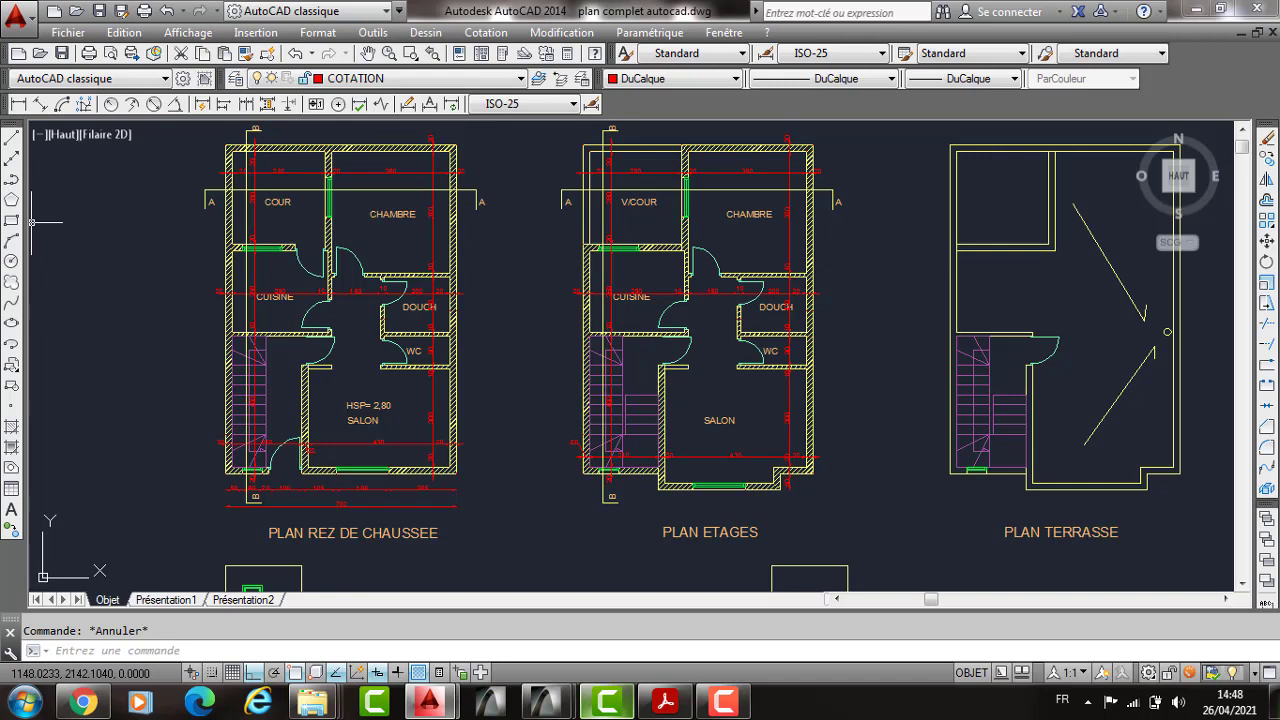
# Step: Add a vertical linear dimension for the building's overall length along the right side of the PLAN REZ DE CHAUSSEE
pyautogui.click(18, 104)
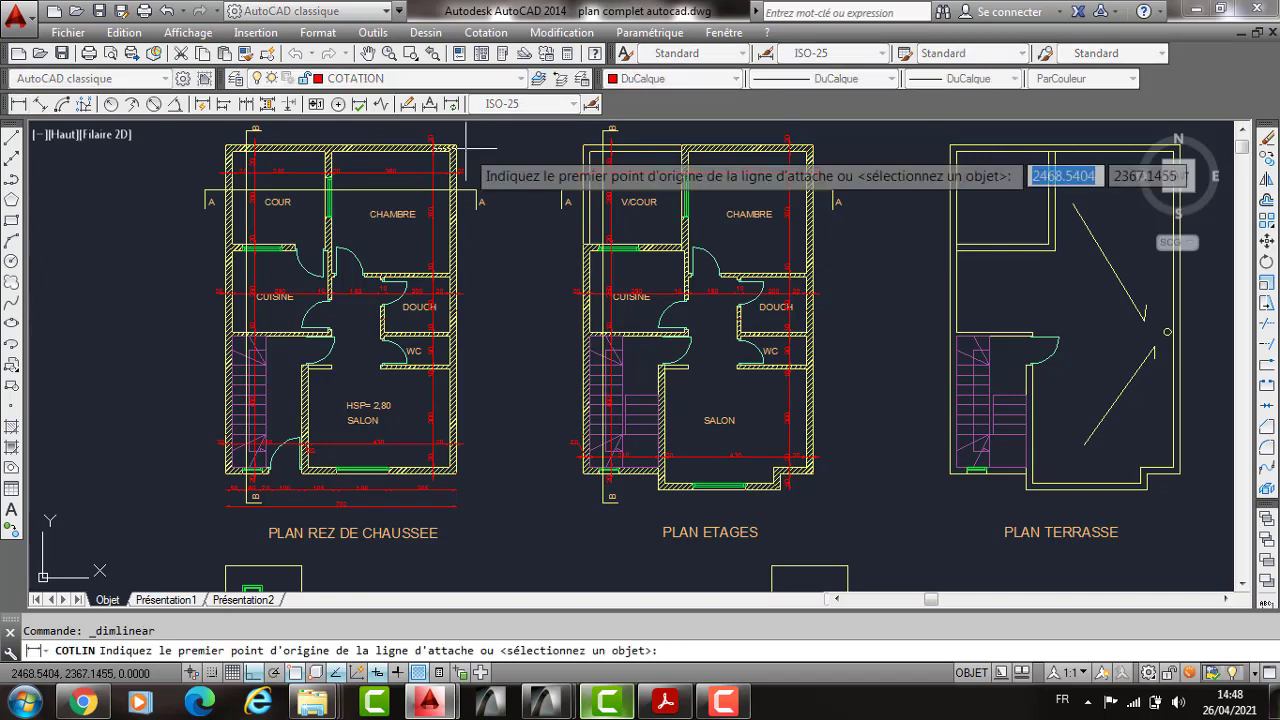
pyautogui.click(463, 150)
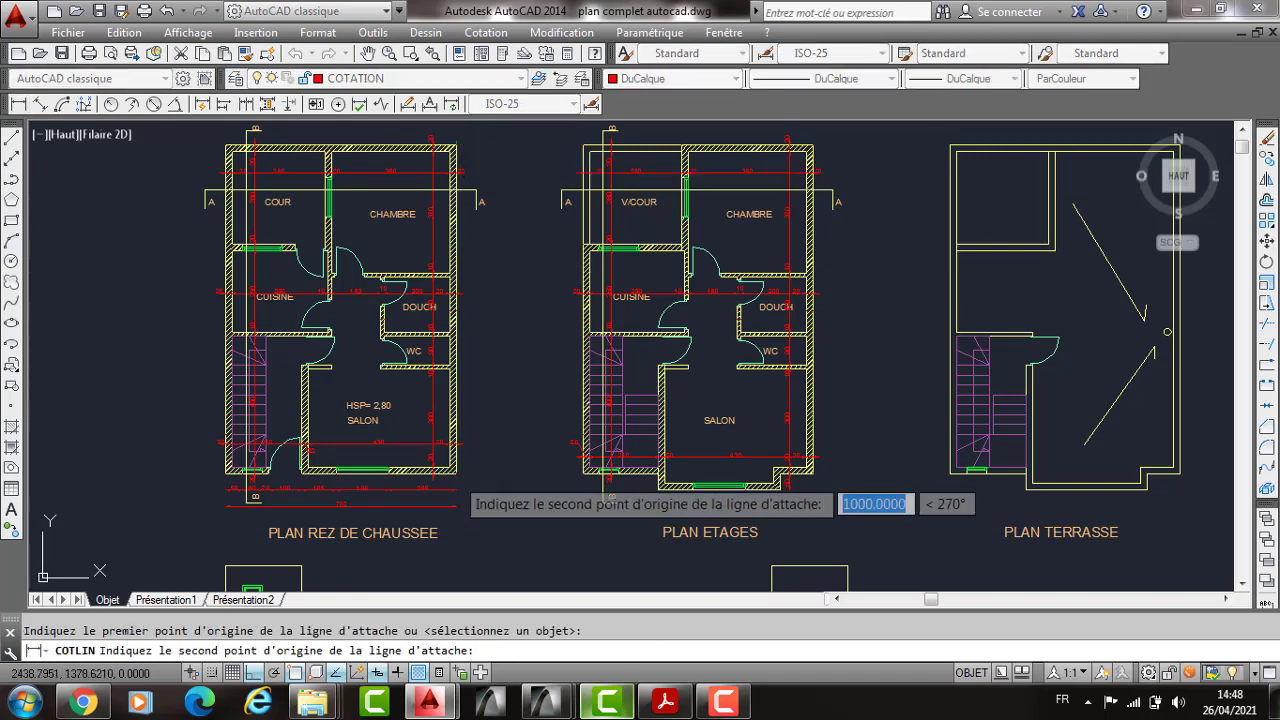
pyautogui.click(456, 473)
pyautogui.click(478, 310)
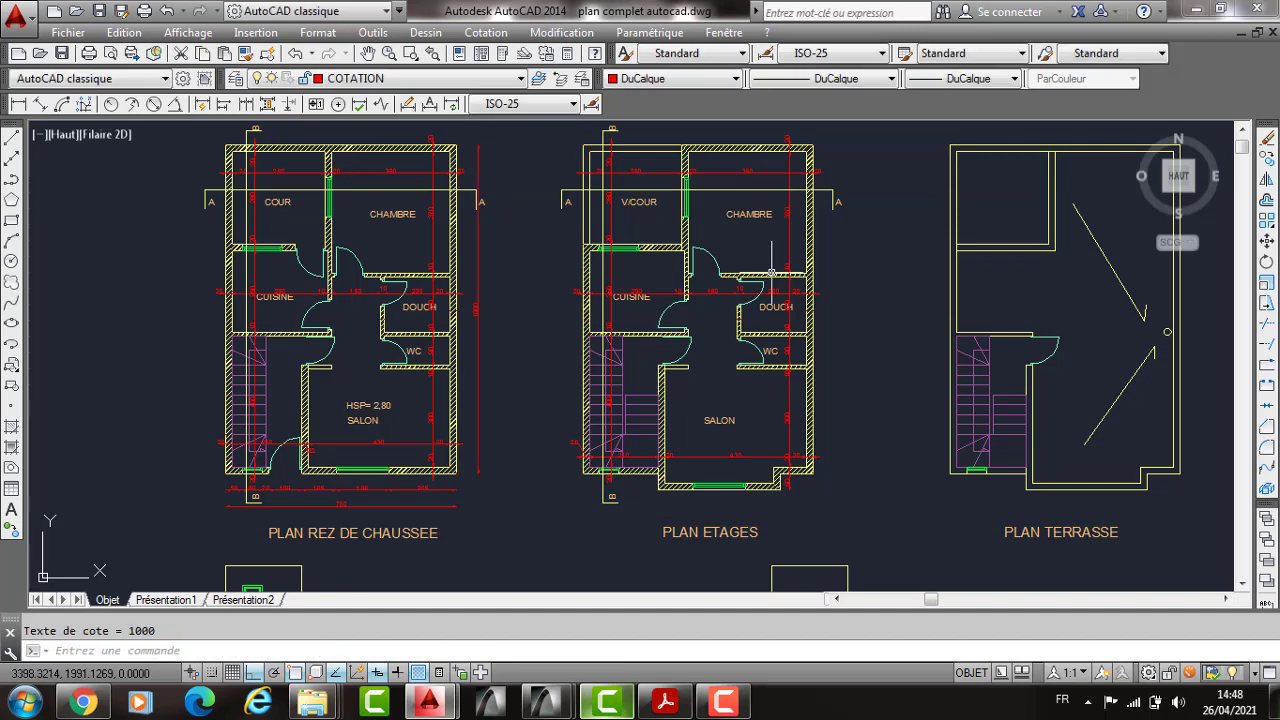
# Step: Add a vertical linear dimension along the right side of the PLAN ETAGES, between the outer wall's upper and lower corners
pyautogui.press('space')
pyautogui.click(813, 145)
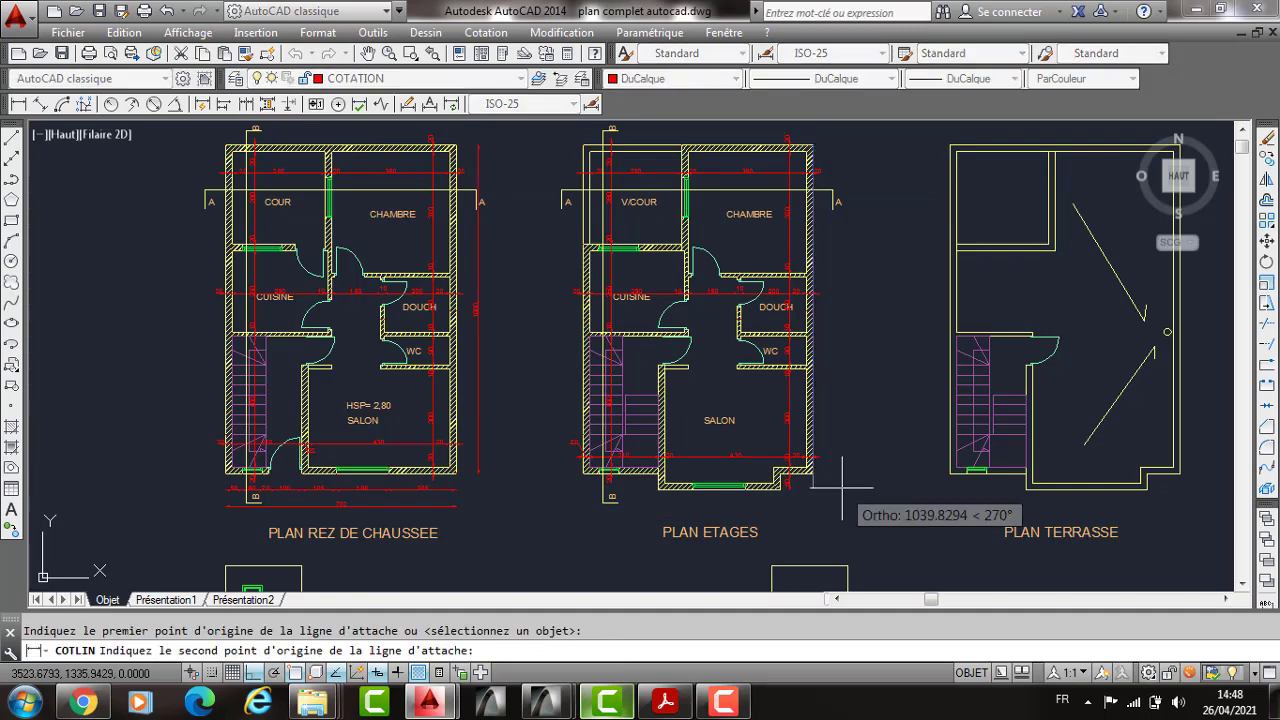
pyautogui.click(813, 473)
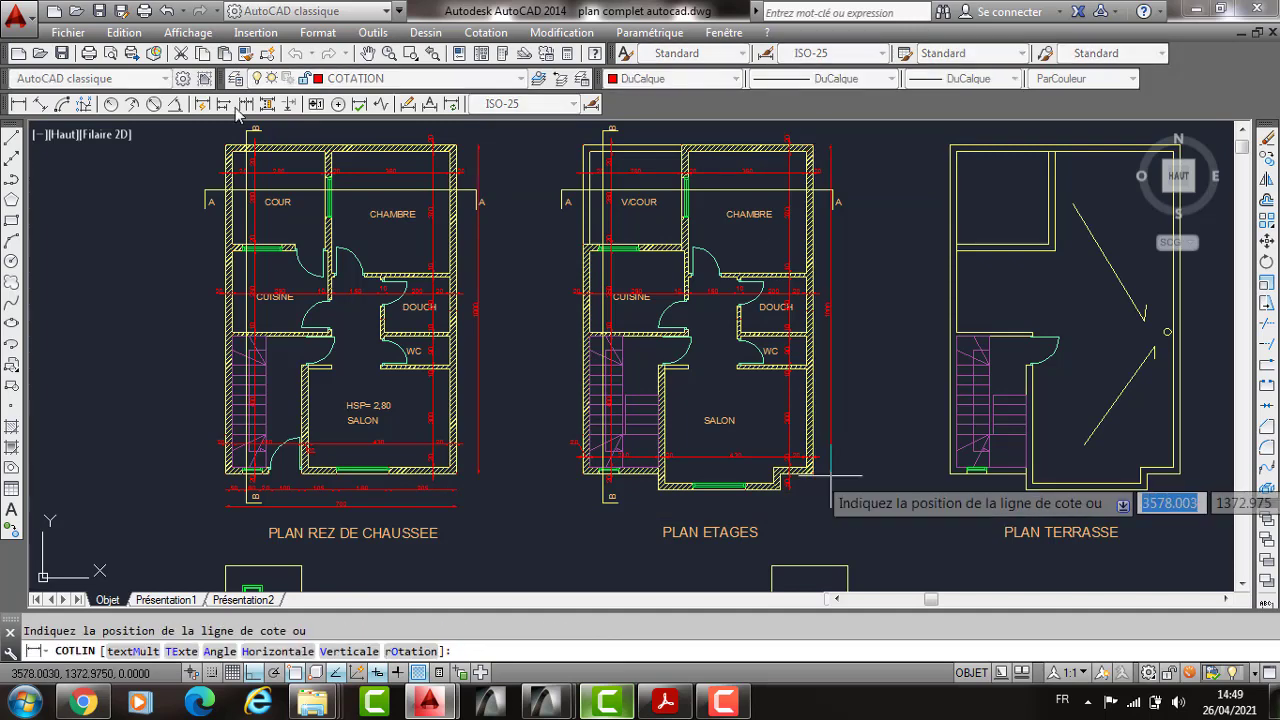
pyautogui.click(828, 473)
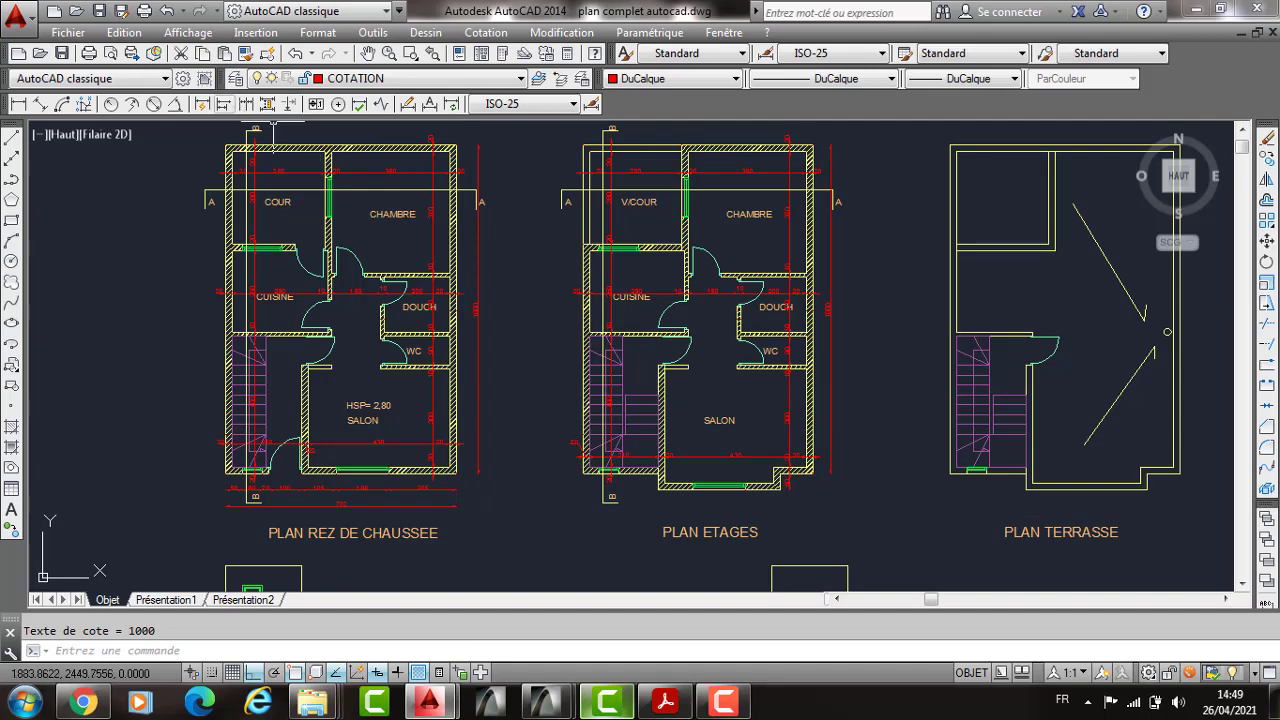
# Step: Continue the PLAN ETAGES side dimension down to the lower corner of the projecting salon wall
pyautogui.click(246, 103)
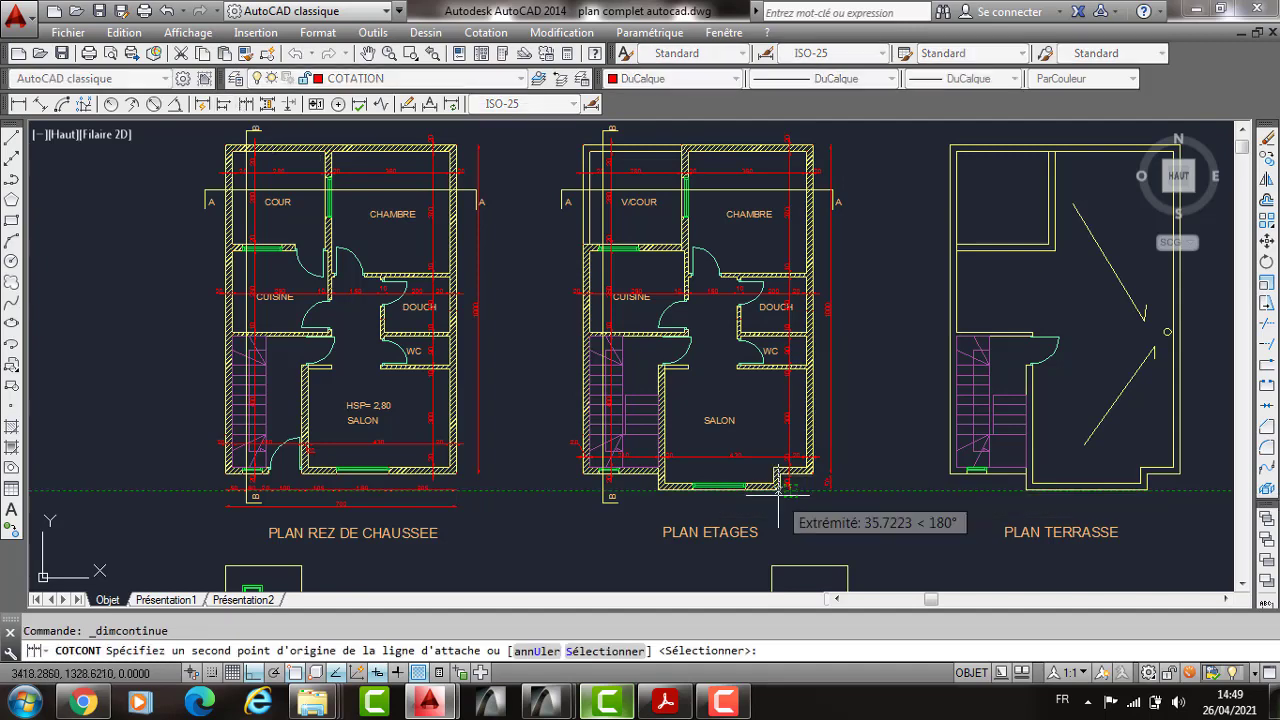
pyautogui.click(781, 488)
pyautogui.press('Return')
pyautogui.moveTo(781, 488); pyautogui.dragTo(738, 372, button='middle')
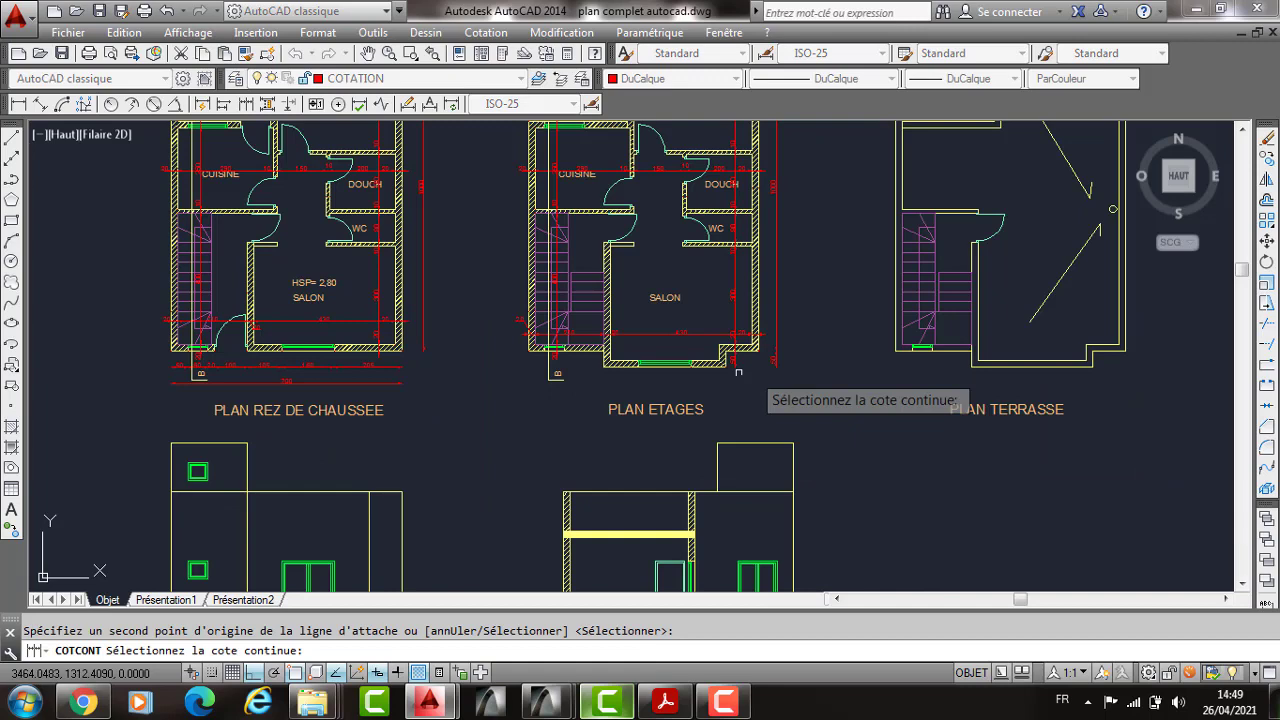
pyautogui.press('Return')
# Step: Make MUR the current layer
pyautogui.scroll(4, 760, 330)
pyautogui.scroll(-4, 734, 458)
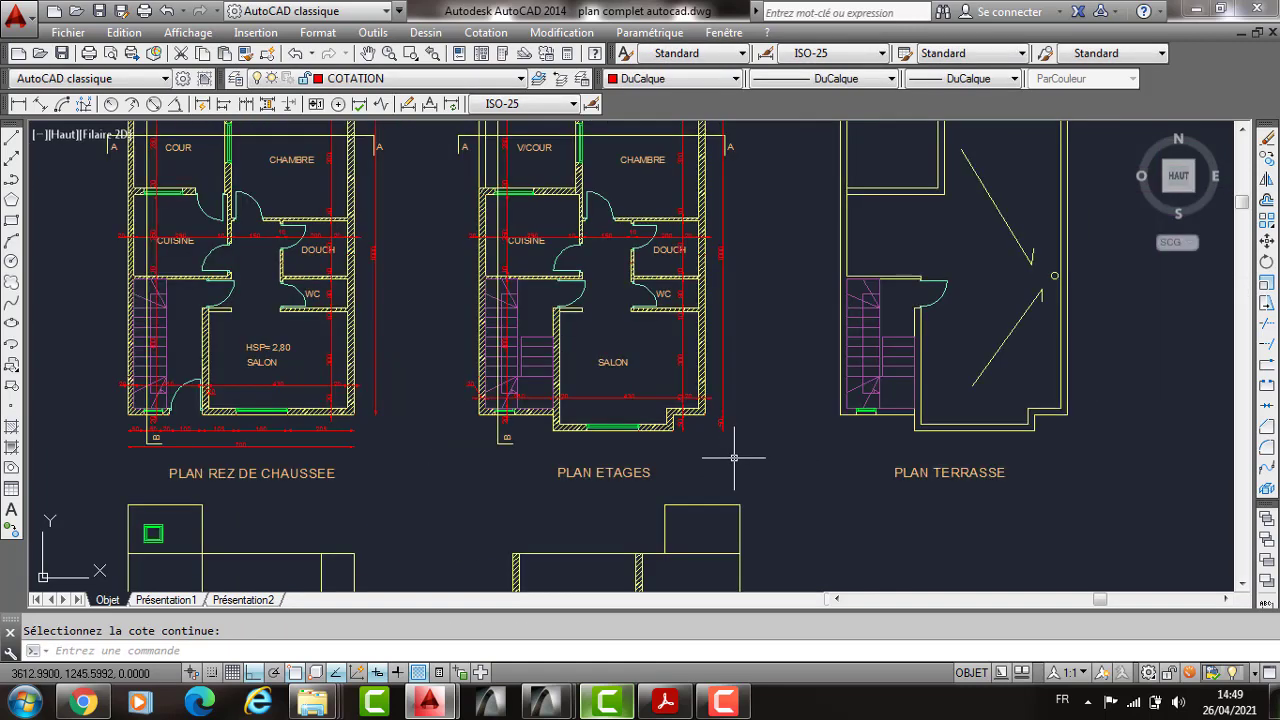
pyautogui.moveTo(734, 458); pyautogui.dragTo(900, 190, button='middle')
pyautogui.scroll(-2, 442, 407)
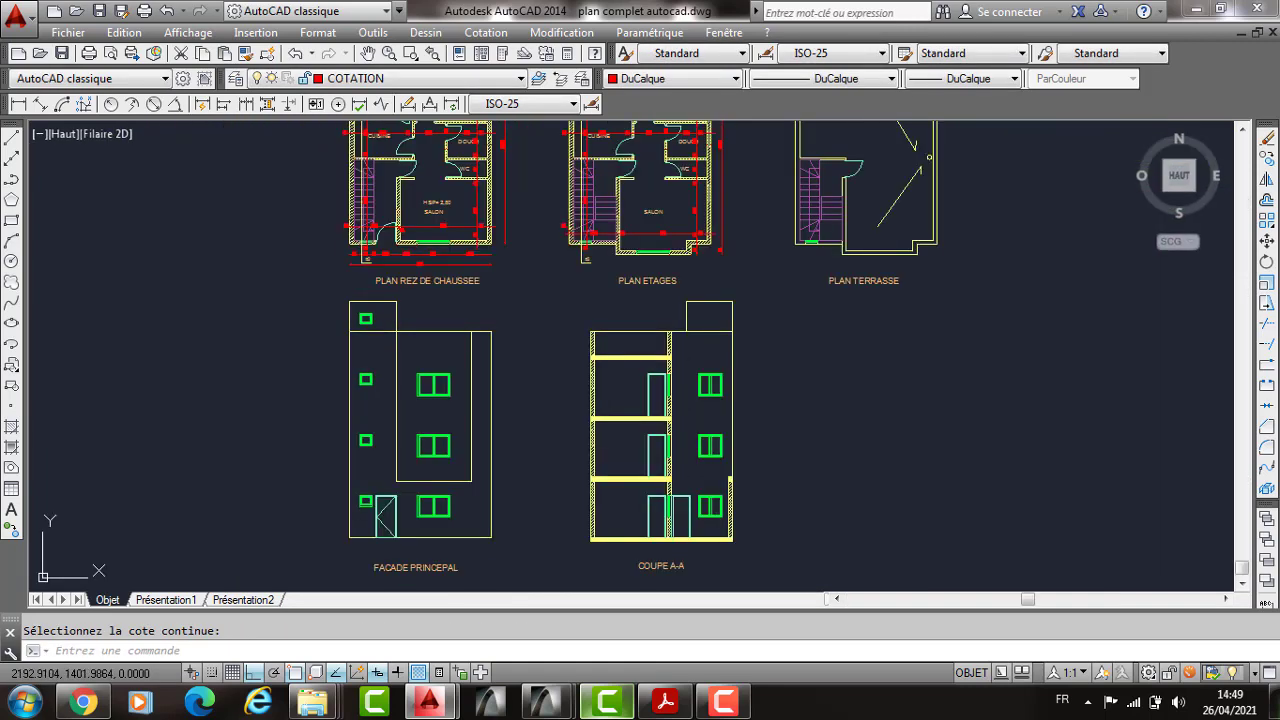
pyautogui.scroll(4, 432, 186)
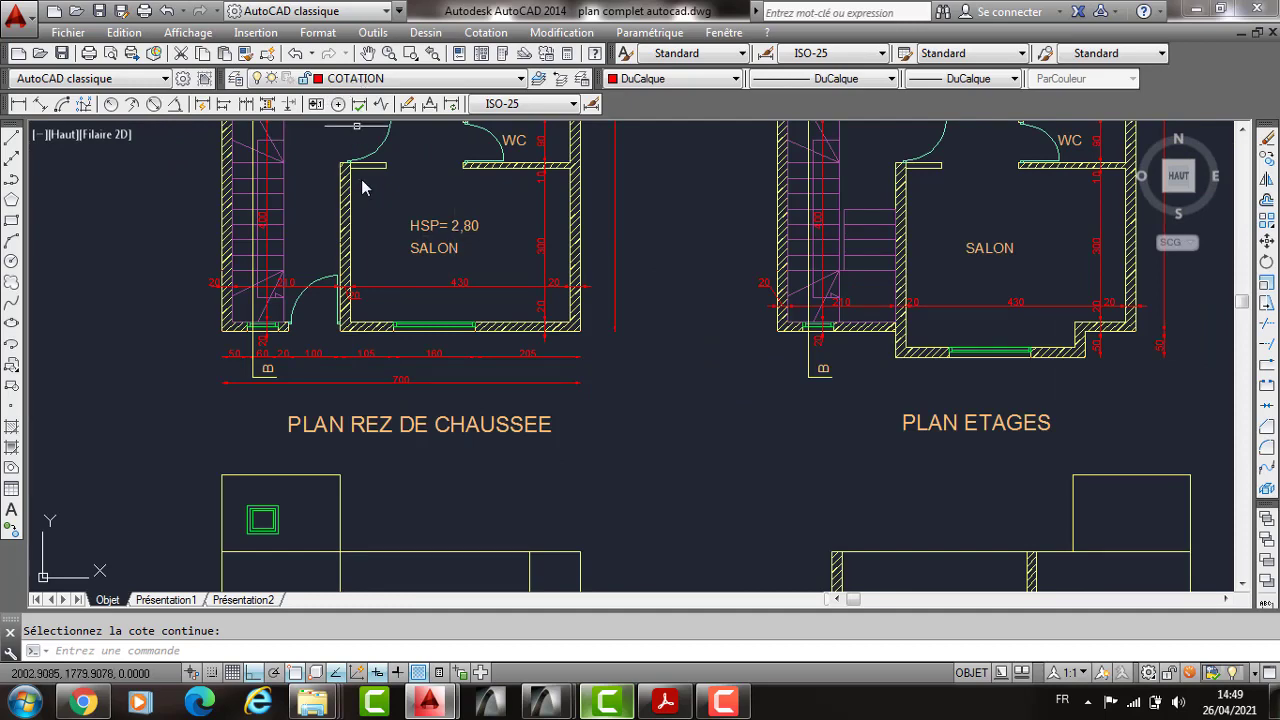
pyautogui.click(420, 78)
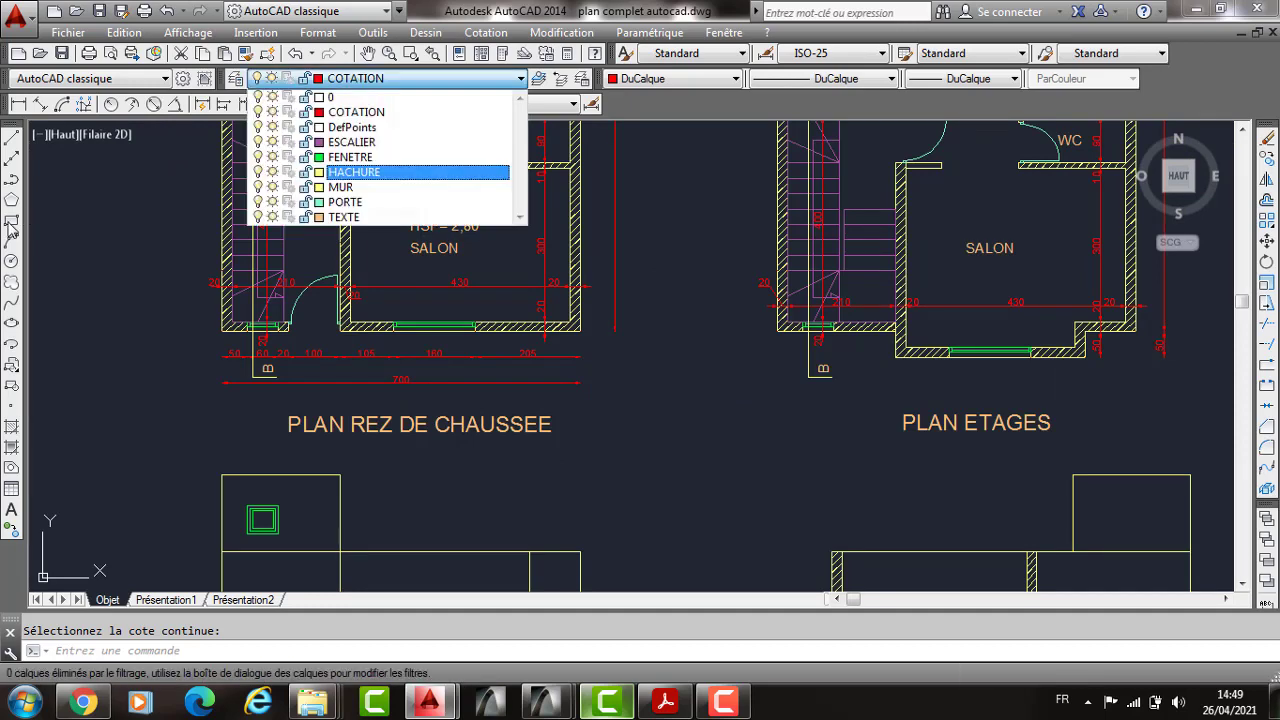
pyautogui.press('Down')
pyautogui.press('Return')
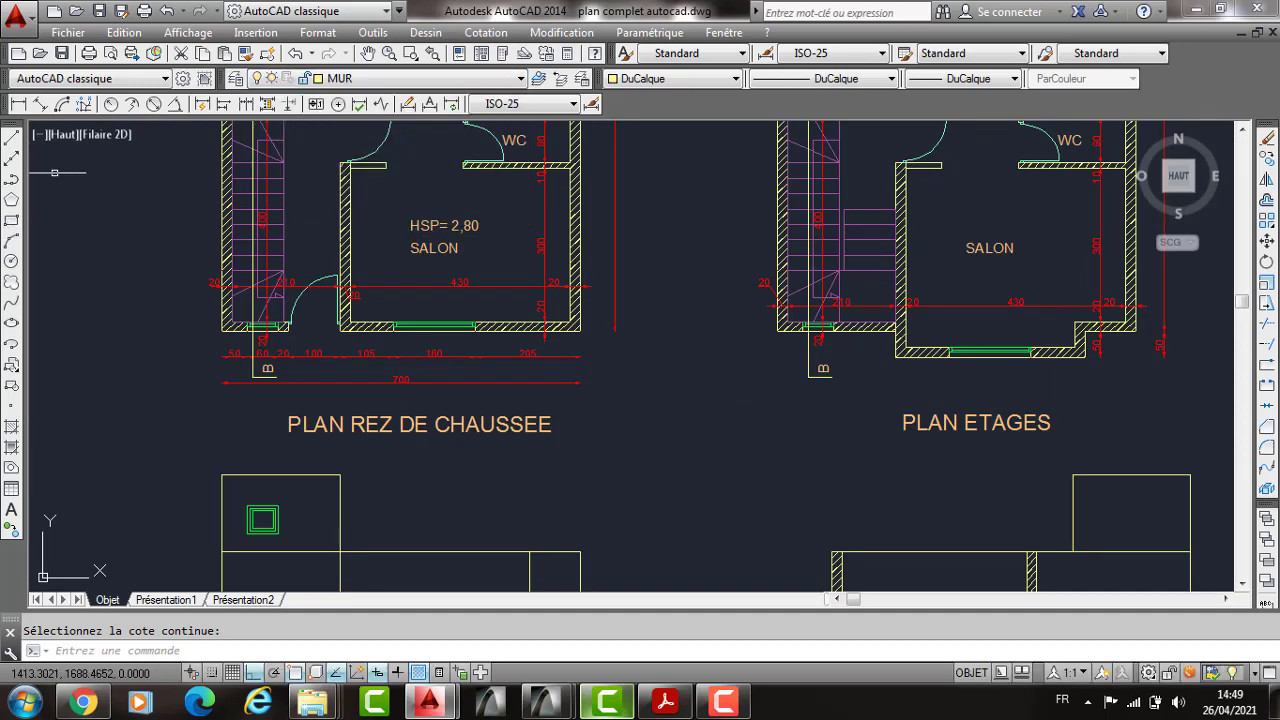
# Step: Draw a 1050 by 280 rectangle in the empty area to the right of the COUPE A-A section
pyautogui.click(11, 220)
pyautogui.scroll(-5, 626, 405)
pyautogui.click(423, 416)
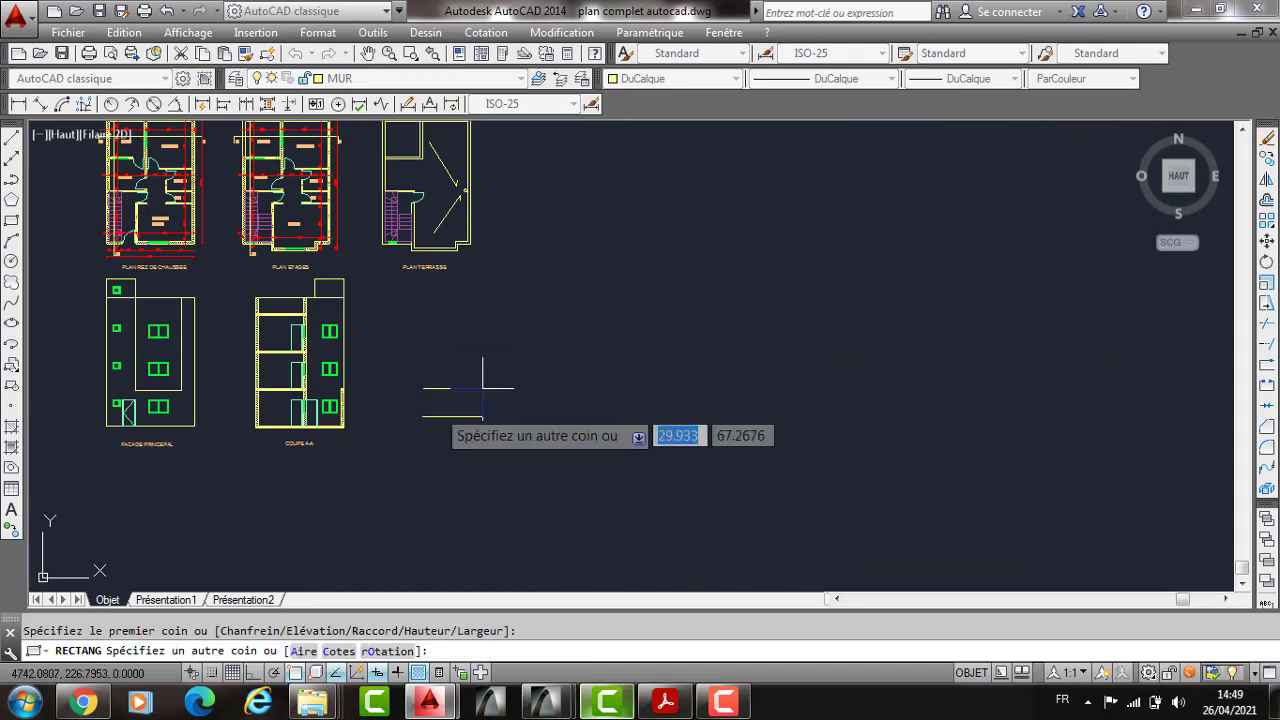
pyautogui.write('1')
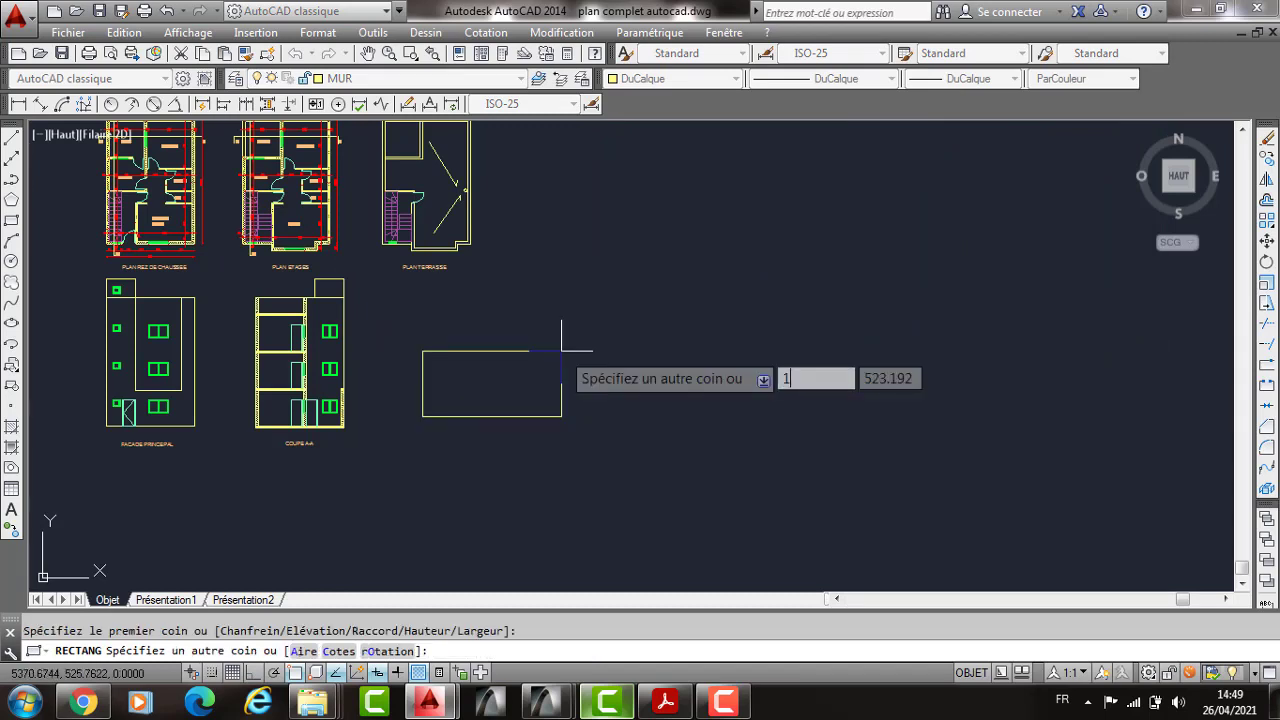
pyautogui.write('050')
pyautogui.press('Tab')
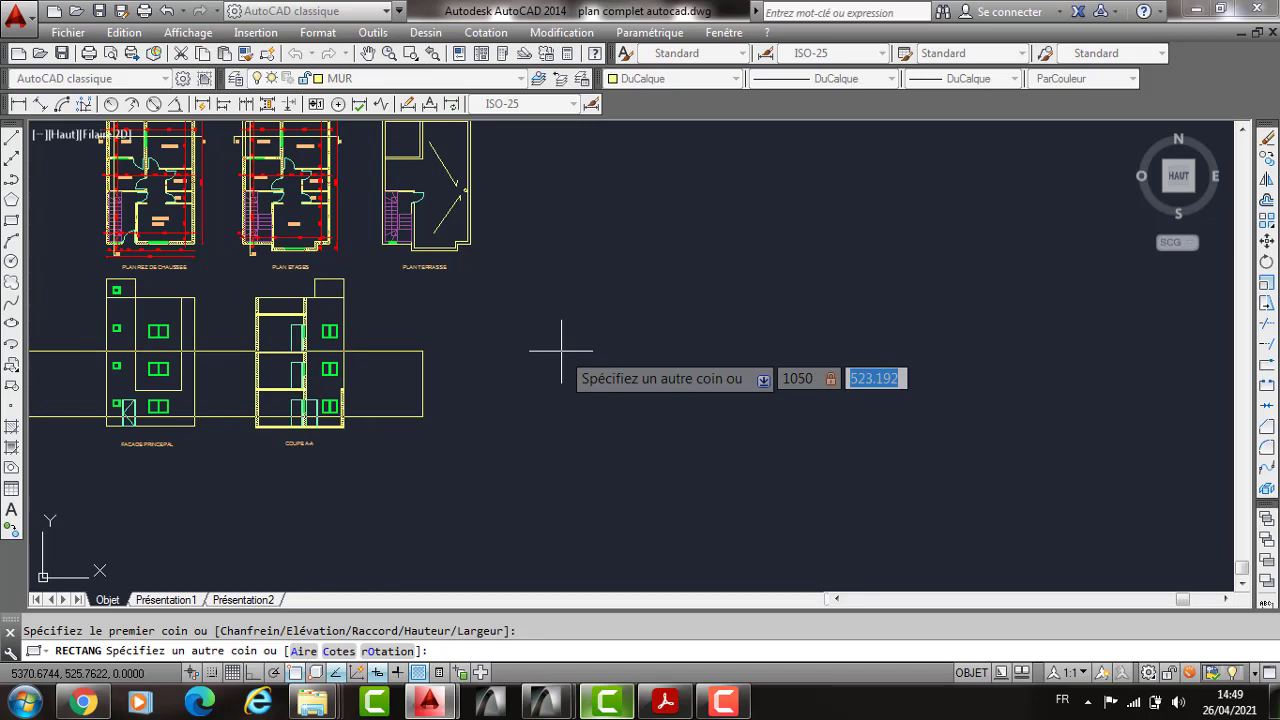
pyautogui.write('280')
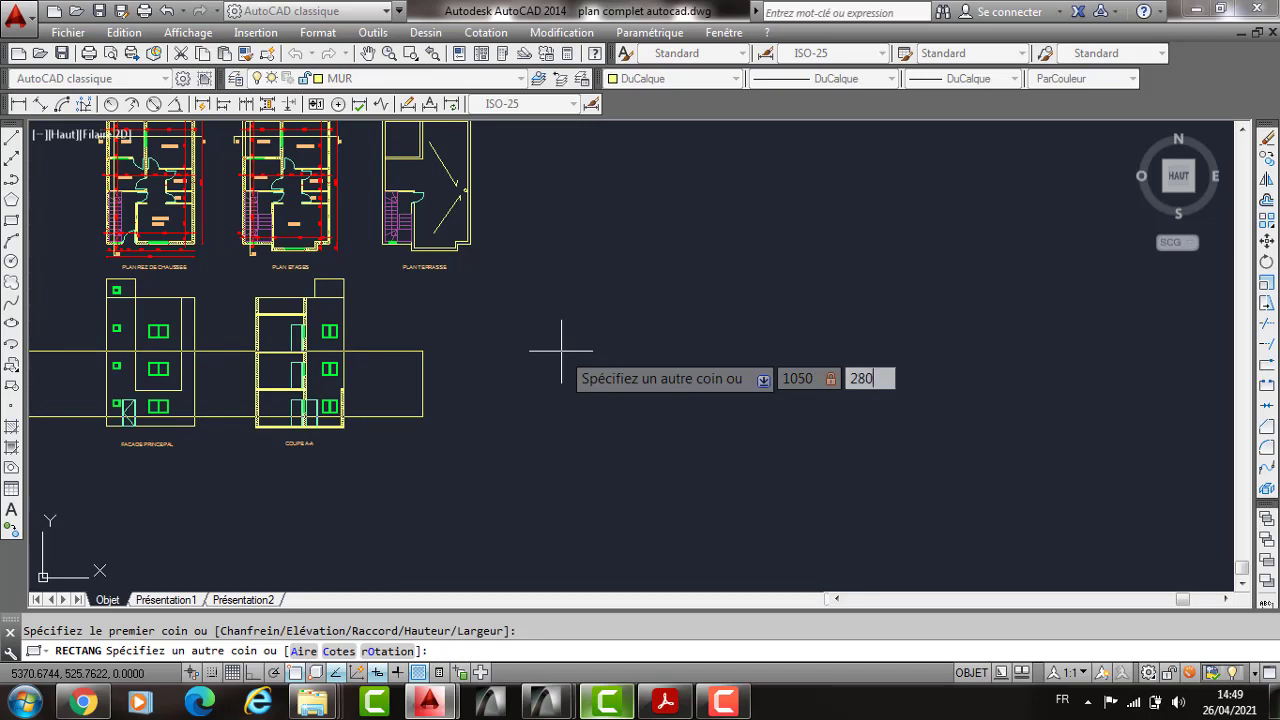
pyautogui.press('Return')
# Step: Explode the new rectangle into separate lines
pyautogui.click(548, 441)
pyautogui.click(499, 395)
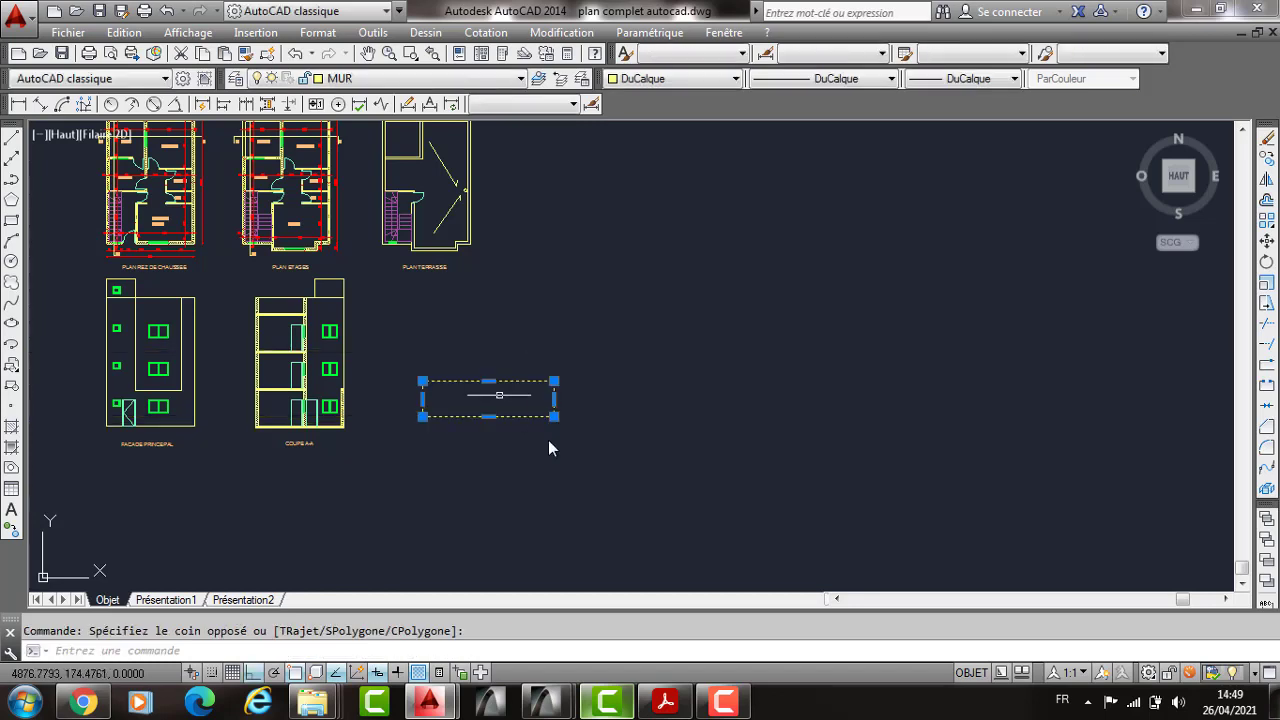
pyautogui.scroll(2, 548, 440)
pyautogui.write('x')
pyautogui.press('Return')
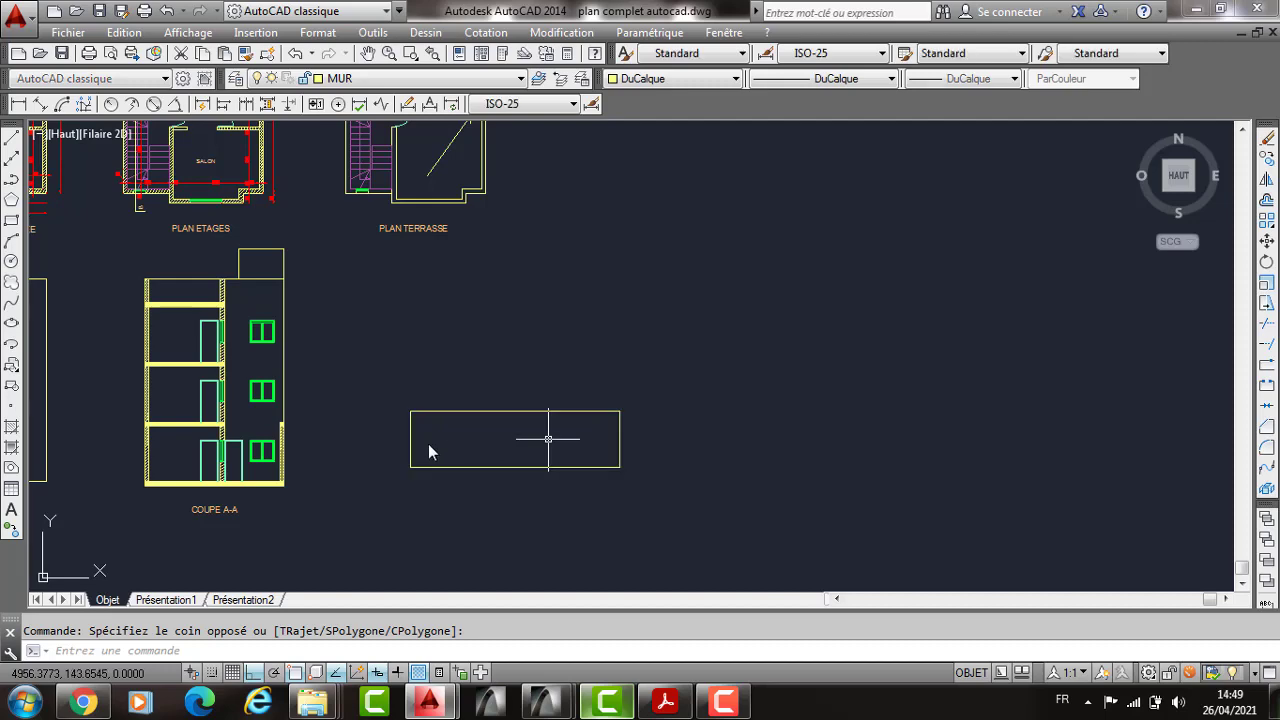
pyautogui.scroll(2, 510, 430)
pyautogui.write('DC')
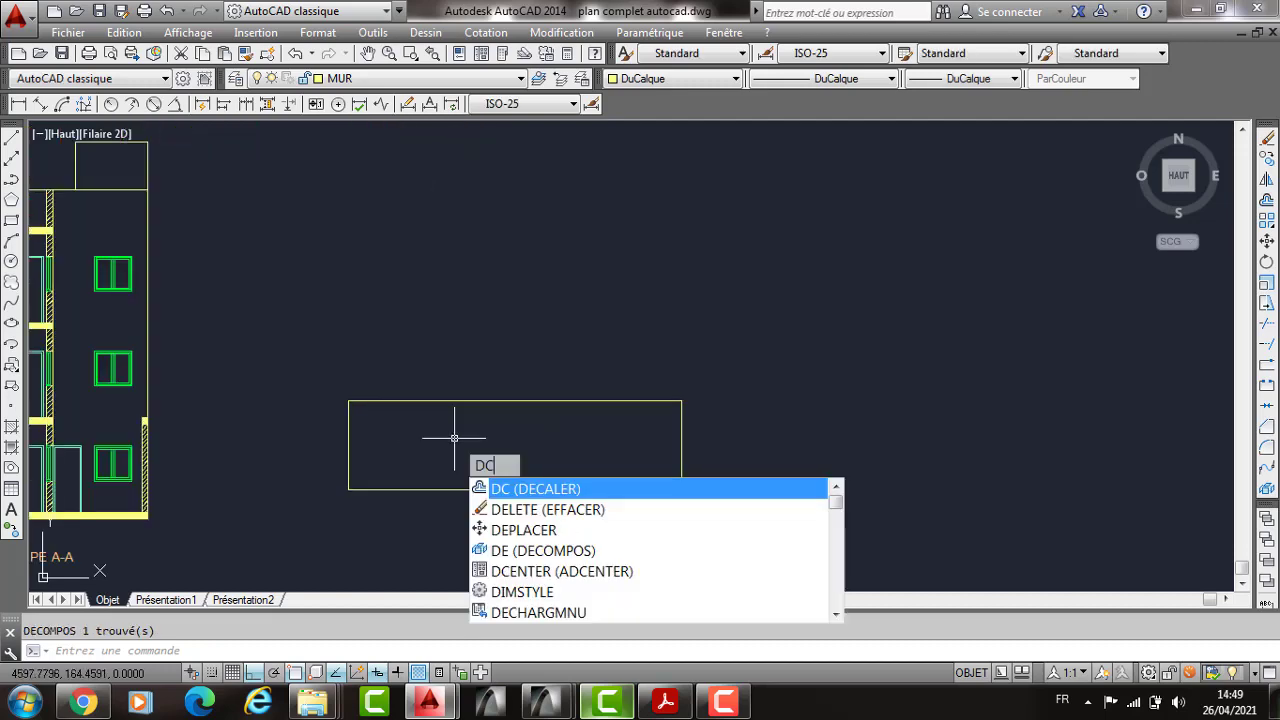
pyautogui.press('Return')
pyautogui.scroll(-4, 716, 590)
pyautogui.scroll(6, 381, 277)
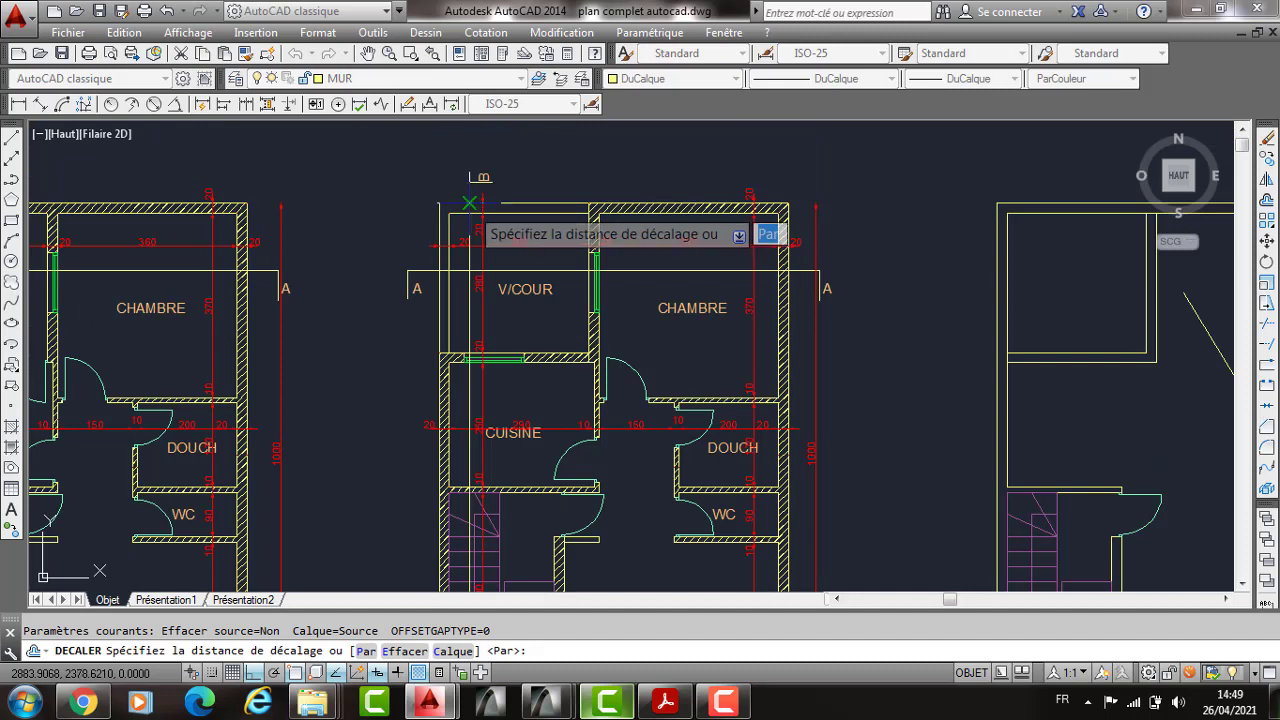
pyautogui.press('Escape')
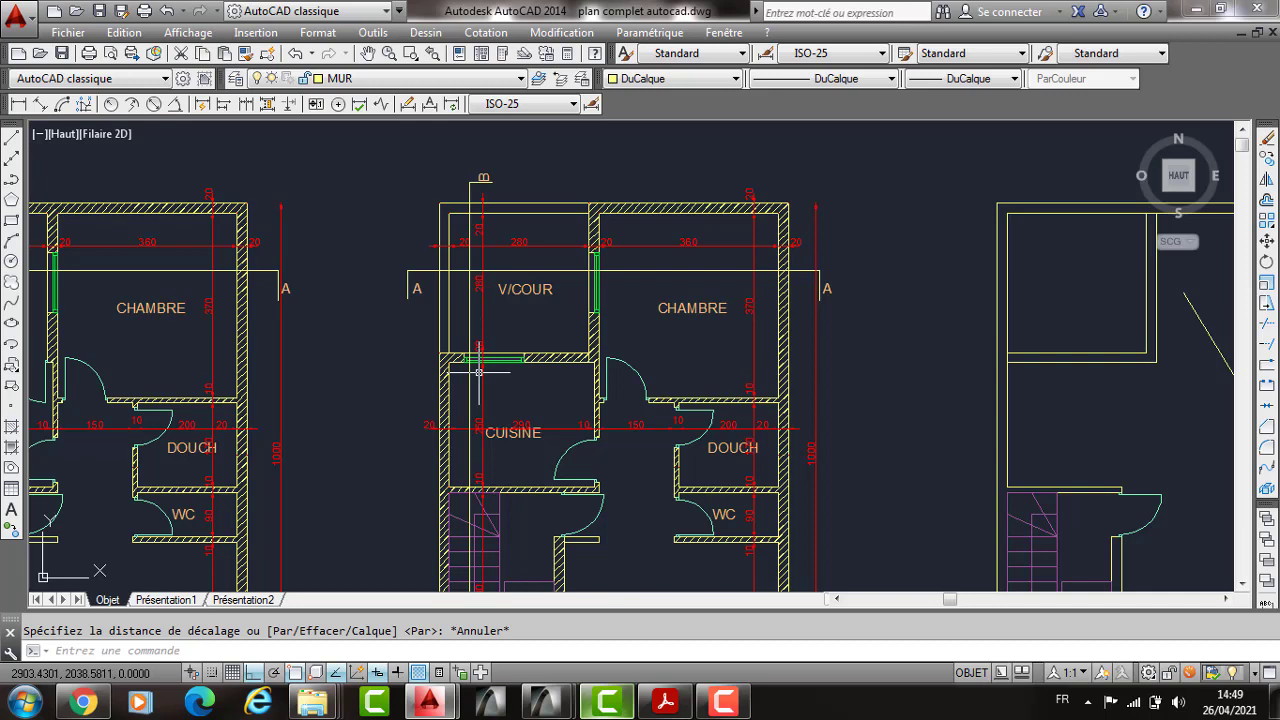
# Step: Examine the walls, window openings and stairs along section line B-B on the PLAN ETAGES, and the existing COUPE A-A
pyautogui.moveTo(479, 372); pyautogui.dragTo(473, 322, button='middle')
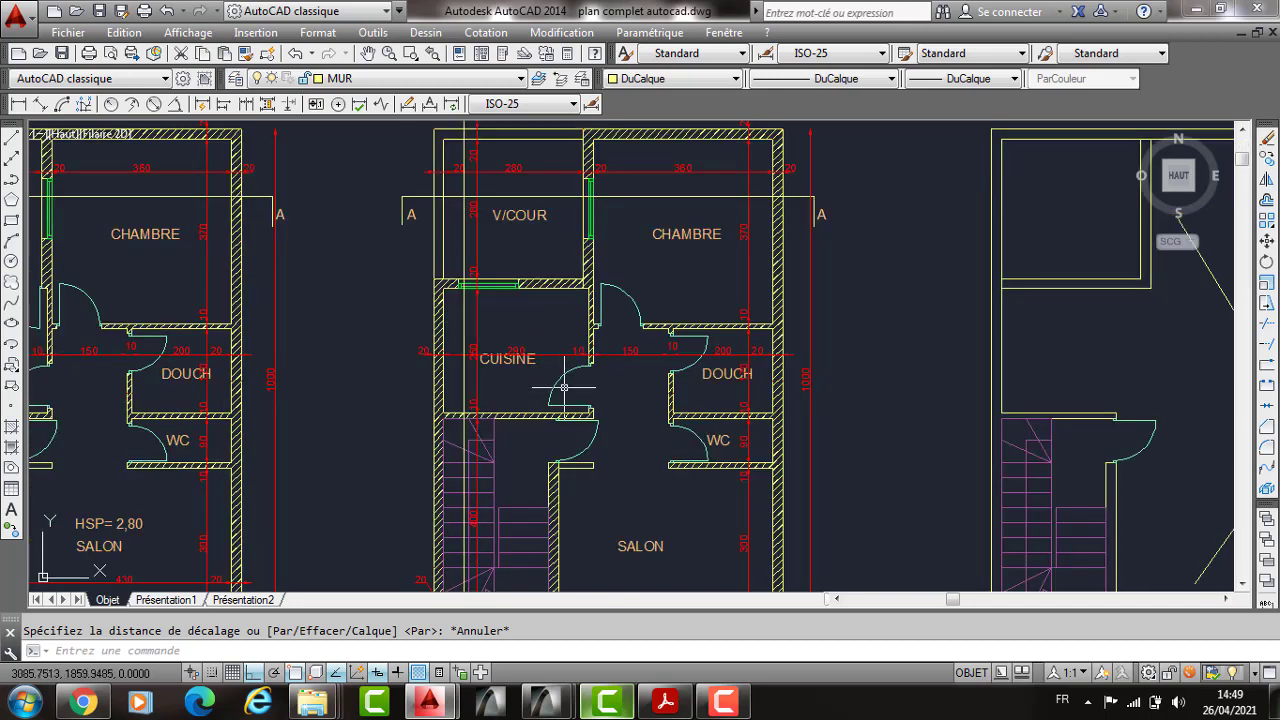
pyautogui.scroll(1, 506, 329)
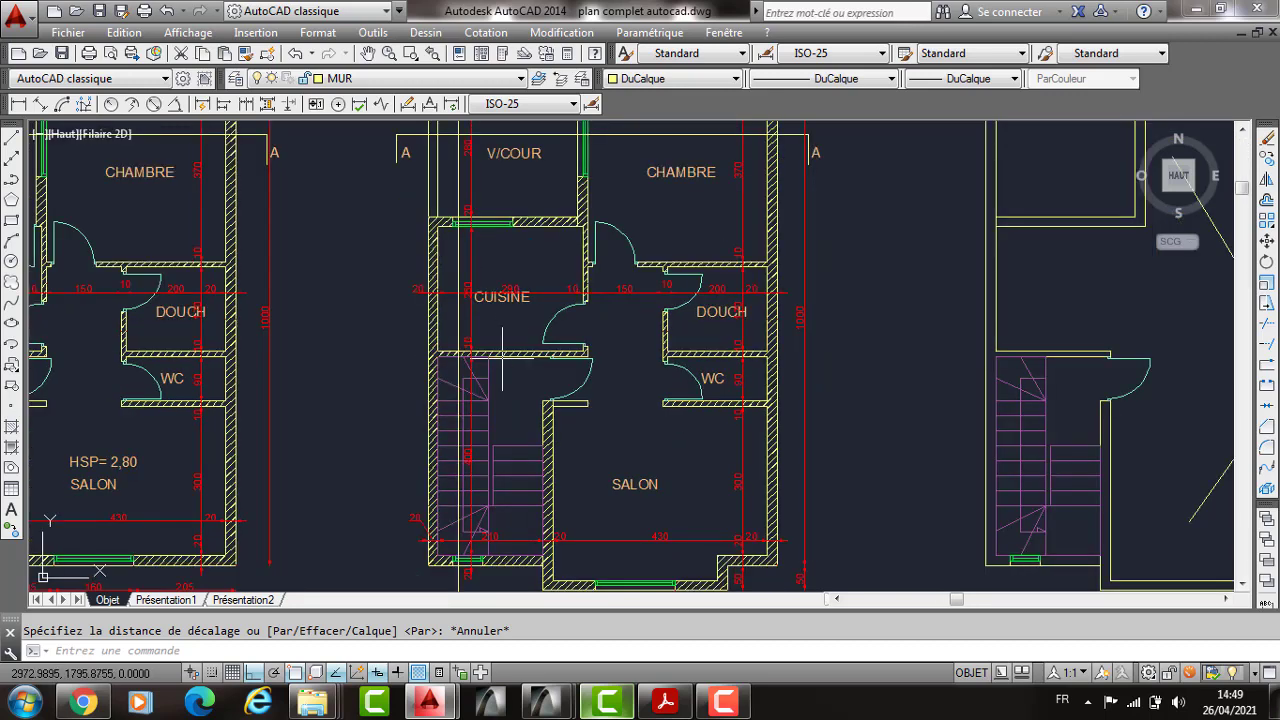
pyautogui.scroll(1, 506, 363)
pyautogui.moveTo(509, 362); pyautogui.dragTo(514, 309, button='middle')
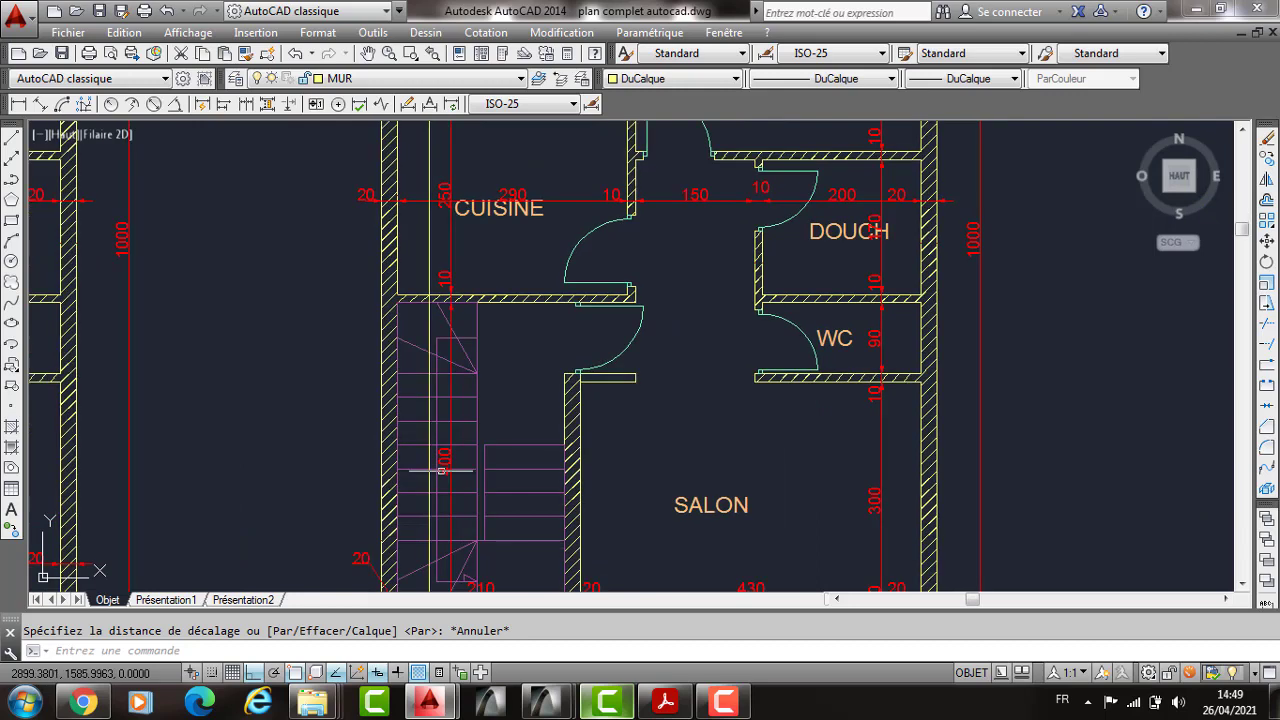
pyautogui.moveTo(440, 470); pyautogui.dragTo(432, 344, button='middle')
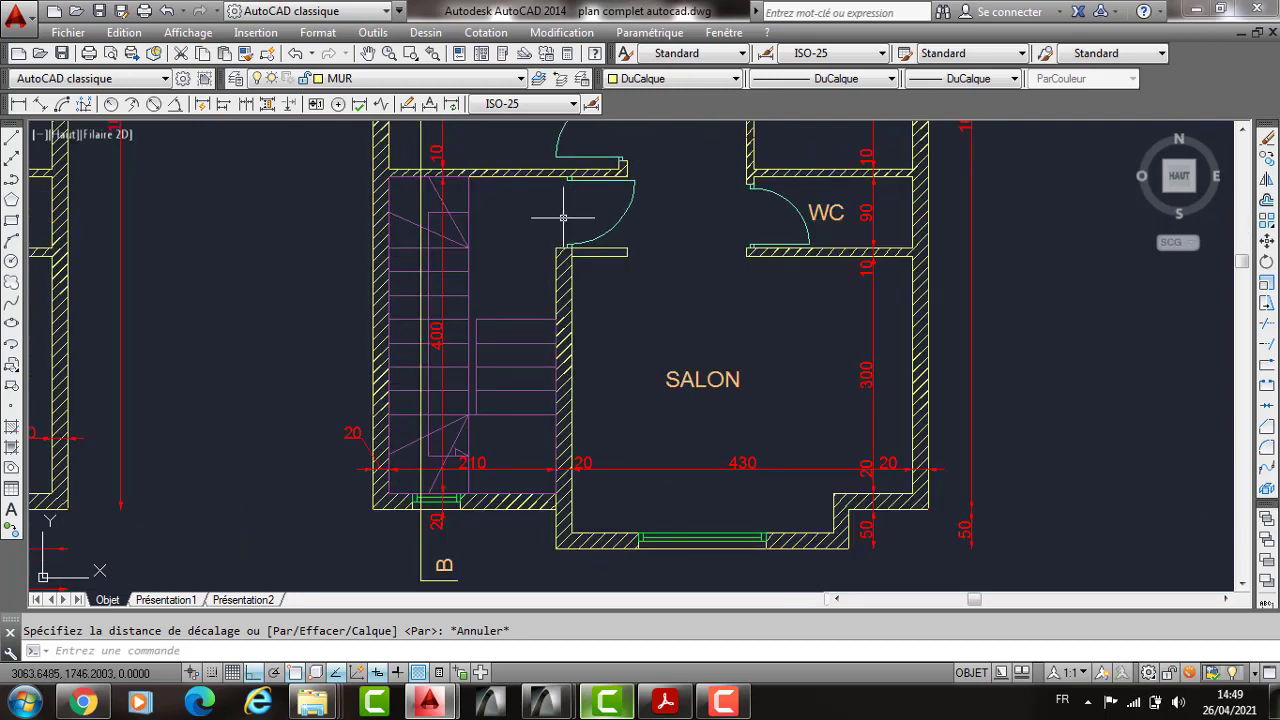
pyautogui.scroll(-4, 486, 420)
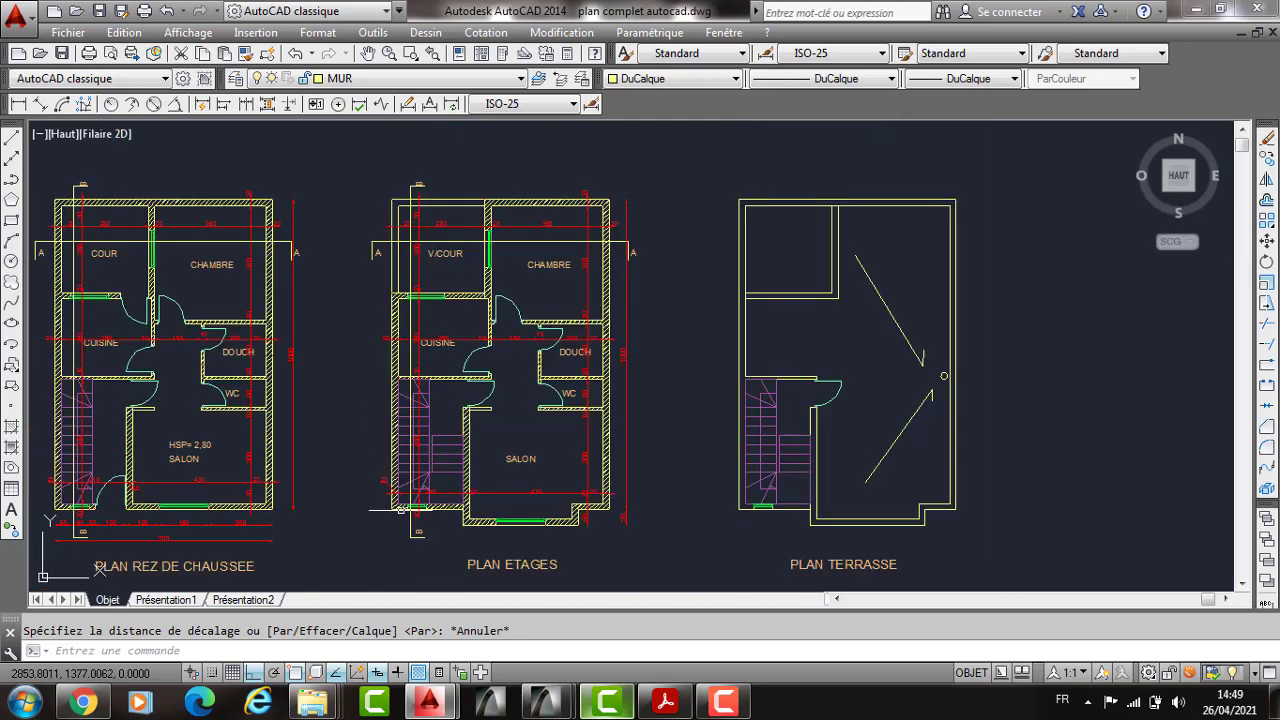
pyautogui.scroll(-2, 403, 510)
pyautogui.moveTo(370, 463); pyautogui.dragTo(378, 344, button='middle')
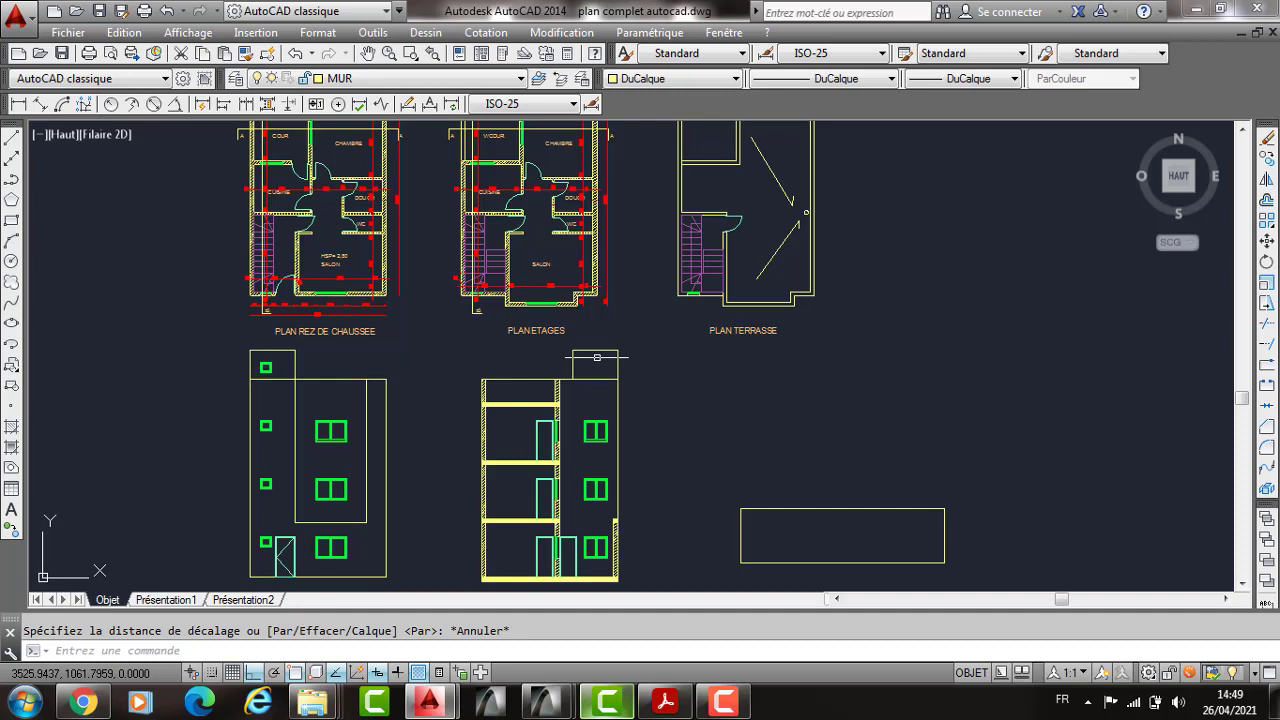
pyautogui.moveTo(597, 357); pyautogui.dragTo(533, 309, button='middle')
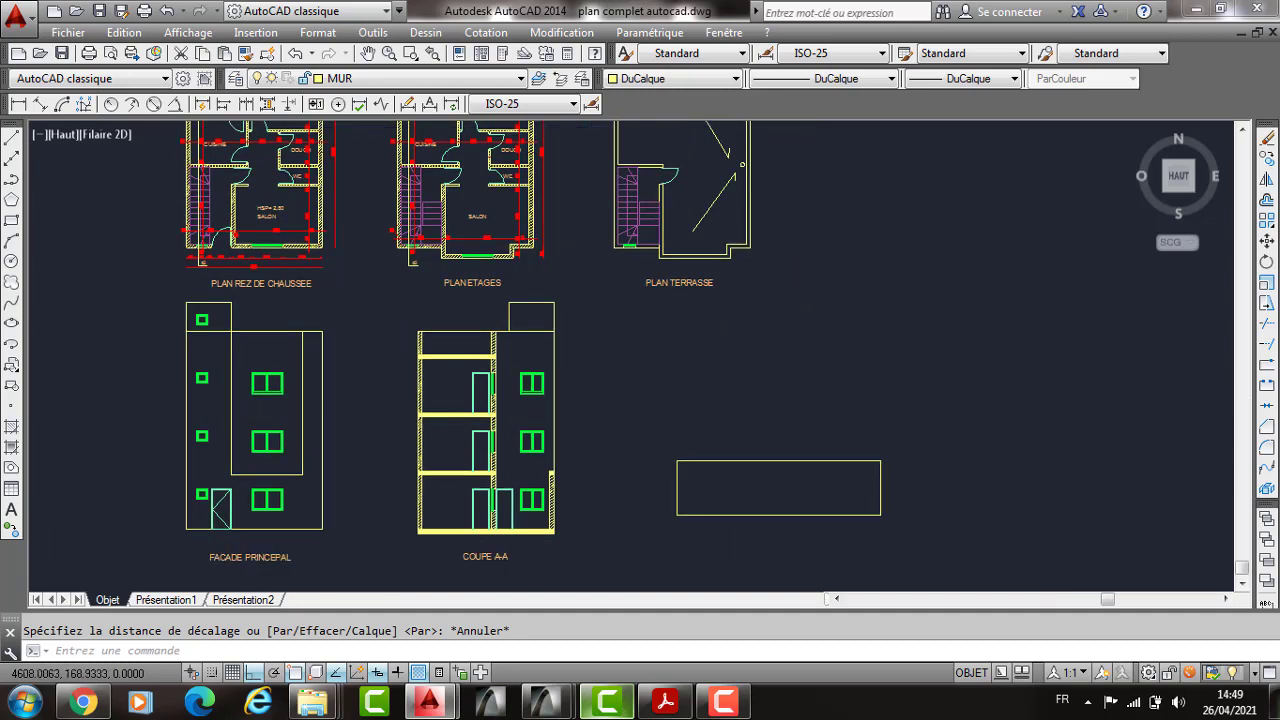
# Step: Offset both vertical sides of the exploded rectangle 20 inward to form the end walls
pyautogui.scroll(2, 749, 483)
pyautogui.press('Return')
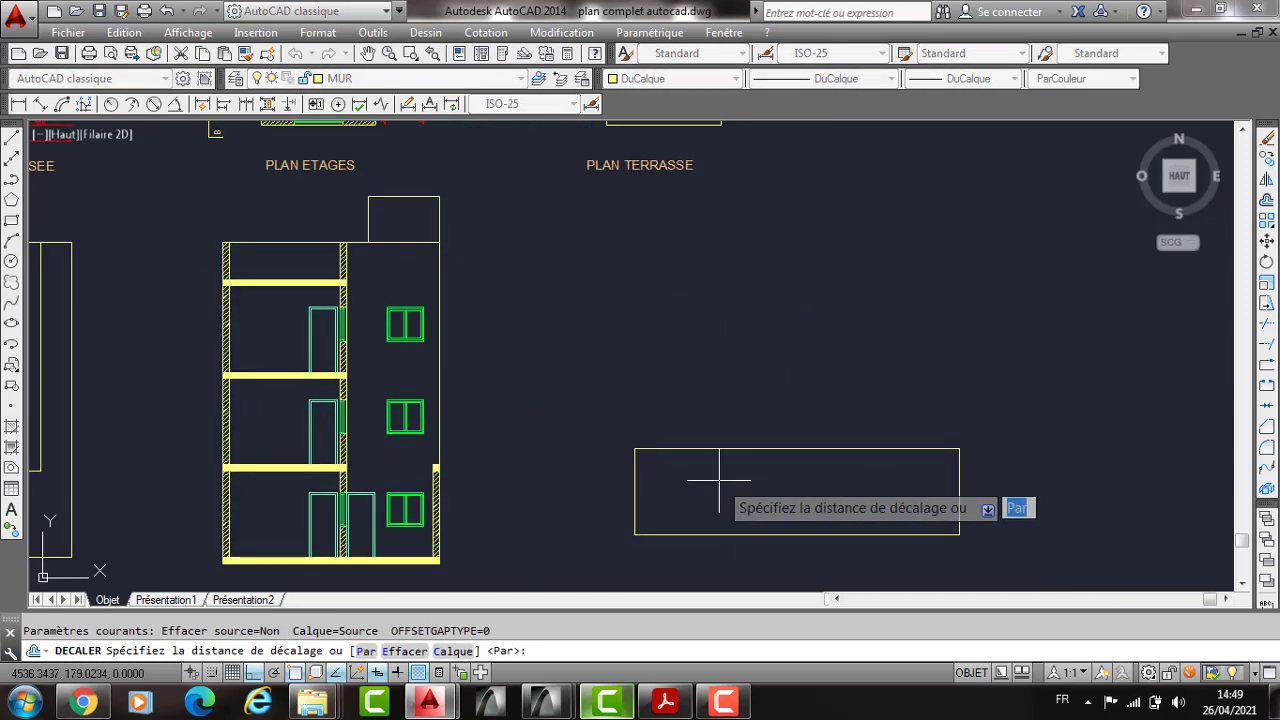
pyautogui.write('20')
pyautogui.press('Return')
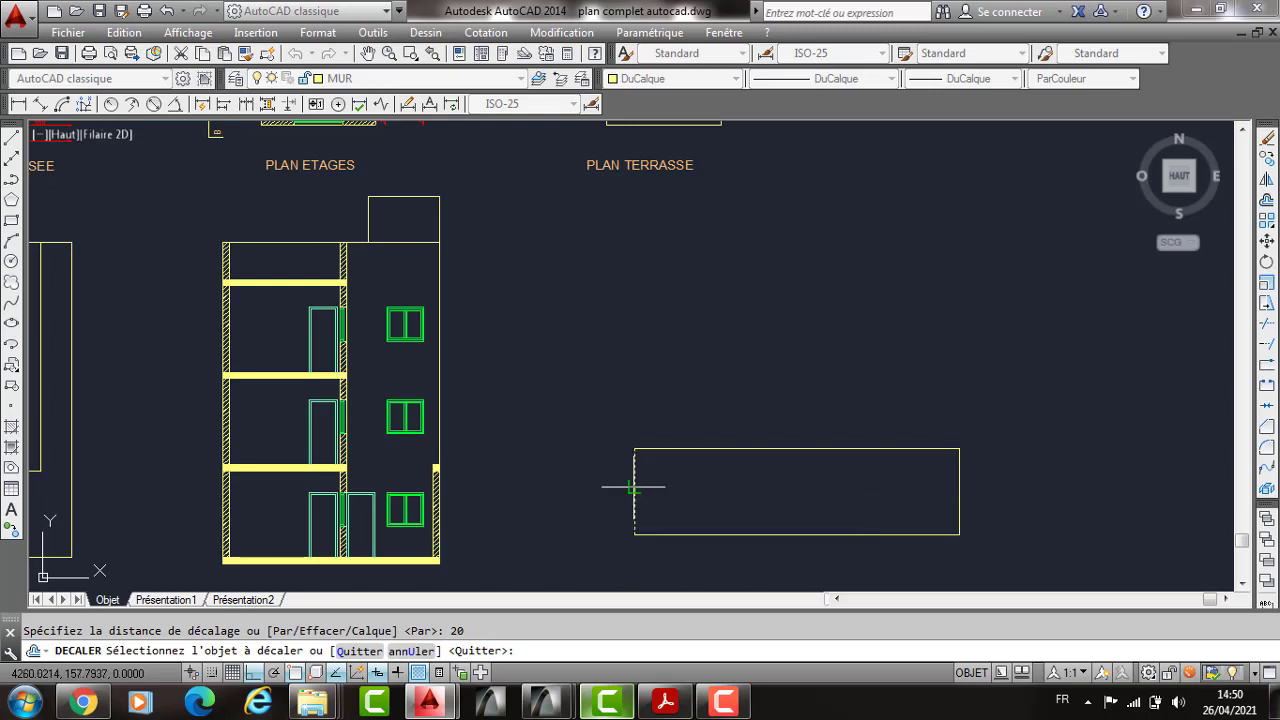
pyautogui.click(633, 488)
pyautogui.click(958, 474)
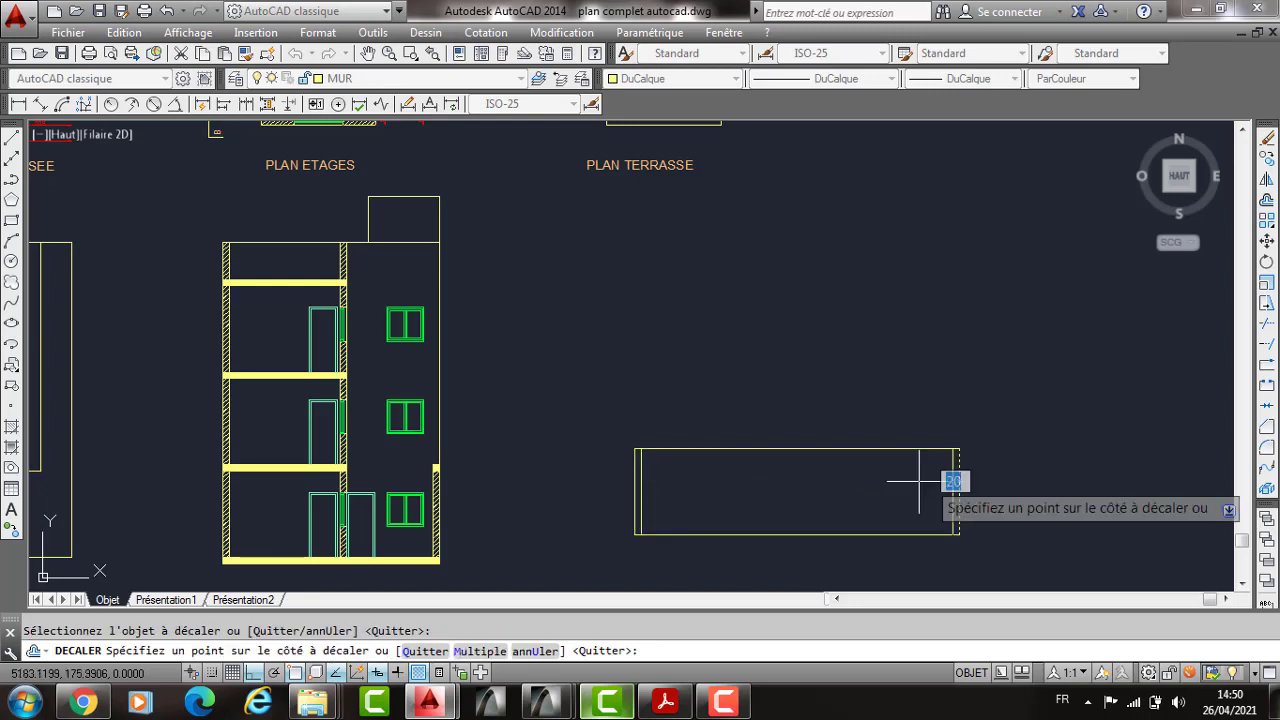
pyautogui.click(919, 481)
# Step: Offset the rectangle's upper and lower lines 20 outward to form the slabs
pyautogui.click(890, 449)
pyautogui.click(888, 440)
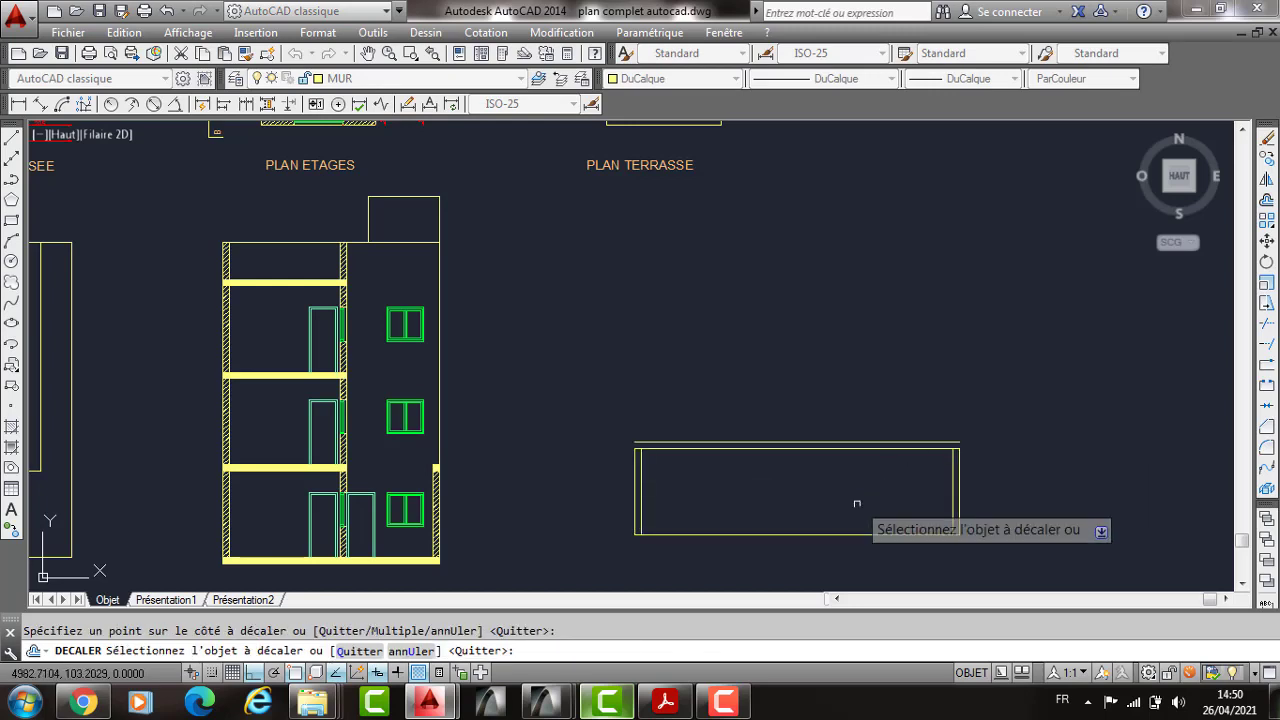
pyautogui.click(829, 534)
pyautogui.click(844, 550)
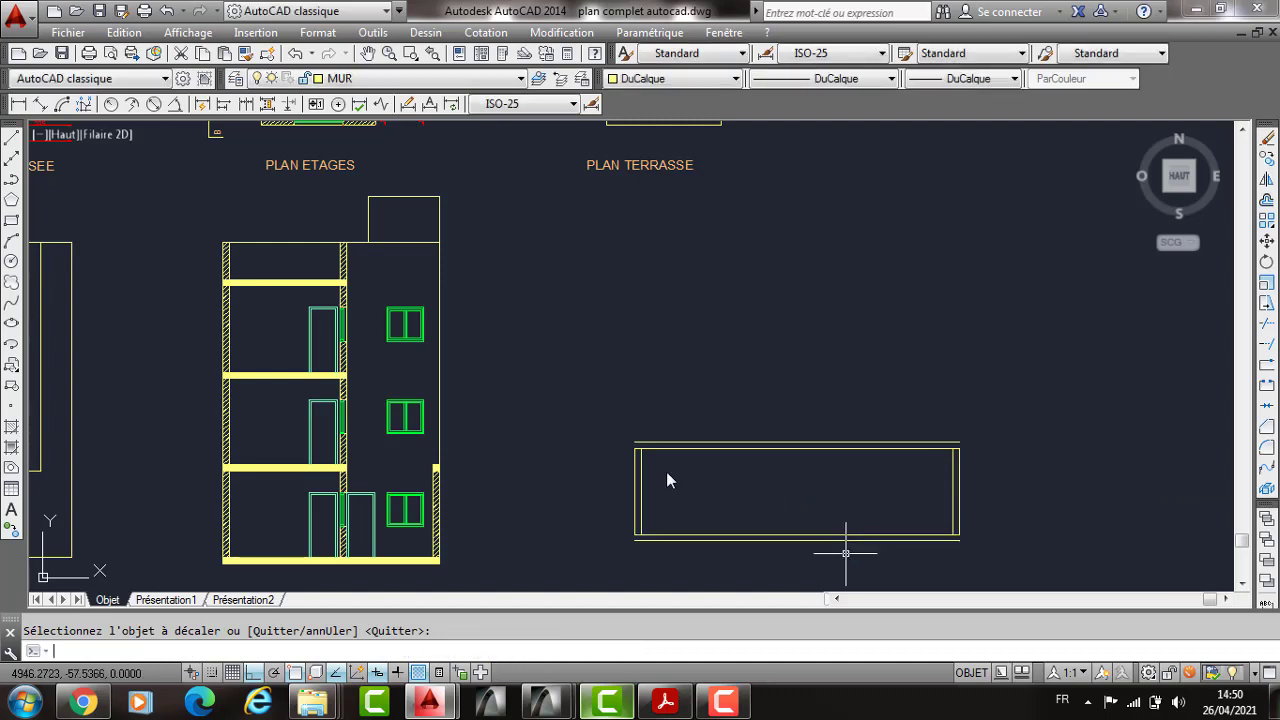
# Step: Extend the end wall lines to the outer slab lines to close the slab ends
pyautogui.moveTo(666, 471); pyautogui.dragTo(634, 465, button='middle')
pyautogui.write('P')
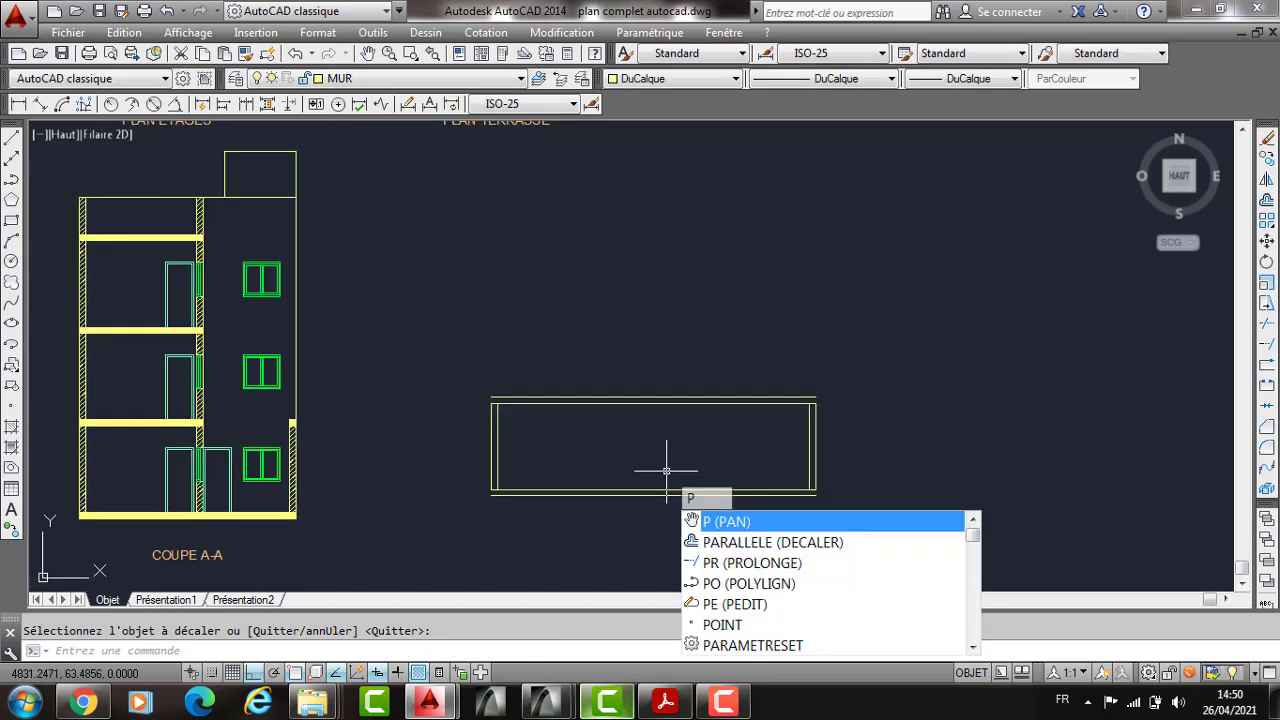
pyautogui.write('R')
pyautogui.press('Return')
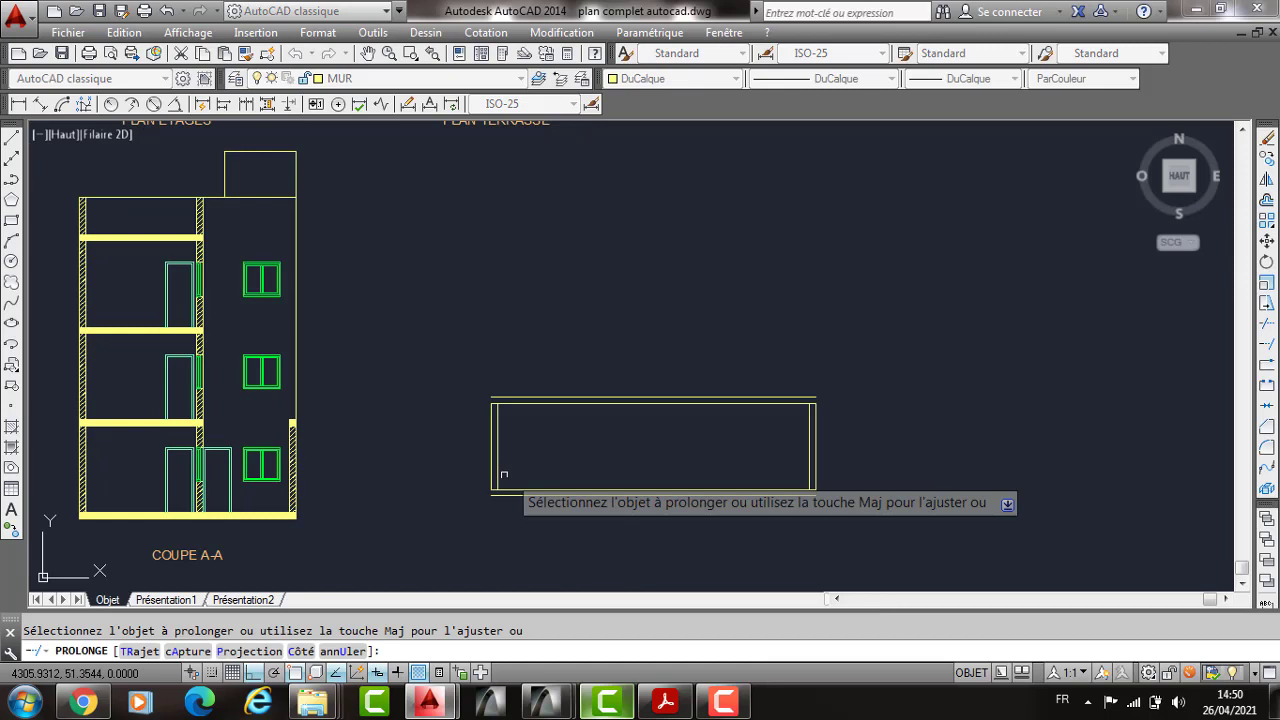
pyautogui.click(816, 412)
pyautogui.click(816, 411)
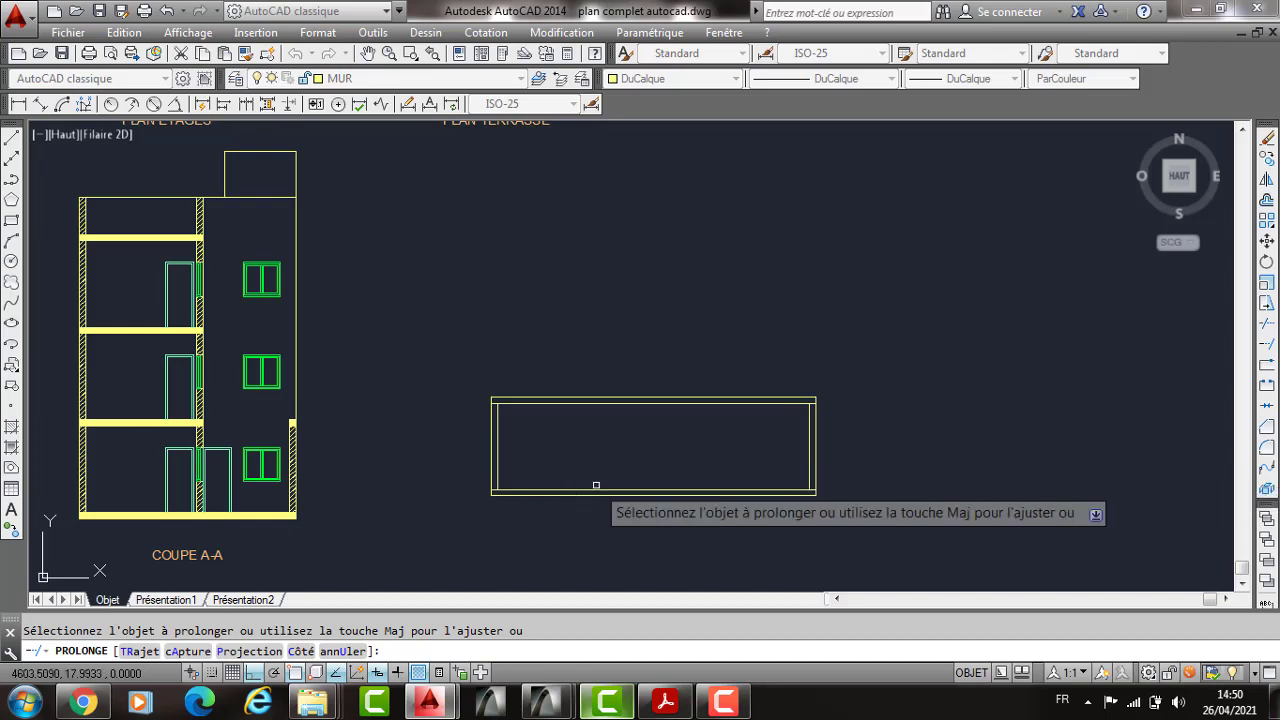
pyautogui.press('Escape')
# Step: Offset the inner face of the section's left end wall 280 inward to locate the first interior wall
pyautogui.scroll(-4, 596, 485)
pyautogui.scroll(2, 562, 482)
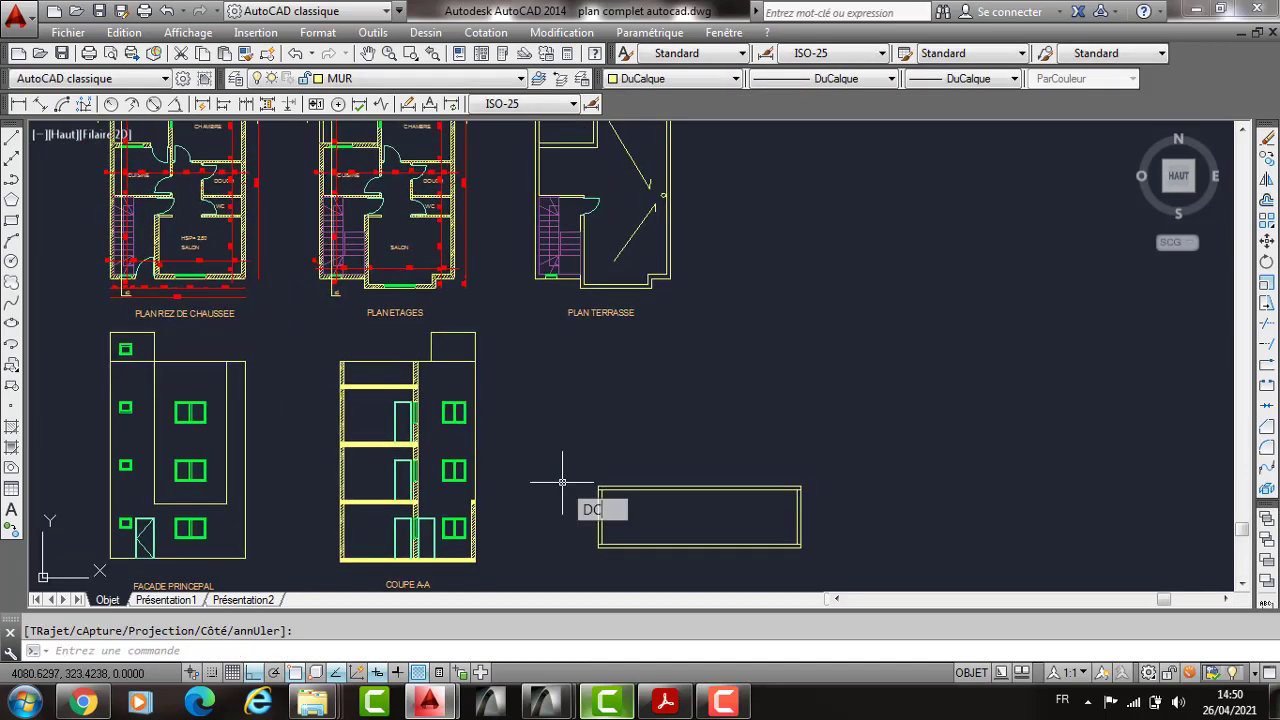
pyautogui.press('Return')
pyautogui.scroll(3, 385, 245)
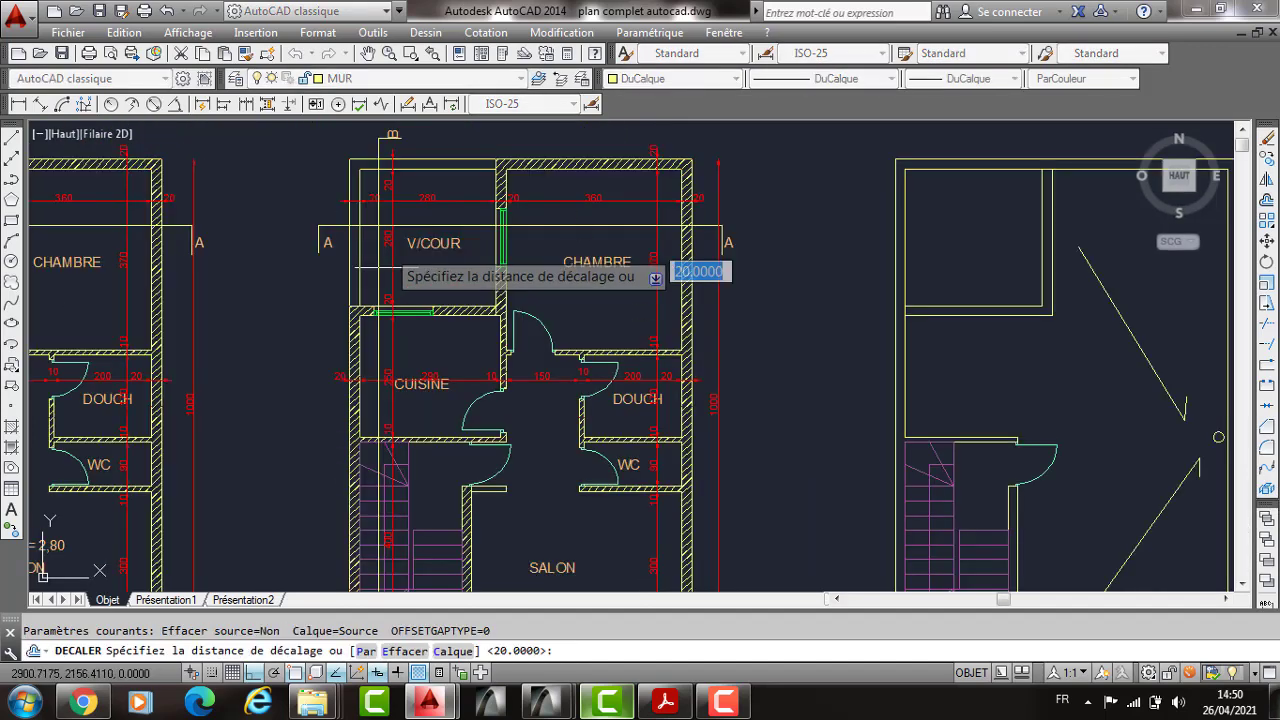
pyautogui.scroll(4, 405, 265)
pyautogui.scroll(-6, 410, 277)
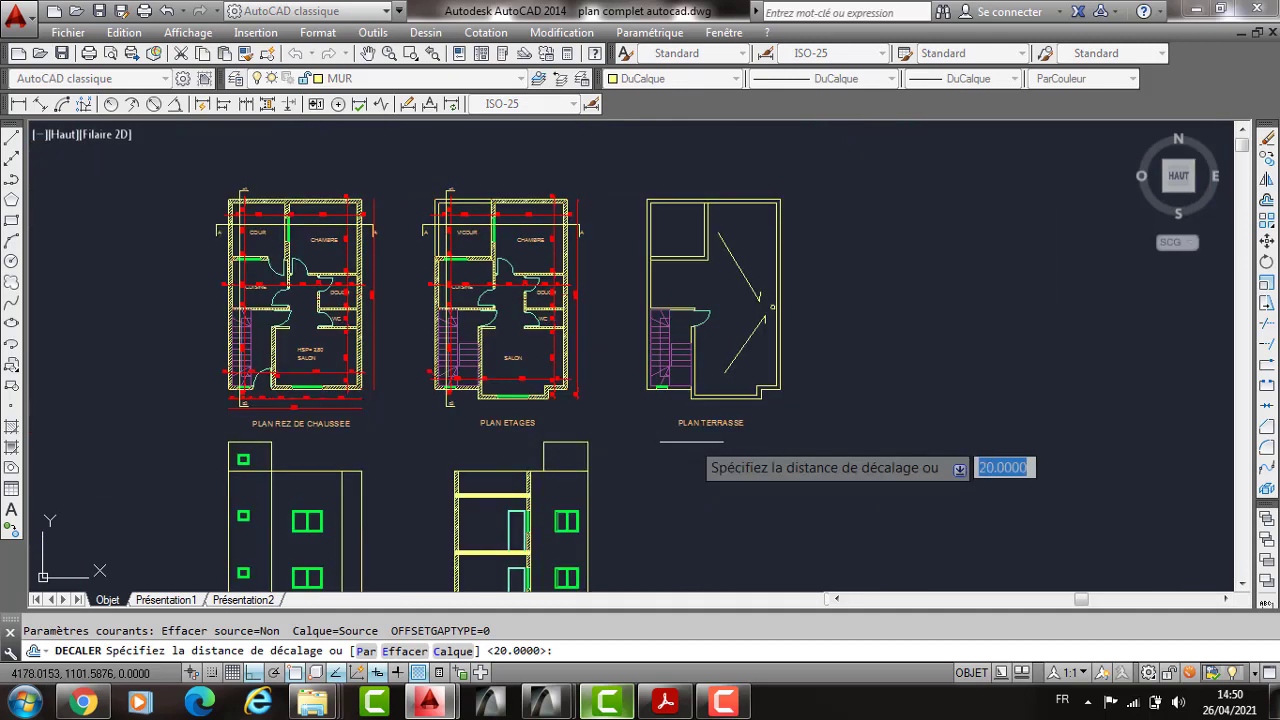
pyautogui.moveTo(691, 442); pyautogui.dragTo(569, 263, button='middle')
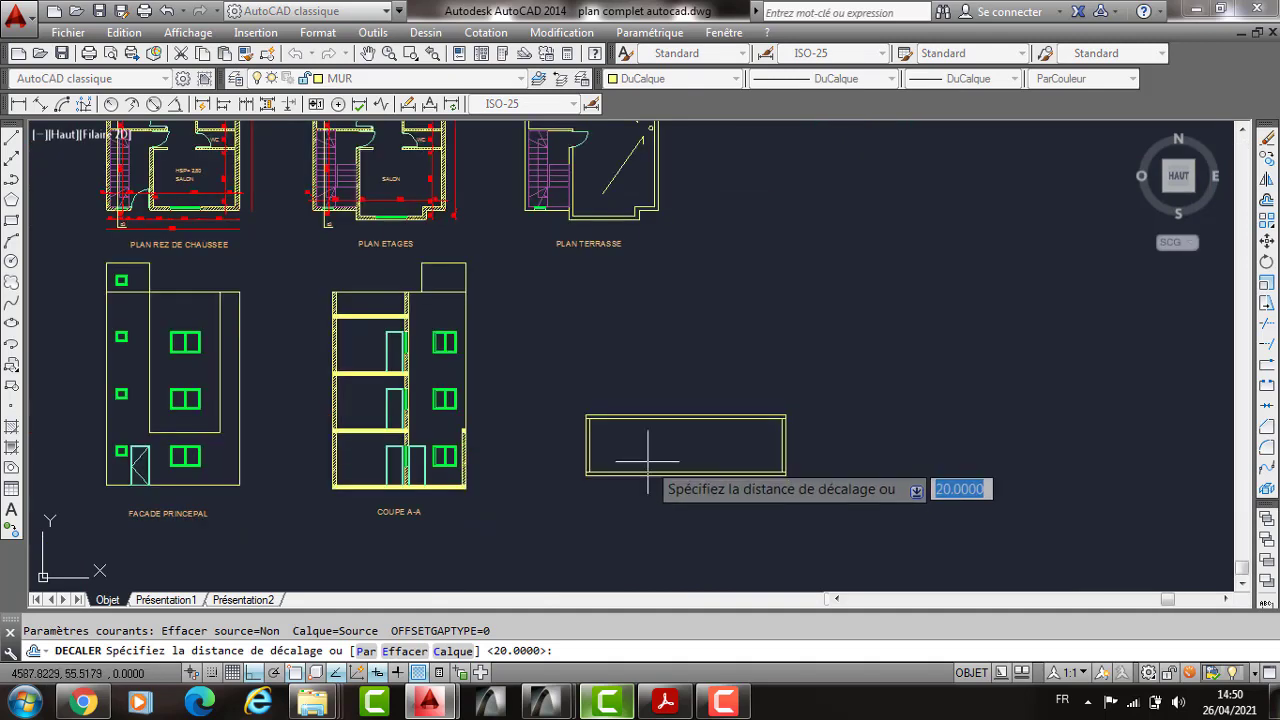
pyautogui.write('280')
pyautogui.press('Return')
pyautogui.click(589, 445)
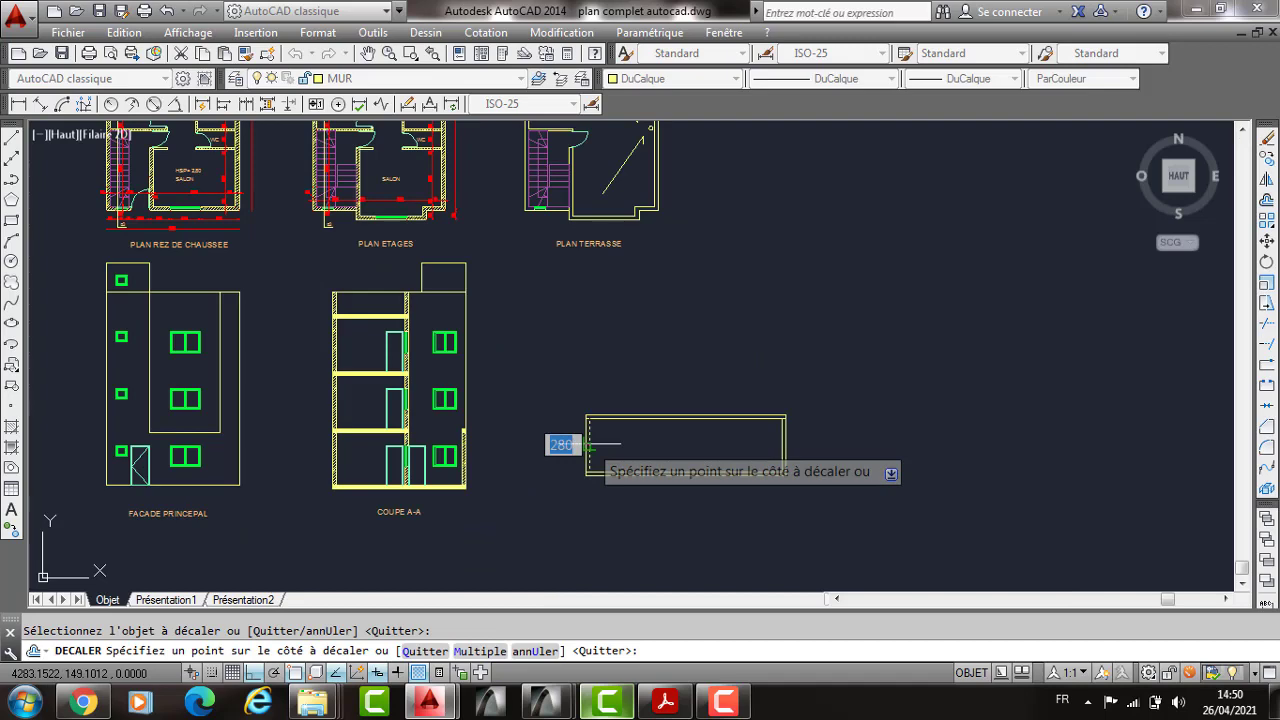
pyautogui.click(650, 443)
pyautogui.scroll(4, 650, 443)
pyautogui.press('Return')
# Step: Offset the new interior line 20 to the right to give the first interior wall its thickness
pyautogui.press('Return')
pyautogui.write('2')
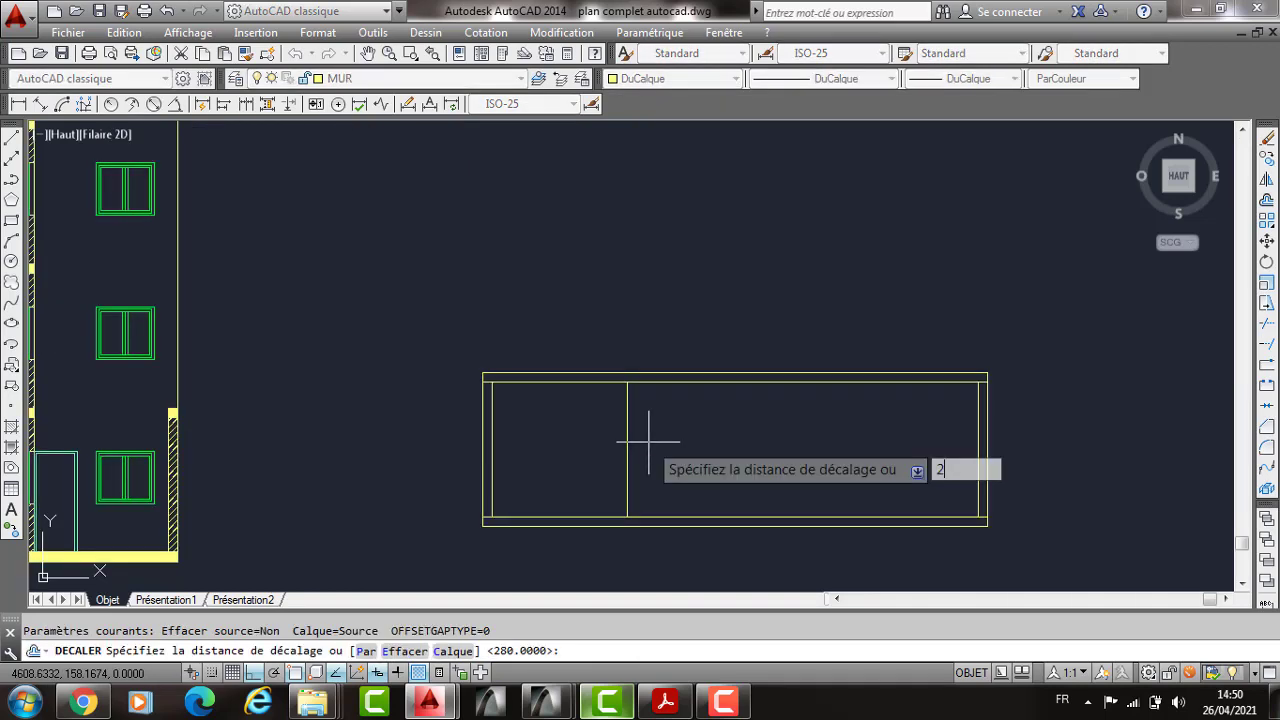
pyautogui.write('0')
pyautogui.press('Return')
pyautogui.click(630, 436)
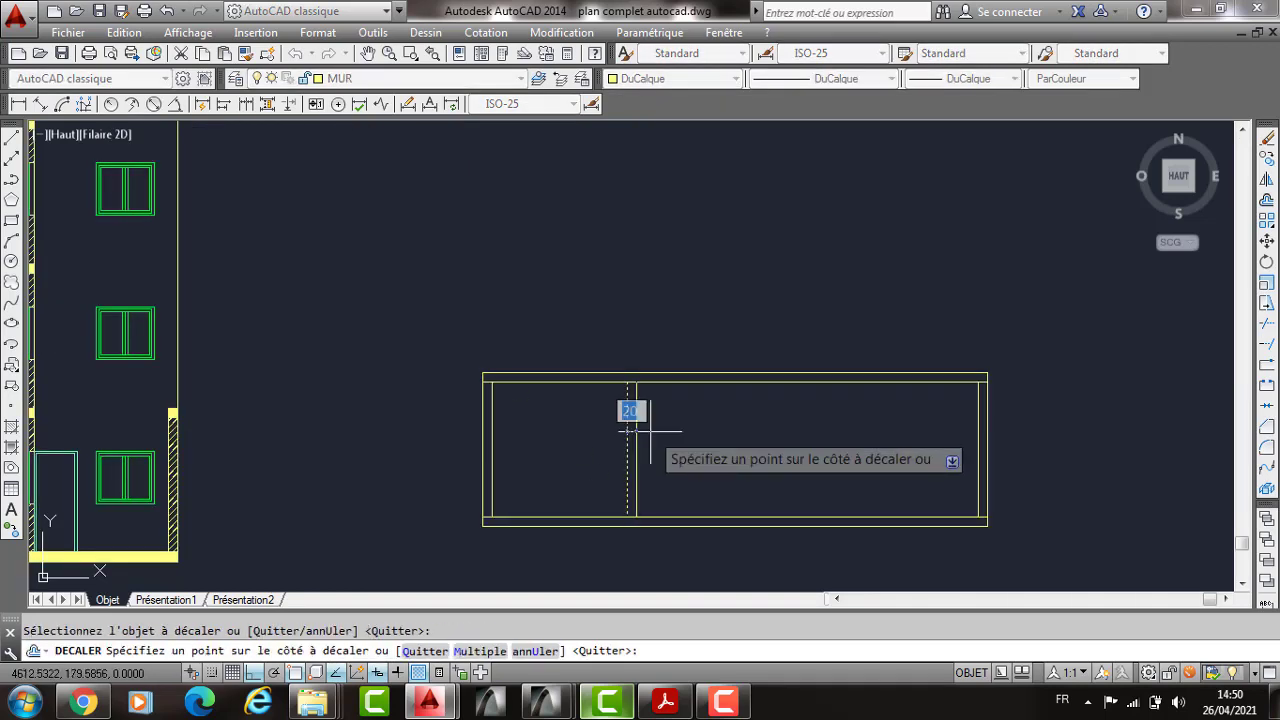
pyautogui.click(648, 428)
pyautogui.press('Return')
# Step: Offset the right face of the first interior wall 250 to the right, following the kitchen depth on the PLAN ETAGES
pyautogui.scroll(-5, 617, 428)
pyautogui.scroll(3, 459, 297)
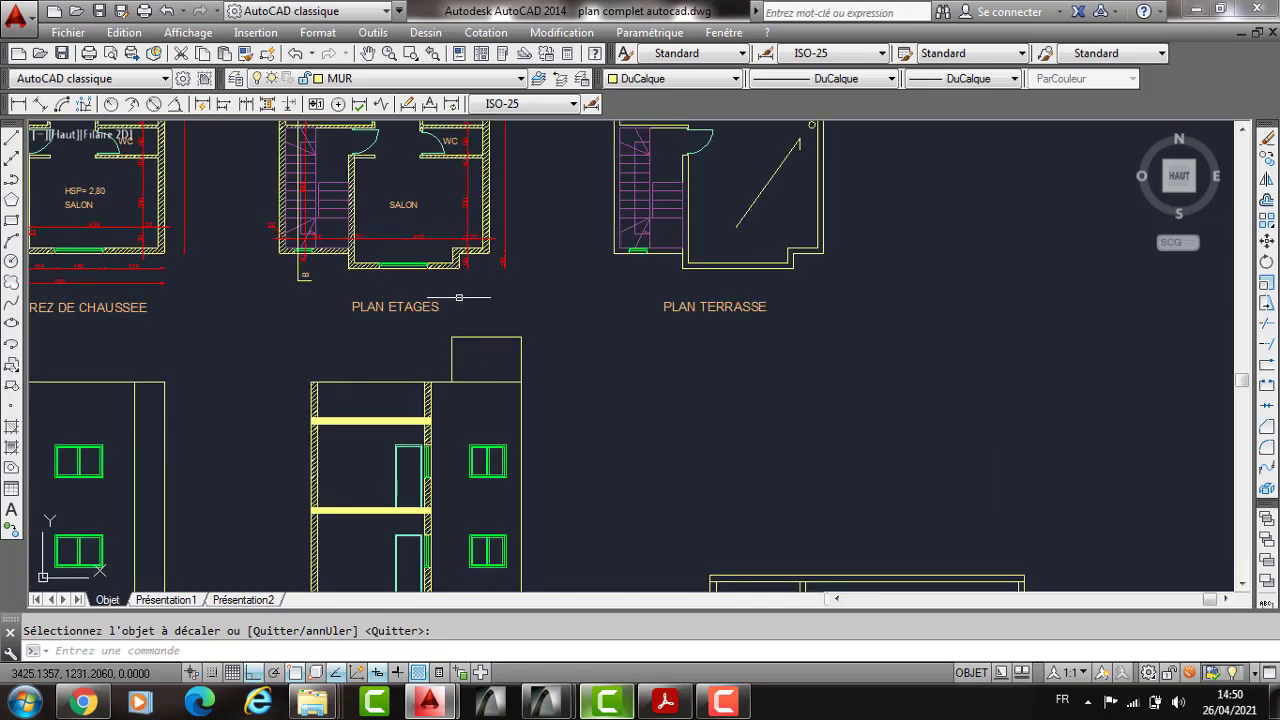
pyautogui.moveTo(459, 297); pyautogui.dragTo(544, 467, button='middle')
pyautogui.scroll(4, 382, 280)
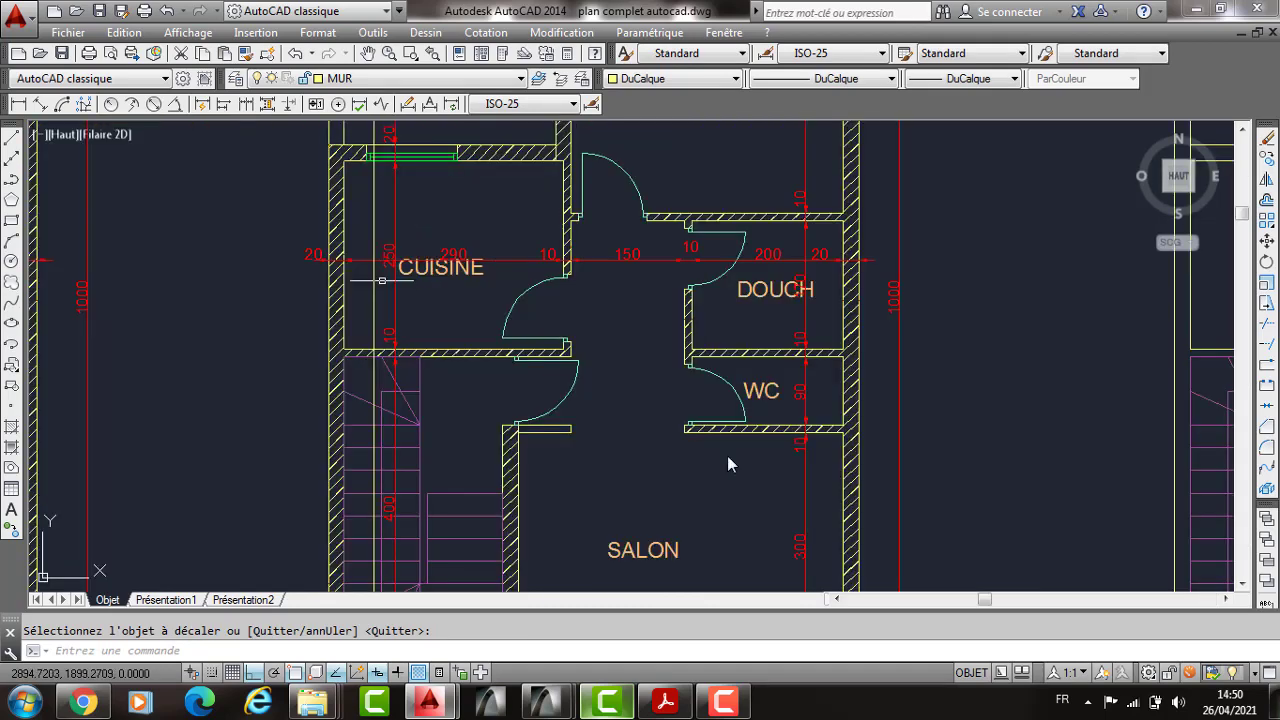
pyautogui.scroll(-5, 728, 462)
pyautogui.scroll(2, 729, 455)
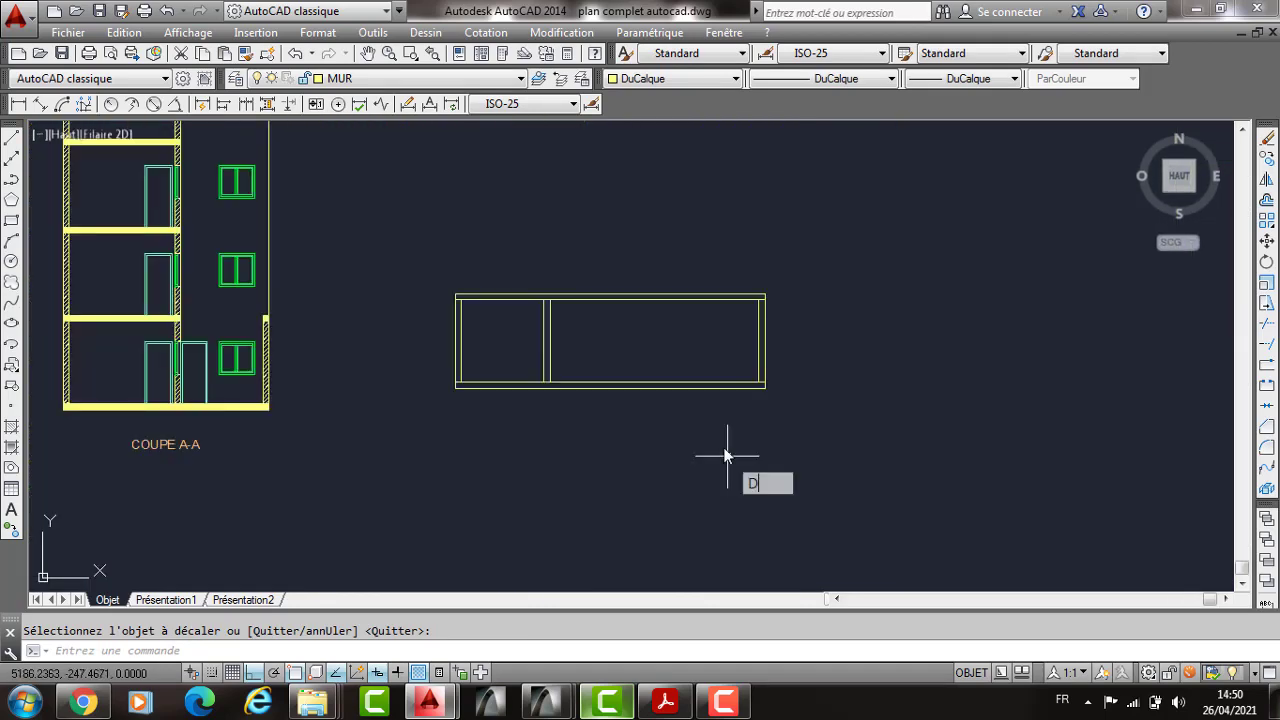
pyautogui.press('Return')
pyautogui.press('Return')
pyautogui.write('250')
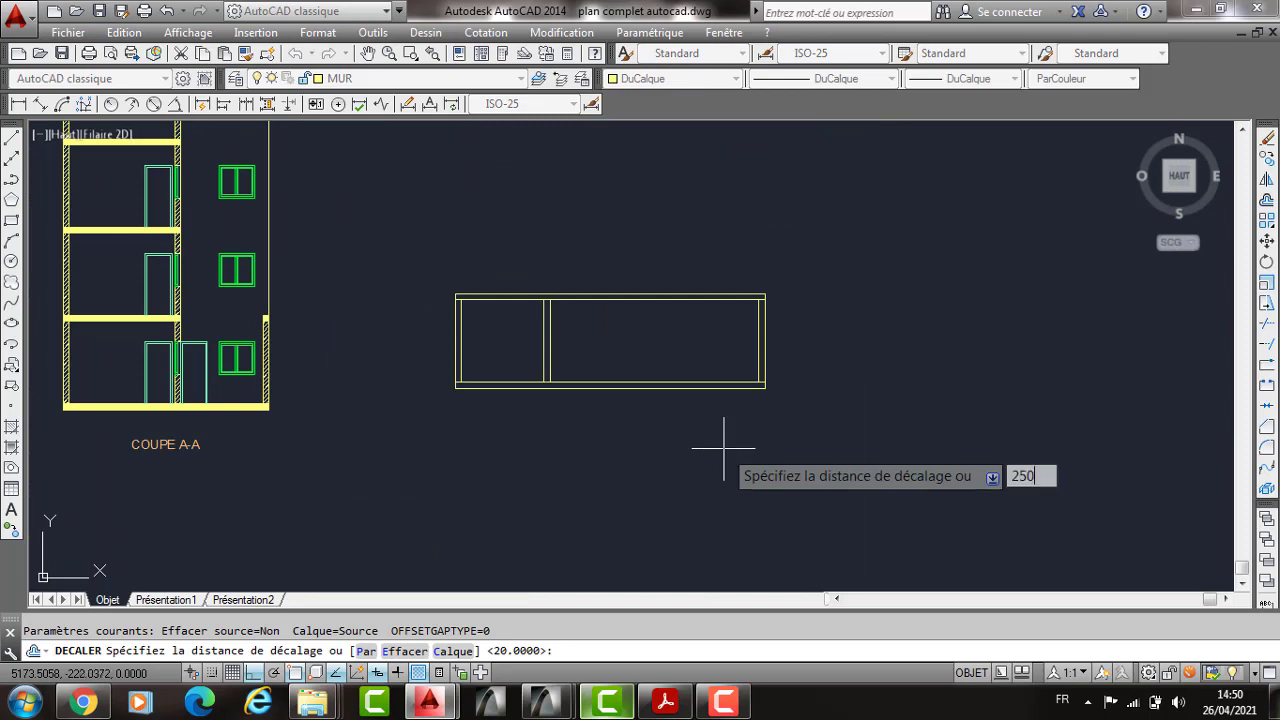
pyautogui.press('Return')
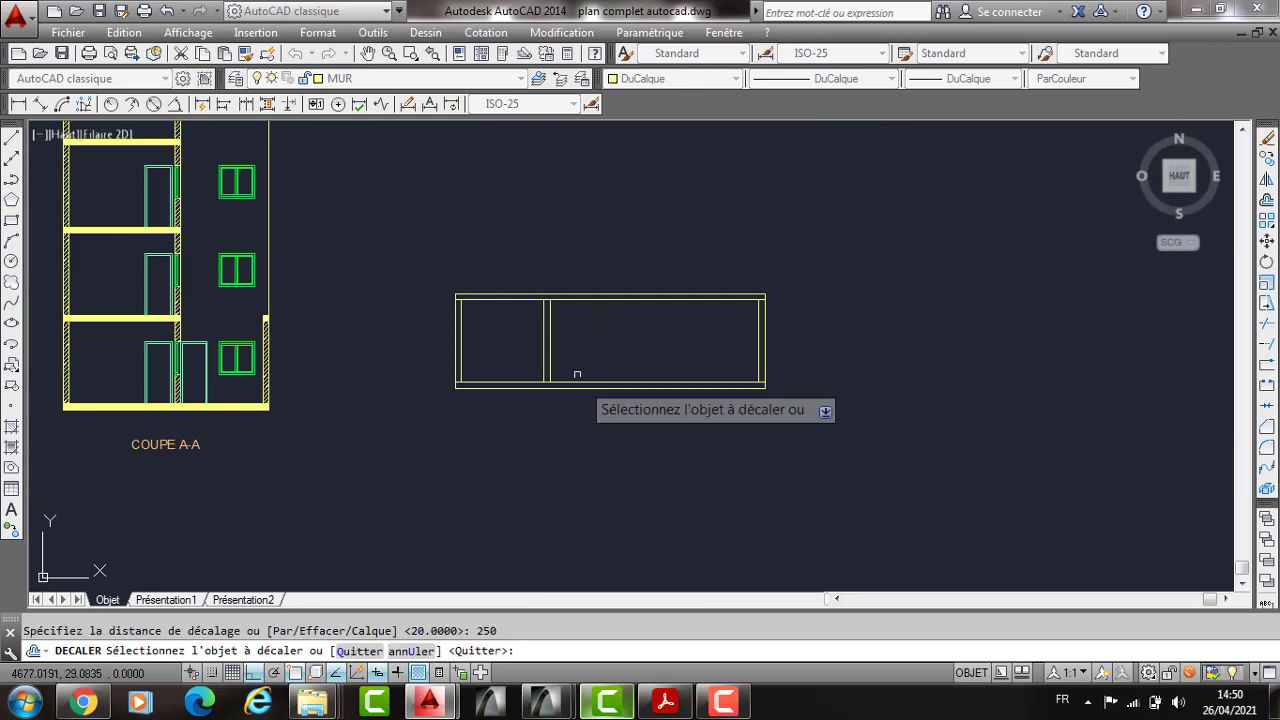
pyautogui.click(551, 330)
pyautogui.click(611, 325)
pyautogui.scroll(4, 622, 331)
pyautogui.press('Return')
# Step: Offset the new partition line 10 to the right to form the thin partition wall
pyautogui.press('Return')
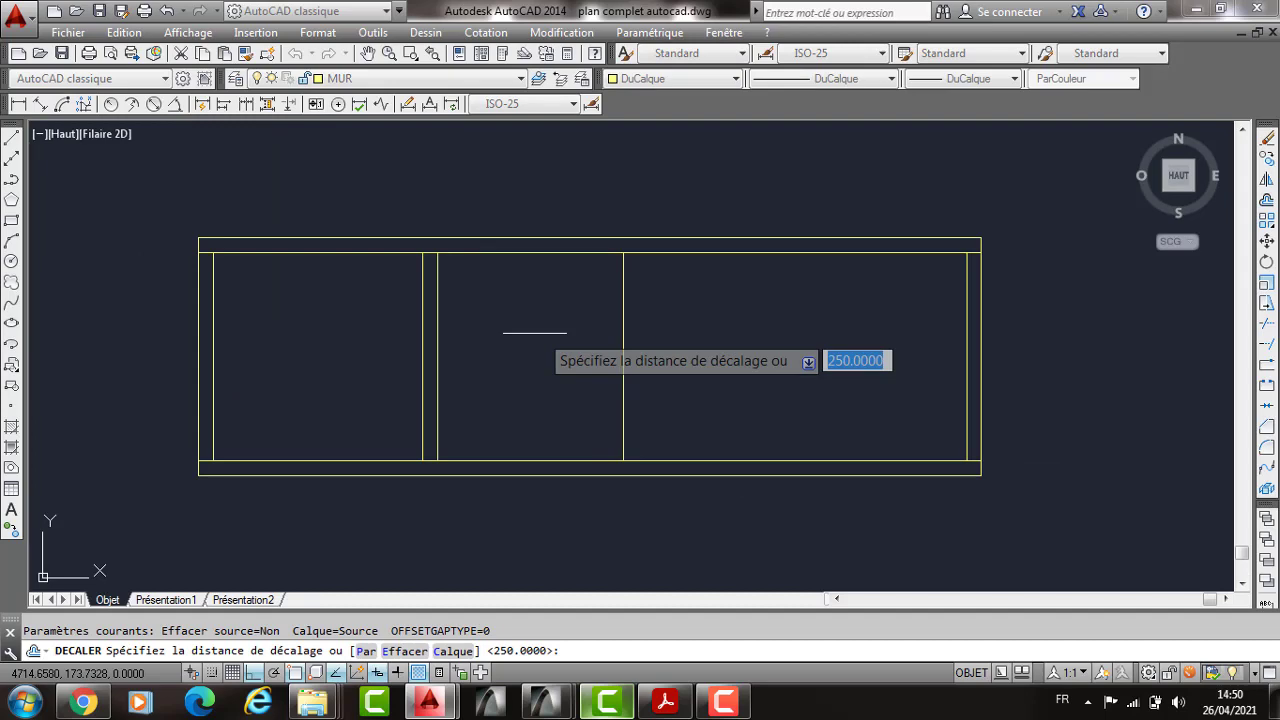
pyautogui.write('10')
pyautogui.press('Return')
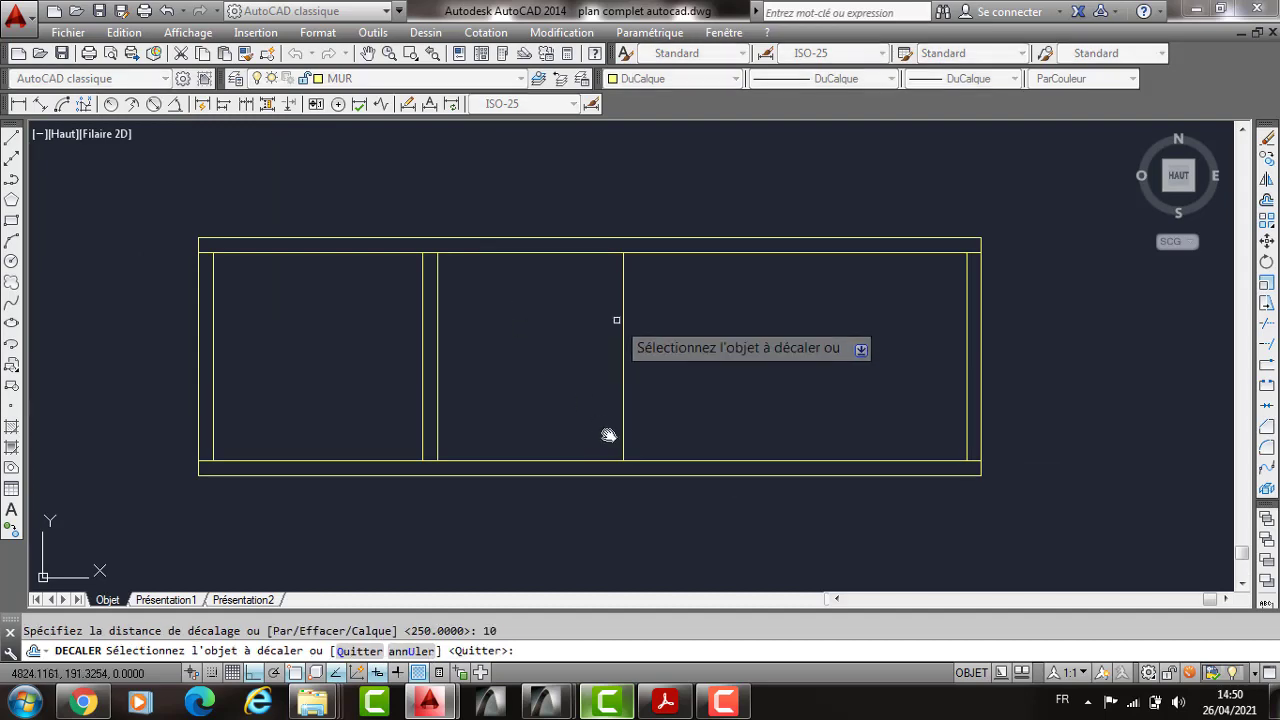
pyautogui.click(623, 400)
pyautogui.click(665, 323)
# Step: Examine the partition between the CUISINE and the stairs along section line B-B on the PLAN ETAGES
pyautogui.scroll(-5, 651, 499)
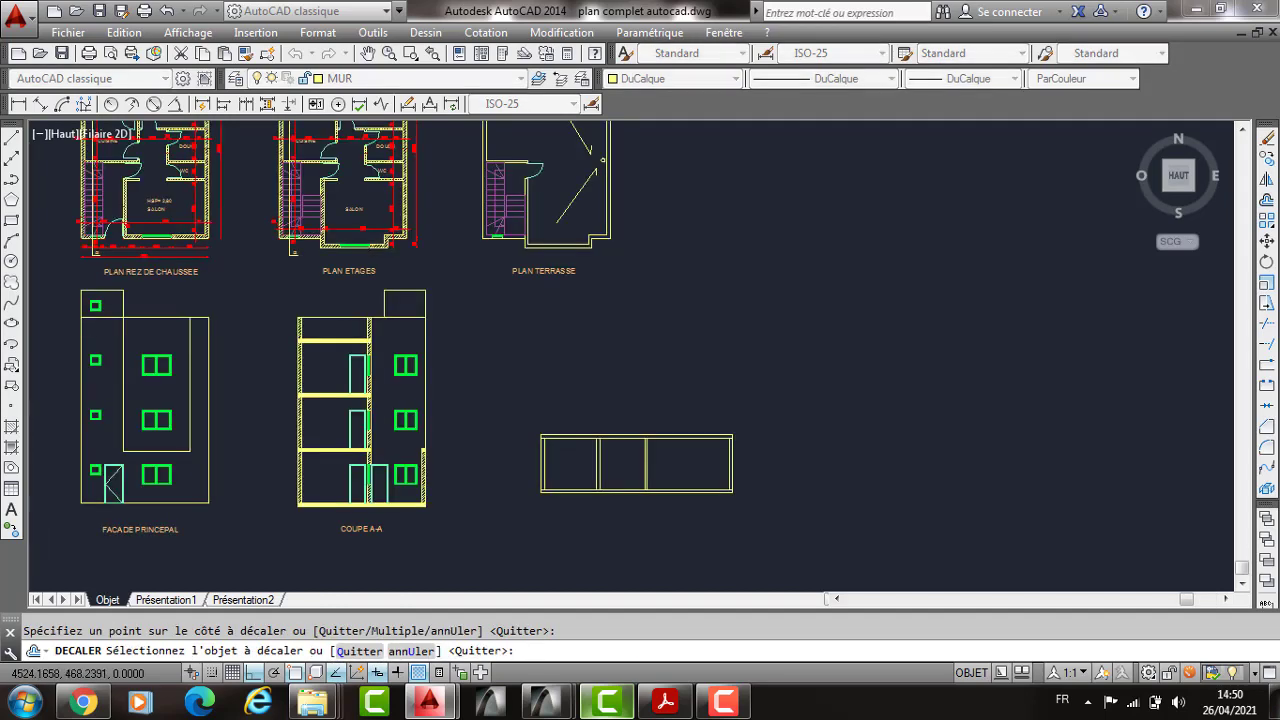
pyautogui.scroll(5, 424, 290)
pyautogui.scroll(2, 523, 265)
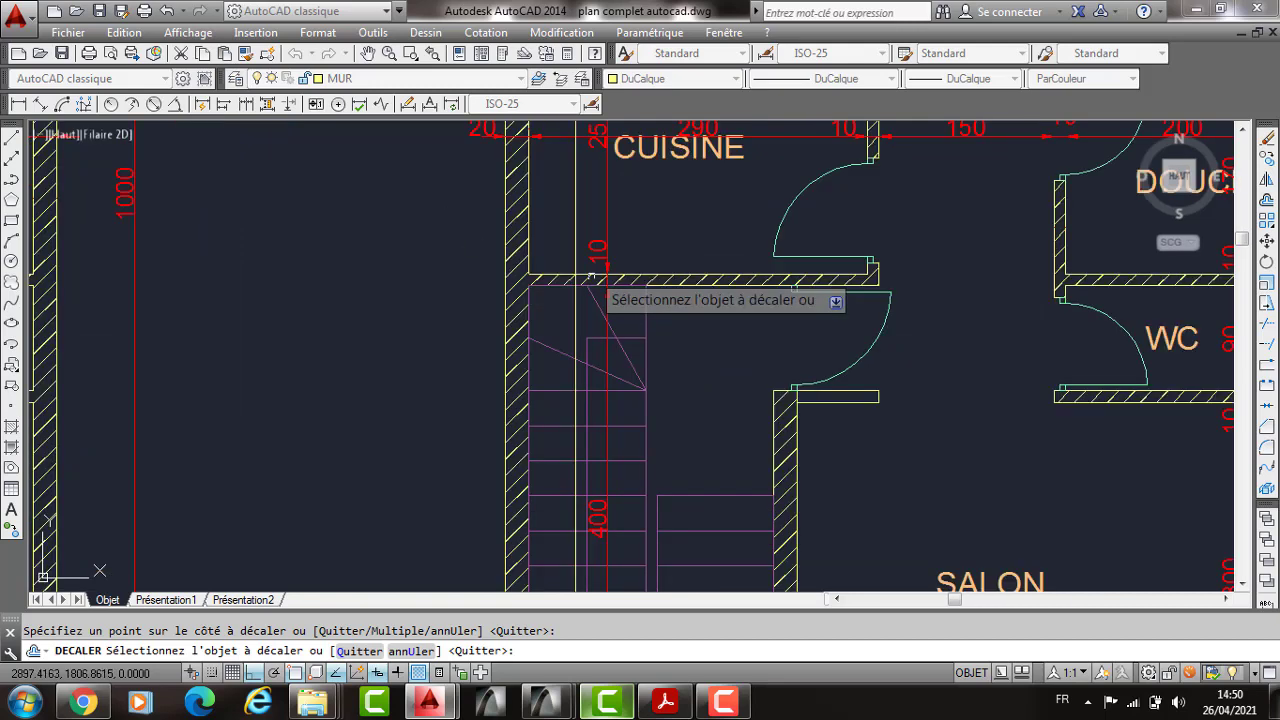
pyautogui.scroll(-6, 590, 304)
pyautogui.moveTo(907, 588); pyautogui.dragTo(628, 416, button='middle')
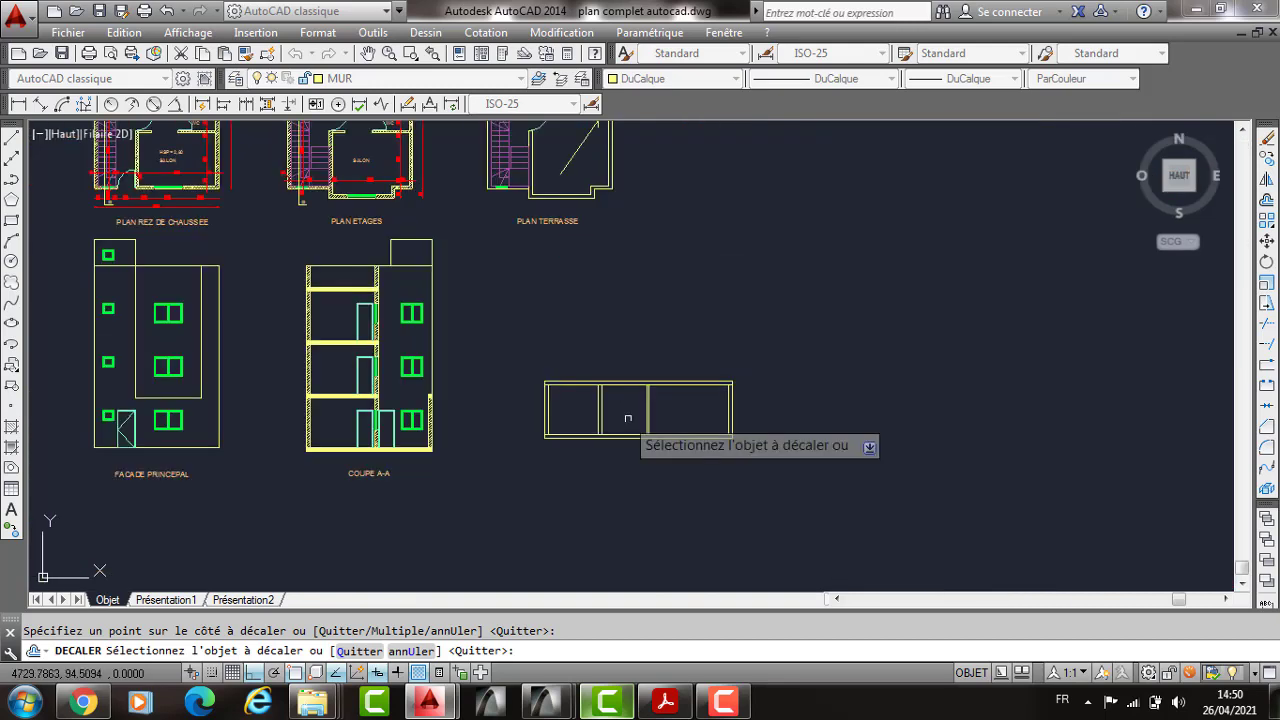
pyautogui.scroll(2, 693, 420)
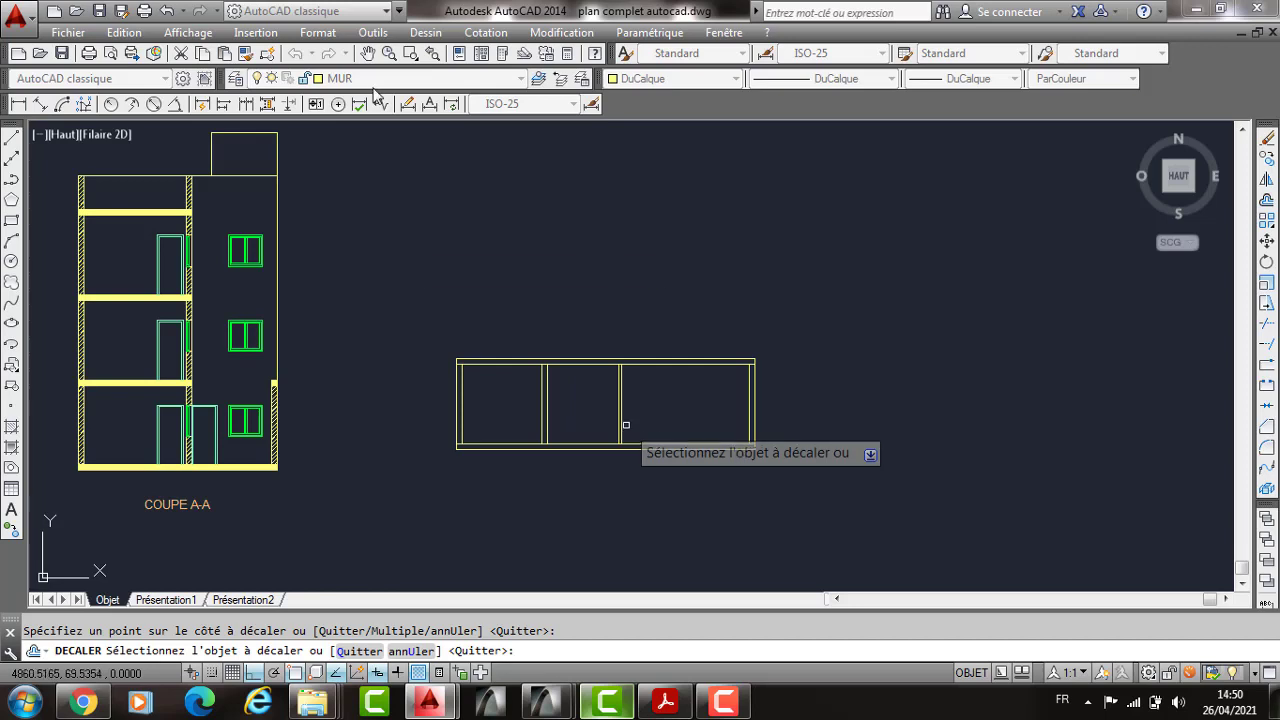
pyautogui.press('Escape')
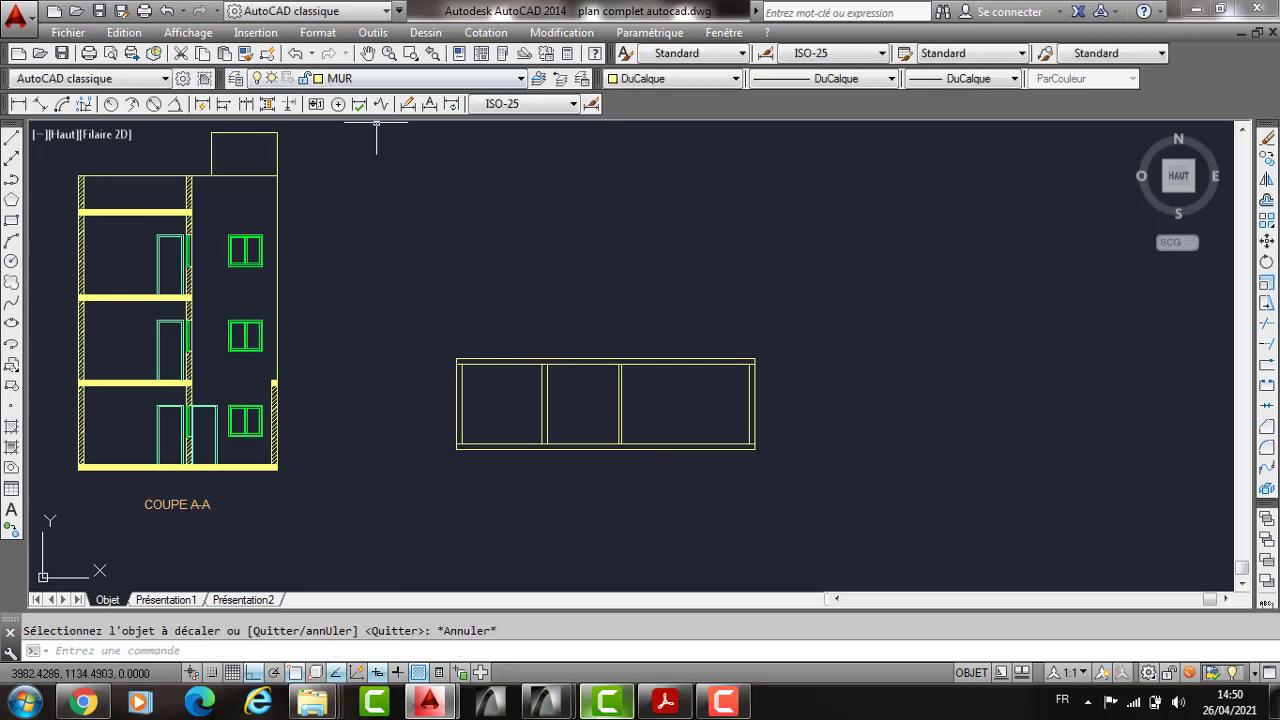
# Step: Draw a door outline 90 wide and 210 high in the middle room, set 10 left of the thin partition
pyautogui.scroll(4, 461, 243)
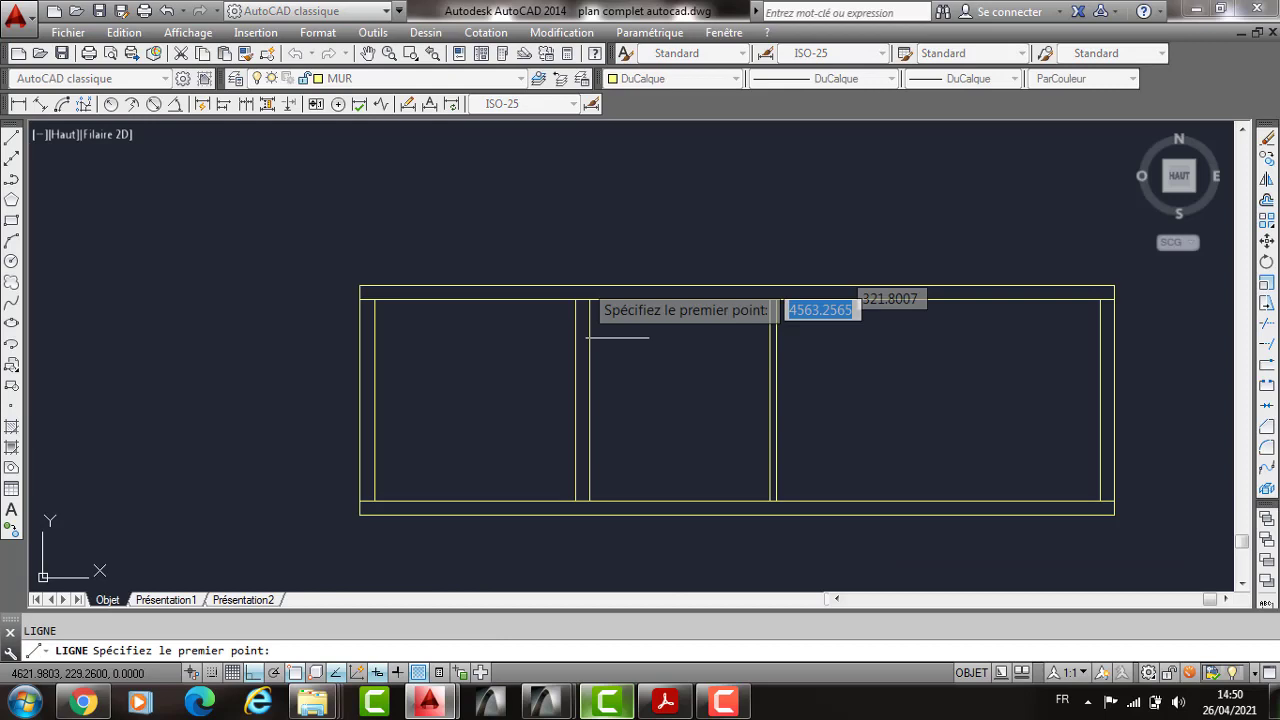
pyautogui.click(769, 501)
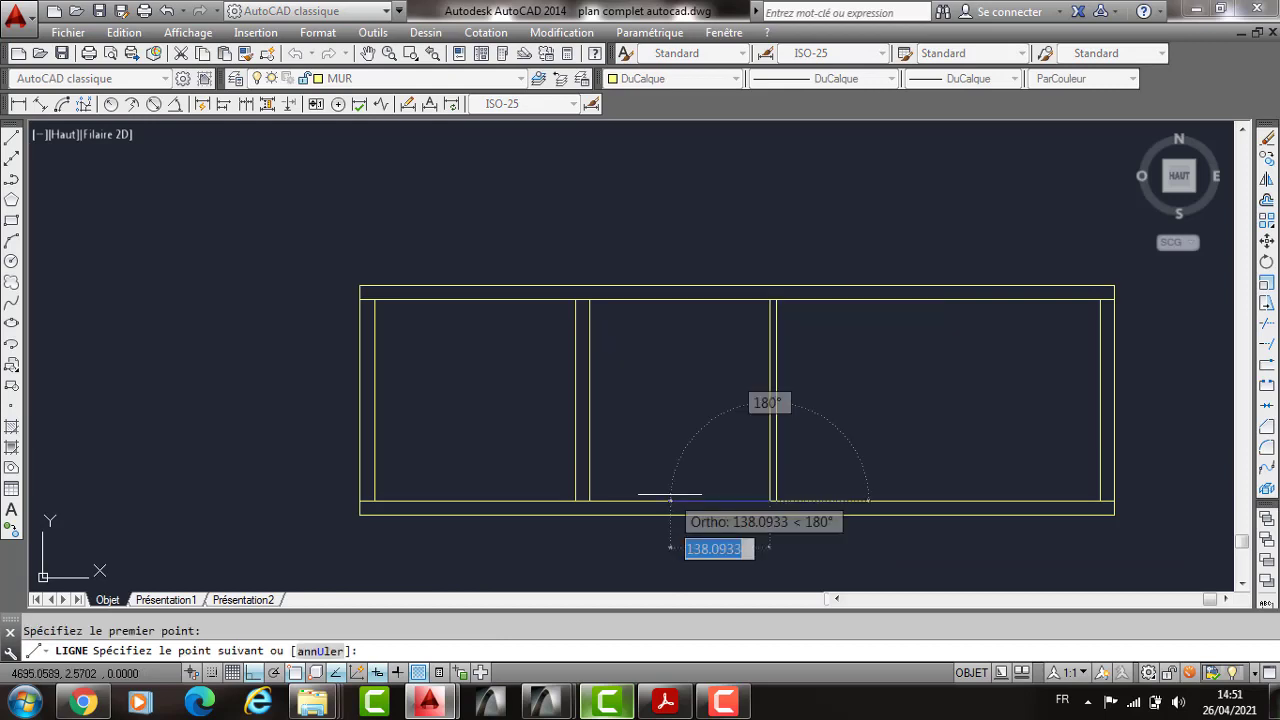
pyautogui.write('10')
pyautogui.press('Return')
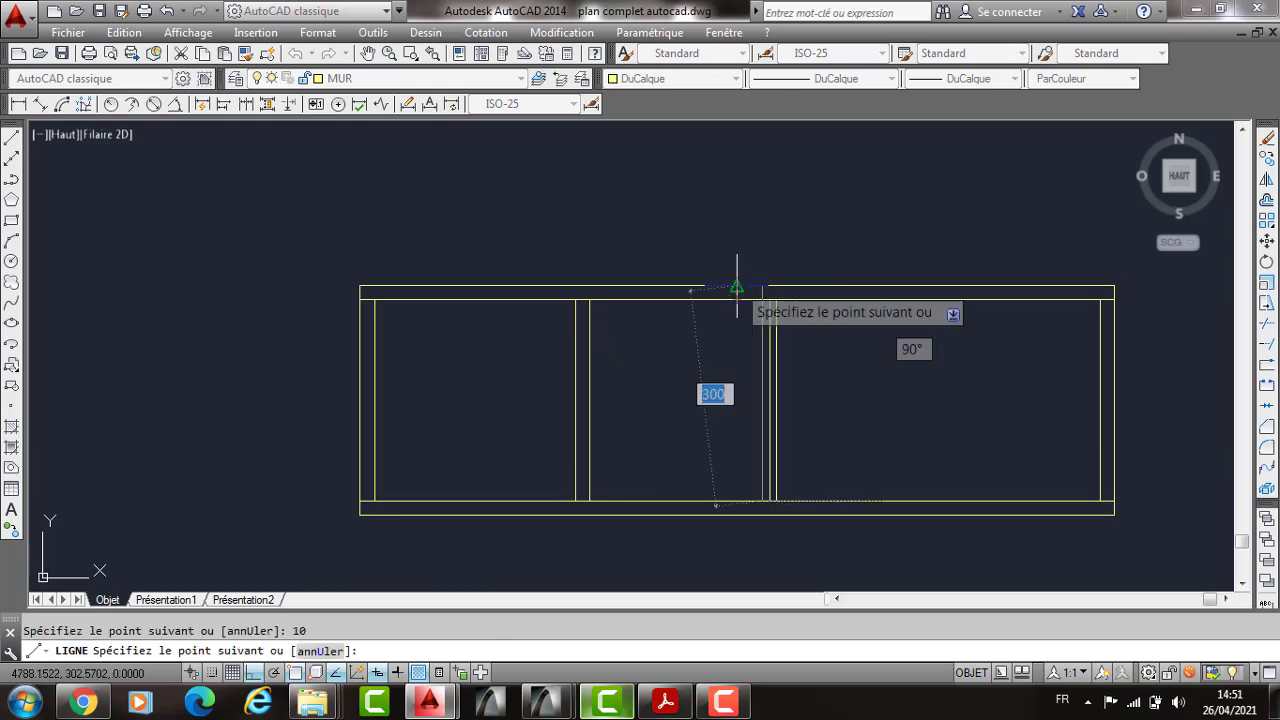
pyautogui.write('210')
pyautogui.press('Return')
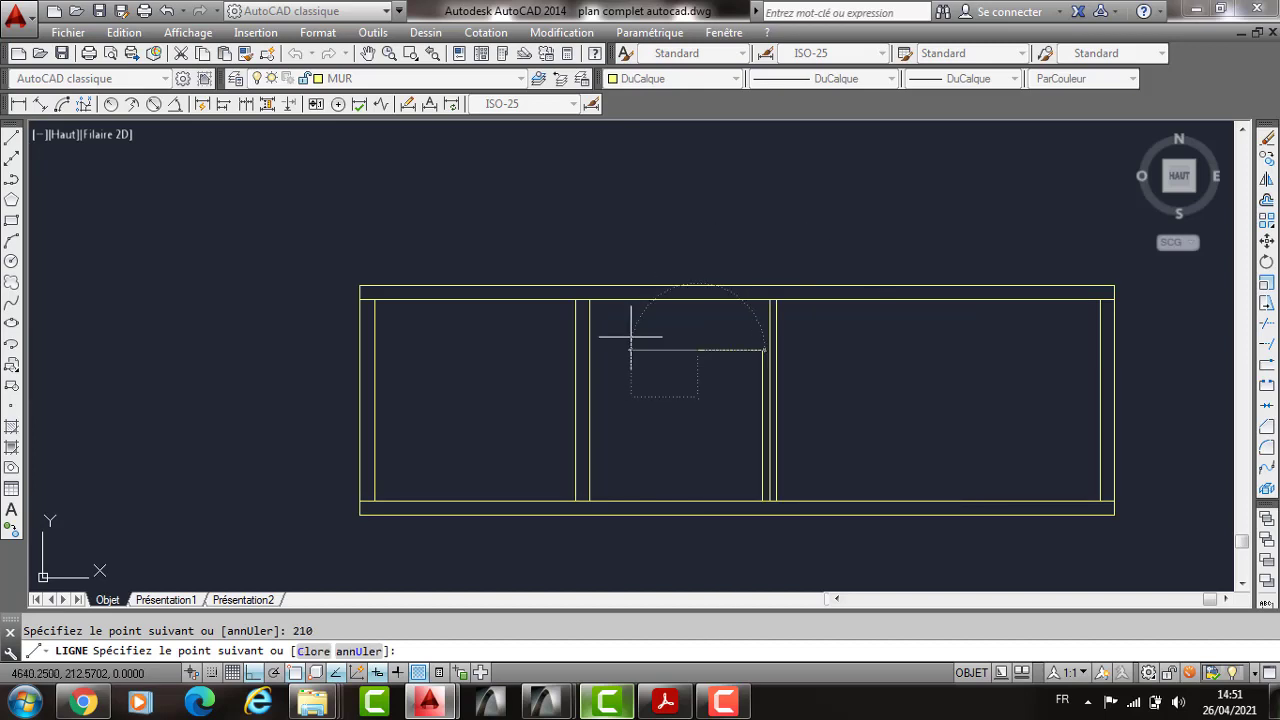
pyautogui.write('90')
pyautogui.press('Return')
pyautogui.press('Return')
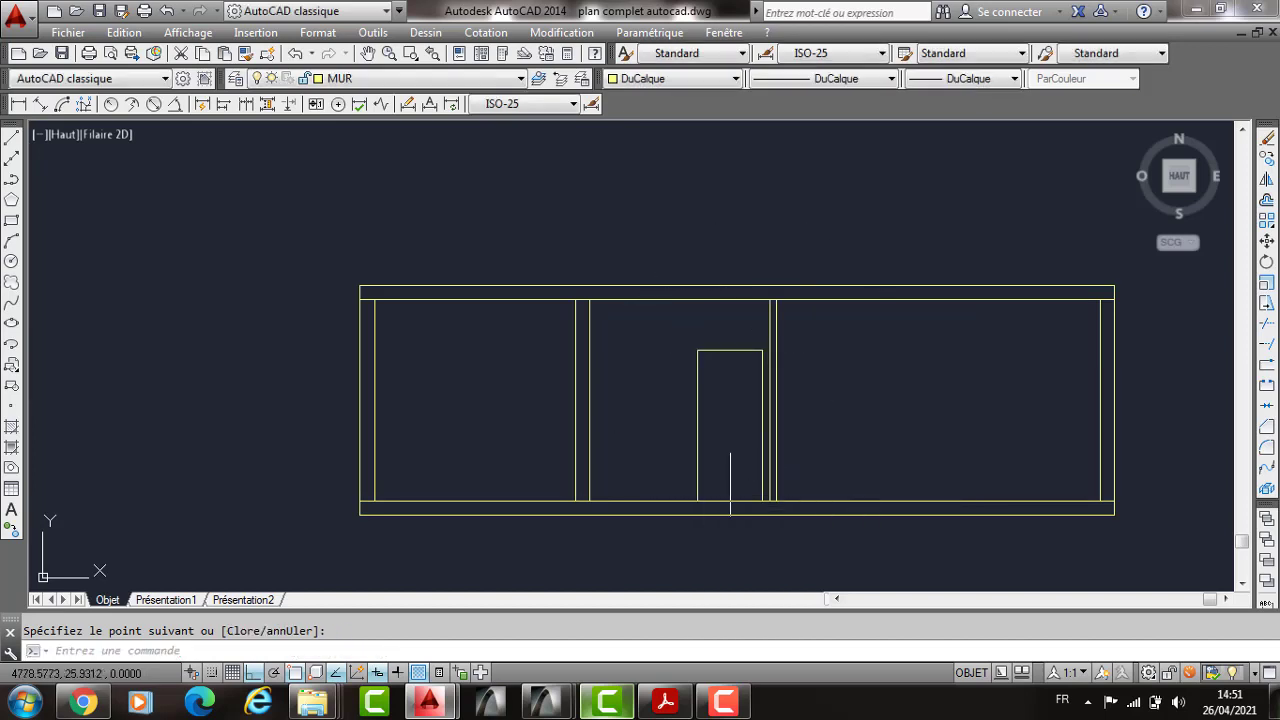
# Step: Erase the short 10-long guide segment between the door outline and the partition at floor level
pyautogui.click(742, 508)
pyautogui.click(806, 493)
pyautogui.press('Delete')
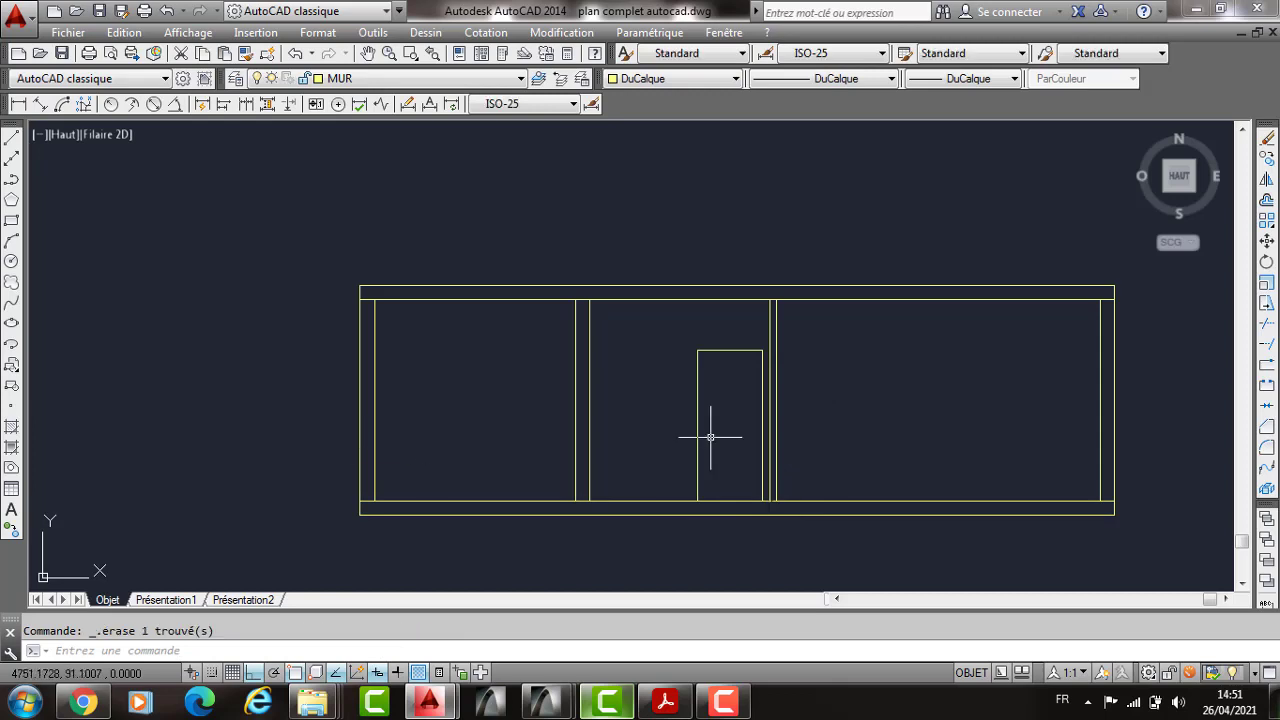
# Step: Draw a line along the floor from the left end wall's inner face to the first interior wall
pyautogui.write('L')
pyautogui.press('Return')
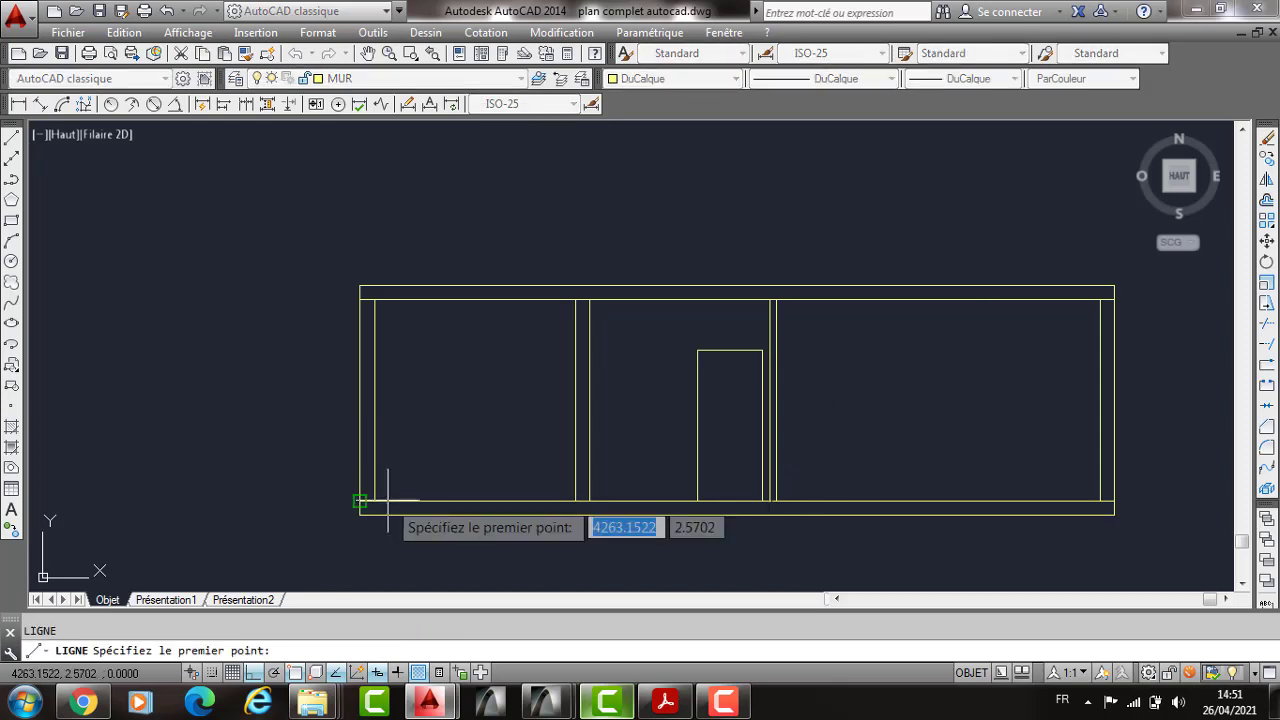
pyautogui.click(373, 500)
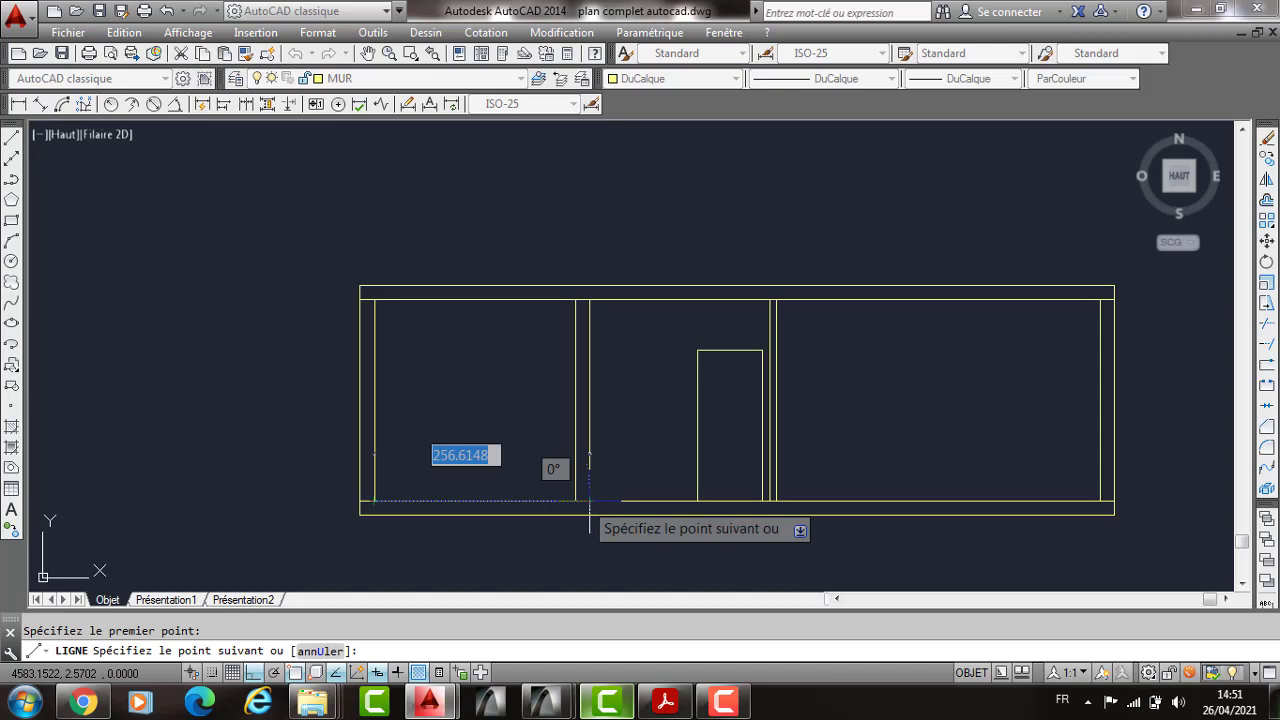
pyautogui.click(576, 500)
pyautogui.press('Return')
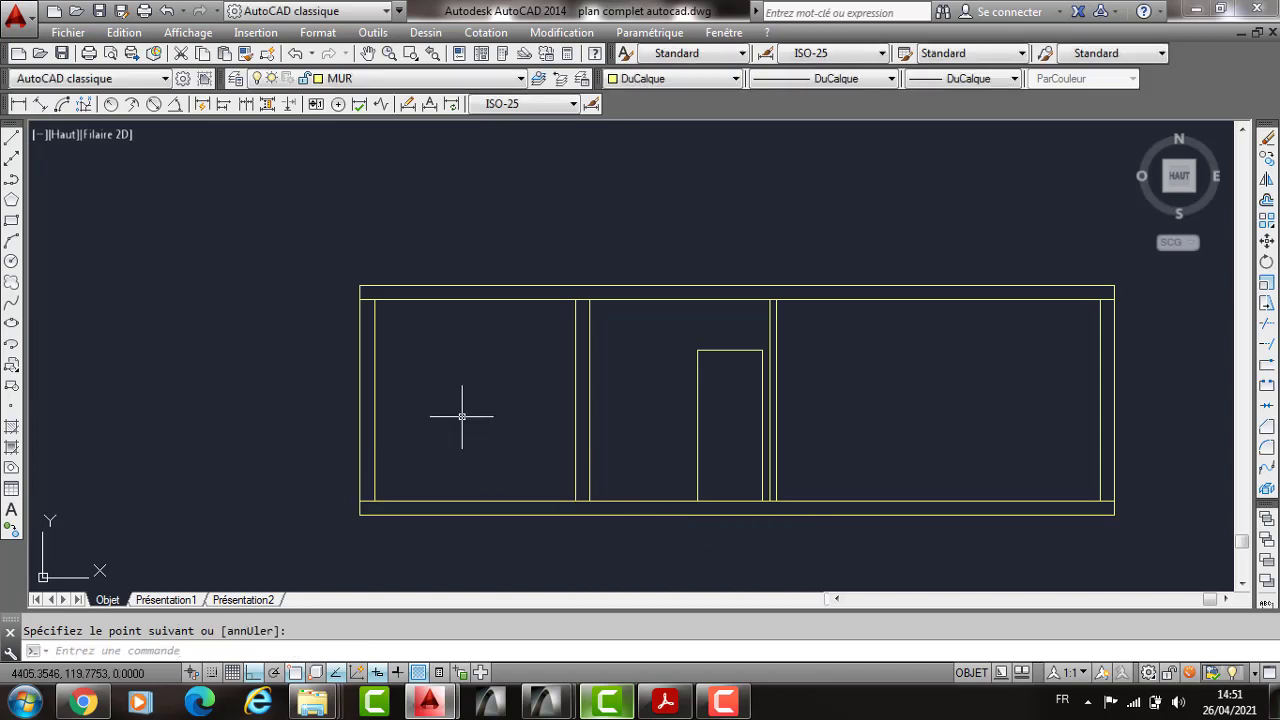
# Step: Offset the left room's floor line 100 upward
pyautogui.write('dec')
pyautogui.press('Return')
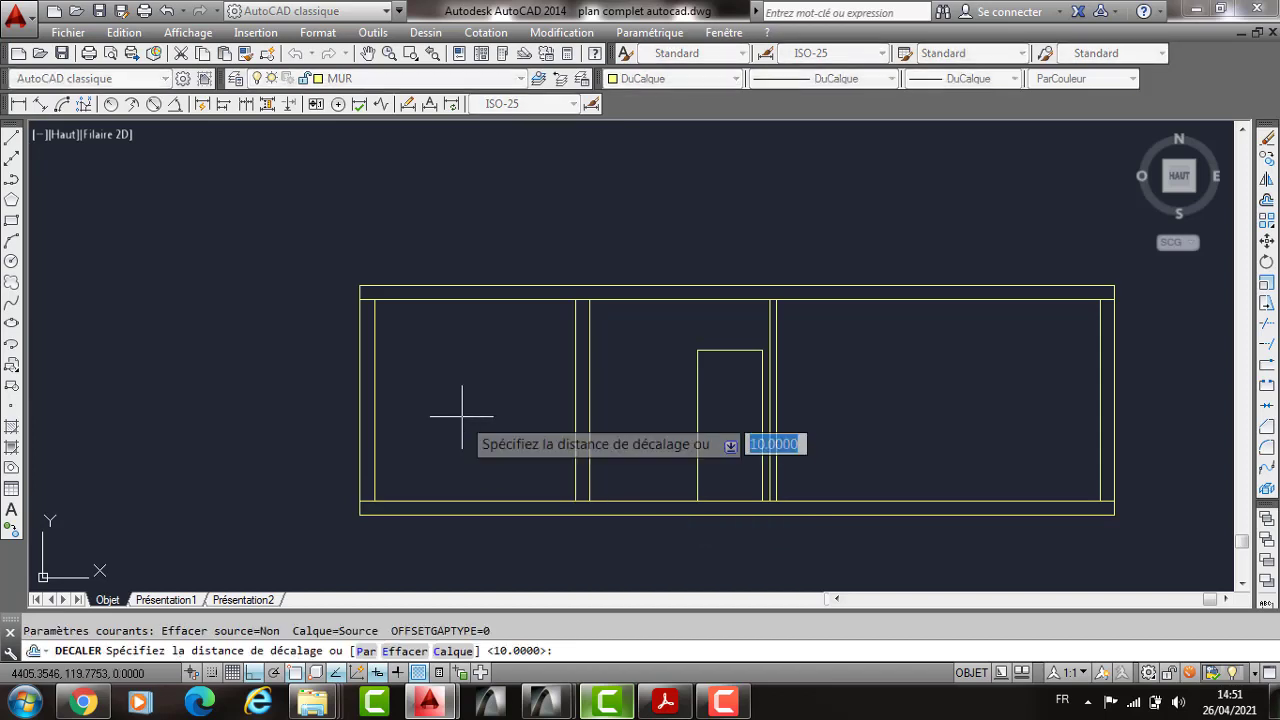
pyautogui.write('100')
pyautogui.press('Return')
pyautogui.click(468, 502)
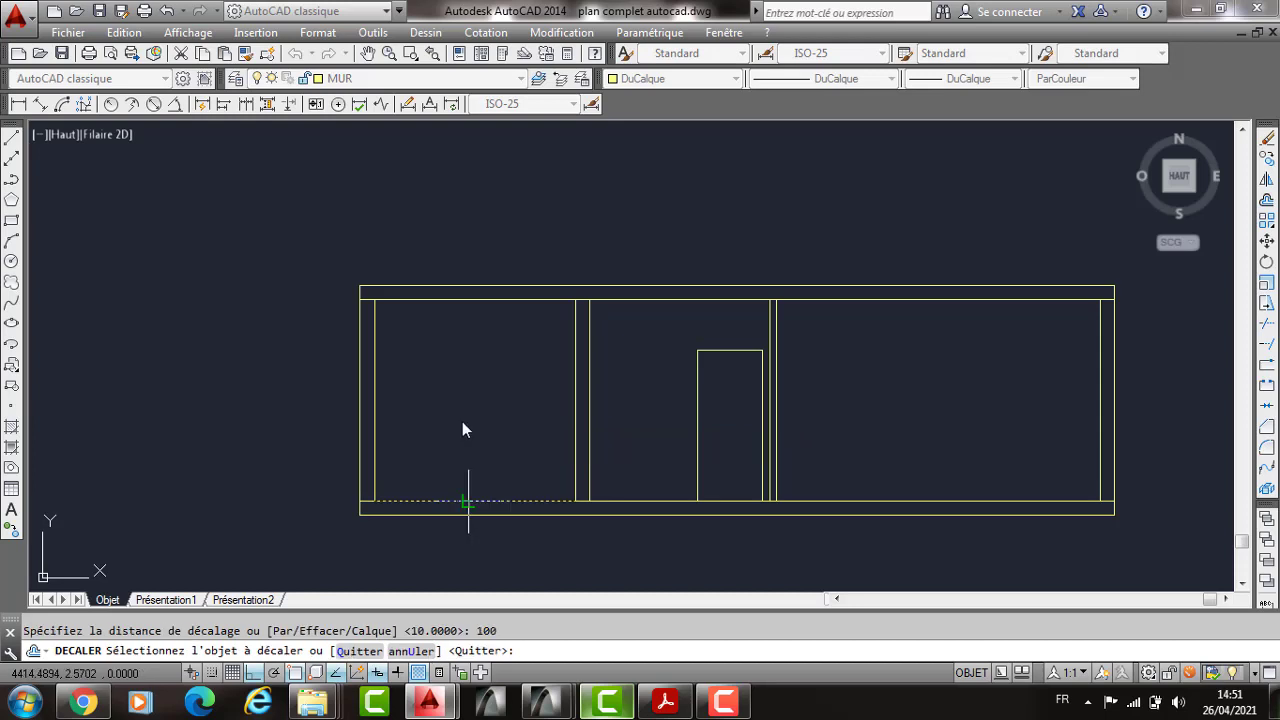
pyautogui.click(462, 424)
pyautogui.press('Return')
# Step: Offset the left room's raised horizontal line another 110 upward
pyautogui.press('Return')
pyautogui.write('110')
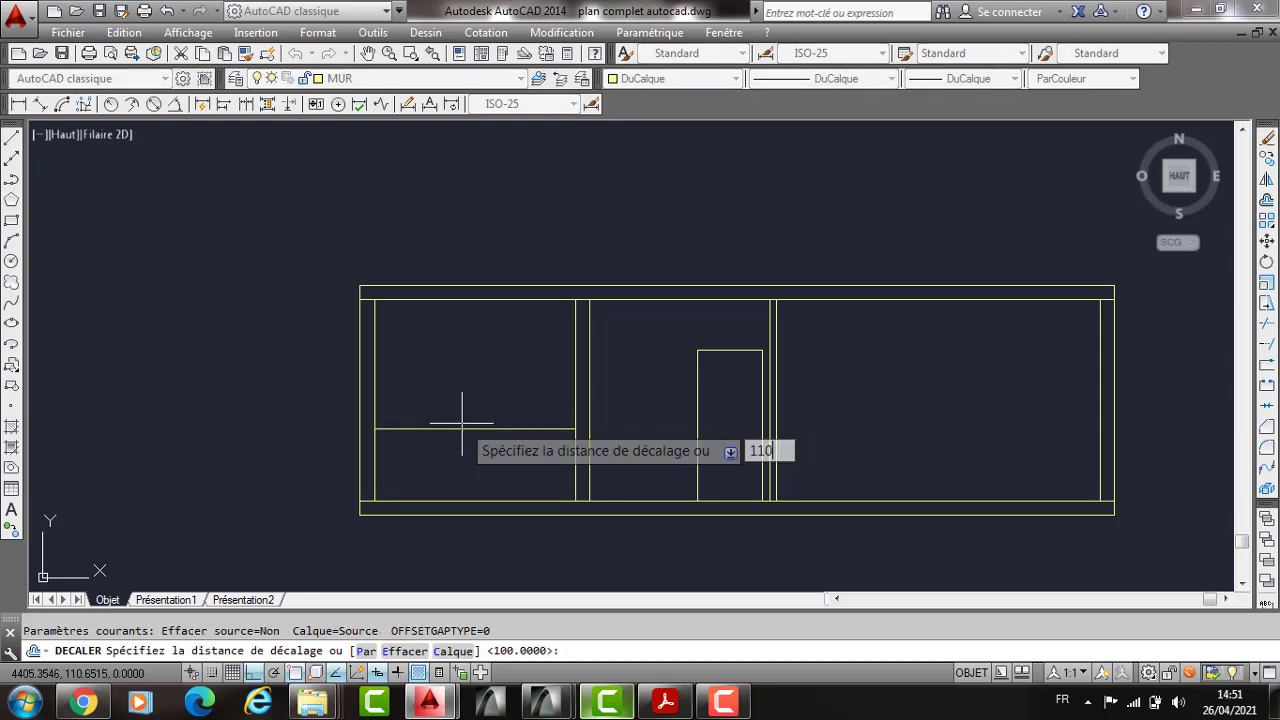
pyautogui.press('Return')
pyautogui.click(462, 428)
pyautogui.click(454, 382)
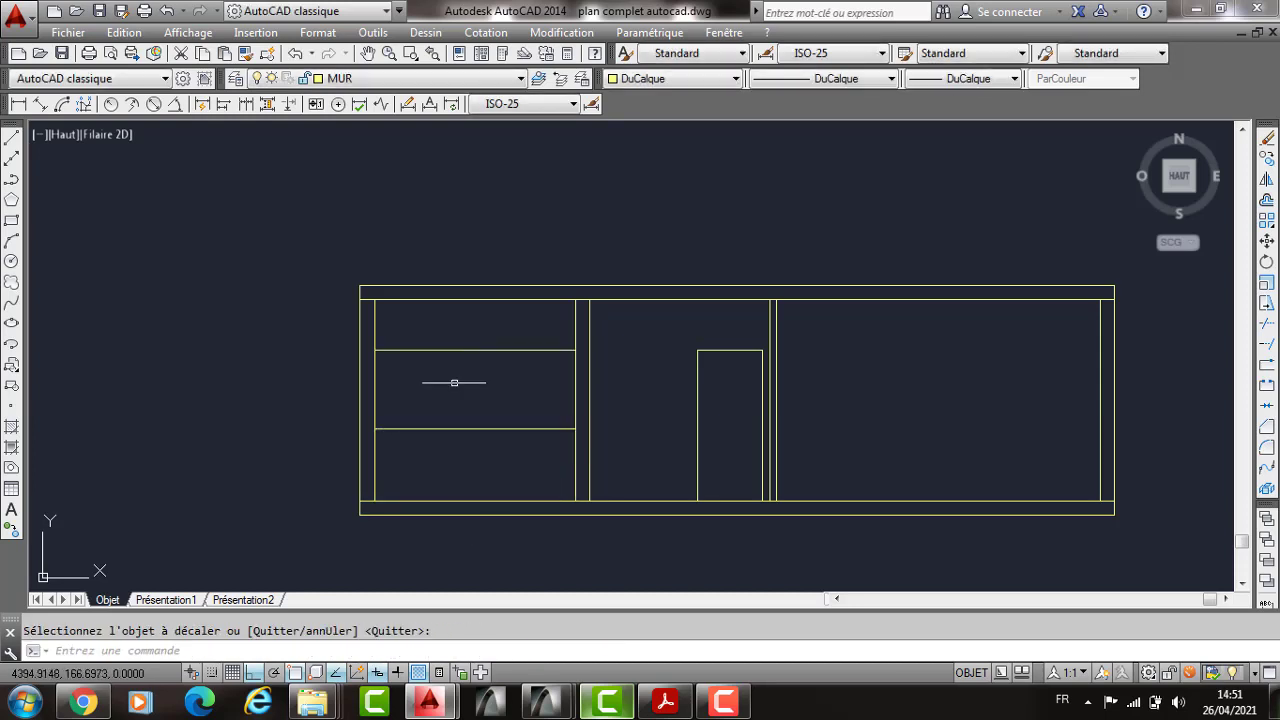
# Step: Measure the height from the left room's floor to its upper horizontal line along the first interior wall
pyautogui.write('l')
pyautogui.press('Return')
pyautogui.click(575, 501)
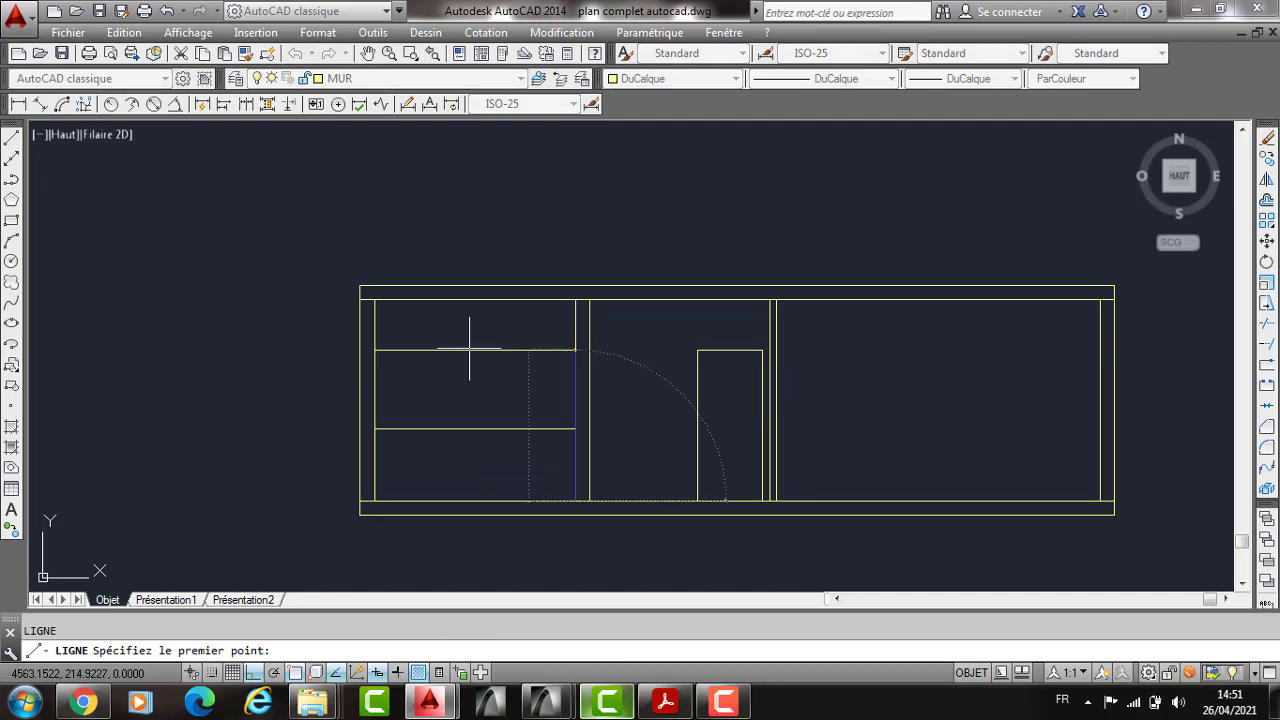
# Step: Measure the V/COUR–CHAMBRE window's distance from the wall's inner corner and its width on the PLAN ETAGES
pyautogui.scroll(-4, 469, 349)
pyautogui.moveTo(420, 240); pyautogui.dragTo(641, 561, button='middle')
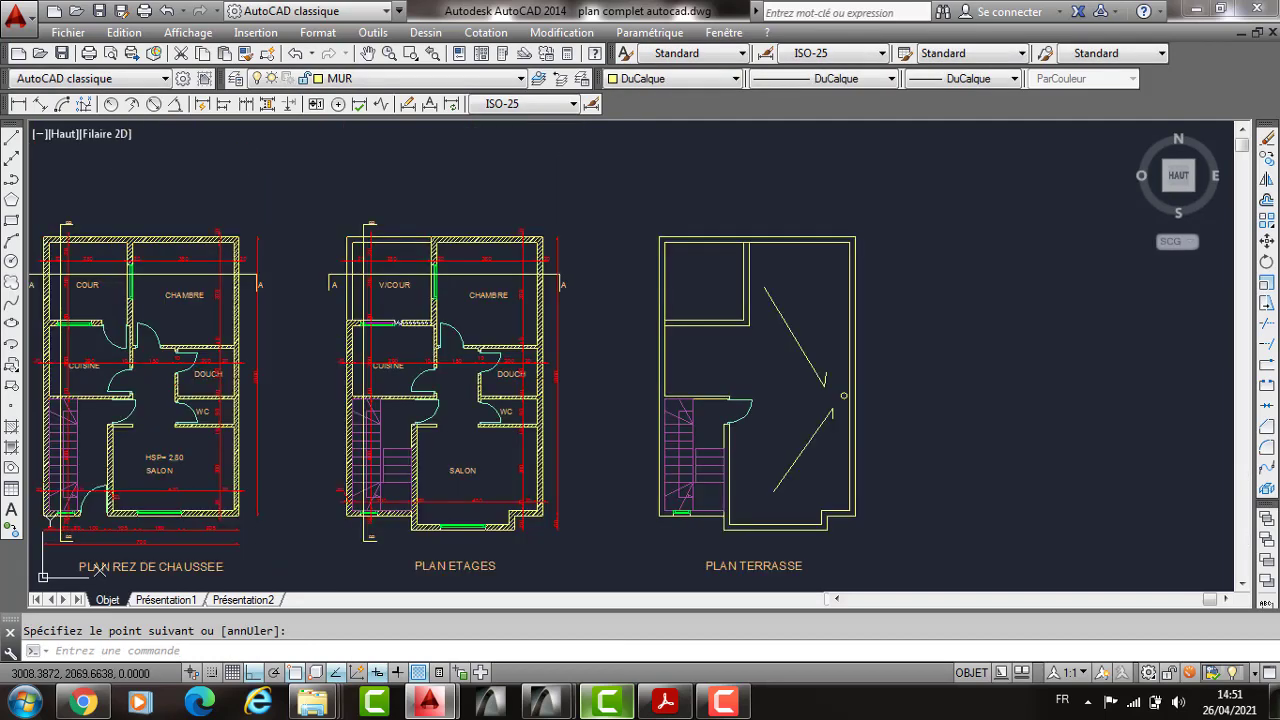
pyautogui.scroll(4, 389, 259)
pyautogui.press('Return')
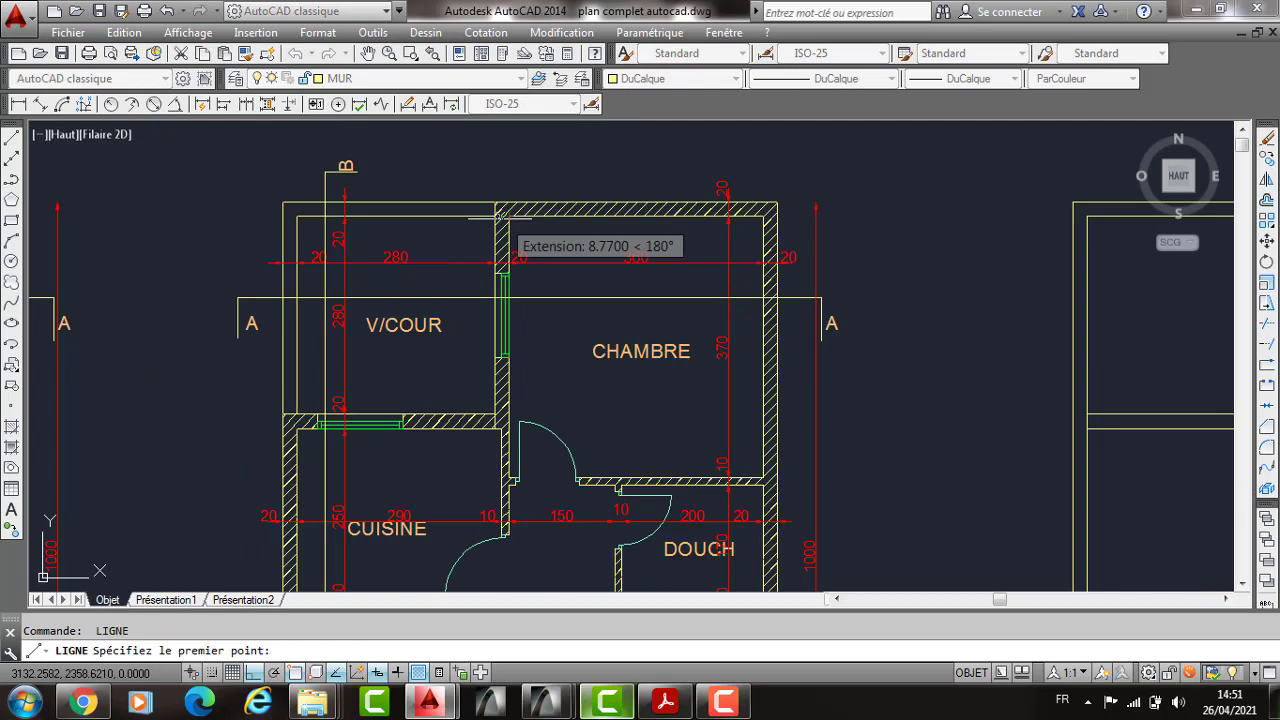
pyautogui.click(489, 216)
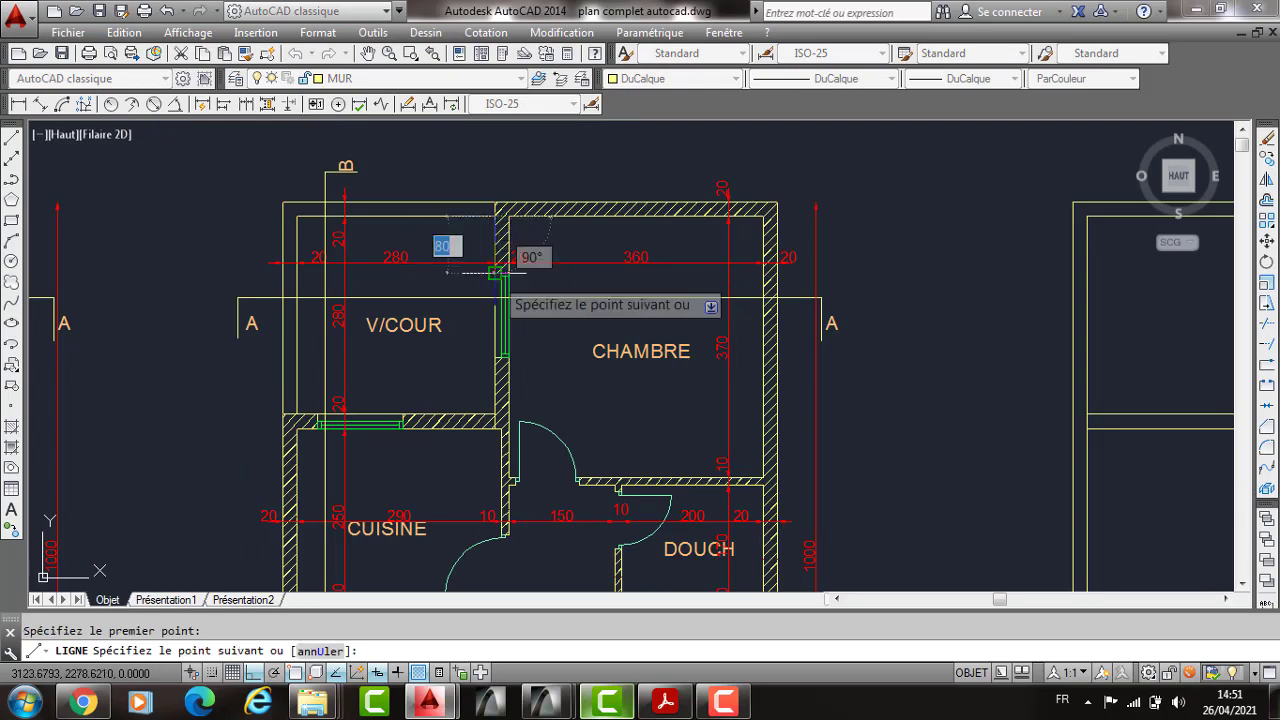
pyautogui.press('Return')
pyautogui.press('Return')
pyautogui.click(496, 271)
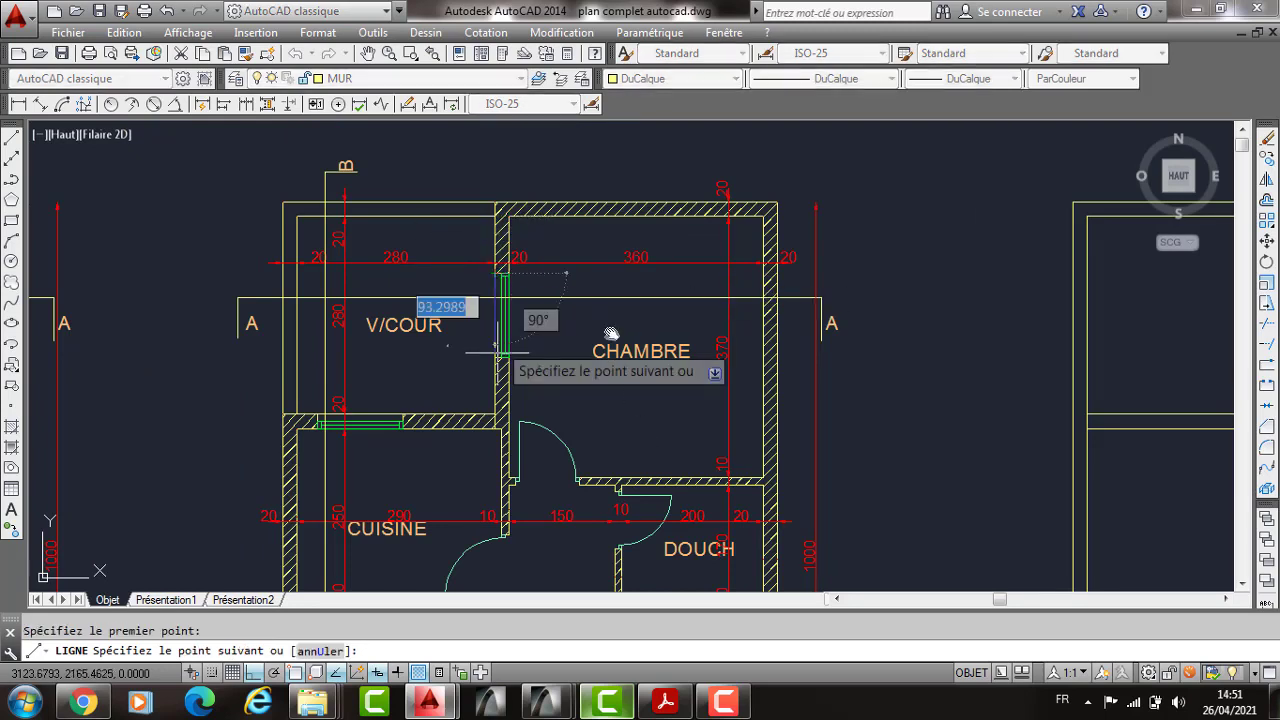
pyautogui.press('Return')
# Step: Offset the left end wall's inner face 80 into the left room of the B-B section
pyautogui.scroll(-8, 609, 330)
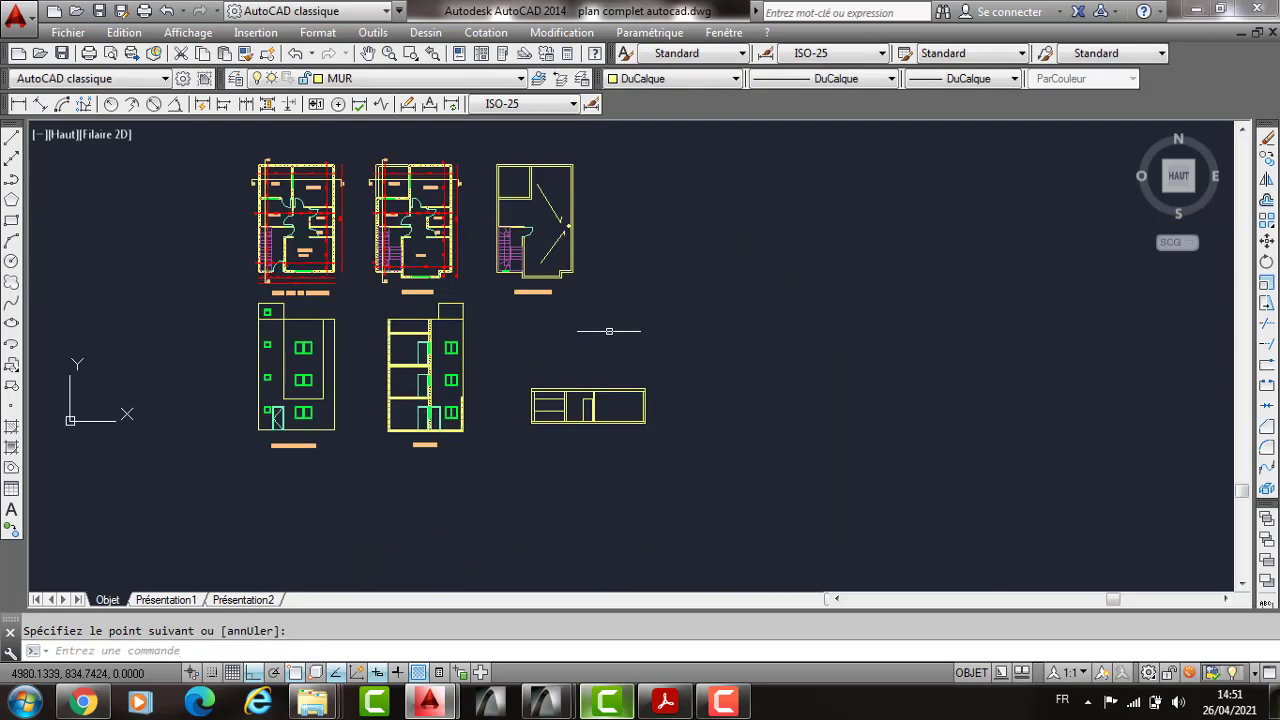
pyautogui.scroll(6, 600, 422)
pyautogui.moveTo(352, 371); pyautogui.dragTo(421, 430, button='middle')
pyautogui.write('DC')
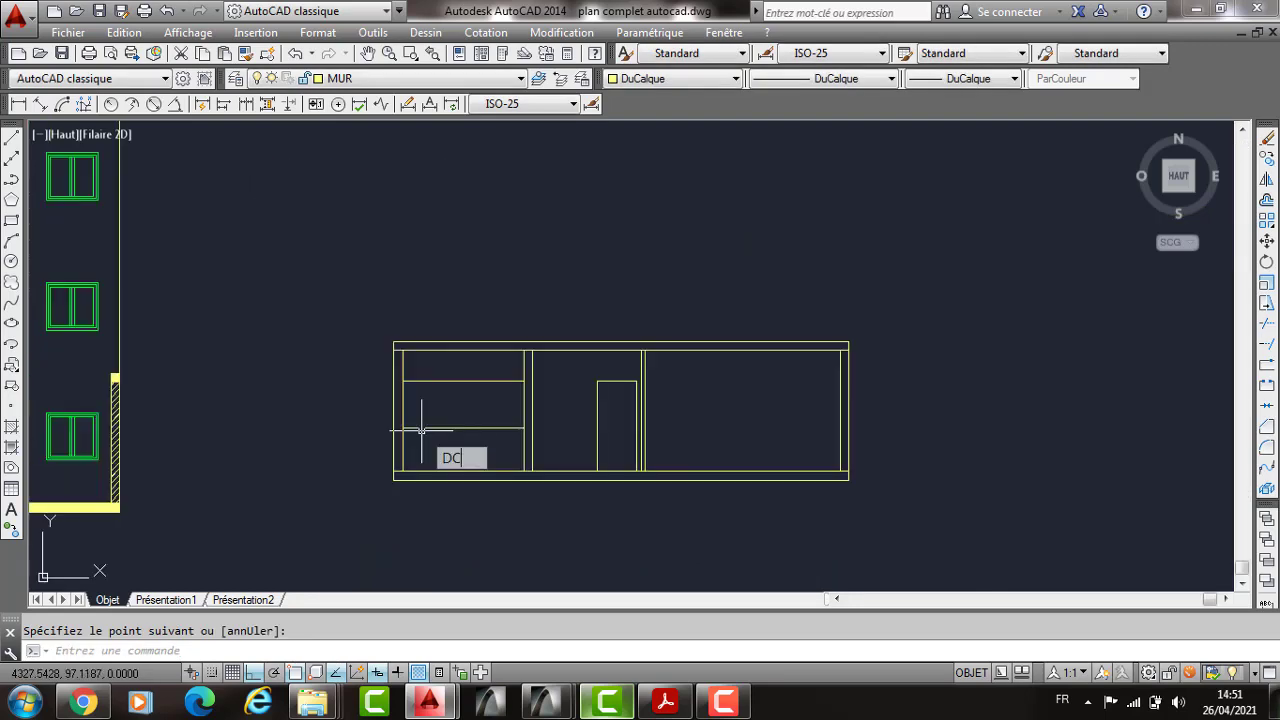
pyautogui.press('Return')
pyautogui.write('80')
pyautogui.press('Return')
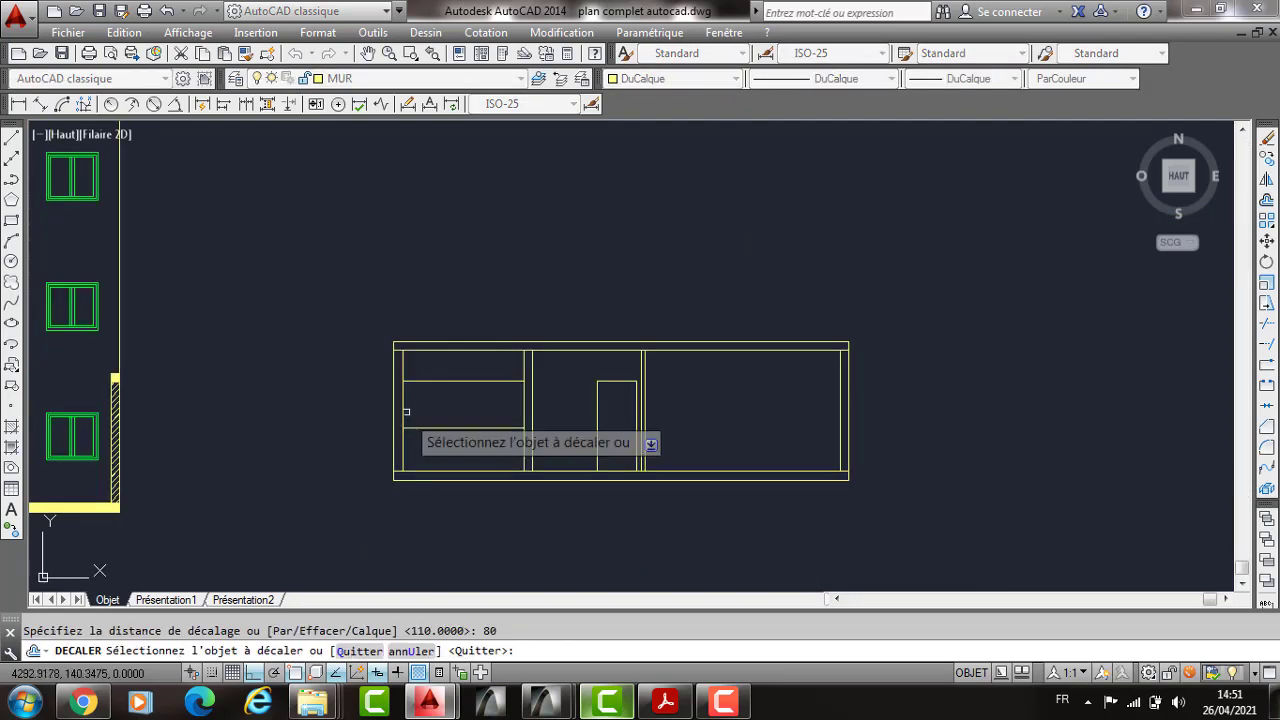
pyautogui.click(406, 411)
pyautogui.click(457, 409)
pyautogui.press('Return')
# Step: Offset the left room's new vertical line another 120 toward the first interior wall
pyautogui.press('Return')
pyautogui.write('1')
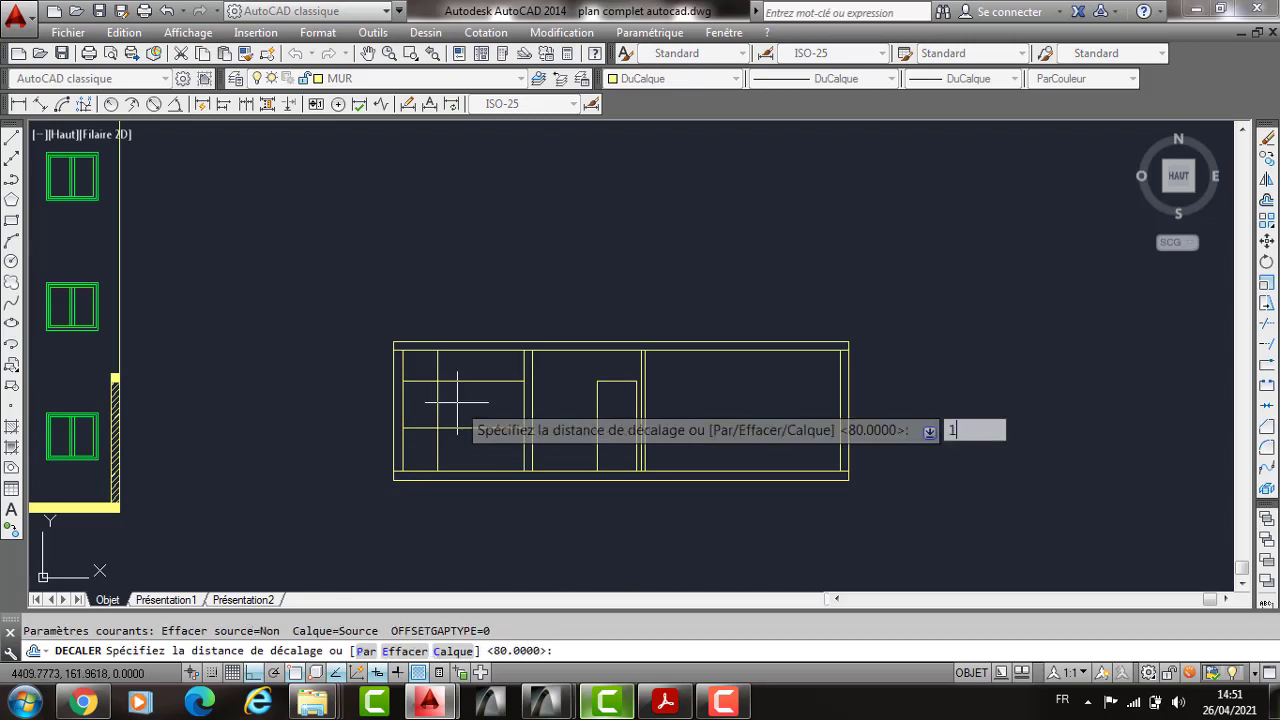
pyautogui.write('20')
pyautogui.press('Return')
pyautogui.click(438, 402)
pyautogui.click(465, 394)
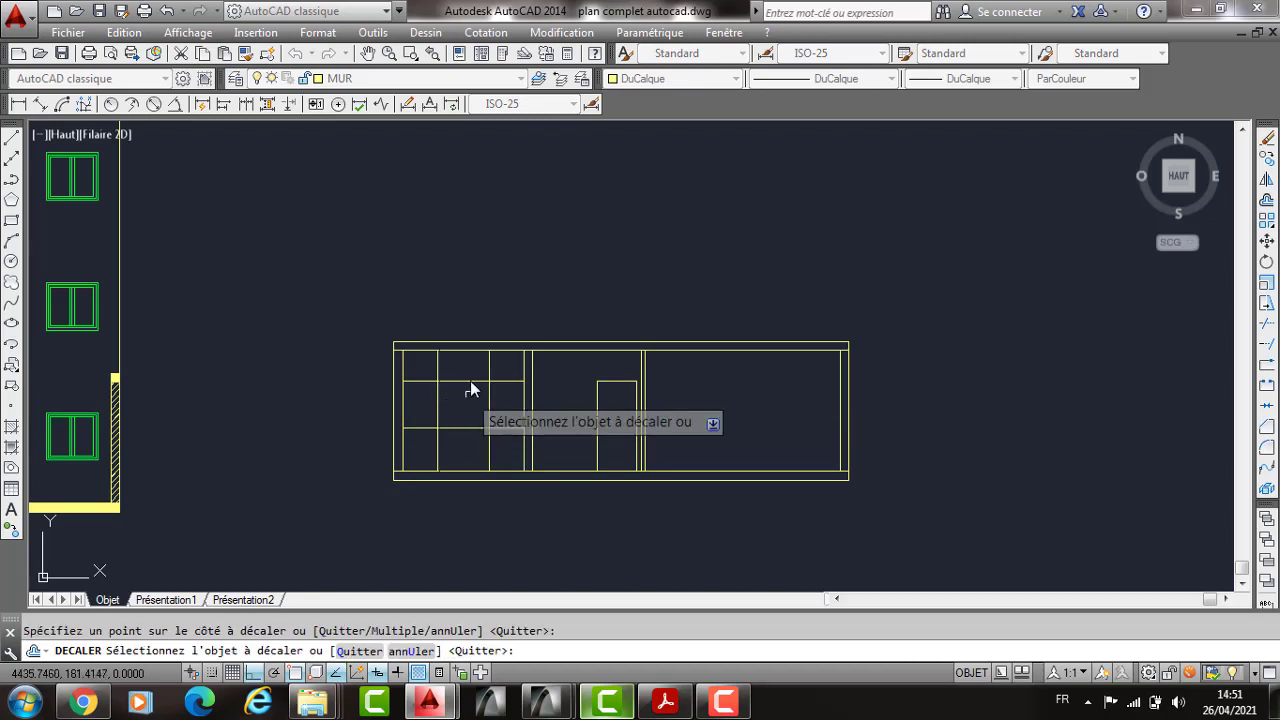
pyautogui.press('Return')
# Step: Trim the left room's crossing construction lines to leave a closed rectangular window outline
pyautogui.write('aj')
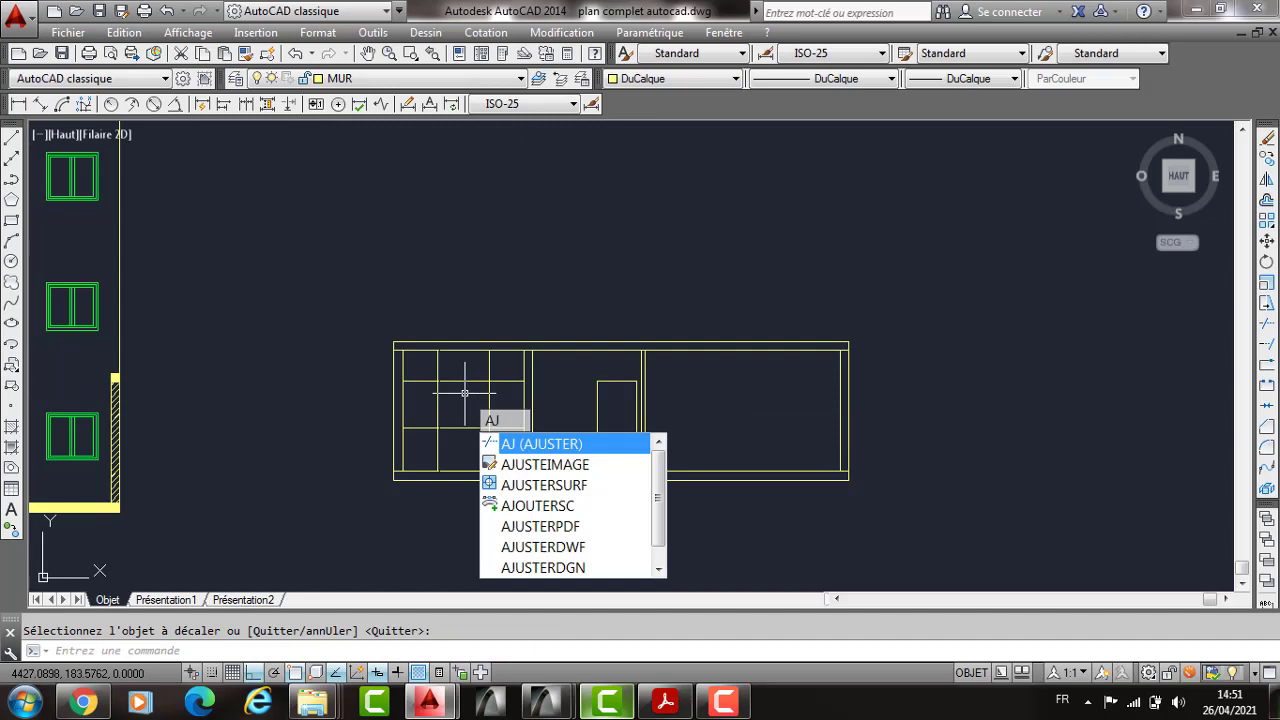
pyautogui.press('Return')
pyautogui.click(494, 360)
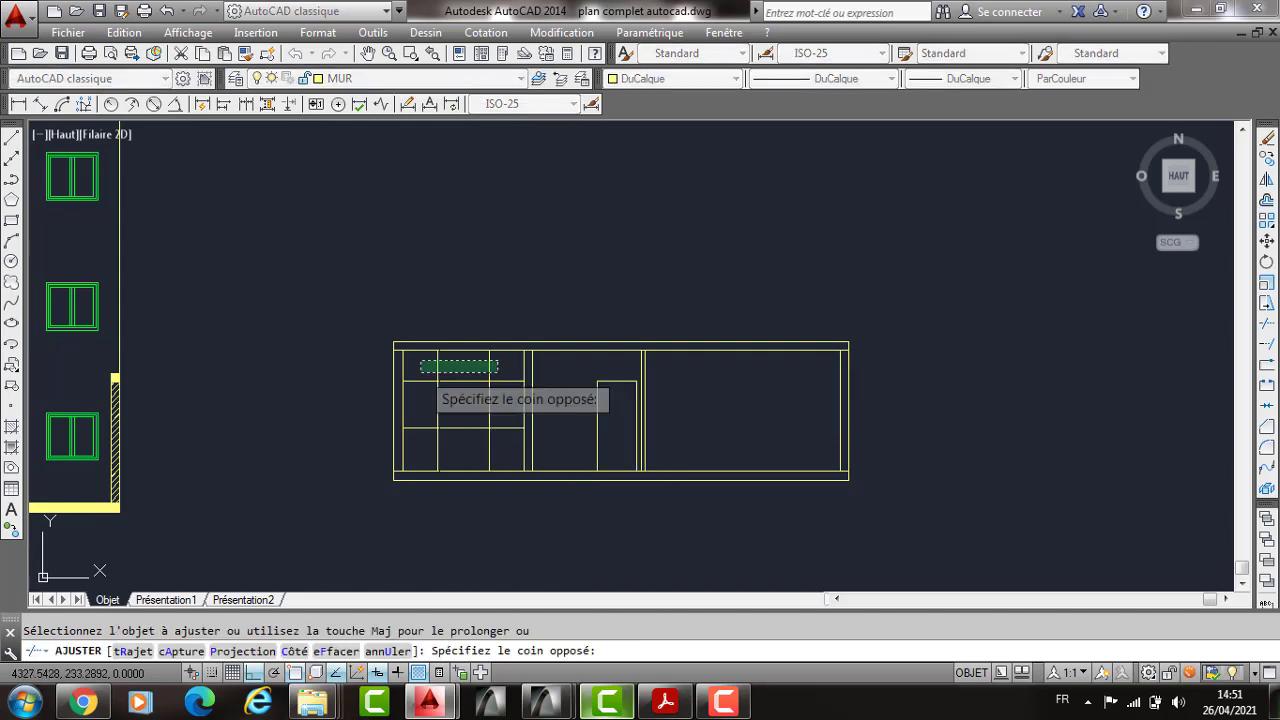
pyautogui.click(420, 371)
pyautogui.click(423, 372)
pyautogui.click(411, 438)
pyautogui.click(422, 437)
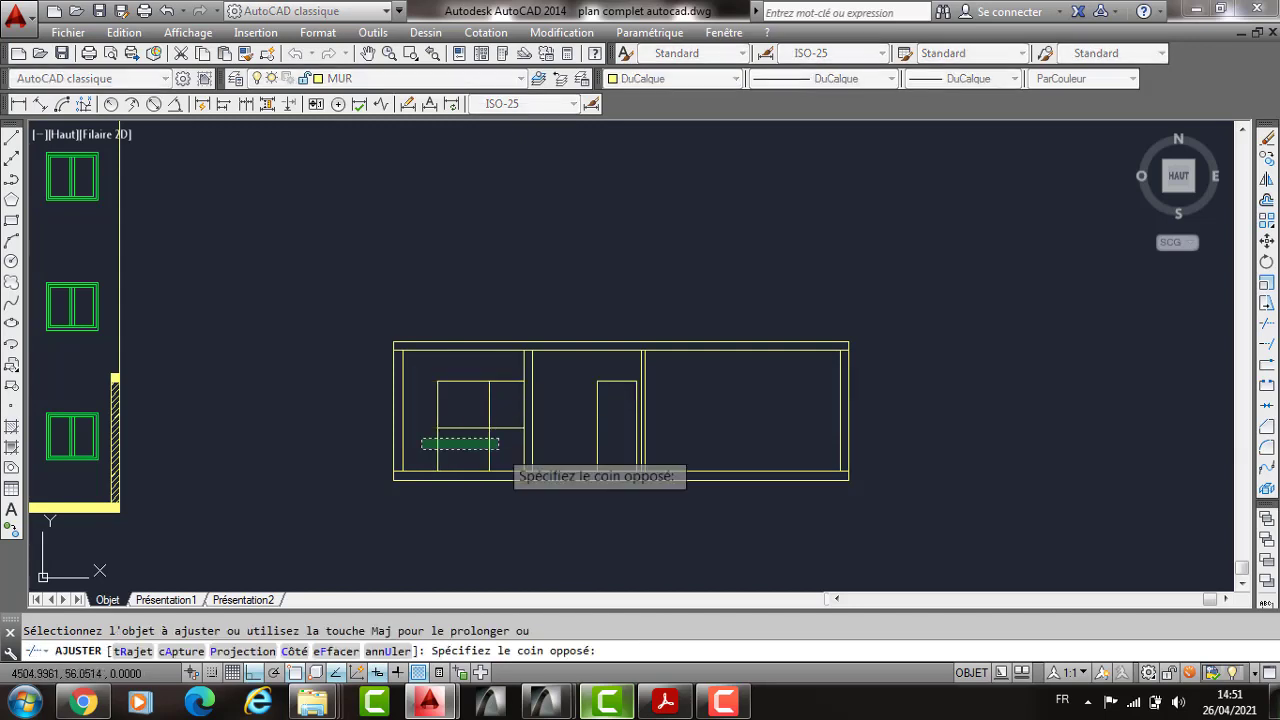
pyautogui.click(499, 449)
pyautogui.press('Return')
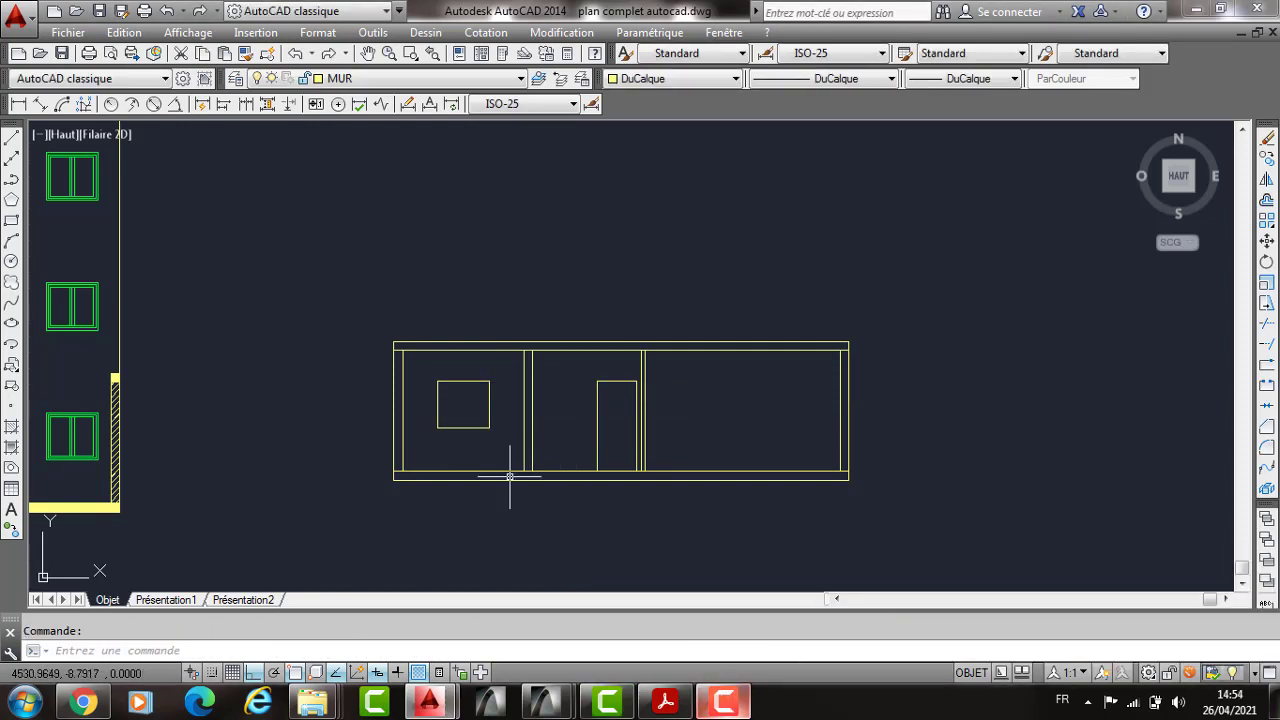
# Step: Measure the door opening between the stairwell and the hall on the PLAN ETAGES
pyautogui.scroll(2, 660, 423)
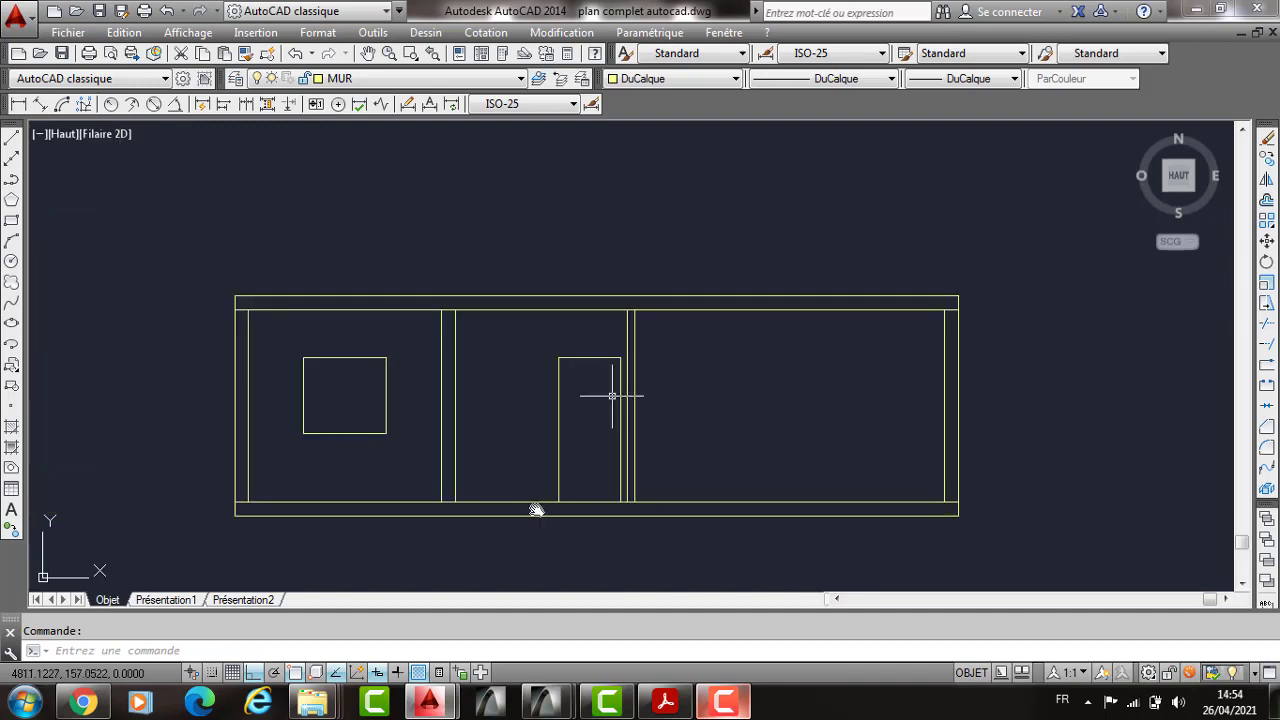
pyautogui.moveTo(537, 510); pyautogui.dragTo(860, 590, button='middle')
pyautogui.scroll(-2, 860, 590)
pyautogui.scroll(-2, 379, 427)
pyautogui.moveTo(275, 265); pyautogui.dragTo(536, 509, button='middle')
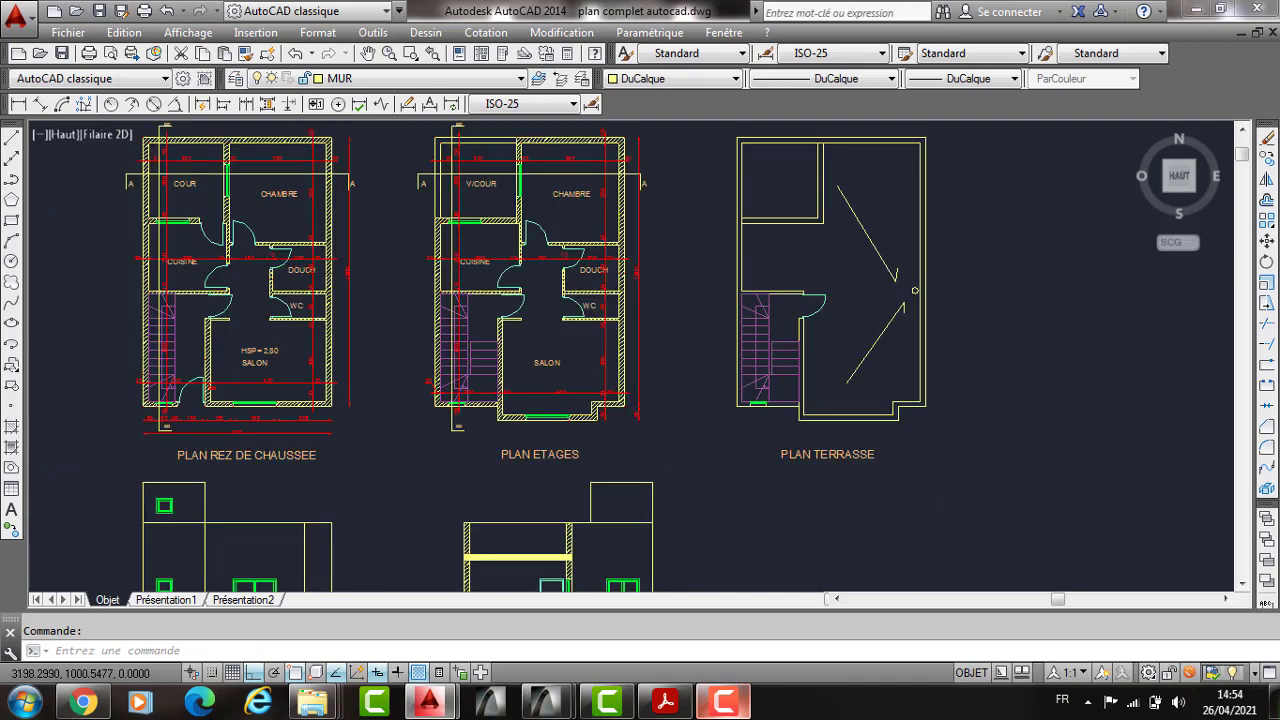
pyautogui.scroll(4, 508, 275)
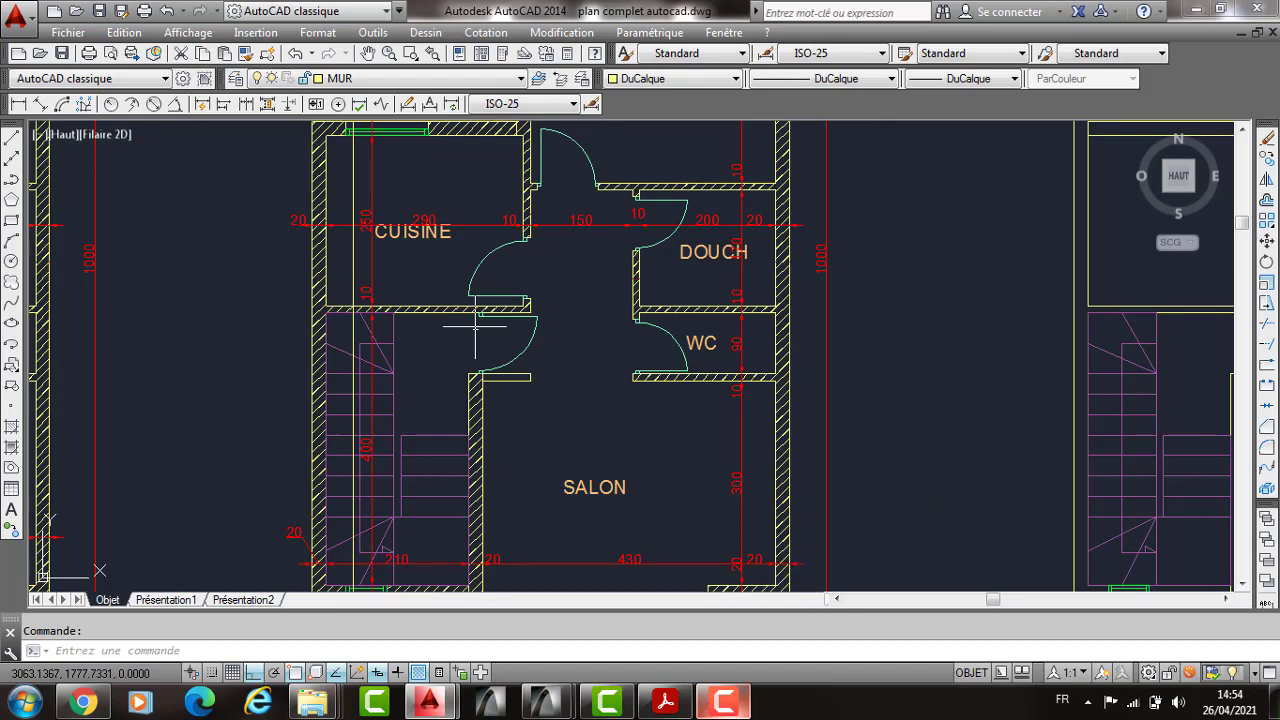
pyautogui.write('l')
pyautogui.press('Return')
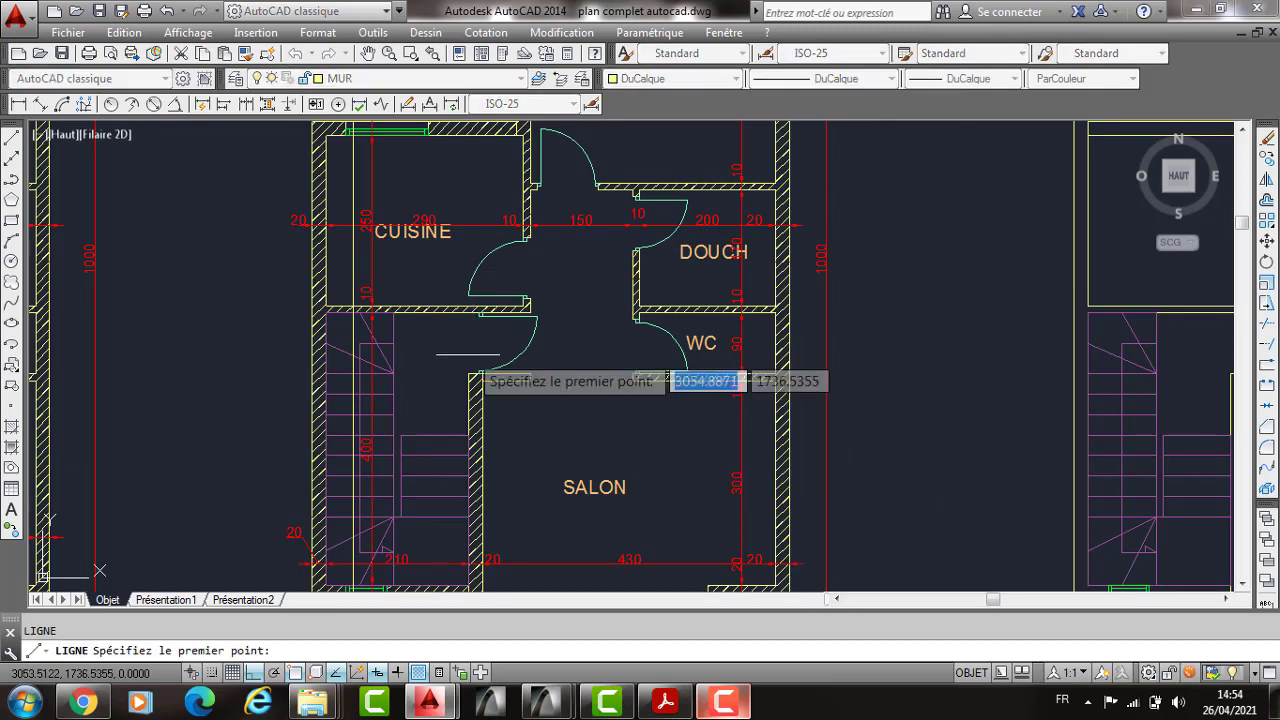
pyautogui.click(468, 375)
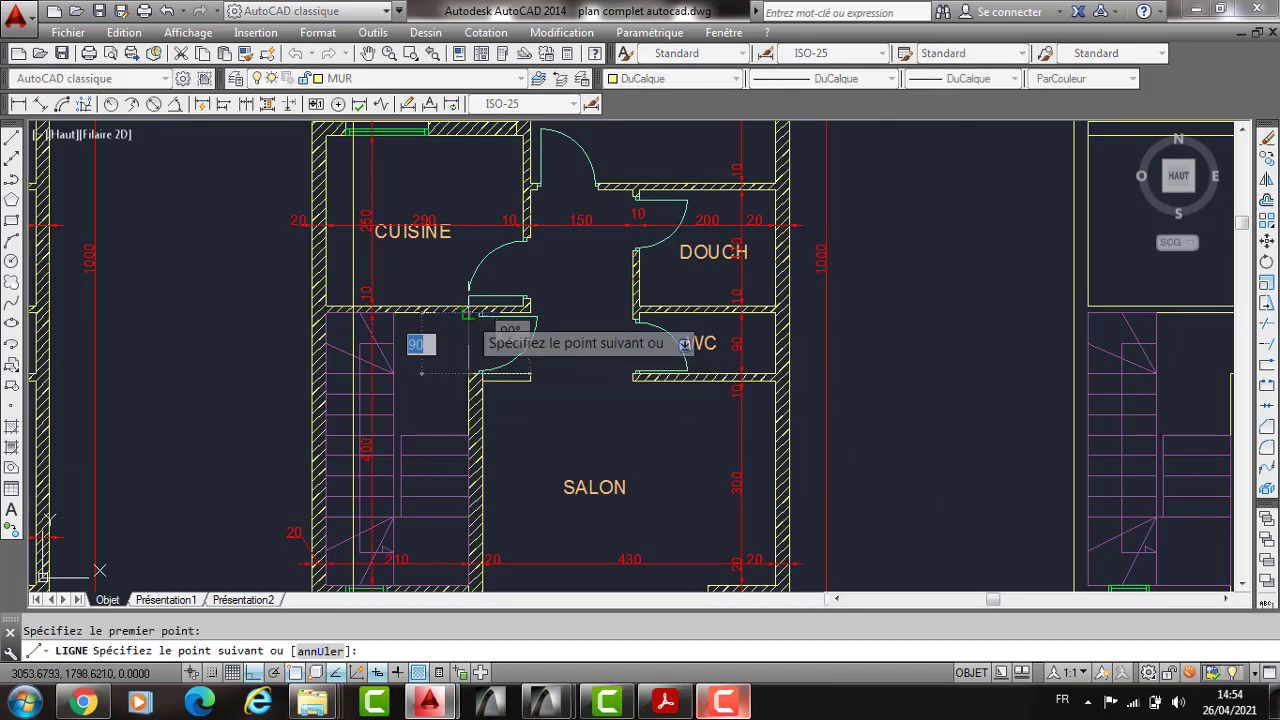
pyautogui.click(465, 313)
pyautogui.press('Return')
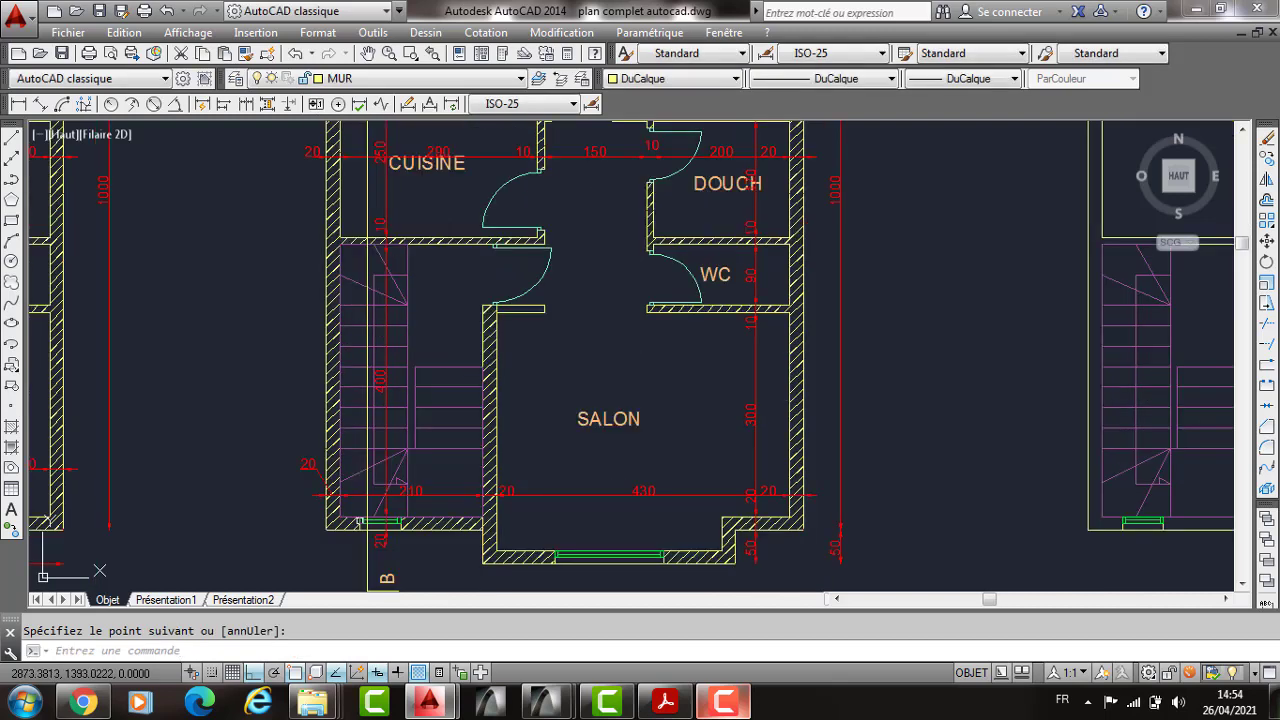
# Step: Offset the thin partition's right face 90 into the stairwell room of the B-B section
pyautogui.scroll(-2, 860, 411)
pyautogui.scroll(-2, 860, 411)
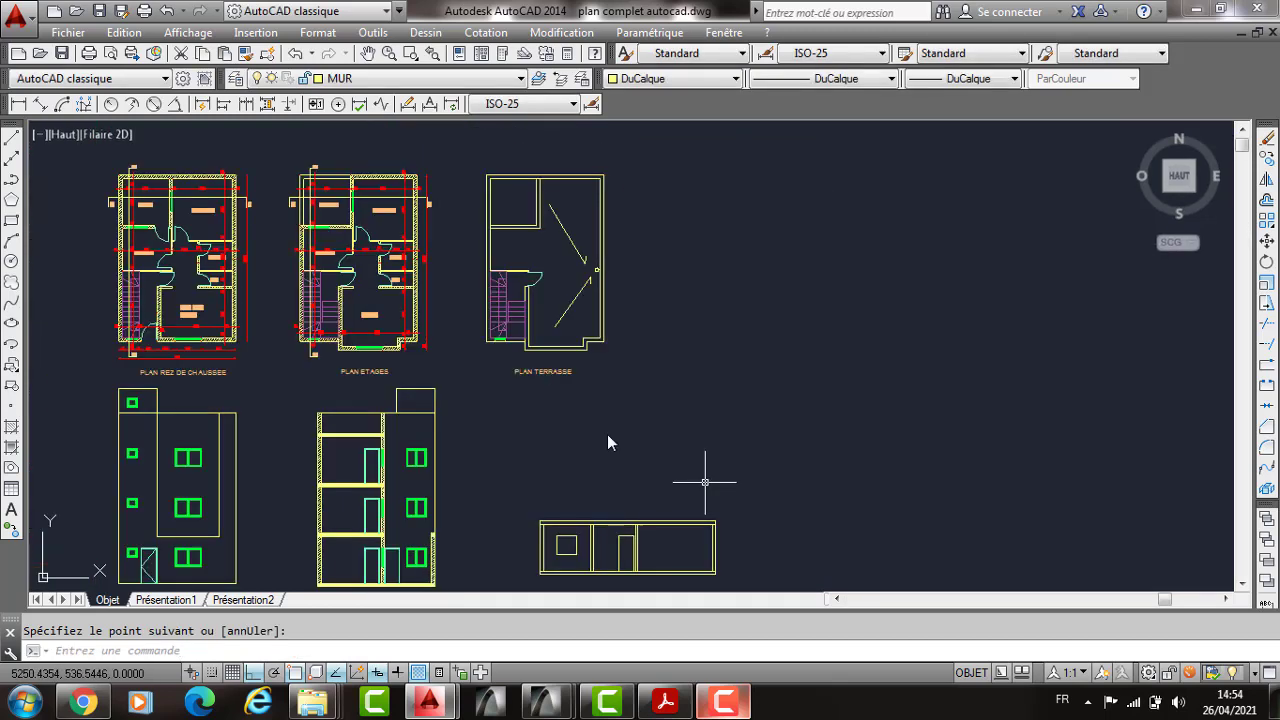
pyautogui.scroll(5, 607, 434)
pyautogui.write('DC')
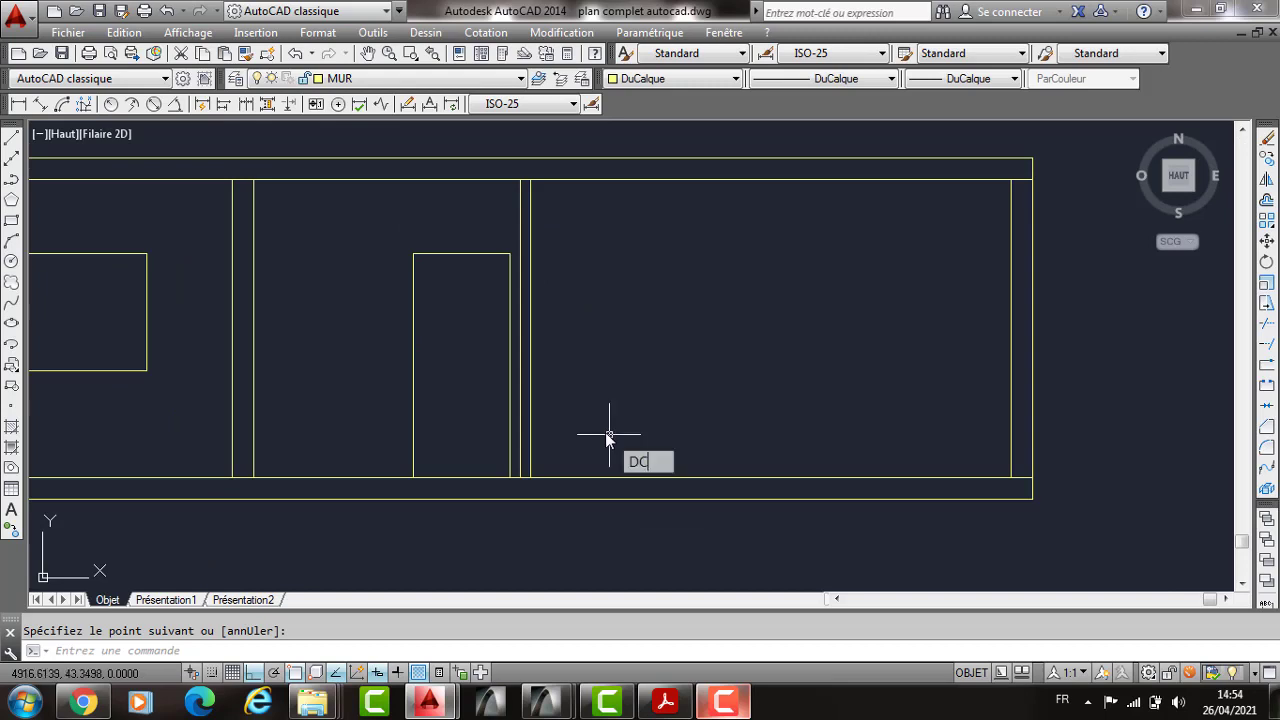
pyautogui.press('Return')
pyautogui.write('90')
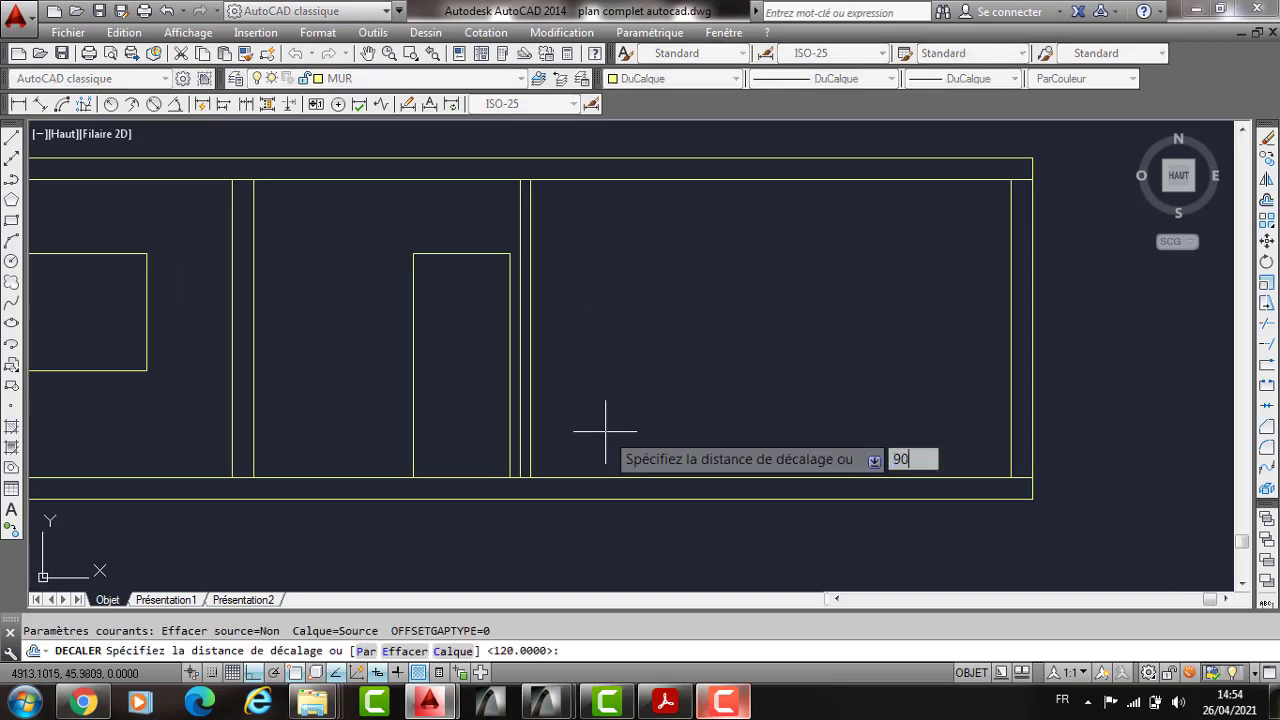
pyautogui.press('Return')
pyautogui.click(529, 363)
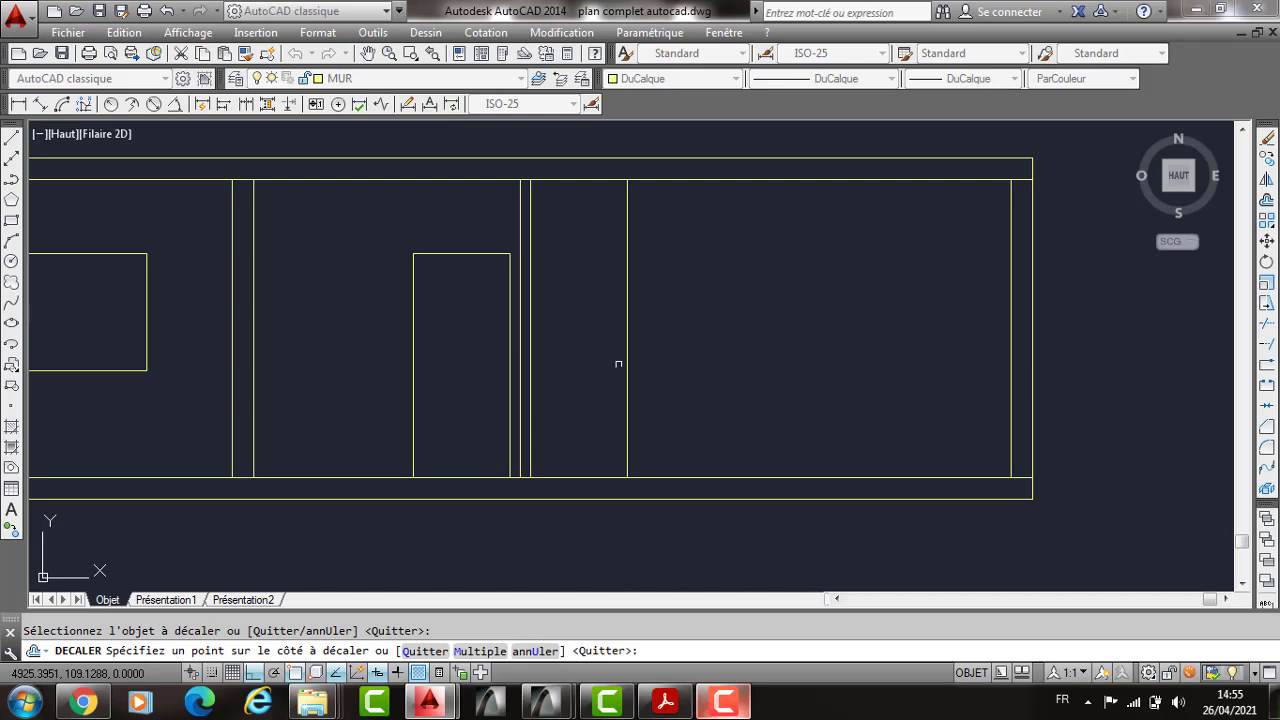
pyautogui.click(618, 364)
pyautogui.press('Return')
# Step: Draw a horizontal line from the partition to the offset vertical, level with the neighbouring door's head
pyautogui.write('L')
pyautogui.press('Return')
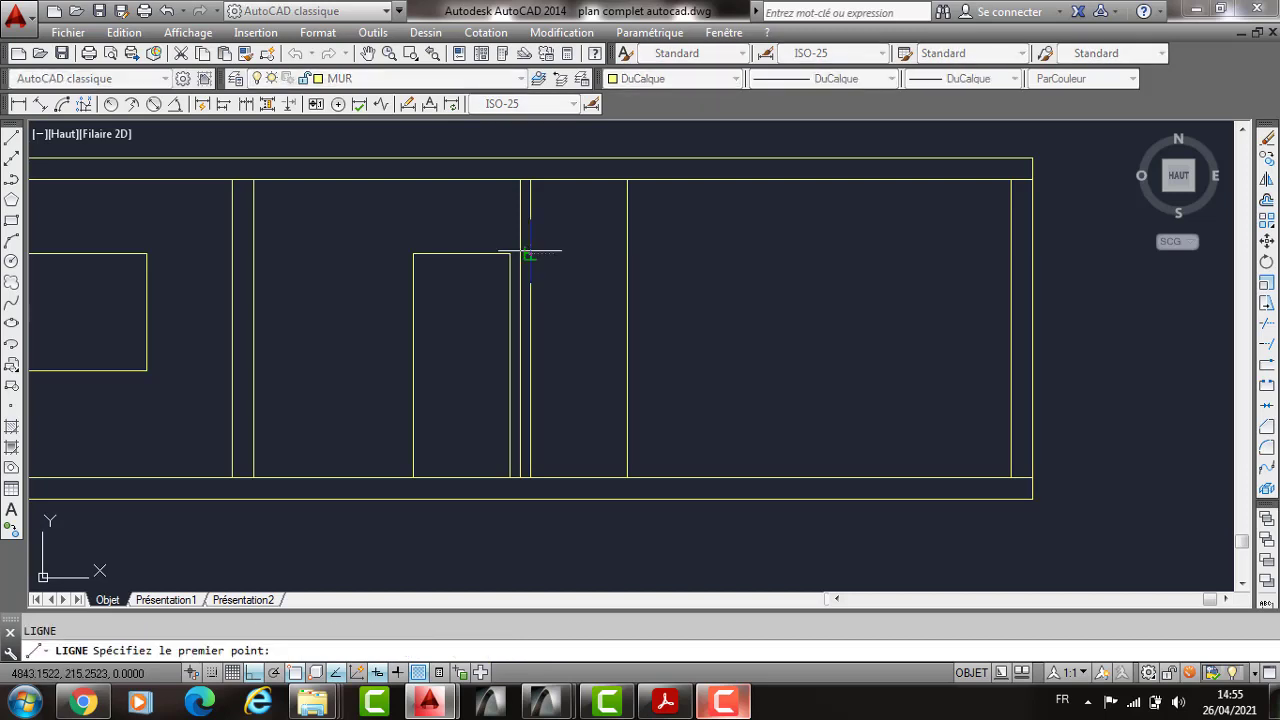
pyautogui.click(529, 254)
pyautogui.click(627, 254)
pyautogui.press('Return')
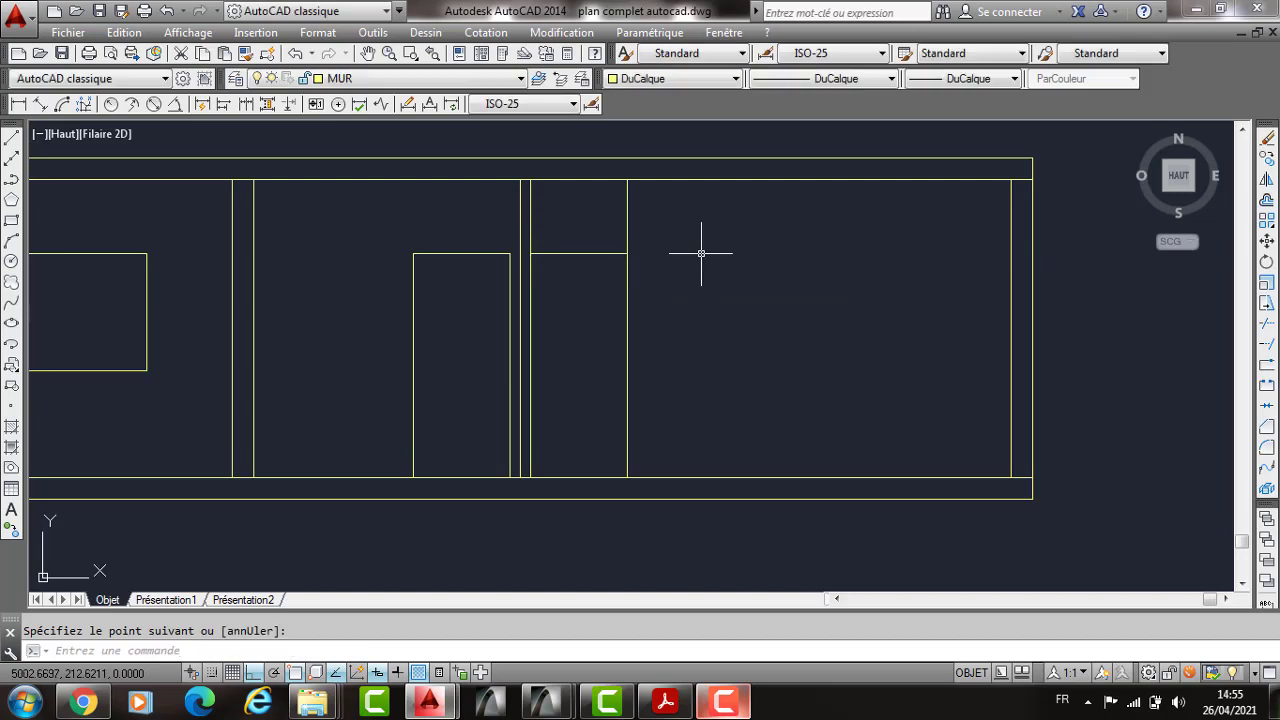
# Step: Trim the offset vertical above the head line to complete the second door outline
pyautogui.write('AJ')
pyautogui.press('Return')
pyautogui.press('Return')
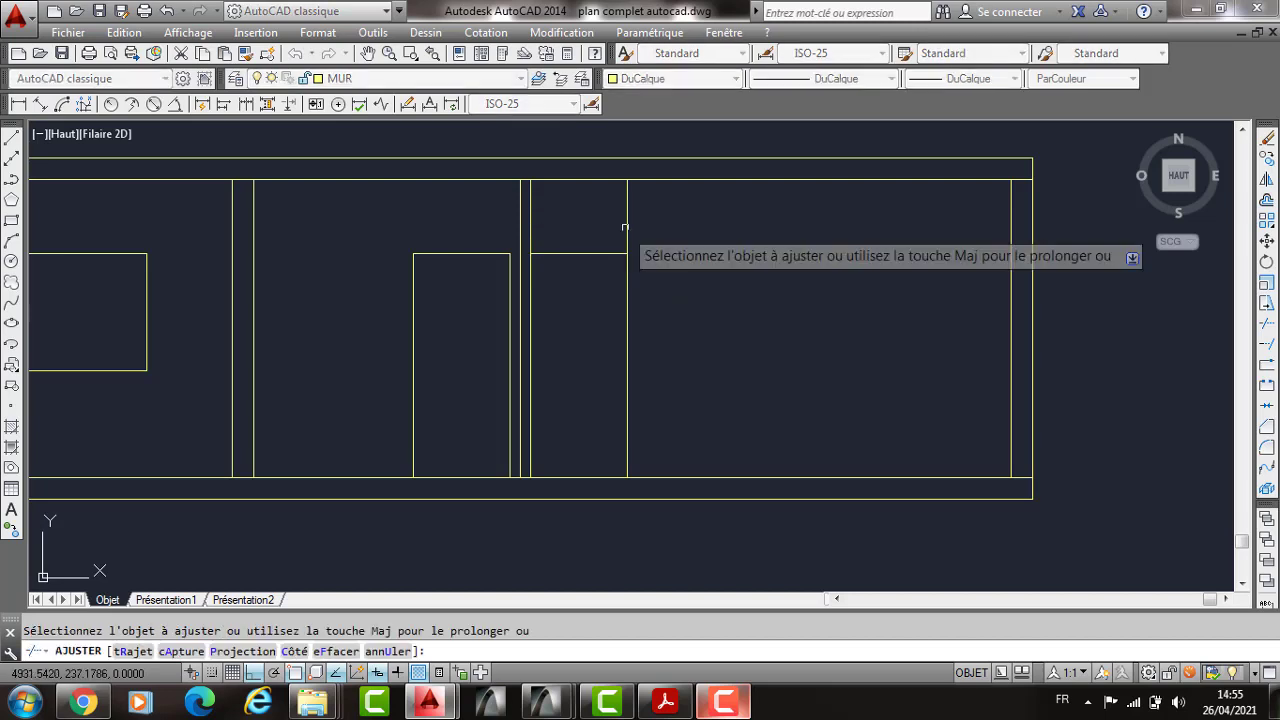
pyautogui.click(625, 228)
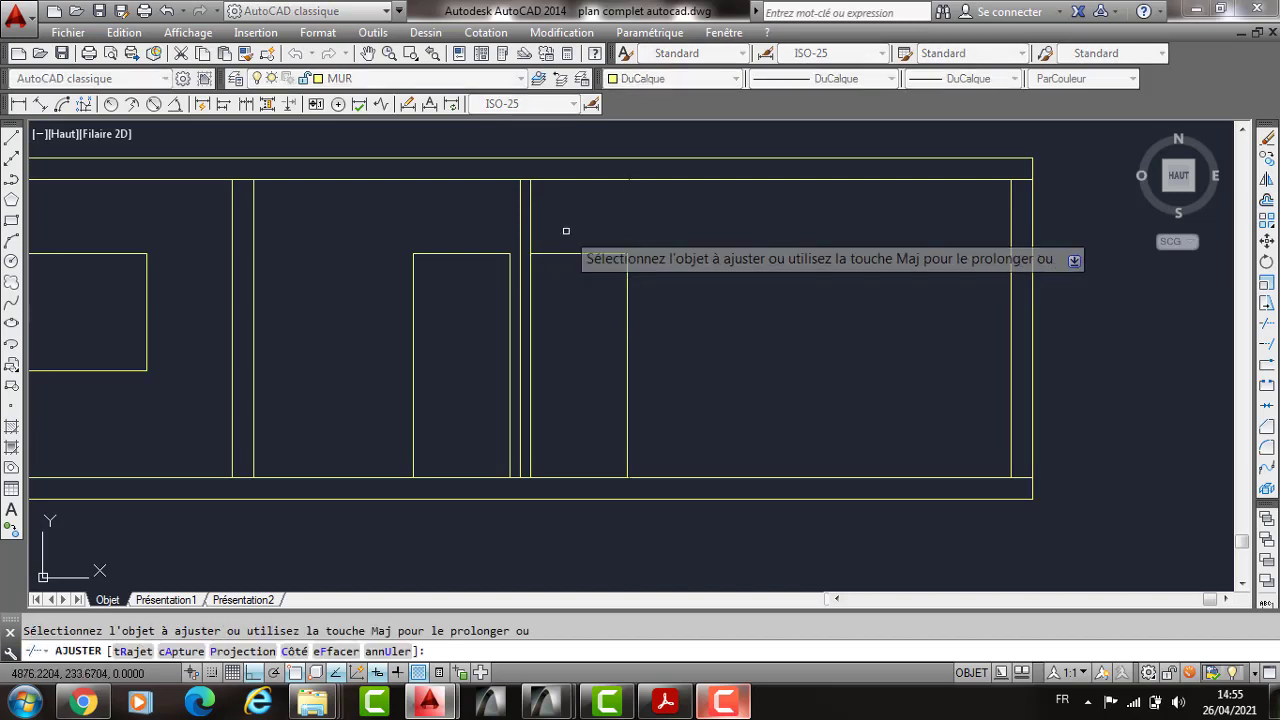
pyautogui.press('Return')
# Step: Make ESCALIER the current layer
pyautogui.moveTo(686, 349); pyautogui.dragTo(626, 322, button='middle')
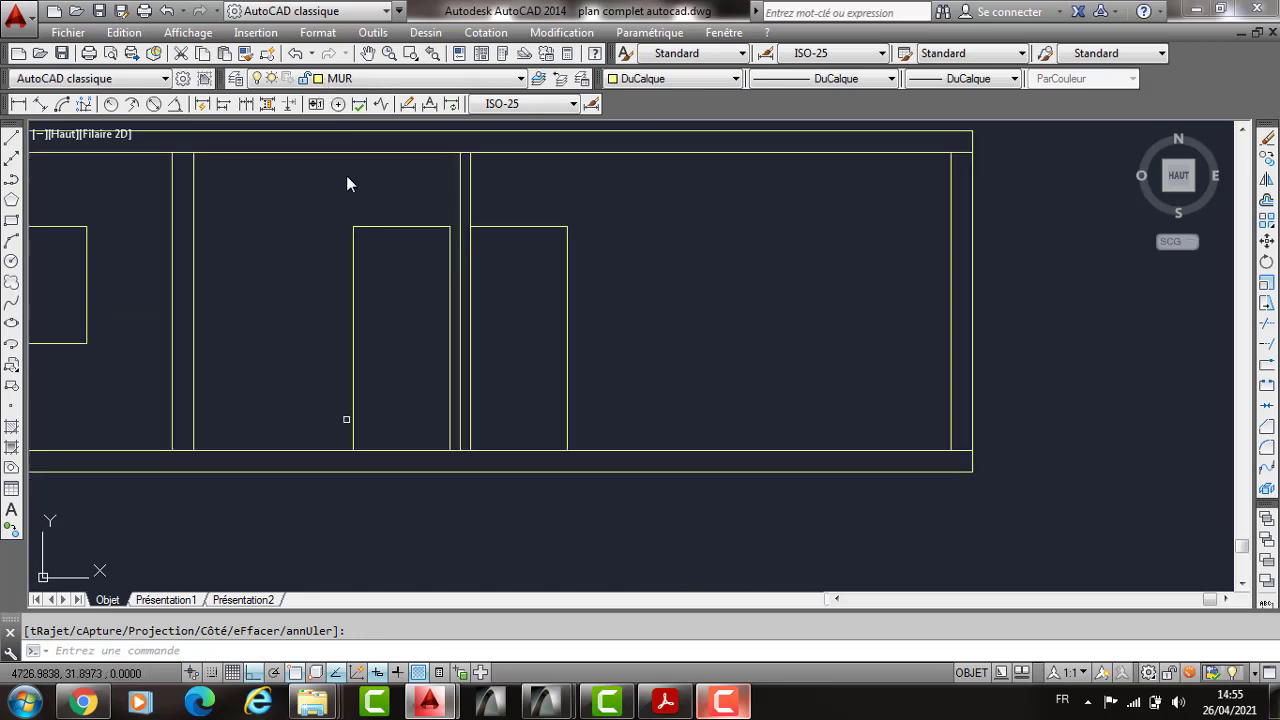
pyautogui.click(420, 78)
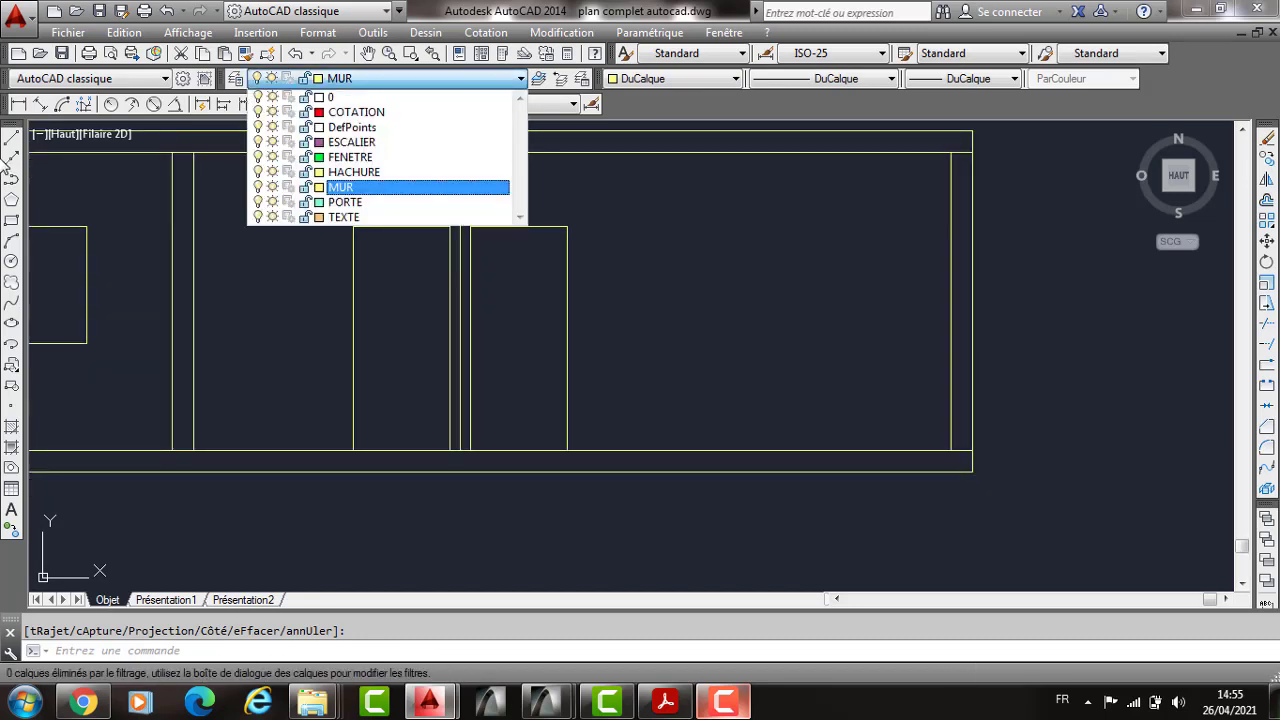
pyautogui.click(380, 142)
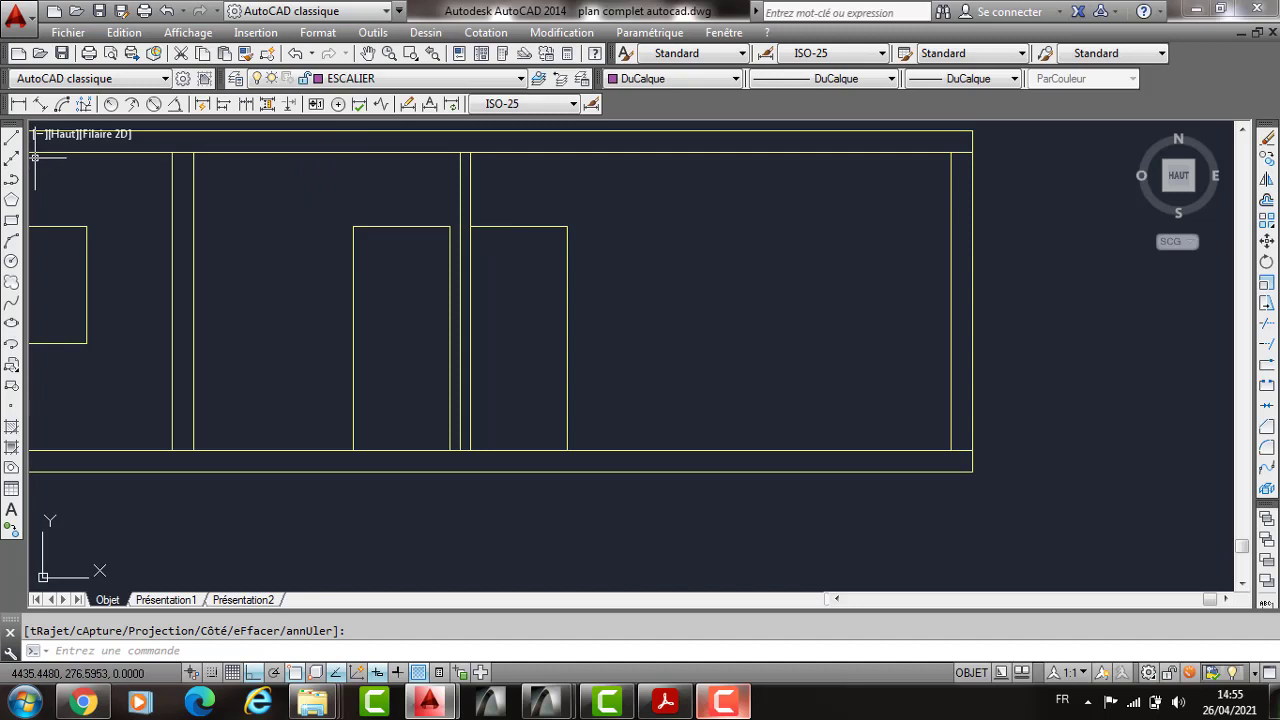
pyautogui.click(11, 137)
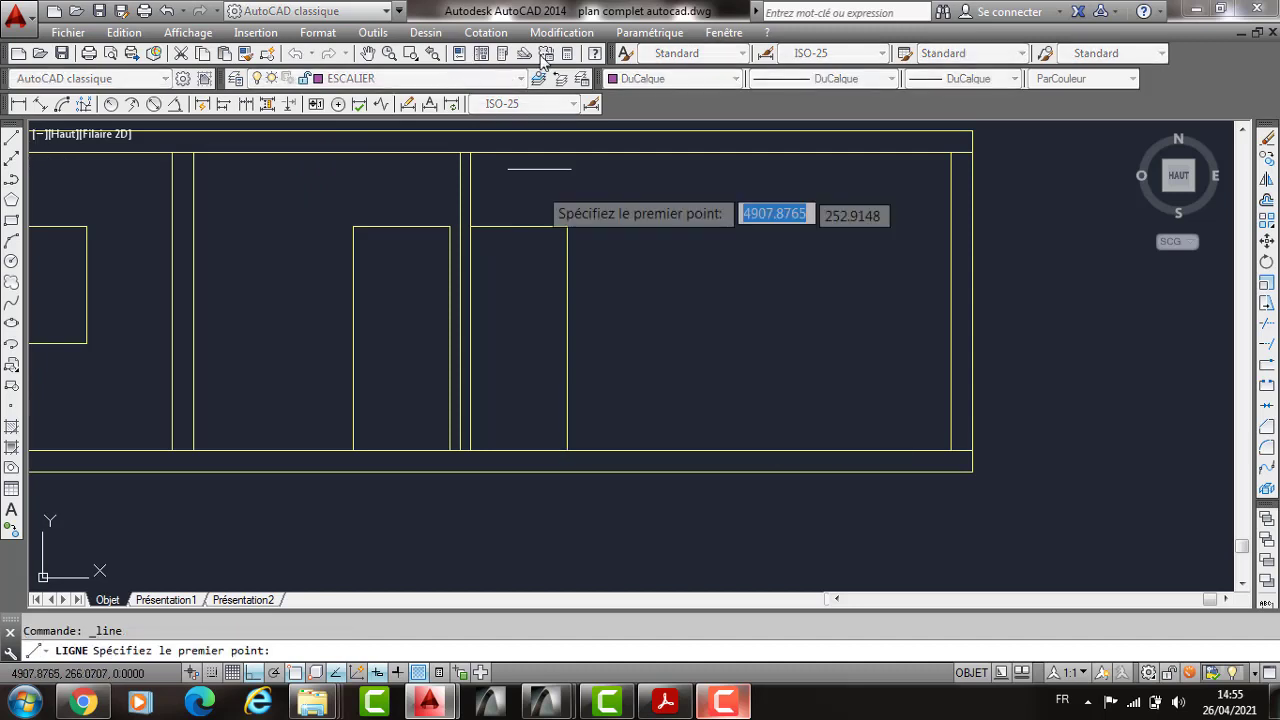
pyautogui.press('Escape')
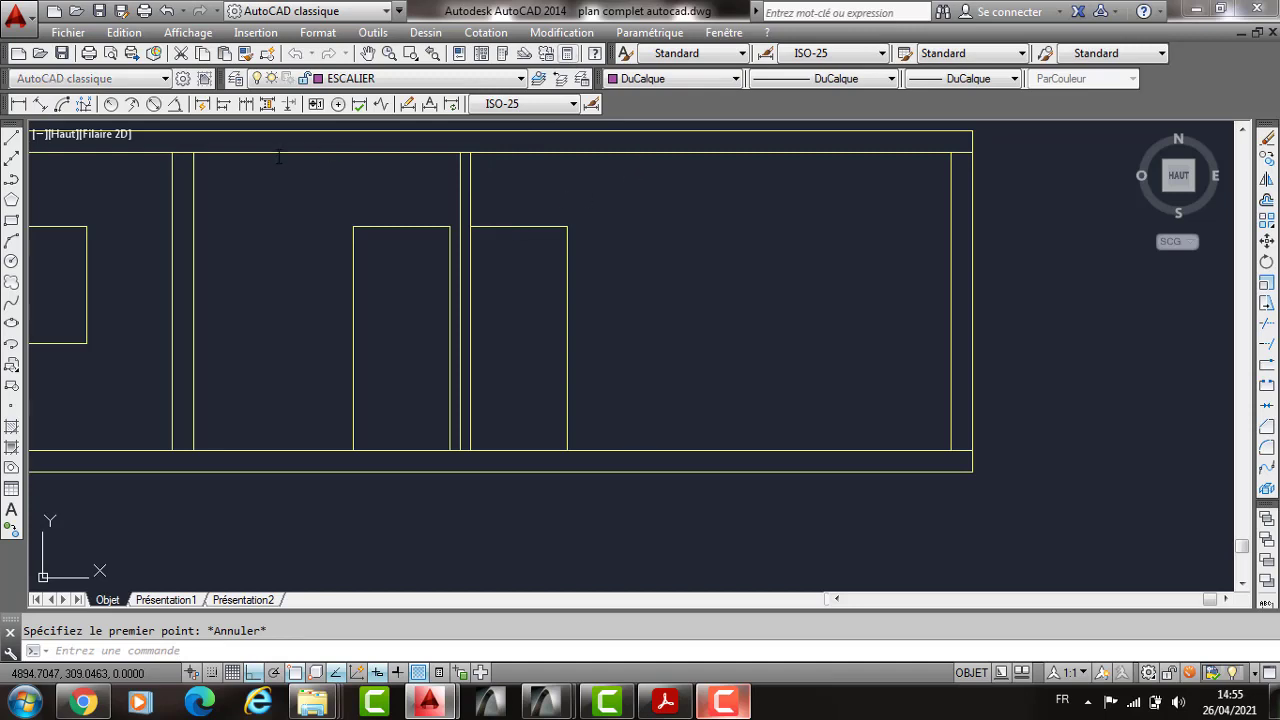
# Step: Calculate 300/18 in the quick calculator for the stair riser height
pyautogui.hotkey('ctrl', '8')
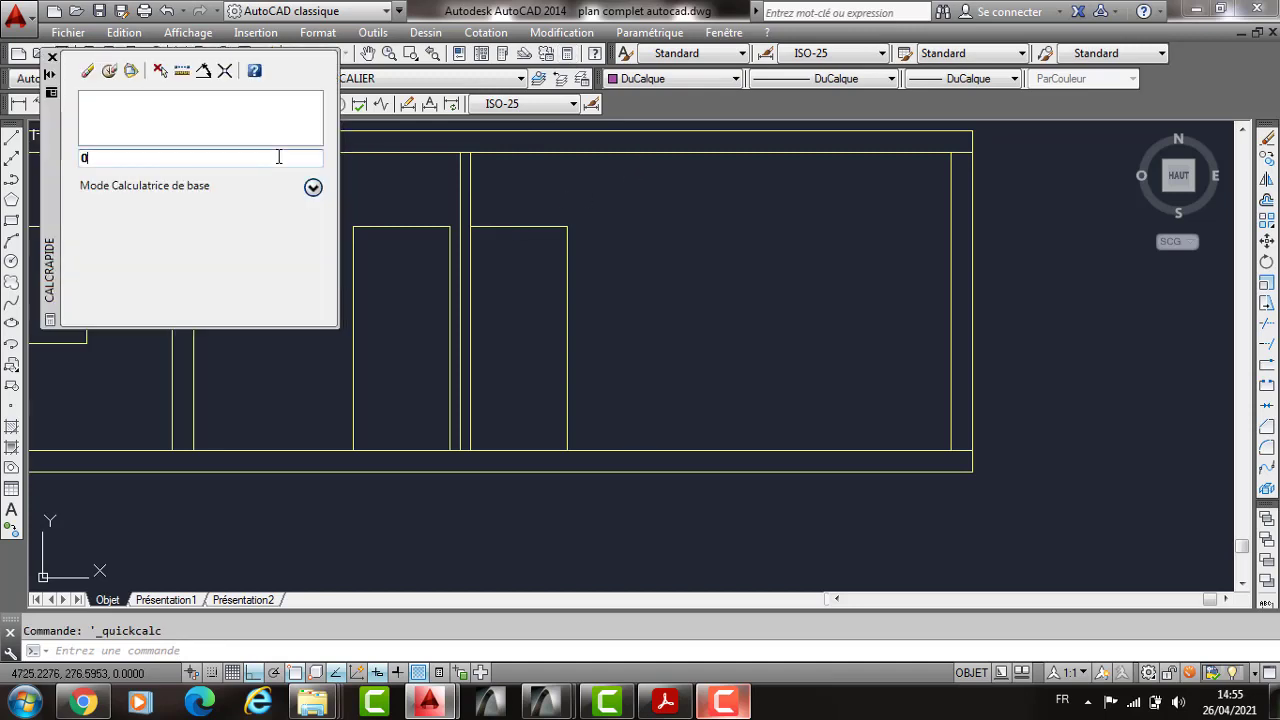
pyautogui.write('300/18')
pyautogui.press('Return')
pyautogui.click(52, 60)
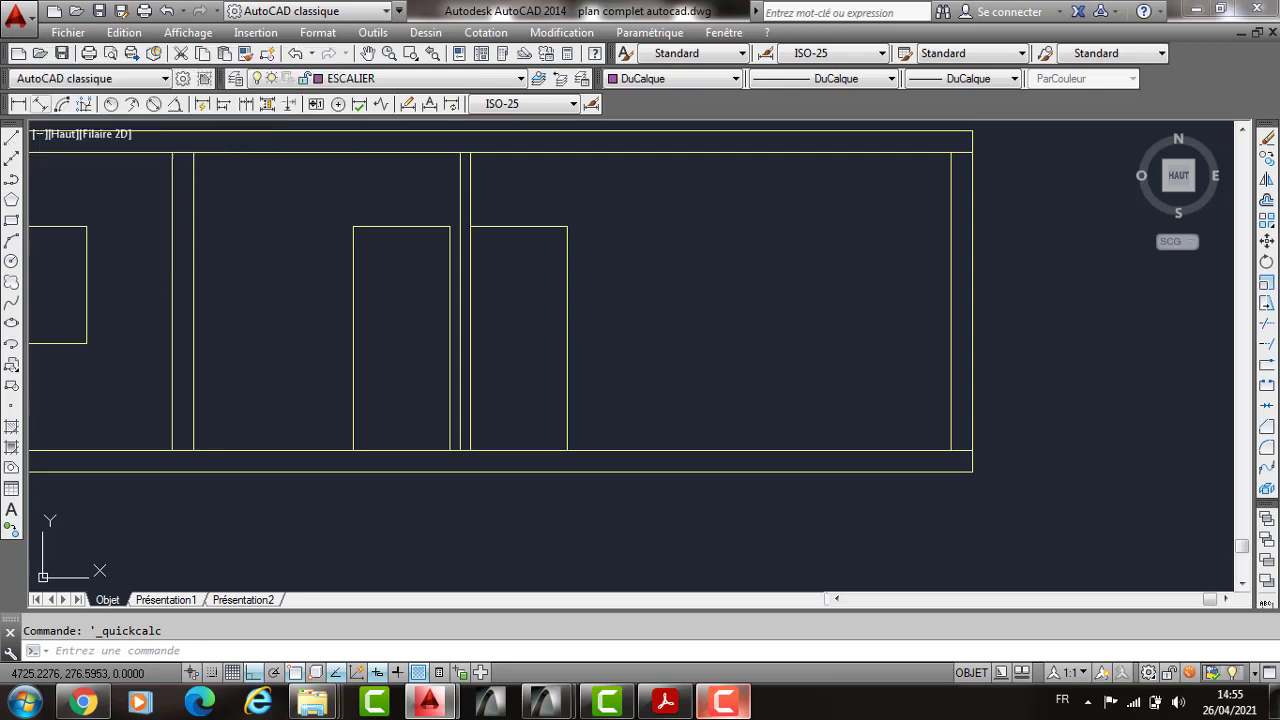
# Step: Draw the first stair step as a closed outline 90 wide and 17 high, from the partition's base across the second door
pyautogui.click(11, 136)
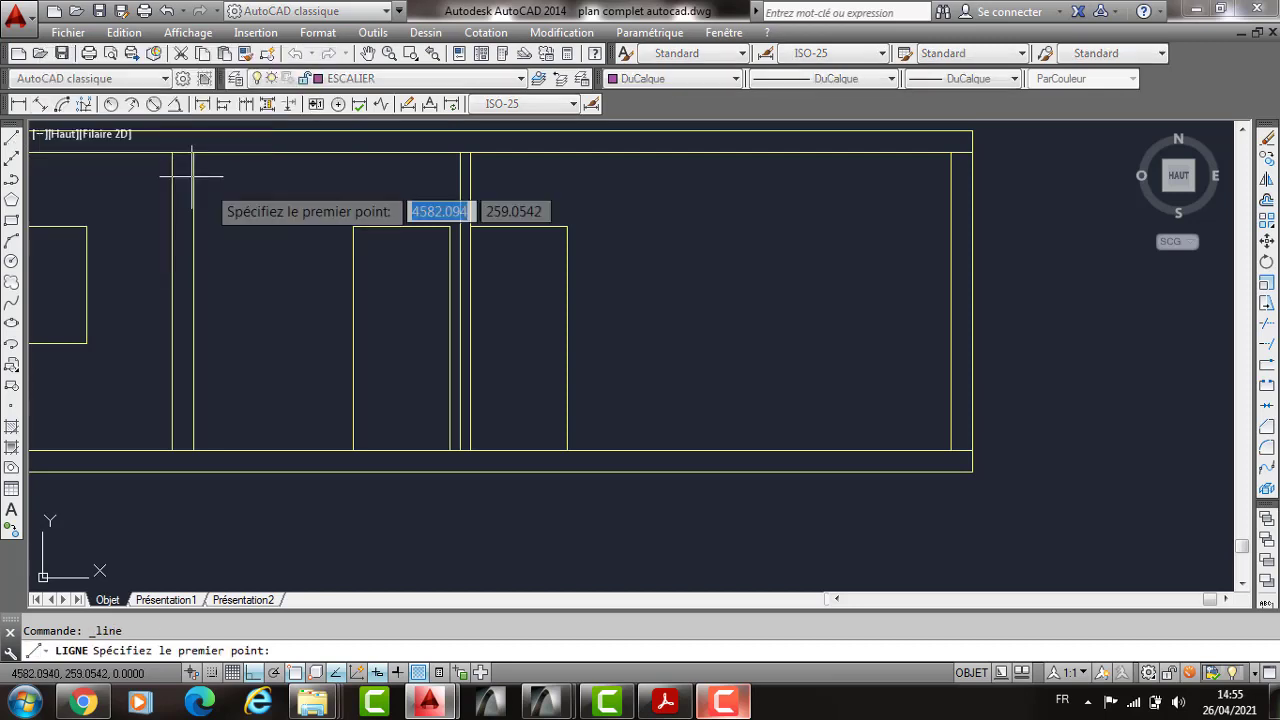
pyautogui.click(470, 451)
pyautogui.write('1')
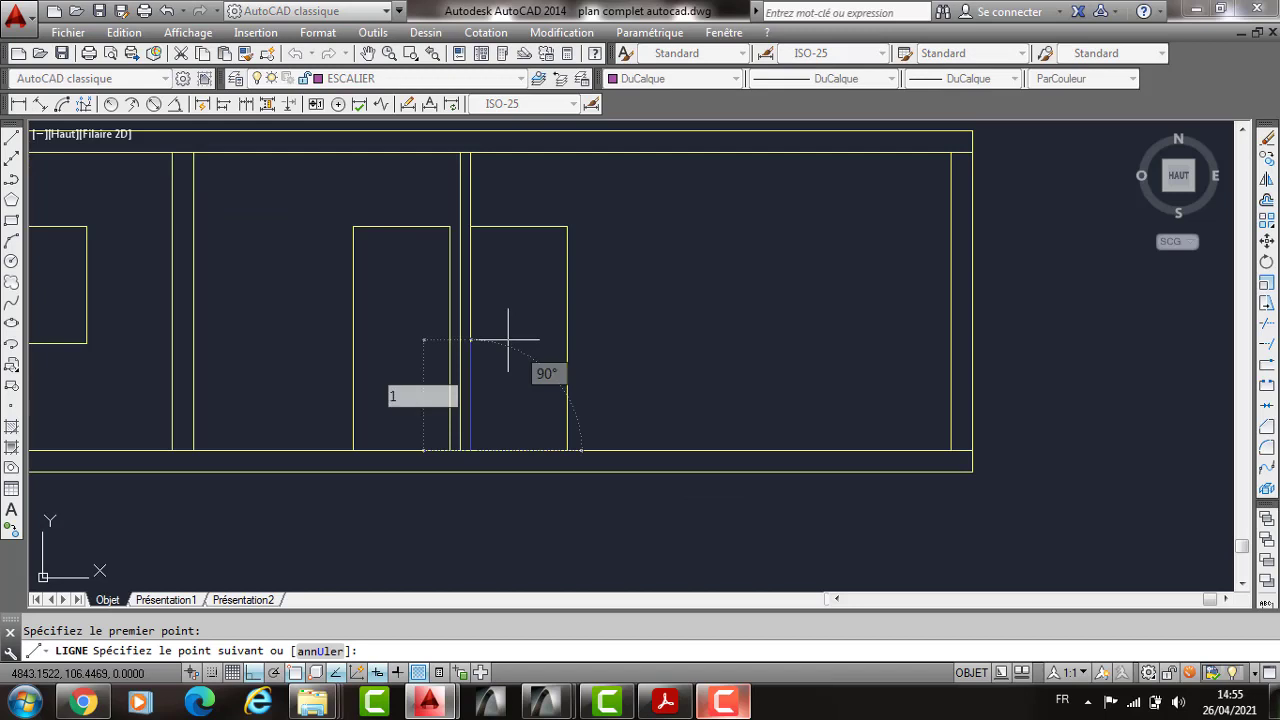
pyautogui.press('BackSpace')
pyautogui.write('17')
pyautogui.press('Return')
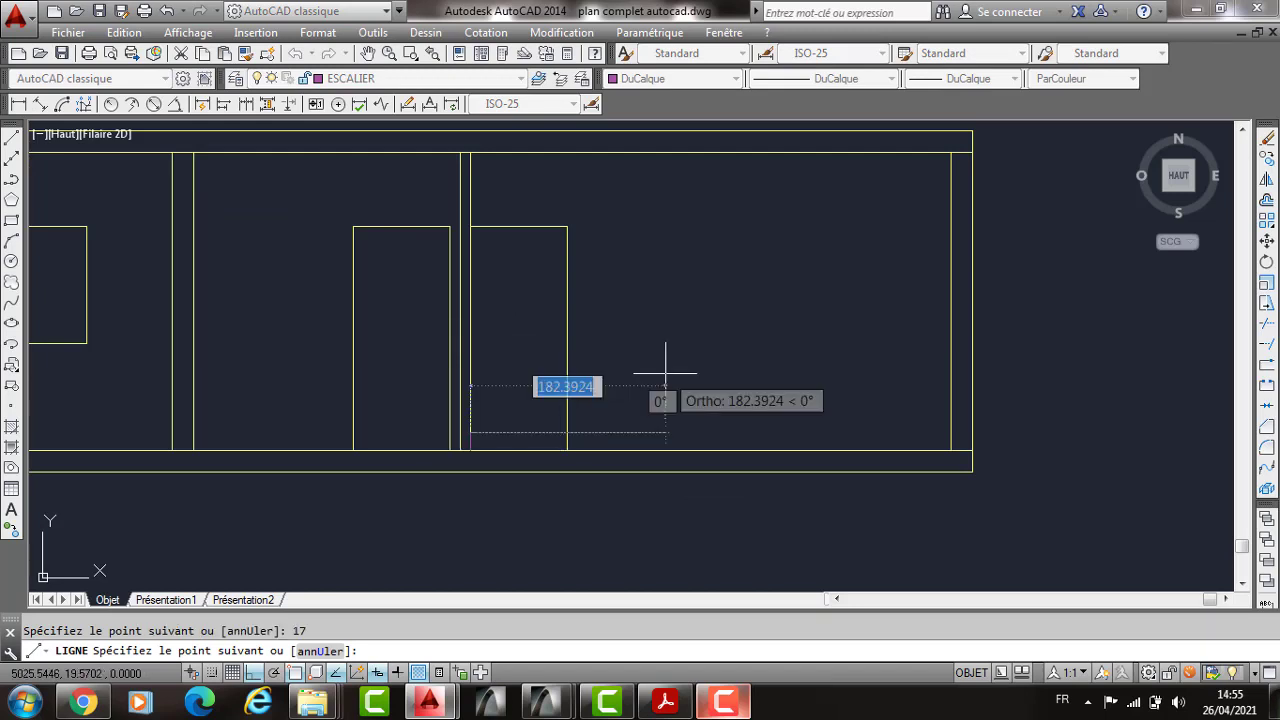
pyautogui.write('90')
pyautogui.press('Return')
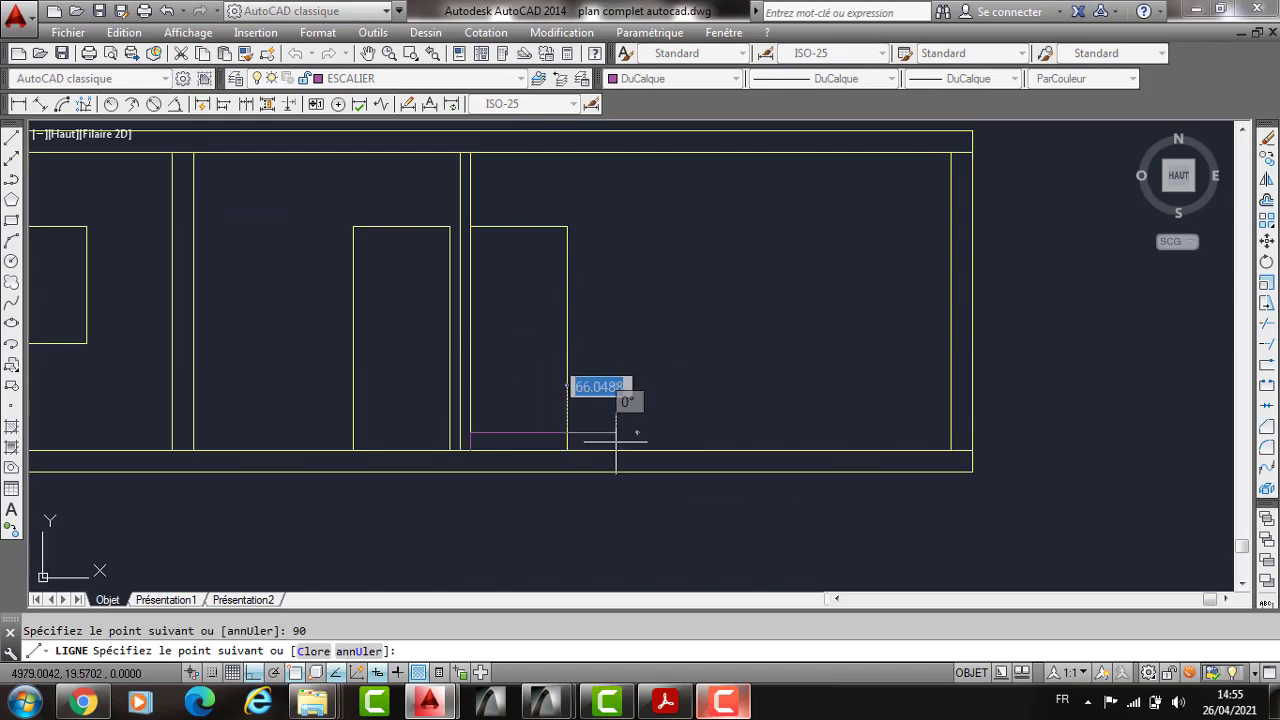
pyautogui.click(566, 450)
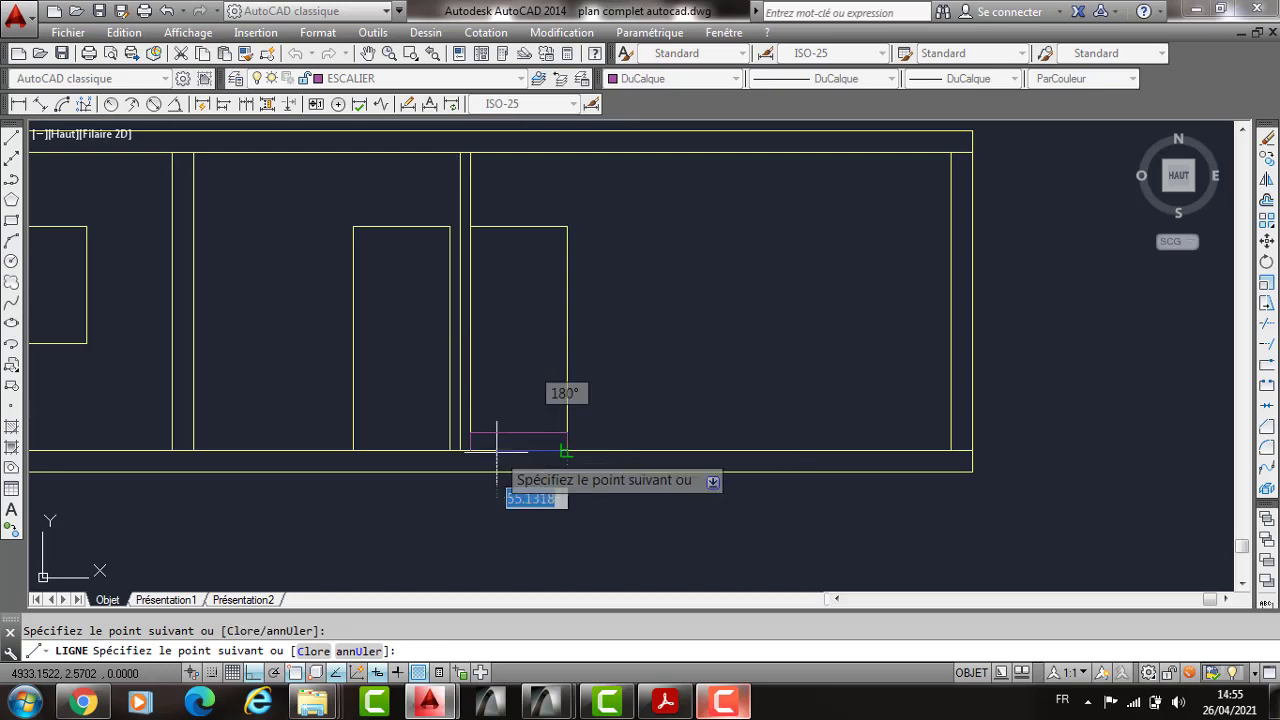
pyautogui.click(470, 450)
pyautogui.press('Return')
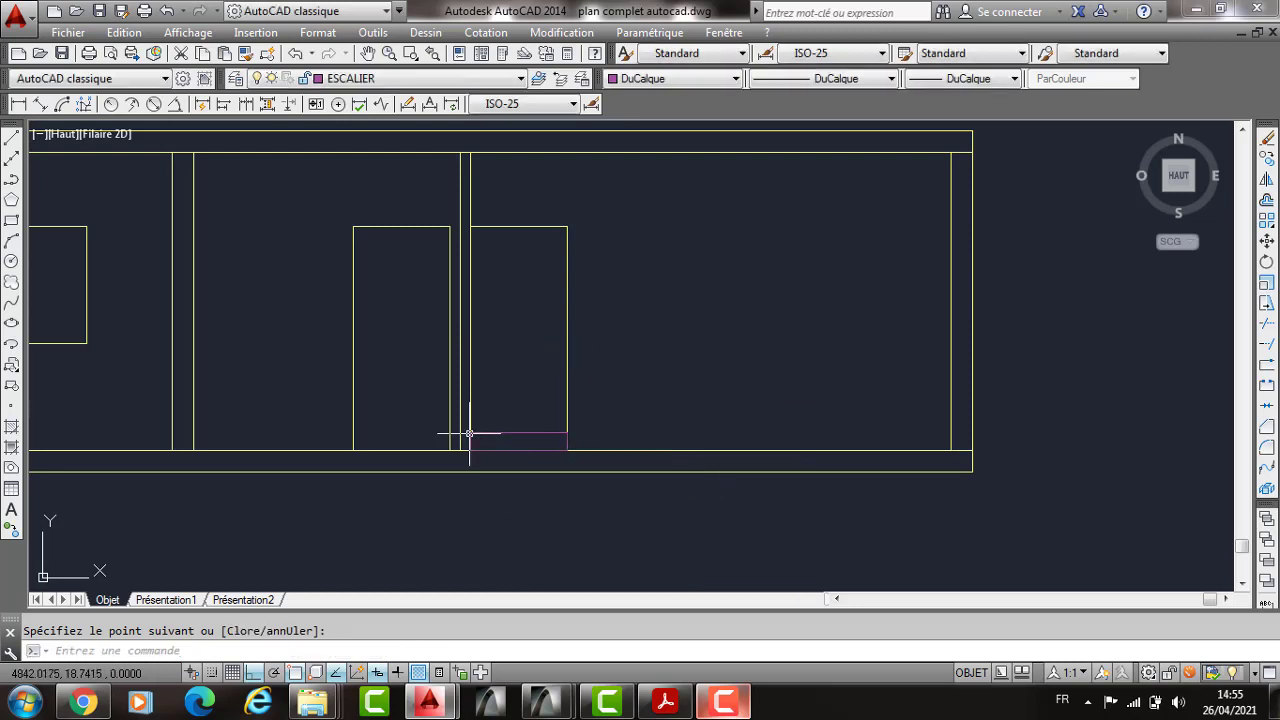
# Step: Offset the first step's top edge upward twice by 17 to add the next two riser levels
pyautogui.scroll(2, 474, 440)
pyautogui.write('dc')
pyautogui.press('Return')
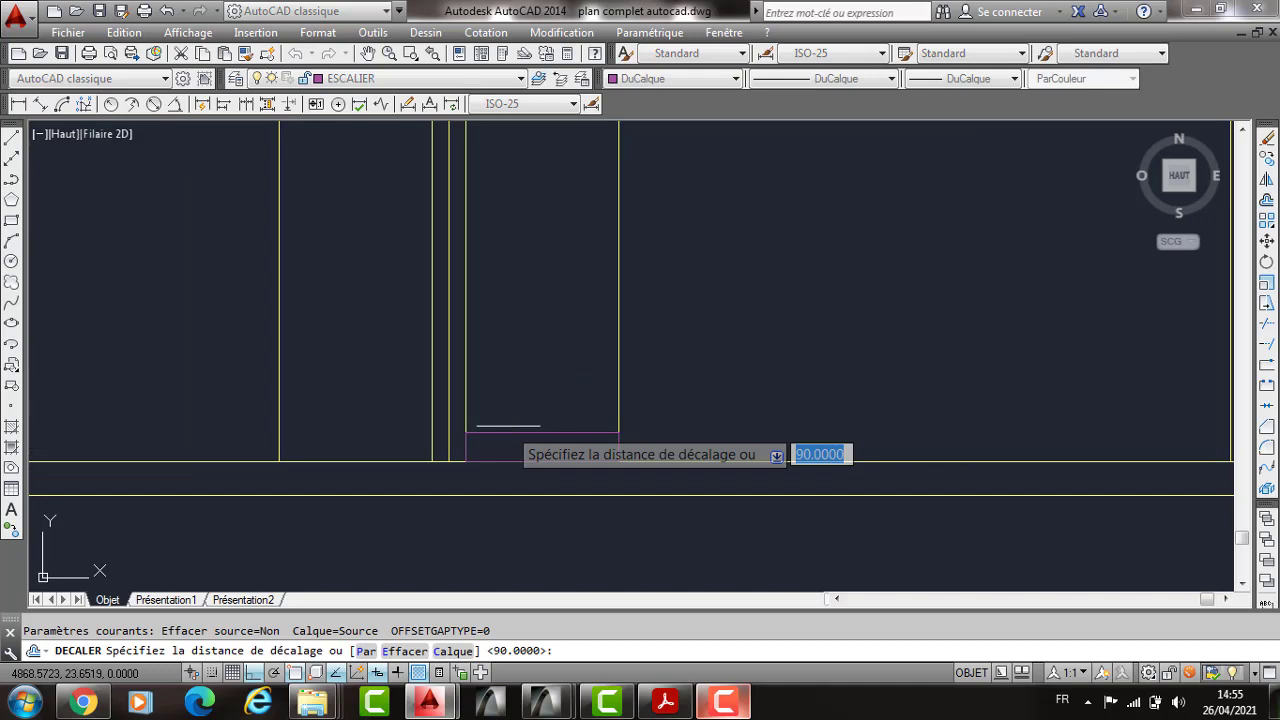
pyautogui.write('17')
pyautogui.press('Return')
pyautogui.click(517, 401)
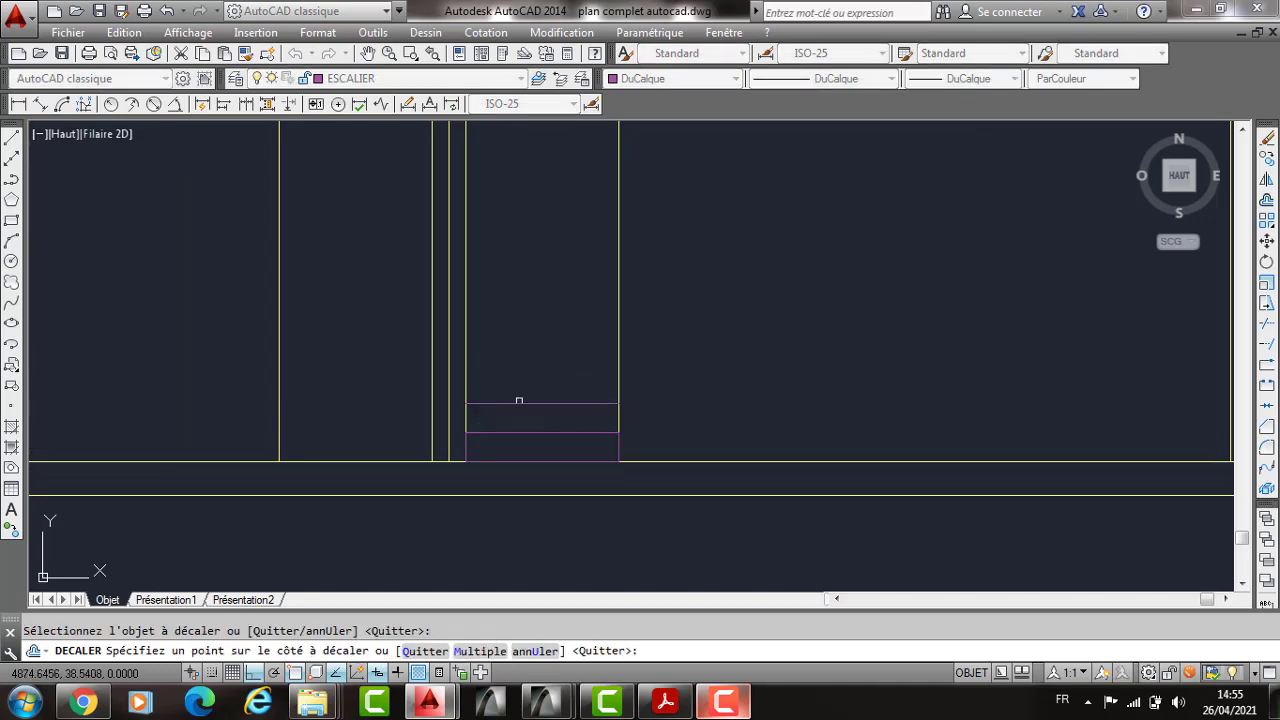
pyautogui.click(528, 370)
pyautogui.press('Return')
# Step: Turn off the COTATION, MUR, HACHURE and FENETRE layers to isolate the staircase in PLAN ETAGES
pyautogui.scroll(-8, 410, 340)
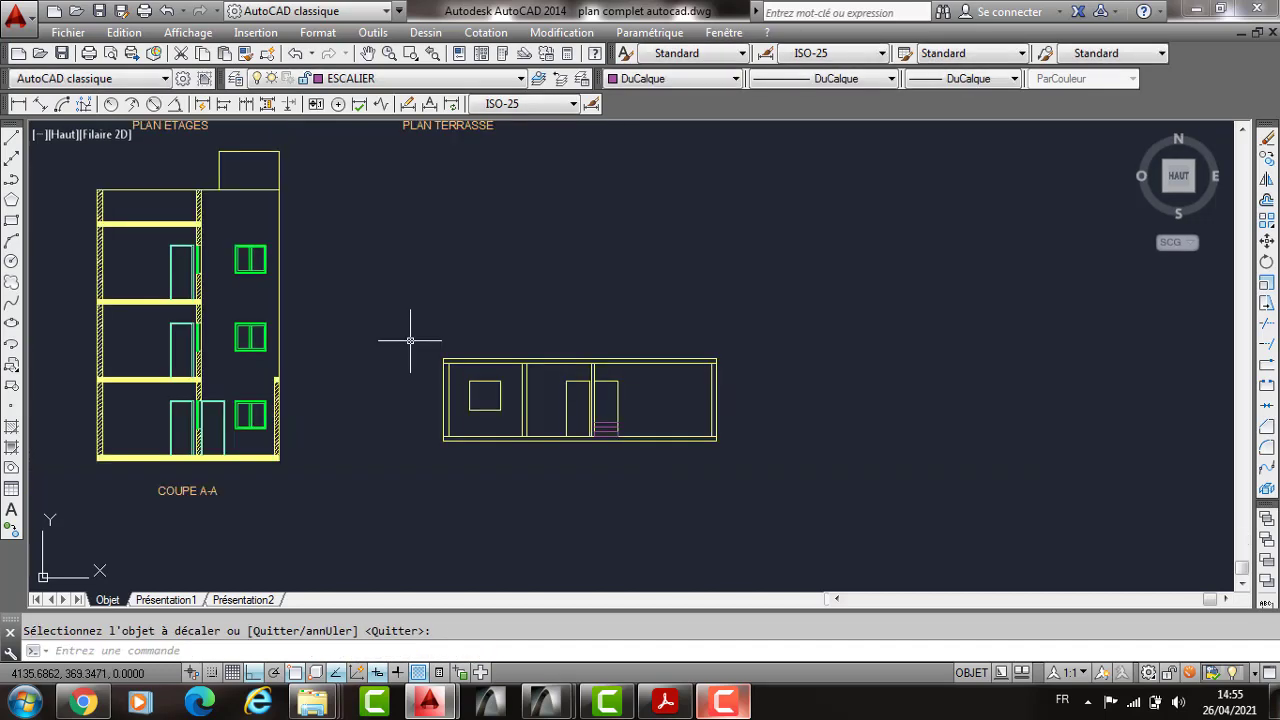
pyautogui.moveTo(410, 340); pyautogui.dragTo(762, 589, button='middle')
pyautogui.scroll(7, 426, 272)
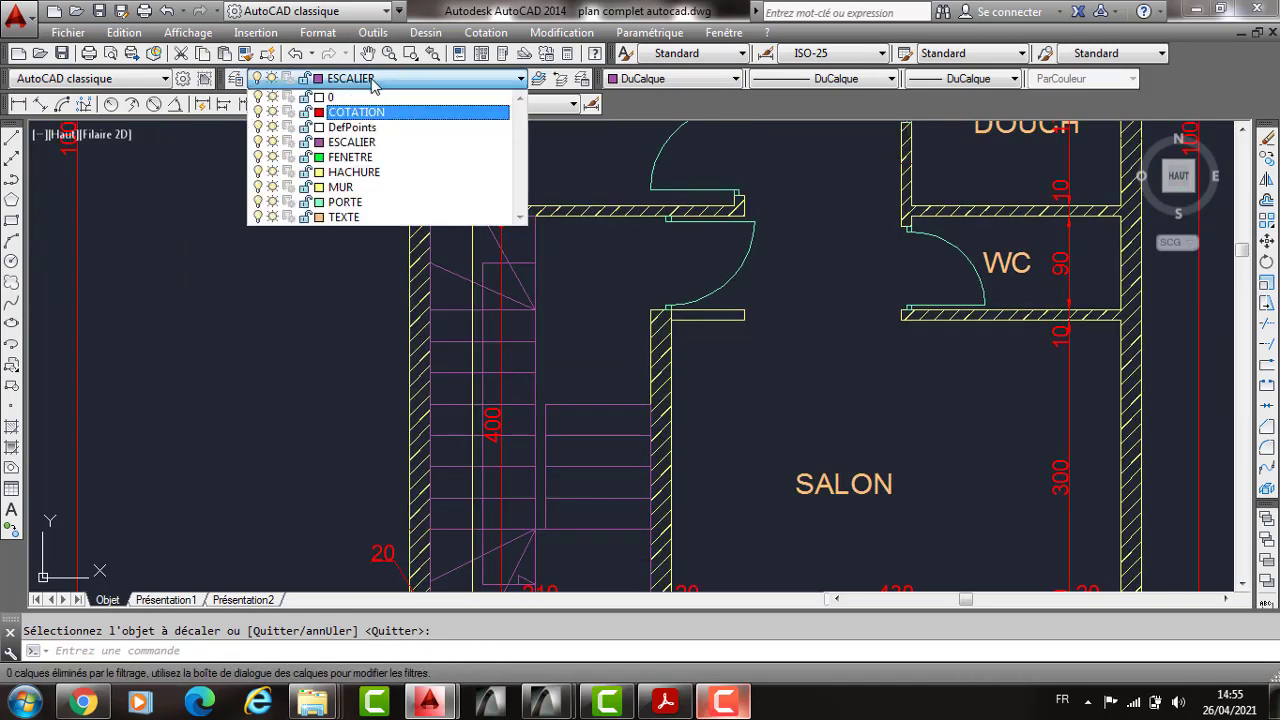
pyautogui.click(258, 112)
pyautogui.click(284, 183)
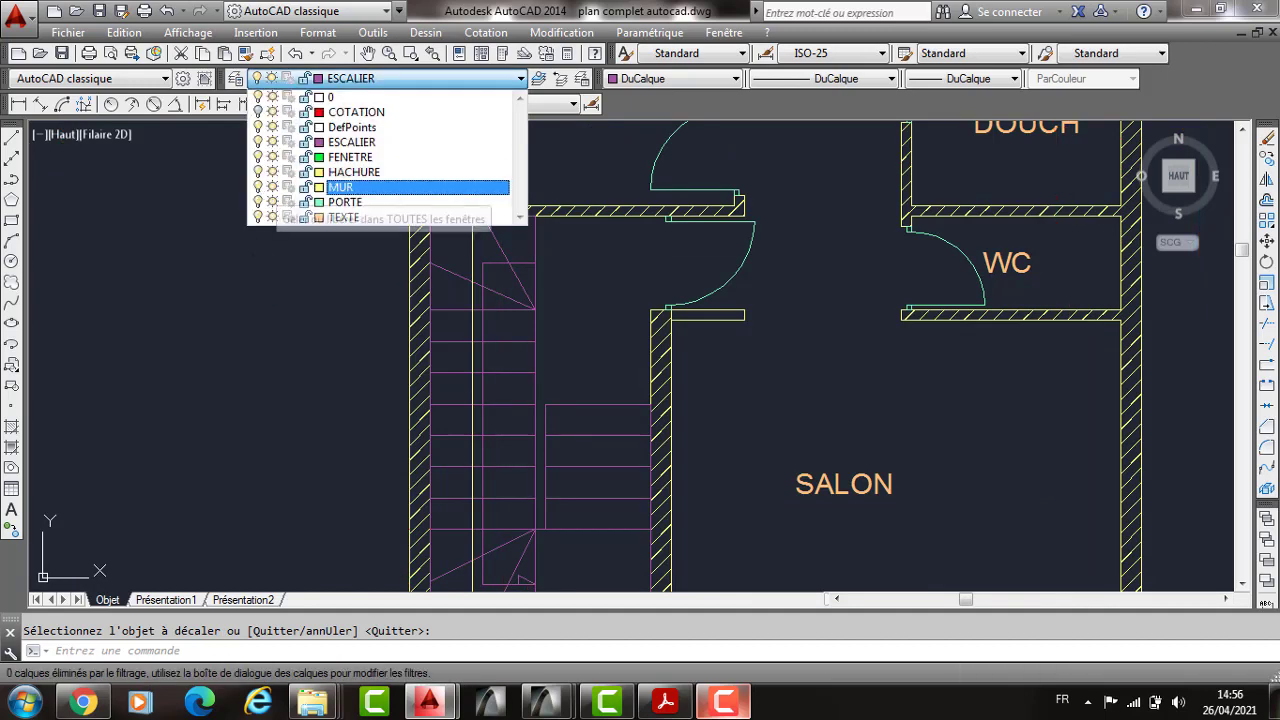
pyautogui.scroll(-3, 427, 303)
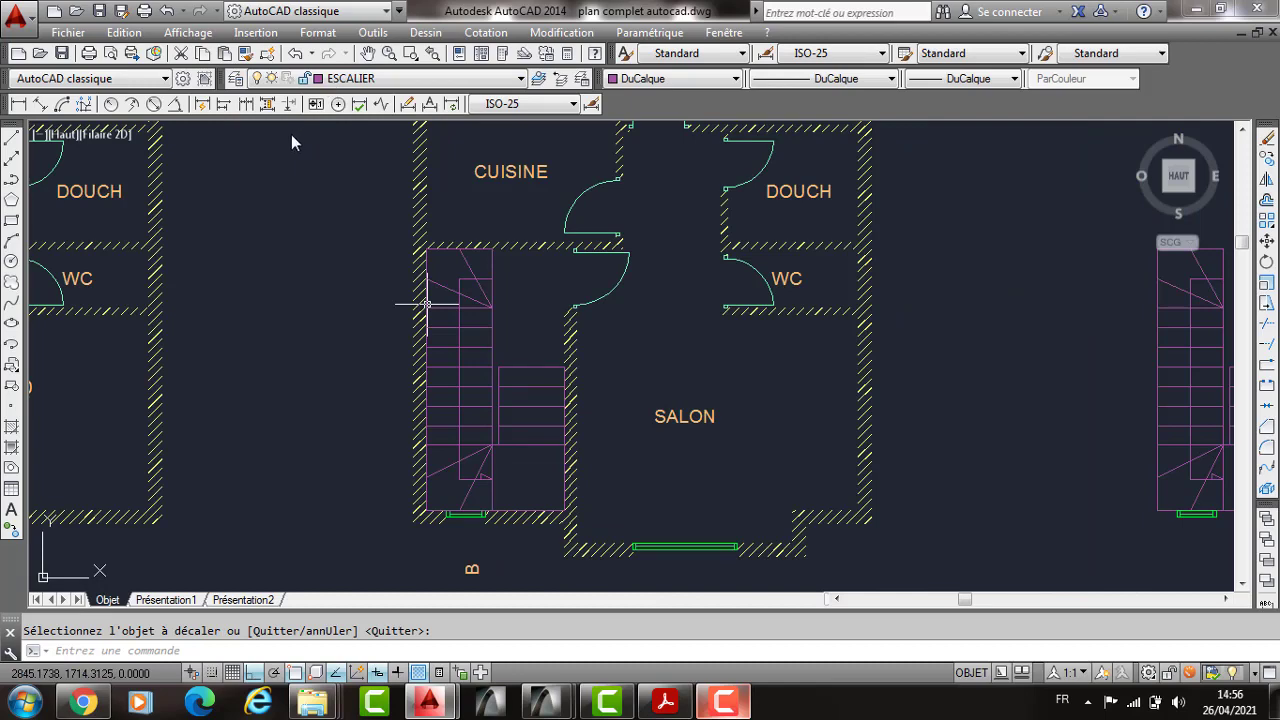
pyautogui.moveTo(427, 303); pyautogui.dragTo(439, 285, button='middle')
pyautogui.click(369, 79)
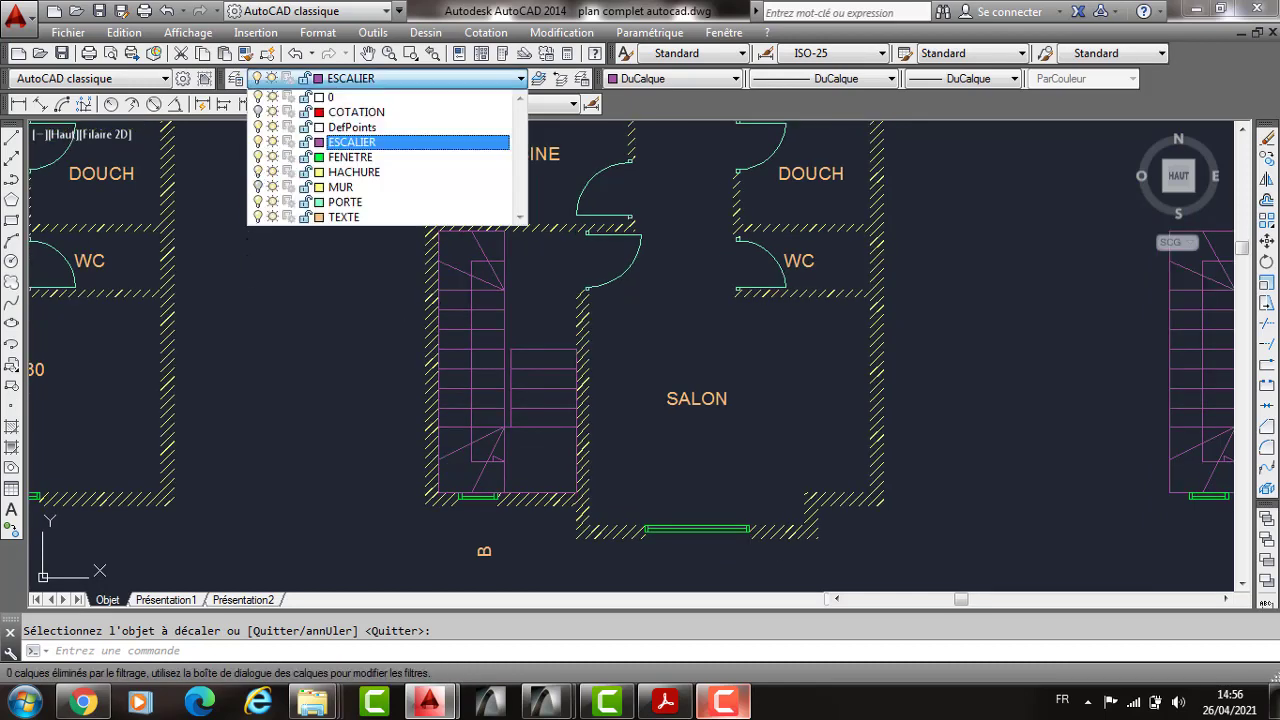
pyautogui.click(257, 172)
pyautogui.click(284, 203)
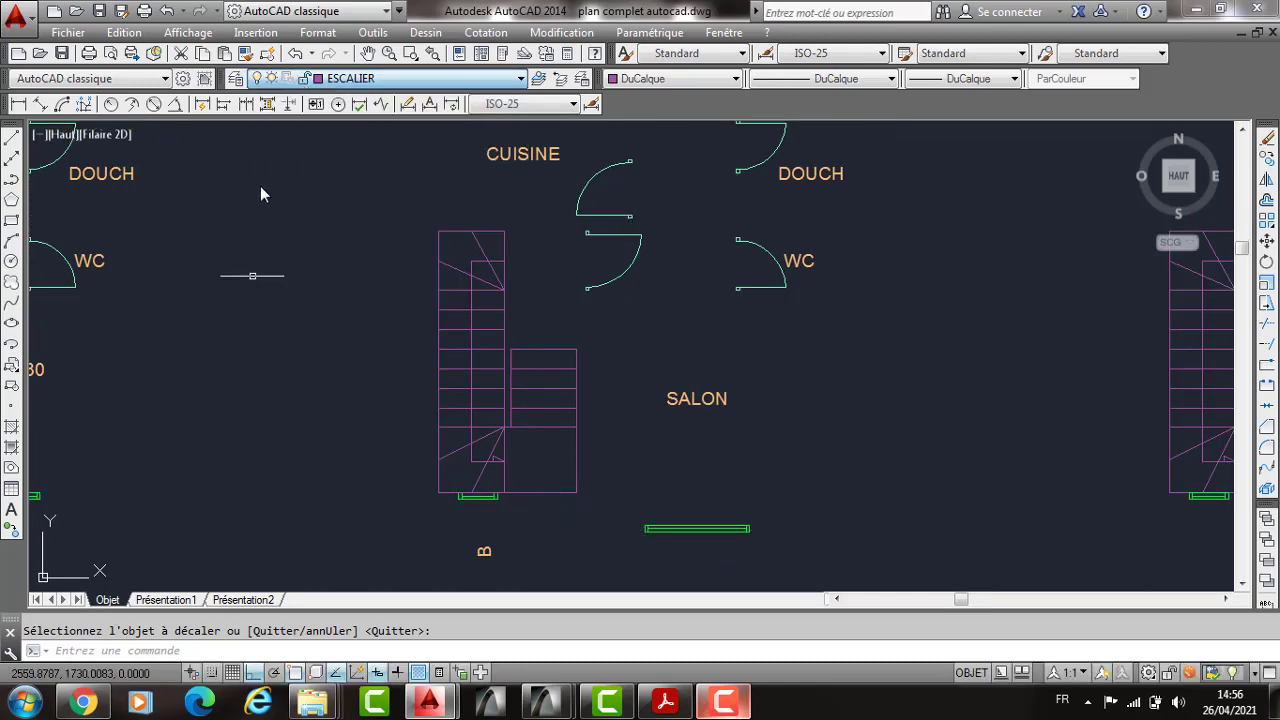
pyautogui.click(340, 78)
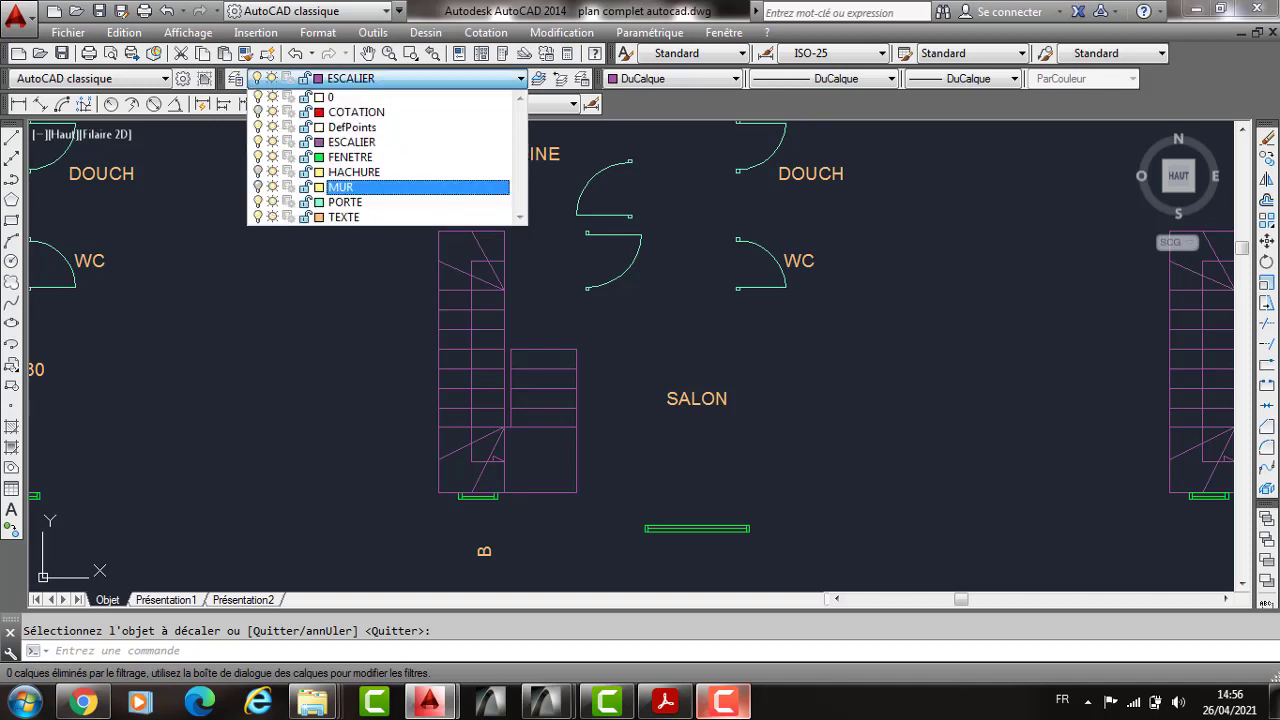
pyautogui.click(414, 212)
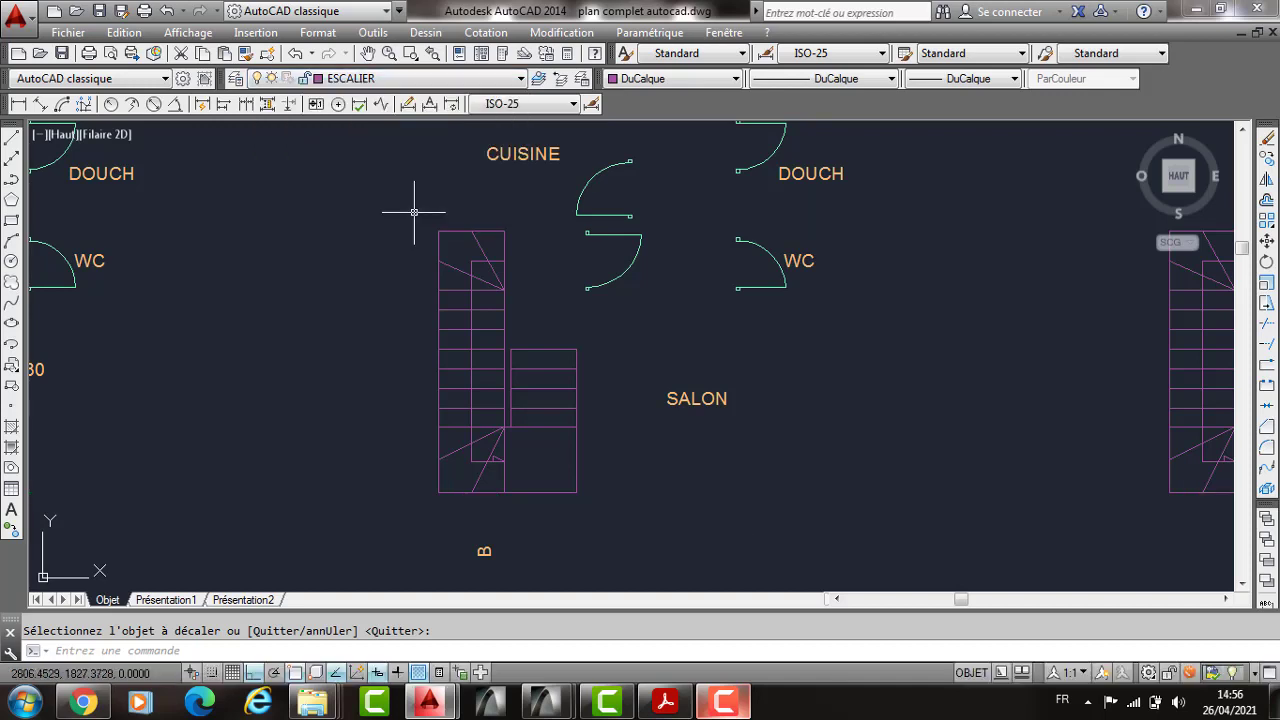
# Step: Copy the whole PLAN ETAGES staircase, with Ortho off, to the empty area above the B-B section
pyautogui.click(414, 212)
pyautogui.click(563, 469)
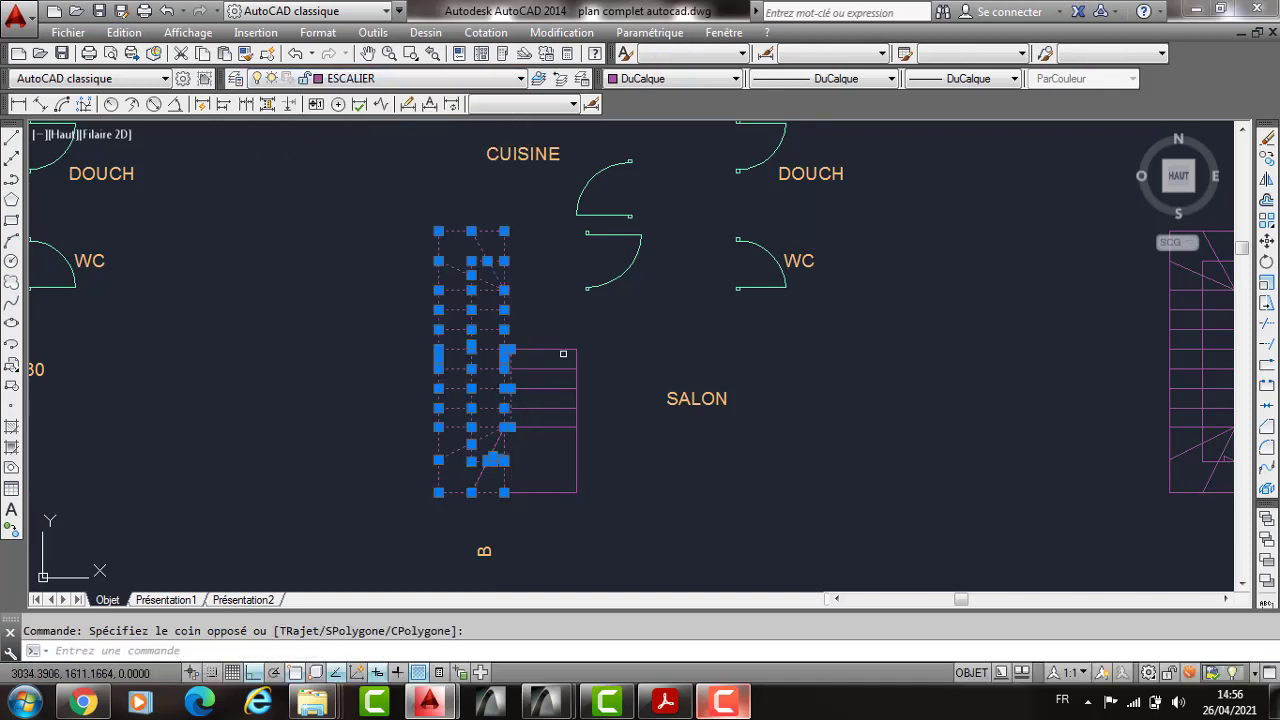
pyautogui.click(458, 466)
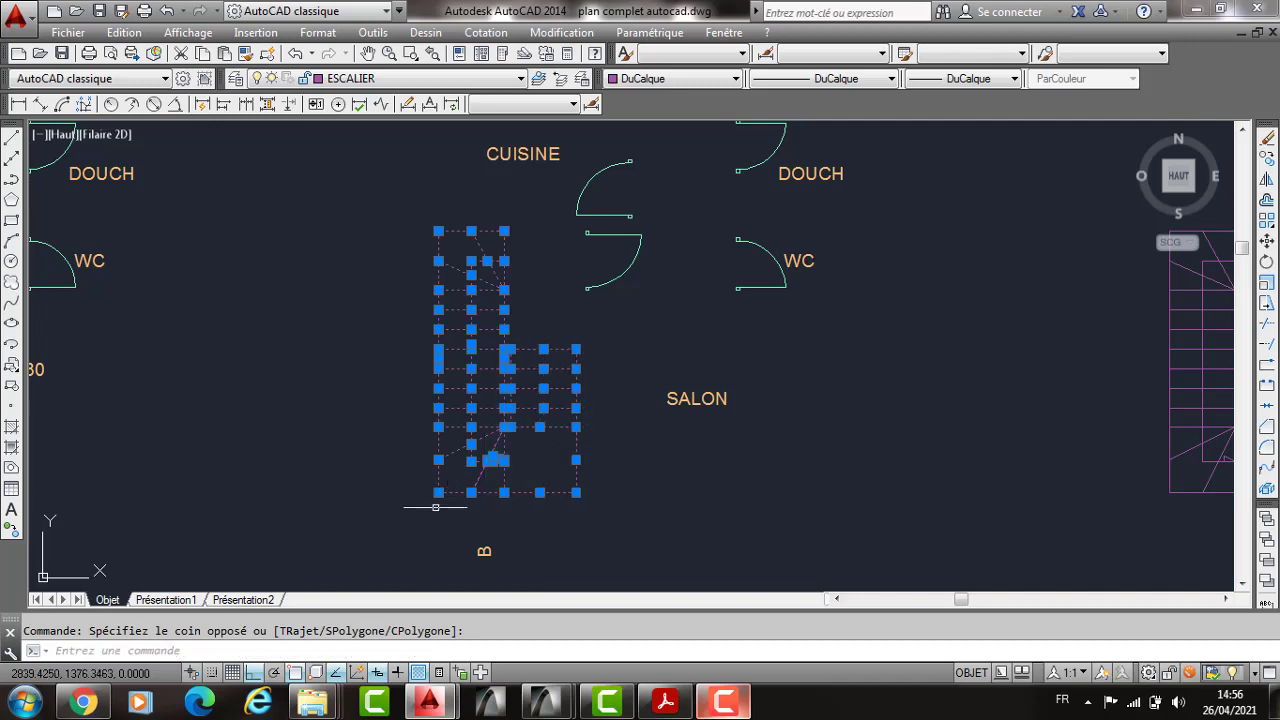
pyautogui.write('co')
pyautogui.press('Return')
pyautogui.click(443, 457)
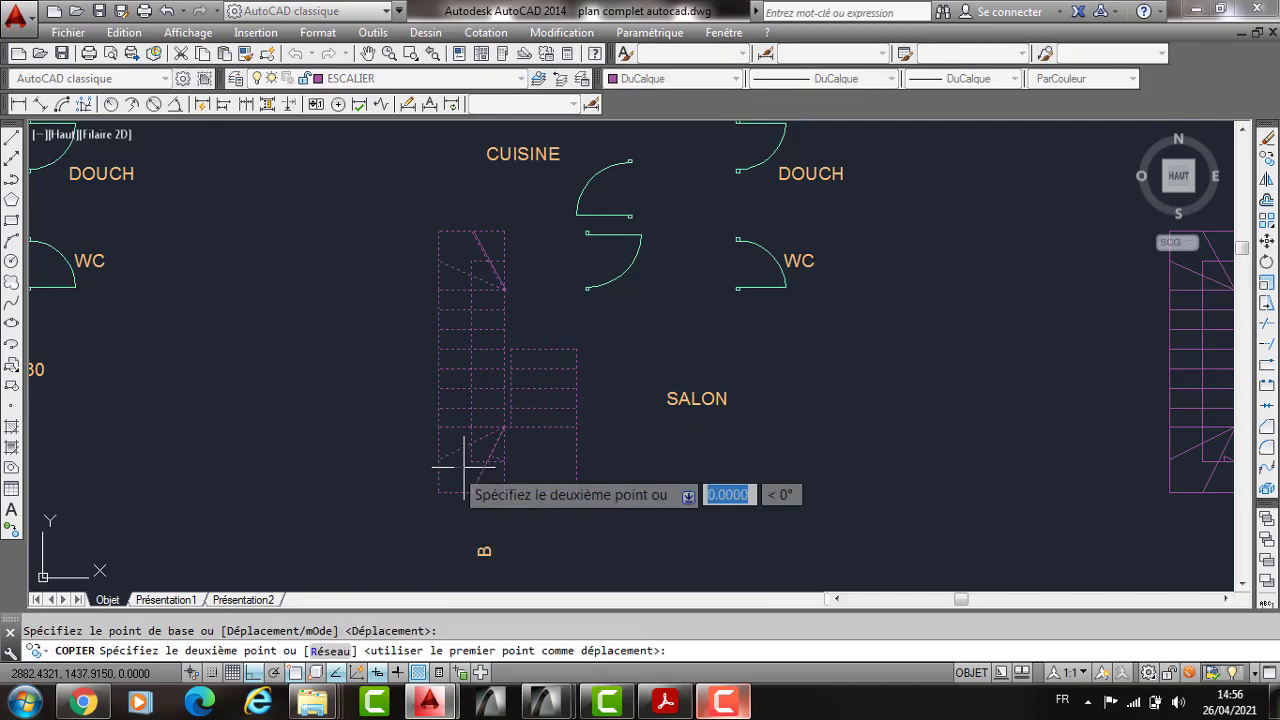
pyautogui.scroll(-5, 463, 466)
pyautogui.press('F8')
pyautogui.moveTo(720, 504); pyautogui.dragTo(676, 328, button='middle')
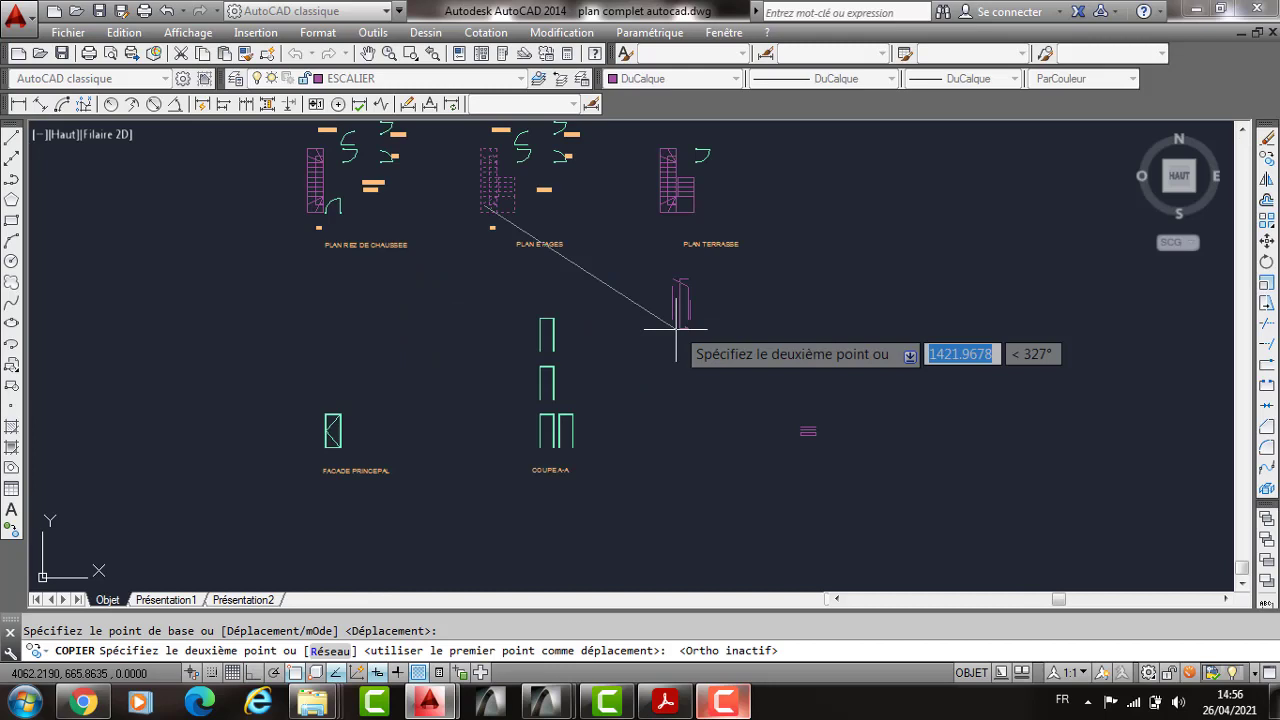
pyautogui.scroll(5, 676, 328)
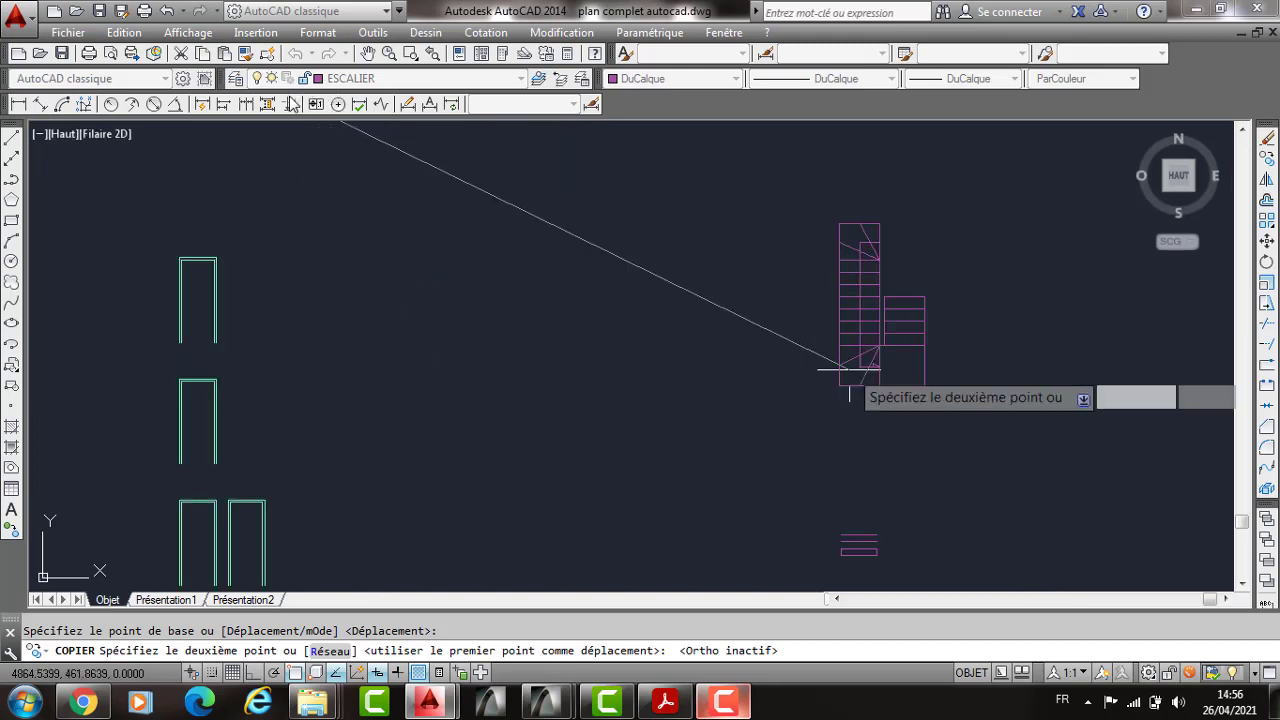
pyautogui.press('Return')
# Step: Turn the COTATION, FENETRE, HACHURE and MUR layers back on
pyautogui.click(264, 81)
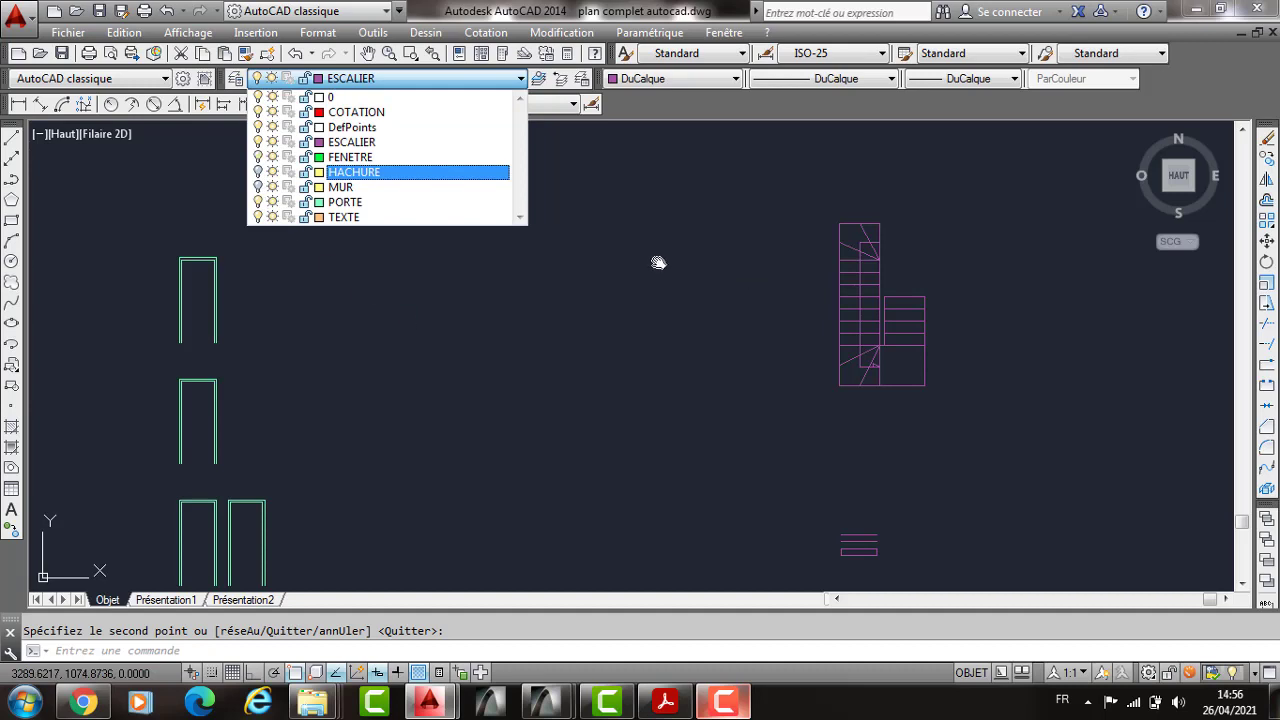
pyautogui.click(403, 230)
pyautogui.scroll(-2, 403, 230)
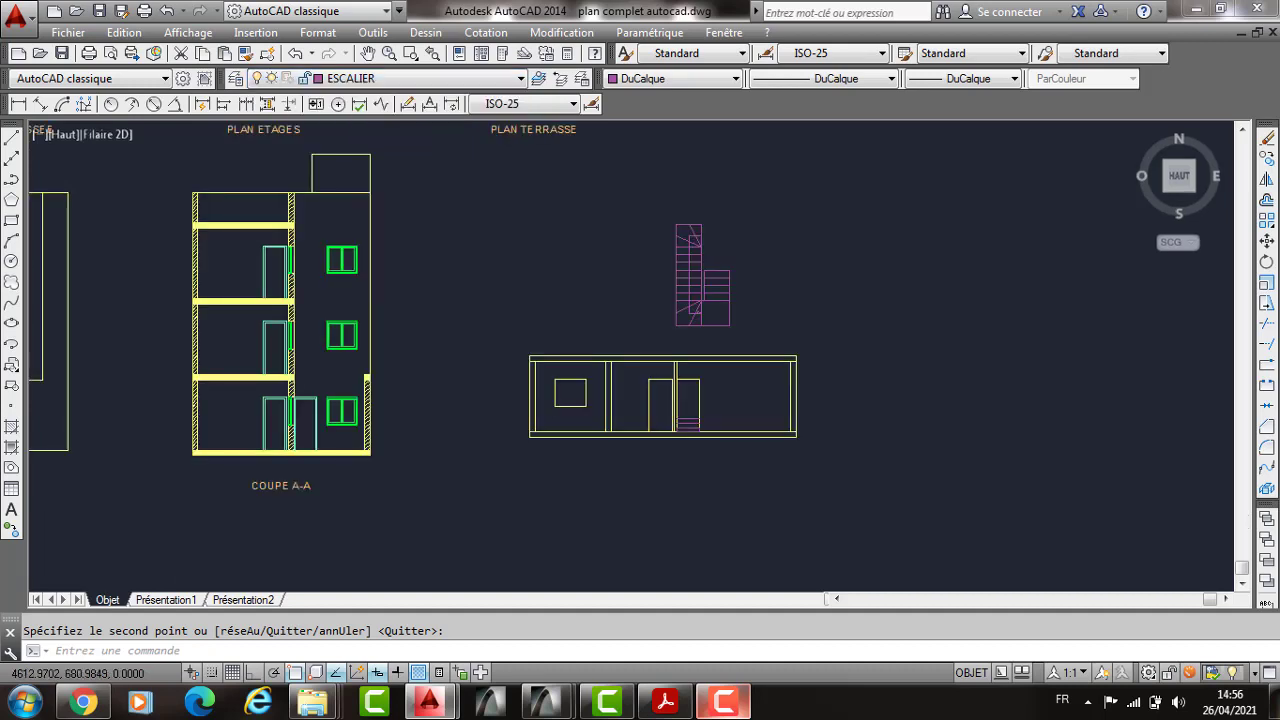
# Step: Rotate the copied staircase plan 90° counterclockwise with Ortho on
pyautogui.scroll(2, 751, 269)
pyautogui.click(596, 176)
pyautogui.click(950, 366)
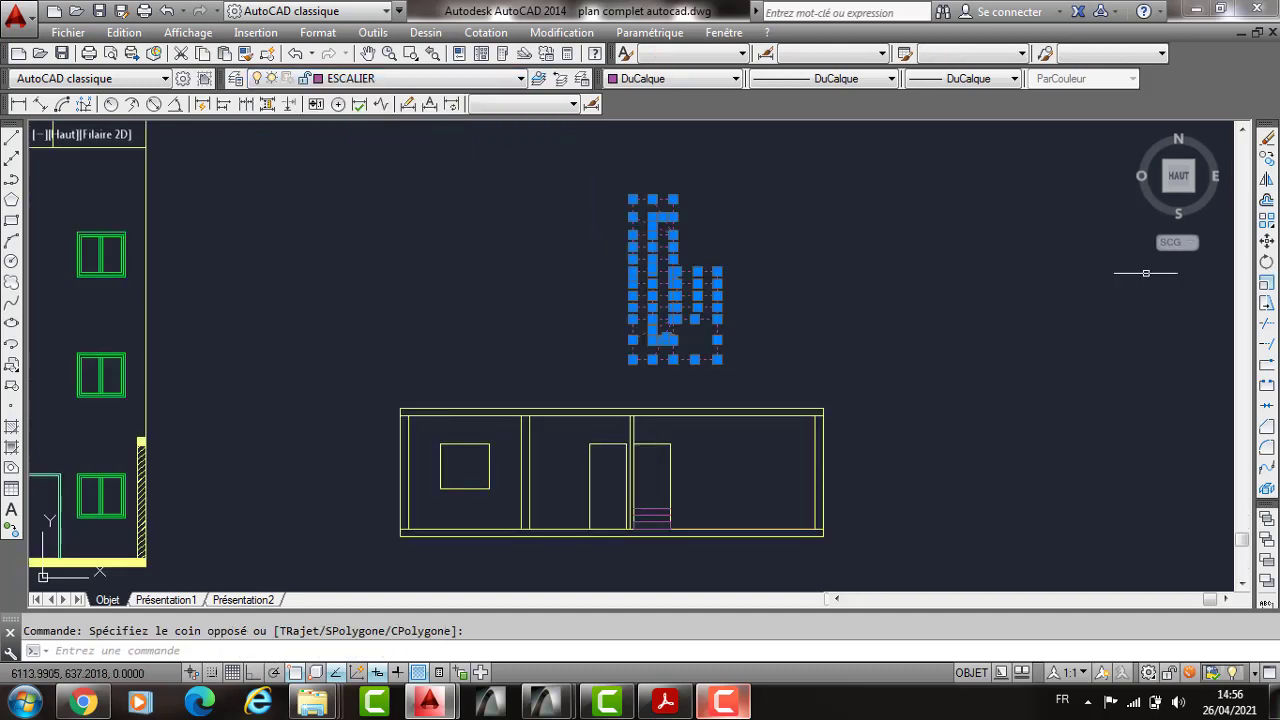
pyautogui.click(1267, 262)
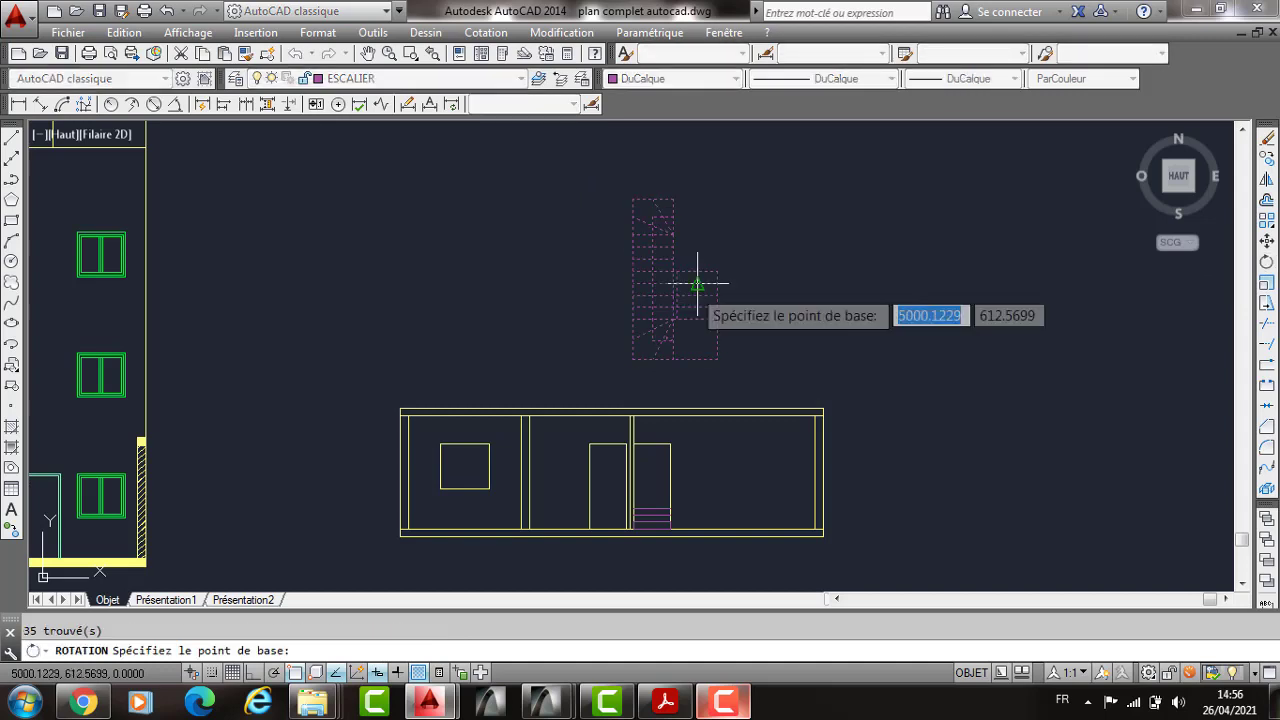
pyautogui.click(697, 285)
pyautogui.press('F8')
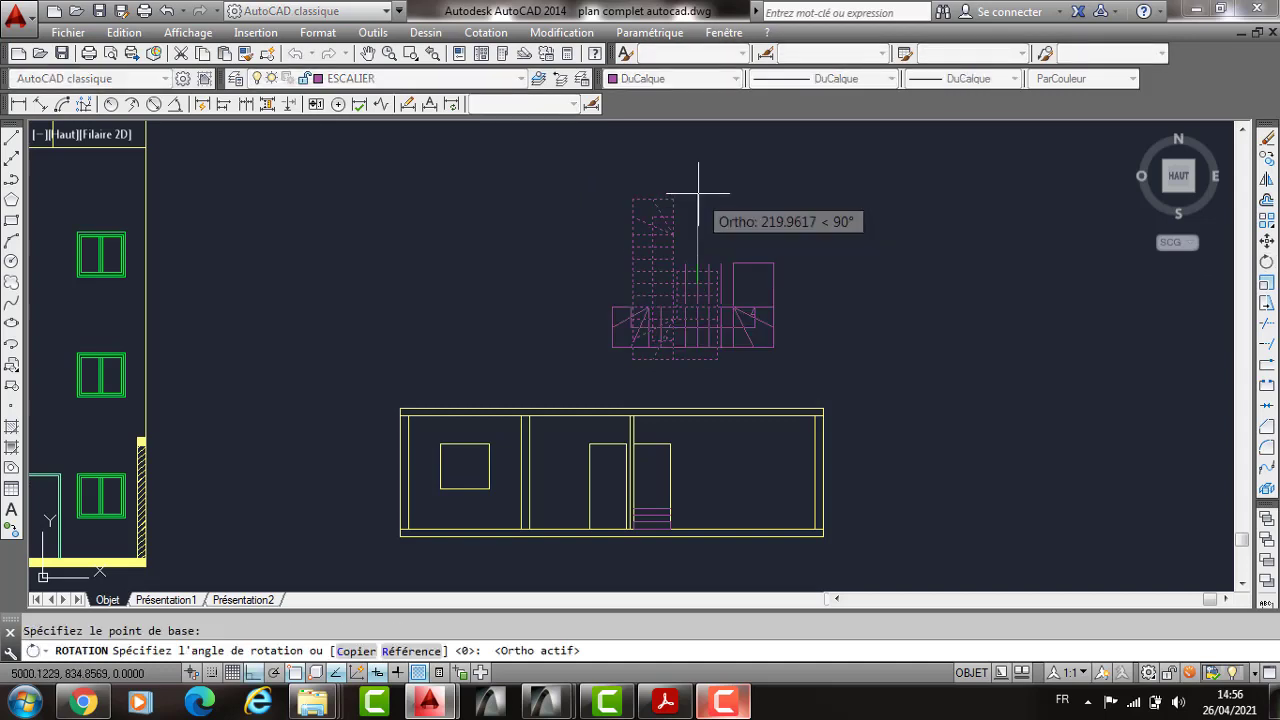
pyautogui.click(686, 194)
# Step: Move the rotated staircase plan by its lower-left corner to just above the section, aligned with the partition's right face
pyautogui.scroll(4, 670, 330)
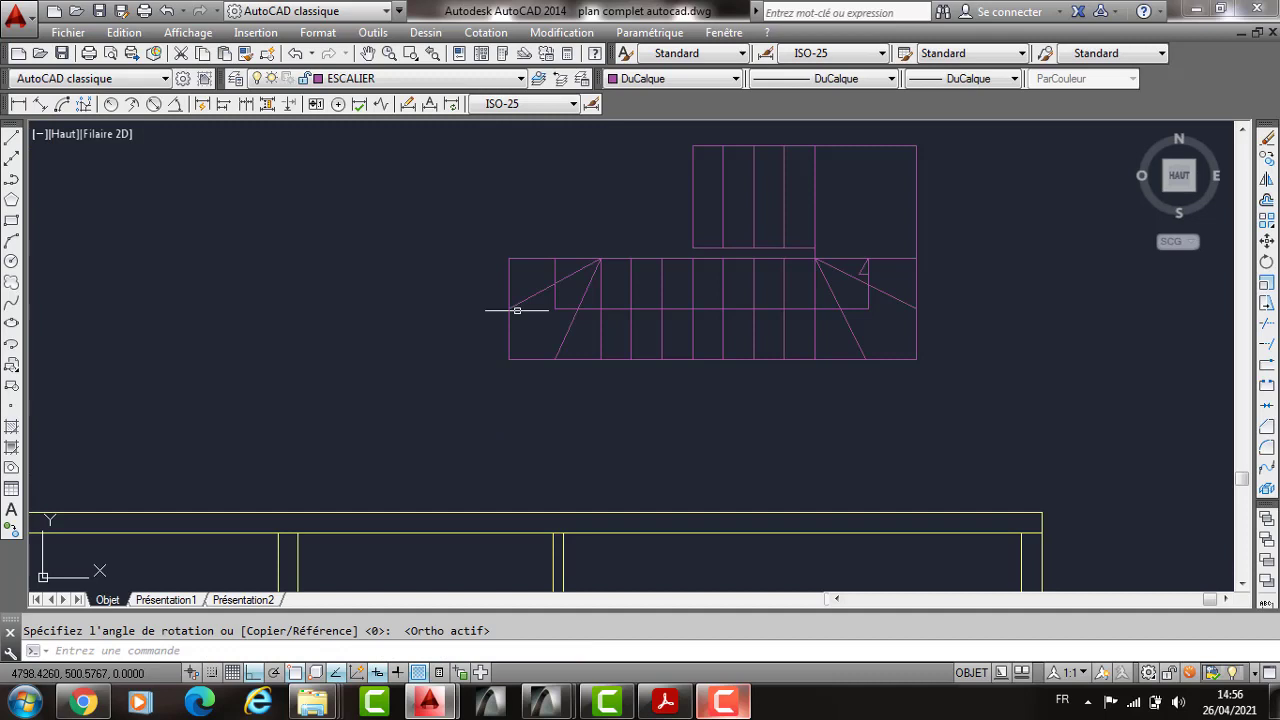
pyautogui.click(943, 141)
pyautogui.click(456, 382)
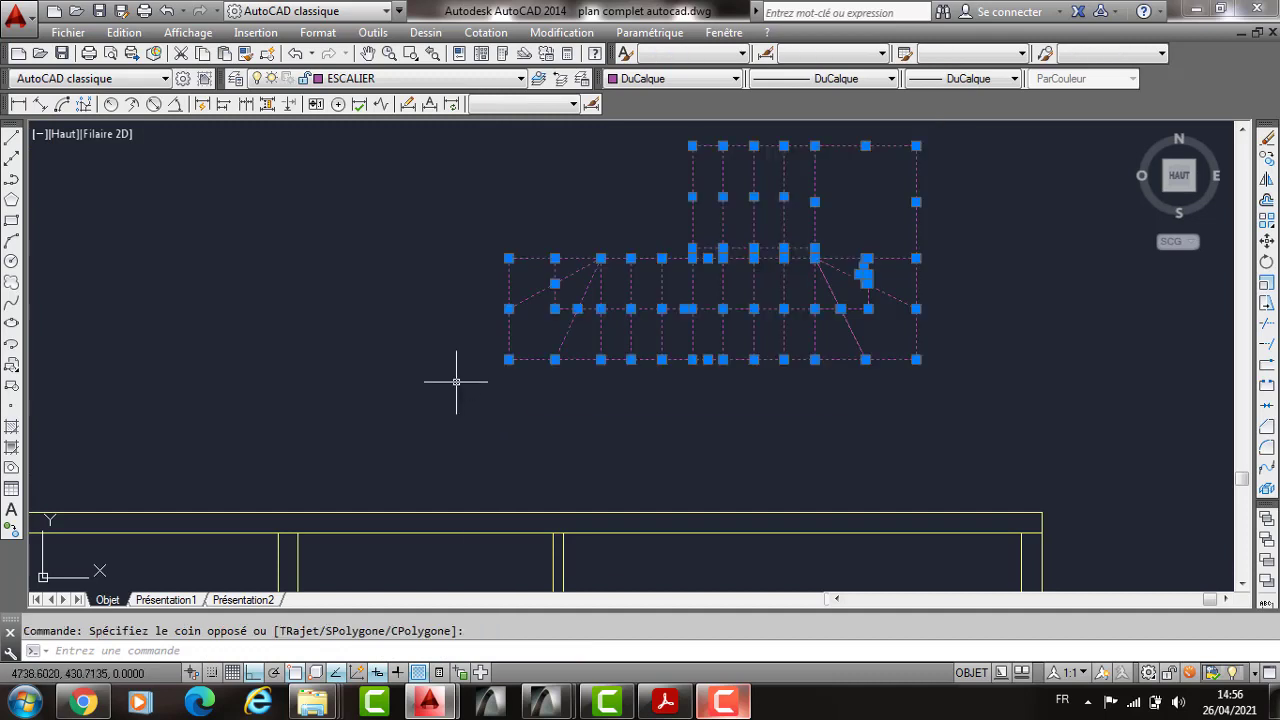
pyautogui.write('DP')
pyautogui.press('Return')
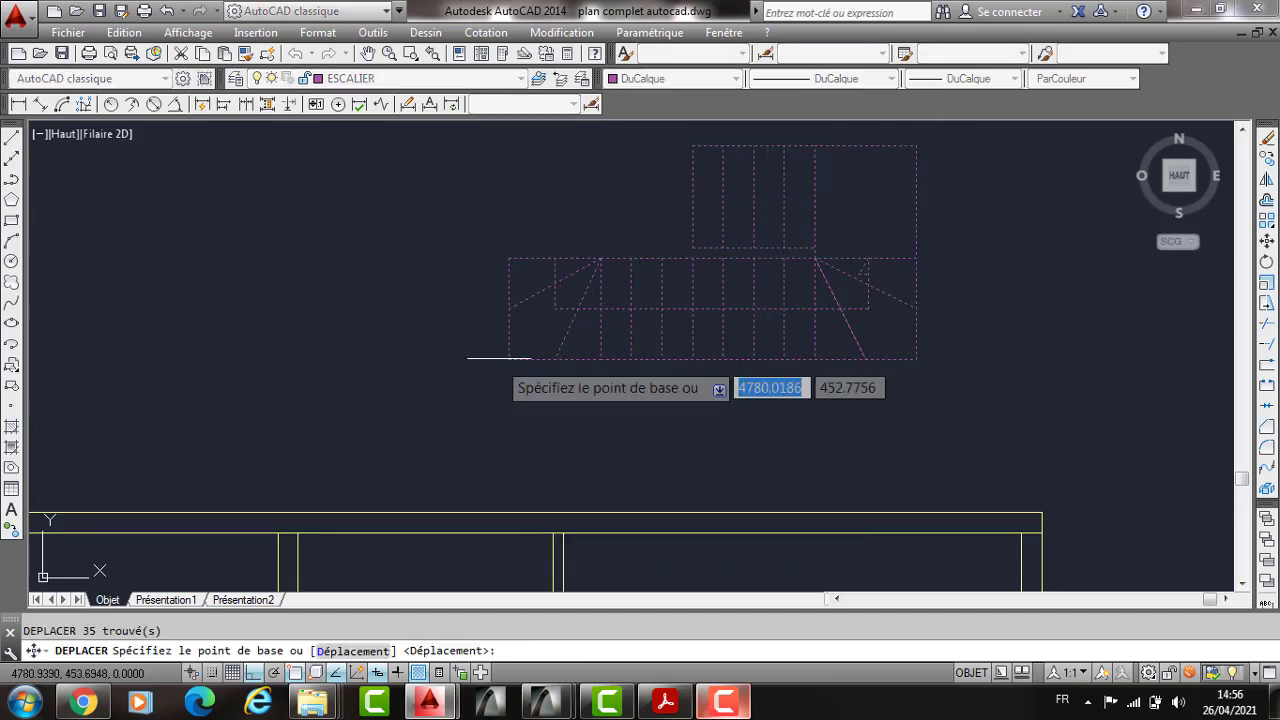
pyautogui.click(505, 358)
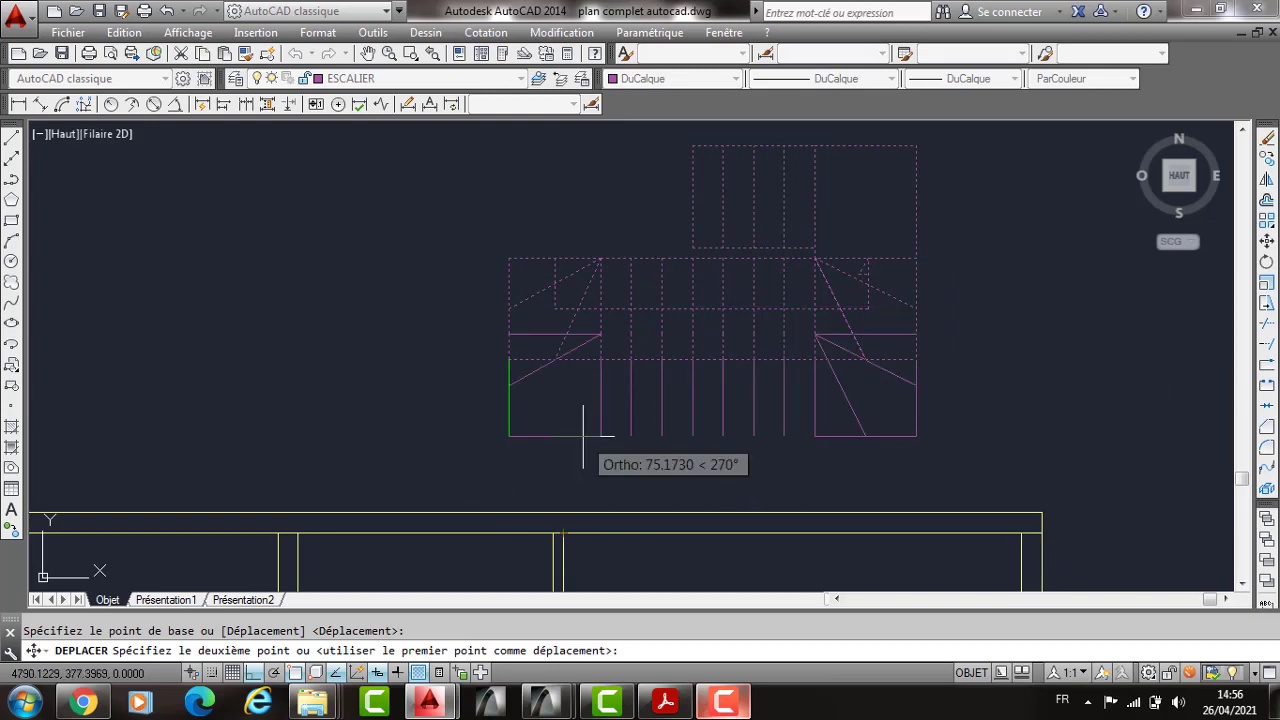
pyautogui.press('F8')
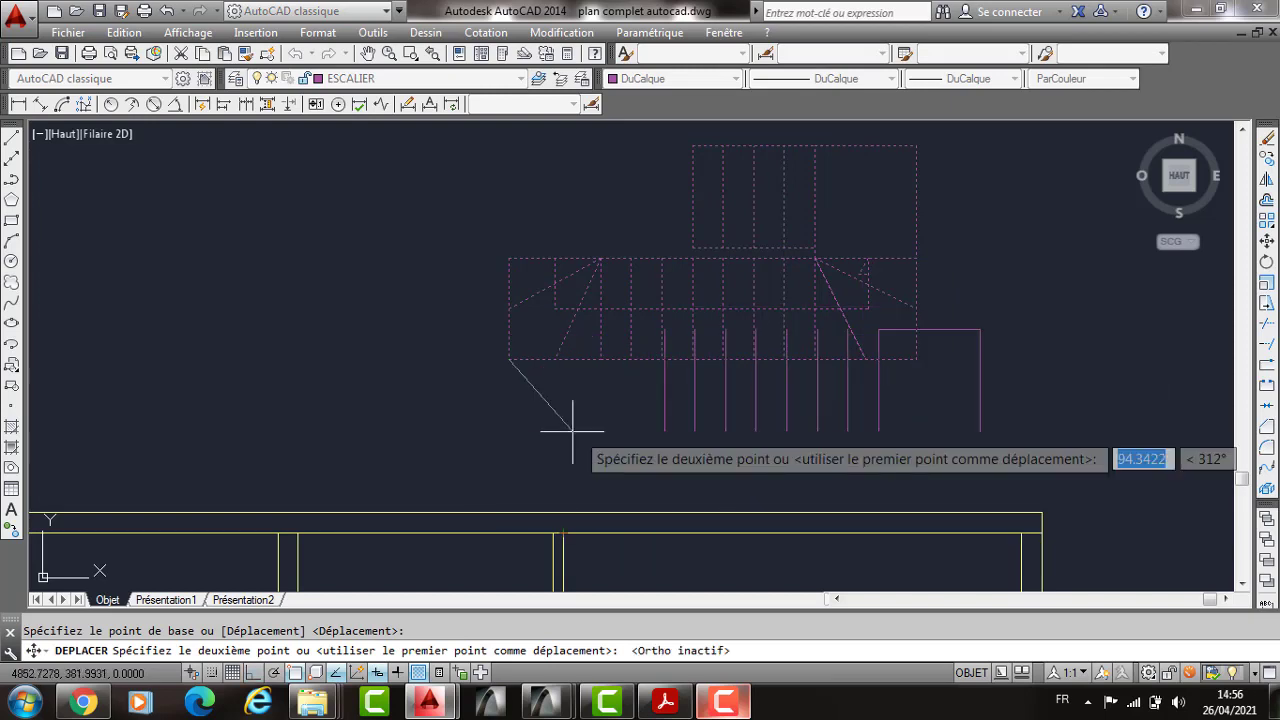
pyautogui.click(563, 490)
pyautogui.scroll(-2, 527, 423)
pyautogui.scroll(-1, 527, 423)
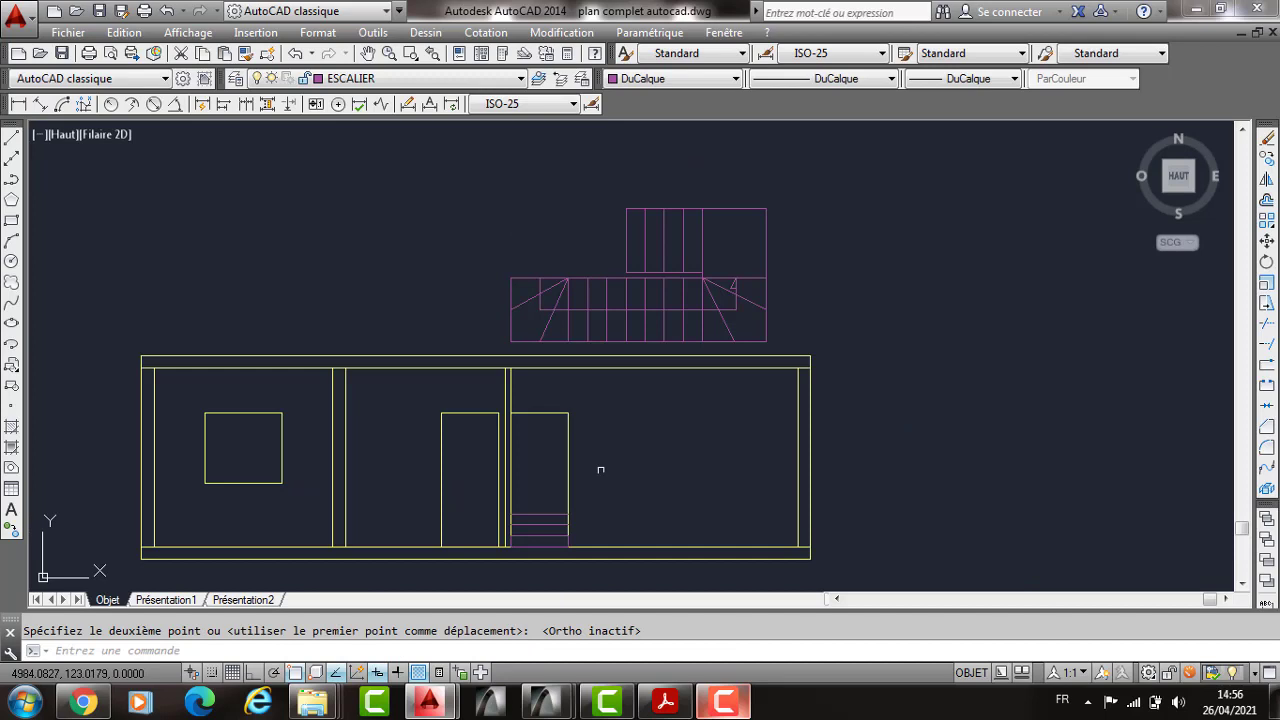
# Step: Compare the winder steps of the rotated staircase plan with the three stacked risers at the foot of the section
pyautogui.scroll(4, 525, 262)
pyautogui.moveTo(525, 262); pyautogui.dragTo(514, 218, button='middle')
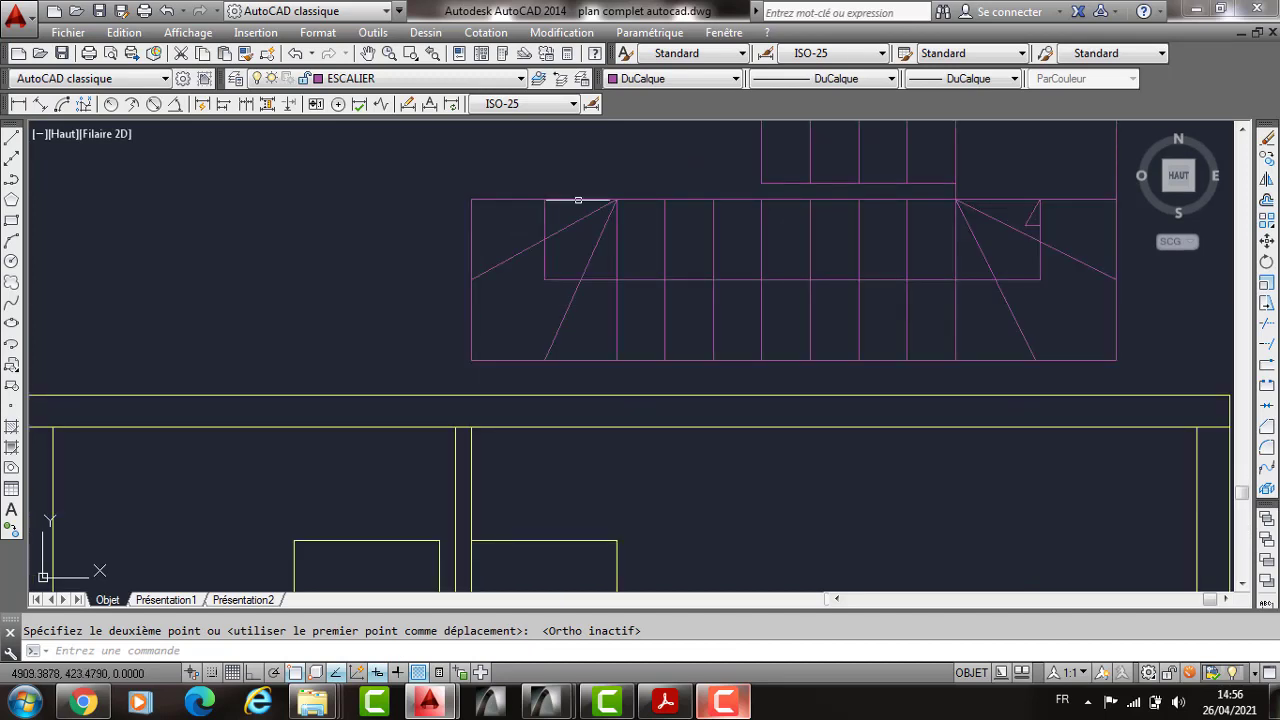
pyautogui.click(613, 205)
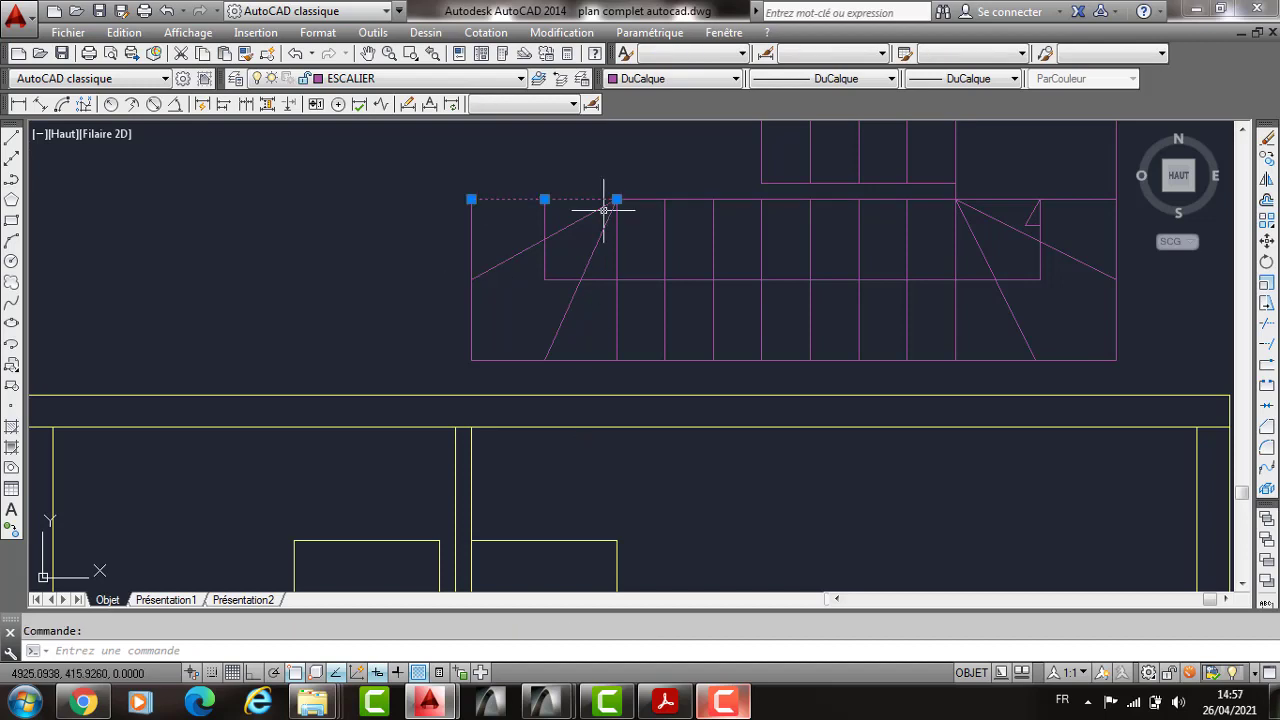
pyautogui.moveTo(604, 210); pyautogui.dragTo(630, 58, button='middle')
pyautogui.moveTo(578, 490); pyautogui.dragTo(583, 299, button='middle')
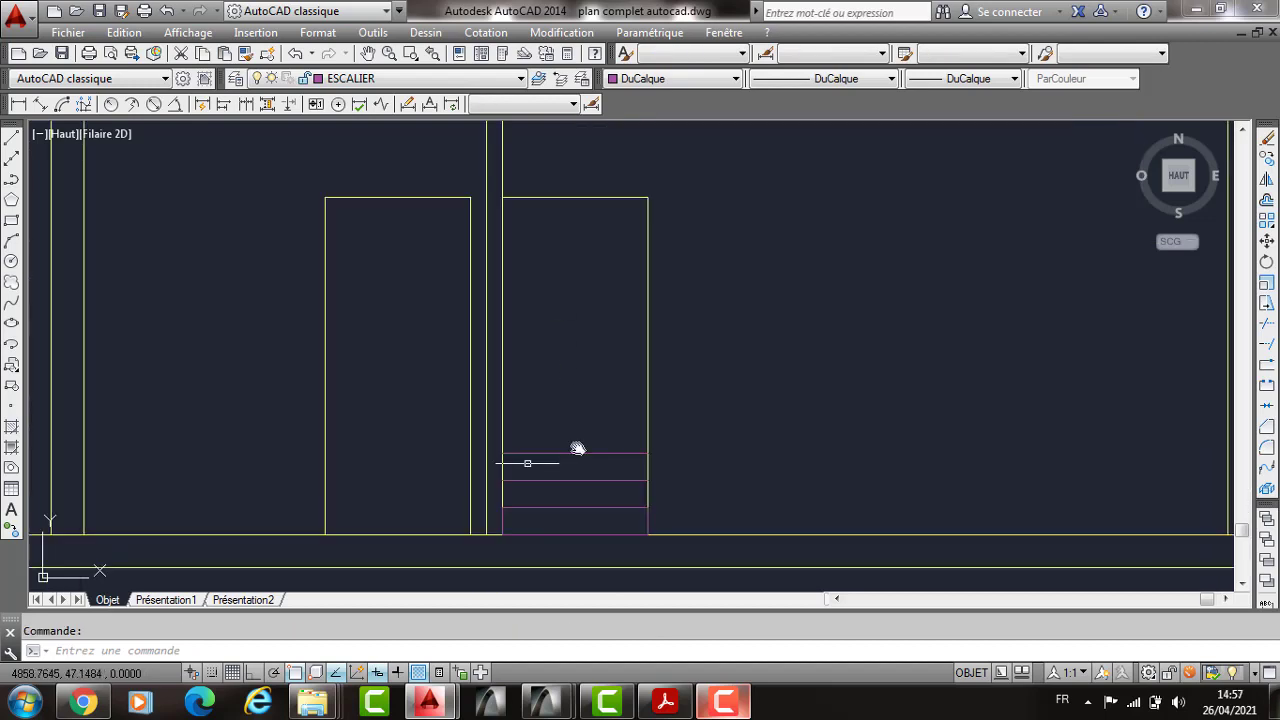
pyautogui.moveTo(583, 215); pyautogui.dragTo(605, 501, button='middle')
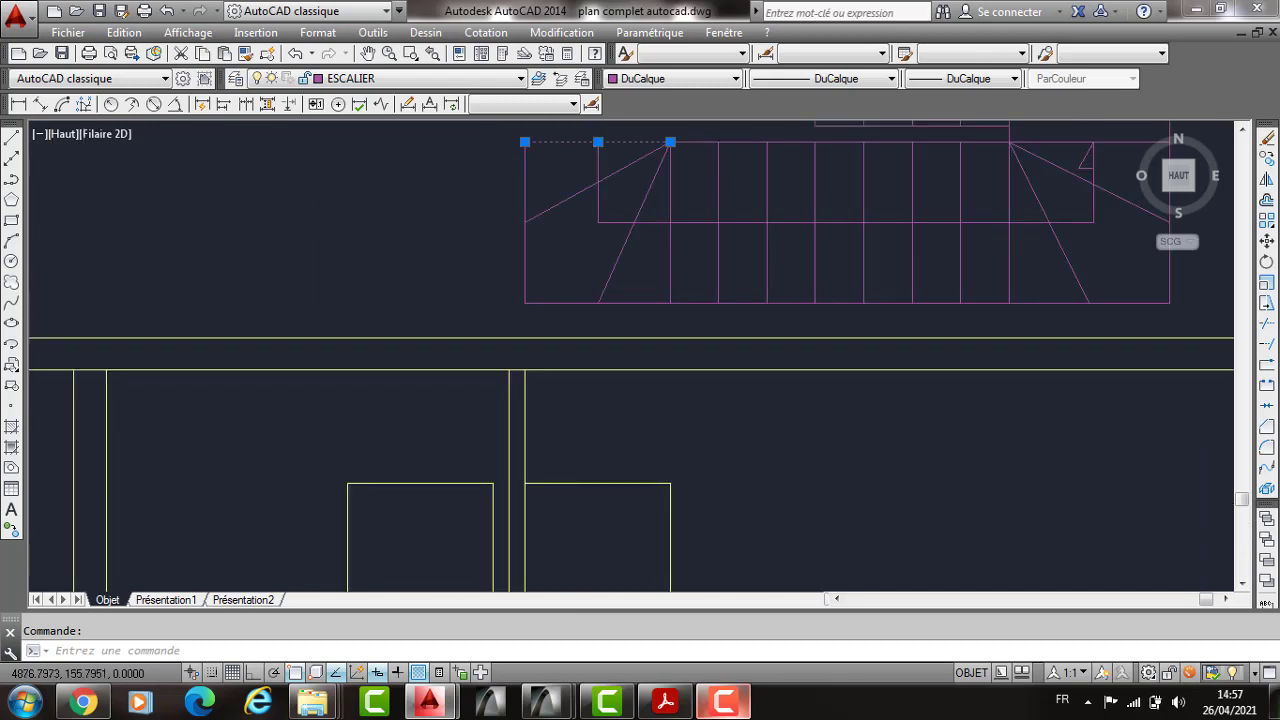
pyautogui.moveTo(552, 239); pyautogui.dragTo(540, 273, button='middle')
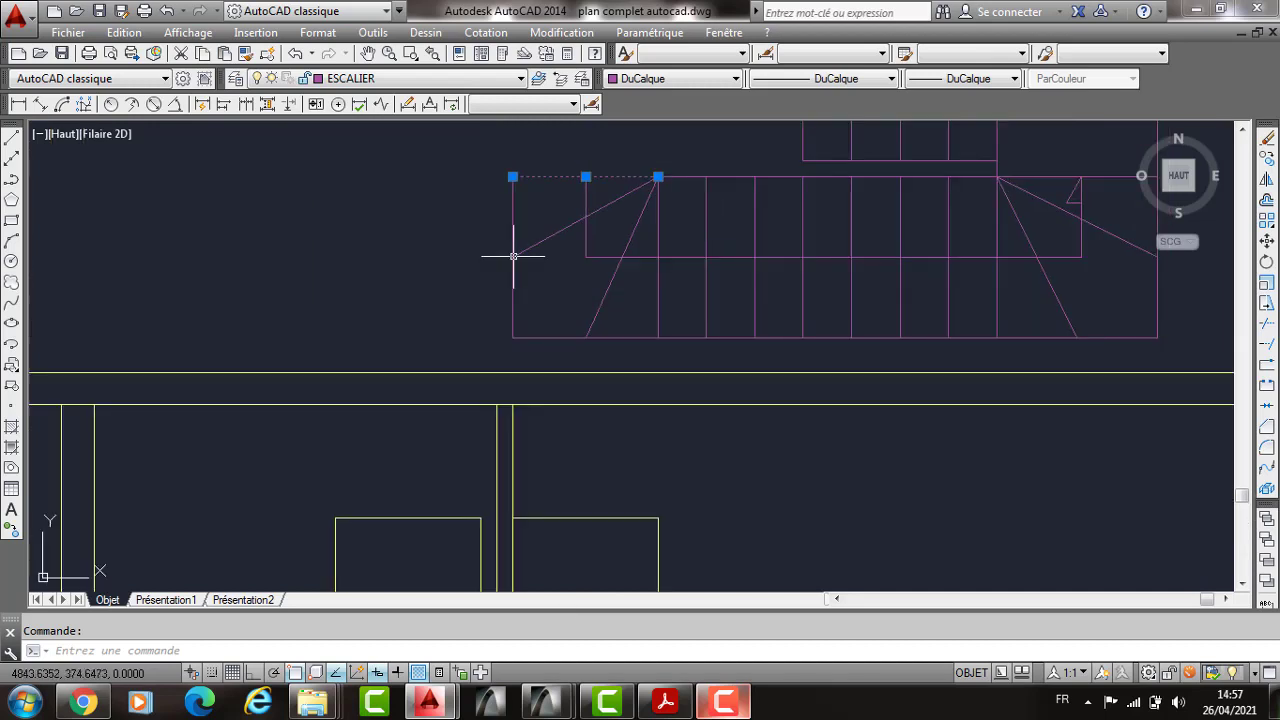
pyautogui.press('Escape')
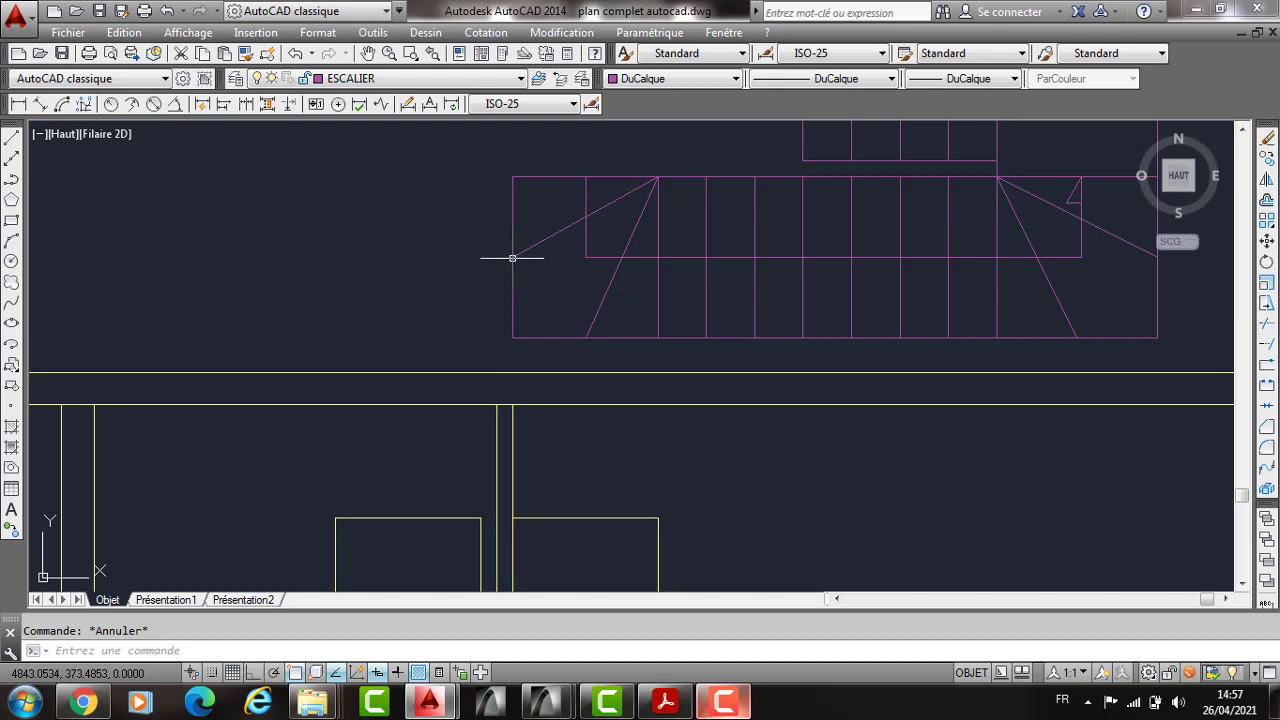
pyautogui.write('l')
pyautogui.press('Return')
pyautogui.click(511, 262)
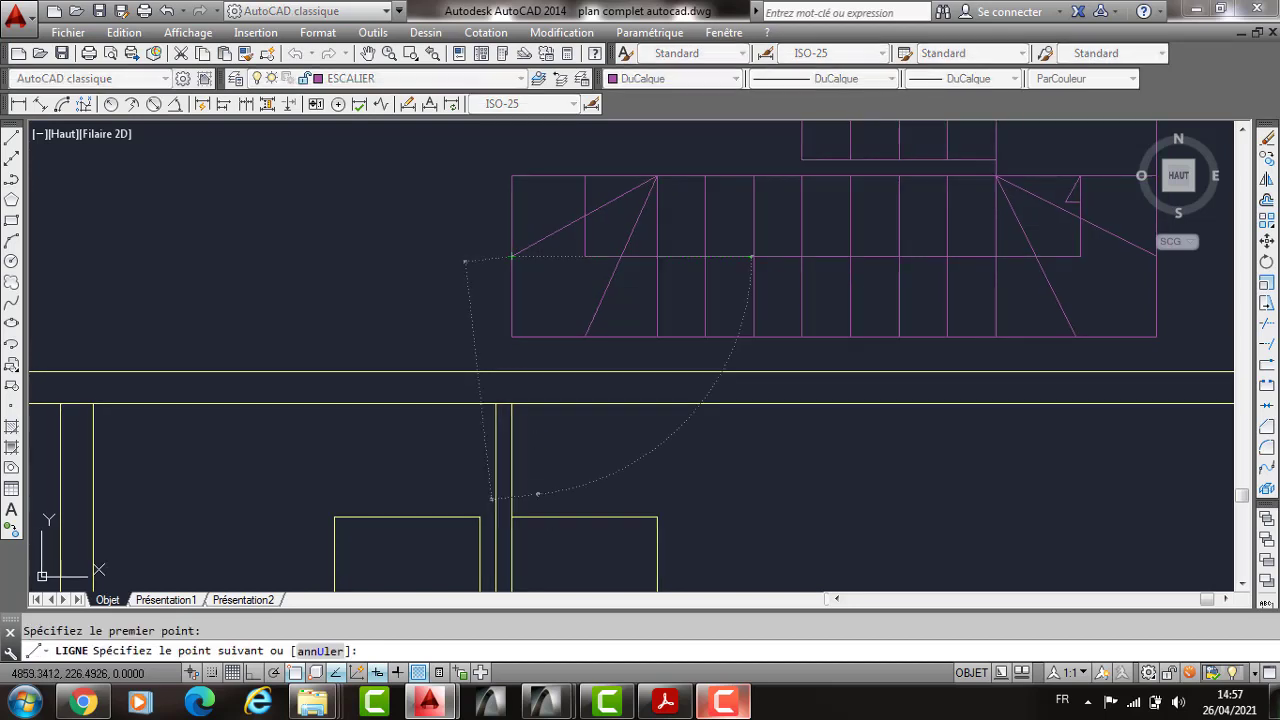
pyautogui.moveTo(536, 491); pyautogui.dragTo(521, 233, button='middle')
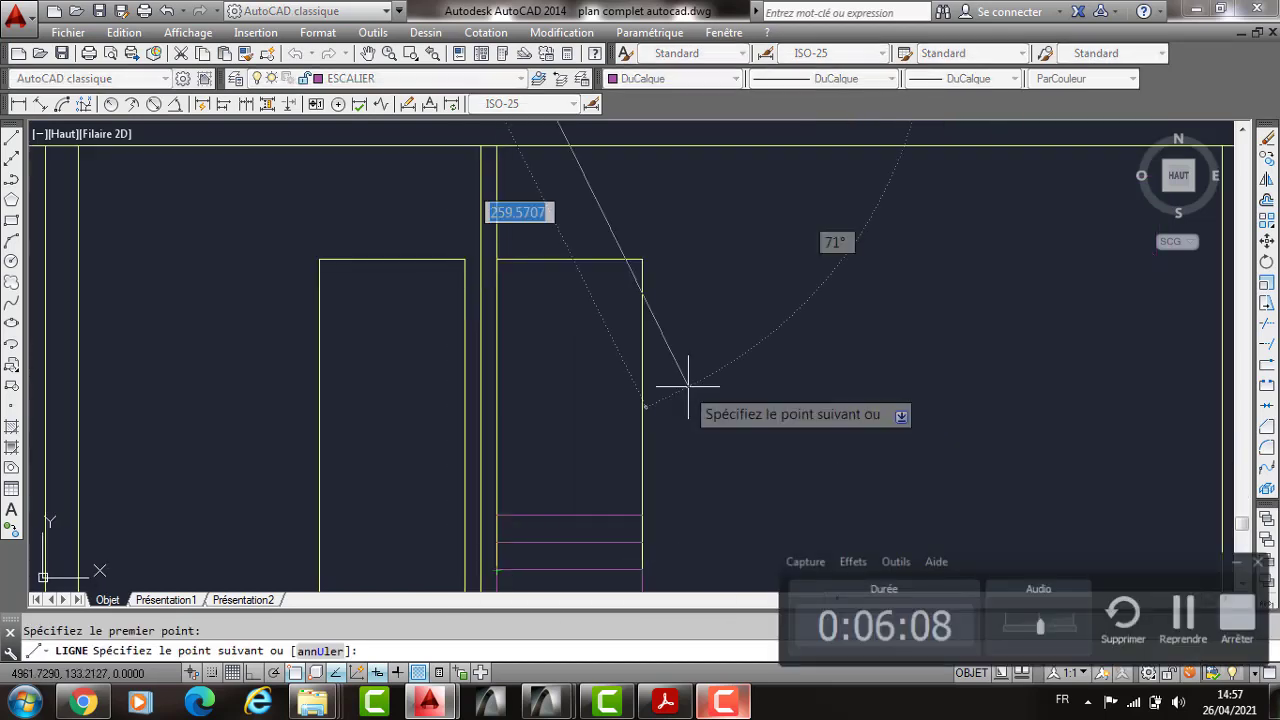
pyautogui.press('F8')
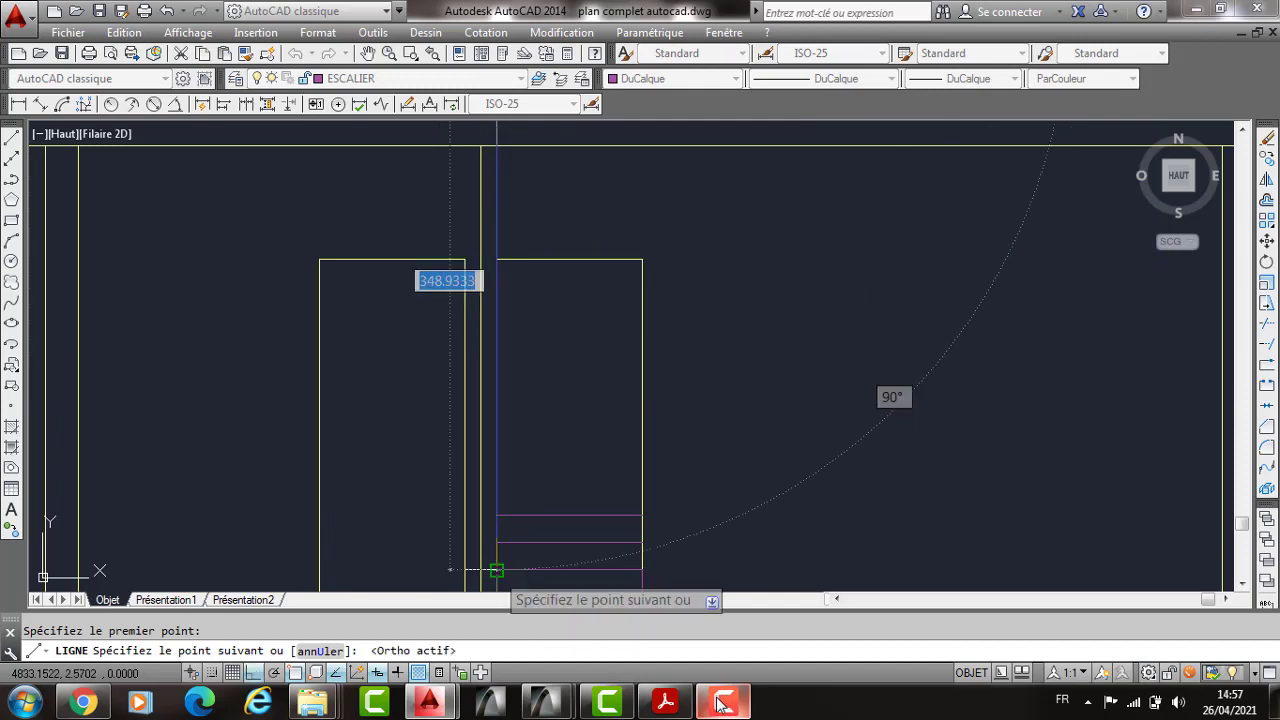
pyautogui.click(722, 703)
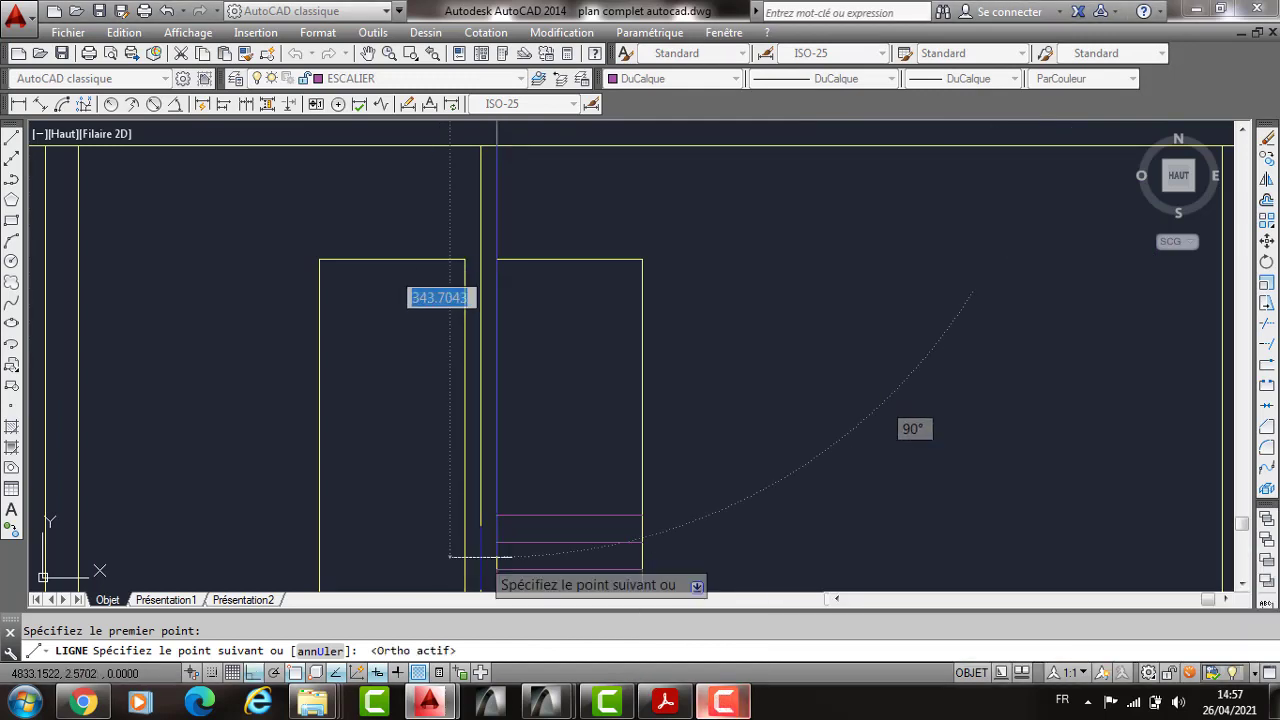
pyautogui.press('Escape')
pyautogui.scroll(-4, 499, 448)
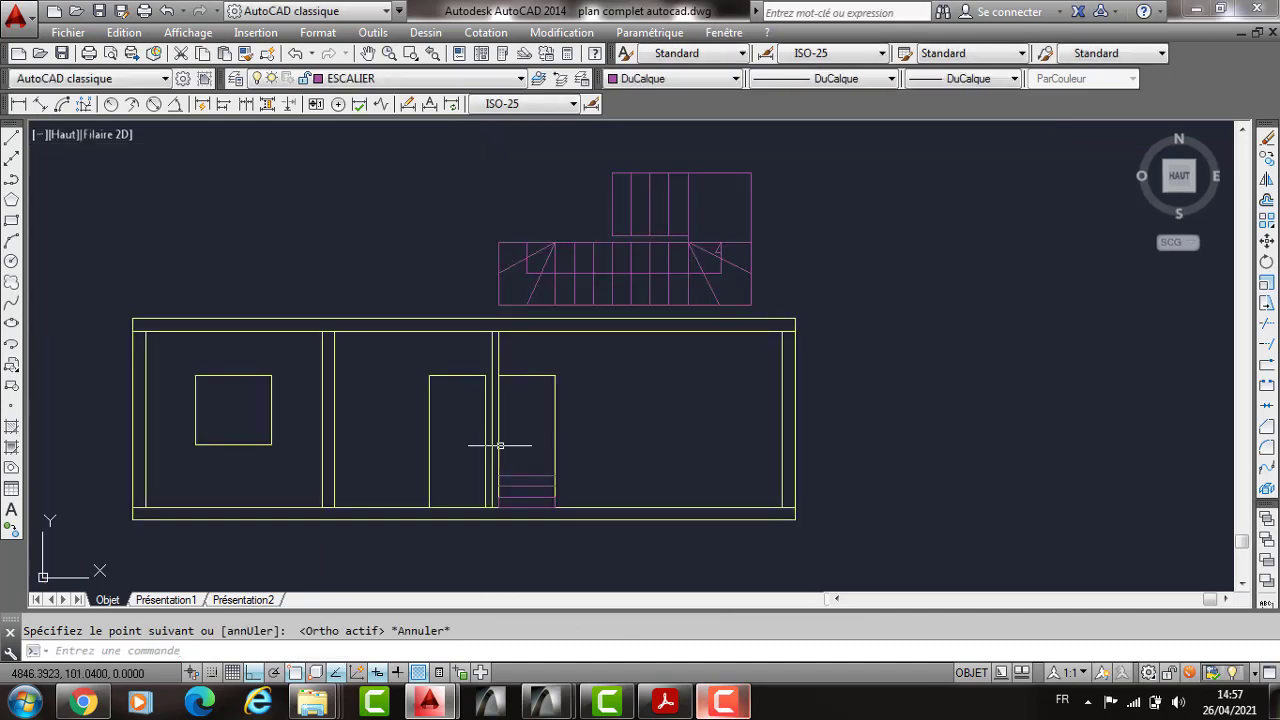
# Step: Draw a vertical line through the middle of the second riser band, aligned with the first winder's lower end in the plan
pyautogui.press('Return')
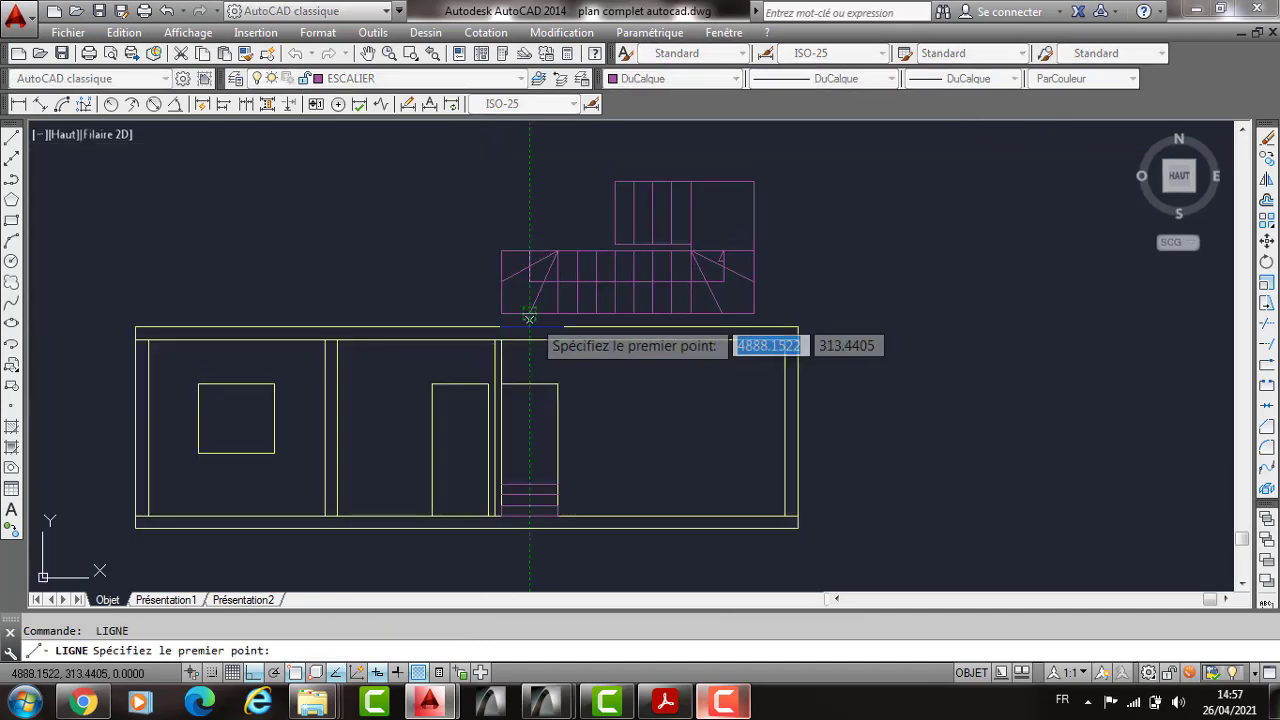
pyautogui.scroll(2, 525, 490)
pyautogui.click(521, 505)
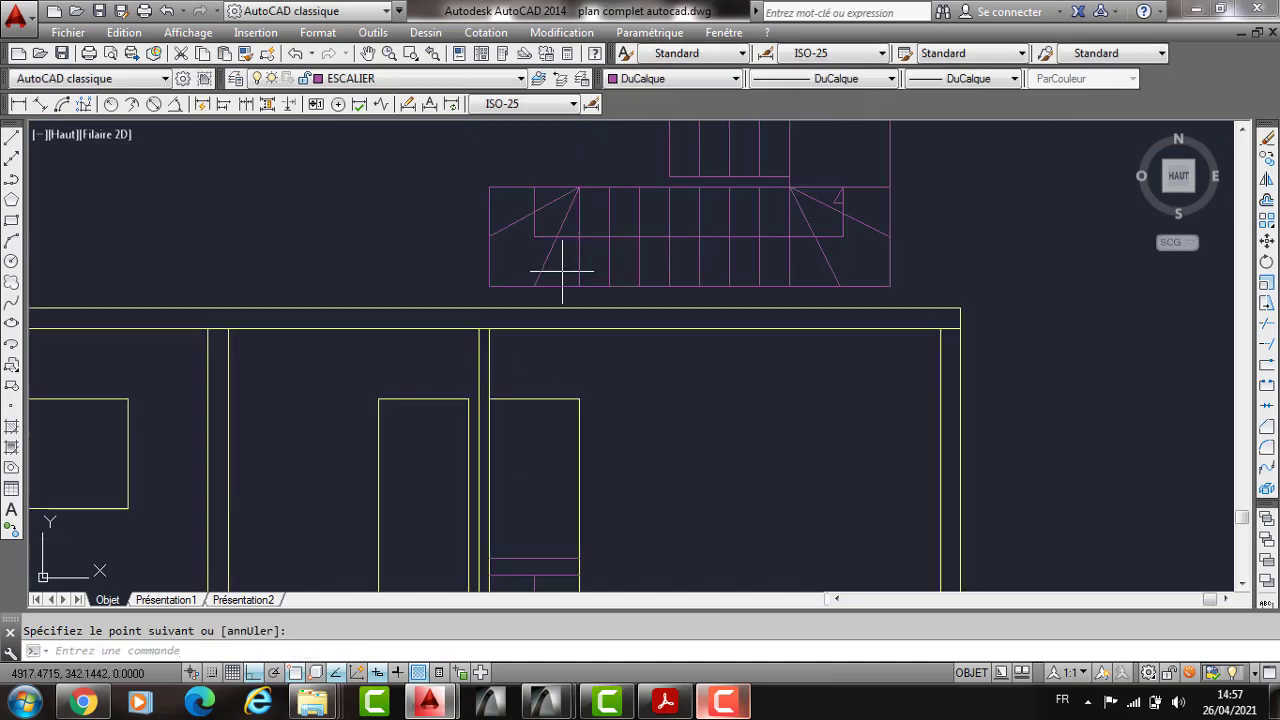
pyautogui.moveTo(519, 552); pyautogui.dragTo(522, 398, button='middle')
pyautogui.scroll(3, 600, 423)
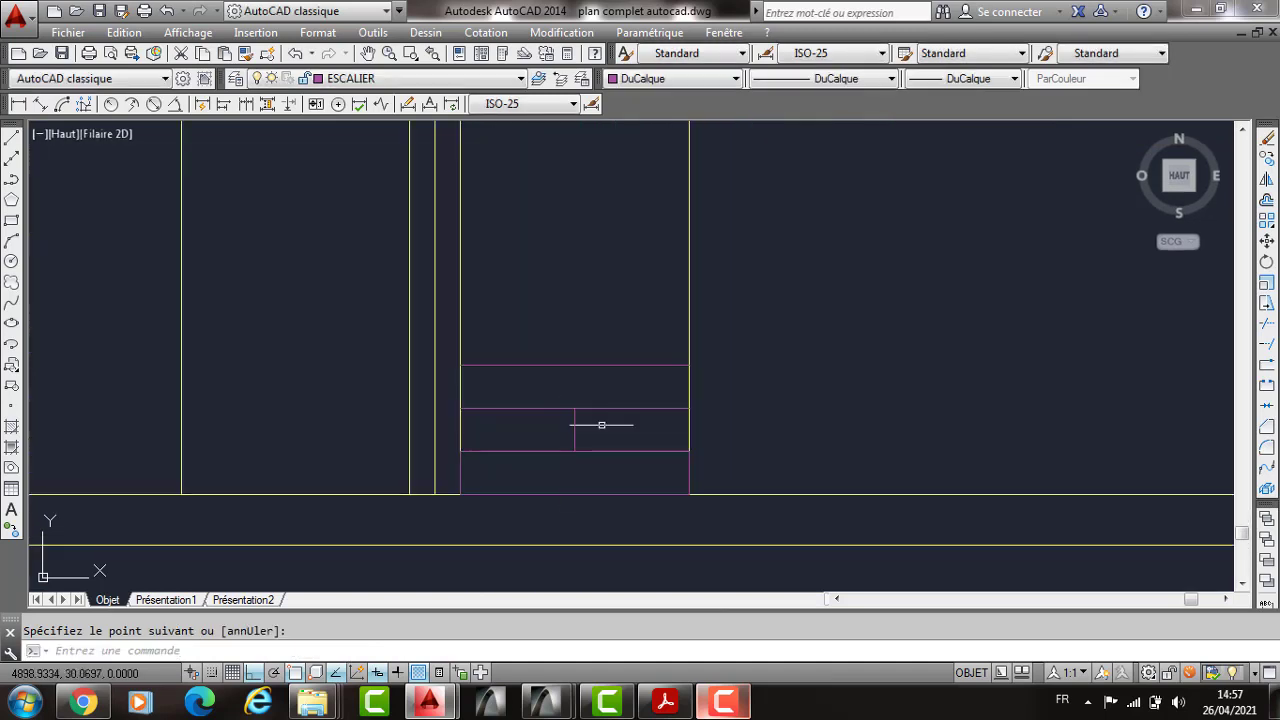
# Step: Draw a 17-high vertical line through the middle of the third riser band, directly above the previous one
pyautogui.scroll(-3, 566, 417)
pyautogui.moveTo(560, 408); pyautogui.dragTo(561, 588, button='middle')
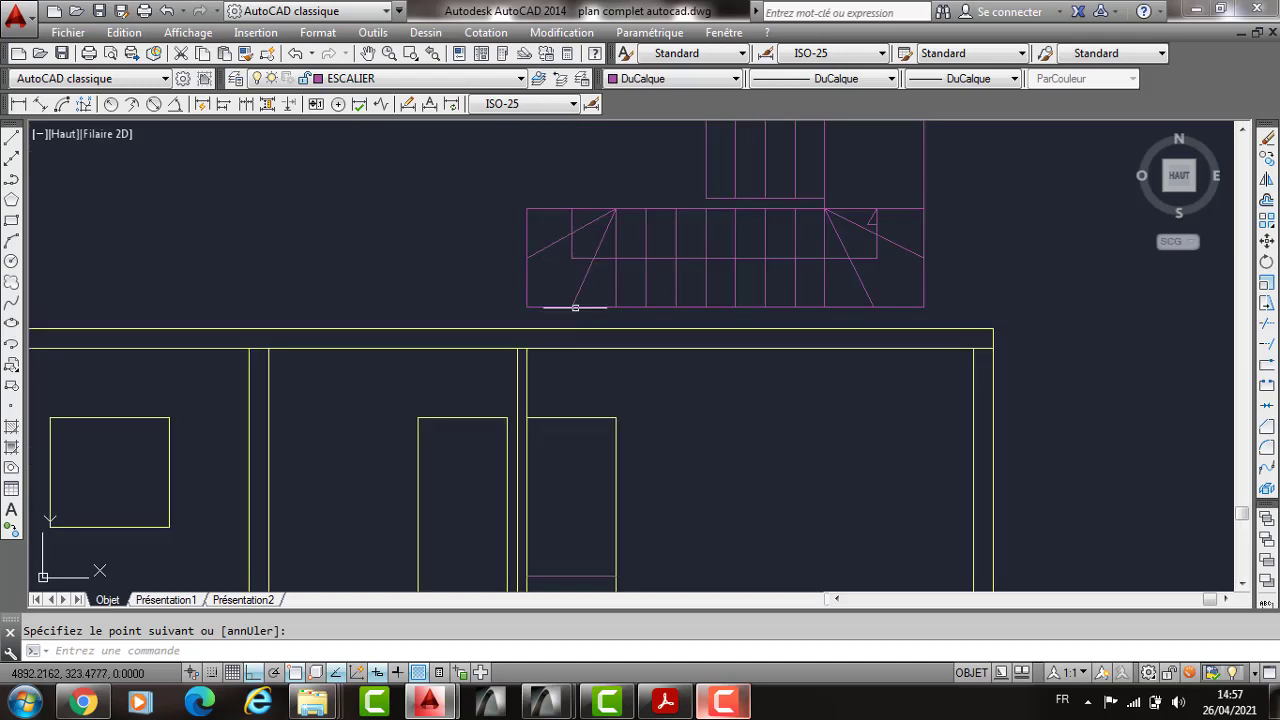
pyautogui.scroll(-2, 560, 322)
pyautogui.scroll(2, 545, 330)
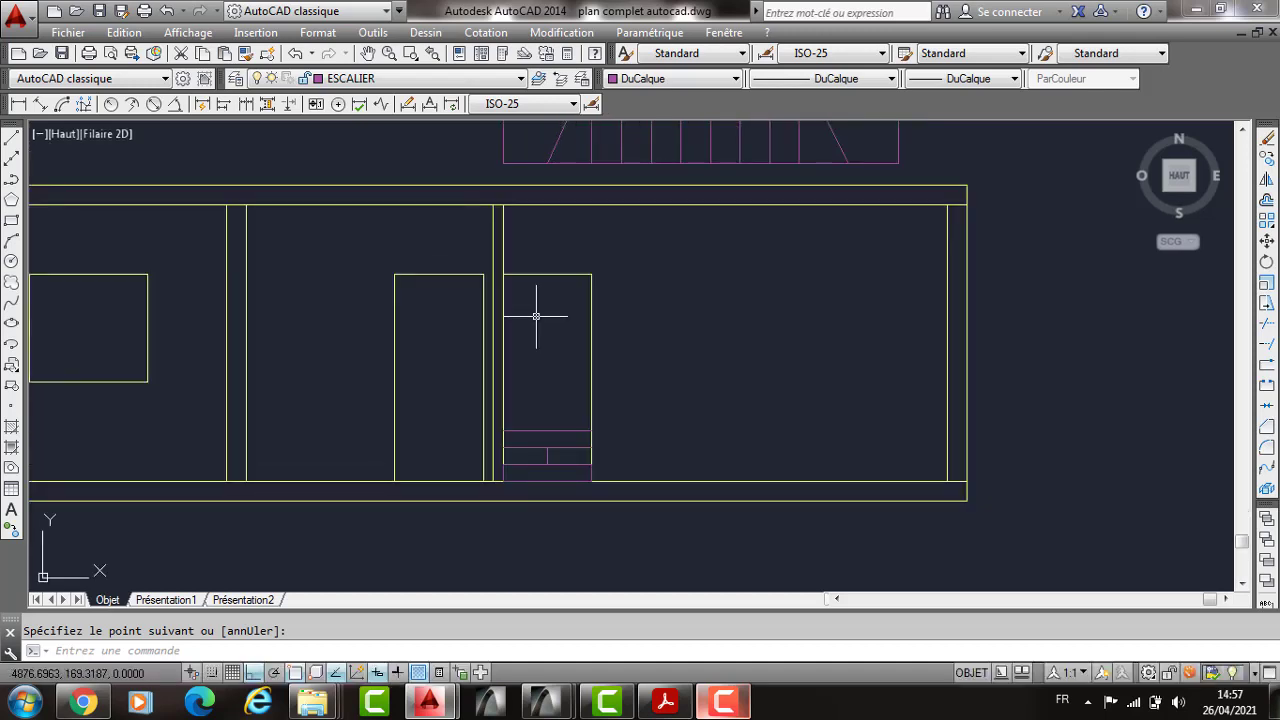
pyautogui.press('Return')
pyautogui.click(547, 438)
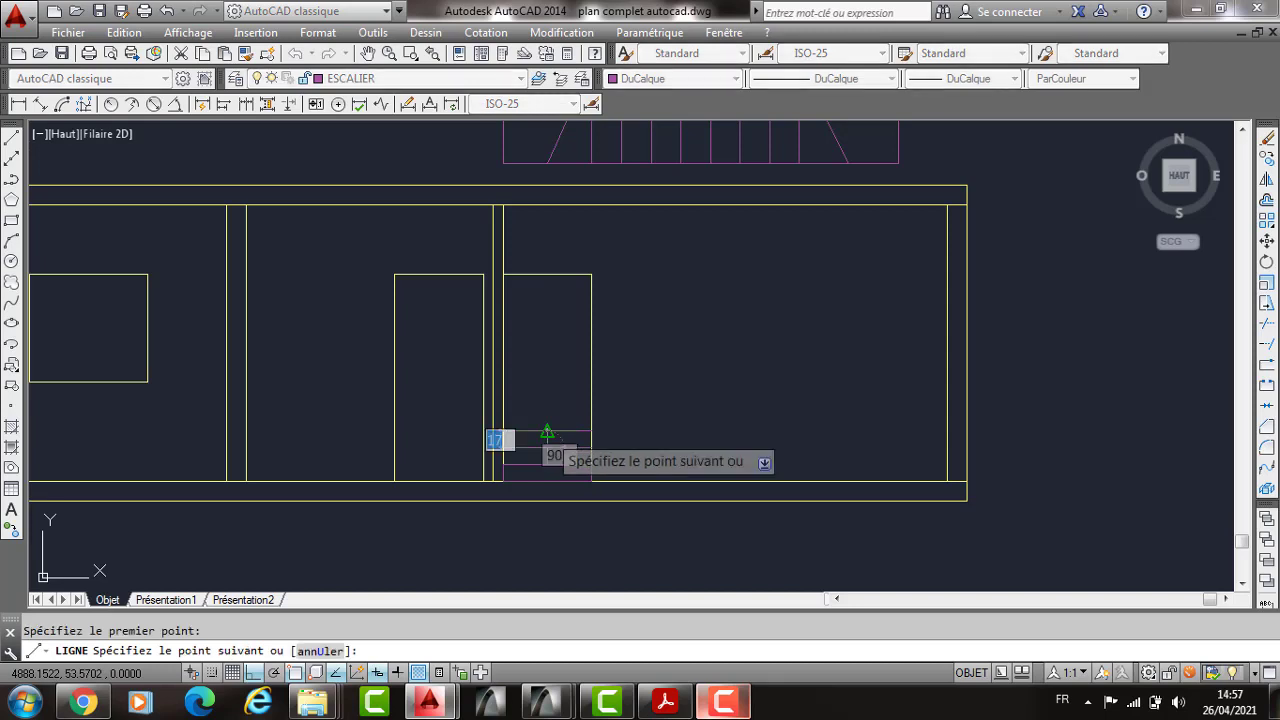
pyautogui.click(547, 431)
pyautogui.press('Return')
# Step: Draw the vertical edge closing the right end of the upper riser bands
pyautogui.press('Return')
pyautogui.click(593, 431)
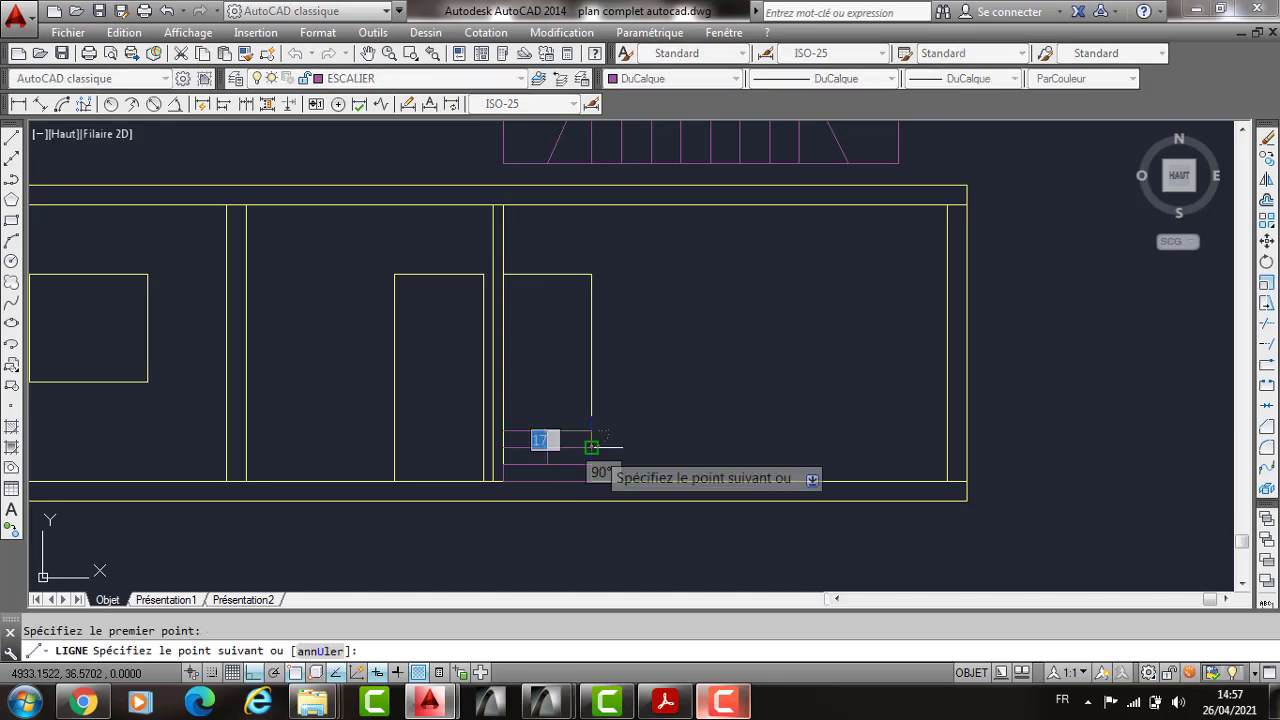
pyautogui.press('Return')
pyautogui.scroll(2, 497, 452)
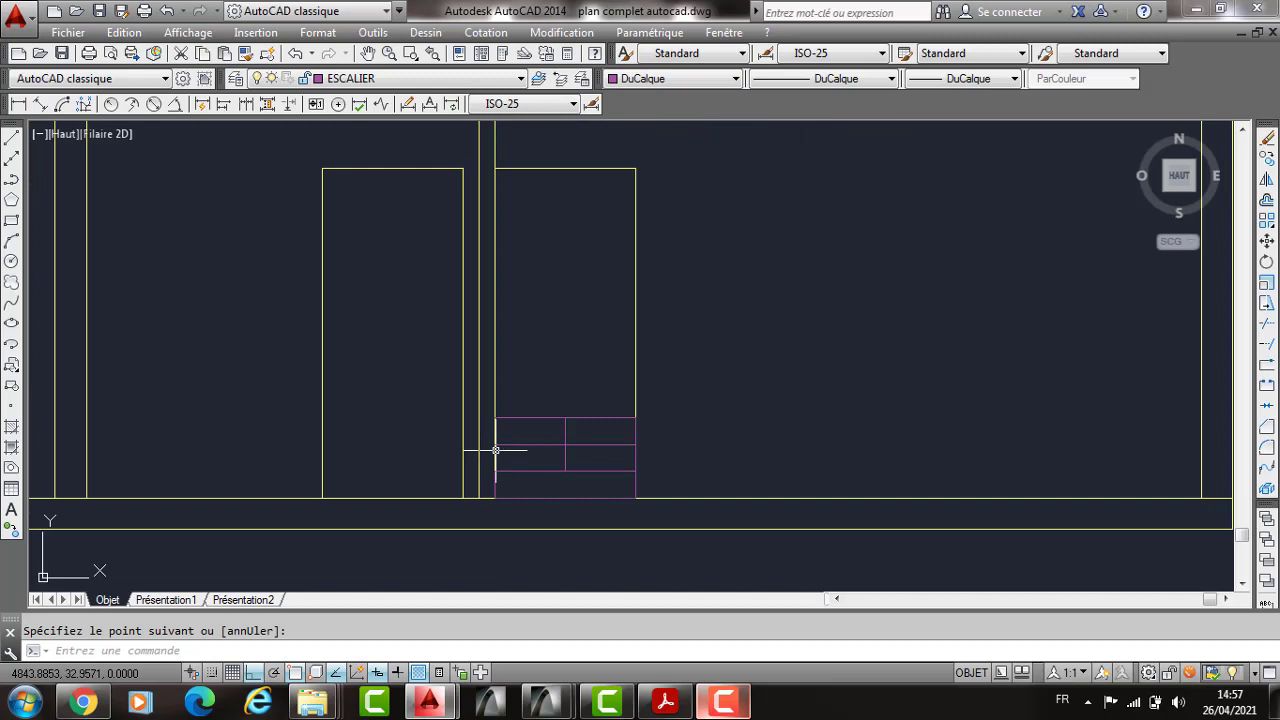
# Step: Trim the left half of the uppermost riser line back to the middle vertical
pyautogui.scroll(2, 495, 451)
pyautogui.write('AJ')
pyautogui.press('Return')
pyautogui.press('Return')
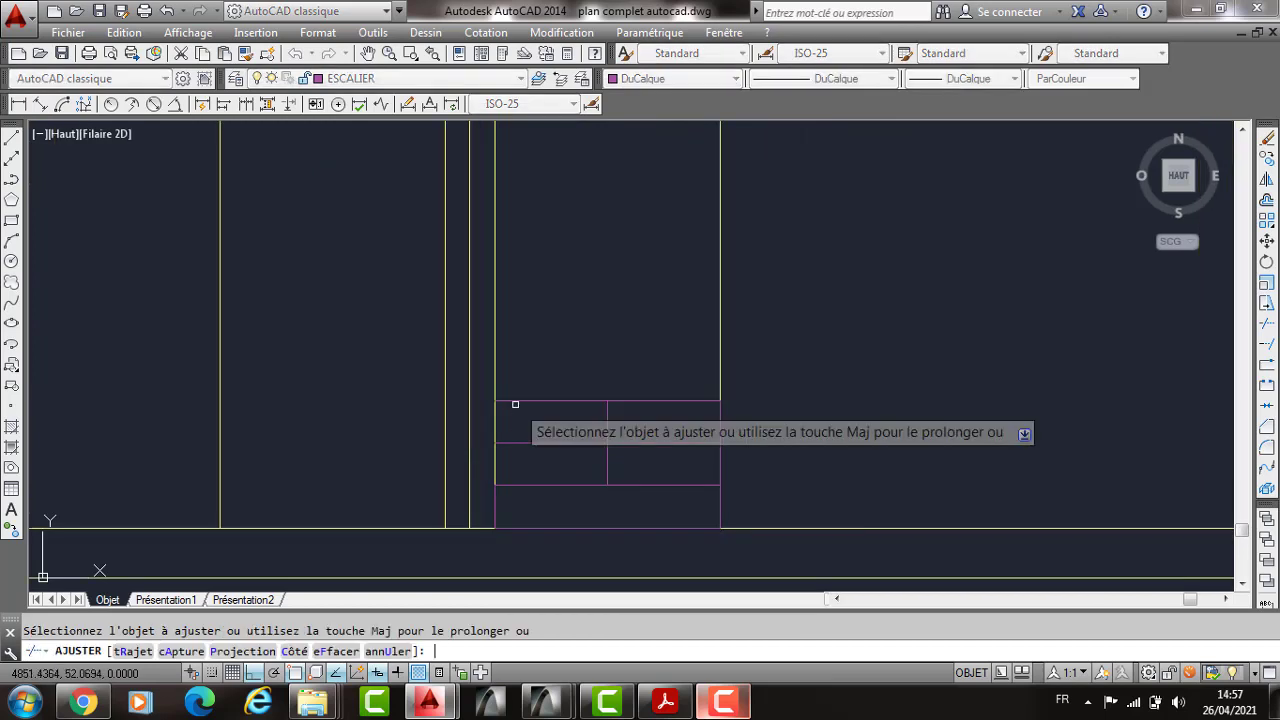
pyautogui.click(518, 401)
# Step: Draw the vertical edge closing the left end of the second riser band along the partition
pyautogui.write('L')
pyautogui.press('Return')
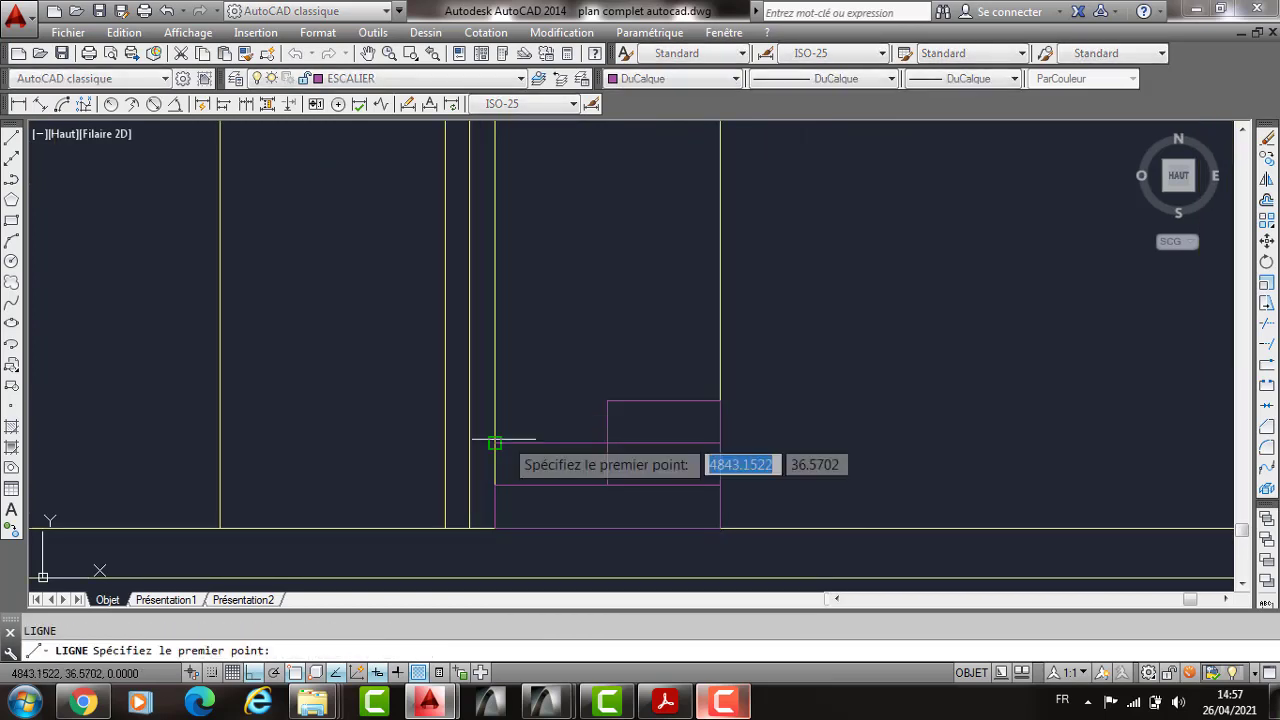
pyautogui.click(495, 441)
pyautogui.click(495, 486)
pyautogui.press('Return')
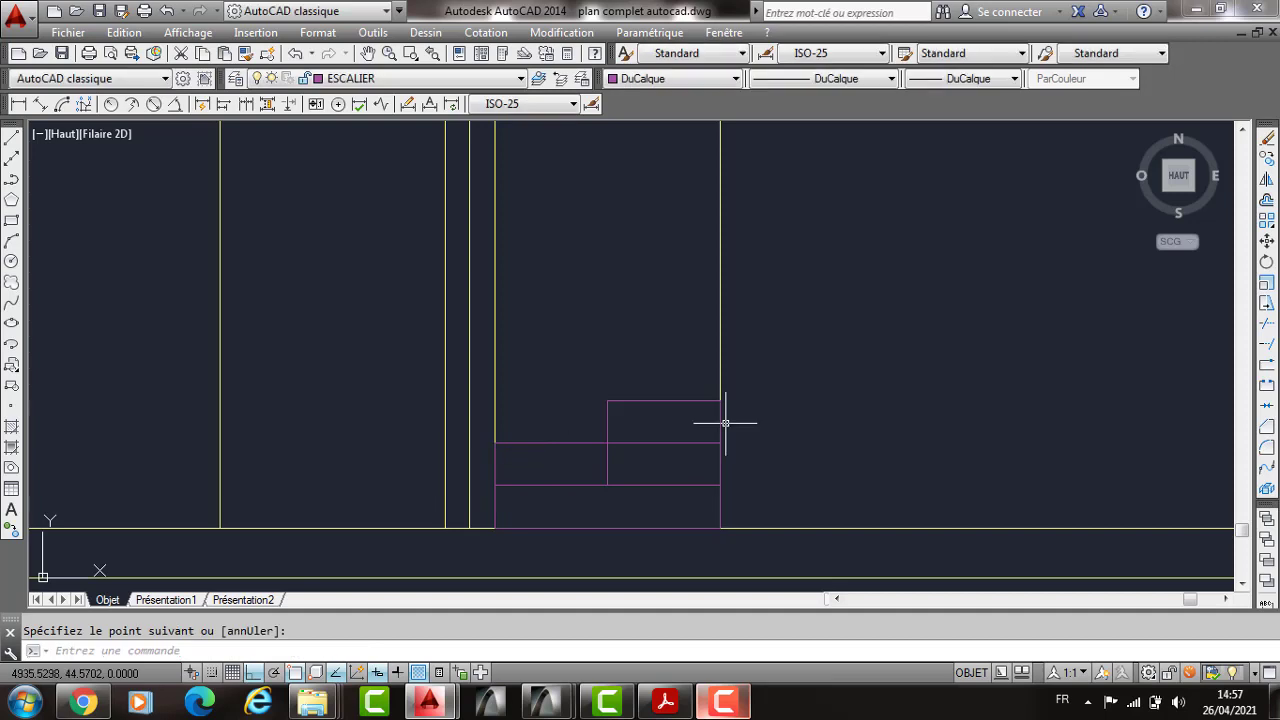
# Step: Draw the next step from the third riser's upper-right corner: 17 up and 30 to the right
pyautogui.moveTo(725, 423); pyautogui.dragTo(574, 444, button='middle')
pyautogui.press('Return')
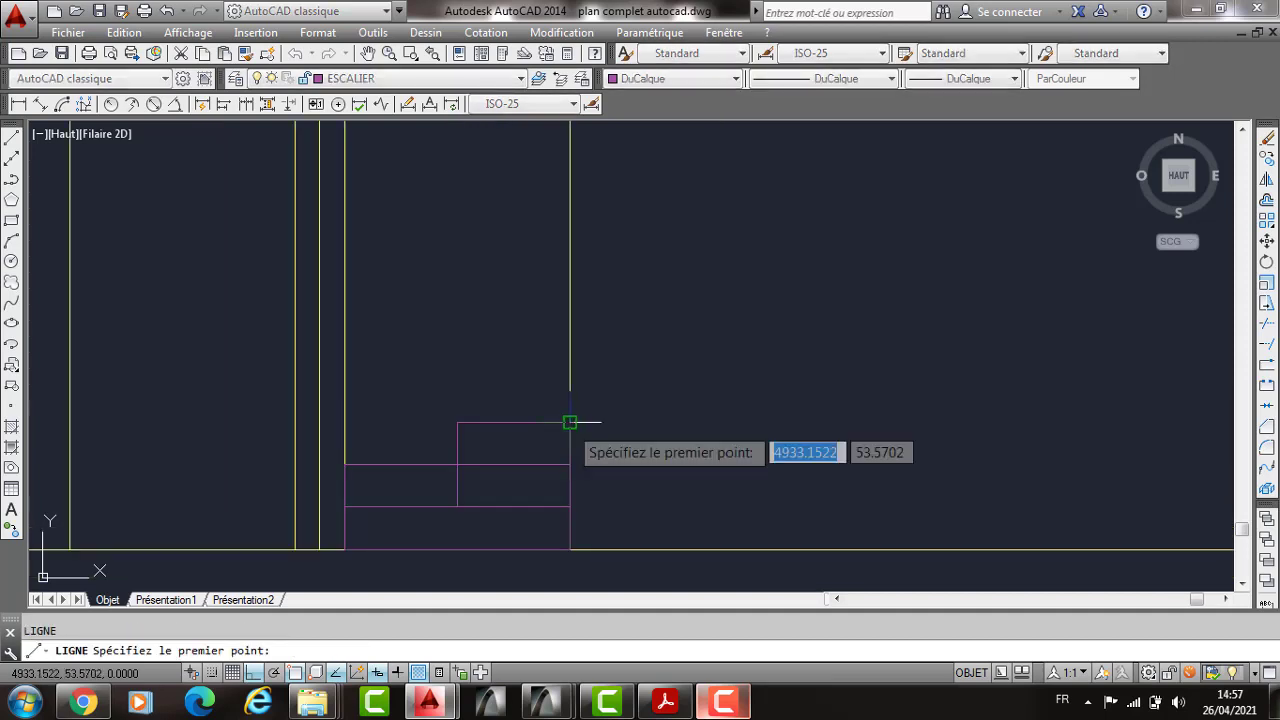
pyautogui.click(569, 423)
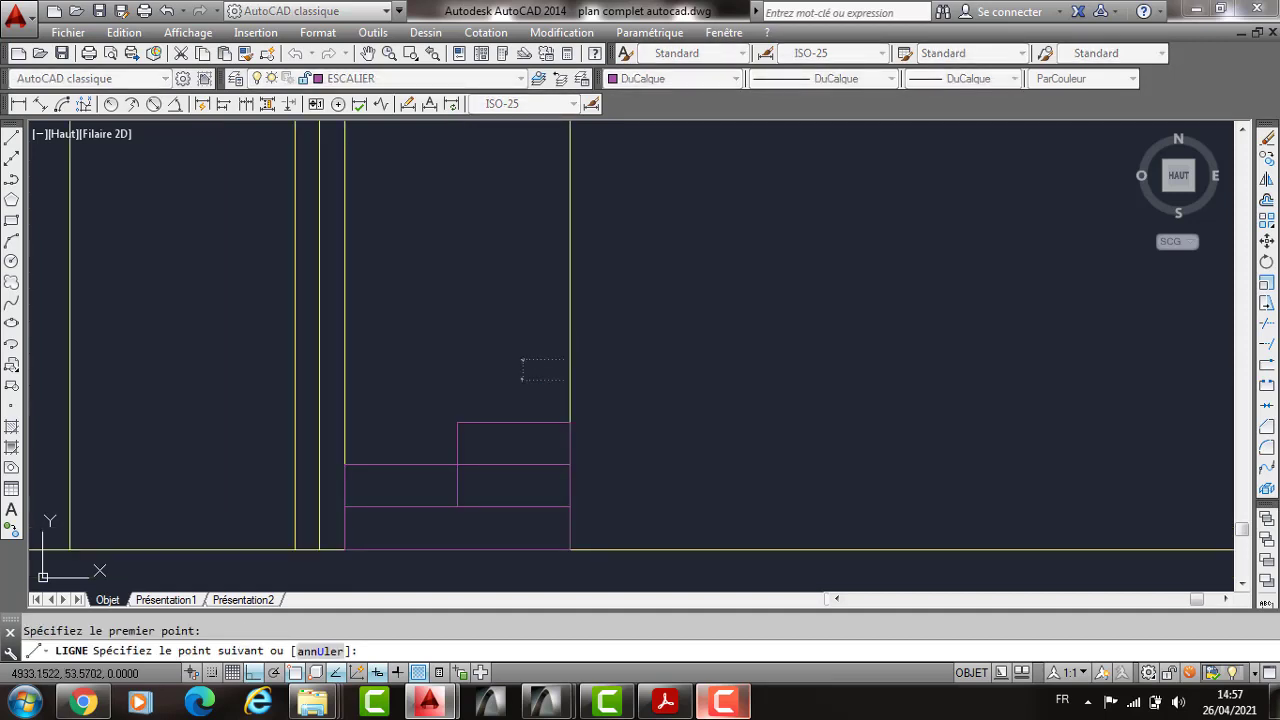
pyautogui.write('17')
pyautogui.press('Return')
pyautogui.write('3')
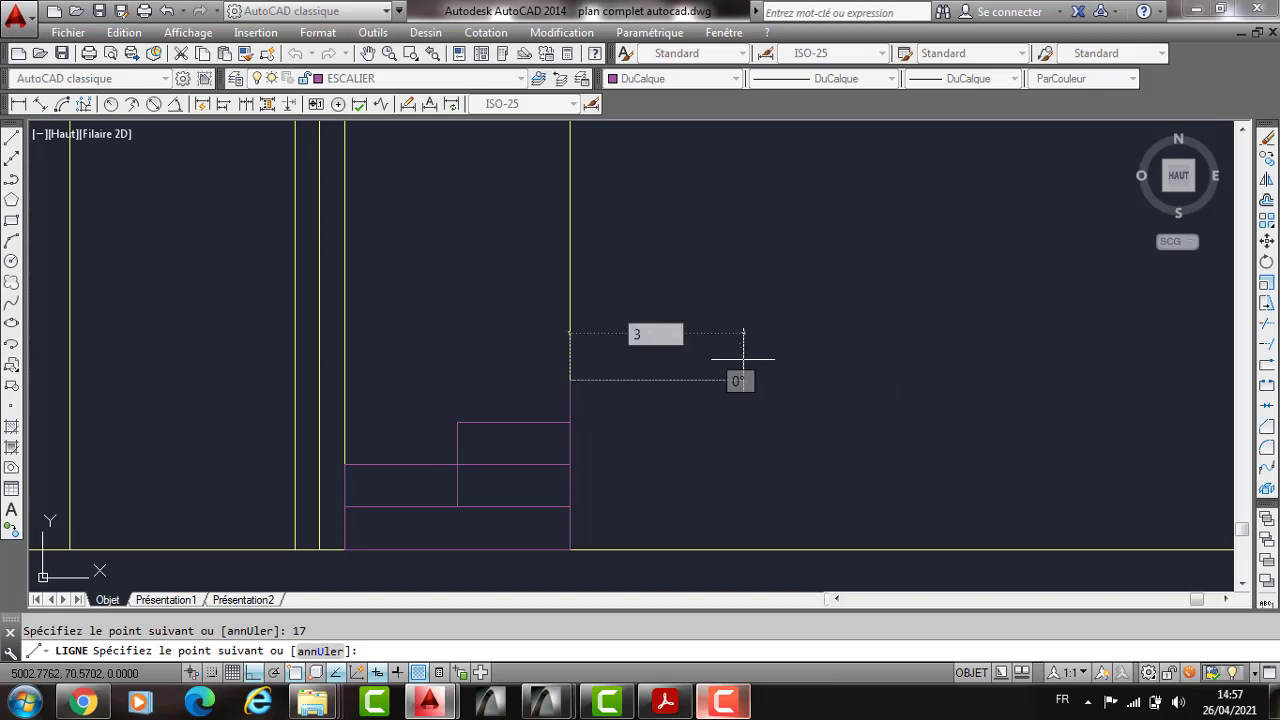
pyautogui.write('0')
pyautogui.press('Return')
pyautogui.press('Return')
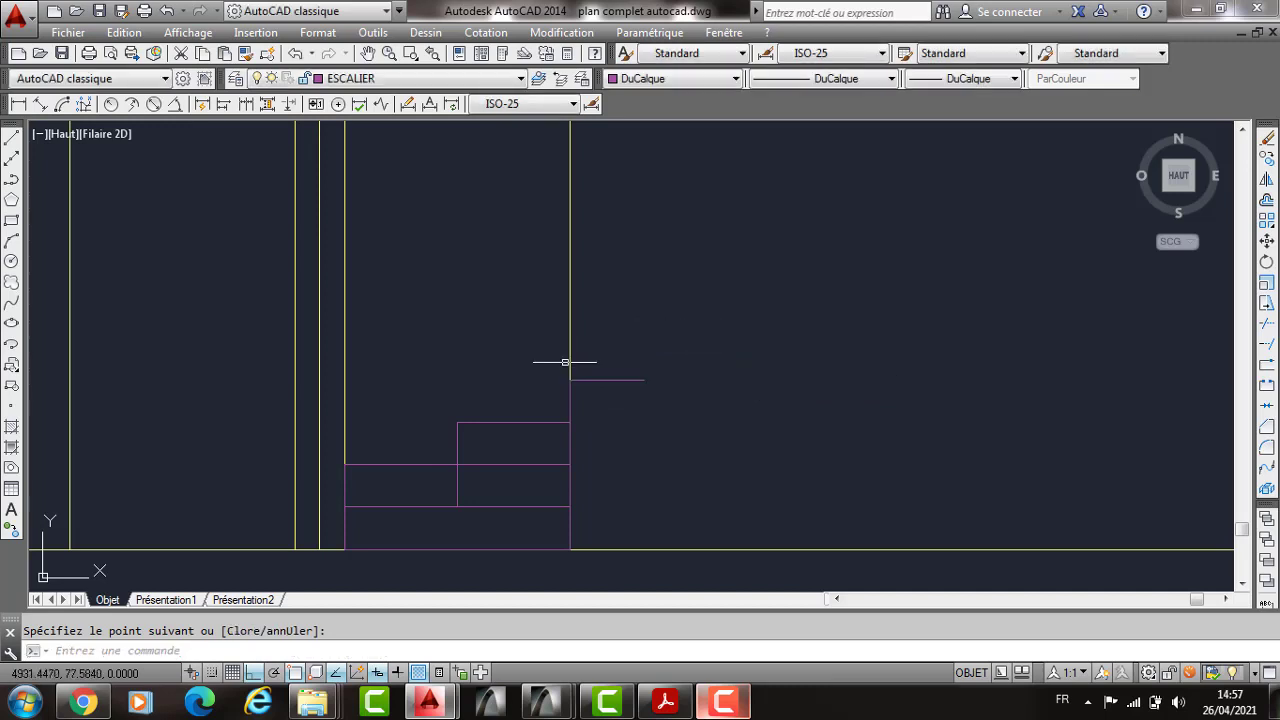
# Step: Copy the 17-by-30 step seven times end to end, each from the previous tread's end, to form the straight flight
pyautogui.click(690, 436)
pyautogui.write('C')
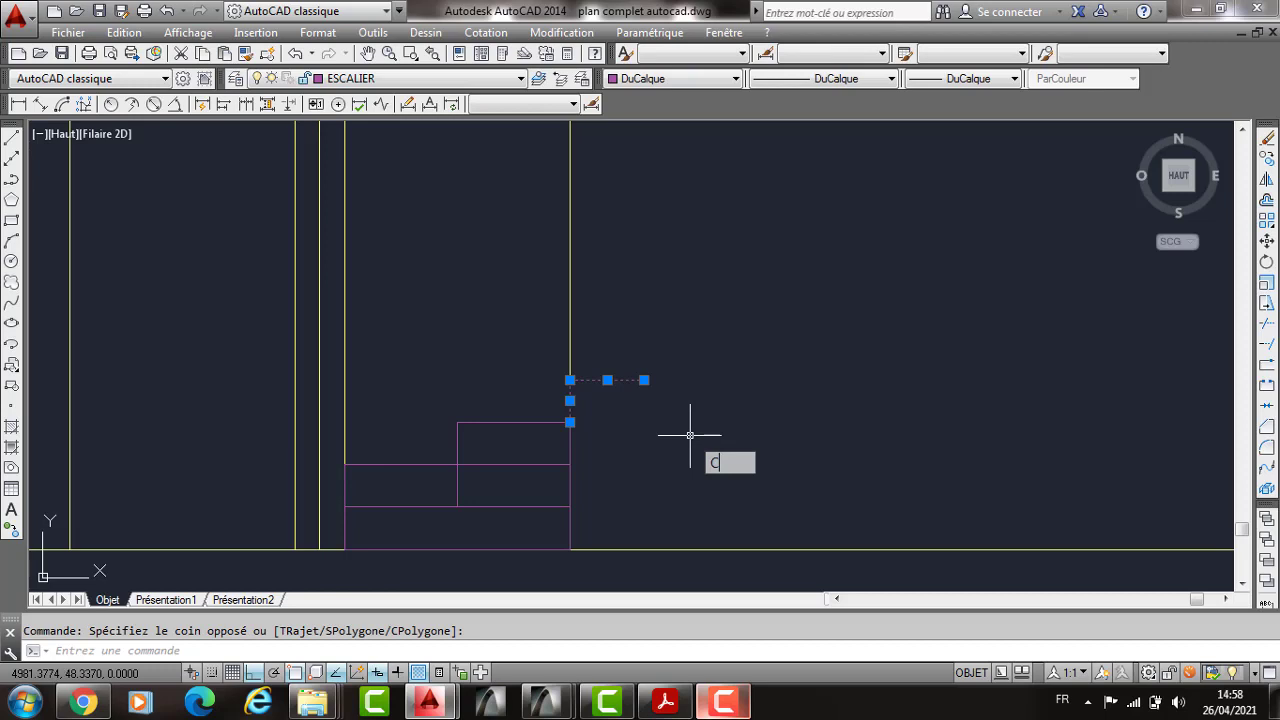
pyautogui.write('OP')
pyautogui.press('Return')
pyautogui.click(570, 423)
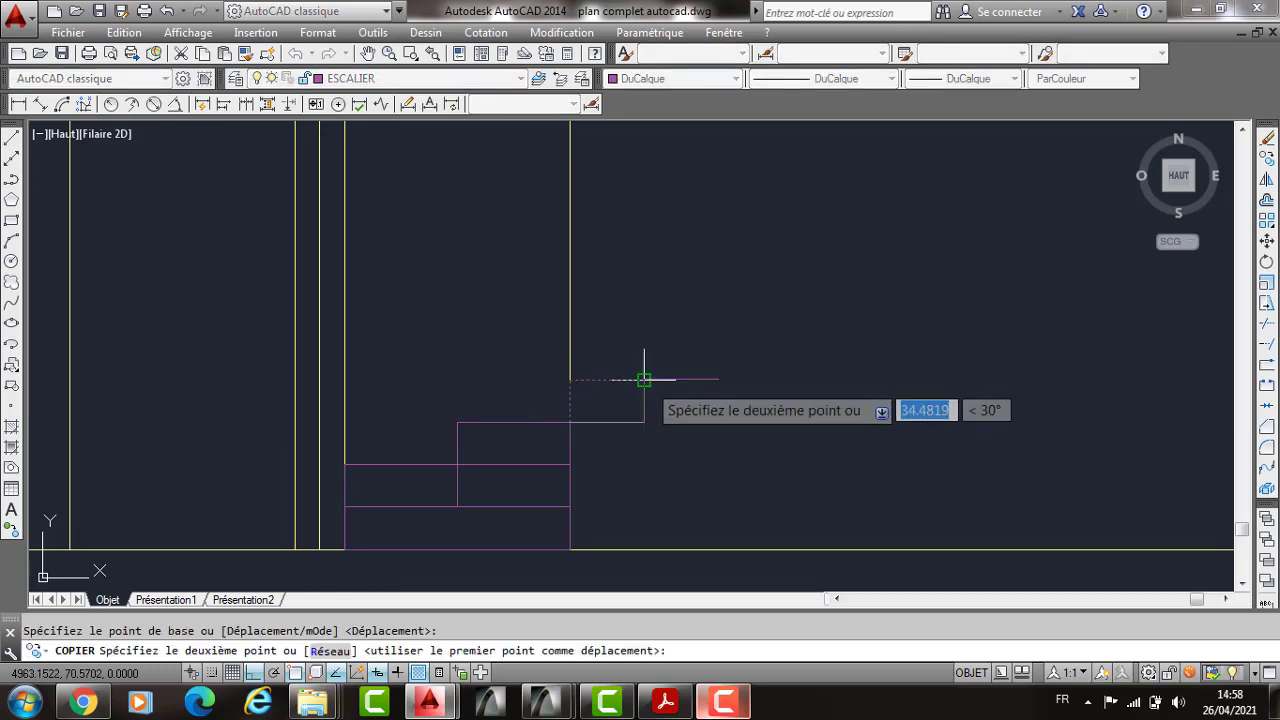
pyautogui.click(644, 380)
pyautogui.click(720, 357)
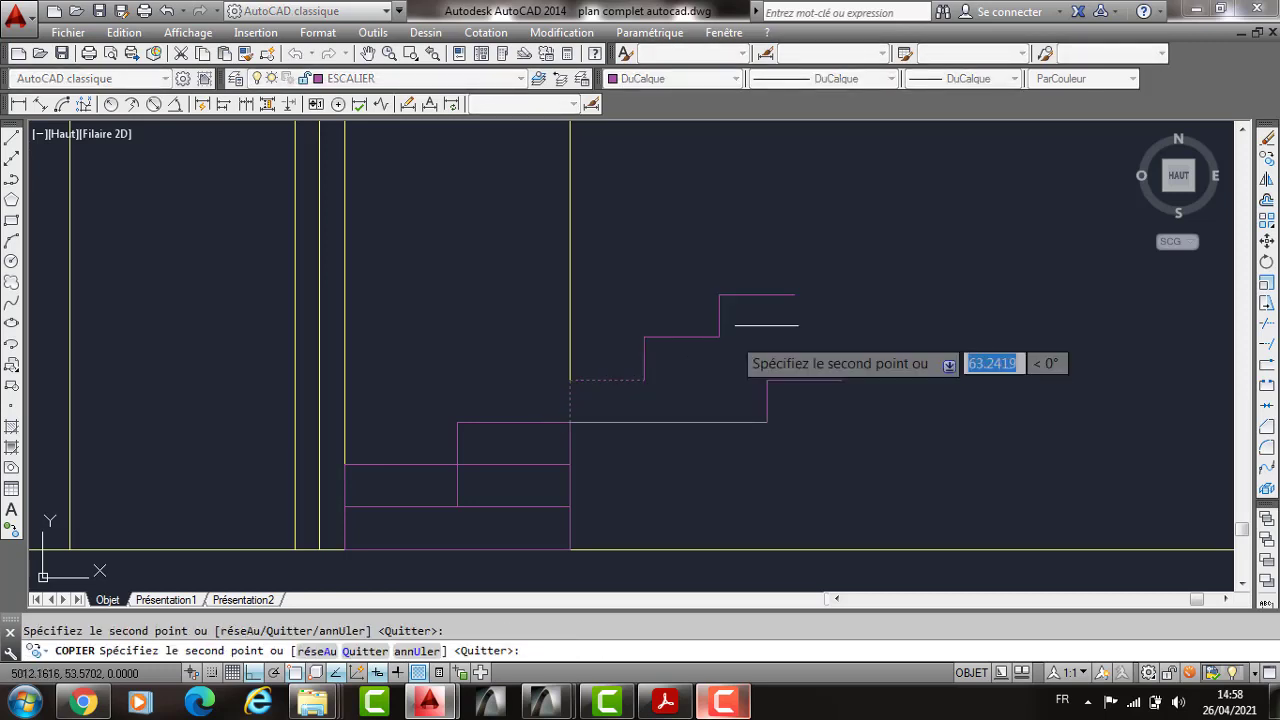
pyautogui.click(794, 295)
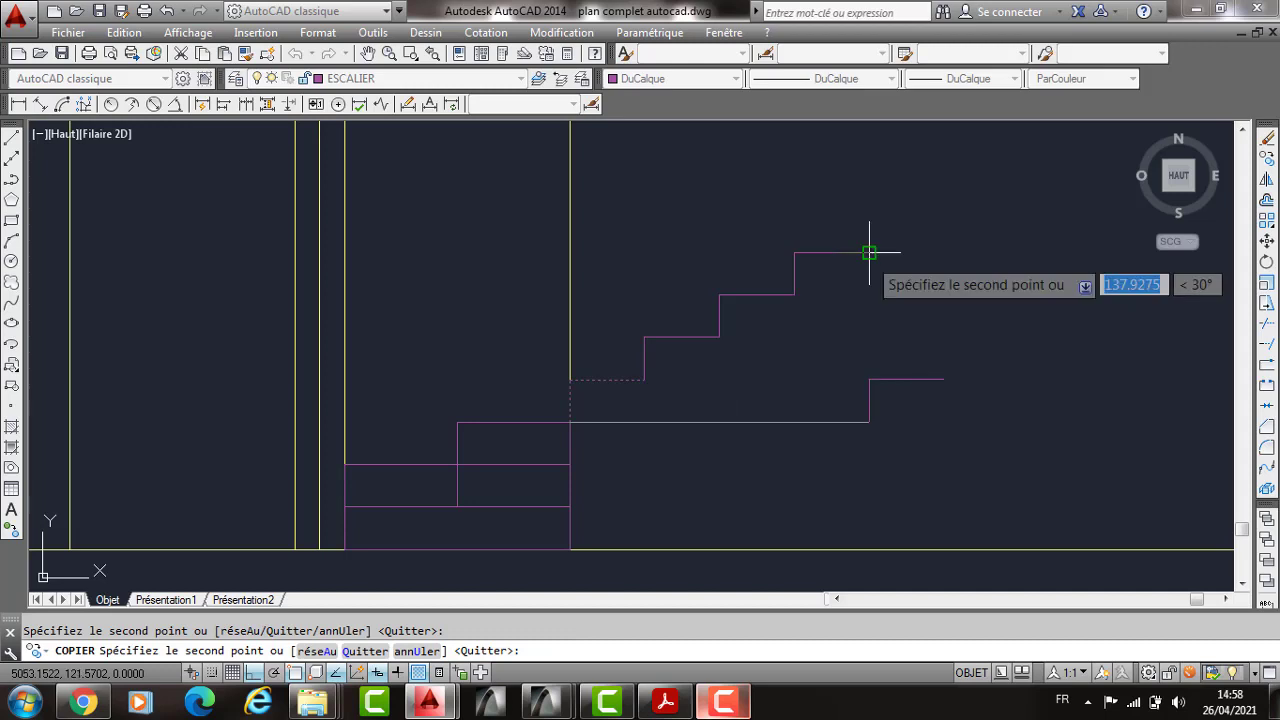
pyautogui.click(869, 253)
pyautogui.click(944, 211)
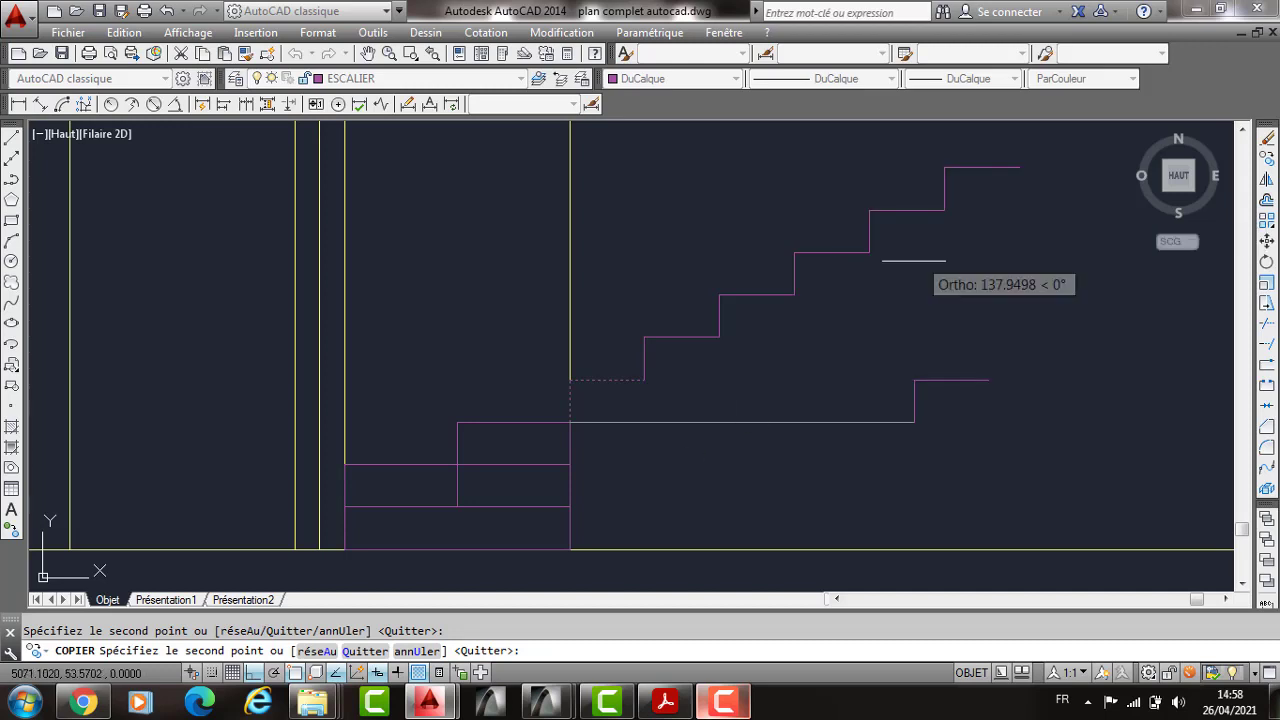
pyautogui.moveTo(913, 260); pyautogui.dragTo(765, 365, button='middle')
pyautogui.click(757, 368)
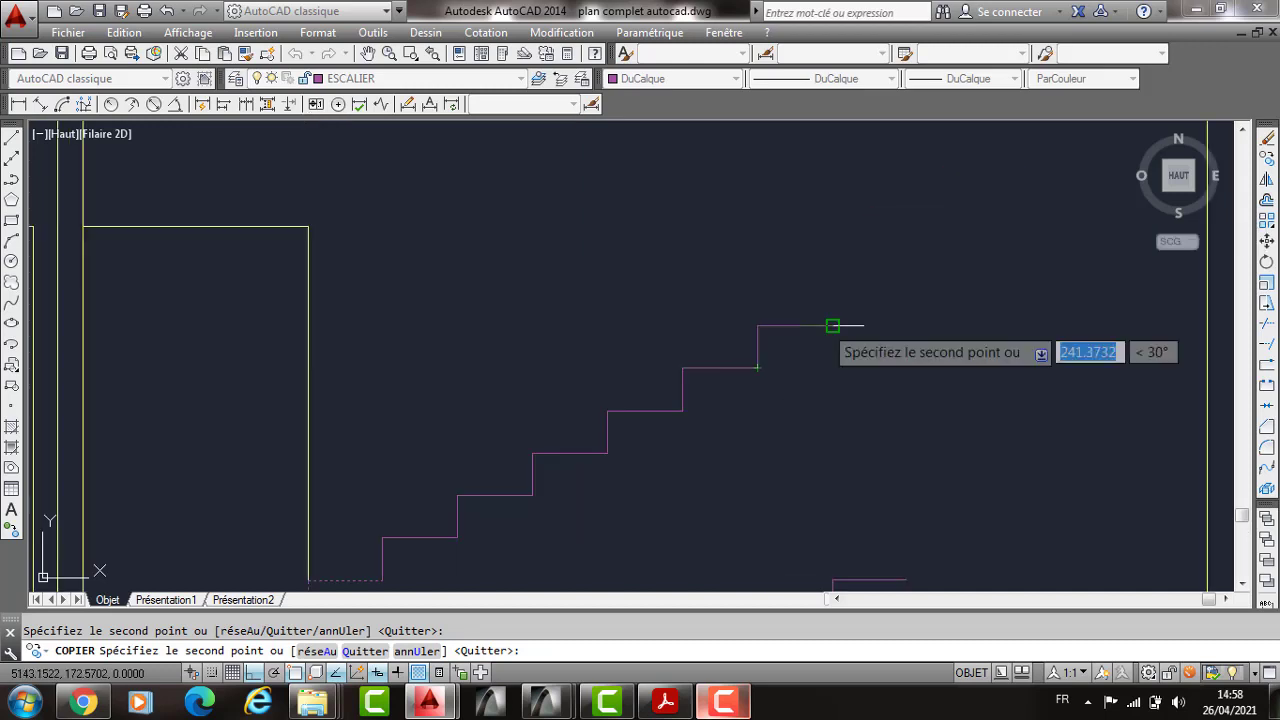
pyautogui.click(833, 326)
pyautogui.scroll(-4, 840, 320)
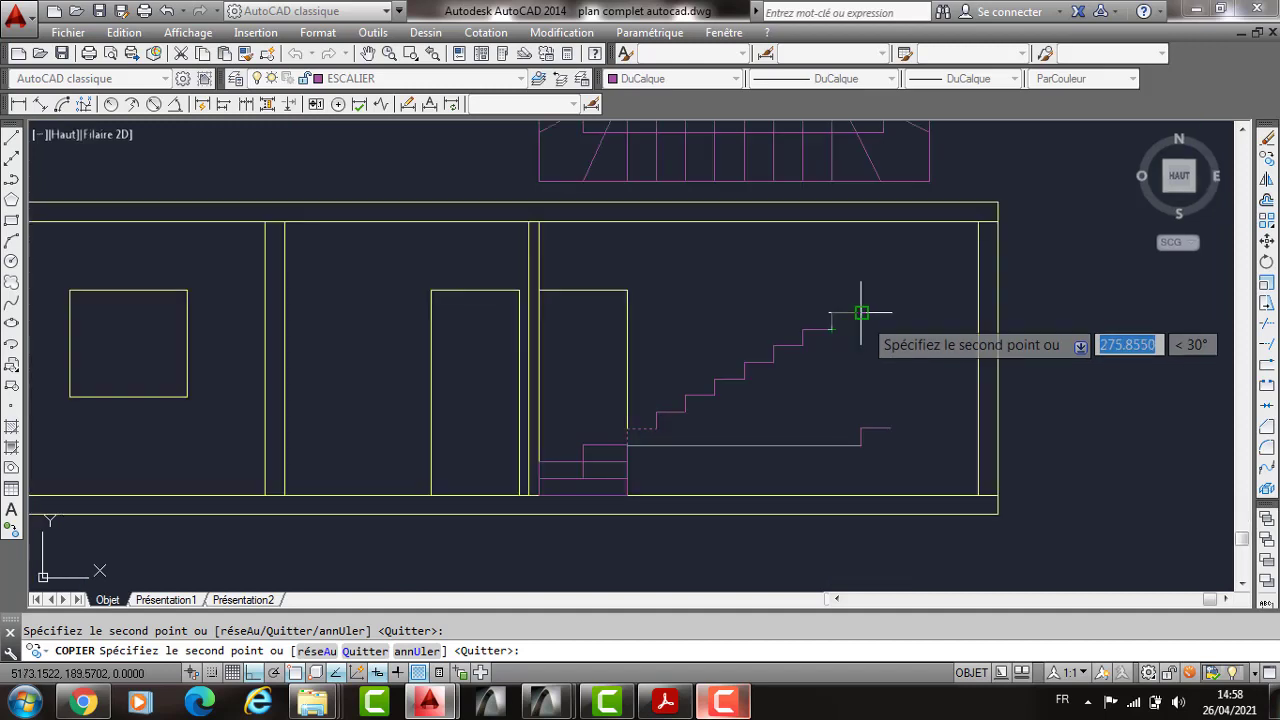
pyautogui.scroll(-4, 860, 313)
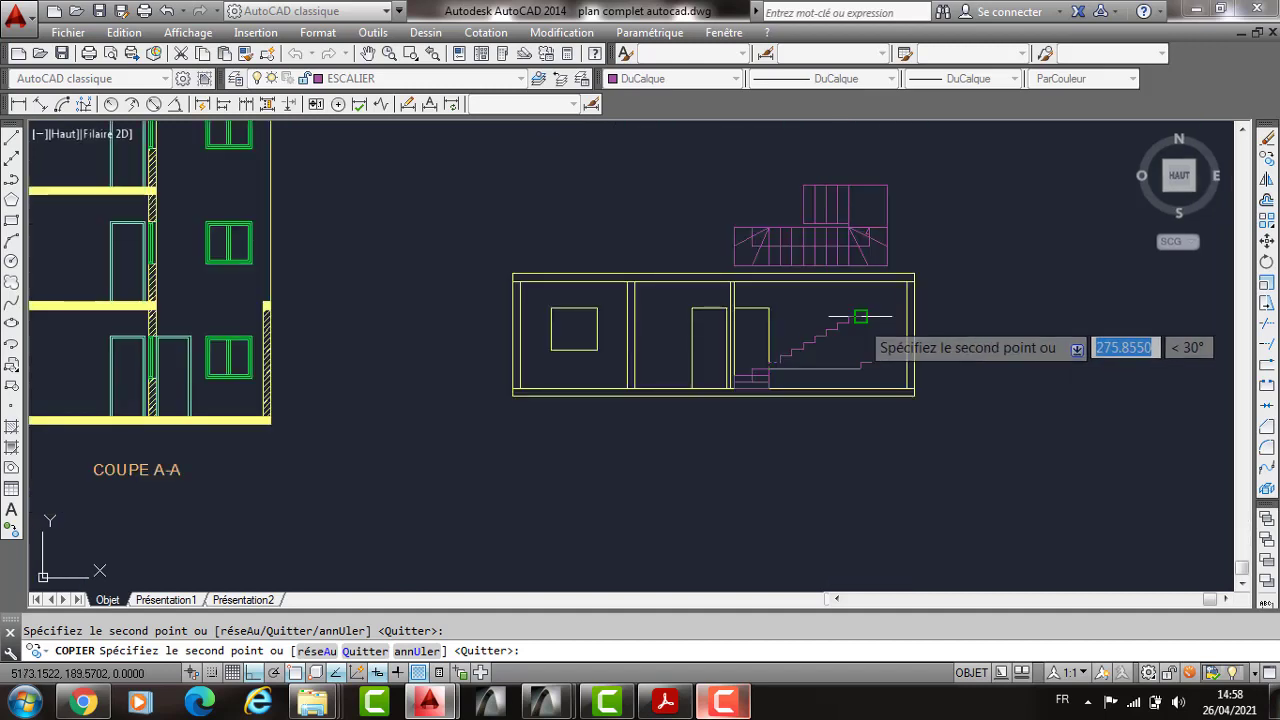
pyautogui.scroll(3, 860, 317)
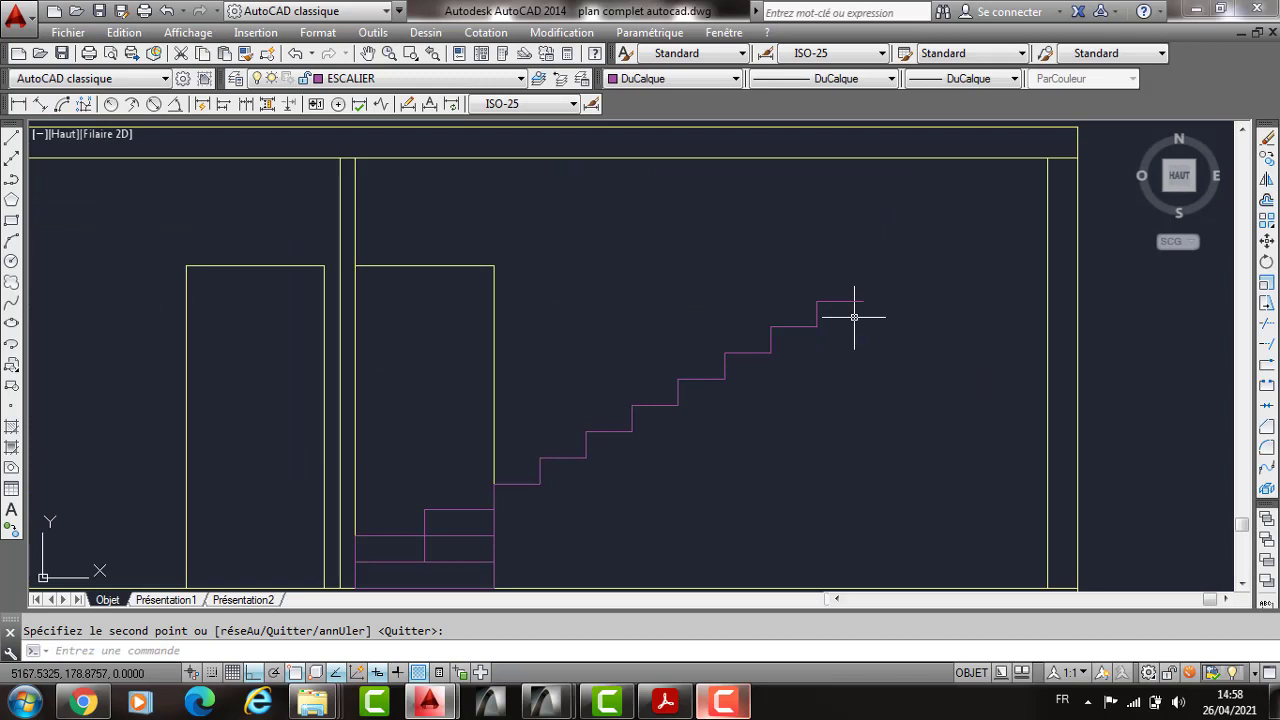
# Step: Move the section's right end wall, both vertical lines, 50 to the left
pyautogui.scroll(-2, 854, 317)
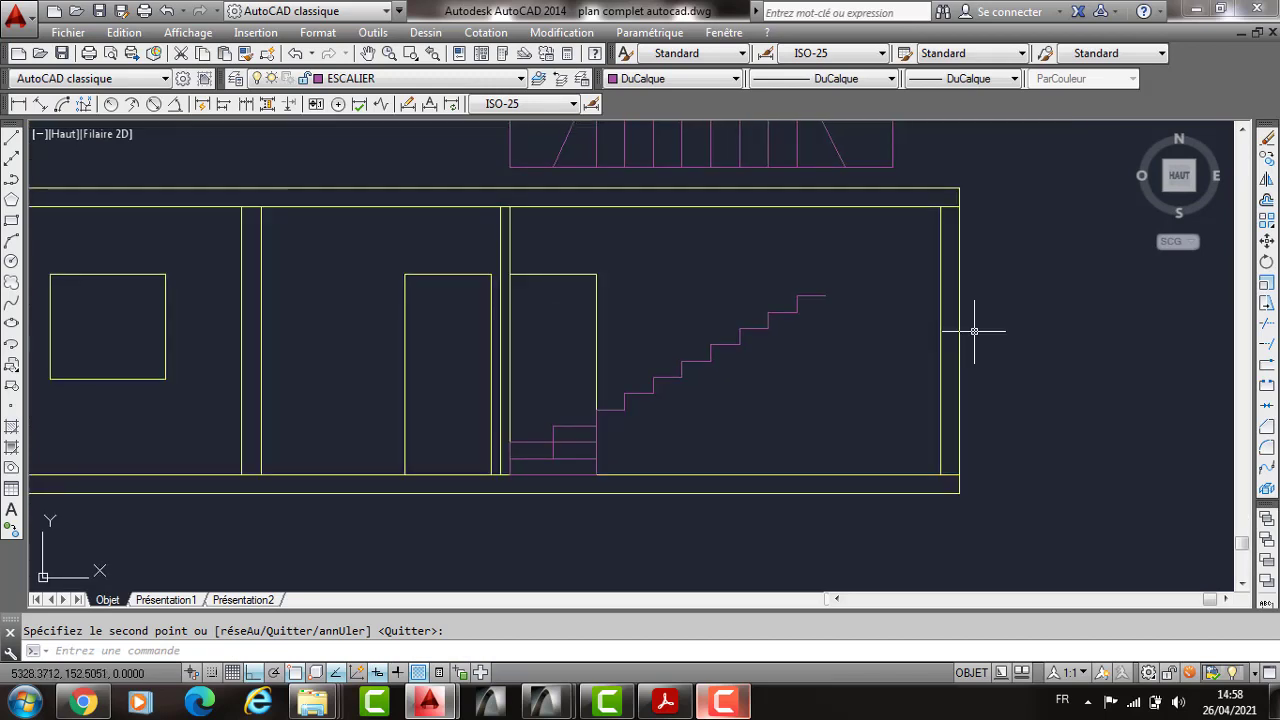
pyautogui.click(925, 347)
pyautogui.write('D')
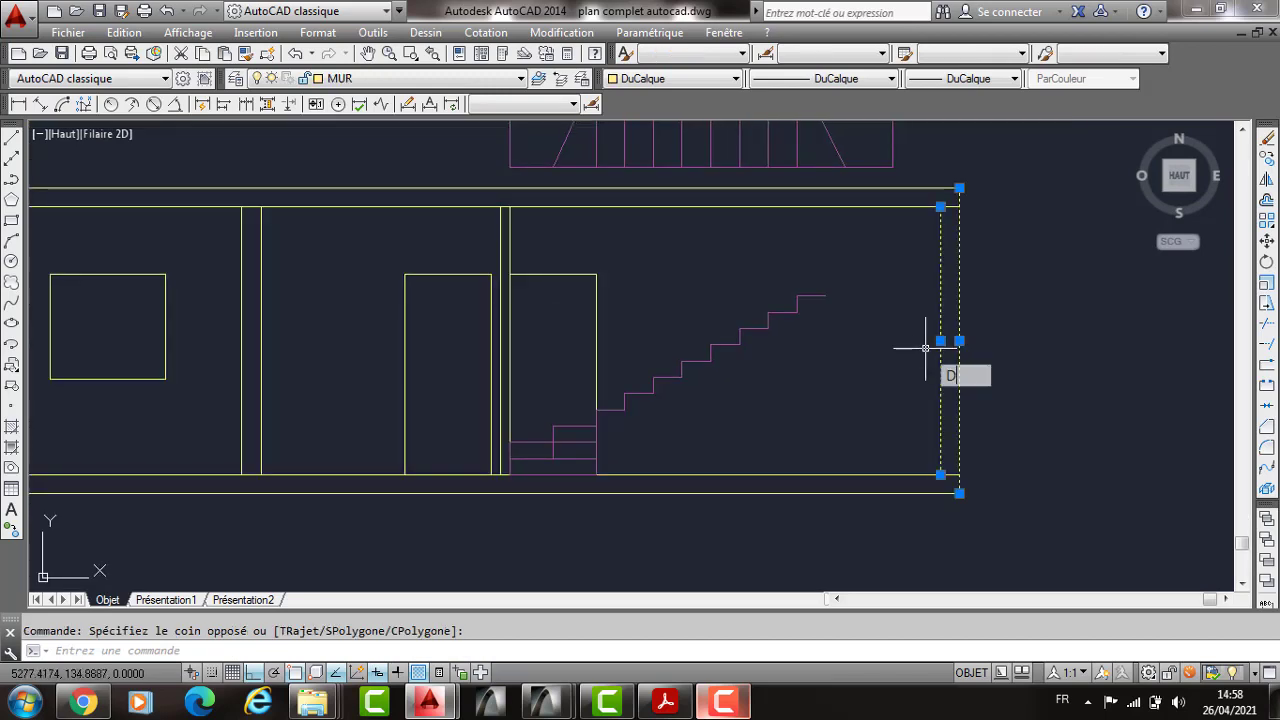
pyautogui.press('Return')
pyautogui.click(940, 474)
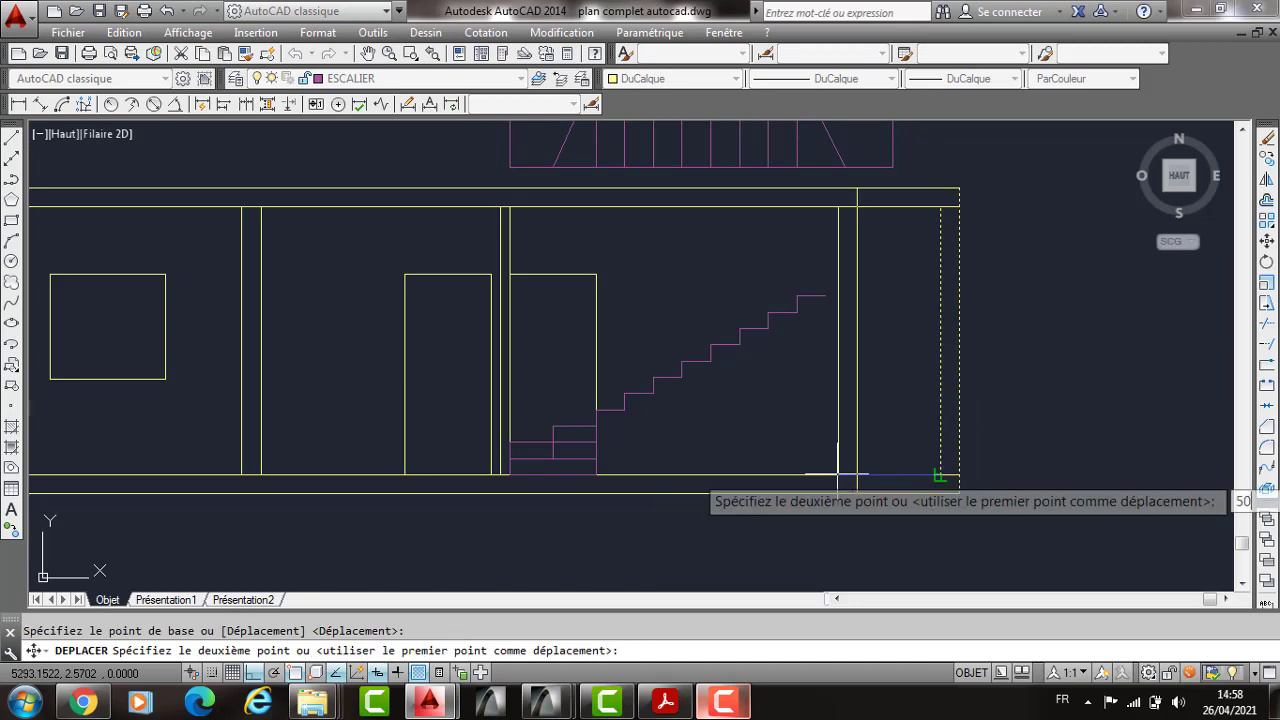
pyautogui.press('Return')
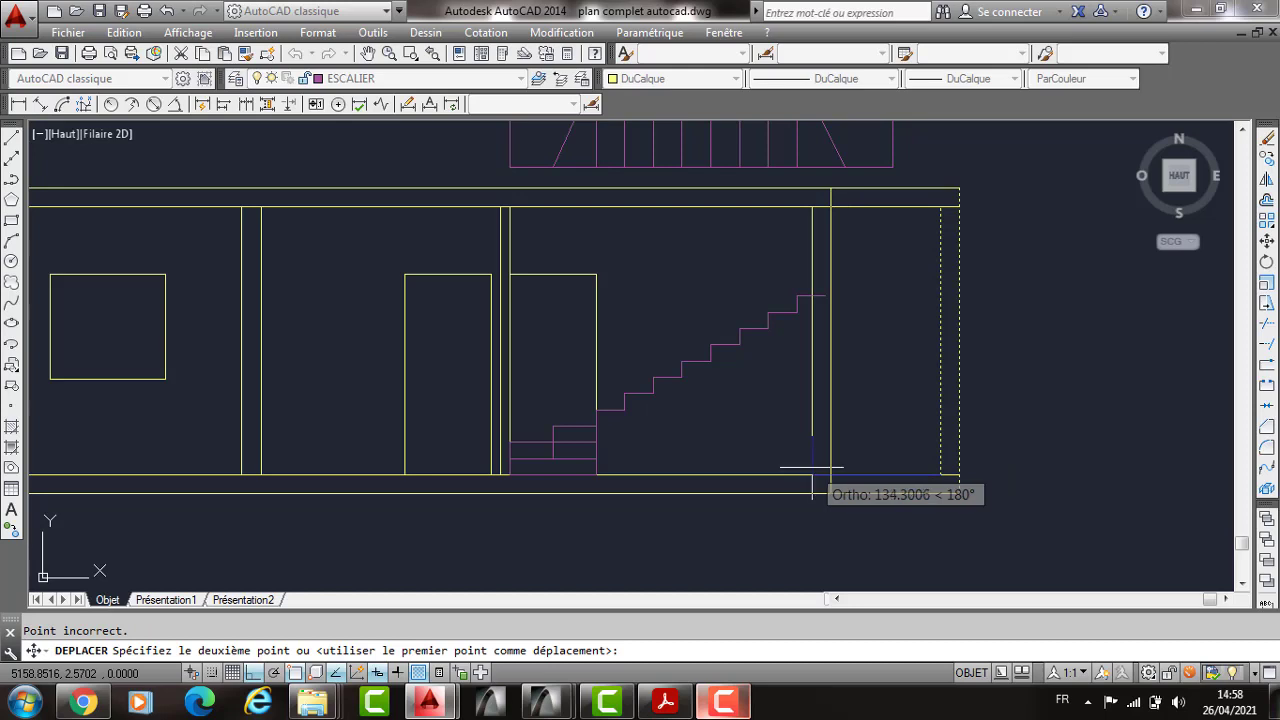
pyautogui.write('50')
pyautogui.press('Return')
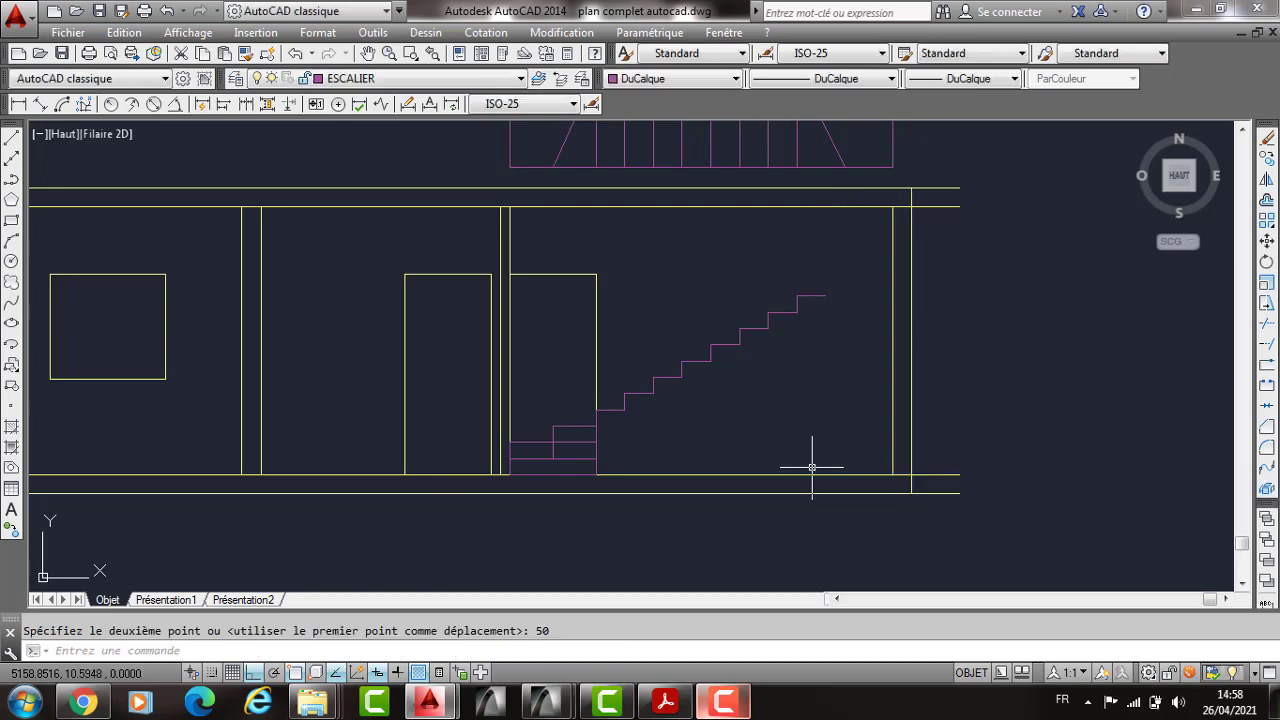
# Step: Trim the upper and lower slab lines that overhang beyond the outer face of the right end wall
pyautogui.write('AJ')
pyautogui.press('Return')
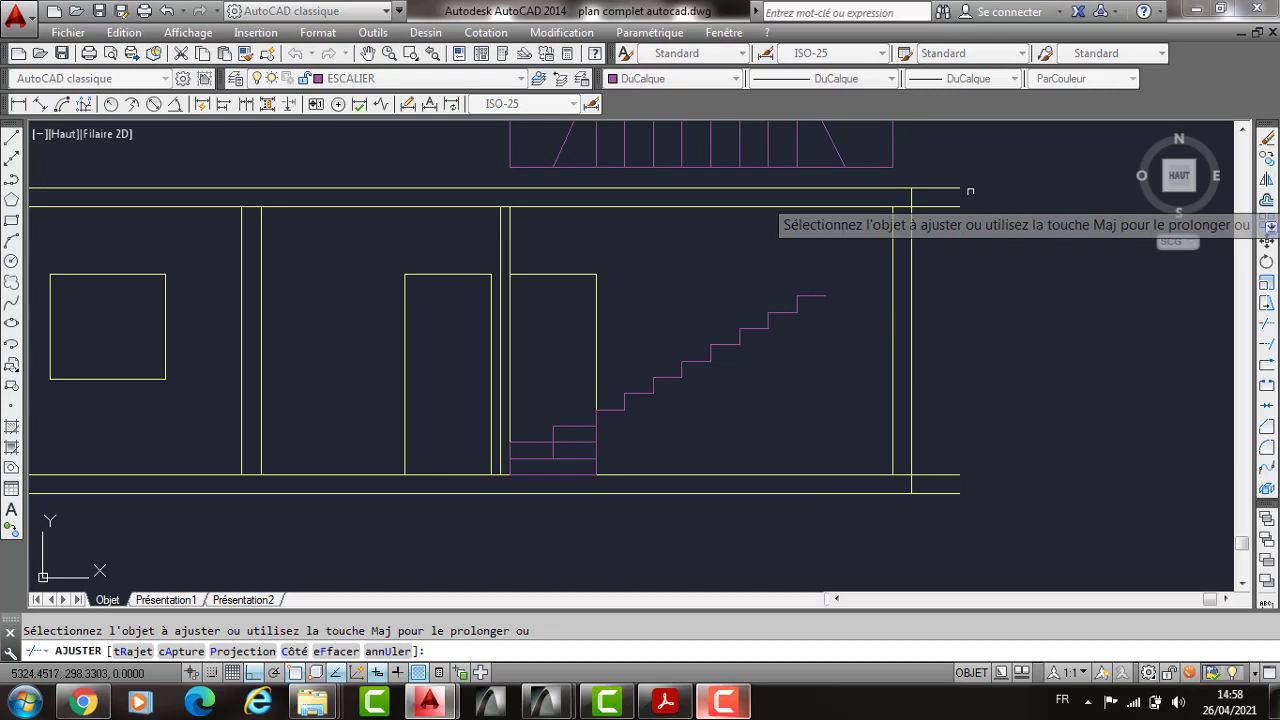
pyautogui.click(969, 190)
pyautogui.click(951, 478)
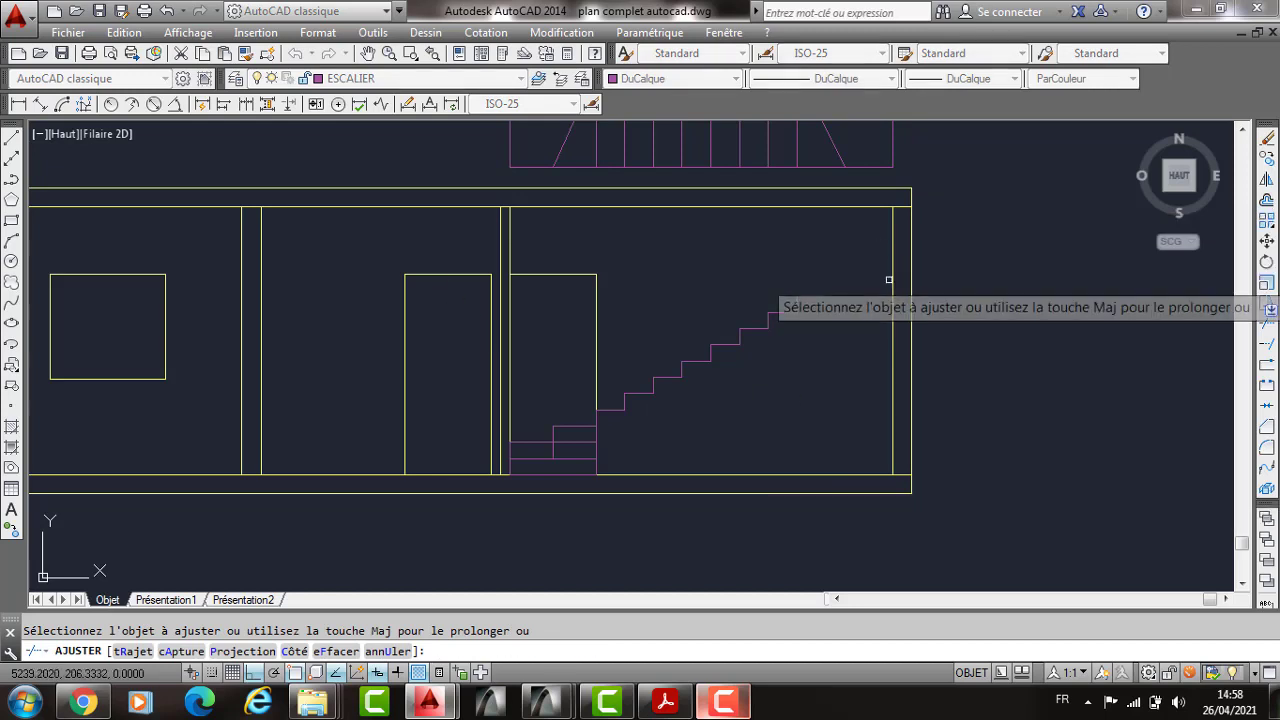
# Step: Examine the floor plans around the staircase and the COUPE A-A section for reference
pyautogui.scroll(-4, 889, 277)
pyautogui.moveTo(455, 300); pyautogui.dragTo(447, 265, button='middle')
pyautogui.scroll(-5, 450, 275)
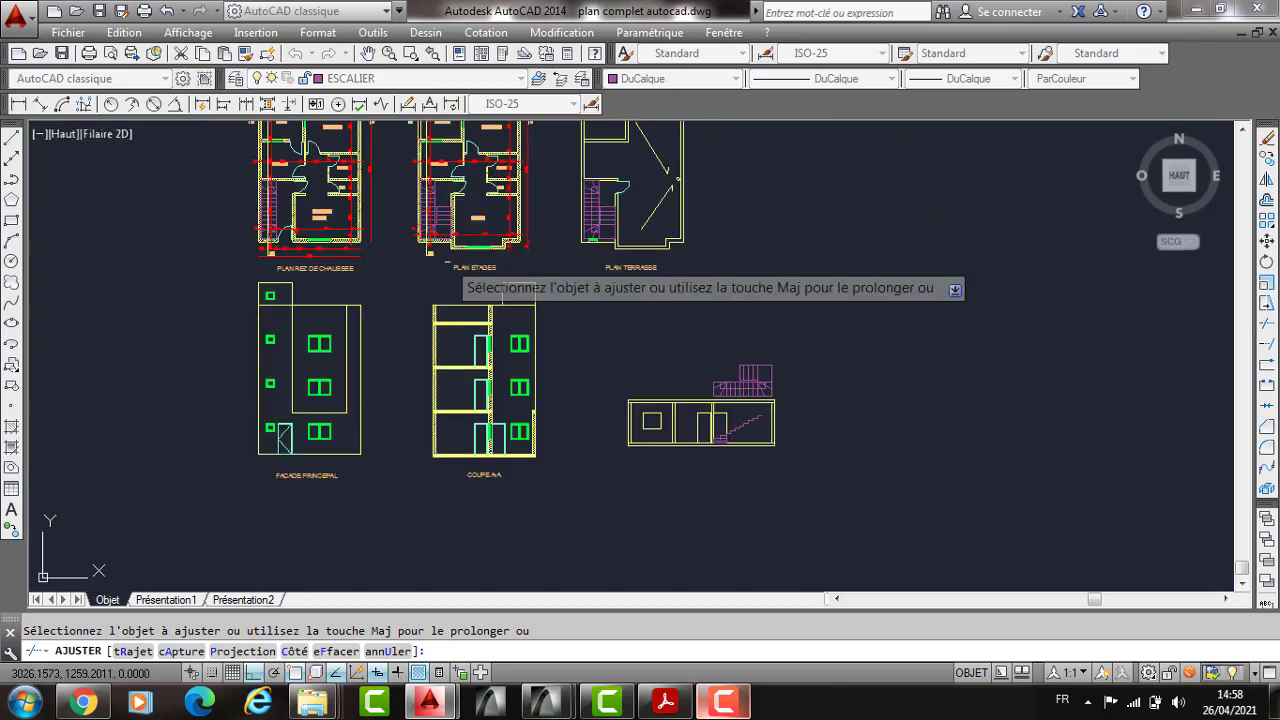
pyautogui.scroll(4, 460, 290)
pyautogui.scroll(5, 410, 135)
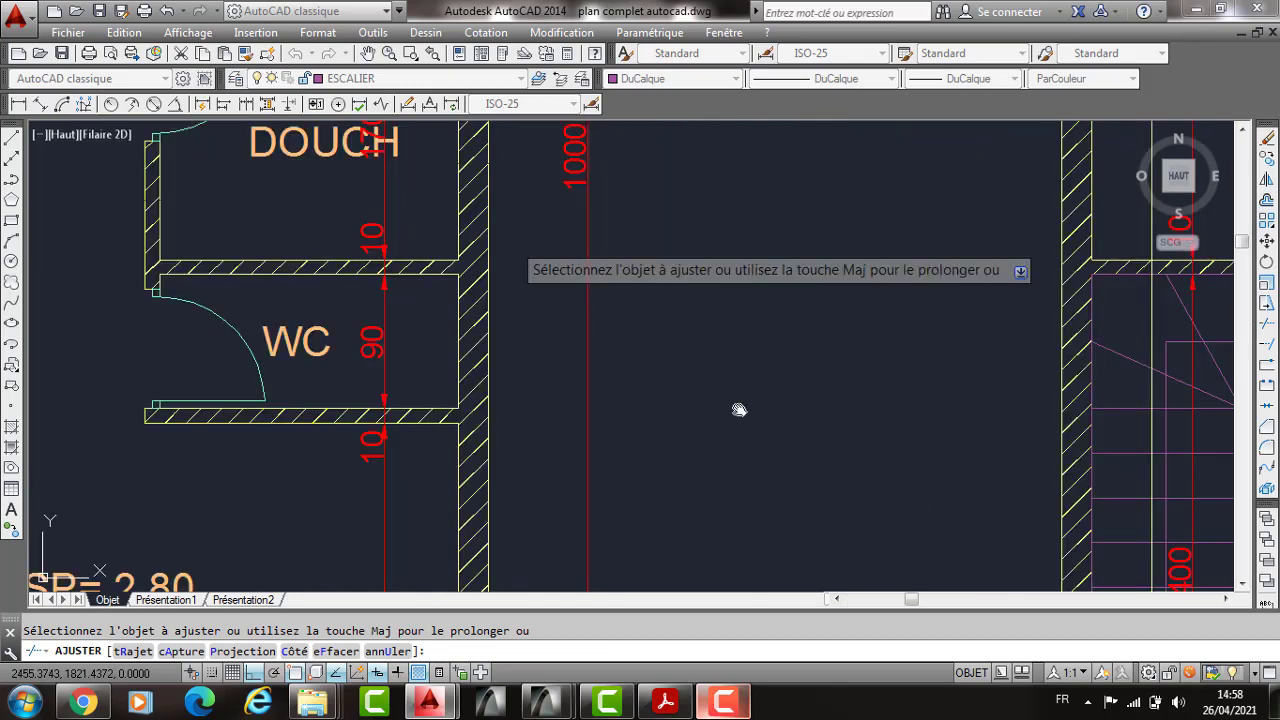
pyautogui.scroll(-5, 543, 200)
pyautogui.moveTo(305, 427); pyautogui.dragTo(20, 264, button='middle')
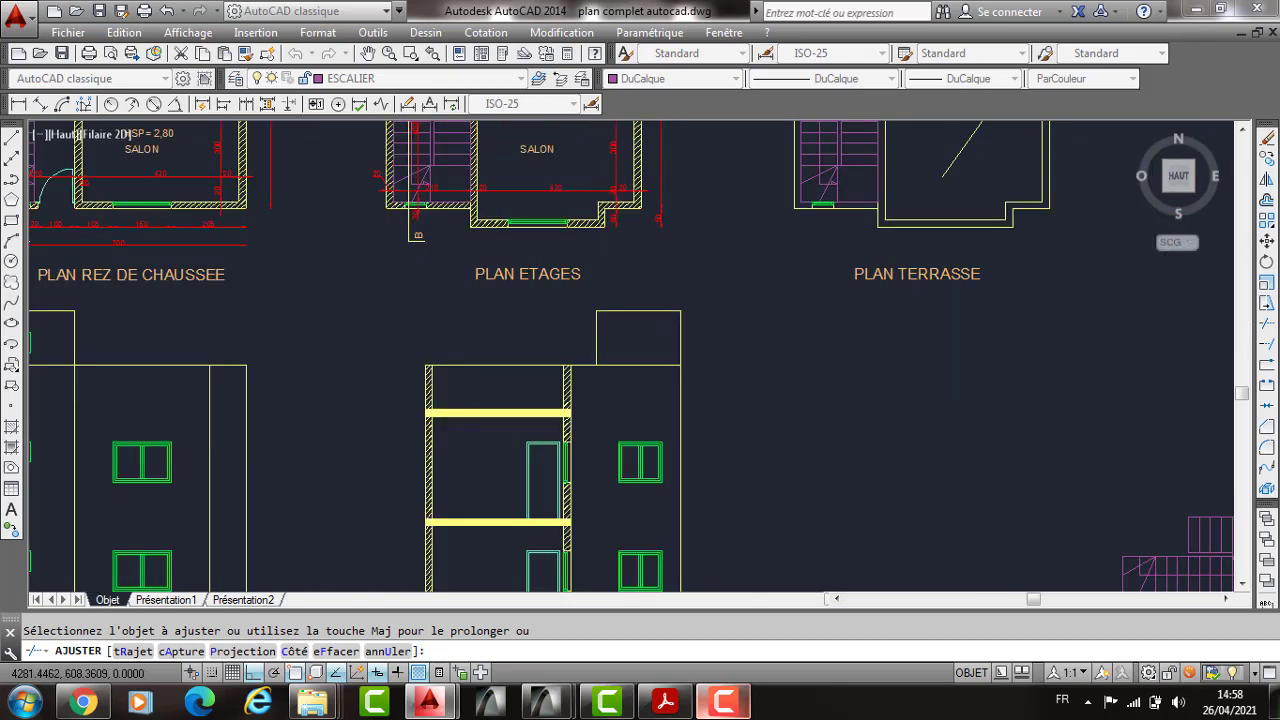
pyautogui.moveTo(600, 480); pyautogui.dragTo(231, 251, button='middle')
pyautogui.press('Escape')
# Step: Extend the topmost tread of the flight to the inner face of the right end wall
pyautogui.scroll(3, 880, 434)
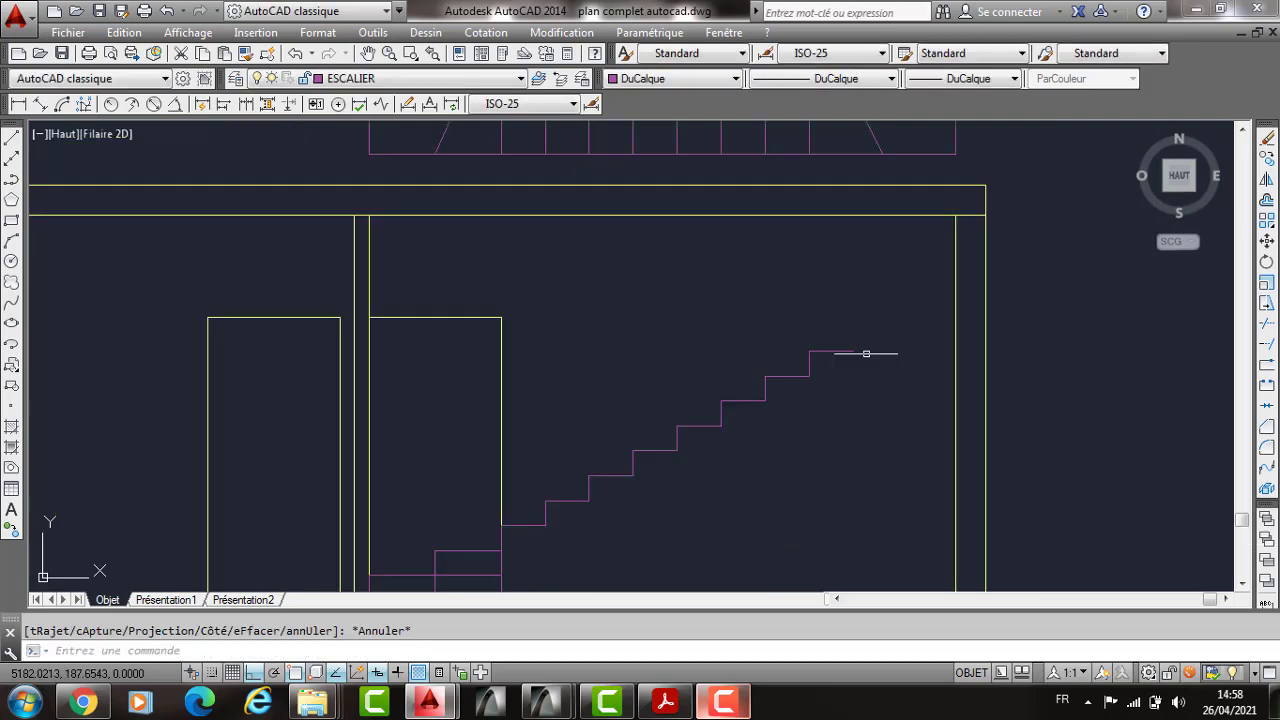
pyautogui.click(863, 358)
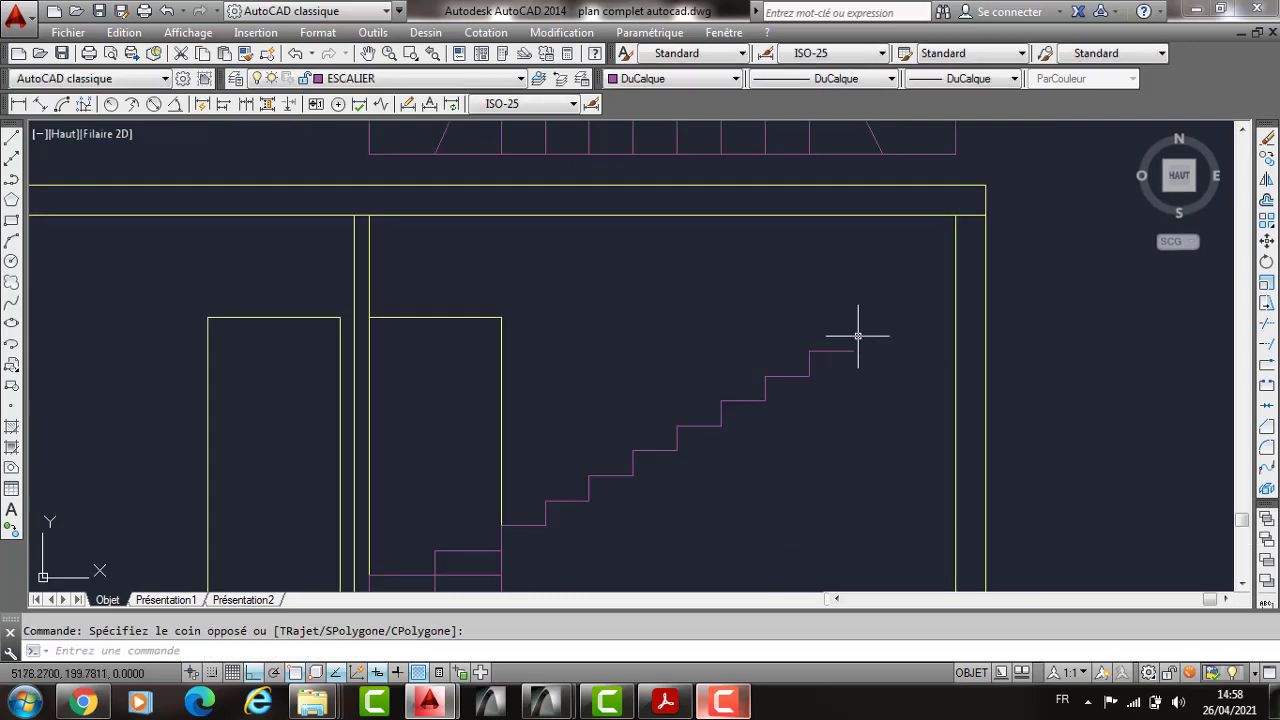
pyautogui.write('pr')
pyautogui.press('Return')
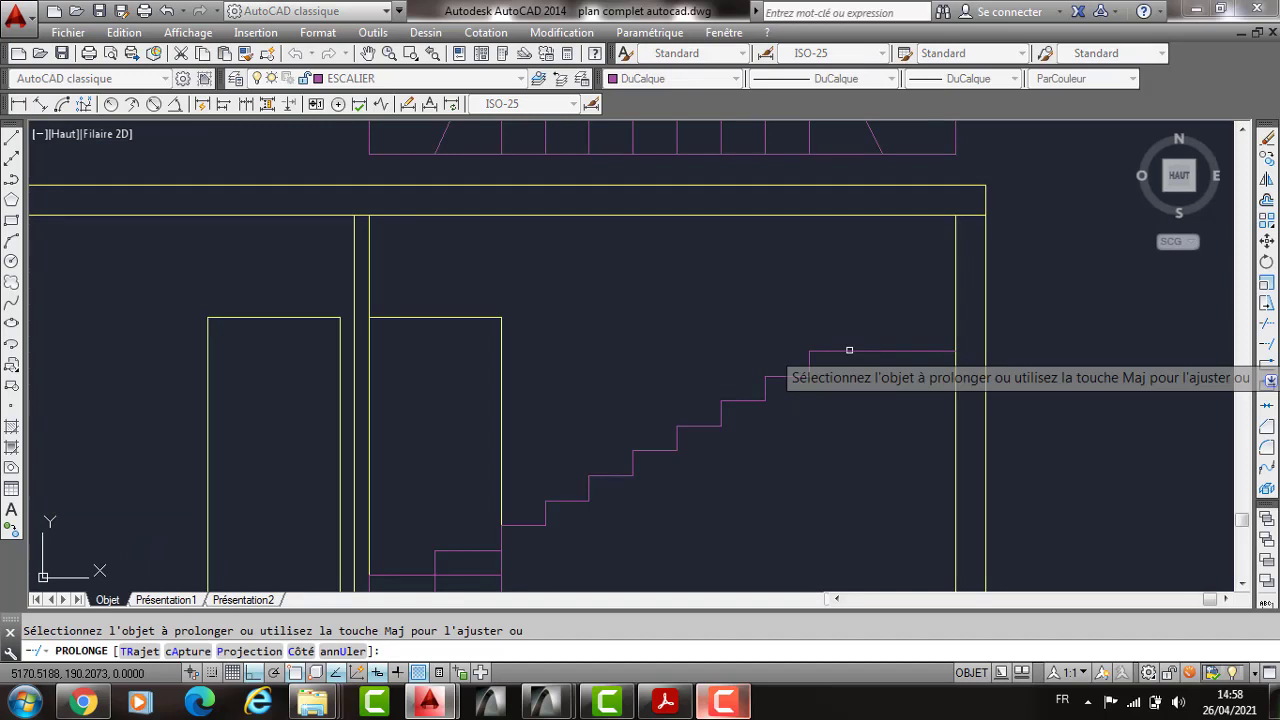
pyautogui.press('Return')
# Step: Draw a horizontal line from the foot of the top riser to the right wall and up to the extended tread's end
pyautogui.write('l')
pyautogui.press('Return')
pyautogui.click(810, 376)
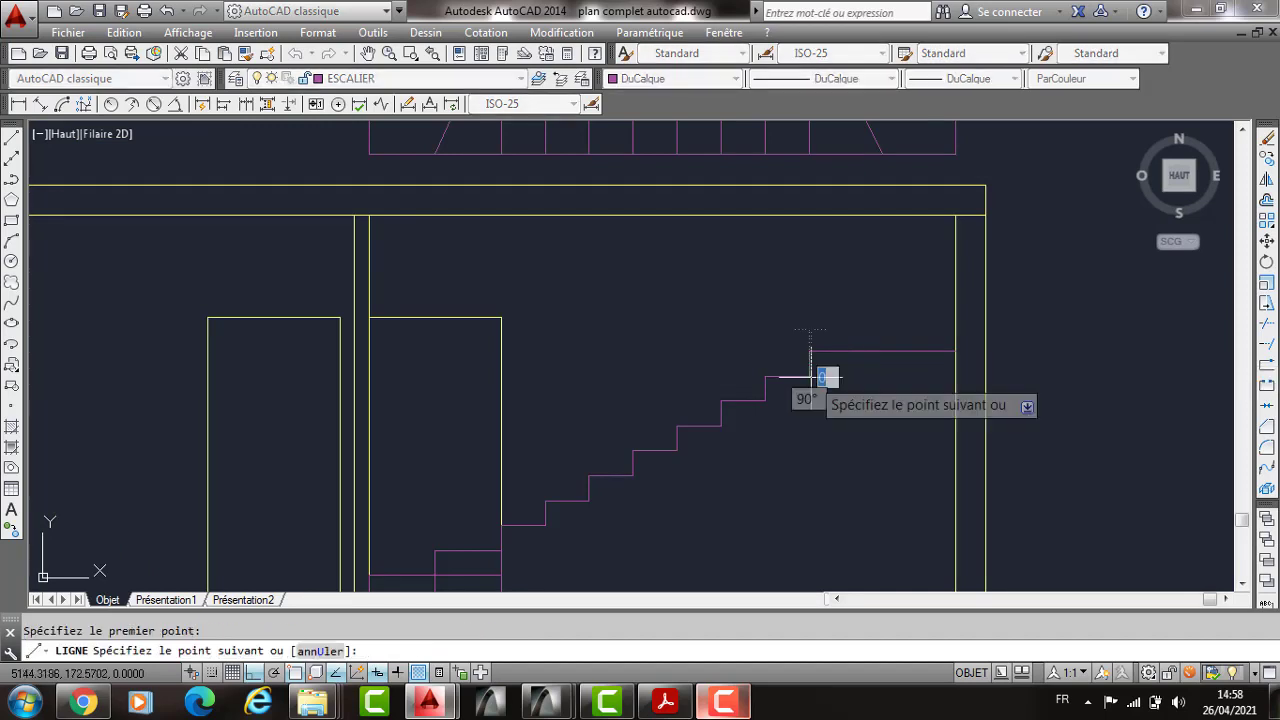
pyautogui.click(955, 377)
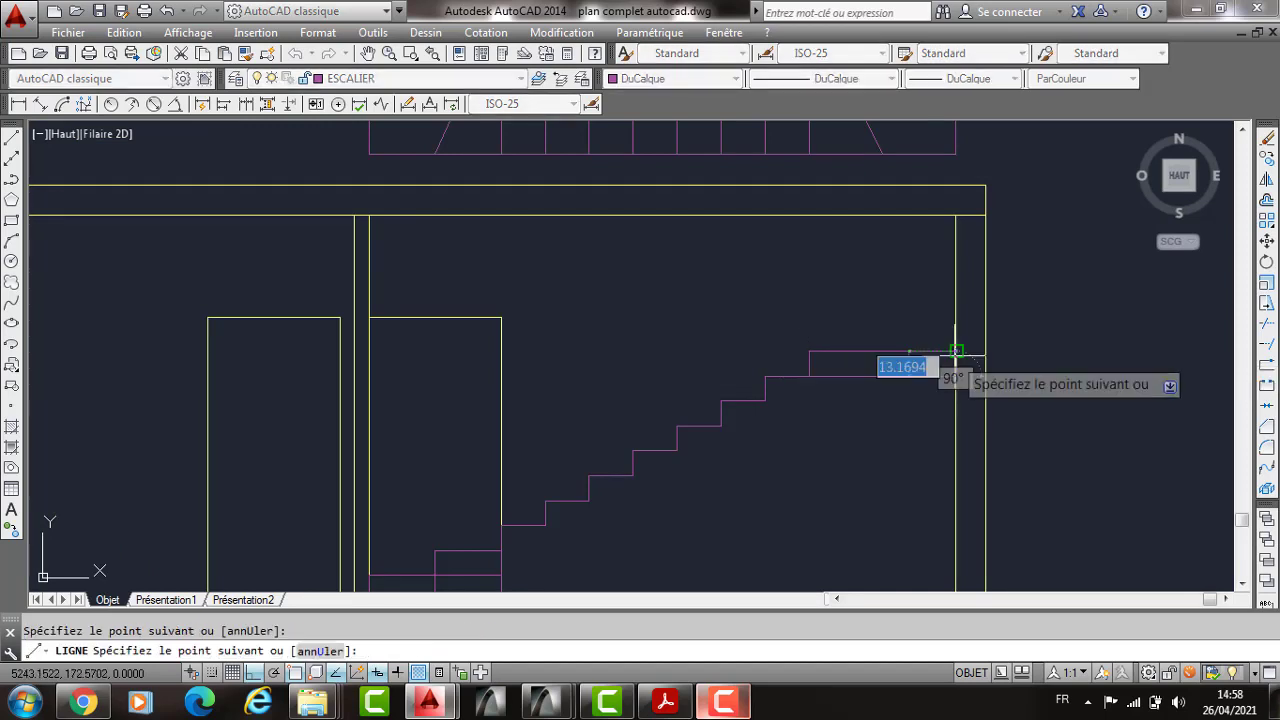
pyautogui.click(955, 350)
pyautogui.press('Return')
# Step: Draw a 17-long vertical line downward from the foot of the top riser
pyautogui.press('Return')
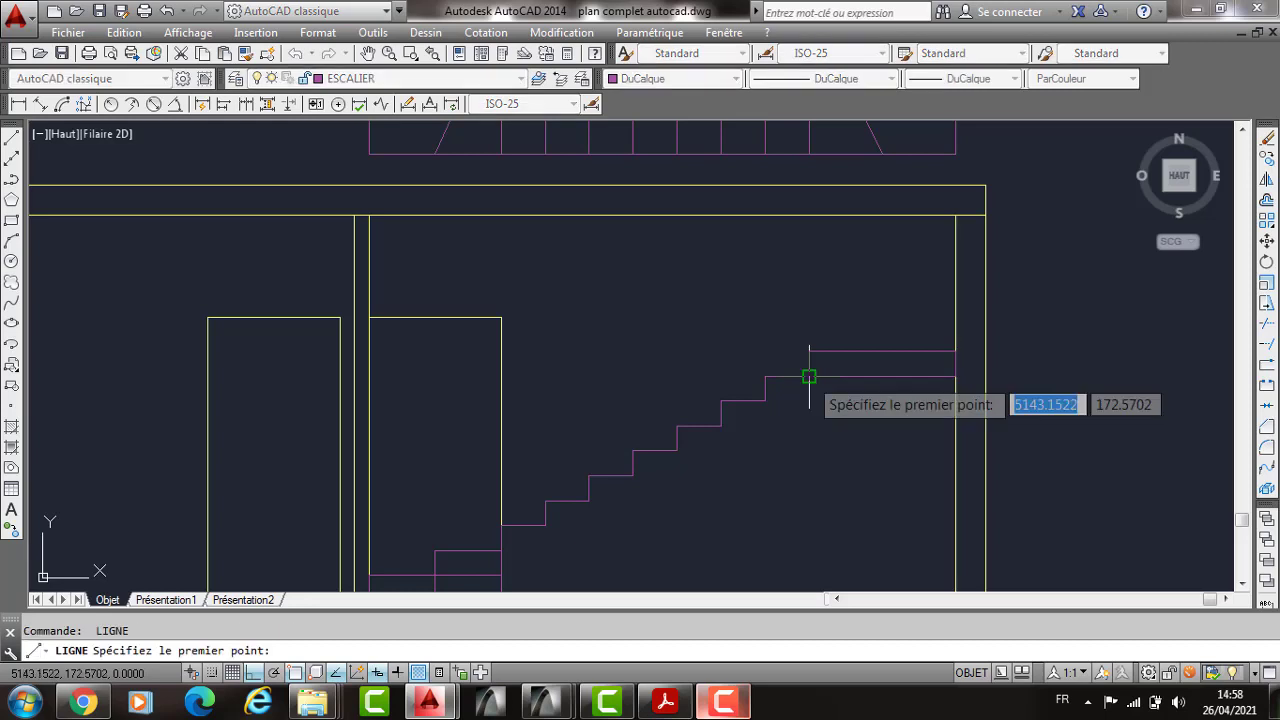
pyautogui.click(809, 377)
pyautogui.write('12')
pyautogui.press('Return')
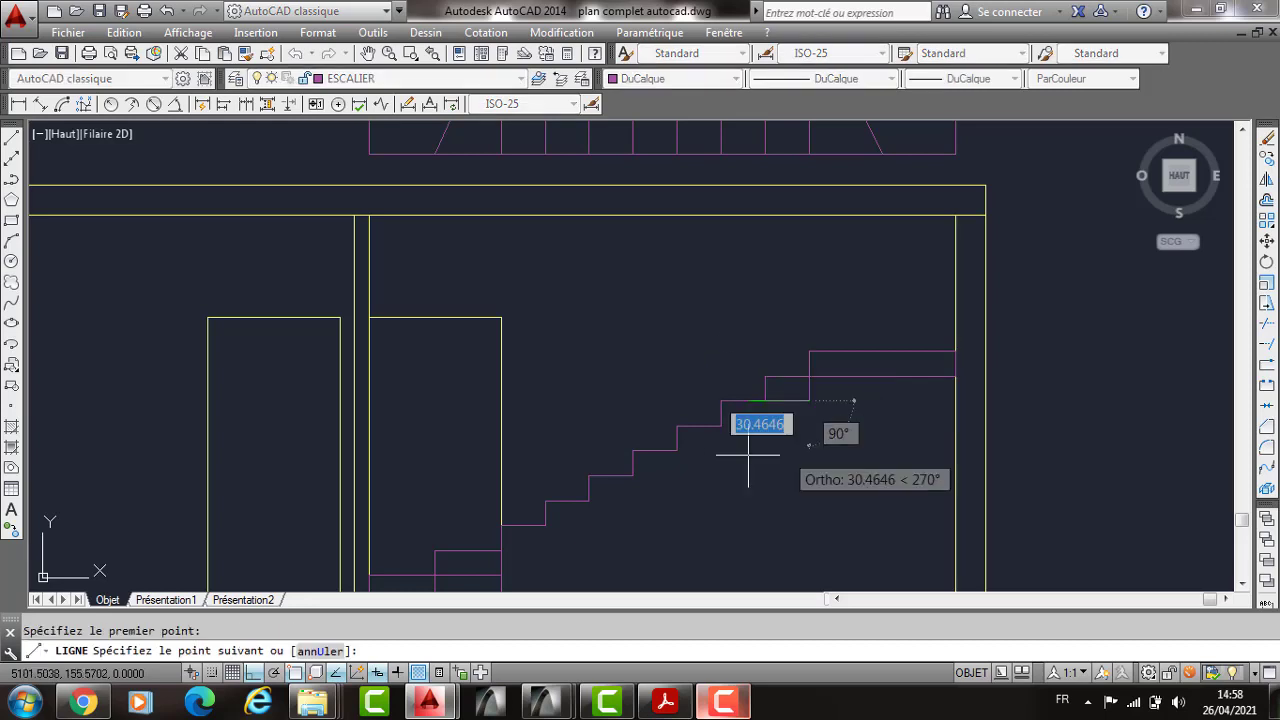
pyautogui.press('Return')
# Step: Draw the flight's underside from the third riser's upper-right corner: 30 to the right, then sloping to the short vertical's lower end
pyautogui.moveTo(478, 559); pyautogui.dragTo(524, 429, button='middle')
pyautogui.press('Return')
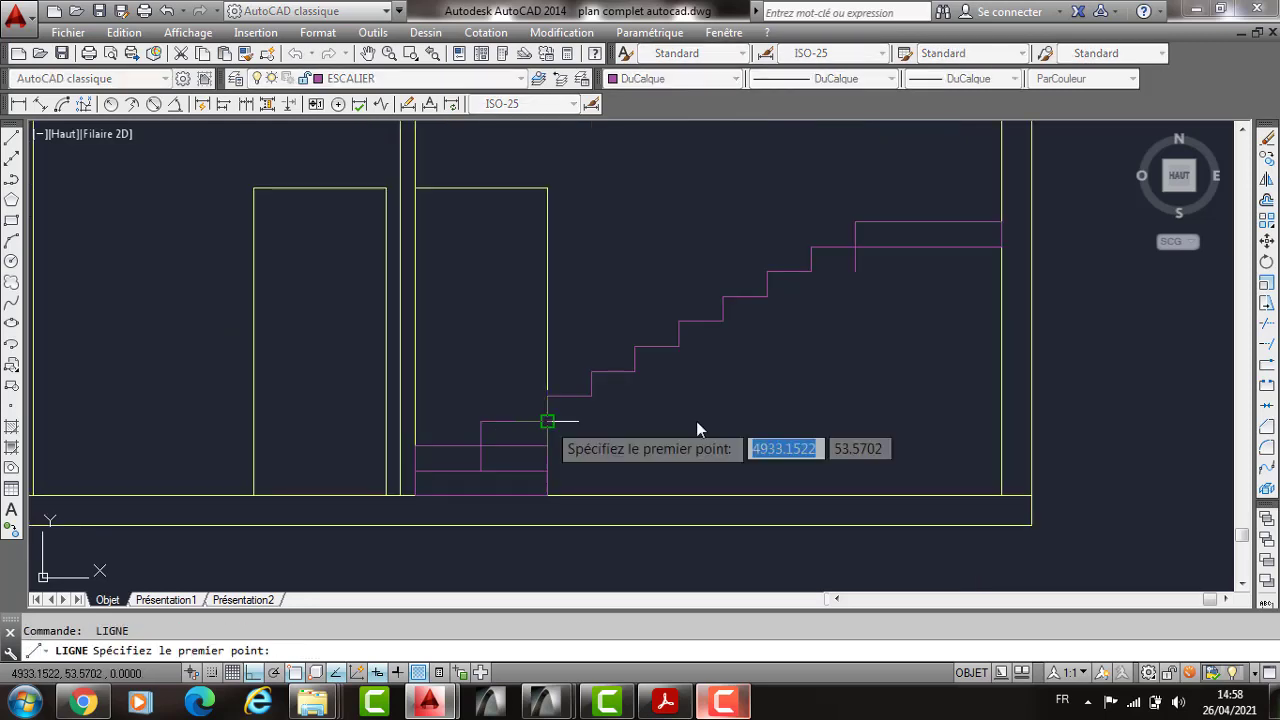
pyautogui.click(547, 421)
pyautogui.write('30')
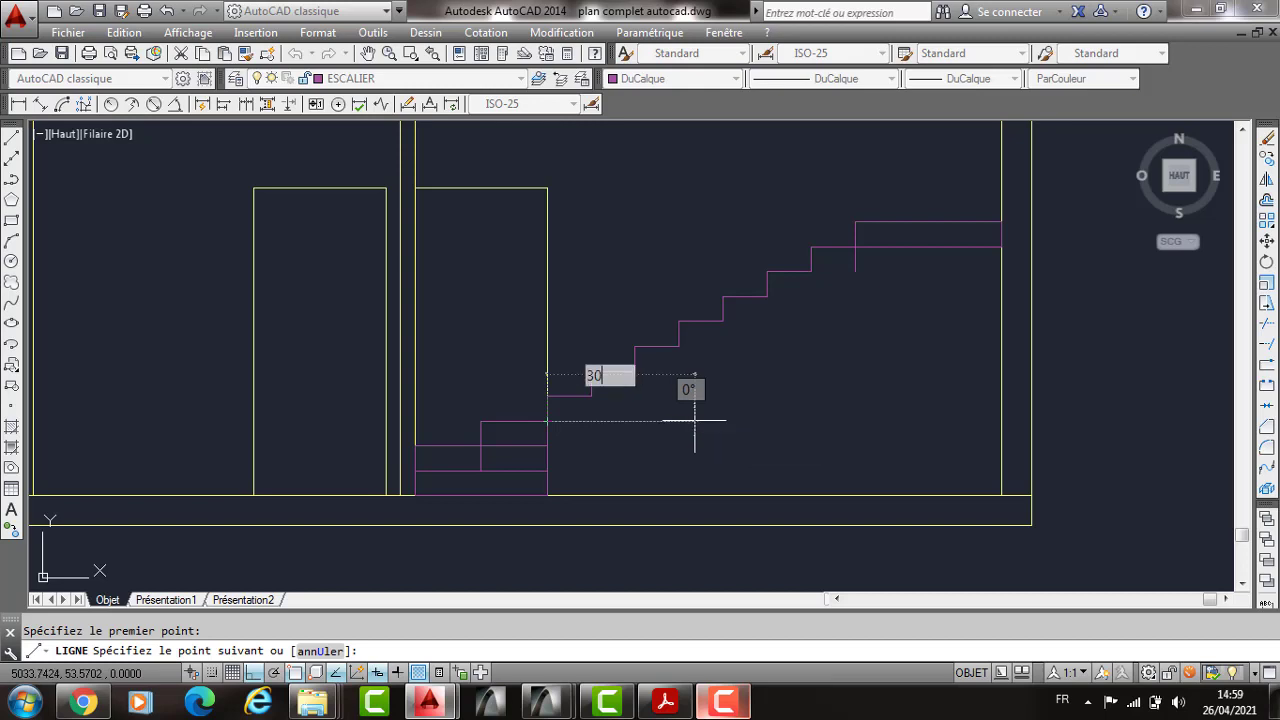
pyautogui.press('Return')
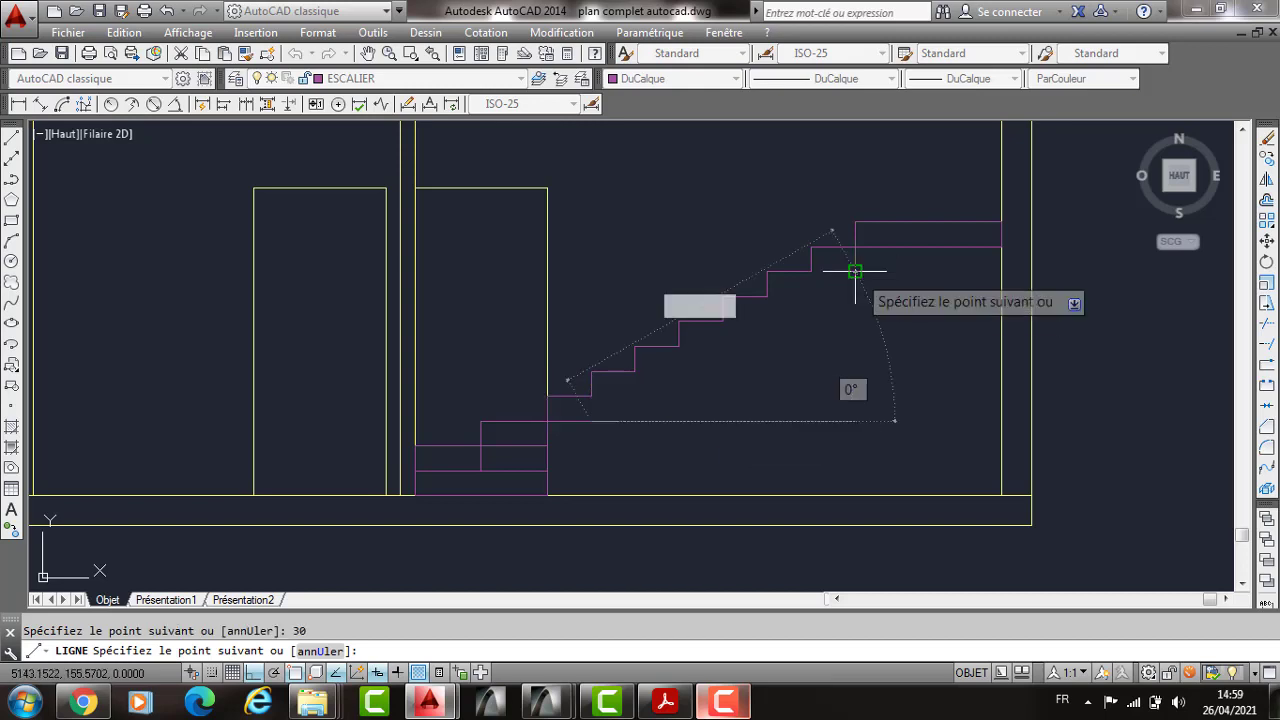
pyautogui.click(586, 366)
pyautogui.press('Return')
# Step: Draw a vertical line across the top riser band, aligned with the right winder line's lower end in the stair plan
pyautogui.scroll(-3, 586, 366)
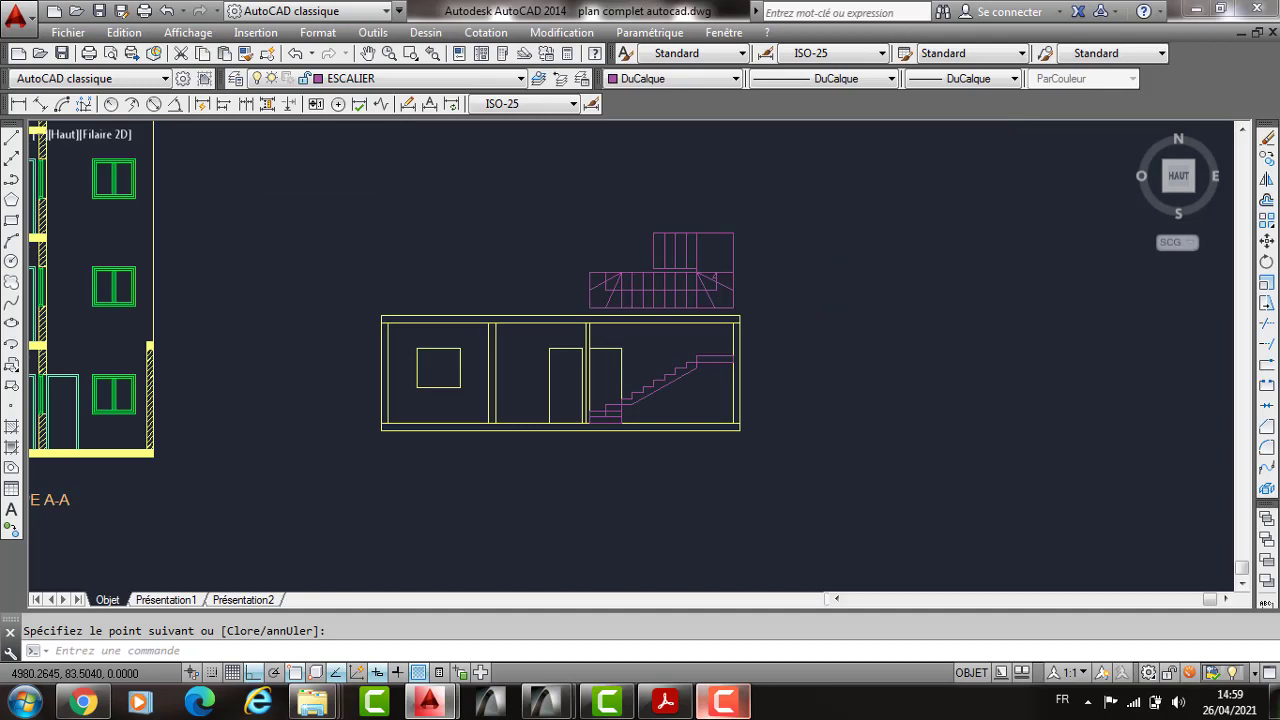
pyautogui.scroll(3, 734, 345)
pyautogui.scroll(3, 733, 338)
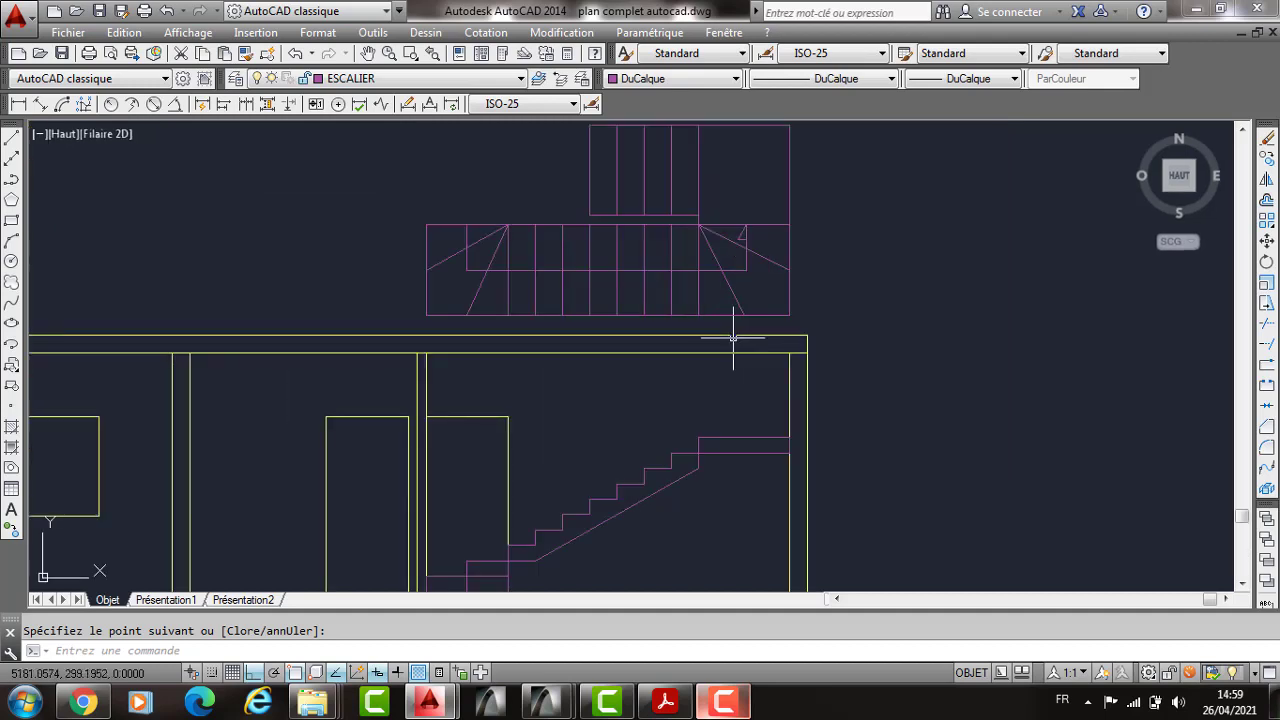
pyautogui.press('Return')
pyautogui.click(744, 440)
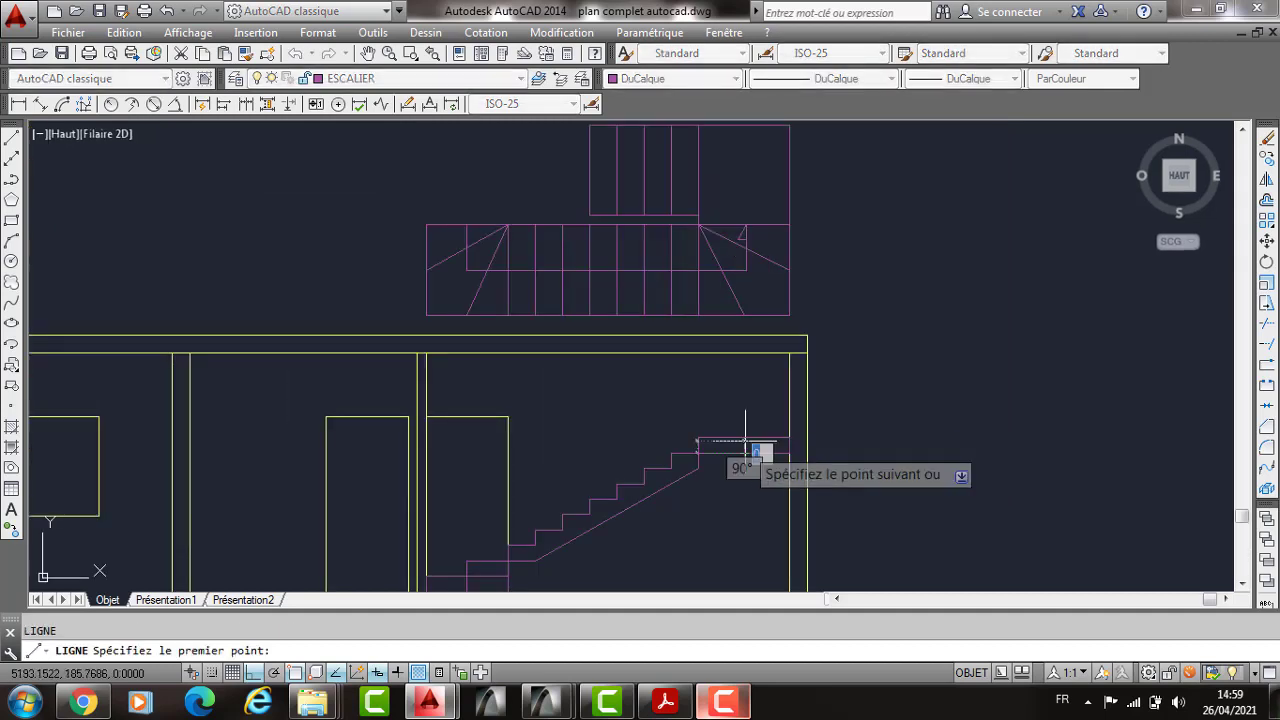
pyautogui.click(744, 437)
pyautogui.press('Return')
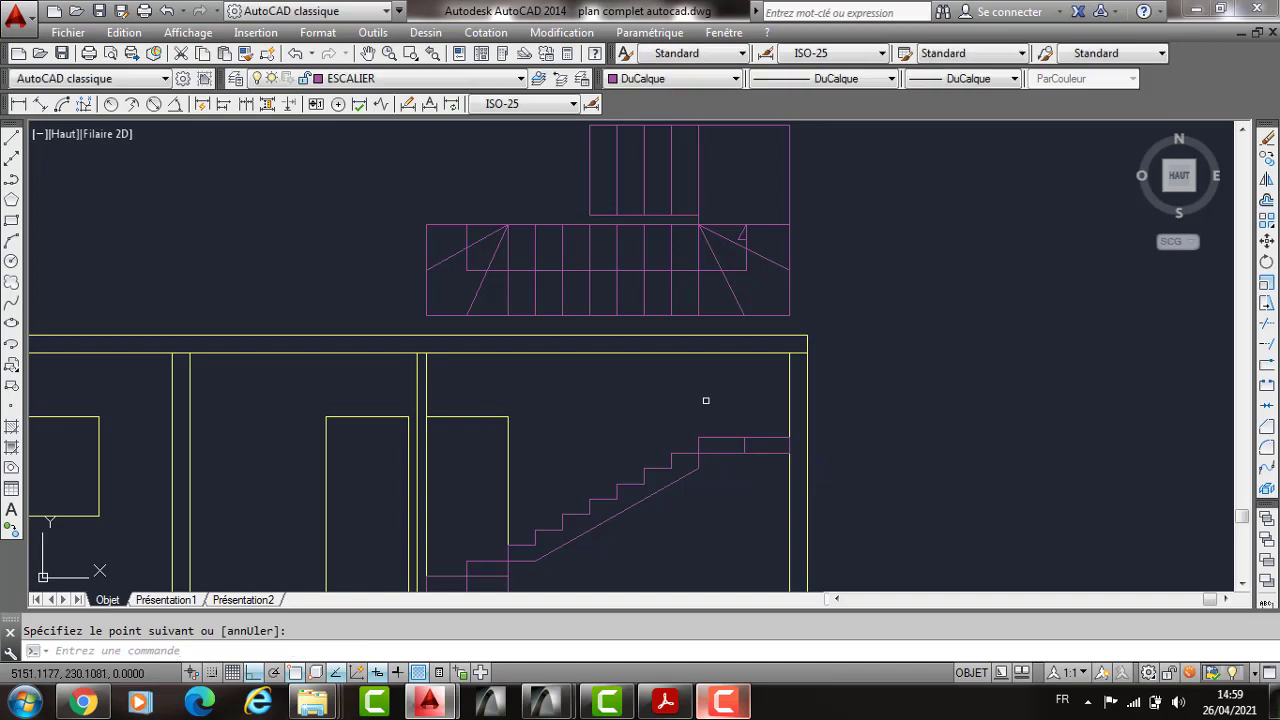
# Step: Offset the top riser band's upper line upward three times at 17 spacing
pyautogui.write('dc')
pyautogui.press('Return')
pyautogui.write('17')
pyautogui.press('Return')
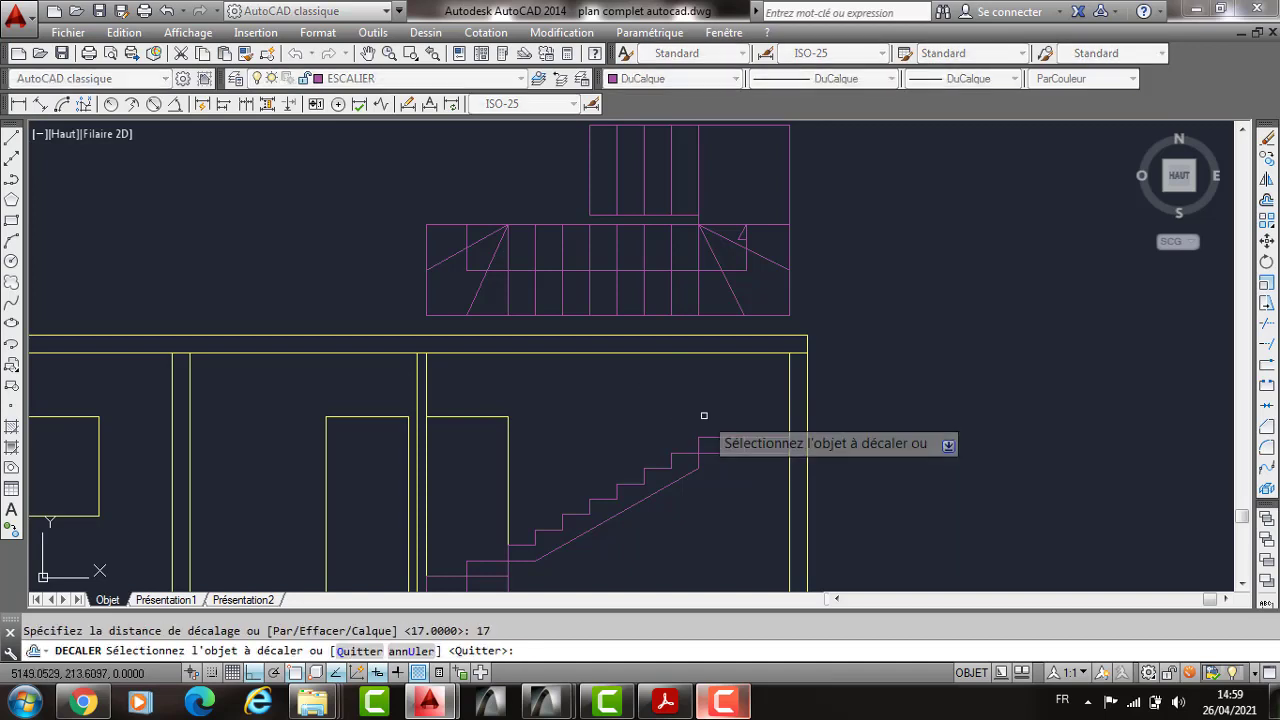
pyautogui.click(708, 438)
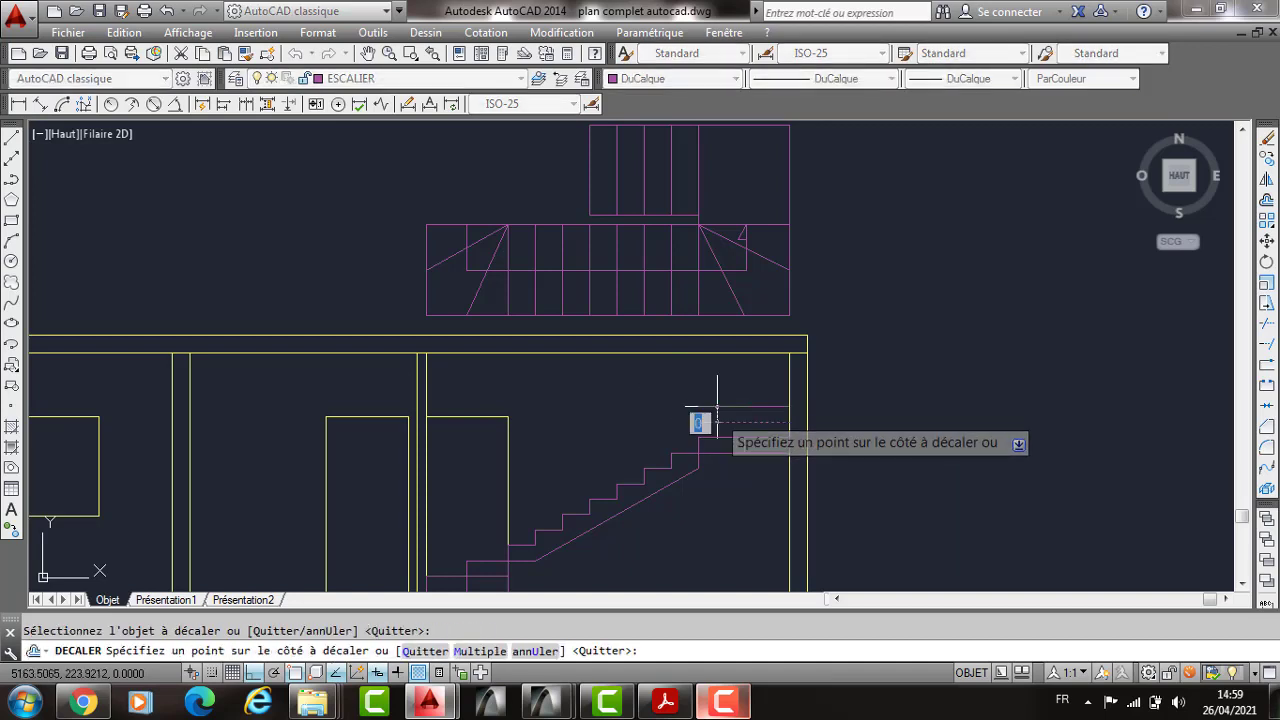
pyautogui.click(716, 405)
pyautogui.press('Return')
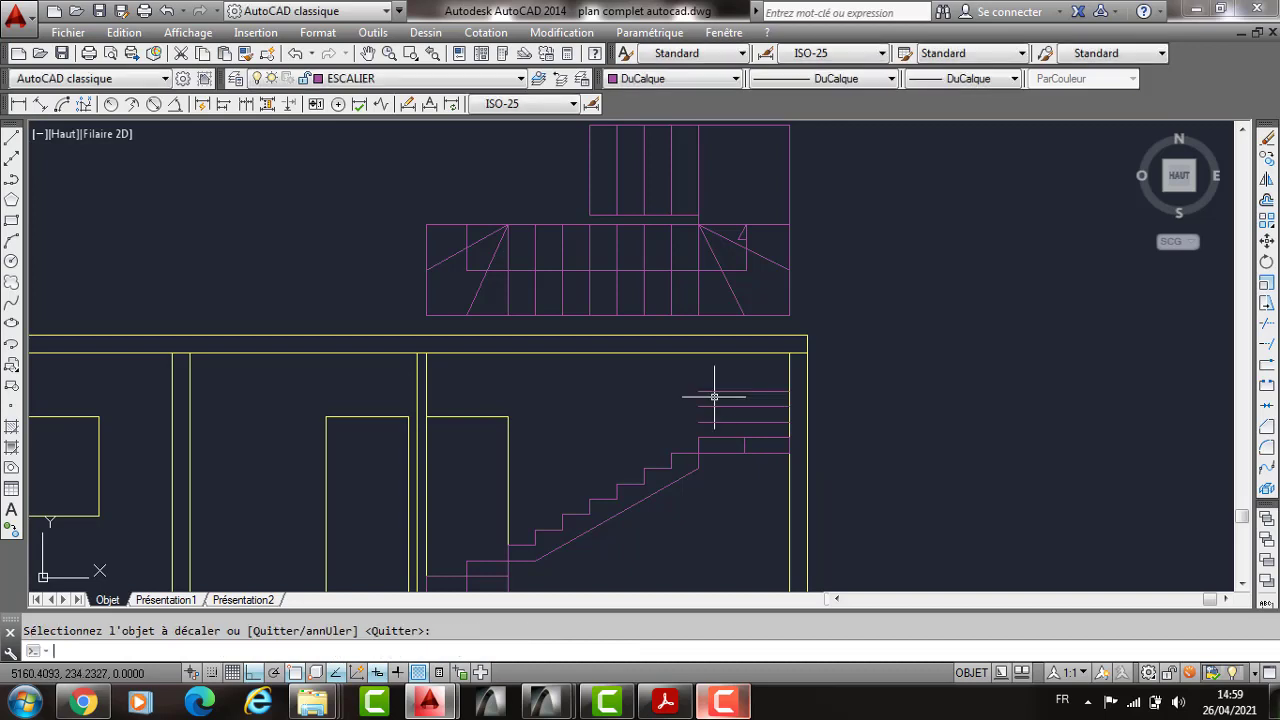
# Step: Draw a vertical line continuing the band's middle divider up to the first offset riser line
pyautogui.write('l')
pyautogui.press('Return')
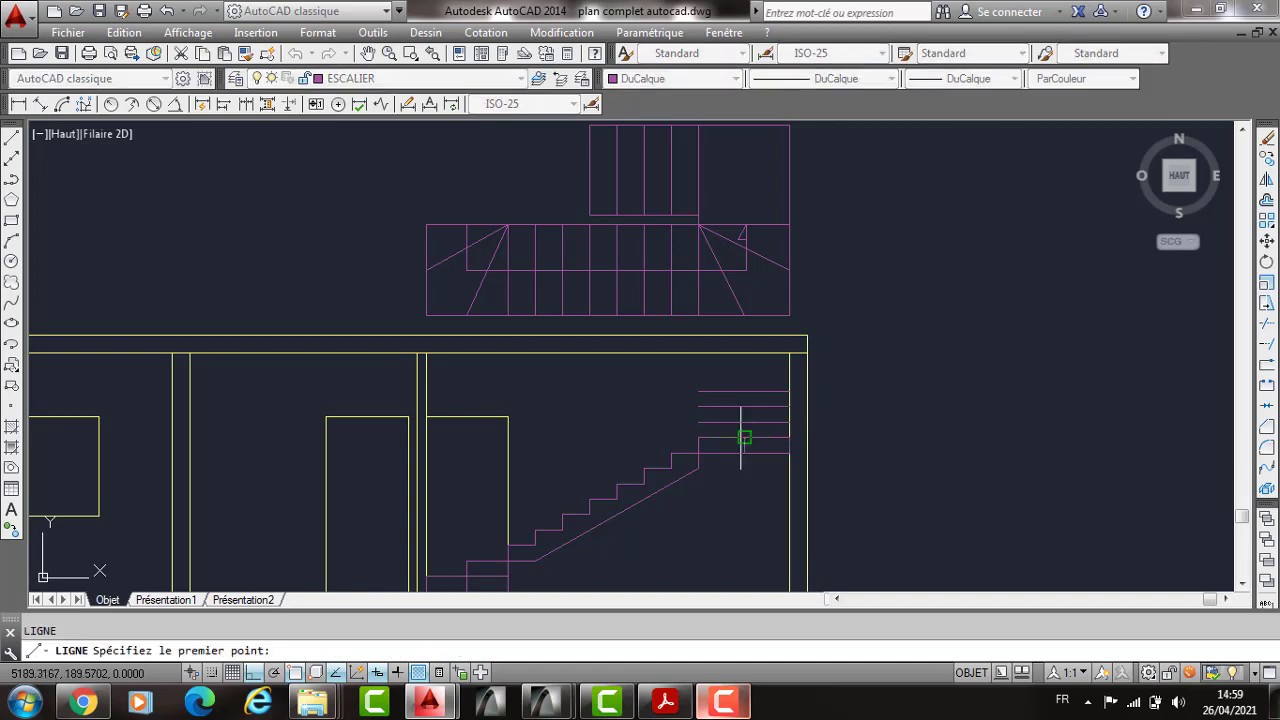
pyautogui.click(743, 437)
pyautogui.press('Return')
# Step: Draw the vertical edges closing the right and left ends of the offset riser lines
pyautogui.click(787, 428)
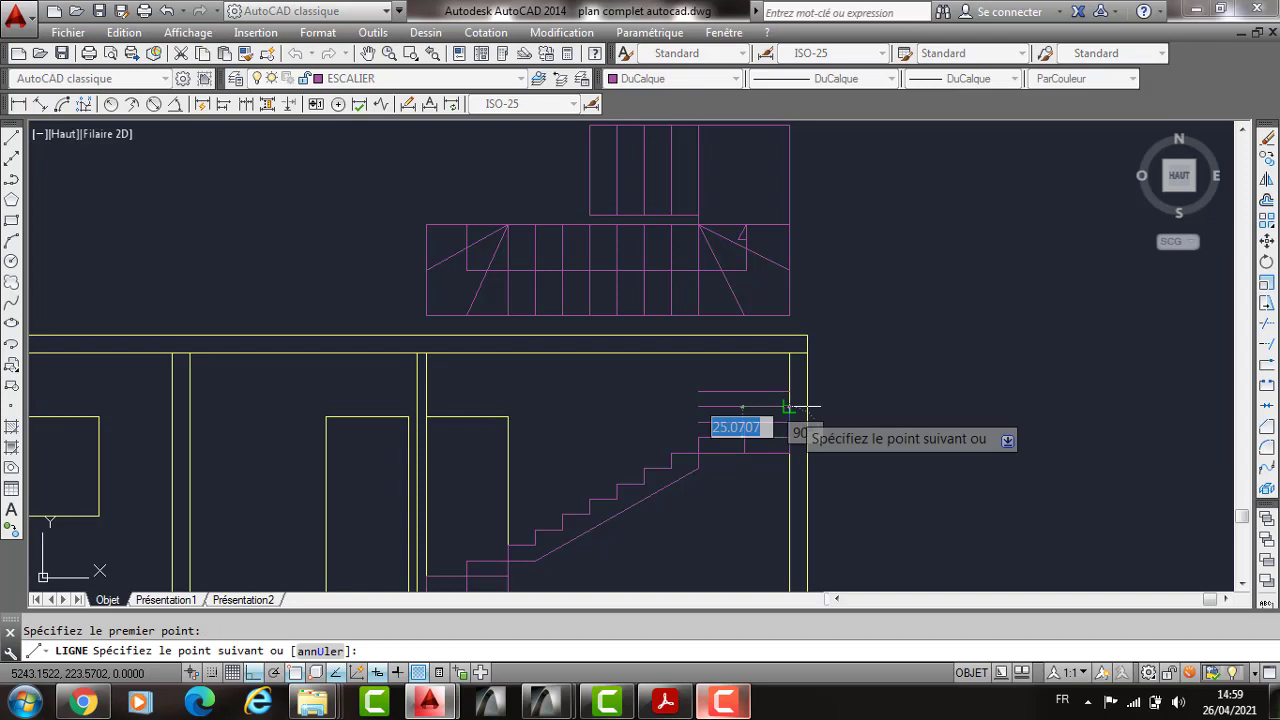
pyautogui.click(790, 392)
pyautogui.press('Return')
pyautogui.press('Return')
pyautogui.click(698, 391)
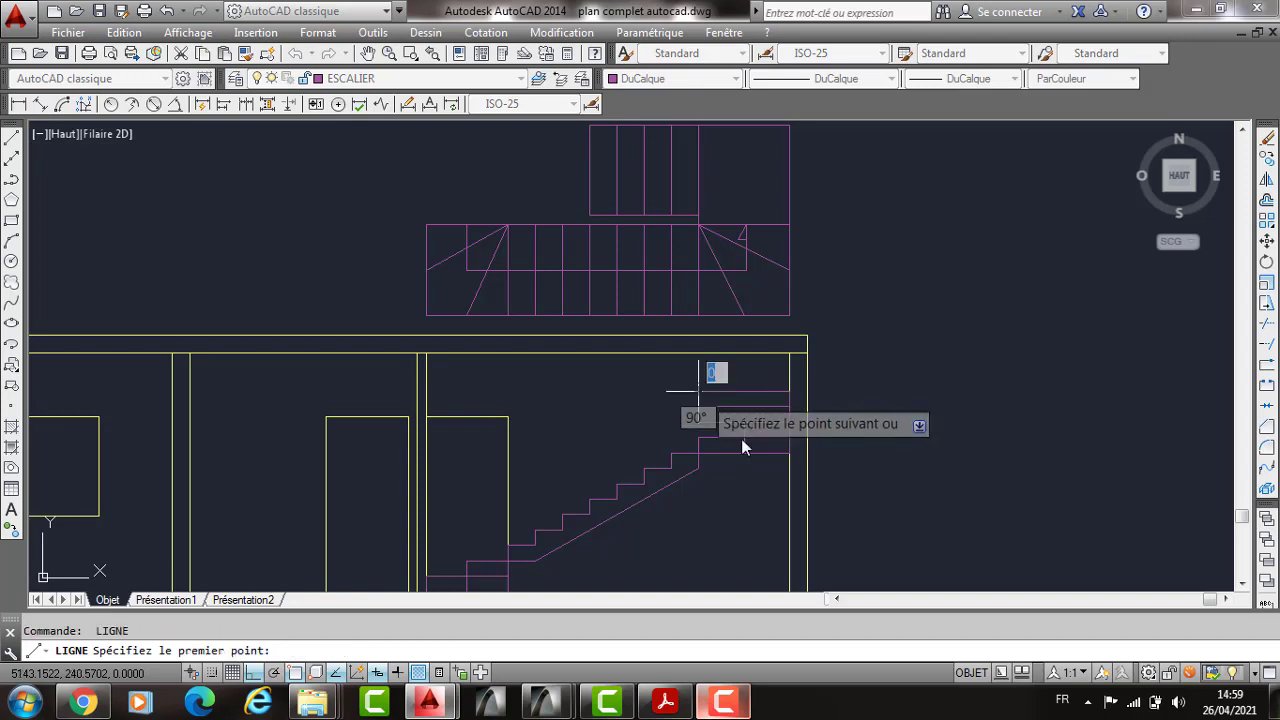
pyautogui.click(698, 437)
pyautogui.press('Return')
# Step: Trim the lowest riser line right of the middle divider and delete the short leftover edge at the right wall
pyautogui.write('A')
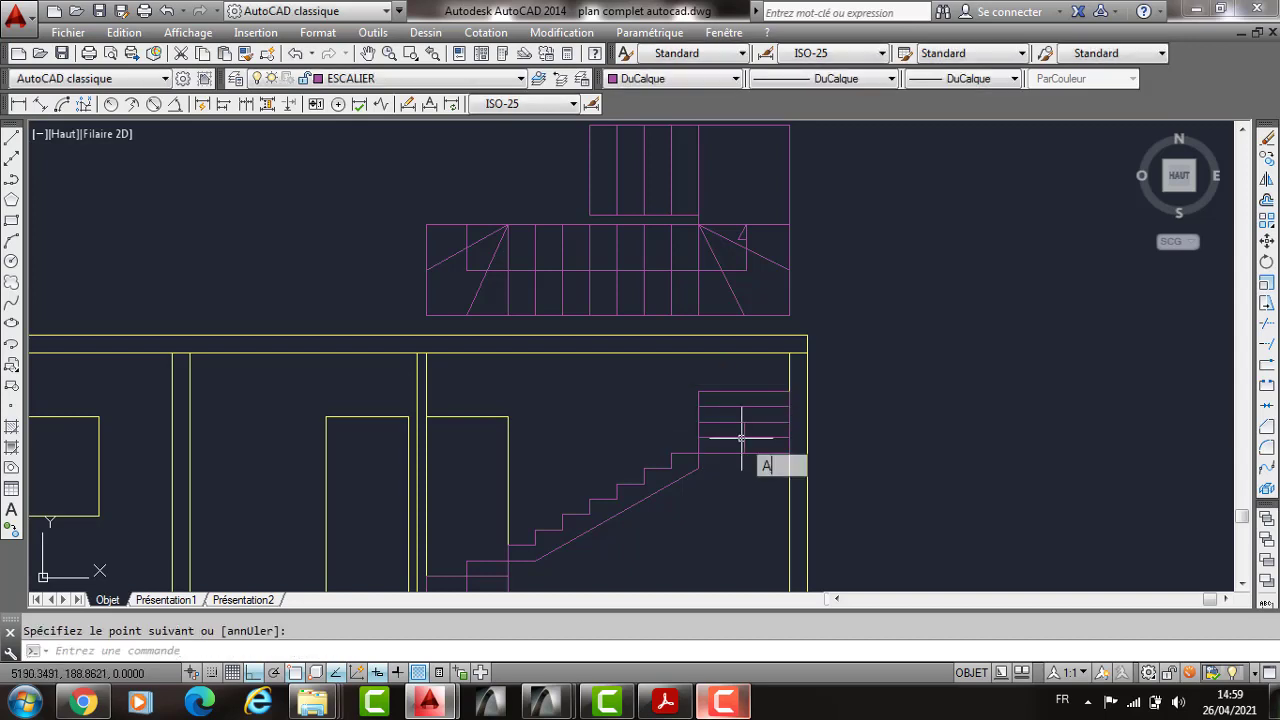
pyautogui.write('J')
pyautogui.press('Return')
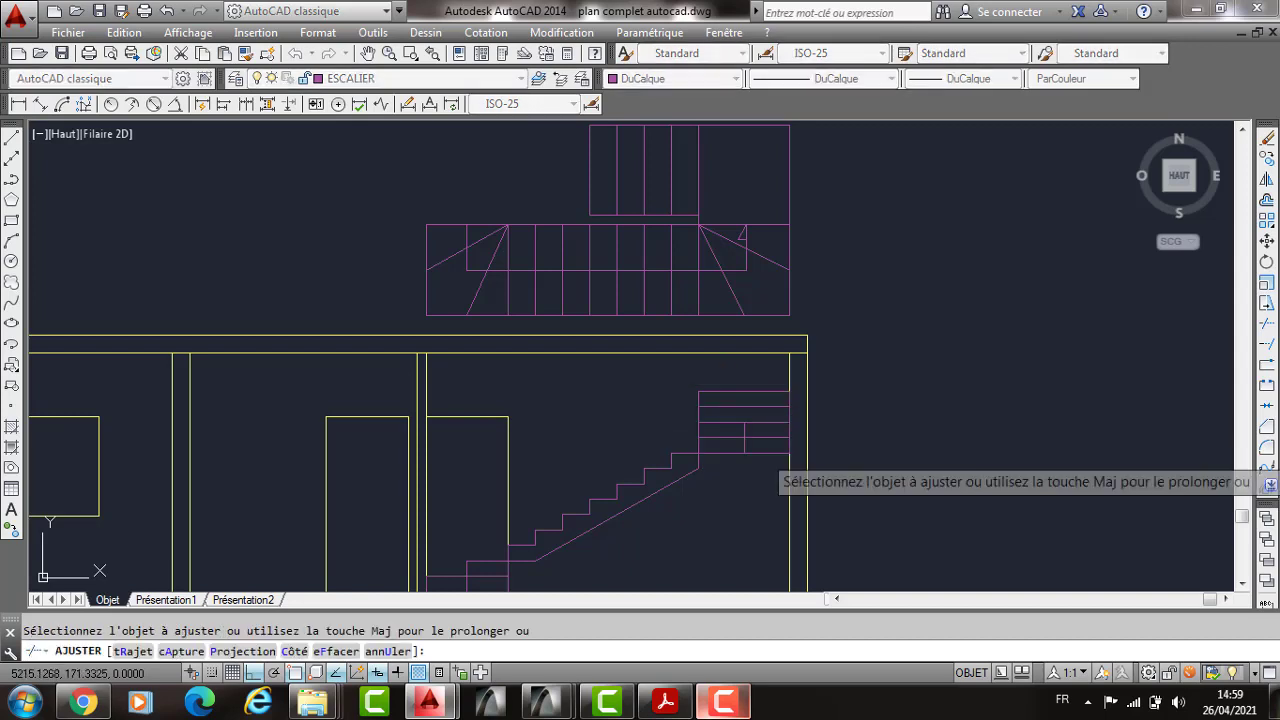
pyautogui.click(789, 446)
pyautogui.press('Escape')
pyautogui.click(789, 449)
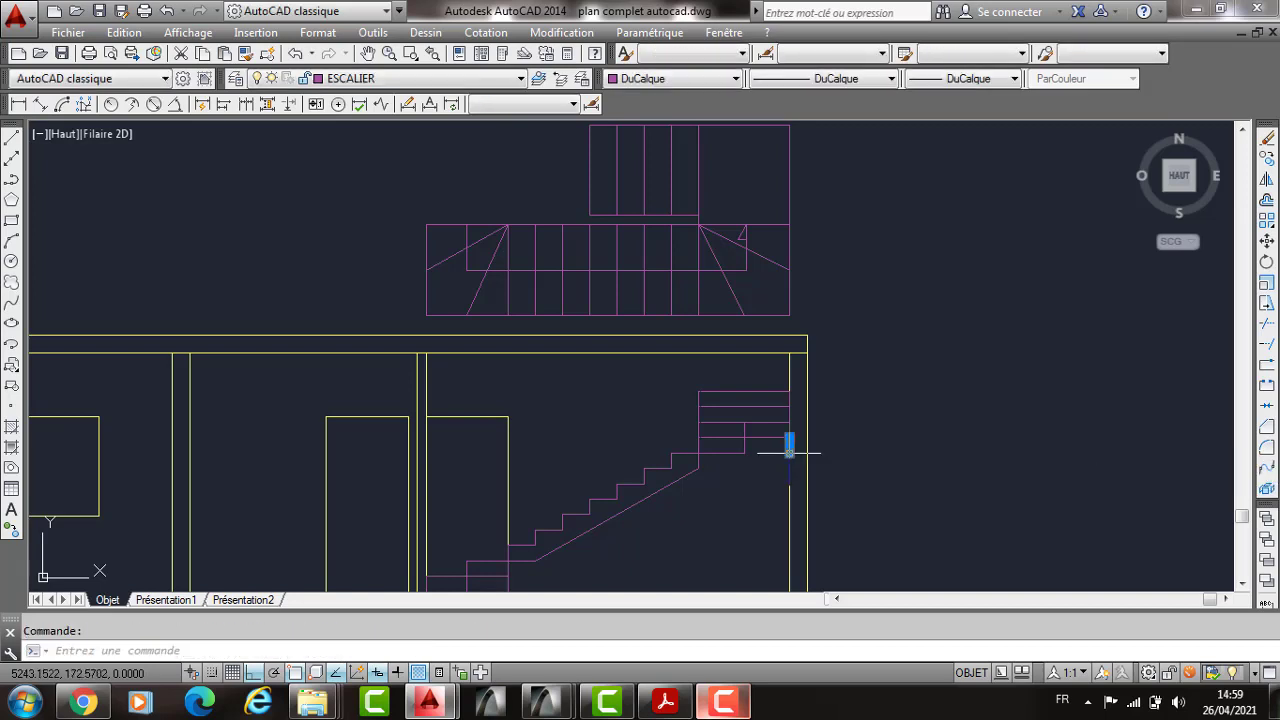
pyautogui.press('Delete')
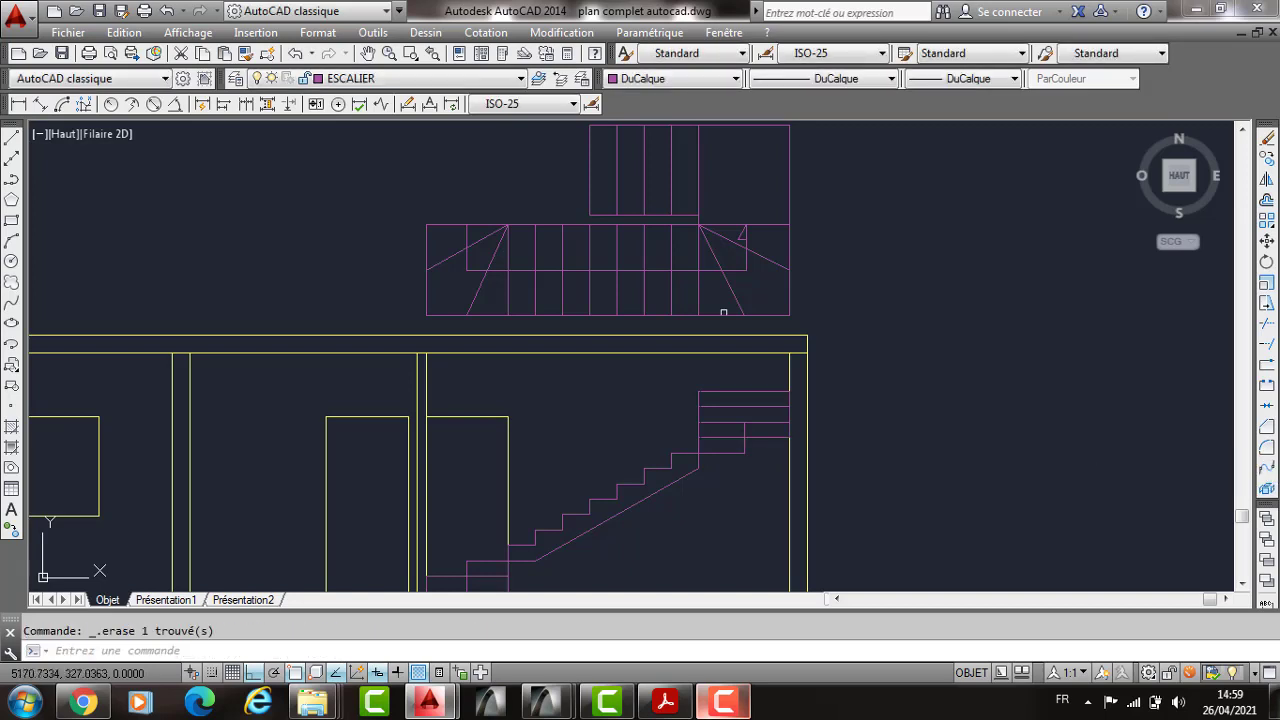
pyautogui.scroll(2, 723, 312)
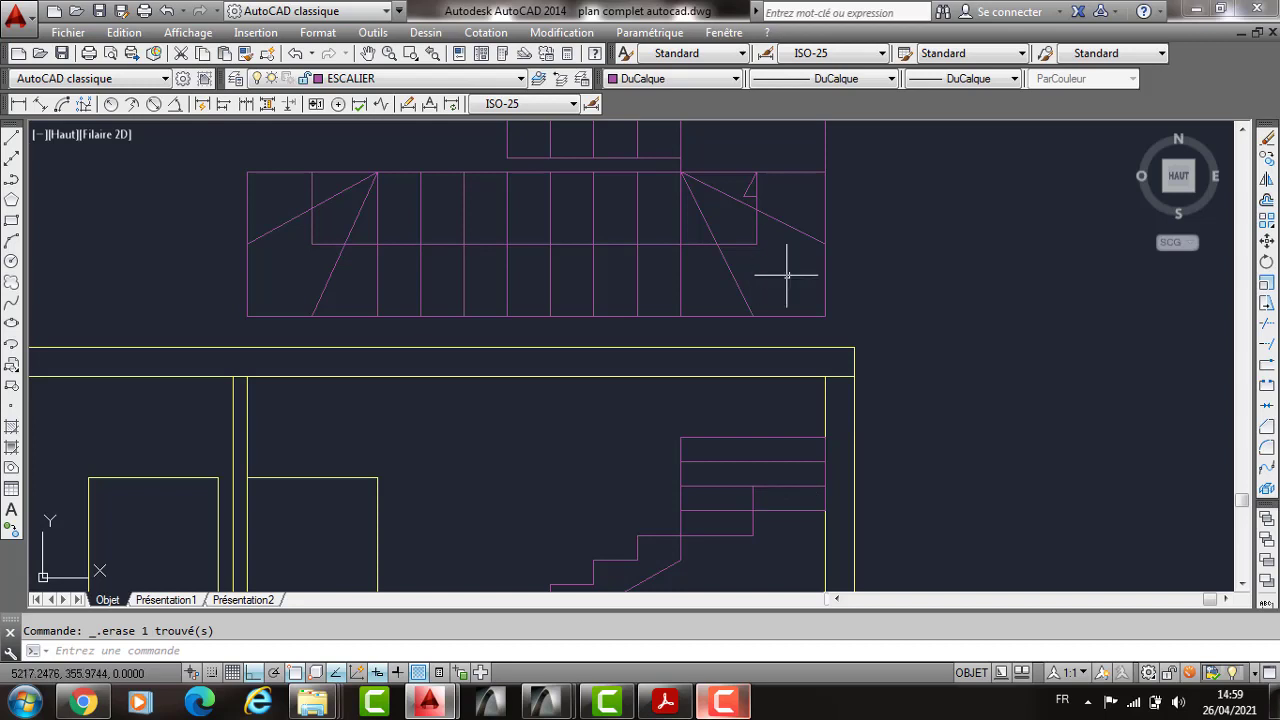
# Step: Draw the upper flight's first step from the top-left corner of the winder riser stack, with a 17 riser and a 30 tread running left
pyautogui.moveTo(775, 217); pyautogui.dragTo(789, 320, button='middle')
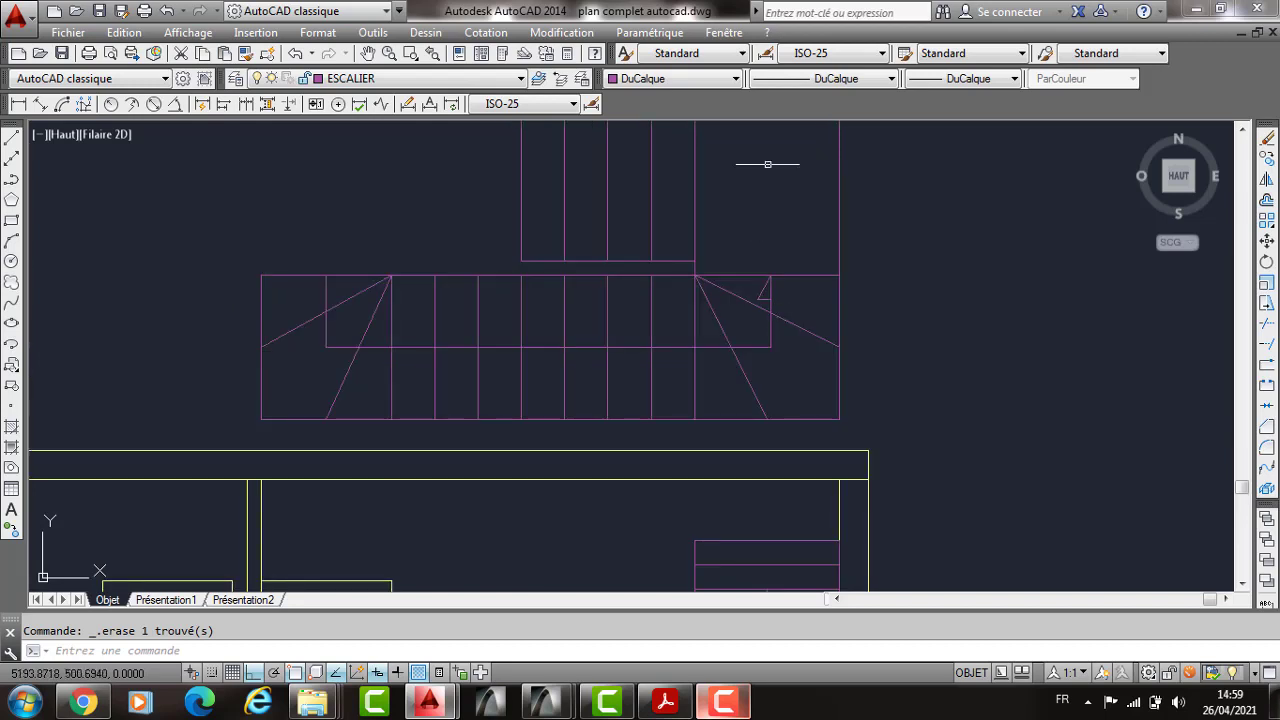
pyautogui.moveTo(777, 238)
pyautogui.mouseDown(button='middle')
pyautogui.moveTo(787, 356)
pyautogui.moveTo(740, 254)
pyautogui.moveTo(772, 147)
pyautogui.mouseUp(button='middle')
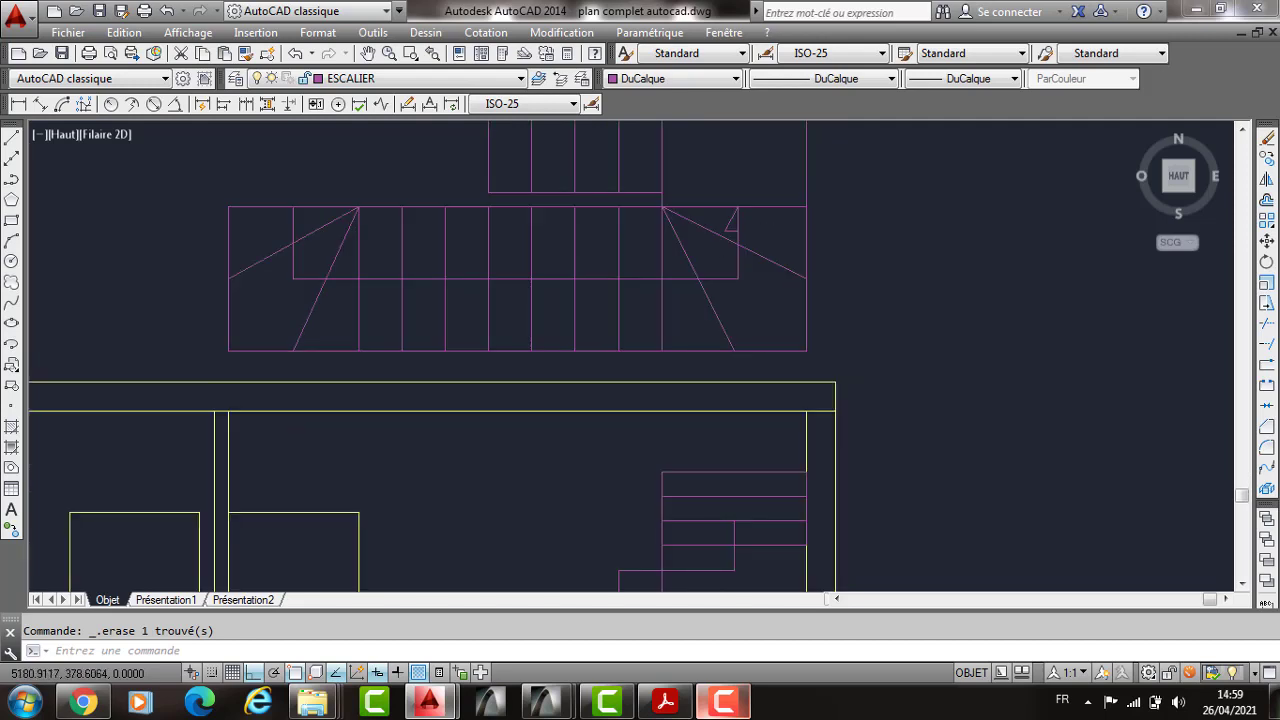
pyautogui.moveTo(769, 292); pyautogui.dragTo(768, 236, button='middle')
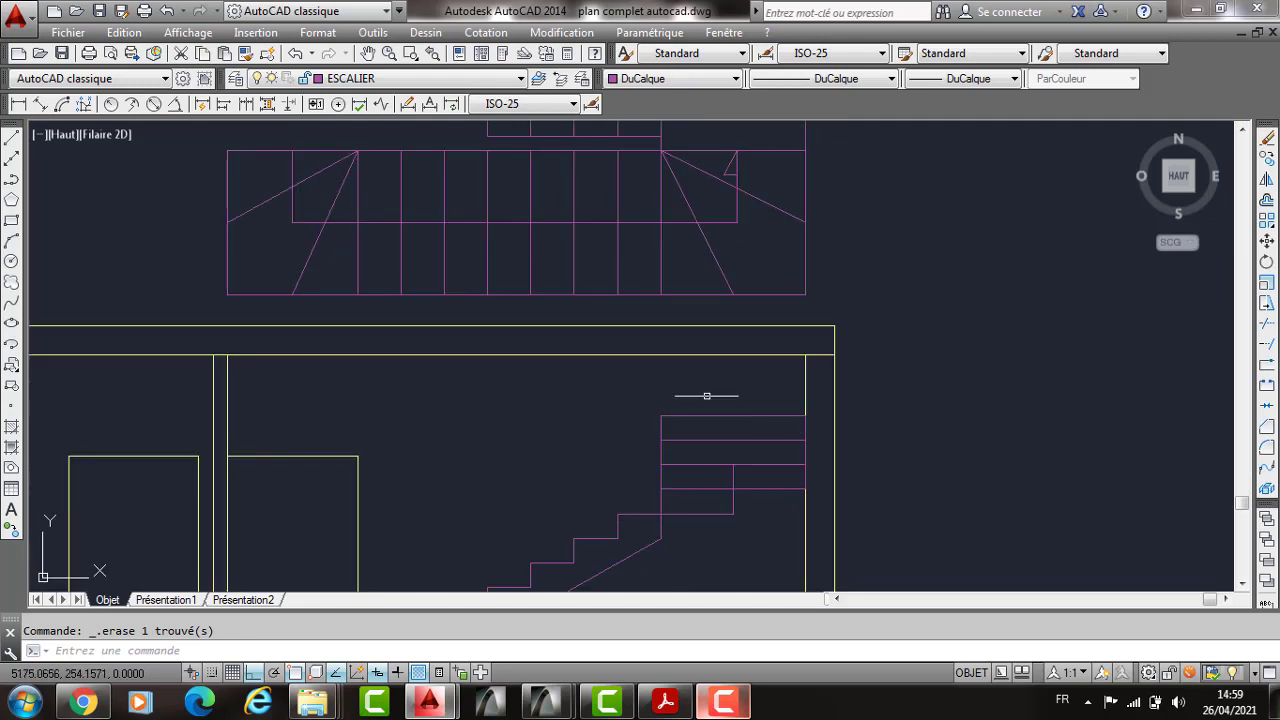
pyautogui.moveTo(706, 395); pyautogui.dragTo(826, 470, button='middle')
pyautogui.write('L')
pyautogui.press('Return')
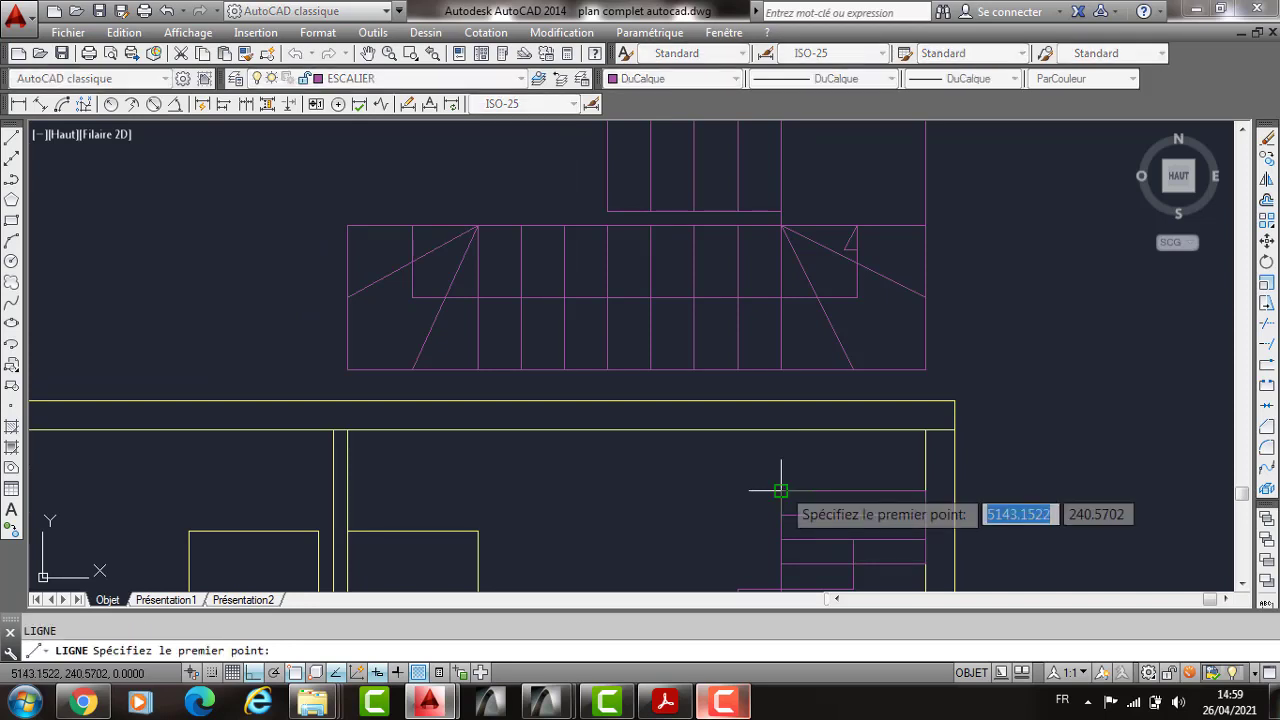
pyautogui.click(781, 491)
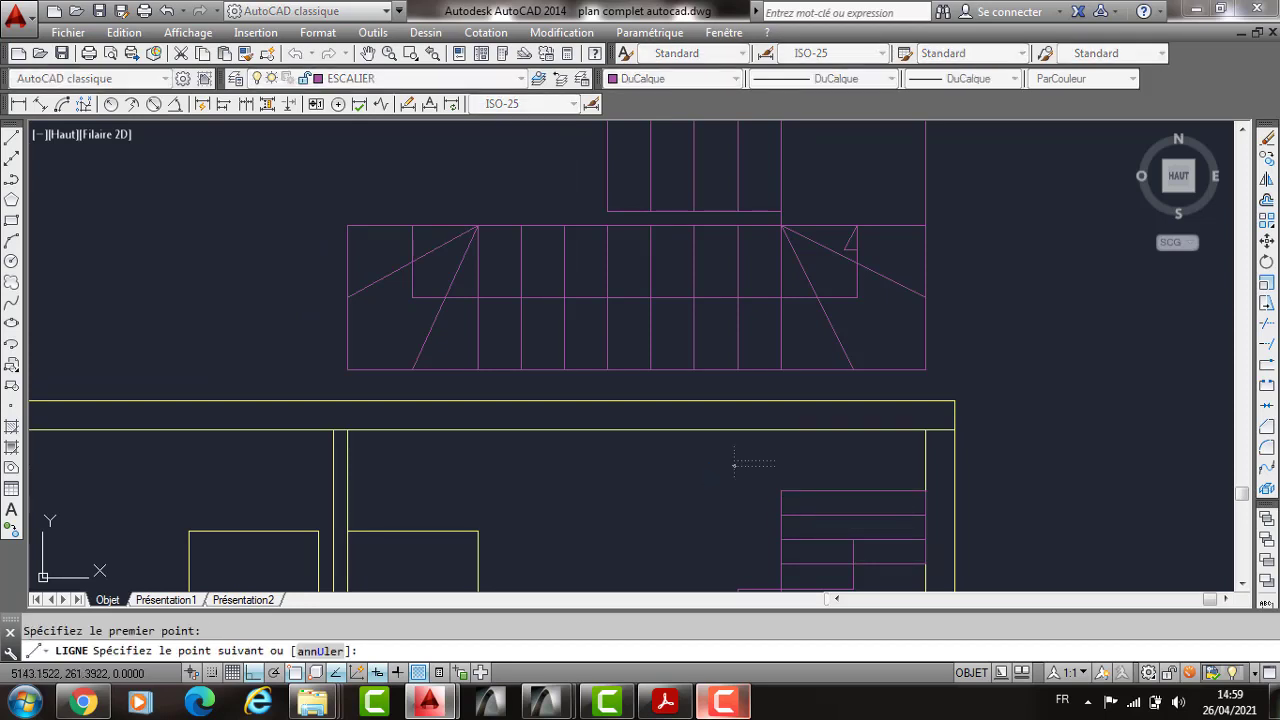
pyautogui.write('17')
pyautogui.press('Return')
pyautogui.write('30')
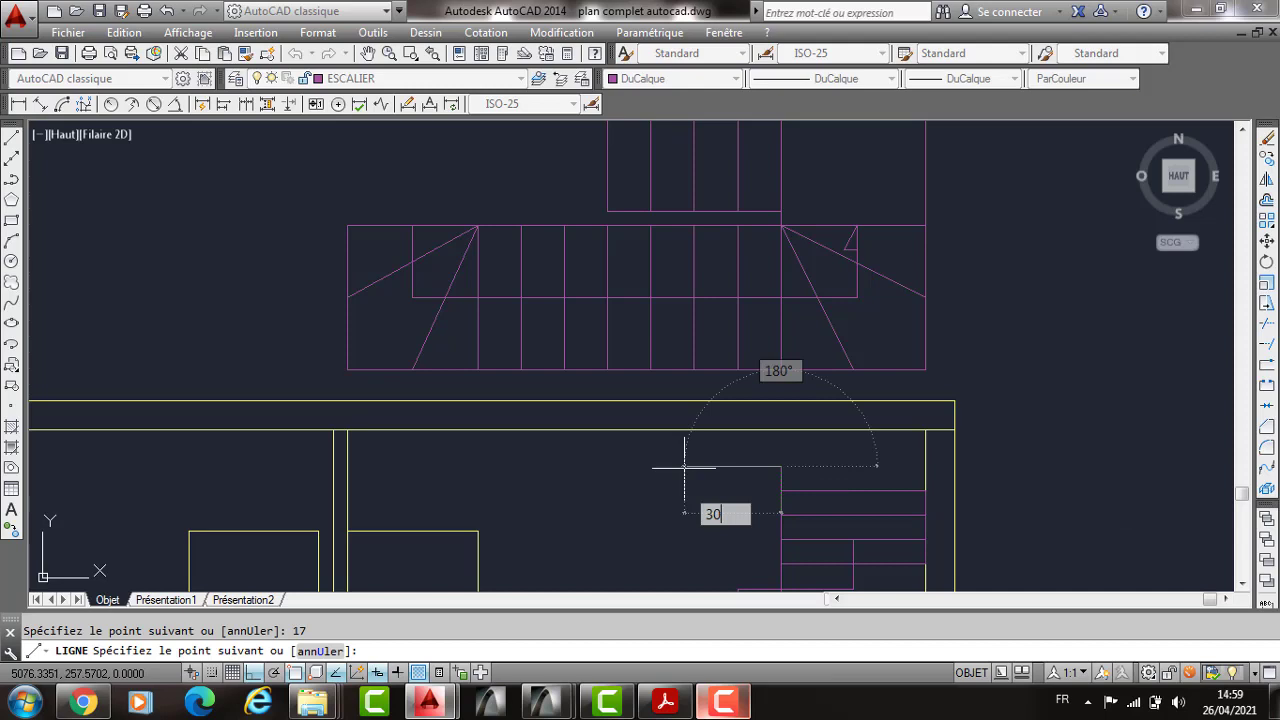
pyautogui.press('Return')
pyautogui.press('Return')
# Step: Copy the new riser and tread three times up to the left, each copy starting at the previous tread's end
pyautogui.click(803, 454)
pyautogui.click(766, 479)
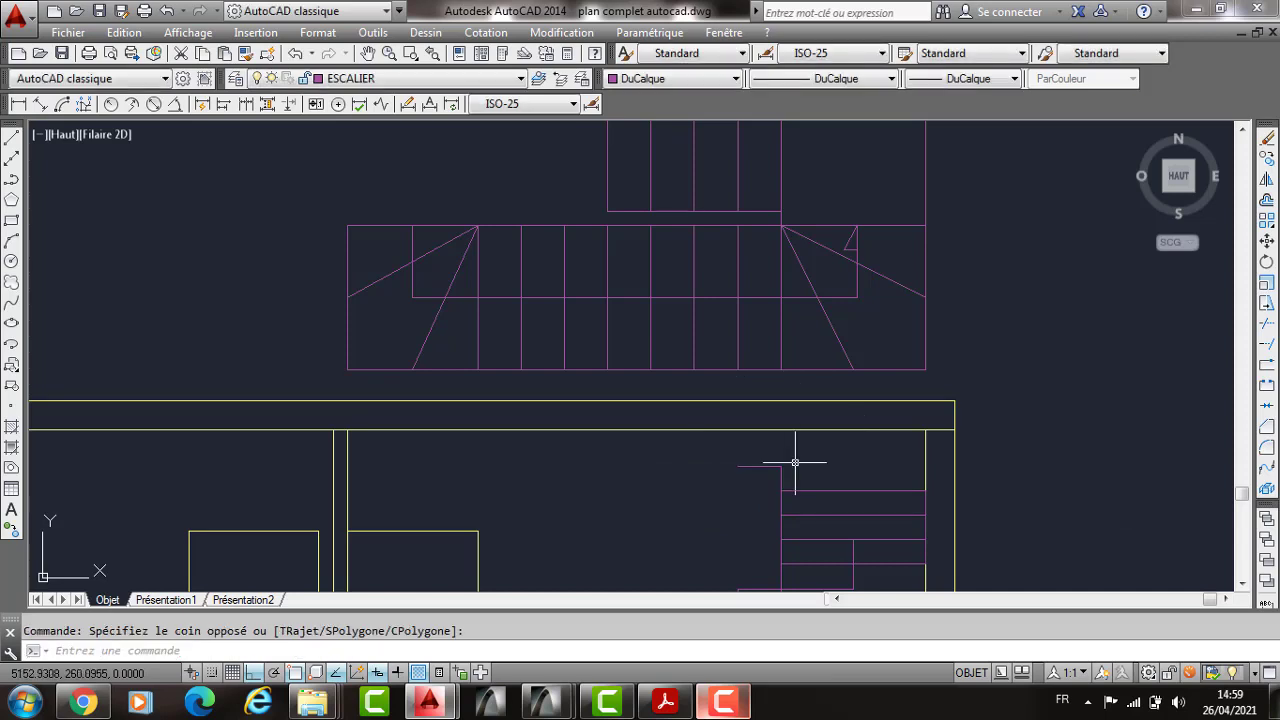
pyautogui.write('co')
pyautogui.press('Return')
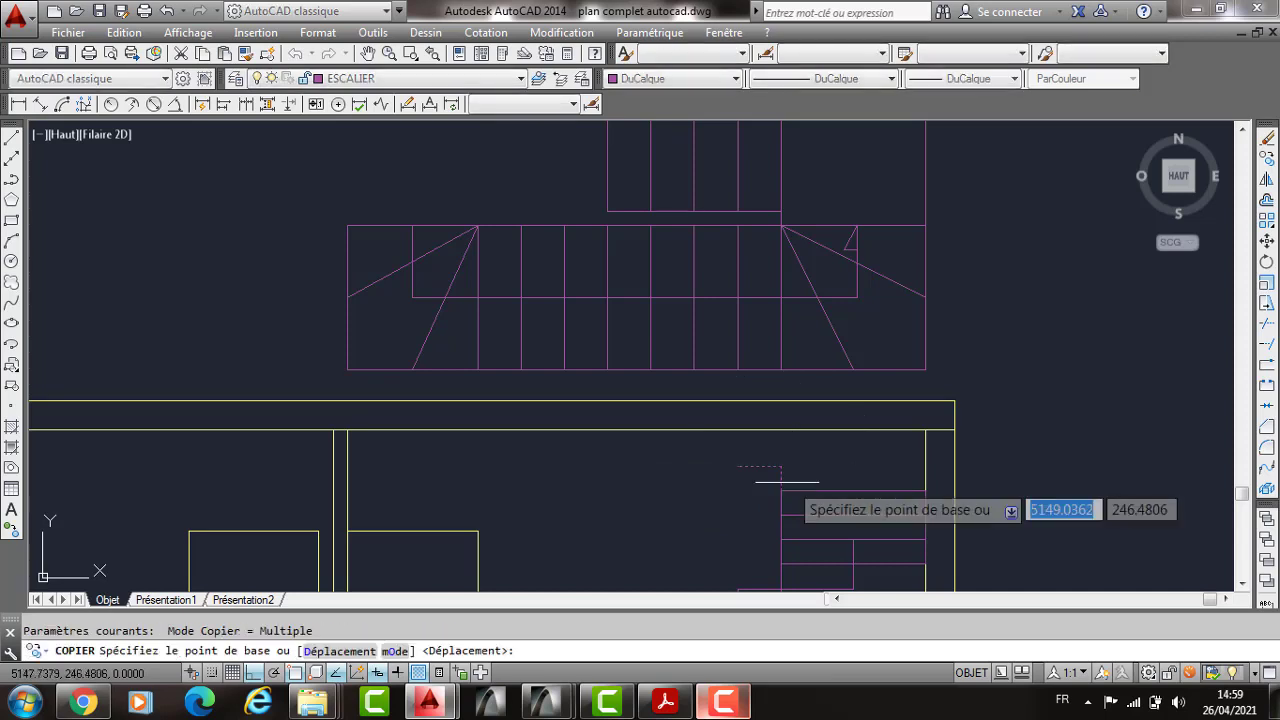
pyautogui.click(781, 481)
pyautogui.click(740, 472)
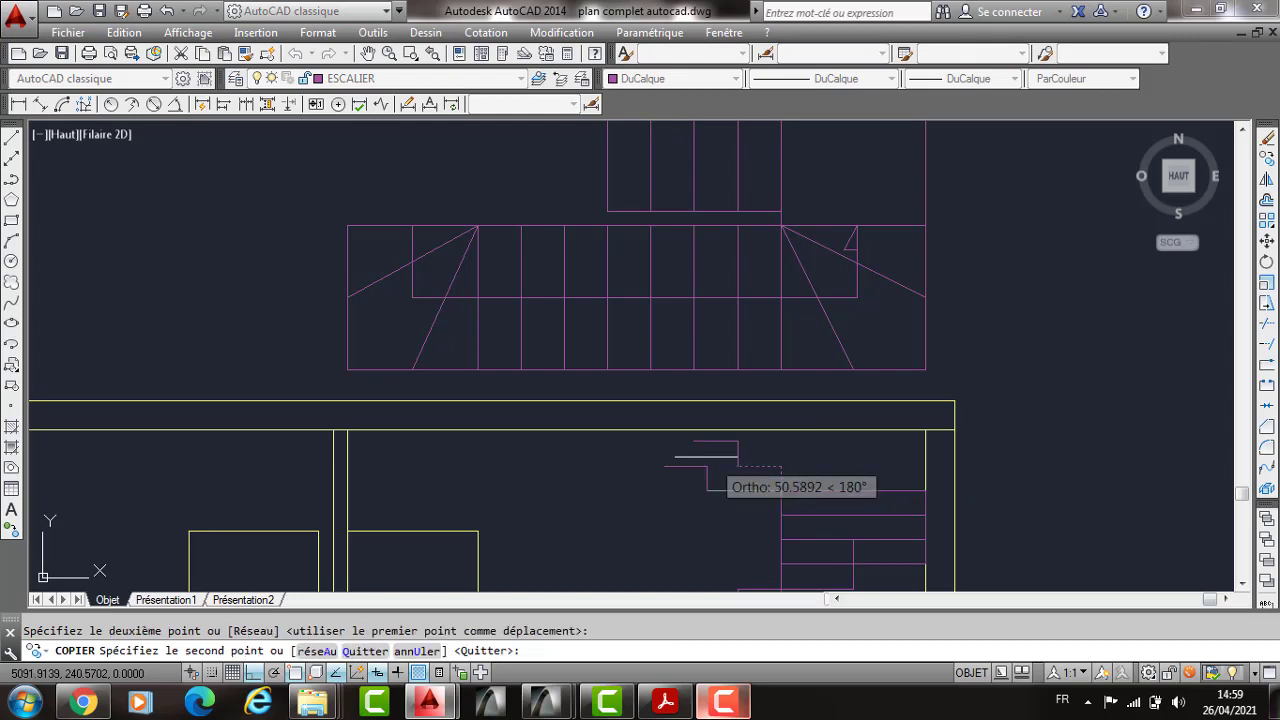
pyautogui.click(695, 444)
pyautogui.click(652, 423)
pyautogui.press('Return')
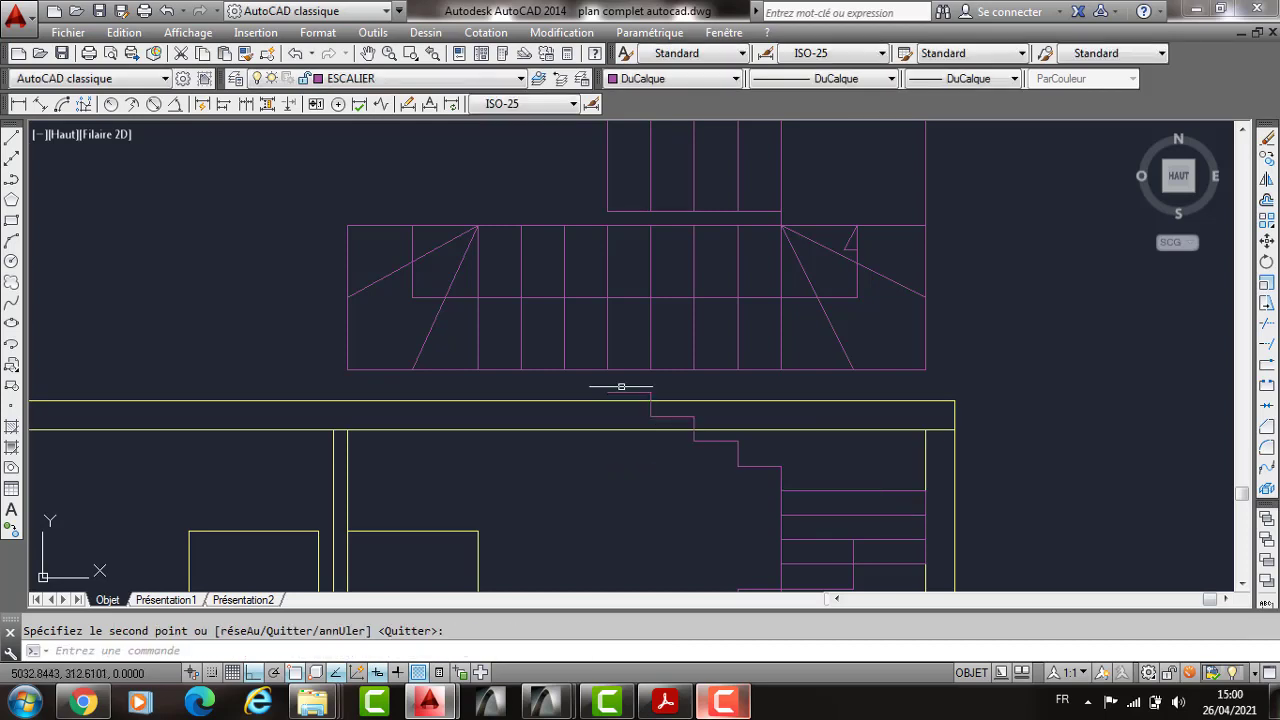
# Step: Lower the topmost tread onto the slab's upper line and trim the riser end sticking out above it
pyautogui.scroll(5, 621, 386)
pyautogui.click(697, 419)
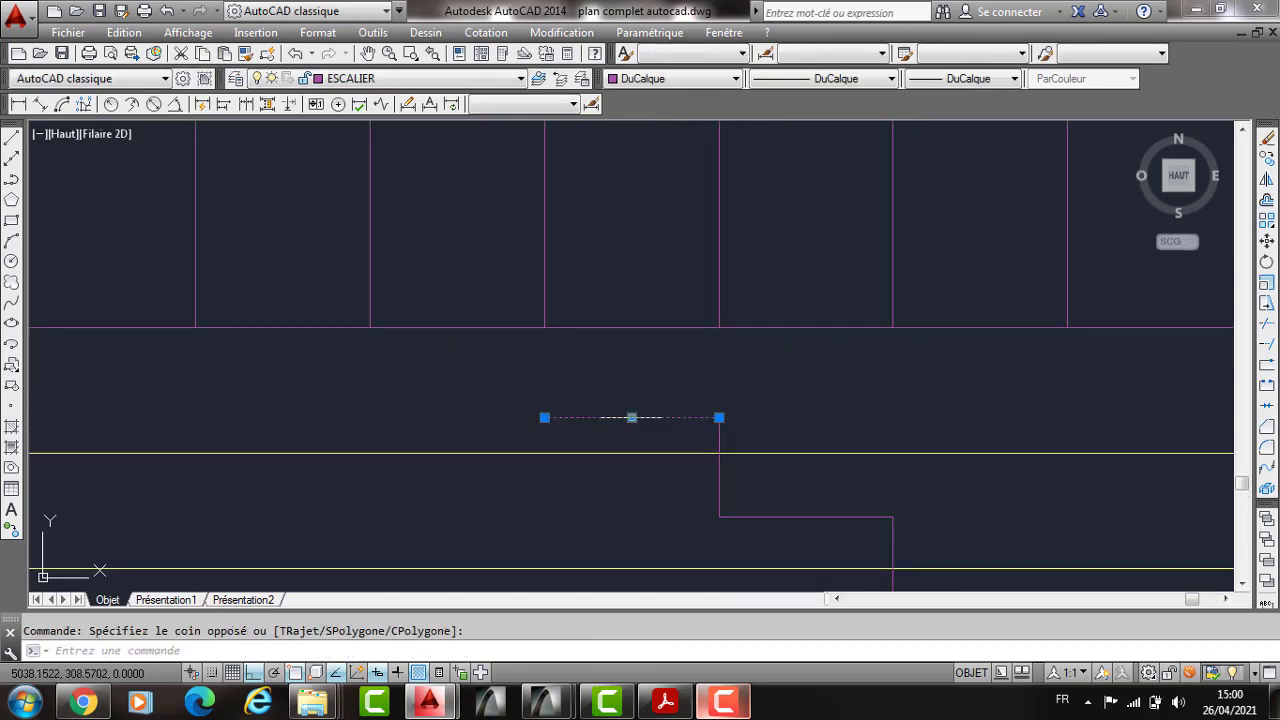
pyautogui.click(631, 417)
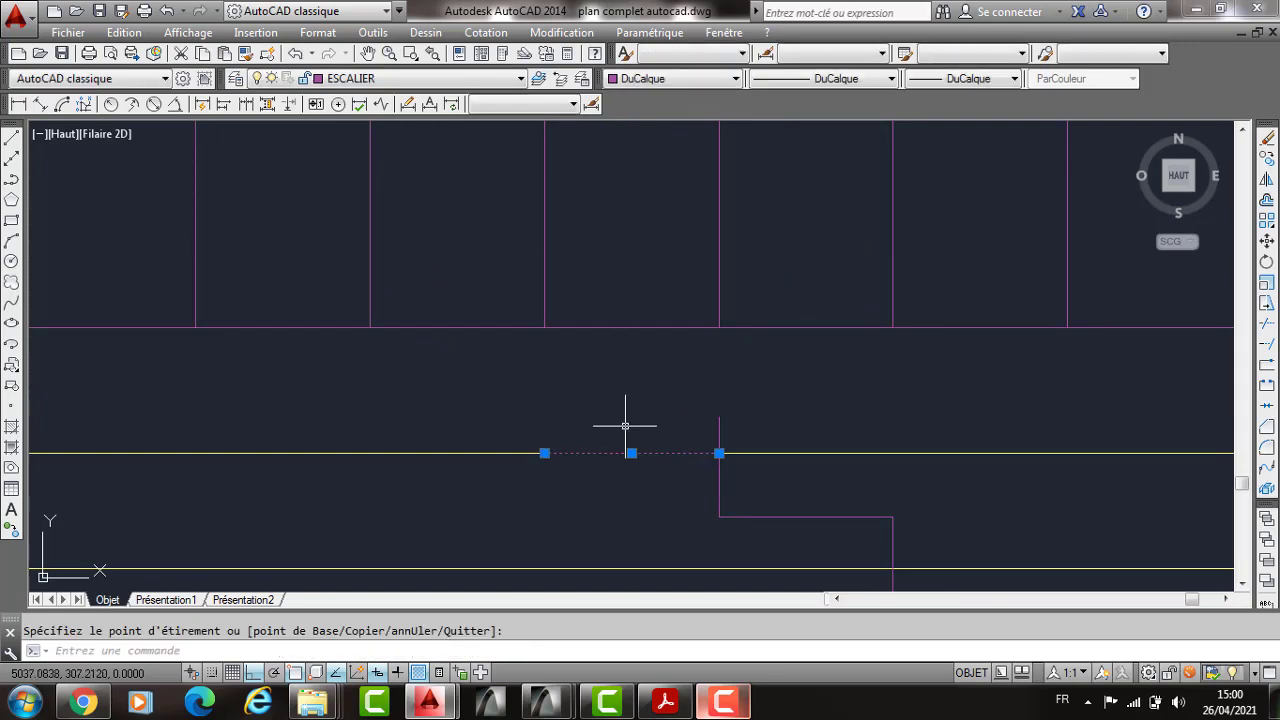
pyautogui.press('Escape')
pyautogui.write('aj')
pyautogui.press('Return')
pyautogui.press('Return')
pyautogui.click(716, 420)
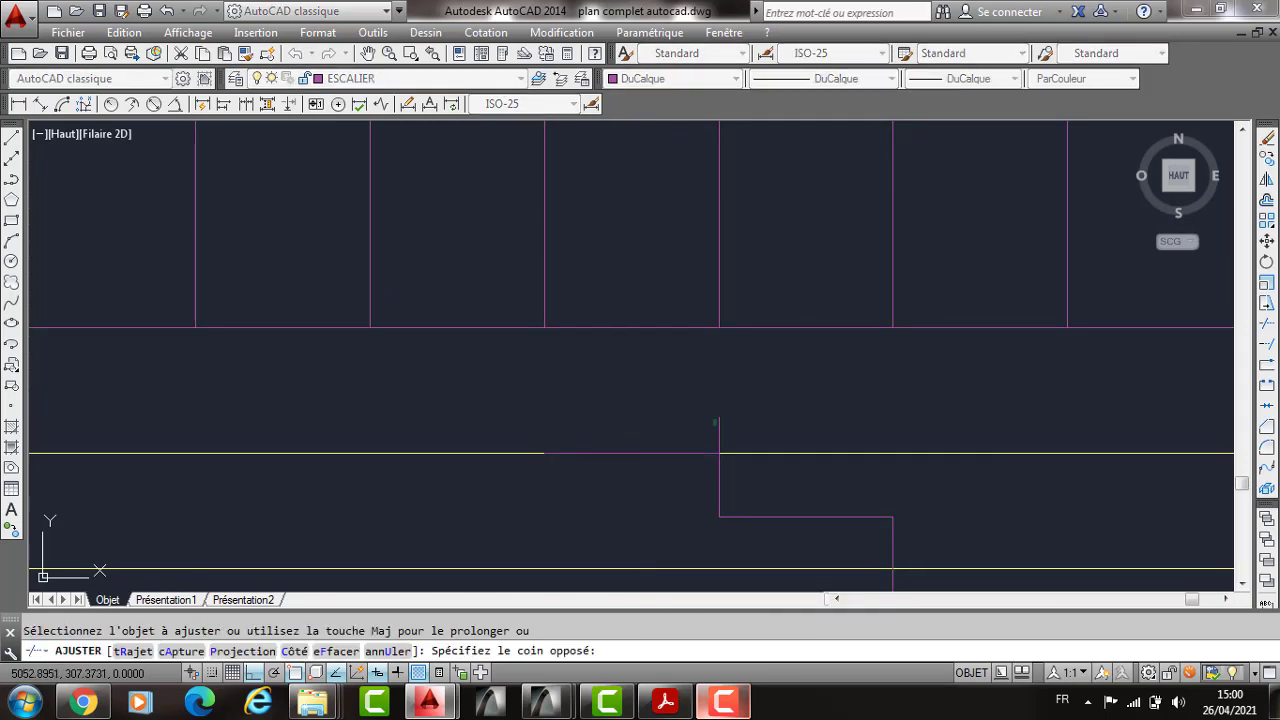
pyautogui.click(724, 430)
pyautogui.scroll(-5, 722, 428)
pyautogui.moveTo(826, 436); pyautogui.dragTo(763, 432, button='middle')
pyautogui.press('Return')
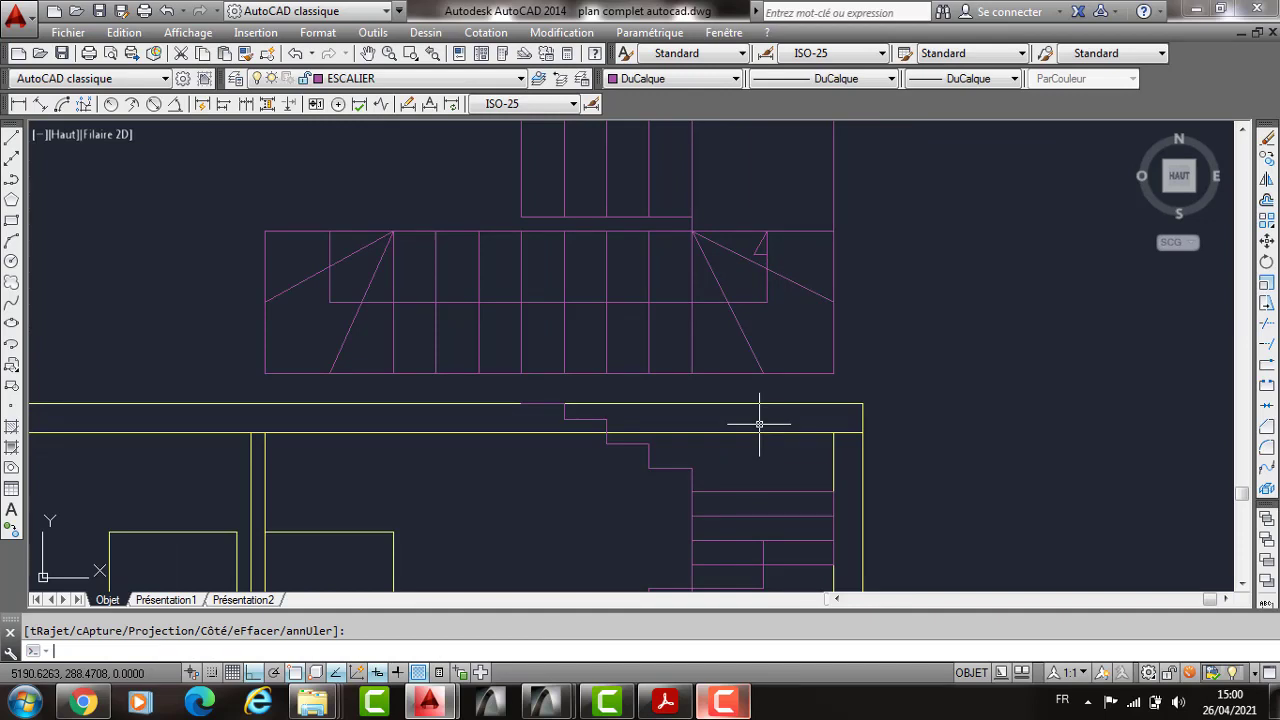
# Step: Extend the right wall's inner edge up through the slab to its upper line
pyautogui.write('ptur')
pyautogui.press('Return')
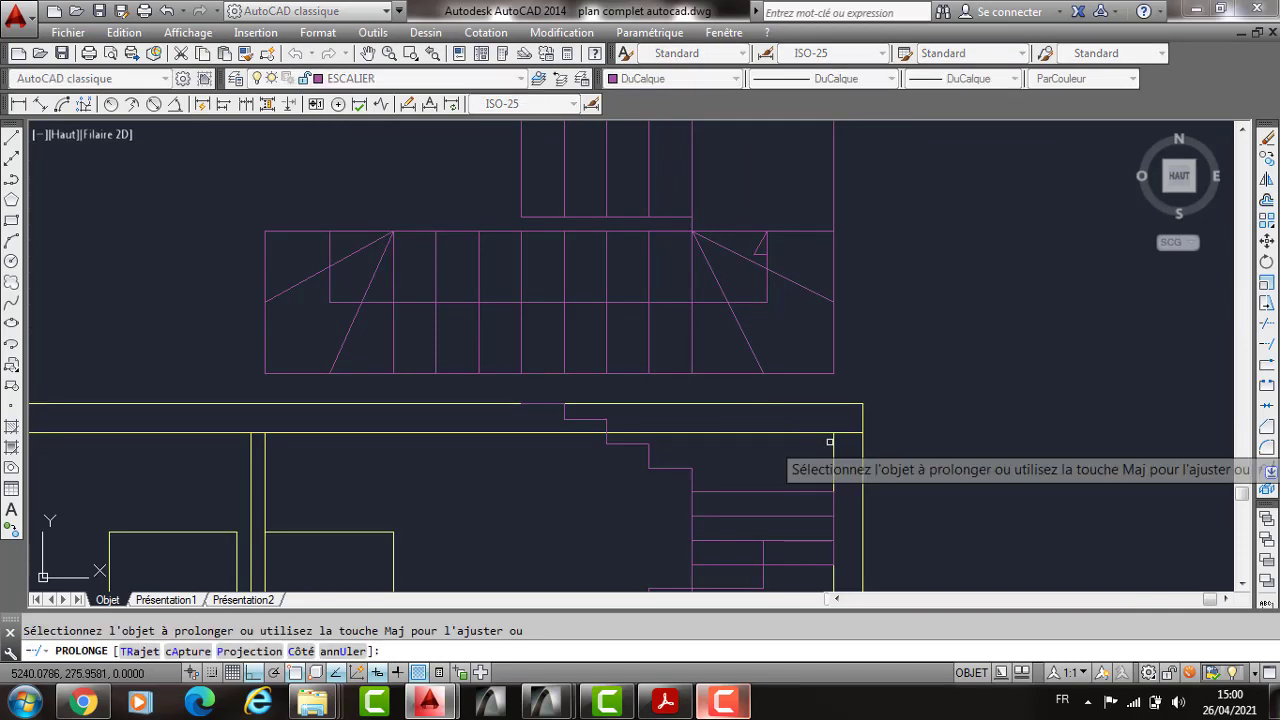
pyautogui.click(834, 445)
pyautogui.press('Return')
# Step: Trim both slab lines between the upper flight's steps and the right wall to open the stairwell
pyautogui.write('a')
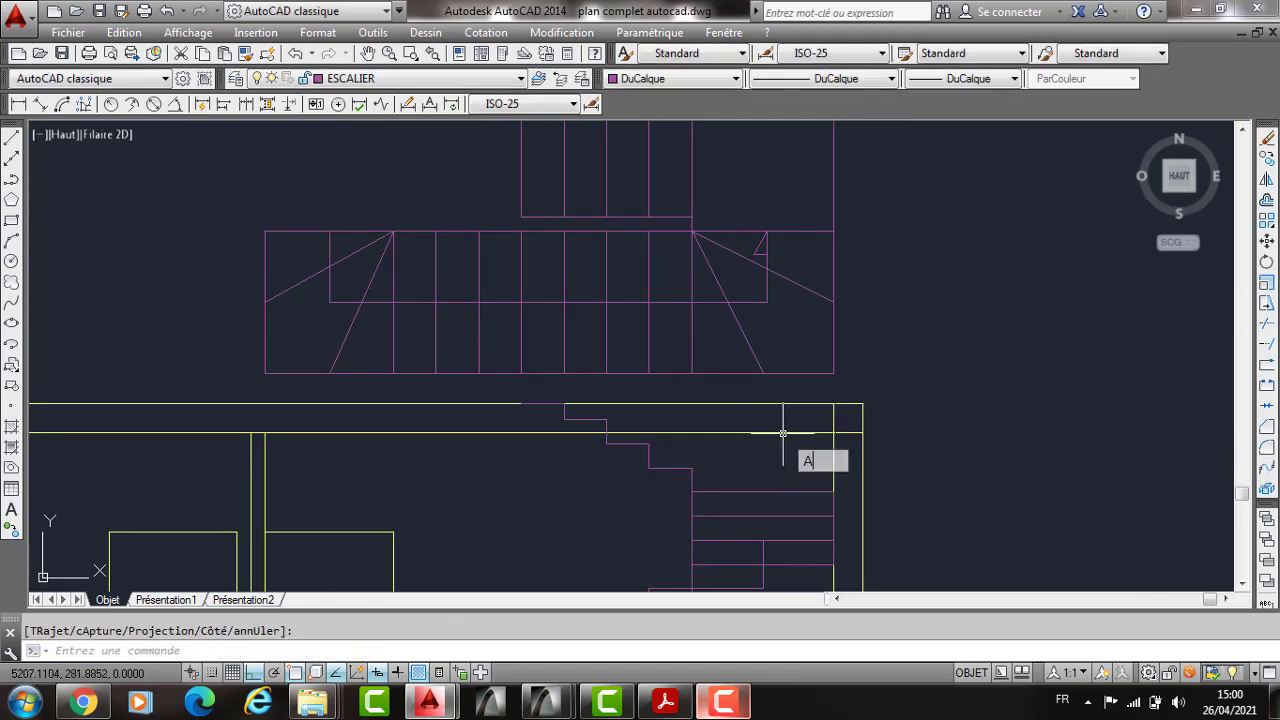
pyautogui.write('j')
pyautogui.press('Return')
pyautogui.press('Return')
pyautogui.click(742, 405)
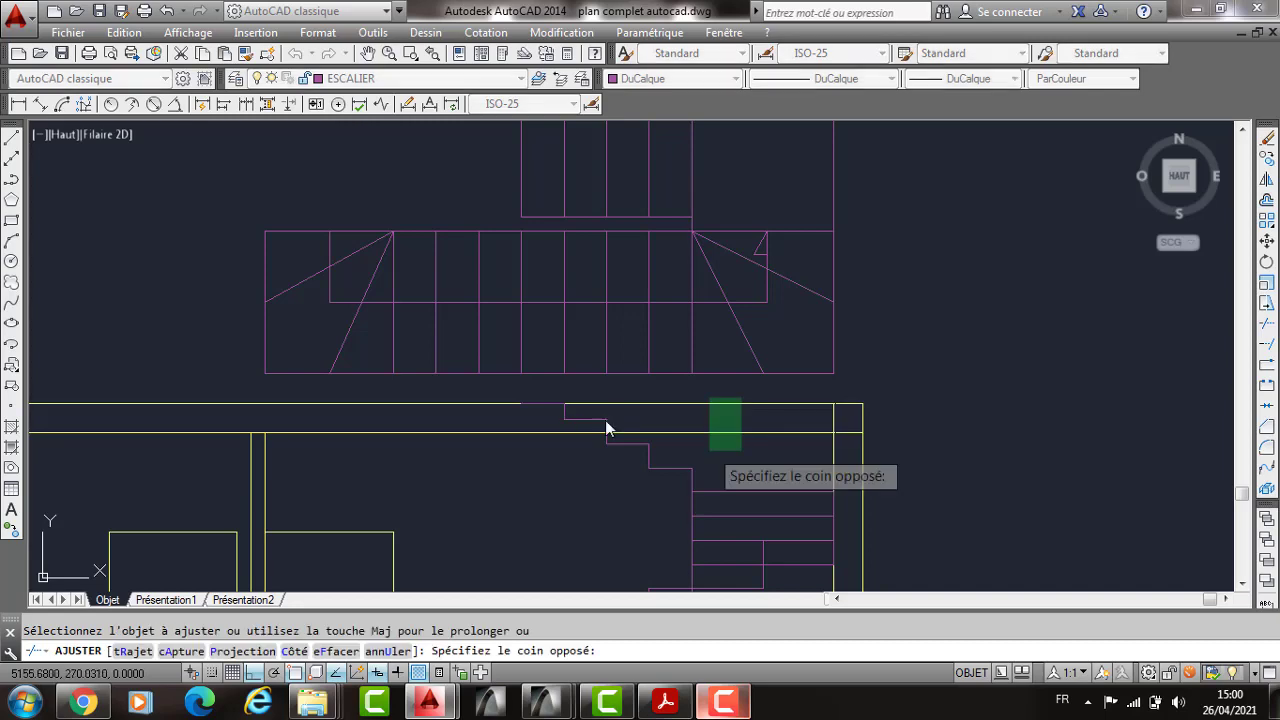
pyautogui.click(711, 449)
pyautogui.scroll(2, 568, 428)
pyautogui.moveTo(550, 428); pyautogui.dragTo(605, 419, button='middle')
pyautogui.press('Return')
# Step: Draw a short vertical line, about one full riser long, down from the left end of the topmost tread
pyautogui.write('l')
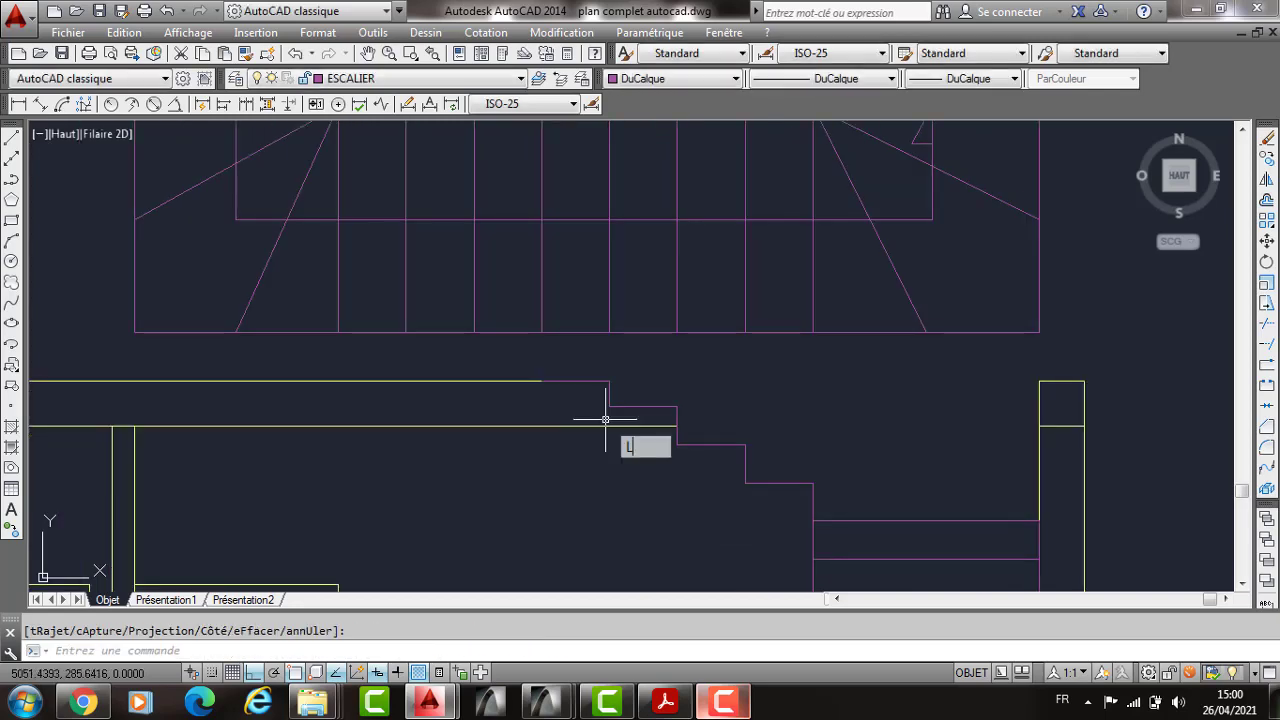
pyautogui.press('Return')
pyautogui.click(542, 381)
pyautogui.click(544, 420)
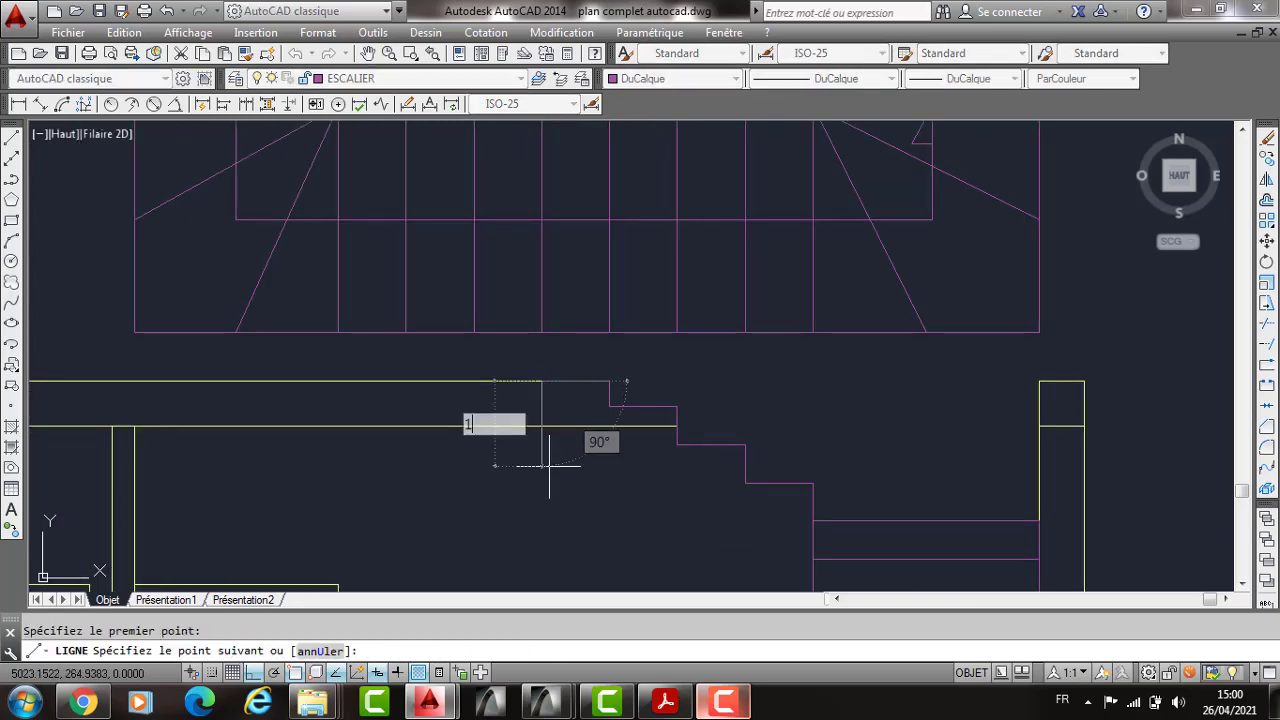
pyautogui.press('Return')
pyautogui.press('Return')
# Step: Draw a 30 line left from the base of the upper flight's first riser, continuing as a sloping soffit to the short vertical line's lower end
pyautogui.click(813, 520)
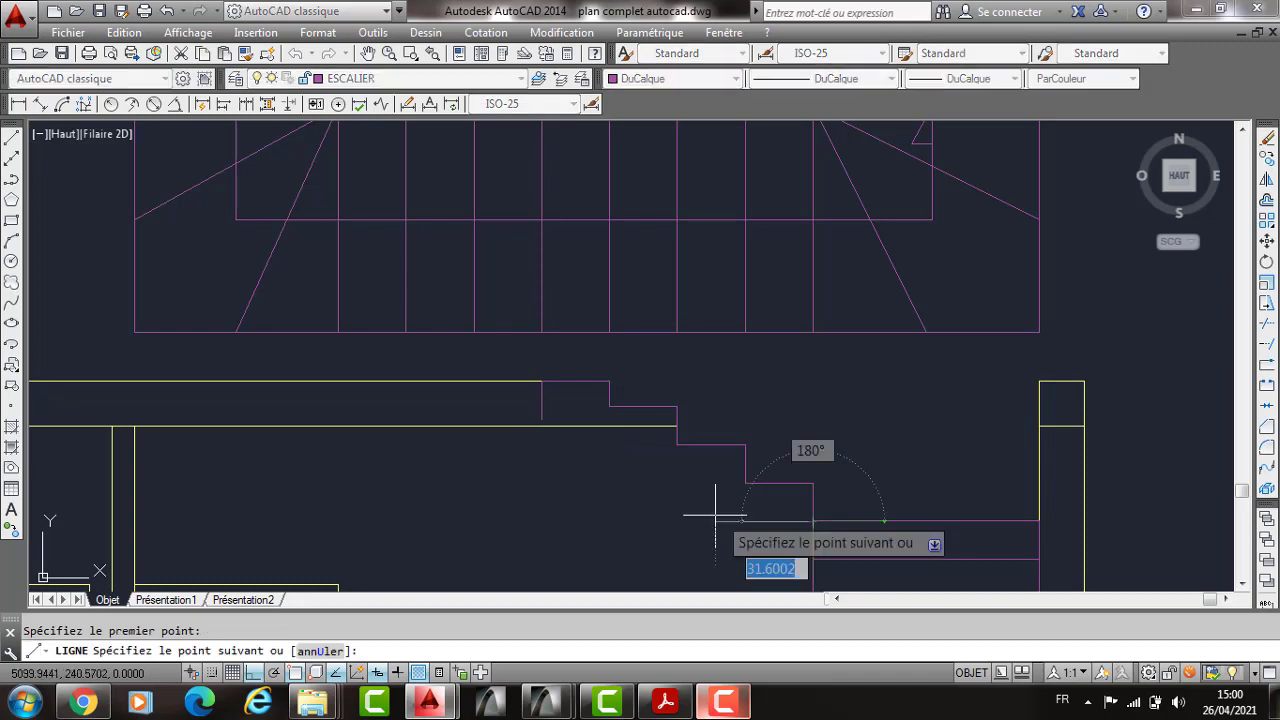
pyautogui.write('30')
pyautogui.press('Return')
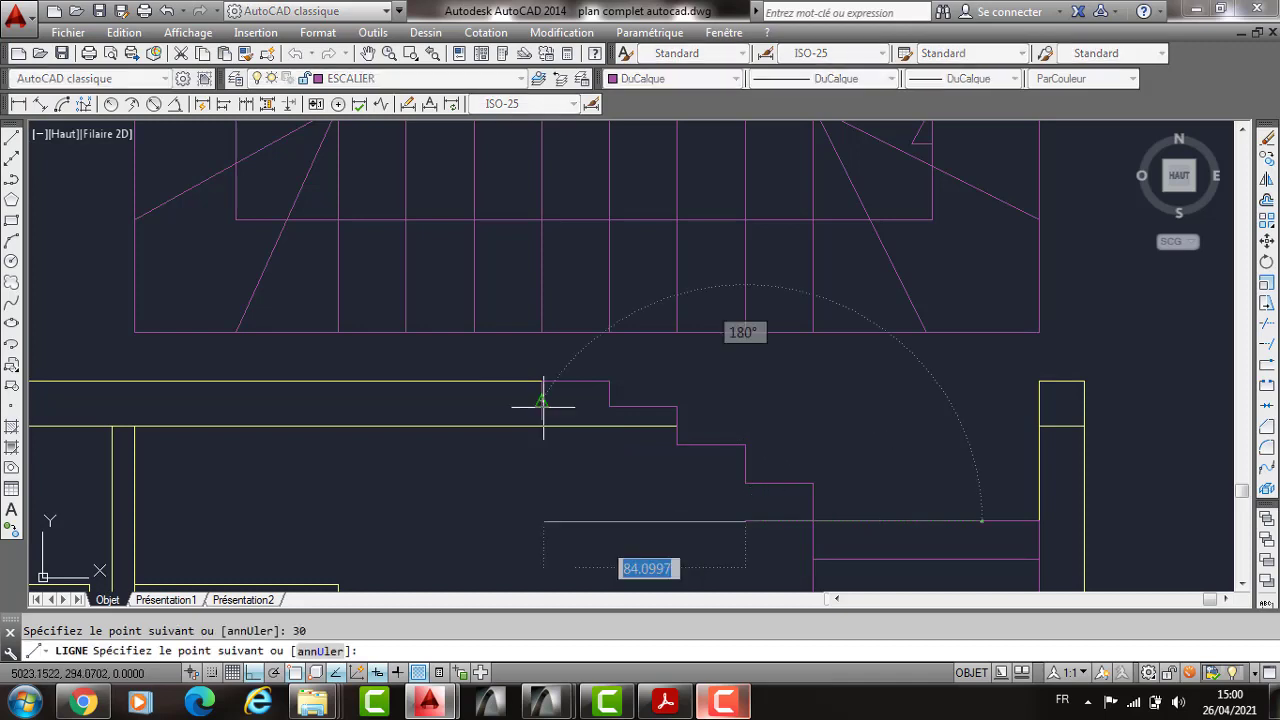
pyautogui.click(541, 419)
pyautogui.press('Return')
# Step: Trim the slab's underside line and the sloping soffit line back to their intersection
pyautogui.write('A')
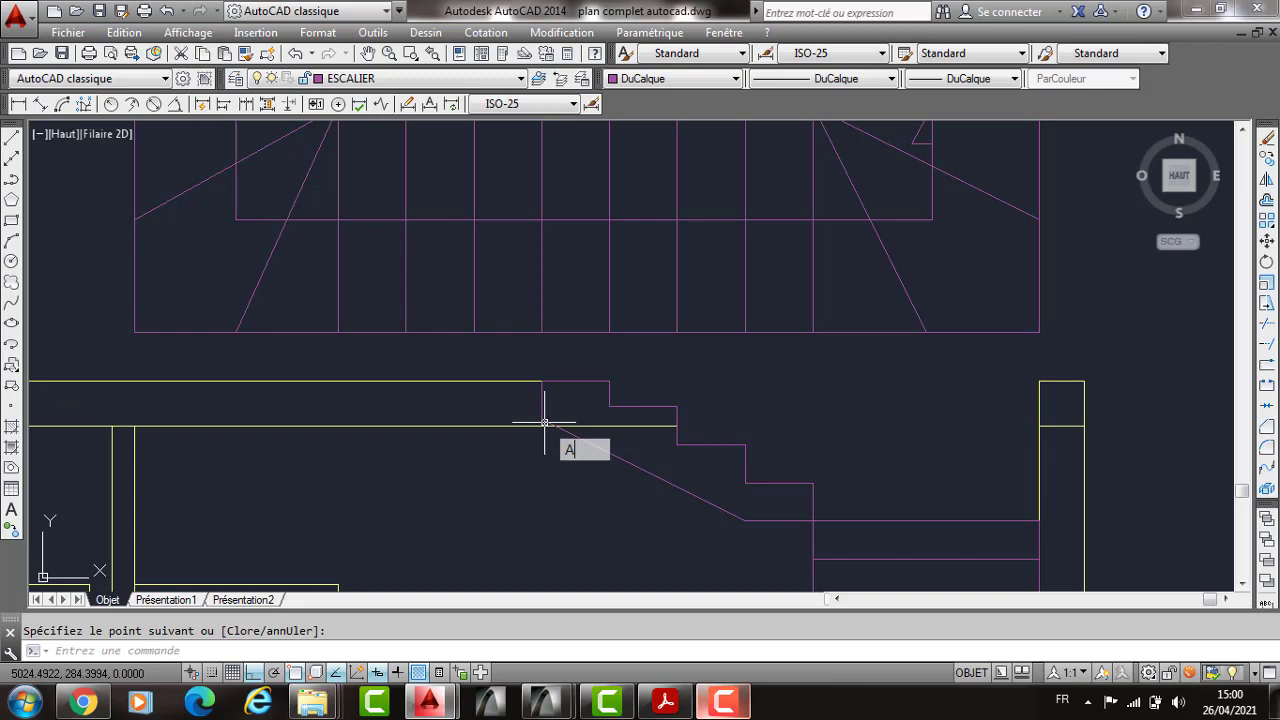
pyautogui.write('j')
pyautogui.press('Return')
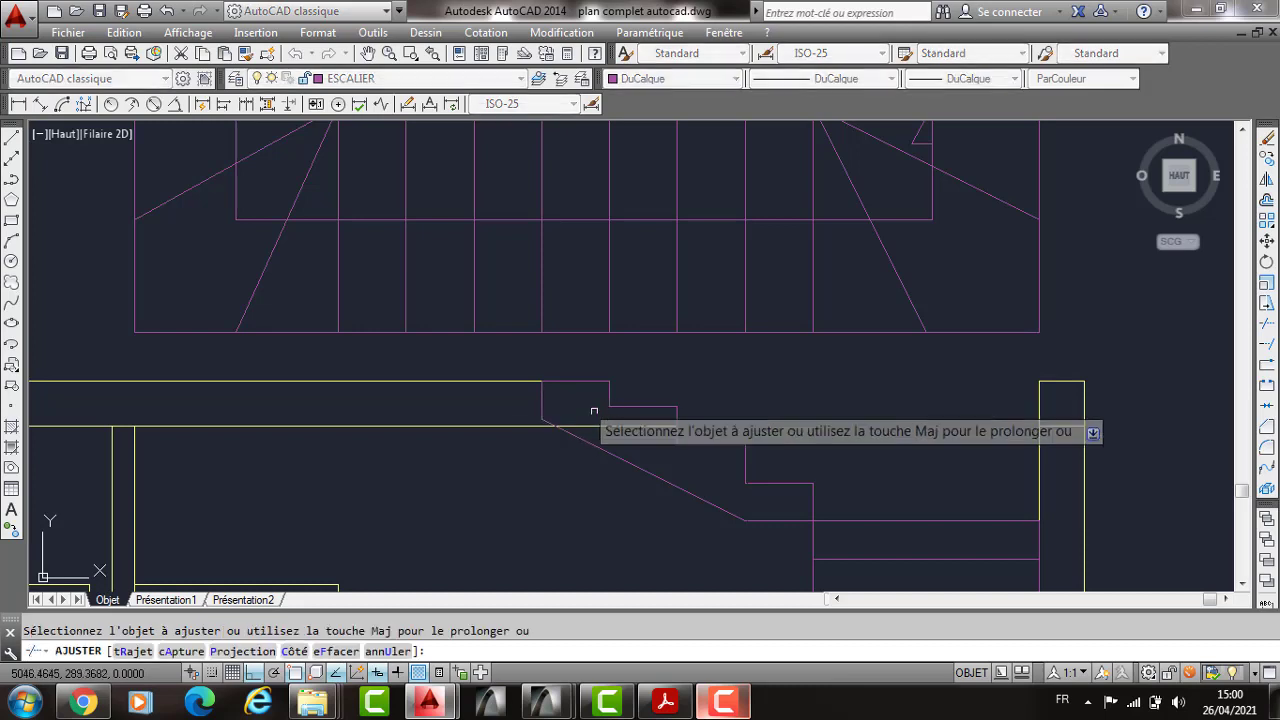
pyautogui.scroll(-4, 607, 424)
pyautogui.scroll(10, 607, 424)
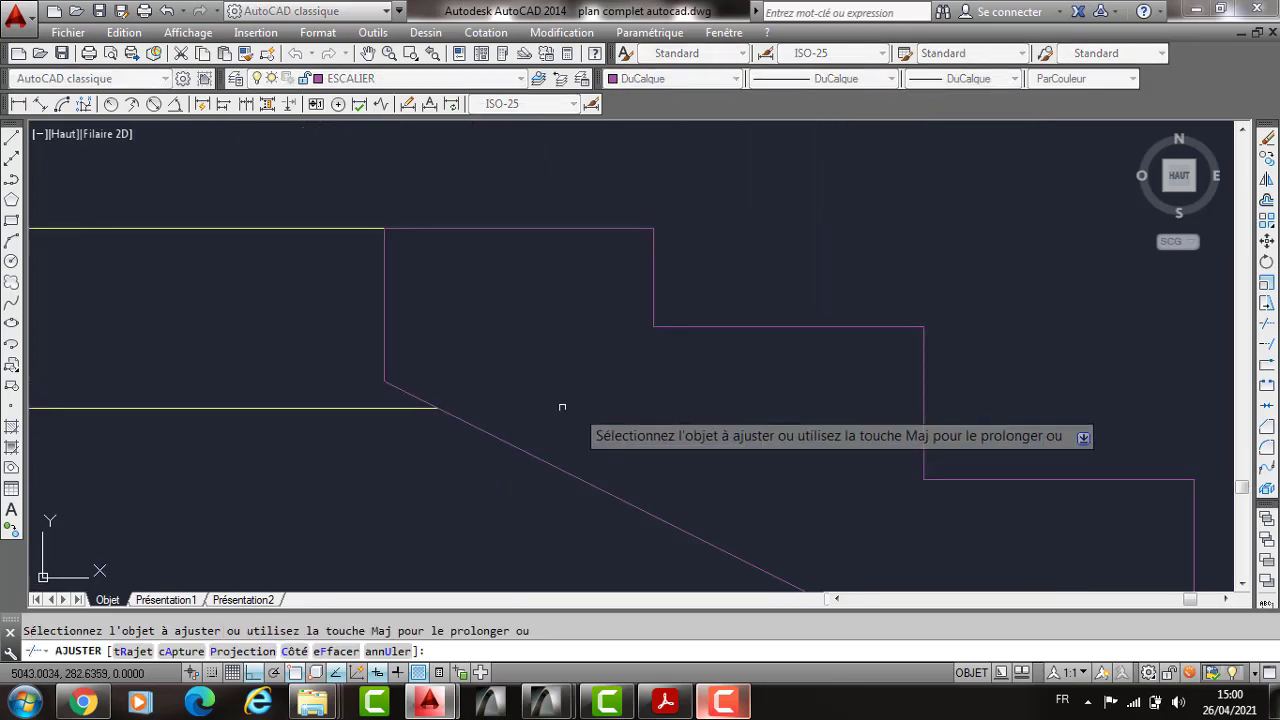
pyautogui.click(400, 387)
pyautogui.press('Return')
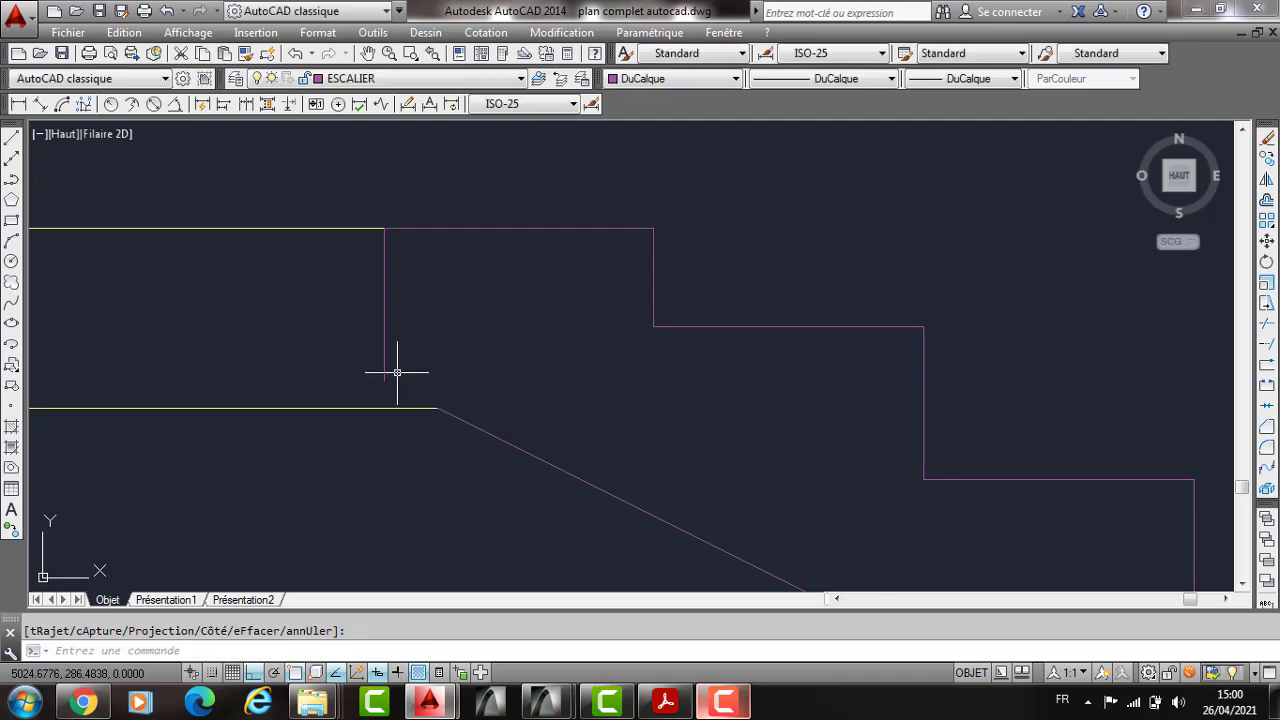
# Step: Extend the short vertical end line to the slab's underside and both flights' sloping soffit lines to the adjoining winder edges
pyautogui.write('PR')
pyautogui.press('Return')
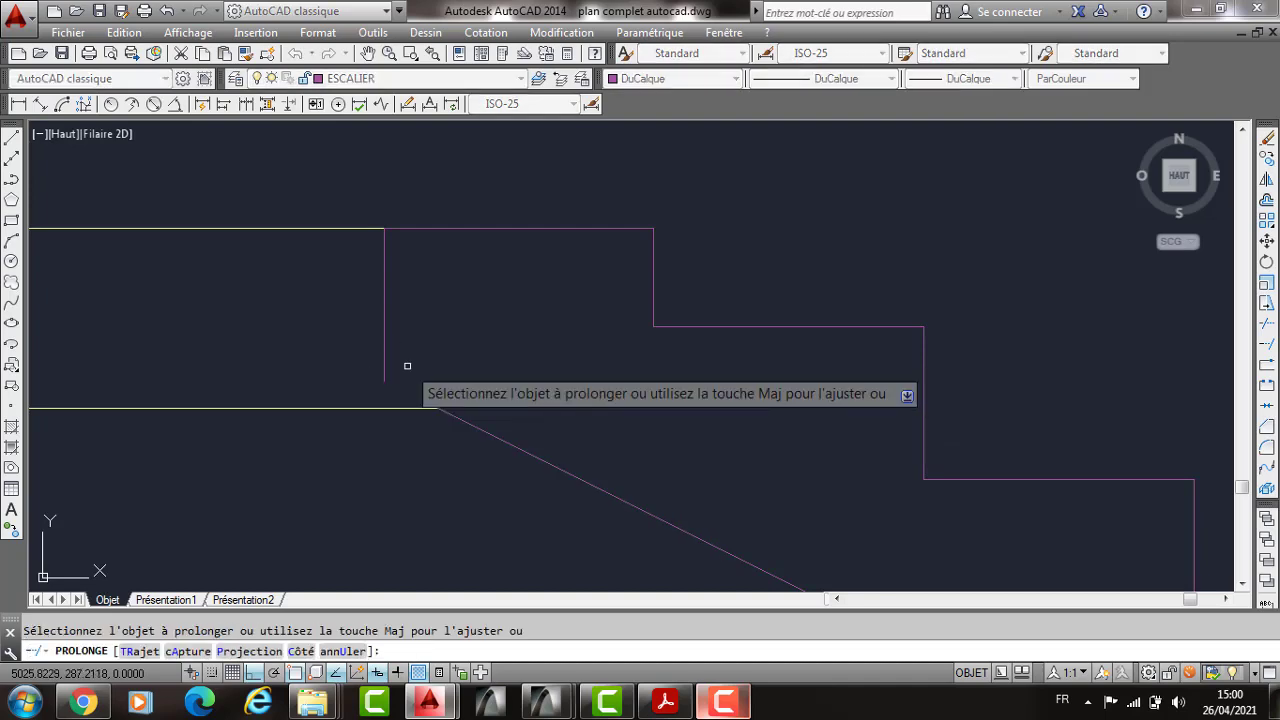
pyautogui.scroll(-5, 392, 377)
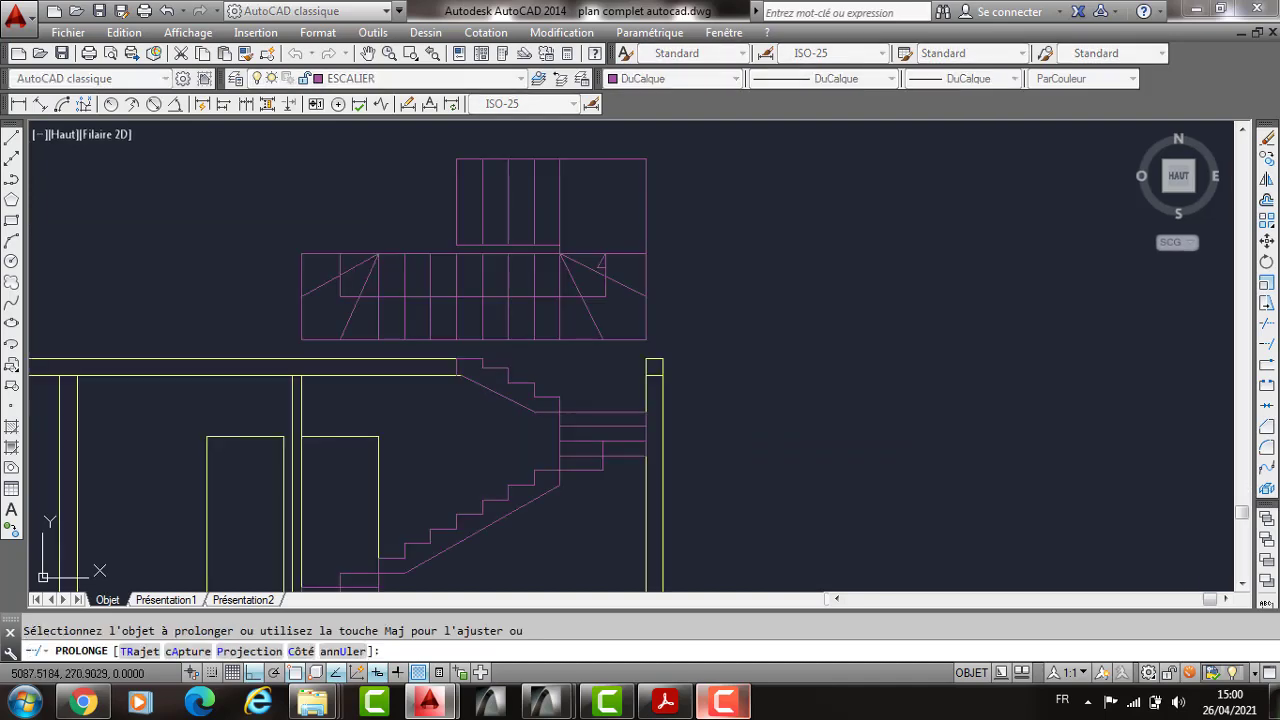
pyautogui.scroll(2, 516, 464)
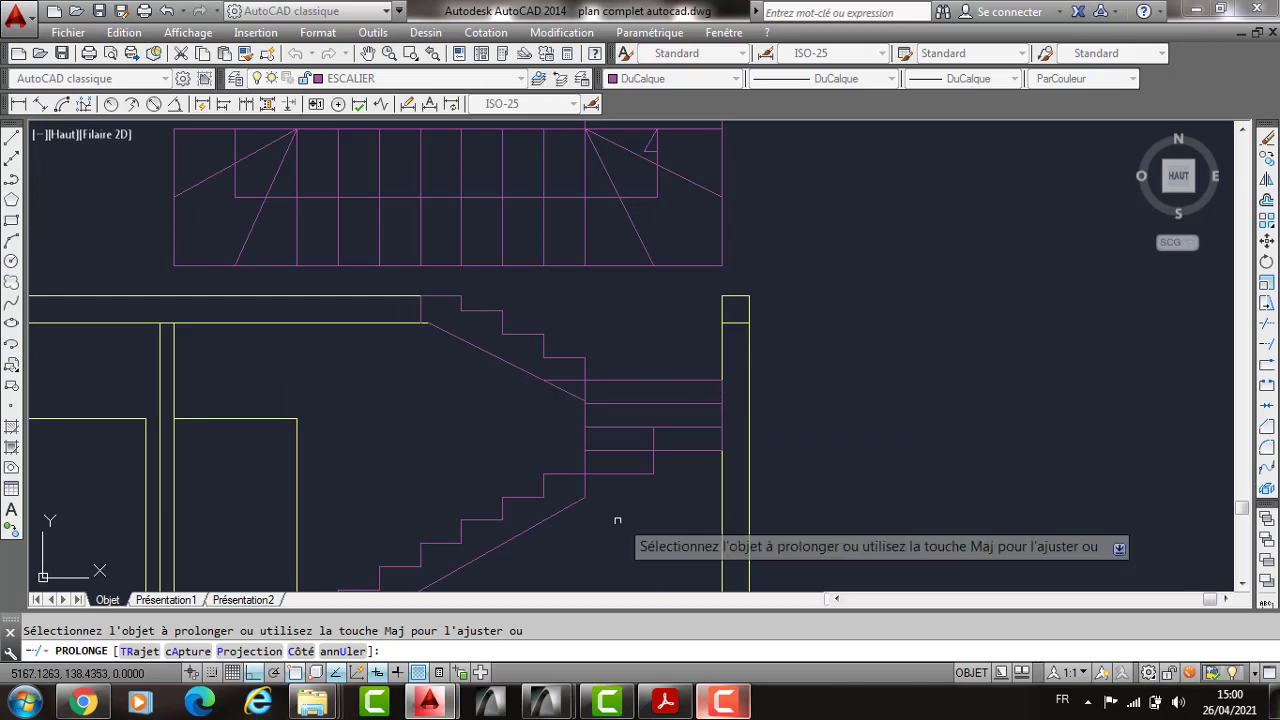
pyautogui.click(574, 503)
pyautogui.moveTo(574, 503); pyautogui.dragTo(775, 311, button='middle')
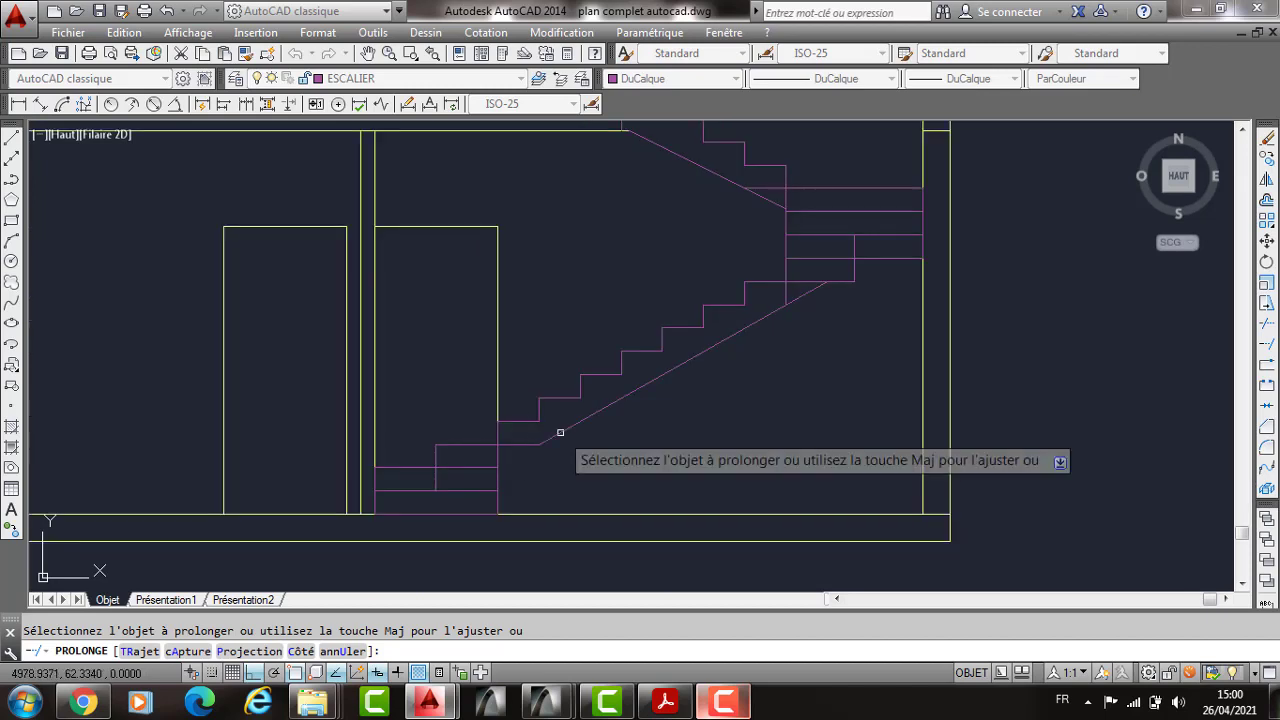
pyautogui.click(560, 432)
pyautogui.press('Return')
# Step: Delete the short horizontal and vertical stubs left at the lower flight's soffit ends and the horizontal stub at the upper flight's soffit
pyautogui.click(522, 445)
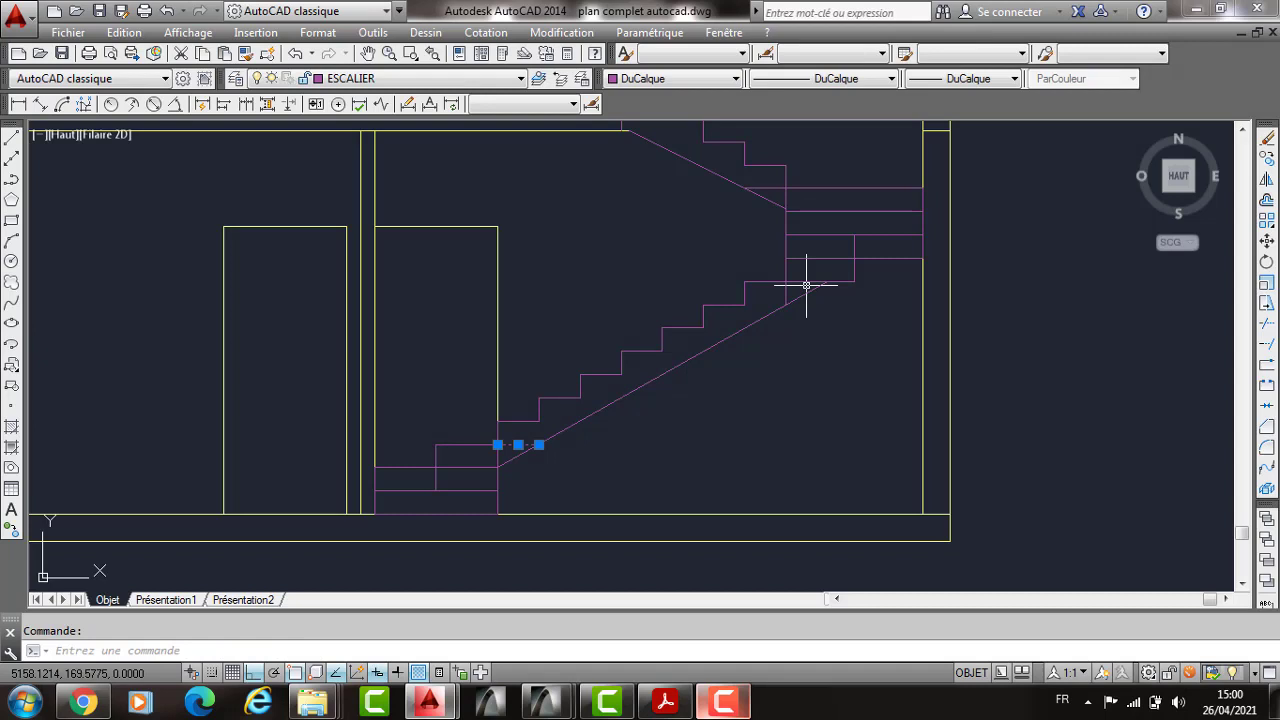
pyautogui.click(806, 286)
pyautogui.click(786, 293)
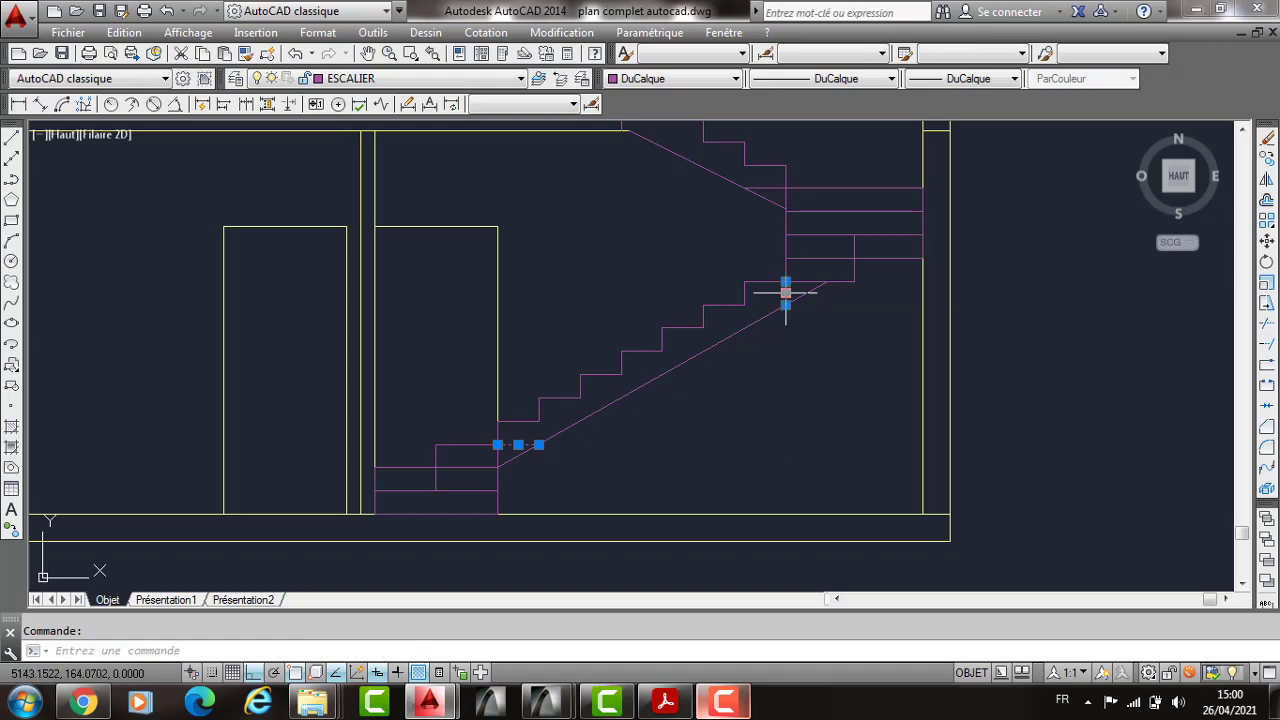
pyautogui.moveTo(786, 293); pyautogui.dragTo(802, 454, button='middle')
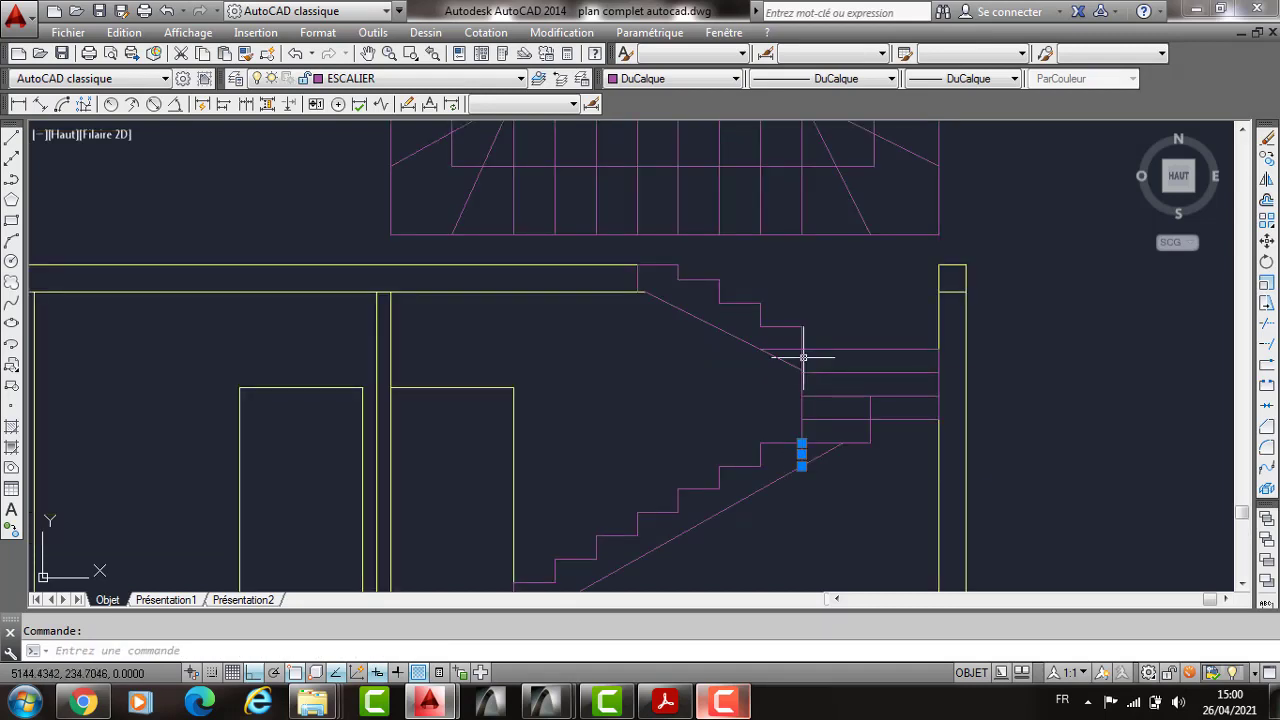
pyautogui.click(803, 357)
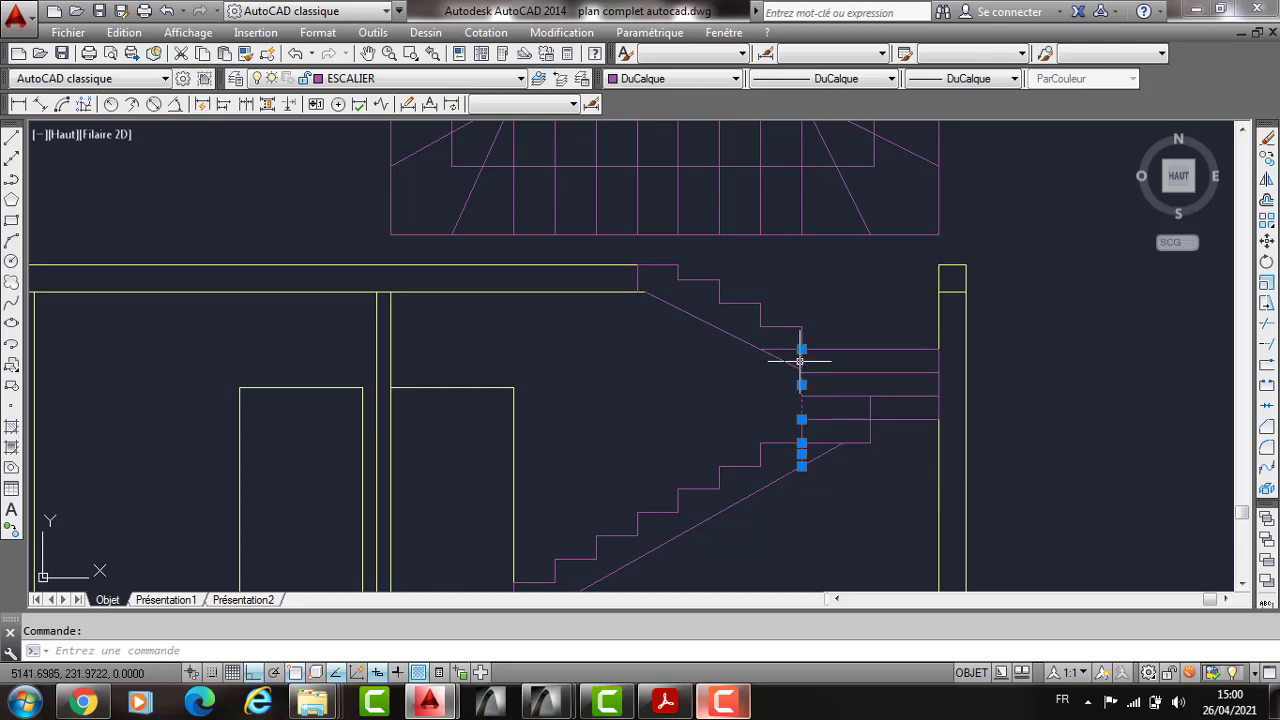
pyautogui.keyDown('shift'); pyautogui.click(800, 361); pyautogui.keyUp('shift')
pyautogui.press('Delete')
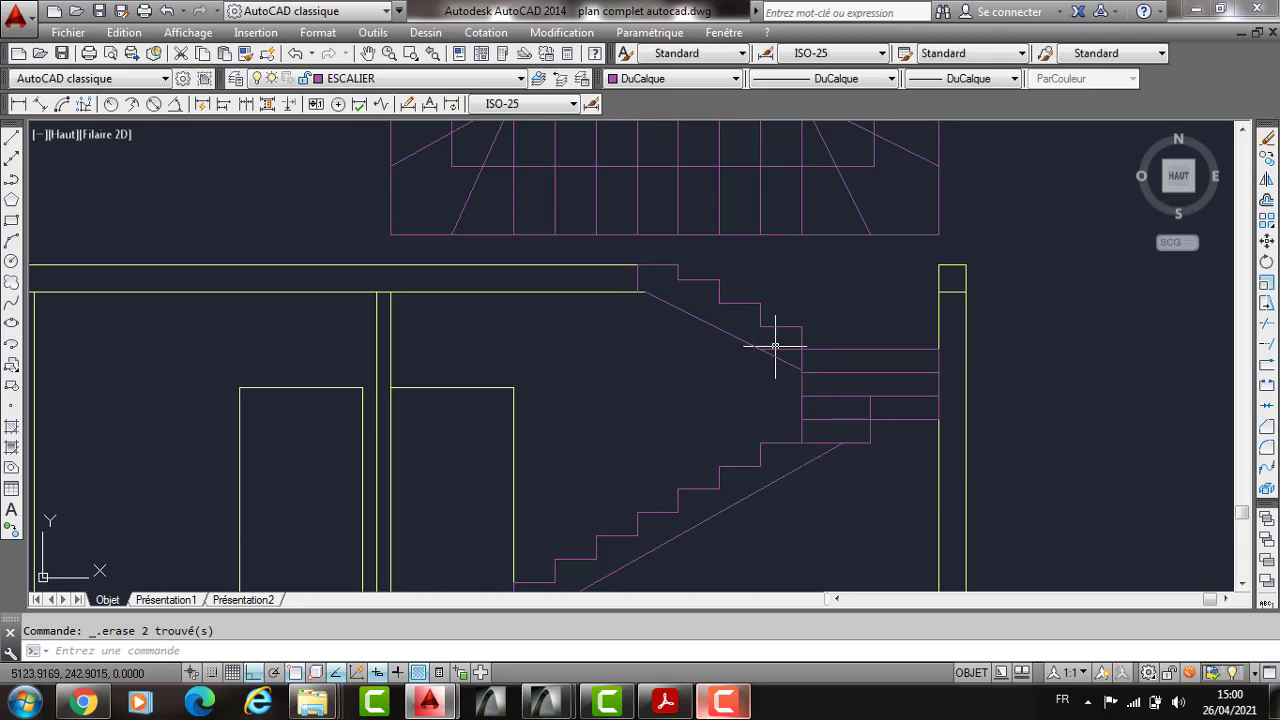
pyautogui.click(775, 348)
pyautogui.press('Delete')
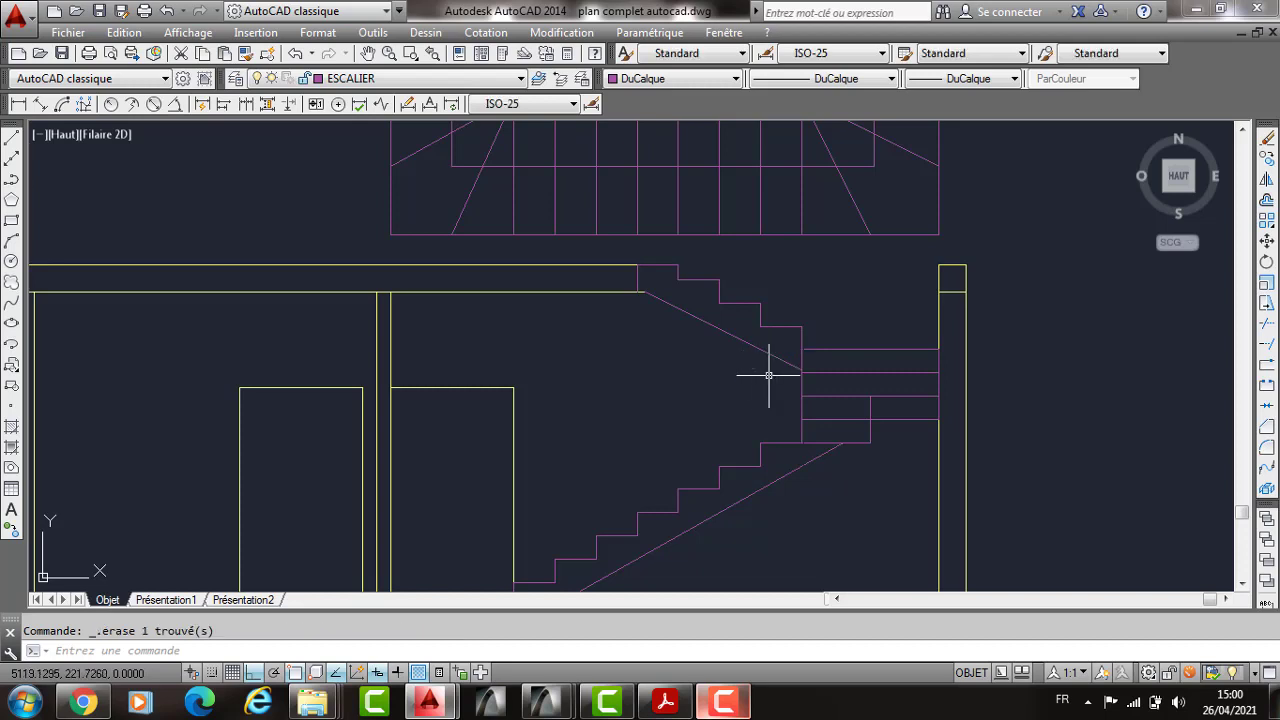
# Step: Make FENETRE the current layer and draw a rectangle over the window opening in the B-B section's end room
pyautogui.scroll(-4, 755, 378)
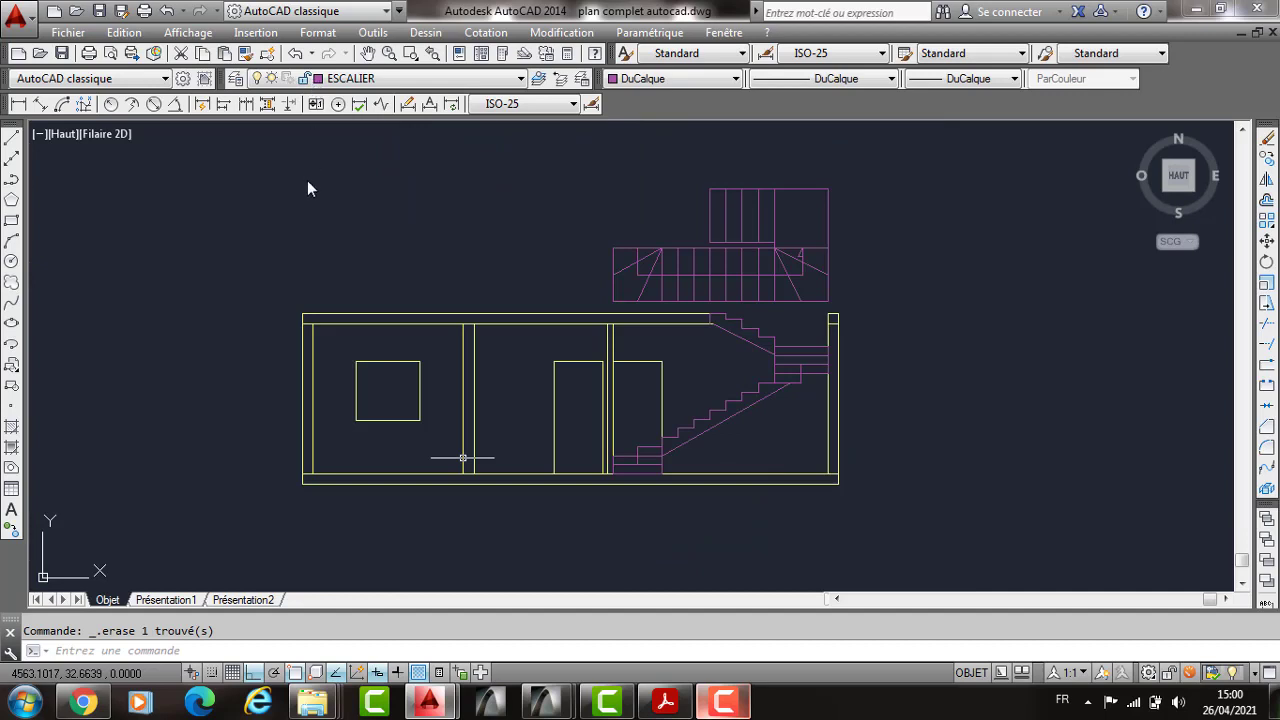
pyautogui.click(400, 78)
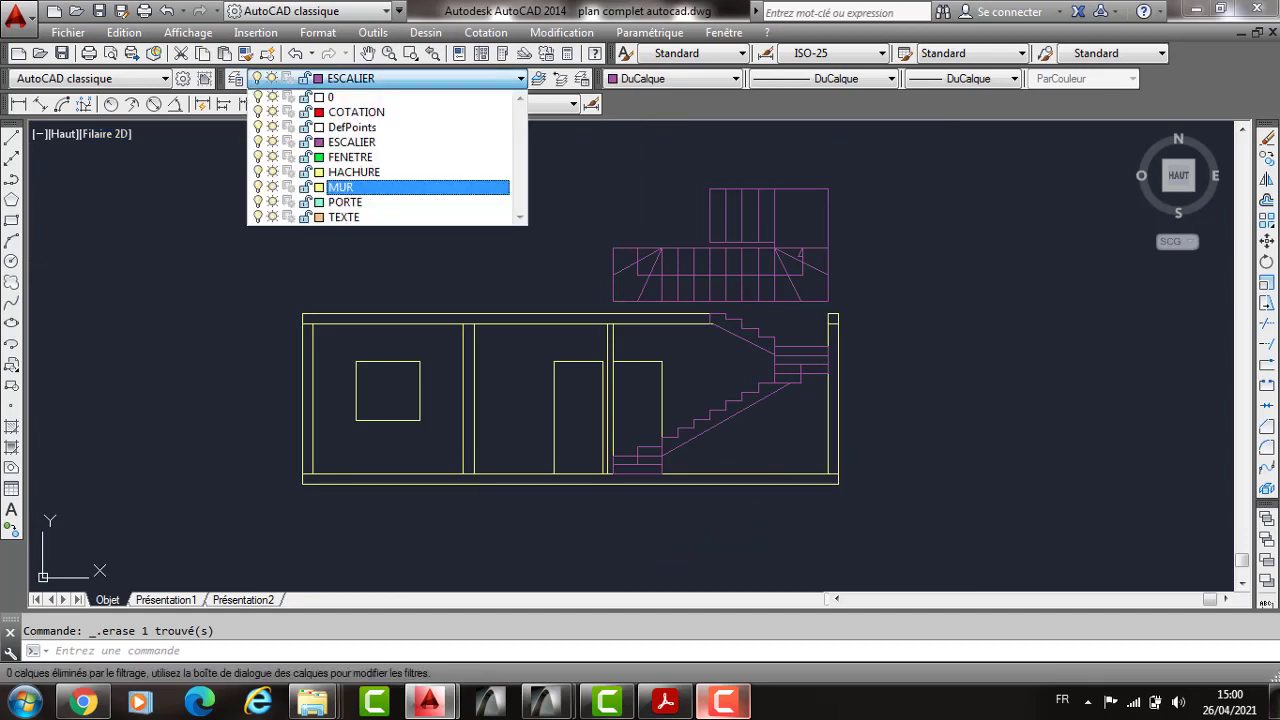
pyautogui.click(350, 157)
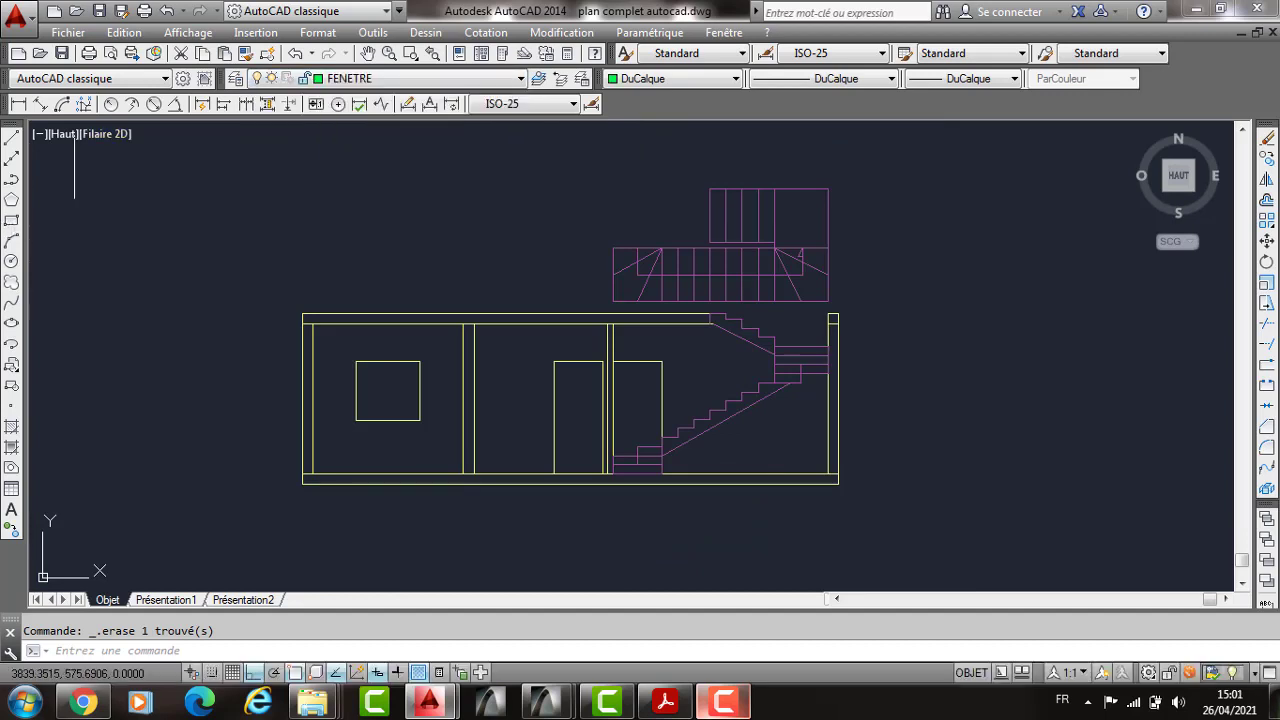
pyautogui.click(12, 220)
pyautogui.scroll(2, 362, 365)
pyautogui.click(362, 365)
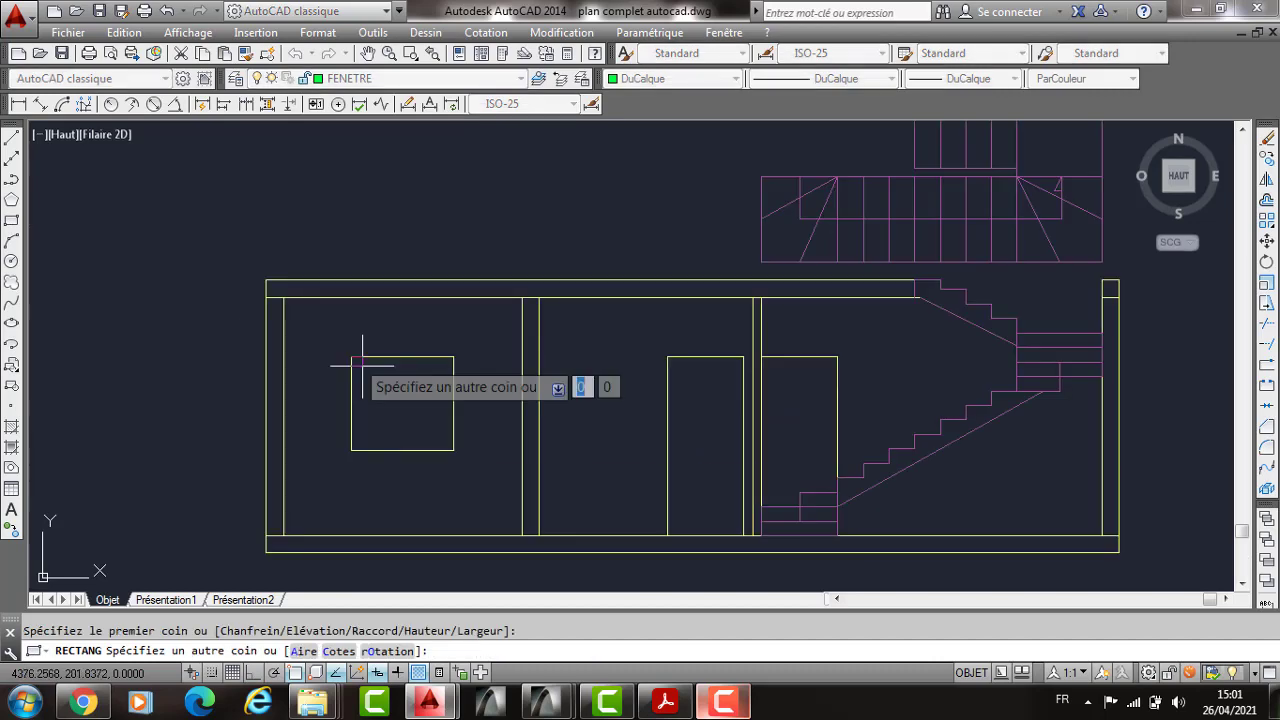
pyautogui.click(453, 450)
# Step: Offset the window rectangle inward by 5 twice to form the nested frame outlines
pyautogui.scroll(2, 435, 434)
pyautogui.write('dc')
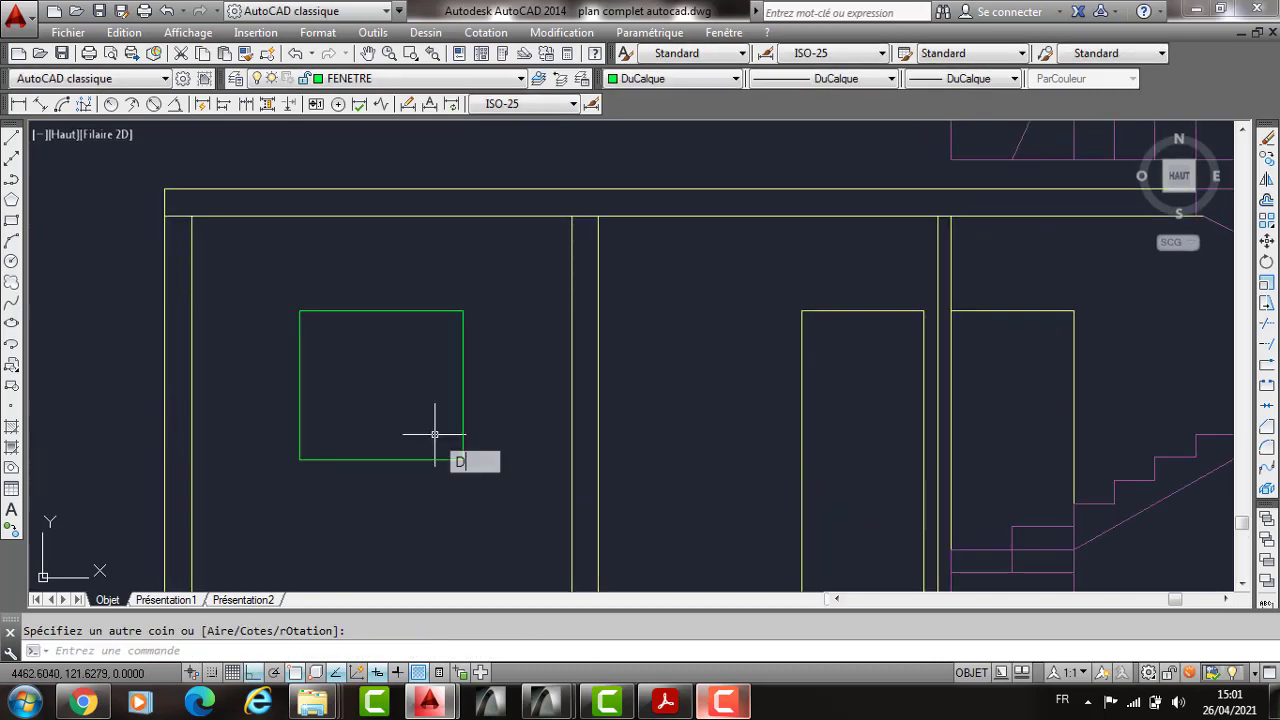
pyautogui.press('Return')
pyautogui.write('5')
pyautogui.press('Return')
pyautogui.click(370, 311)
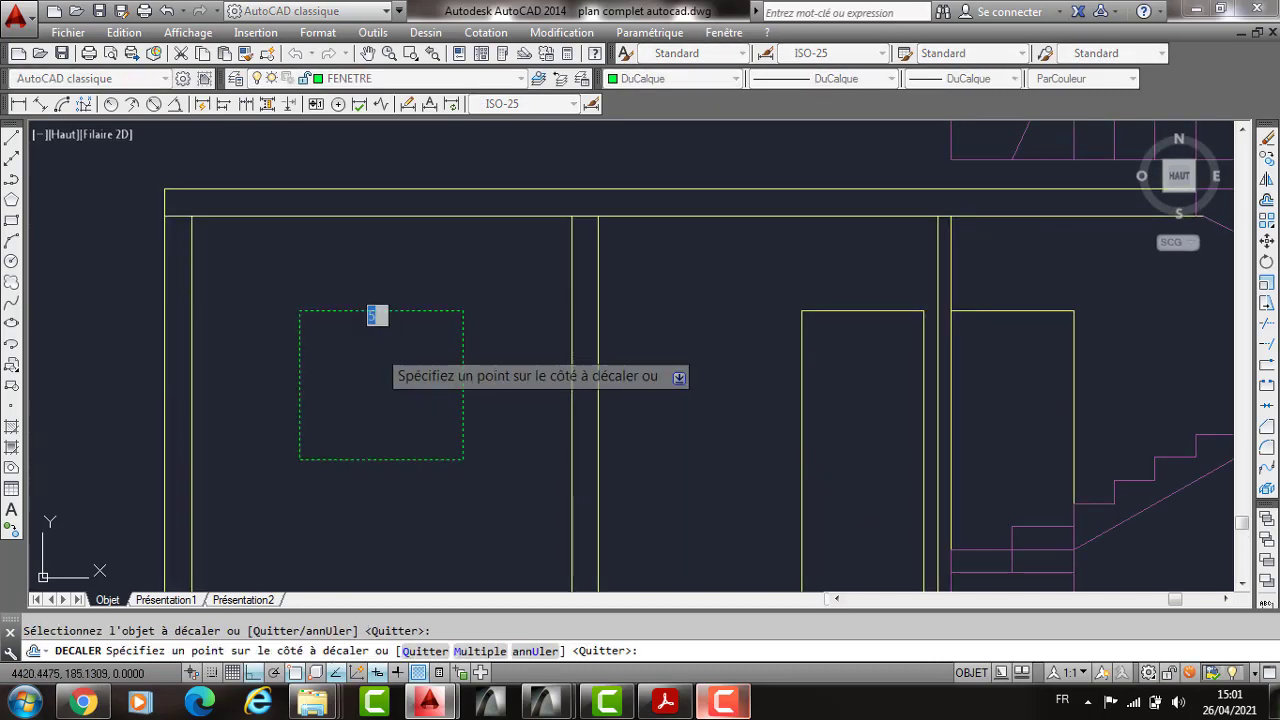
pyautogui.click(380, 345)
pyautogui.click(380, 316)
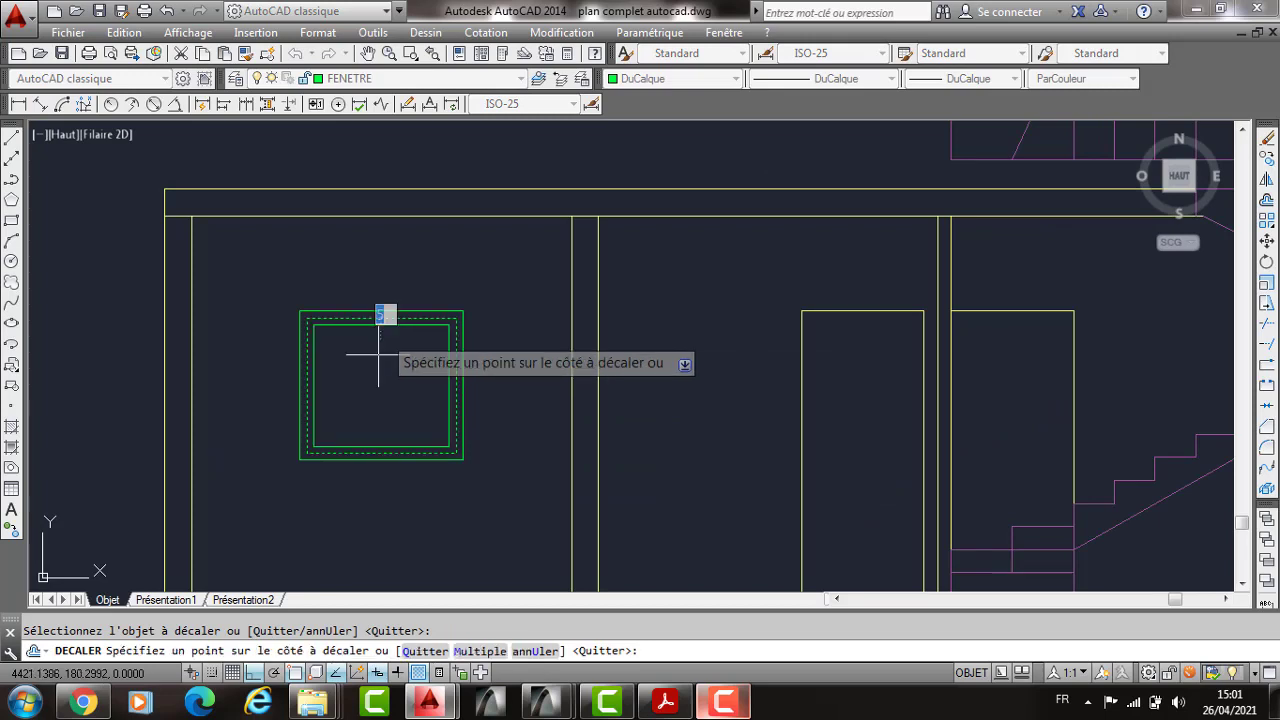
pyautogui.click(377, 359)
pyautogui.press('Return')
# Step: Draw a vertical centre line between the top and bottom midpoints of the innermost window rectangle
pyautogui.write('L')
pyautogui.press('Return')
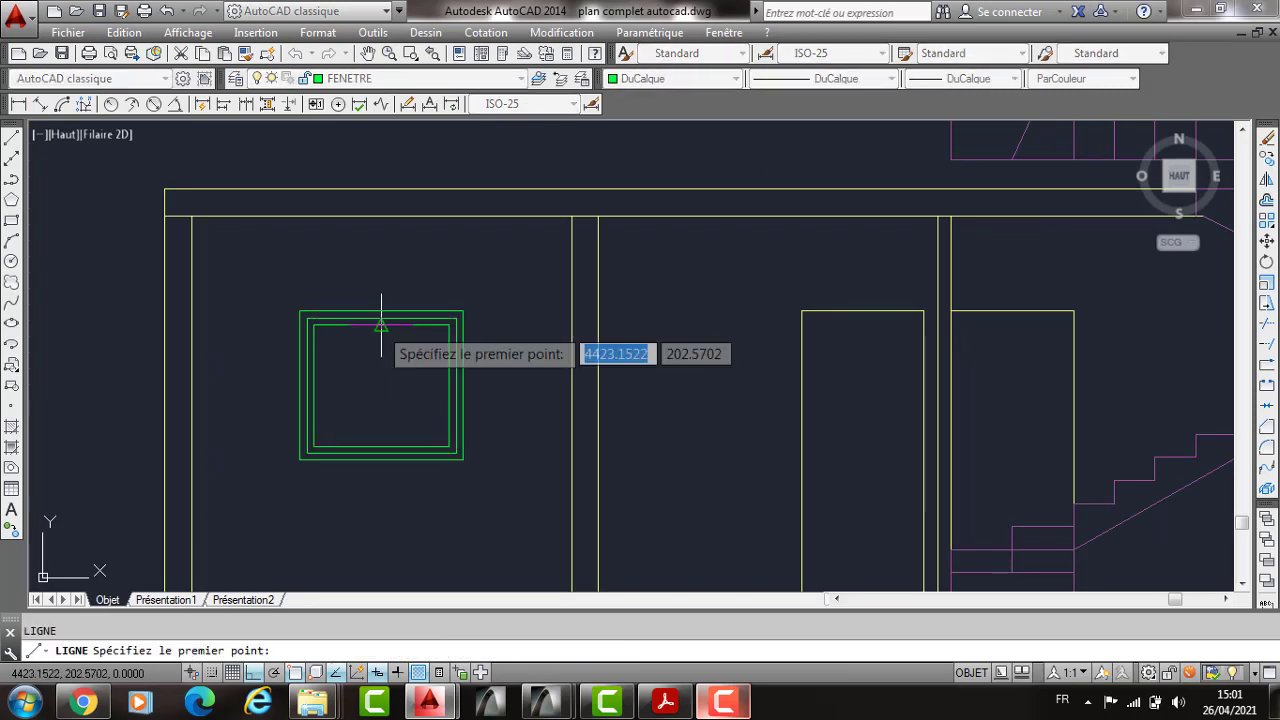
pyautogui.click(381, 325)
pyautogui.click(381, 446)
pyautogui.press('Return')
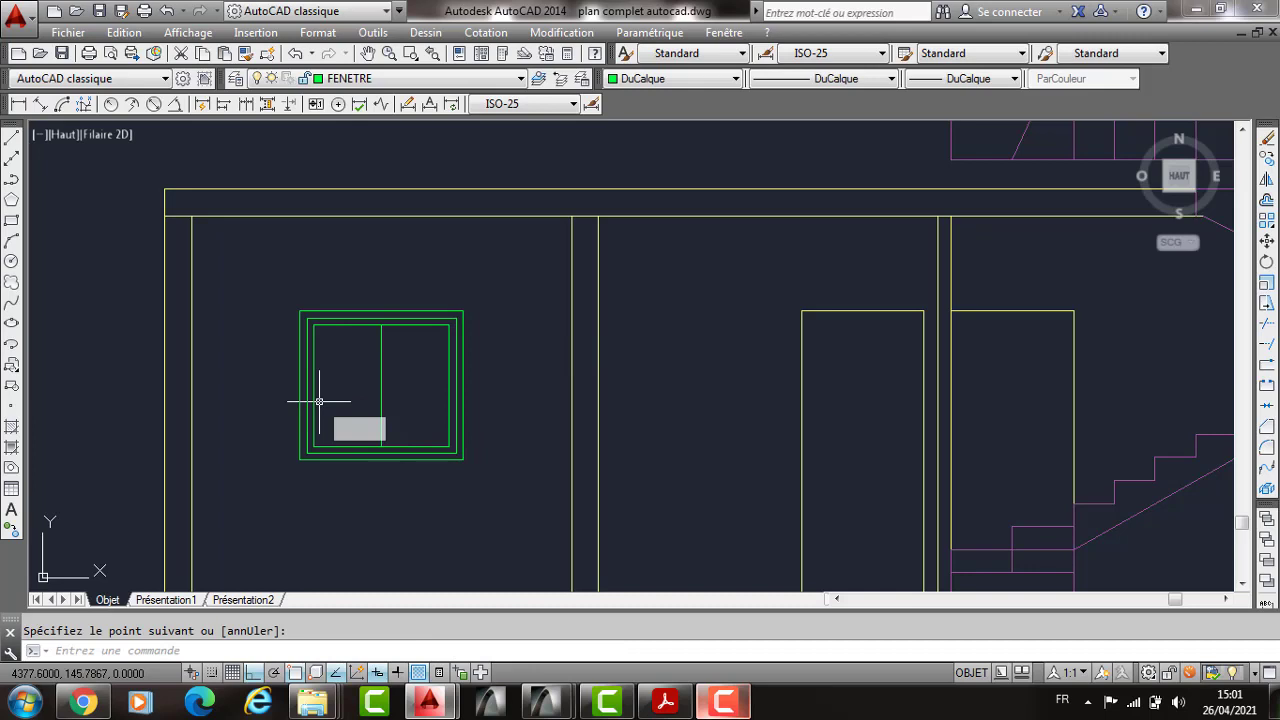
# Step: Offset the window's vertical centre line by 5 to both sides
pyautogui.write('dc')
pyautogui.press('Return')
pyautogui.press('Return')
pyautogui.click(381, 379)
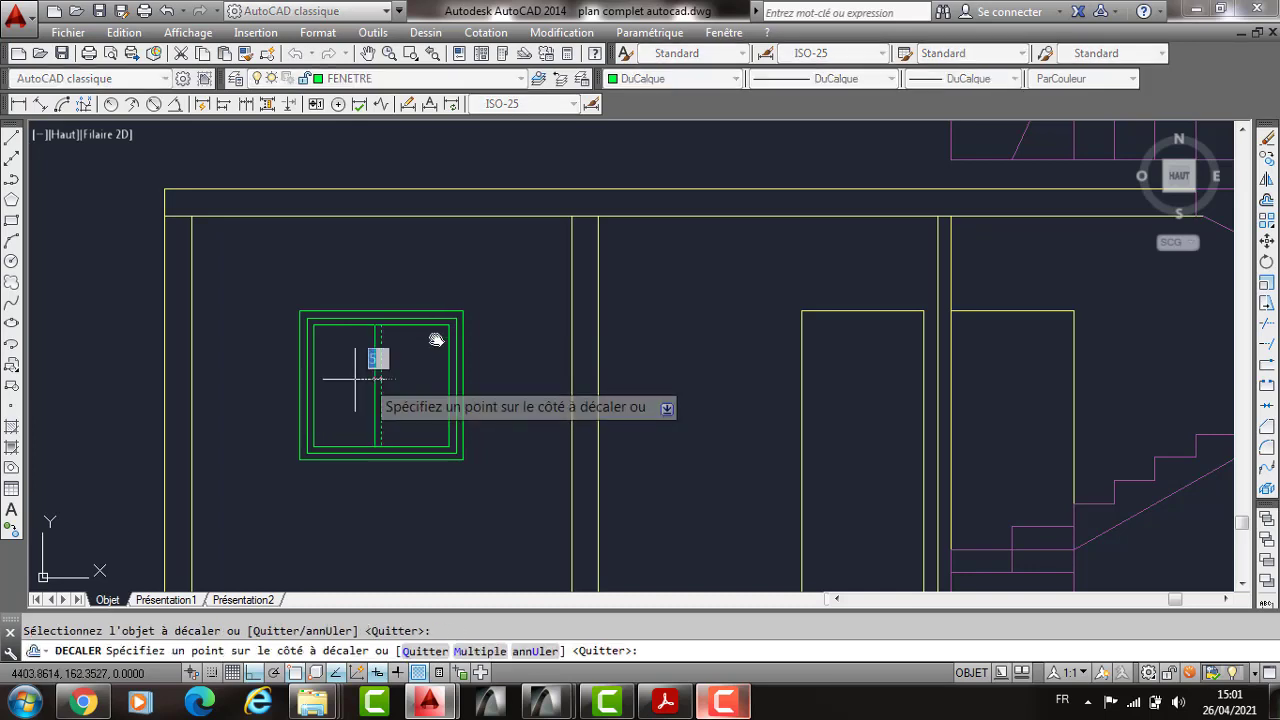
pyautogui.click(384, 377)
pyautogui.press('Return')
# Step: Extend the window-side line of the thick intermediate wall up to the slab's top line
pyautogui.scroll(-2, 384, 400)
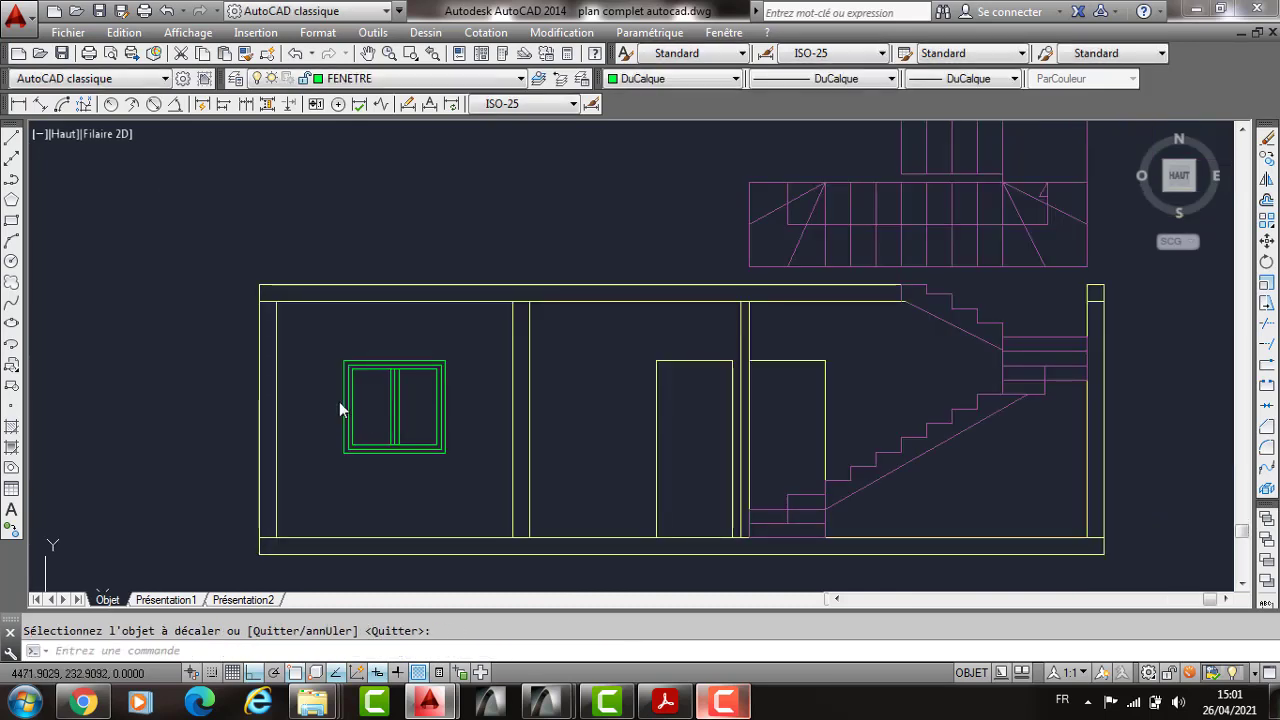
pyautogui.write('aj')
pyautogui.press('Return')
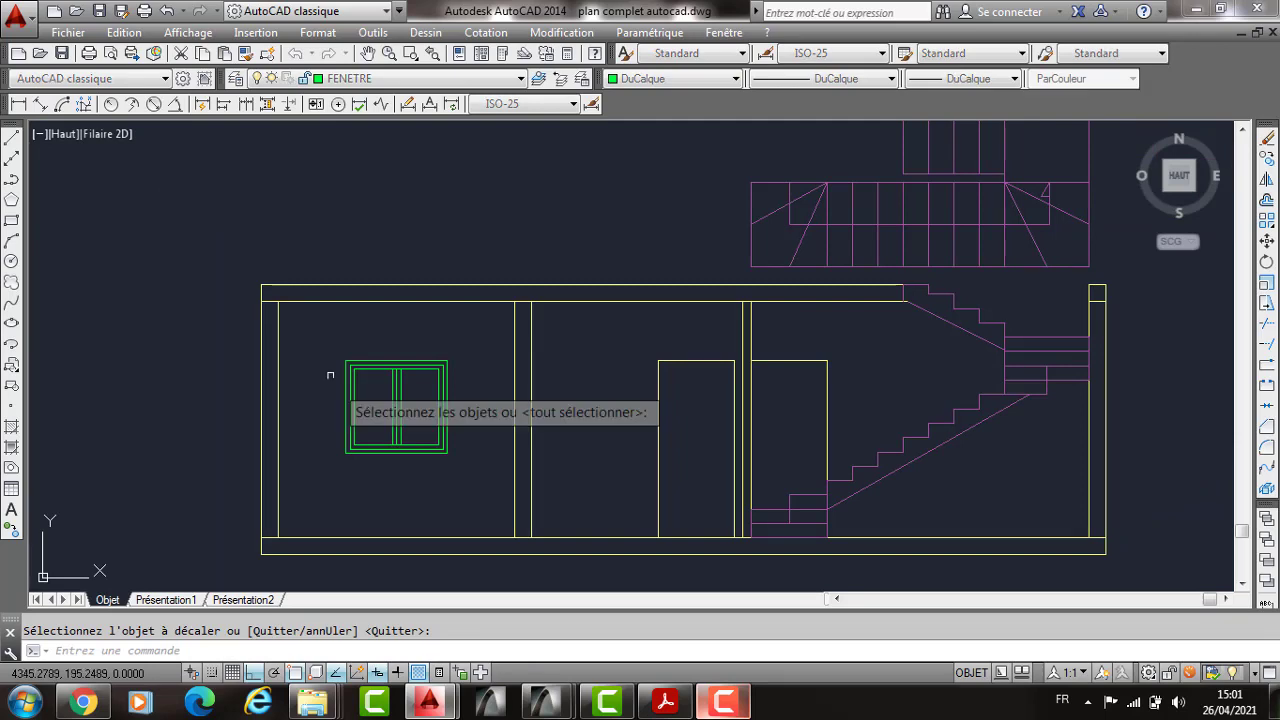
pyautogui.press('Return')
pyautogui.click(516, 307)
pyautogui.press('Return')
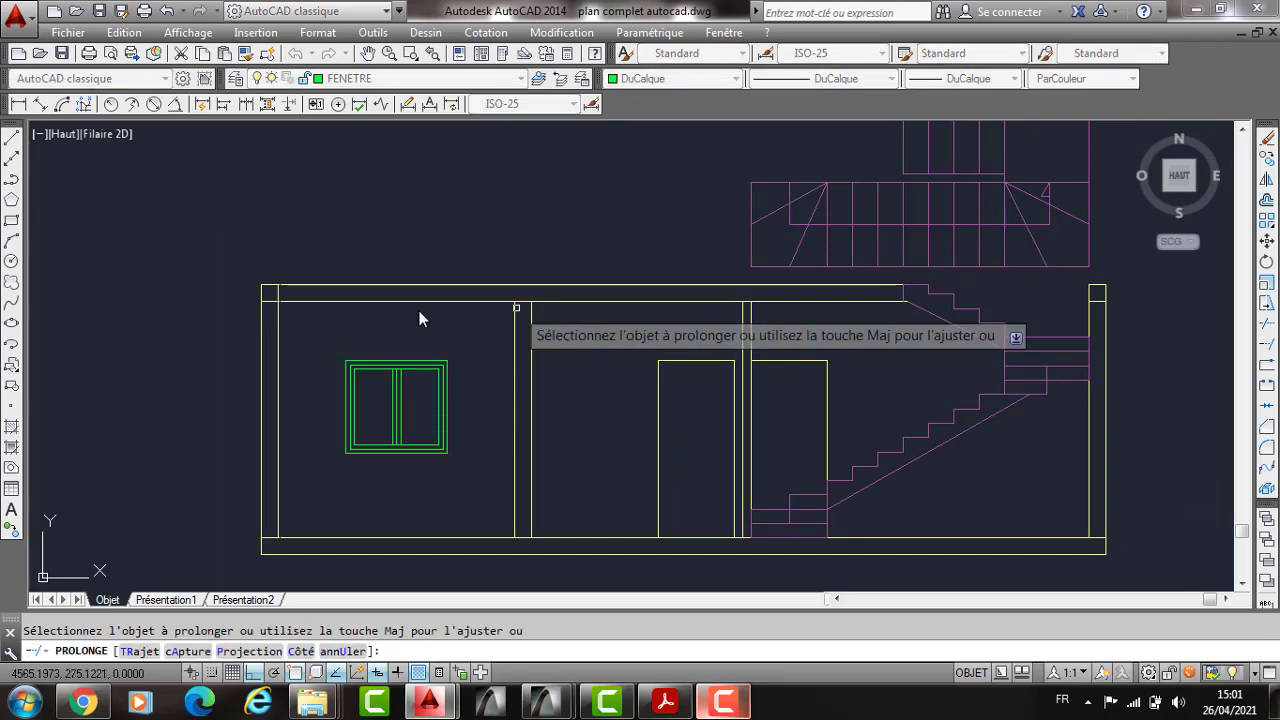
# Step: Trim away the slab's top and underside lines above the window area, between the end wall and the intermediate wall
pyautogui.write('aj')
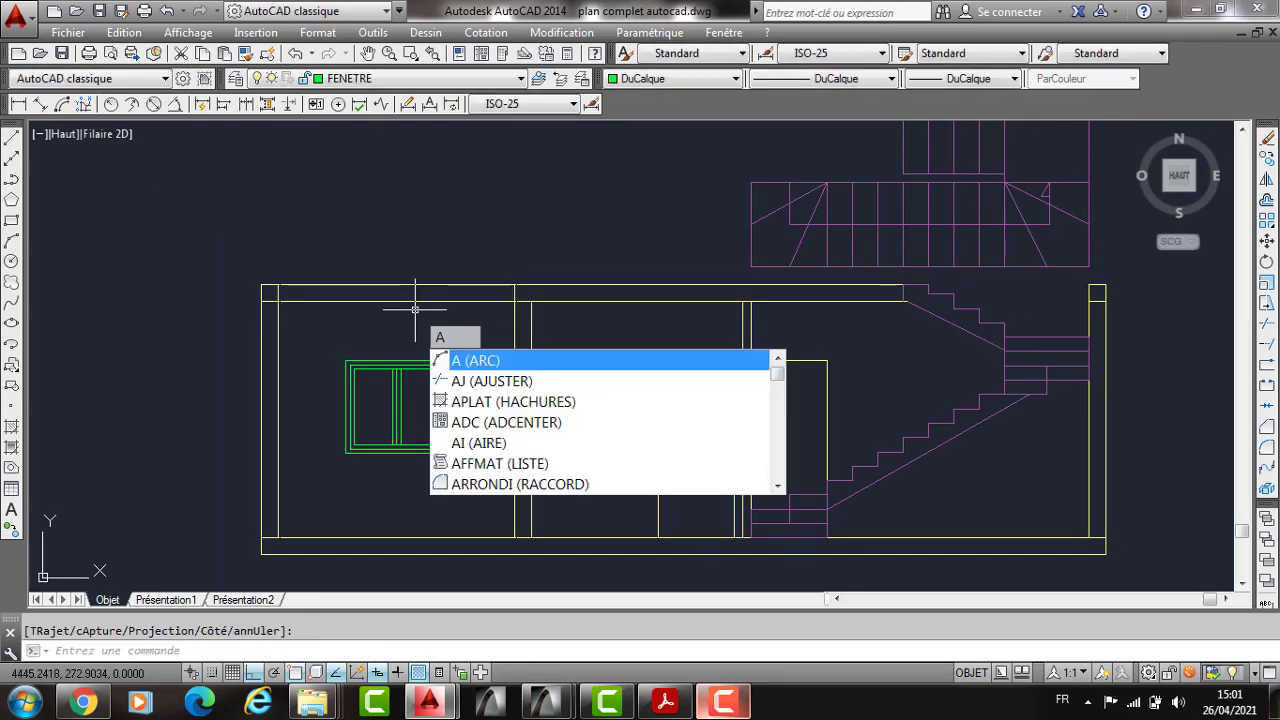
pyautogui.press('Return')
pyautogui.press('Return')
pyautogui.click(413, 285)
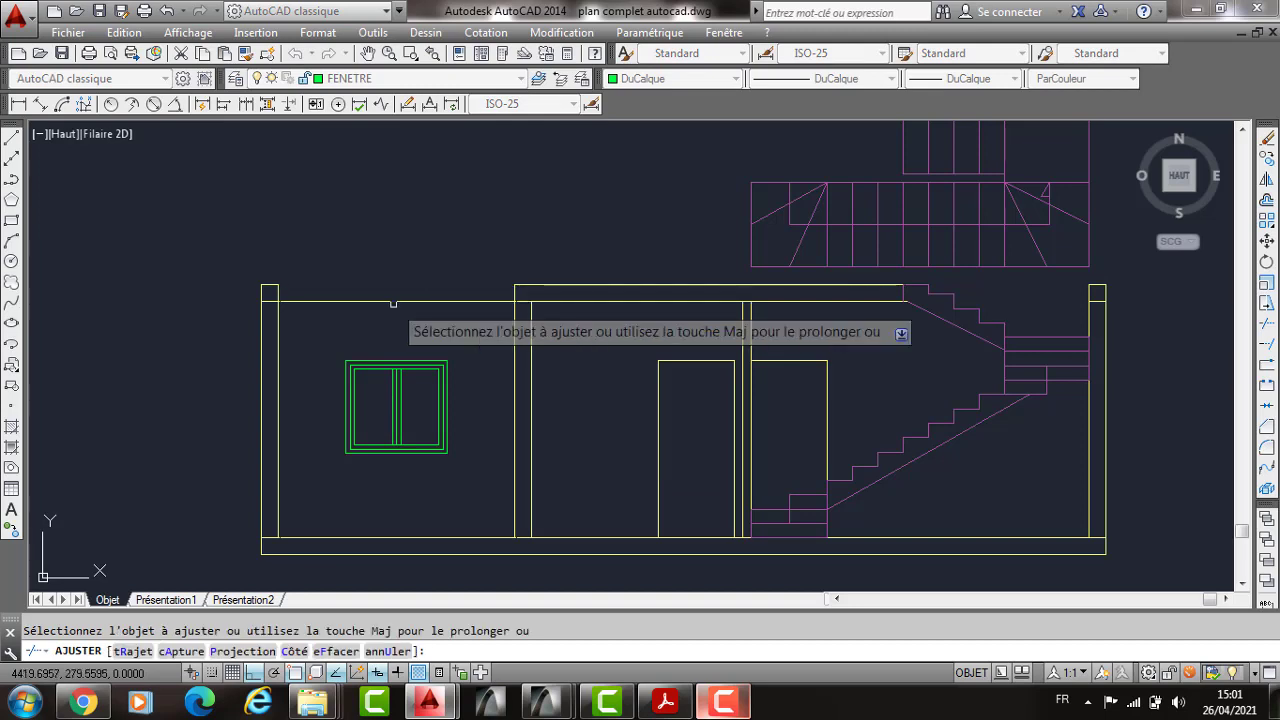
pyautogui.click(393, 302)
pyautogui.press('Return')
# Step: Delete the reference copy of the stair plan above the section
pyautogui.scroll(-2, 402, 317)
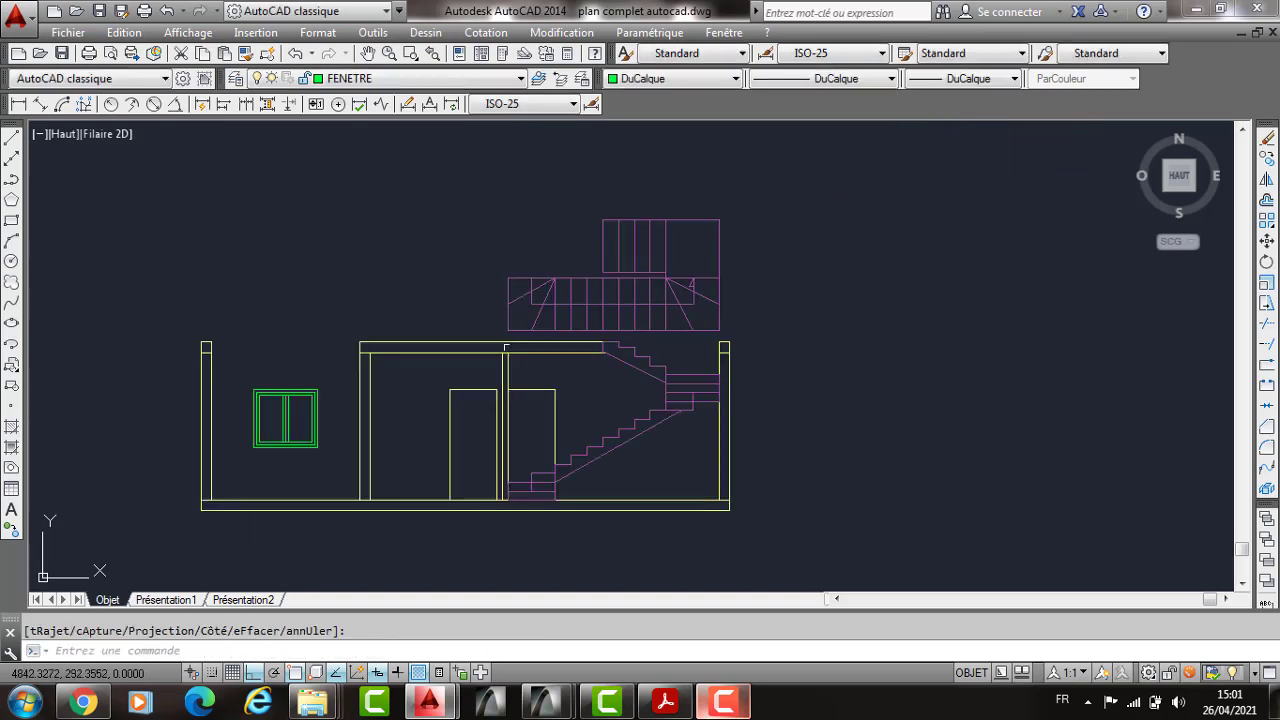
pyautogui.click(748, 184)
pyautogui.click(496, 331)
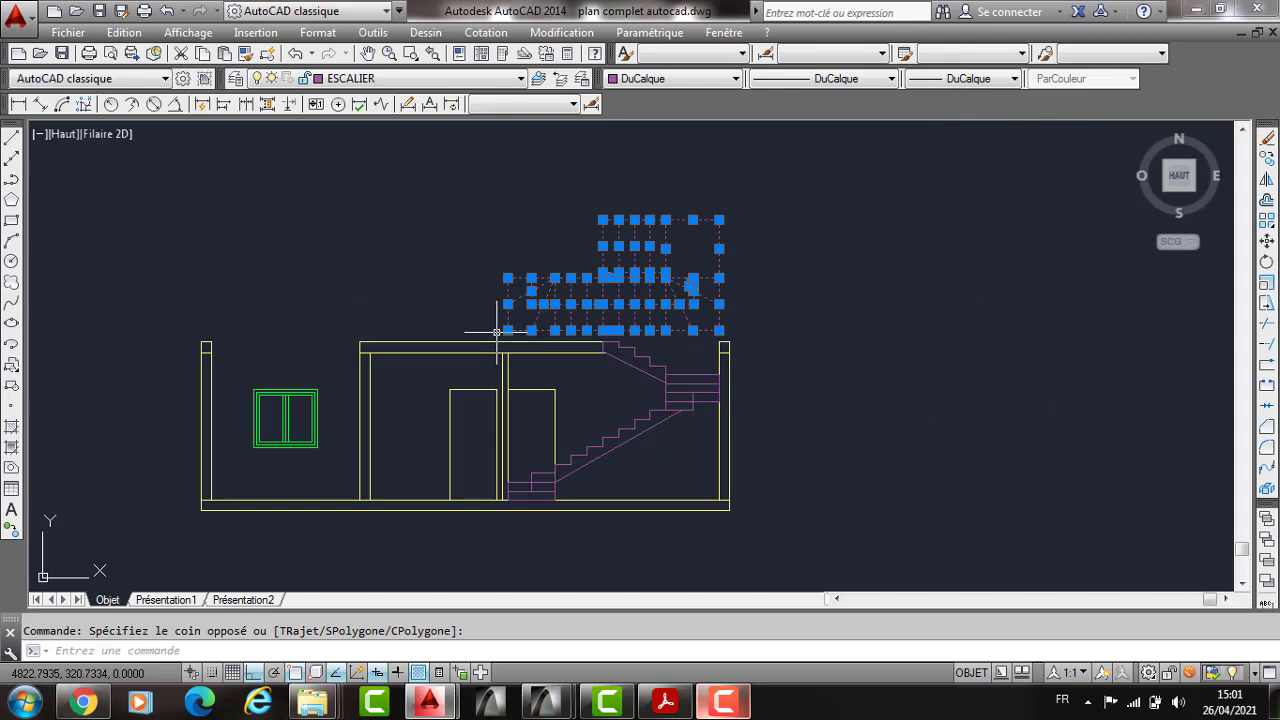
pyautogui.press('Delete')
# Step: Copy the whole storey section straight up twice, placing its base slab's lower corner at the underside level of each storey's upper slab
pyautogui.scroll(-2, 347, 319)
pyautogui.click(252, 282)
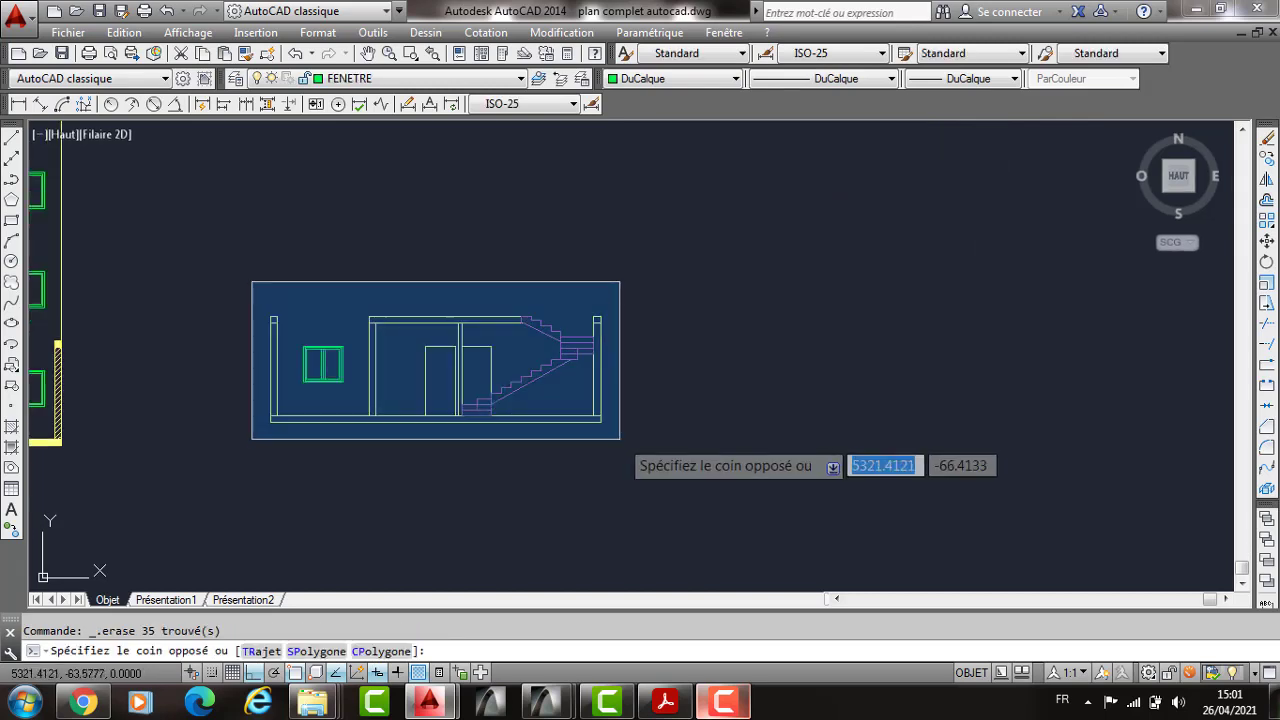
pyautogui.click(619, 438)
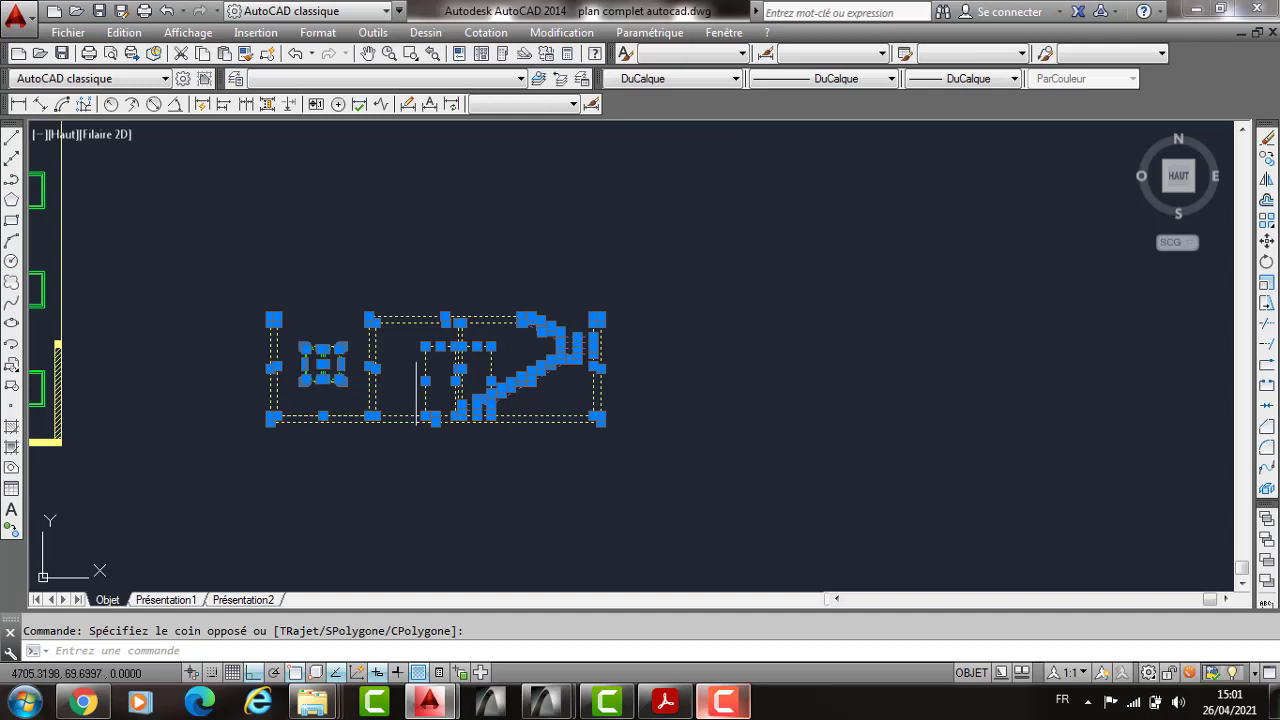
pyautogui.scroll(2, 416, 393)
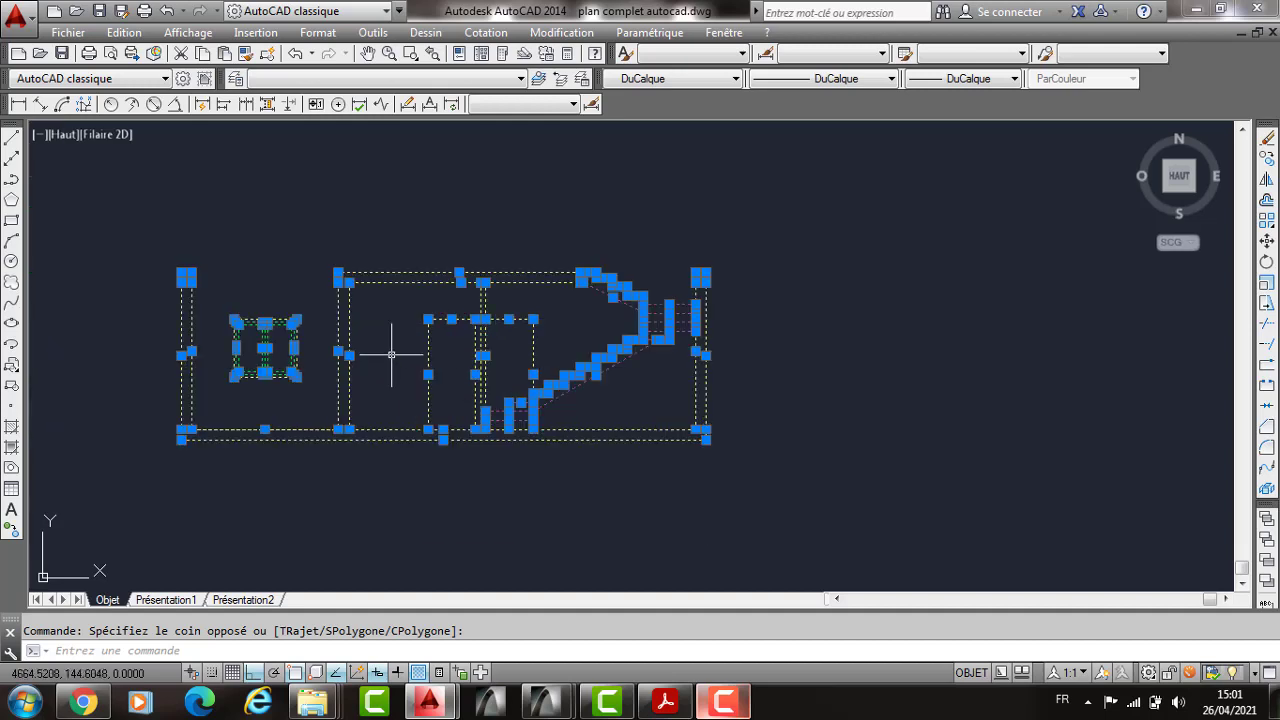
pyautogui.write('CP')
pyautogui.press('Return')
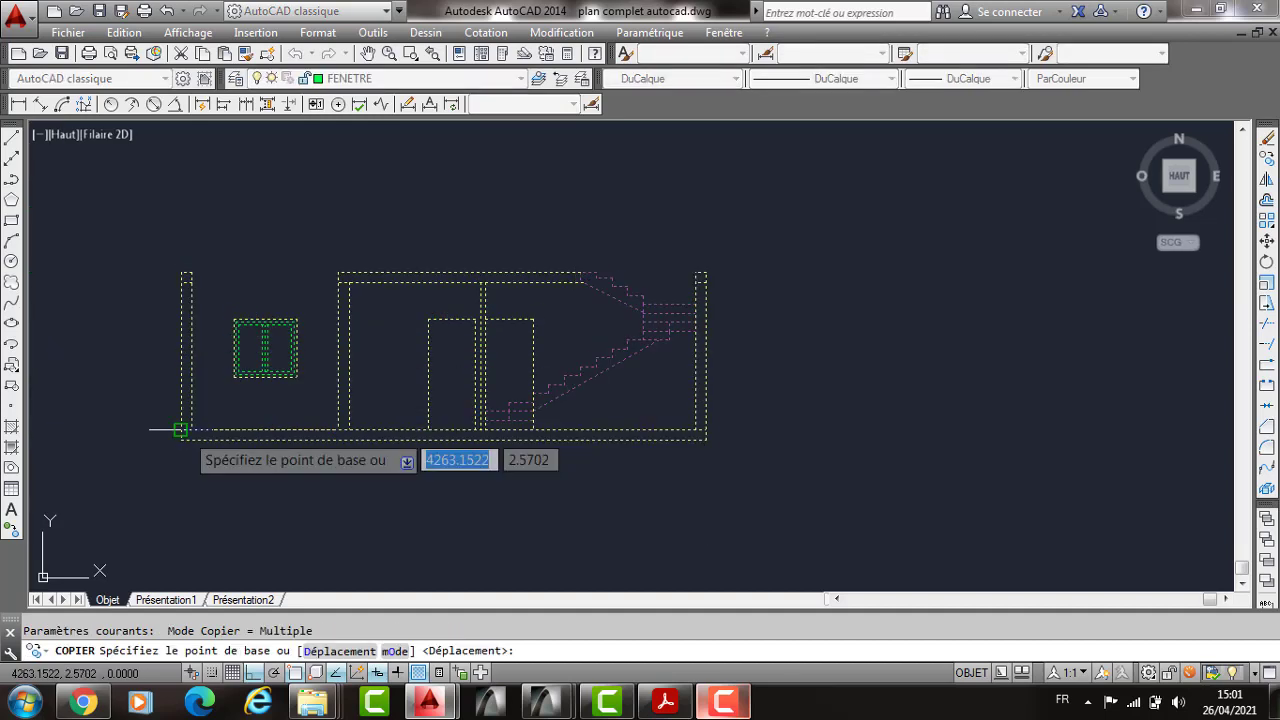
pyautogui.click(181, 440)
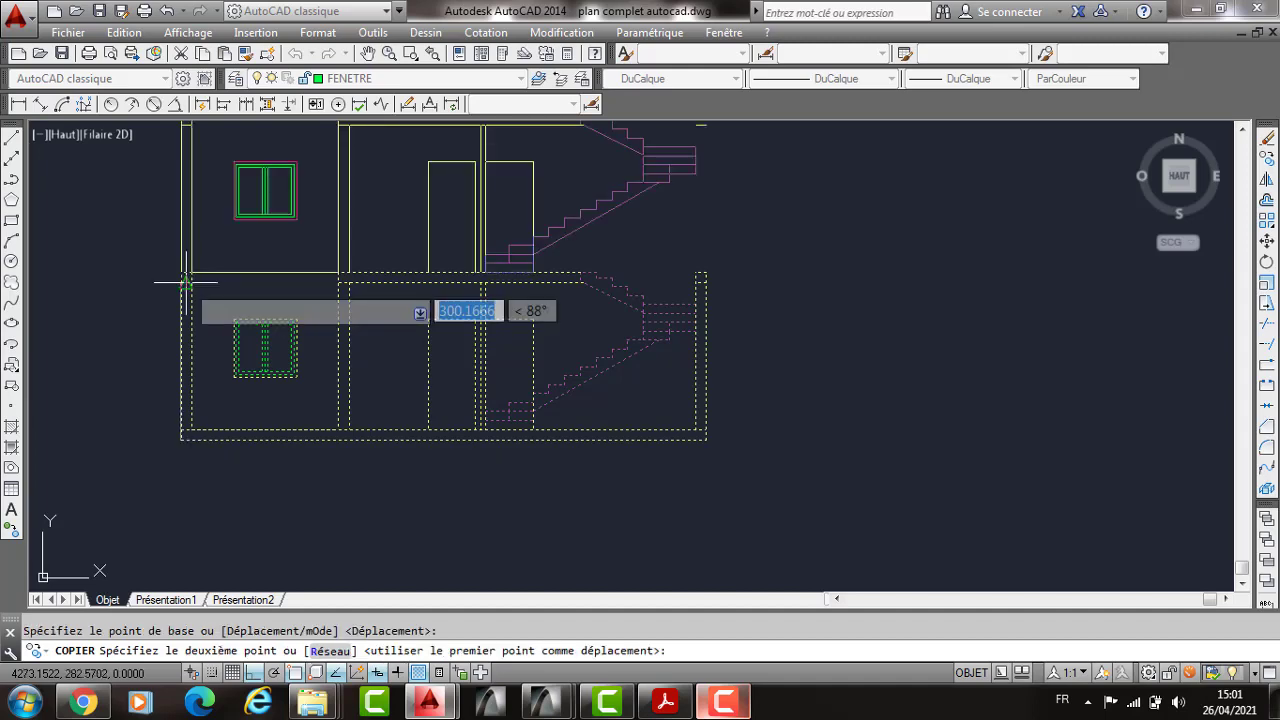
pyautogui.click(181, 282)
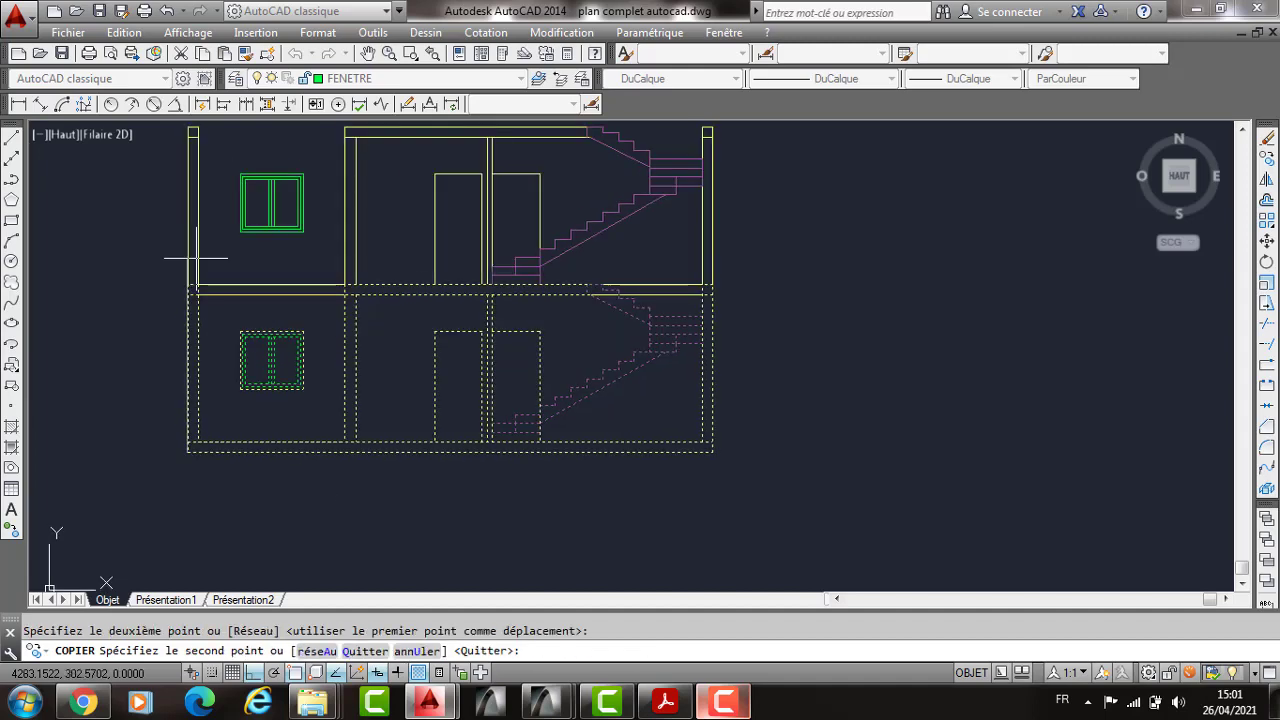
pyautogui.scroll(-4, 313, 446)
pyautogui.scroll(4, 314, 446)
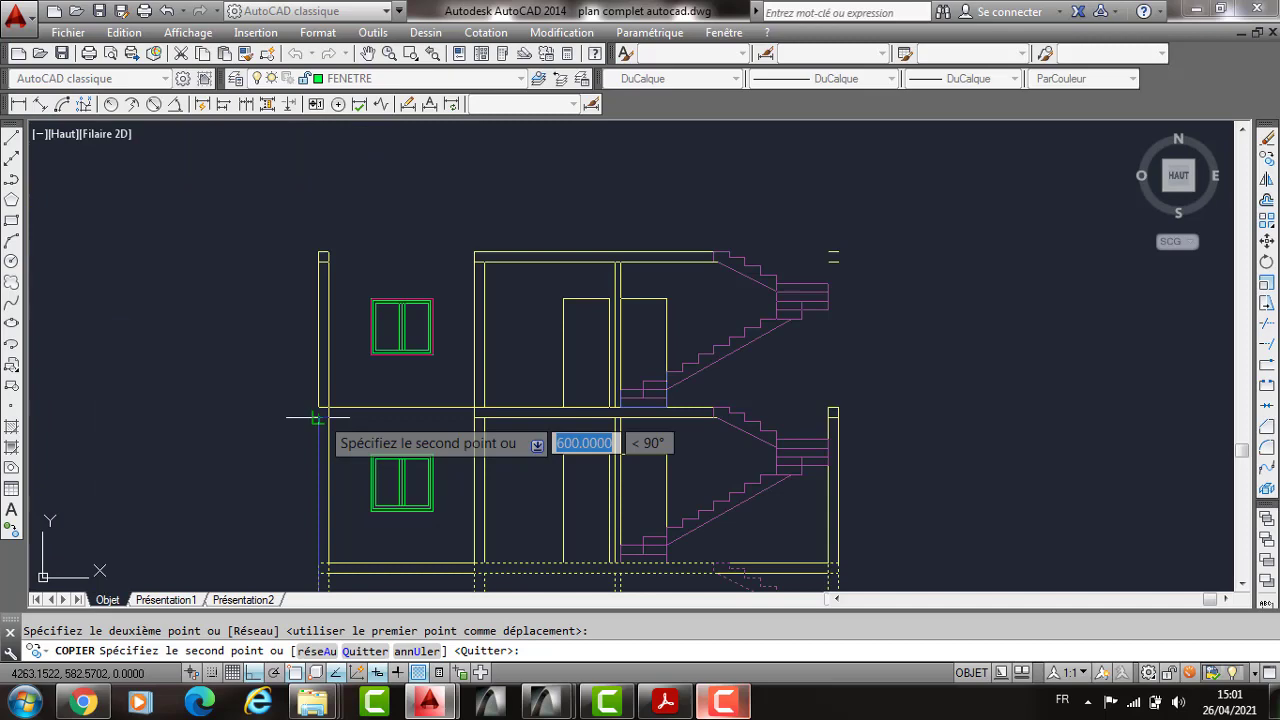
pyautogui.click(318, 418)
pyautogui.press('Return')
# Step: Move the three-storey section vertically so its base aligns with the underside of COUPE A-A's base slab
pyautogui.scroll(-4, 300, 410)
pyautogui.click(291, 369)
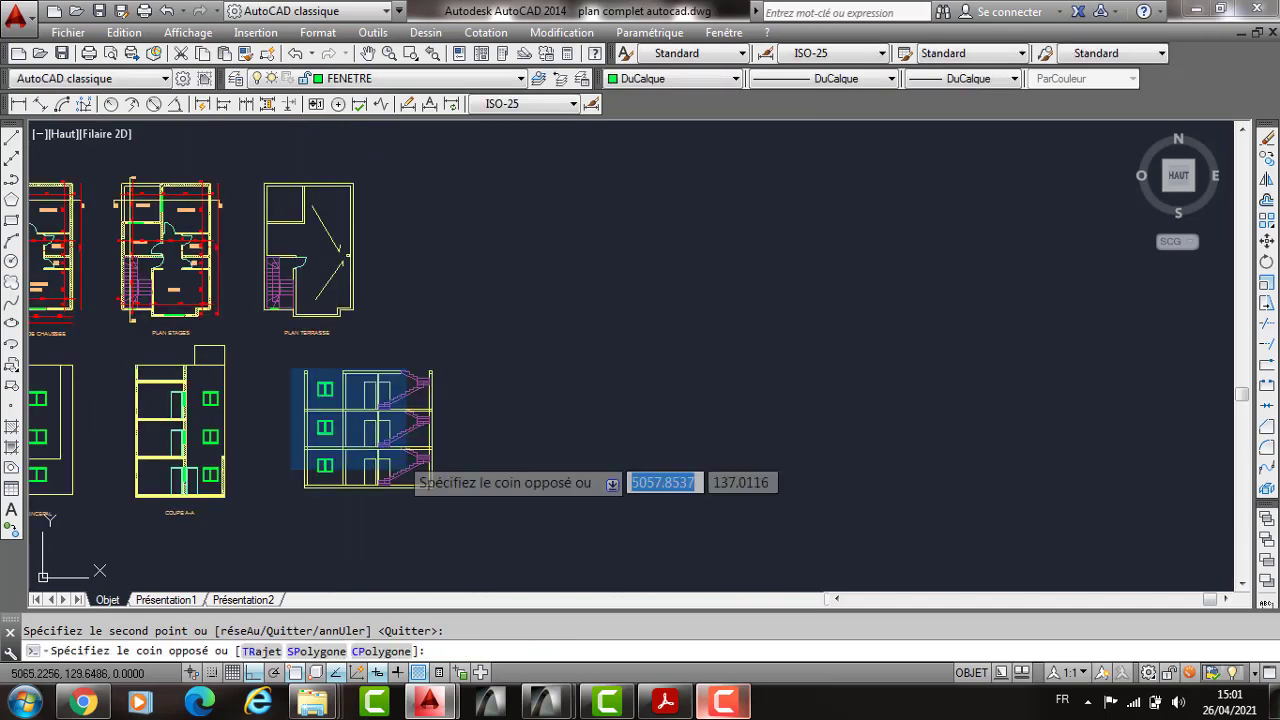
pyautogui.click(431, 469)
pyautogui.moveTo(454, 484); pyautogui.dragTo(535, 443, button='middle')
pyautogui.write('d')
pyautogui.press('Return')
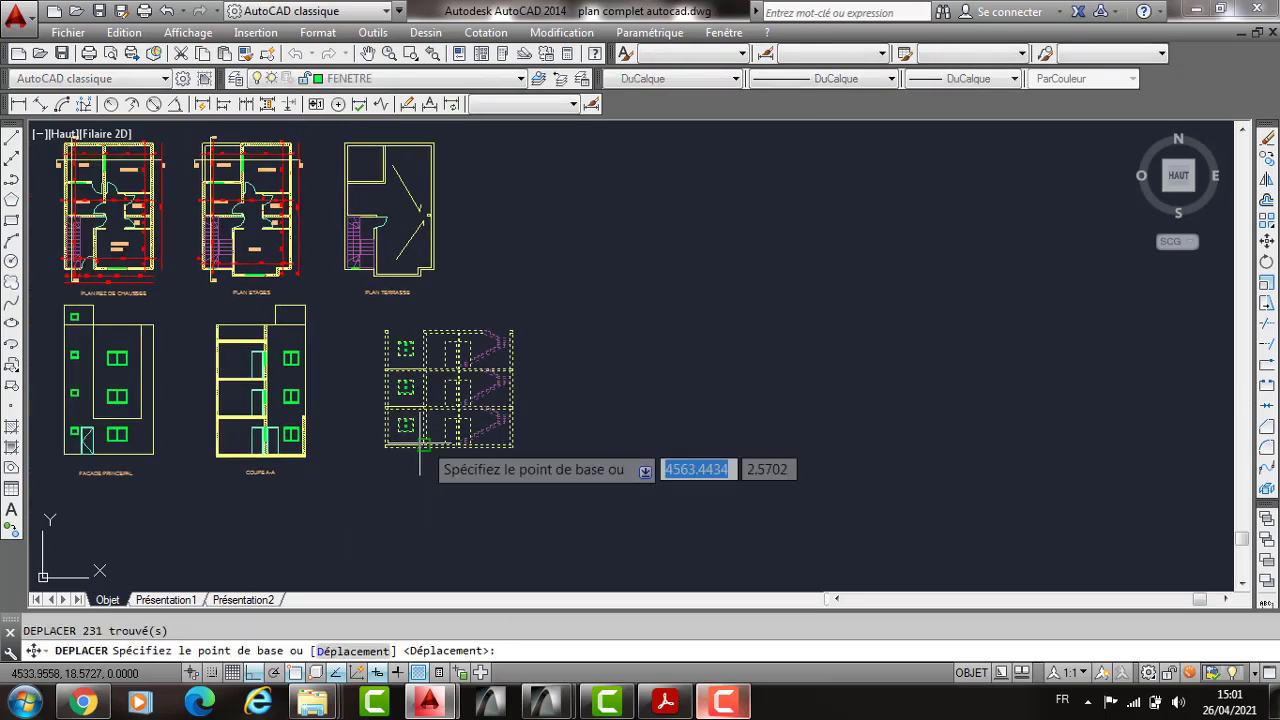
pyautogui.scroll(4, 395, 450)
pyautogui.click(382, 432)
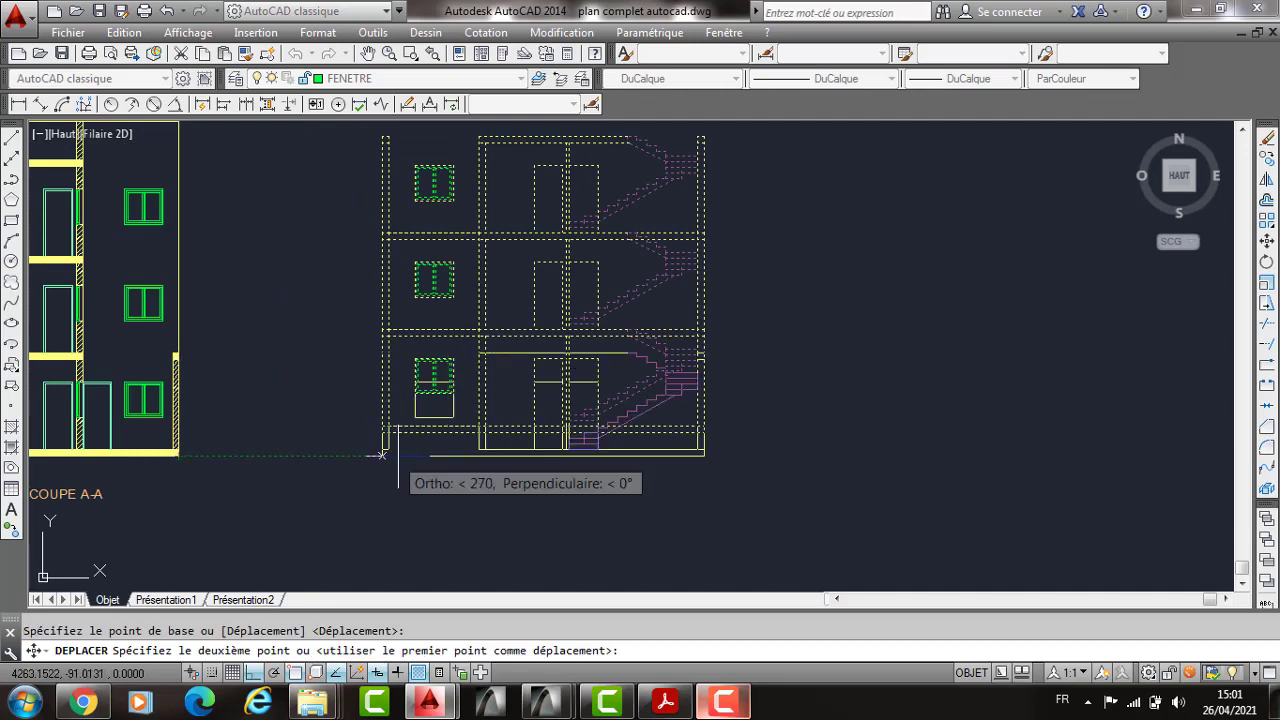
pyautogui.click(383, 455)
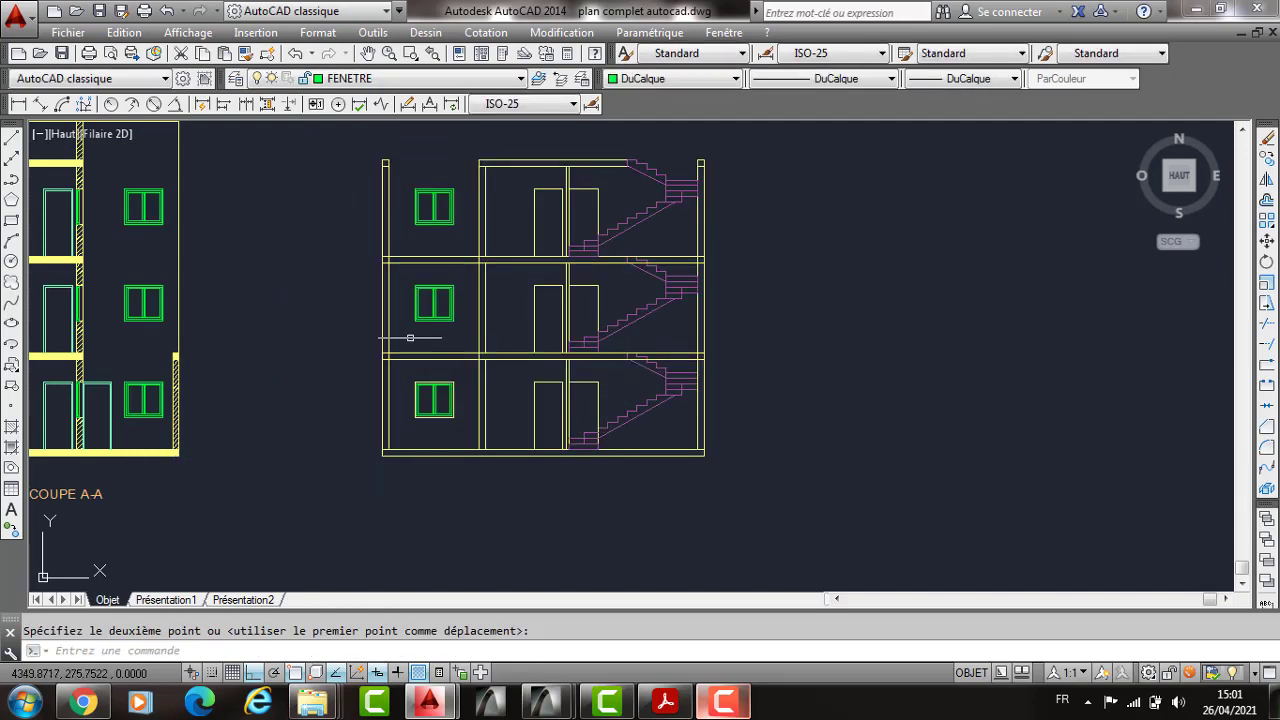
# Step: Delete the copied base slab lines that cross the window area and stair opening at the intermediate floor levels
pyautogui.scroll(2, 410, 338)
pyautogui.click(427, 374)
pyautogui.click(424, 340)
pyautogui.press('Delete')
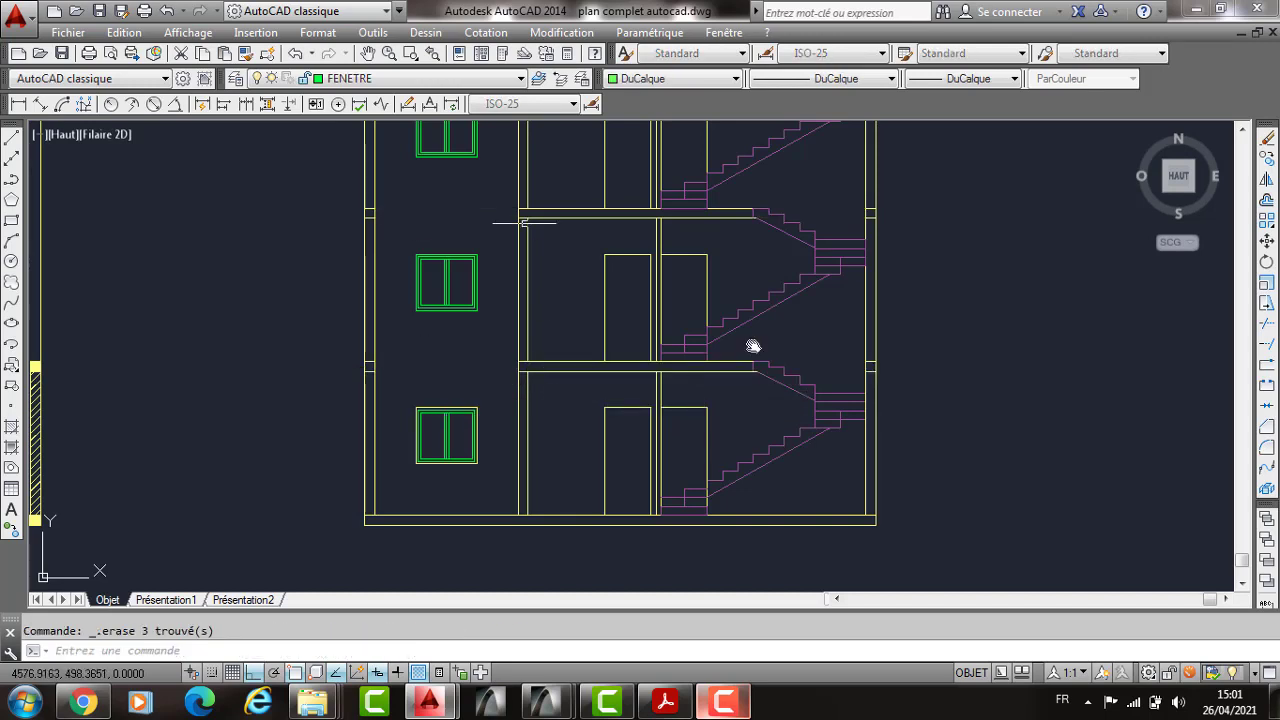
# Step: Make PORTE the current layer
pyautogui.moveTo(751, 346); pyautogui.dragTo(768, 486, button='middle')
pyautogui.moveTo(852, 345); pyautogui.dragTo(766, 246, button='middle')
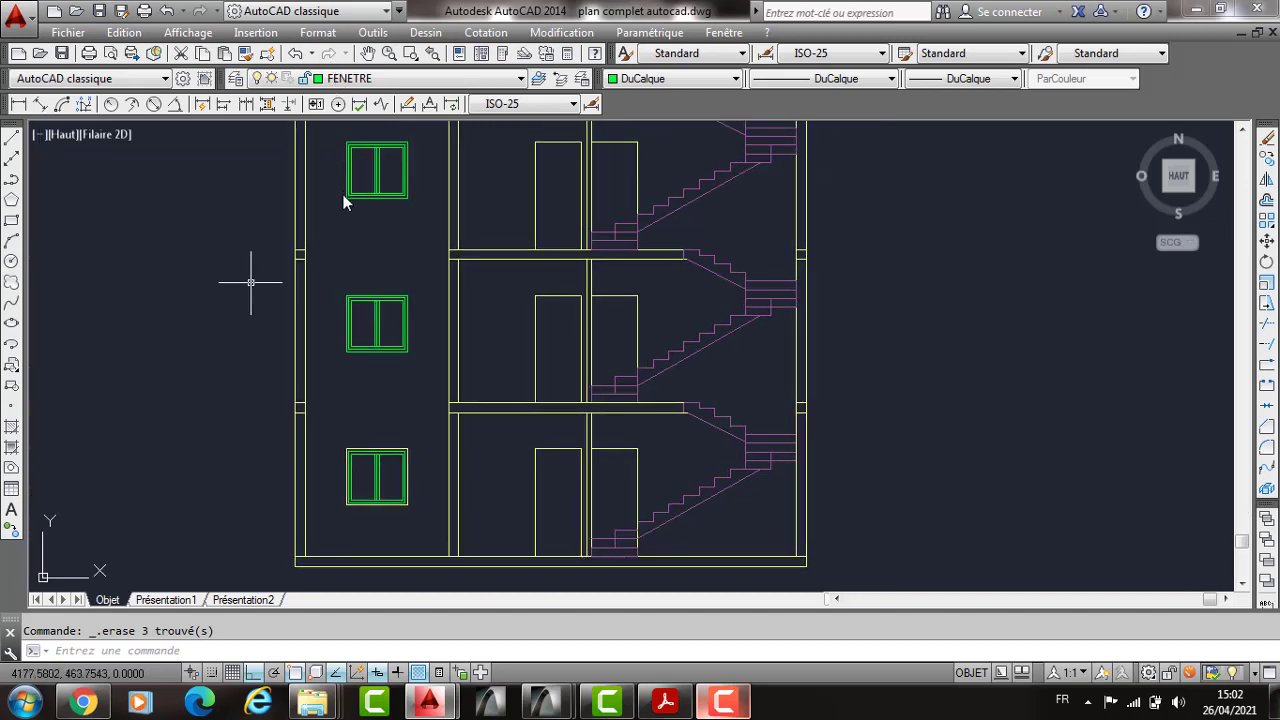
pyautogui.click(420, 78)
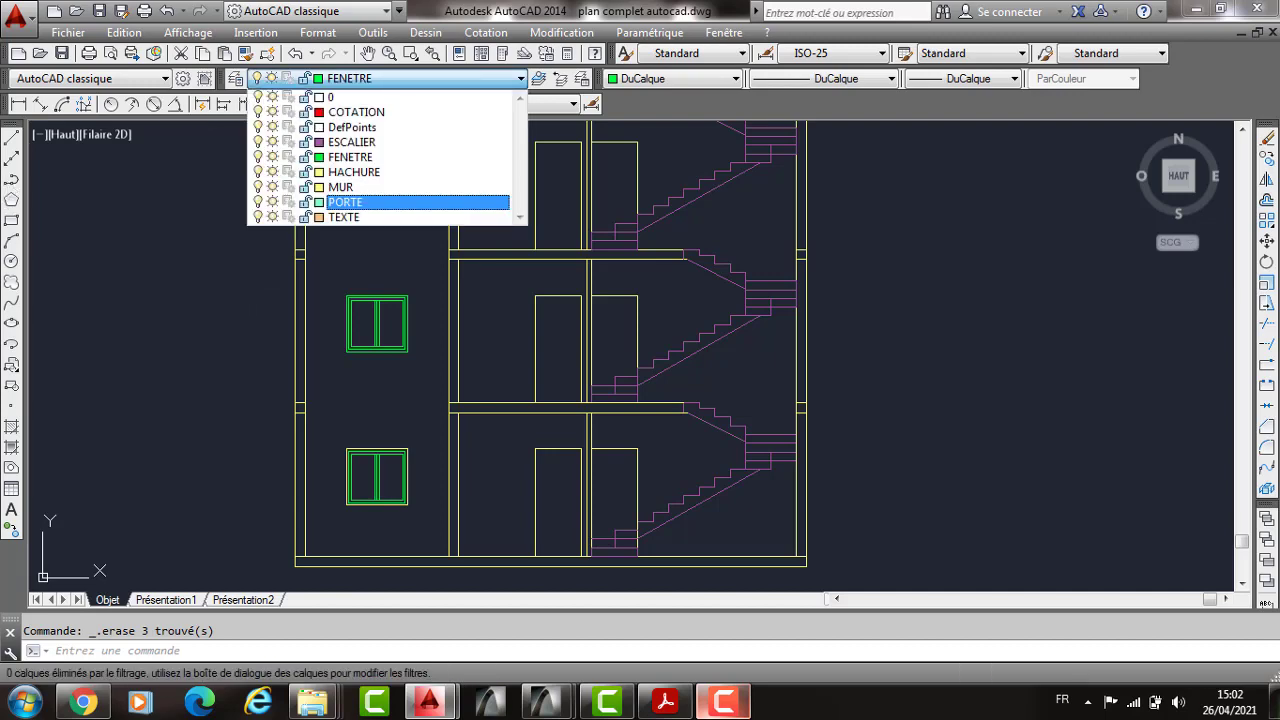
pyautogui.click(400, 202)
pyautogui.click(11, 178)
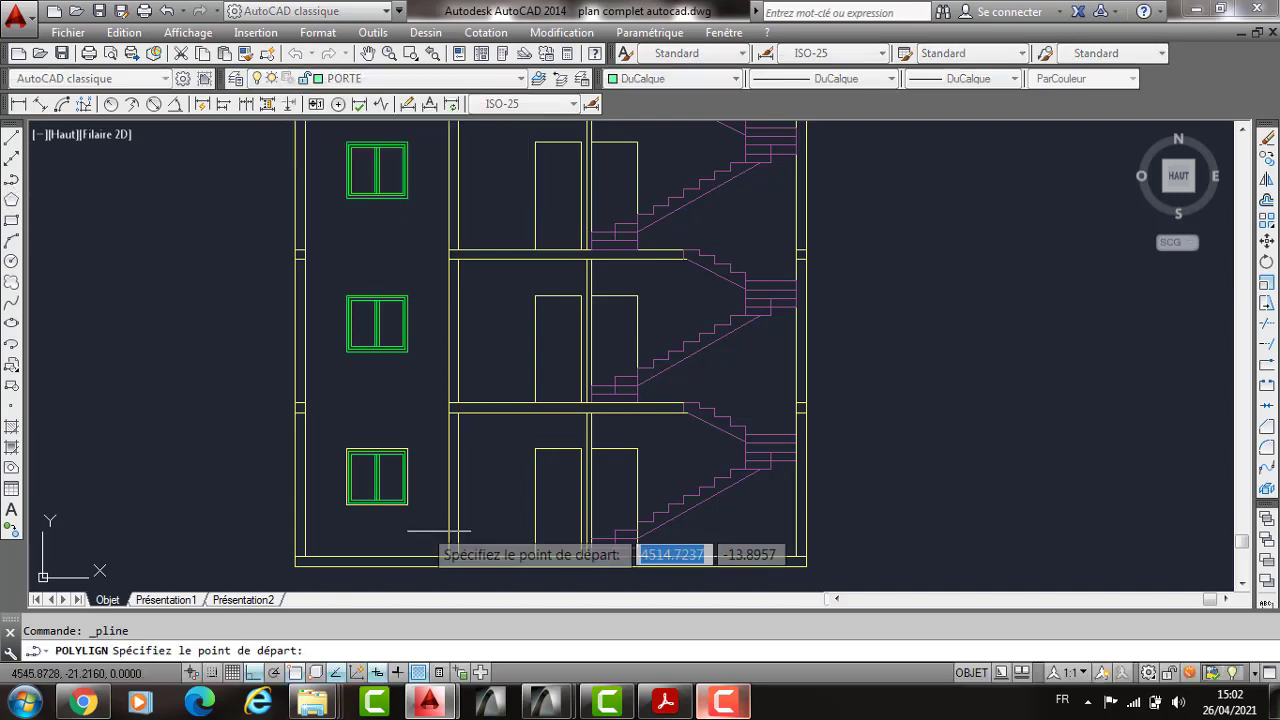
pyautogui.click(535, 557)
pyautogui.press('Escape')
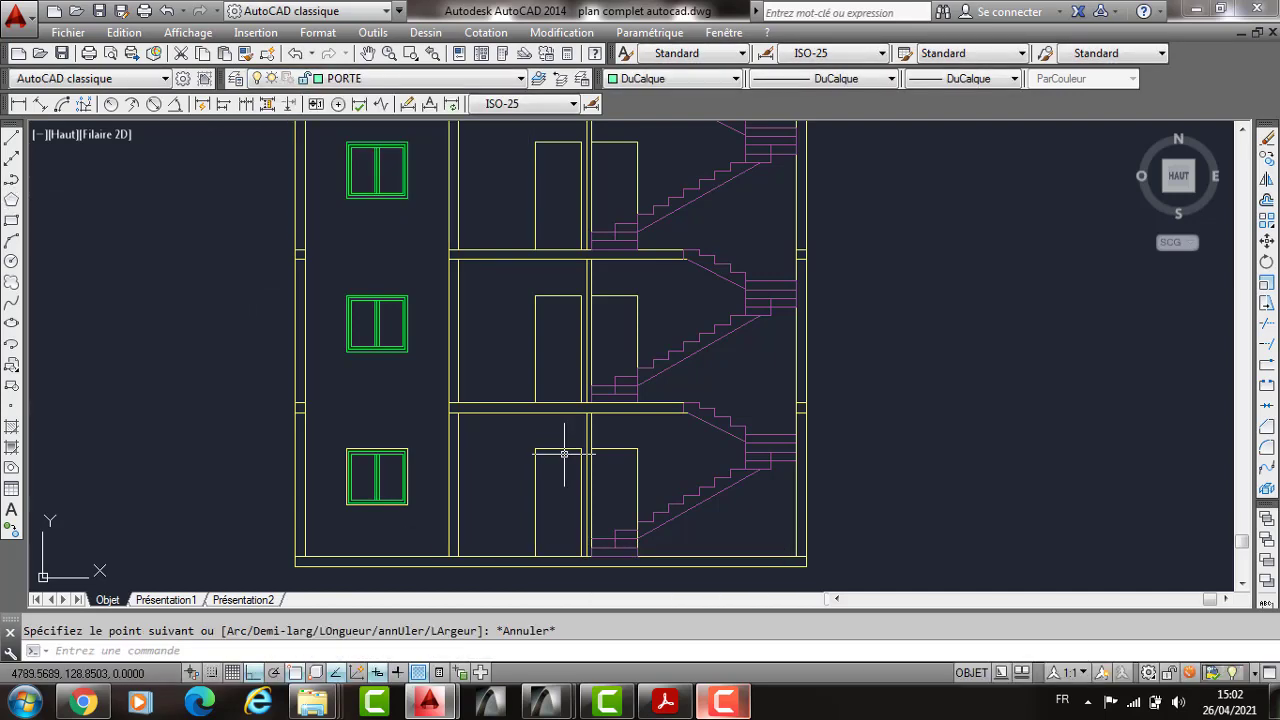
# Step: Trace the ground-floor door opening beside the stair-side wall with a polyline along its two sides and top edge
pyautogui.press('Return')
pyautogui.click(535, 557)
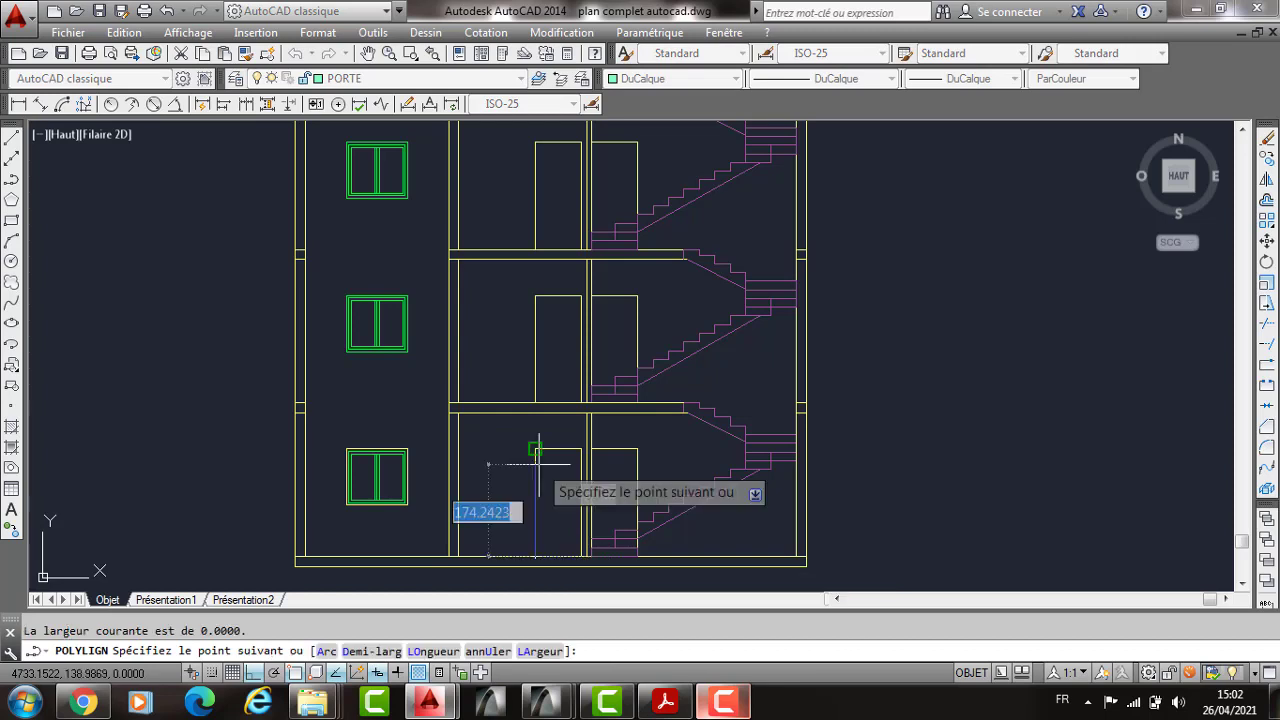
pyautogui.click(535, 450)
pyautogui.click(565, 453)
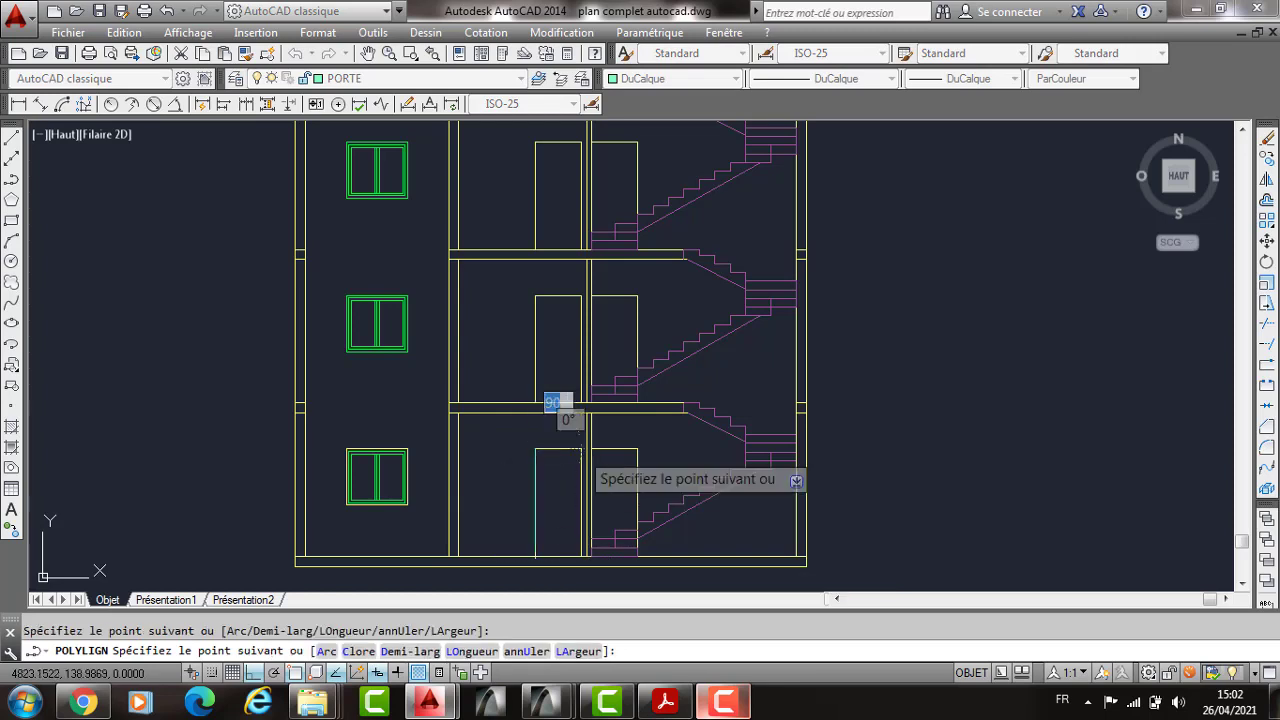
pyautogui.click(580, 557)
pyautogui.press('Return')
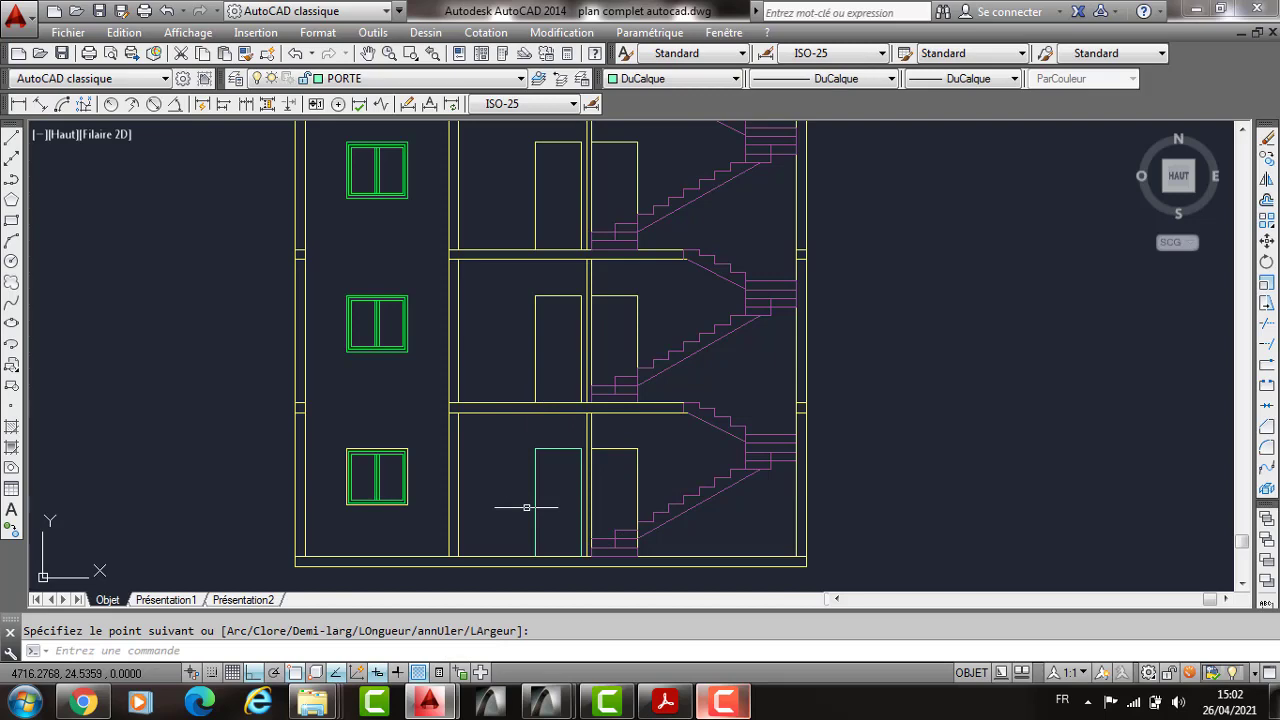
# Step: Offset the traced door outline 5 units inward to form the door frame
pyautogui.scroll(2, 500, 491)
pyautogui.write('dec')
pyautogui.press('Return')
pyautogui.write('5')
pyautogui.press('Return')
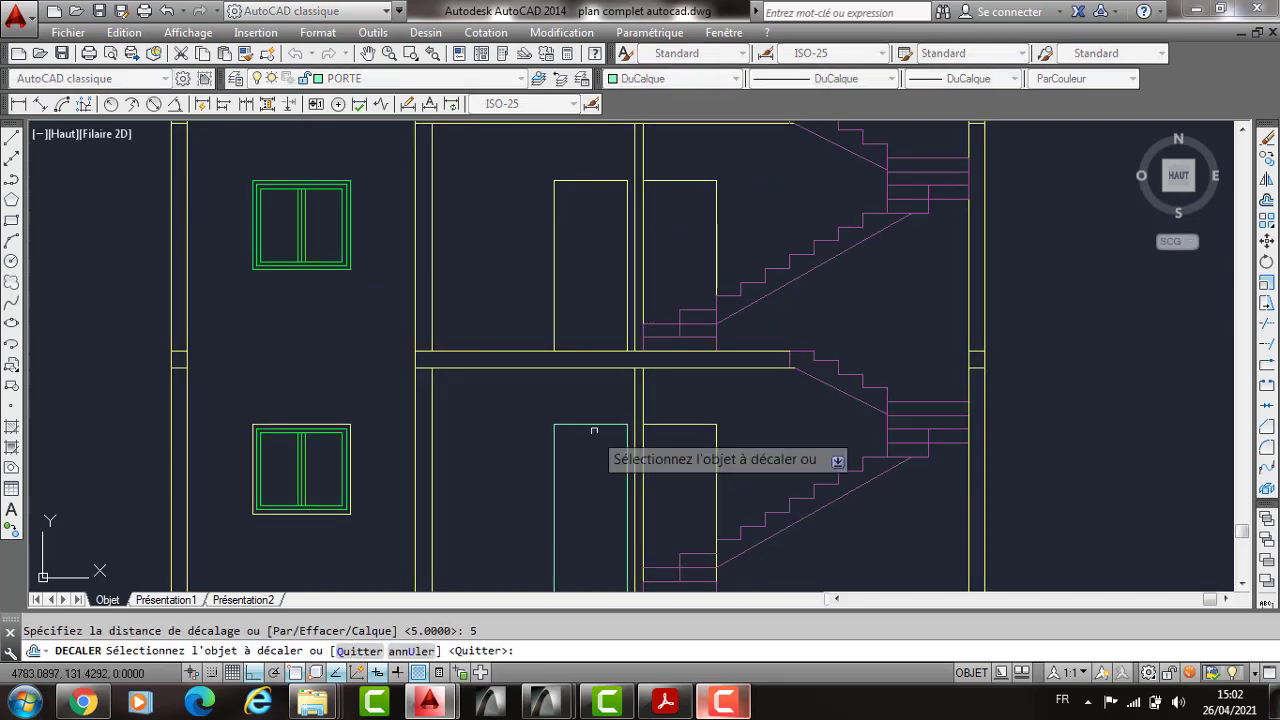
pyautogui.click(594, 428)
pyautogui.click(587, 449)
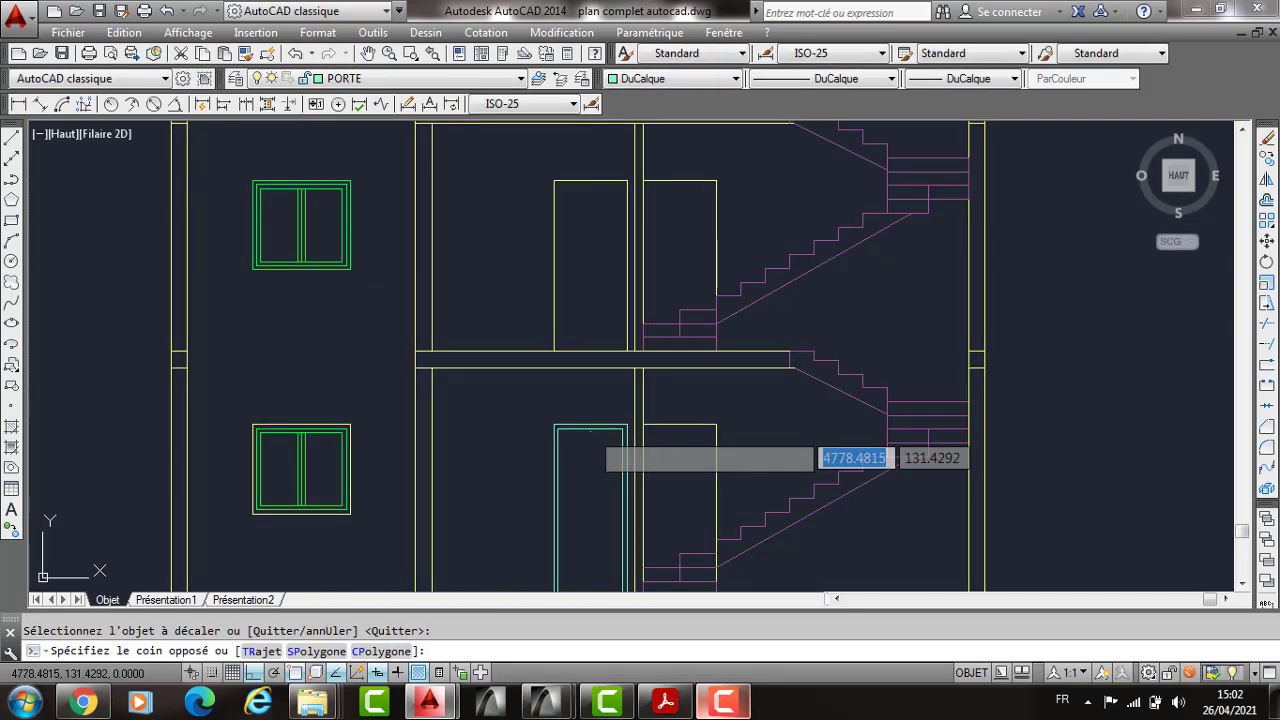
pyautogui.scroll(4, 590, 430)
pyautogui.press('Escape')
# Step: Copy both door frame outlines onto the neighbouring ground-floor opening by the stairs, matching the upper outer corners
pyautogui.click(587, 400)
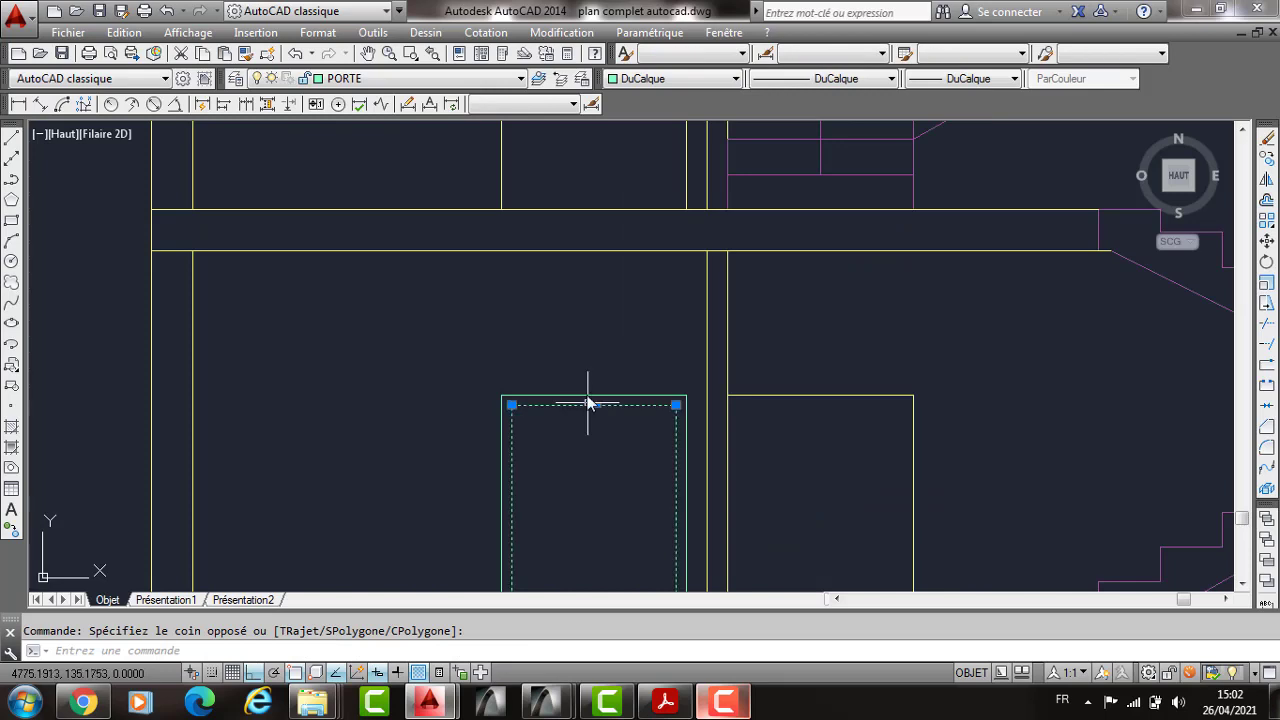
pyautogui.write('CP')
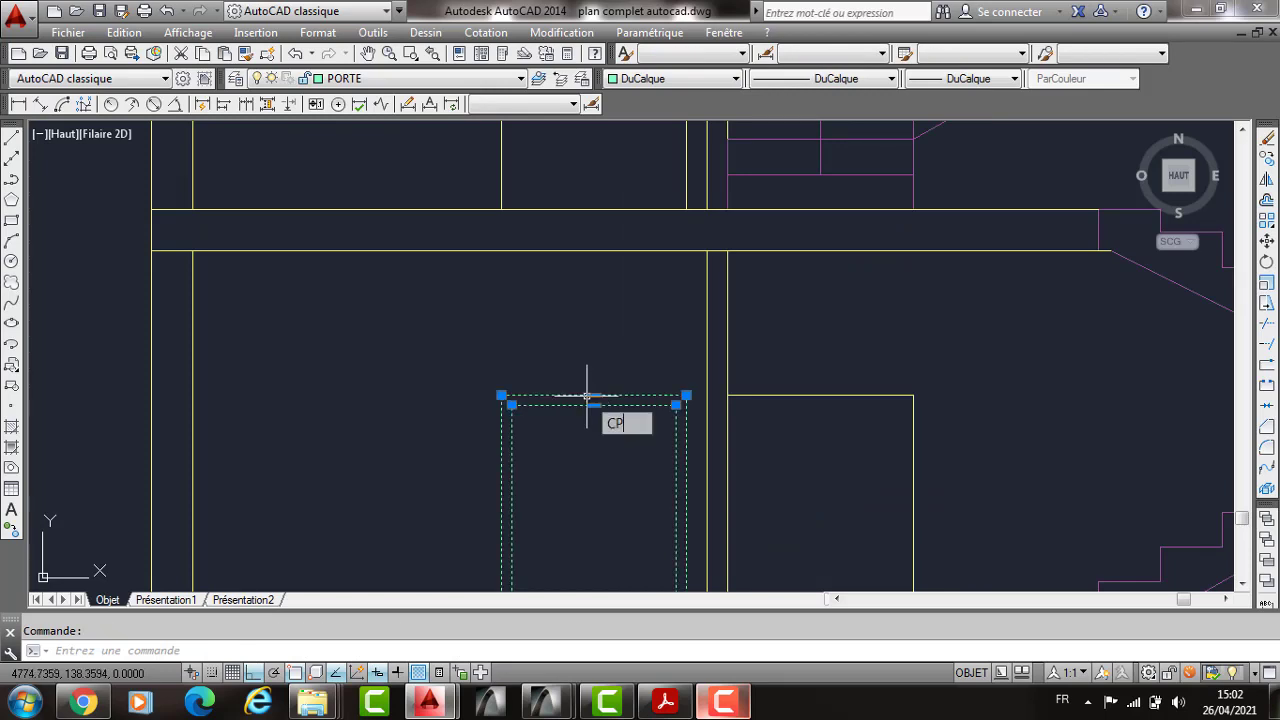
pyautogui.press('Return')
pyautogui.click(686, 395)
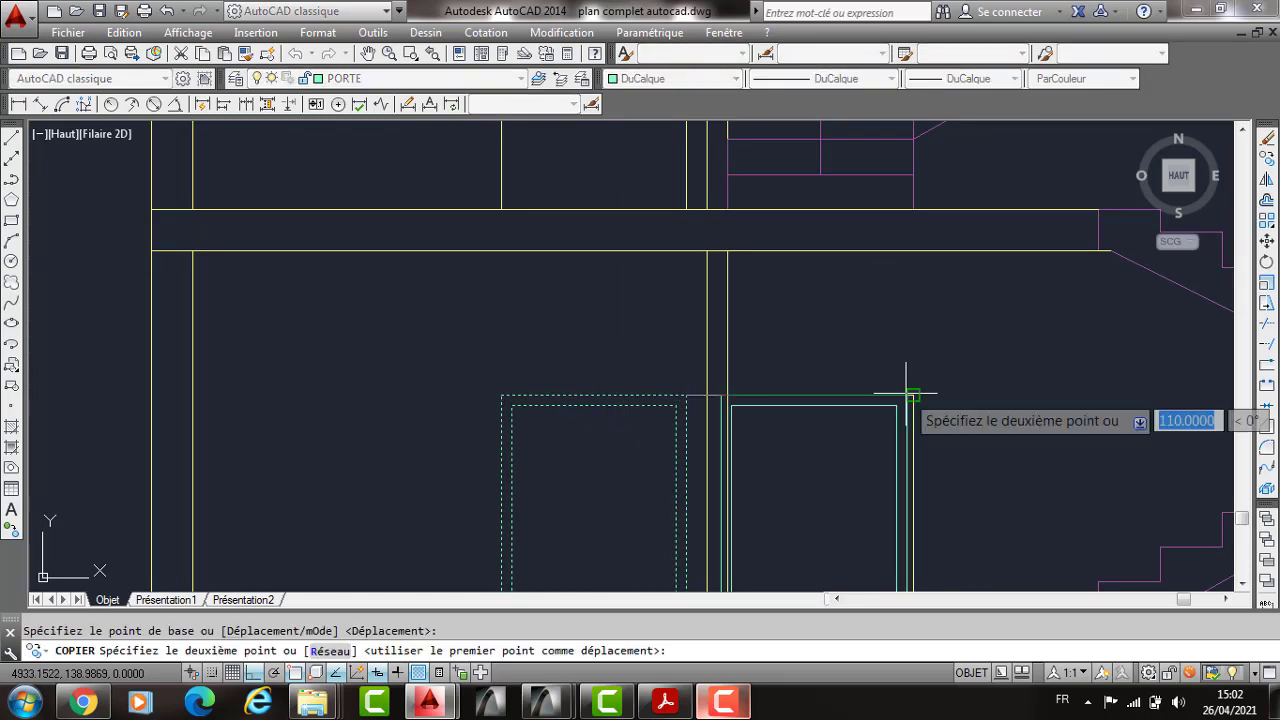
pyautogui.click(906, 395)
pyautogui.press('Return')
# Step: Copy both ground-floor door frames up to the matching openings on the two upper floors
pyautogui.click(757, 400)
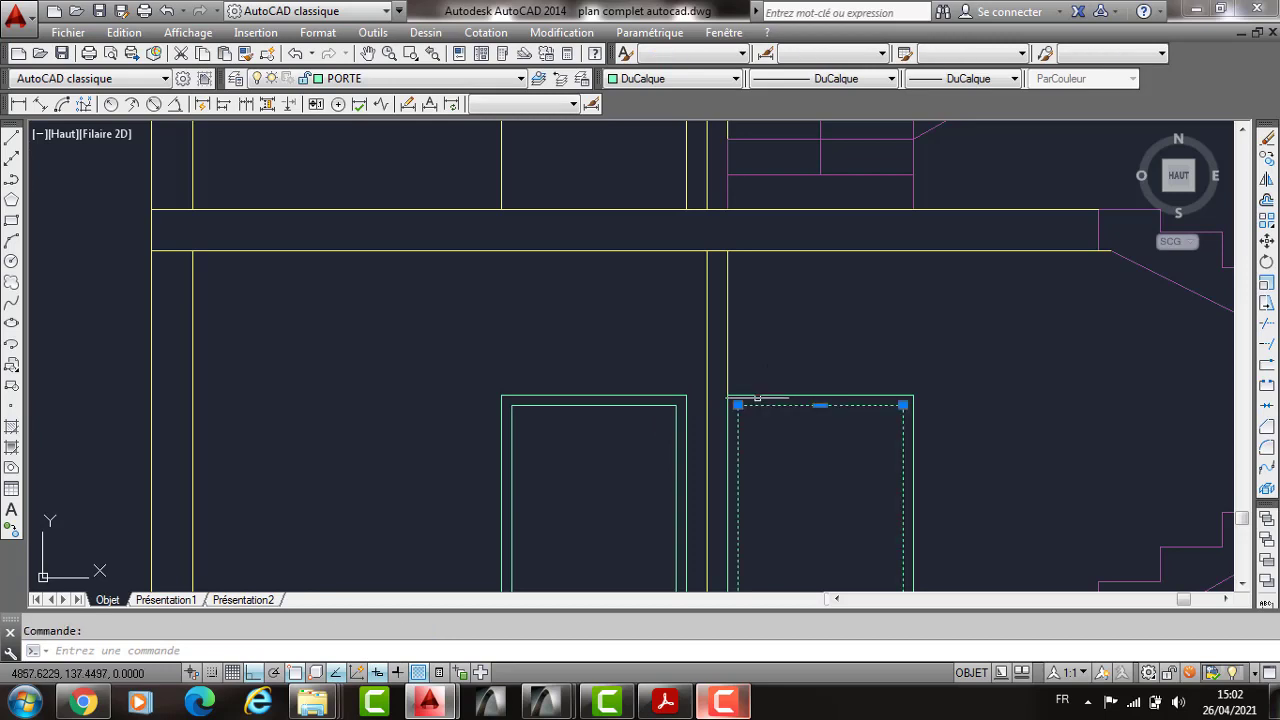
pyautogui.click(757, 397)
pyautogui.click(651, 404)
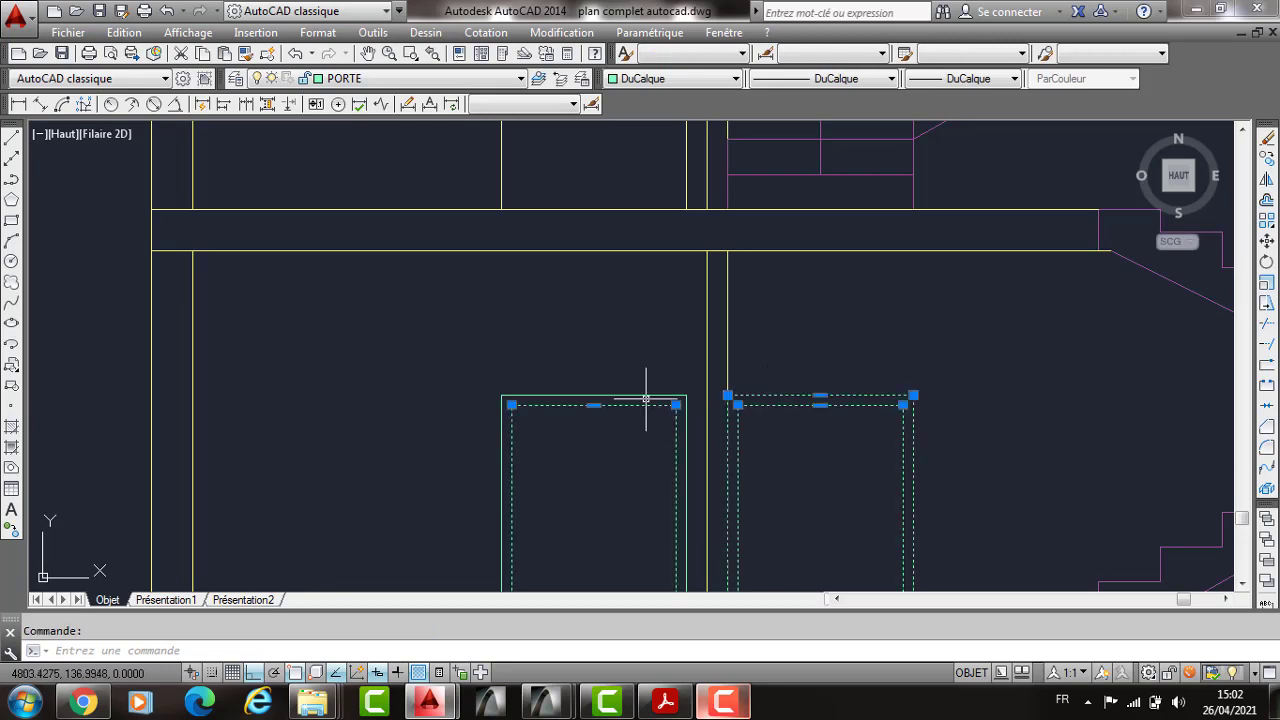
pyautogui.write('co')
pyautogui.press('Return')
pyautogui.click(652, 397)
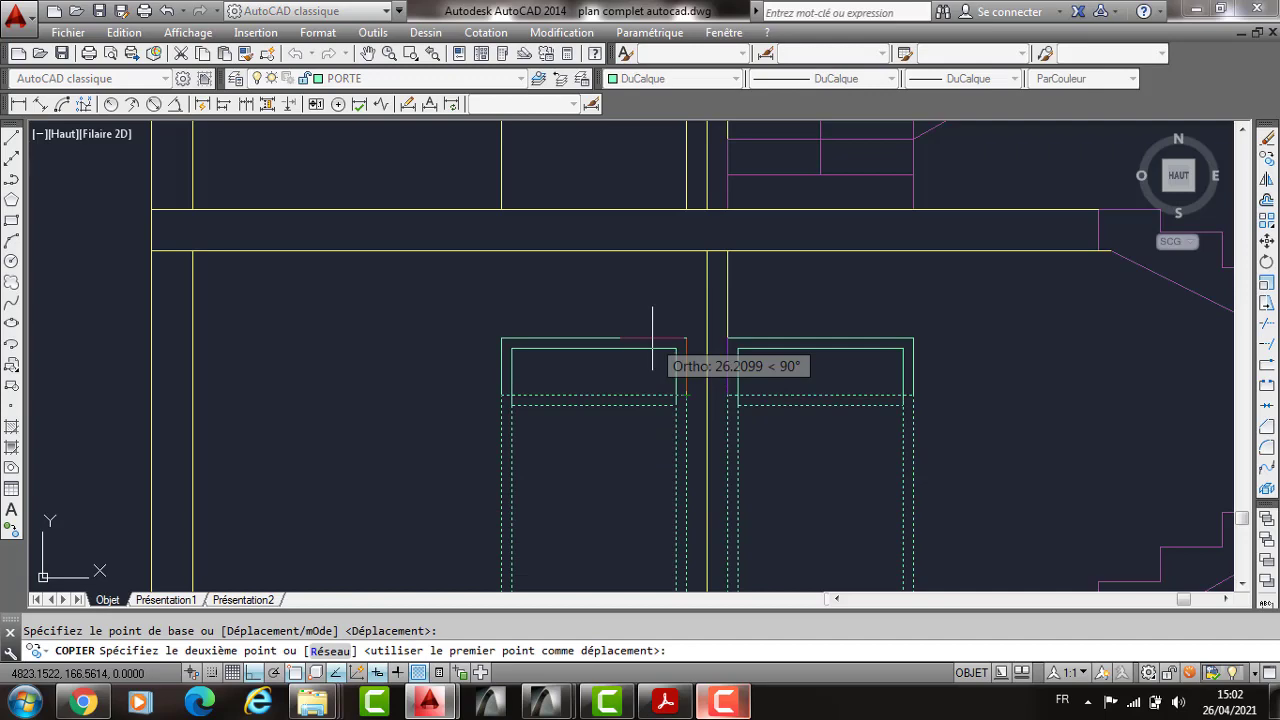
pyautogui.scroll(-4, 652, 340)
pyautogui.click(680, 295)
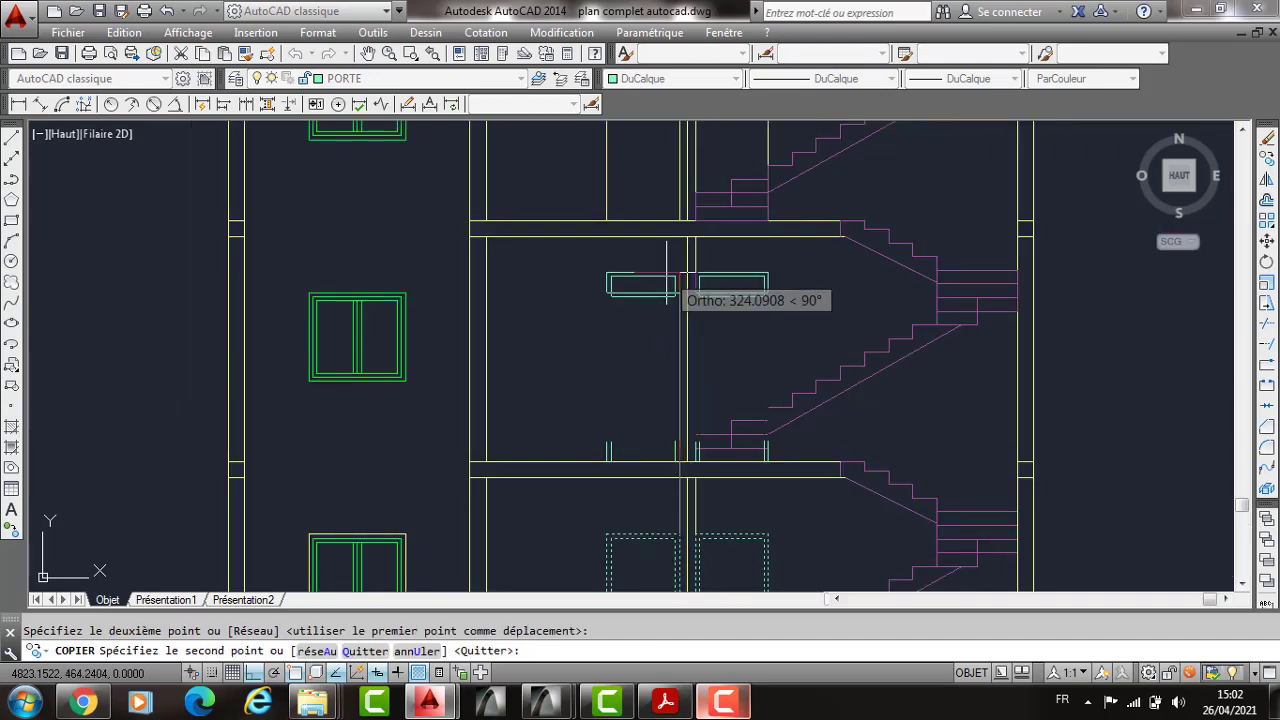
pyautogui.moveTo(666, 290); pyautogui.dragTo(670, 326, button='middle')
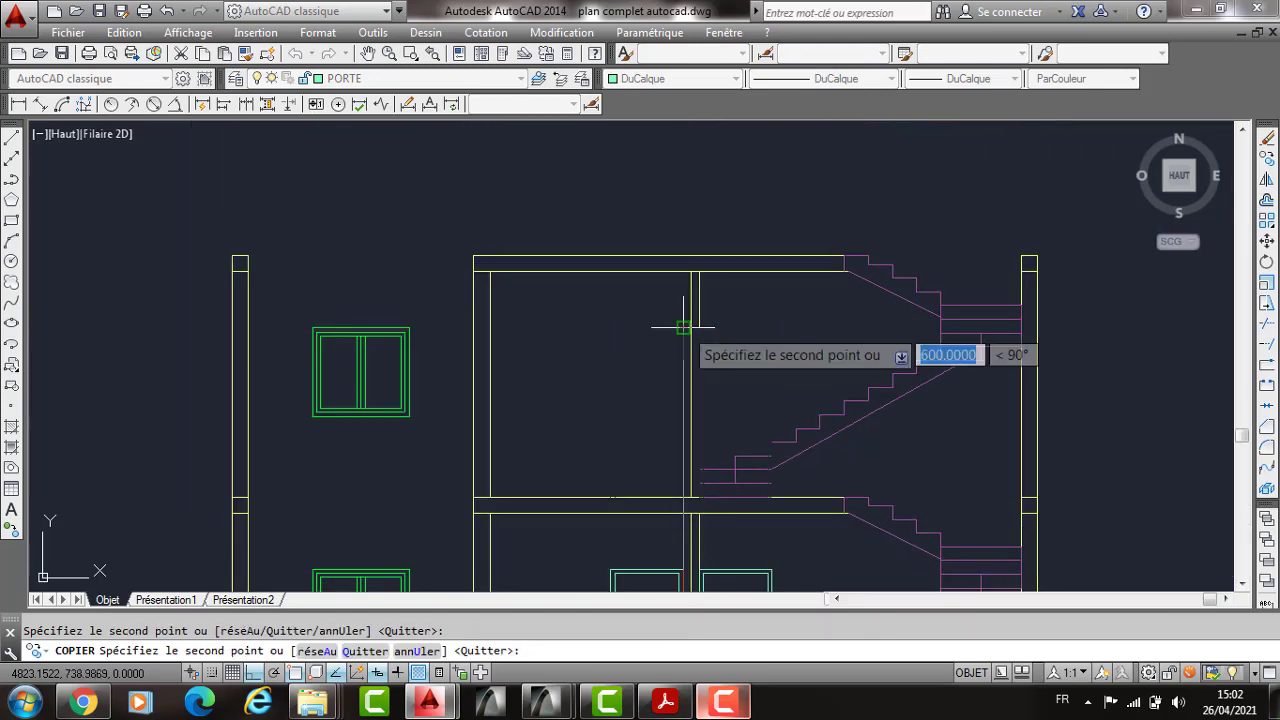
pyautogui.press('Return')
# Step: Trim the top floor's stair-side door frame where it overlaps the lowest stair steps, using the step lines as cutting edges
pyautogui.scroll(2, 733, 383)
pyautogui.write('AJ')
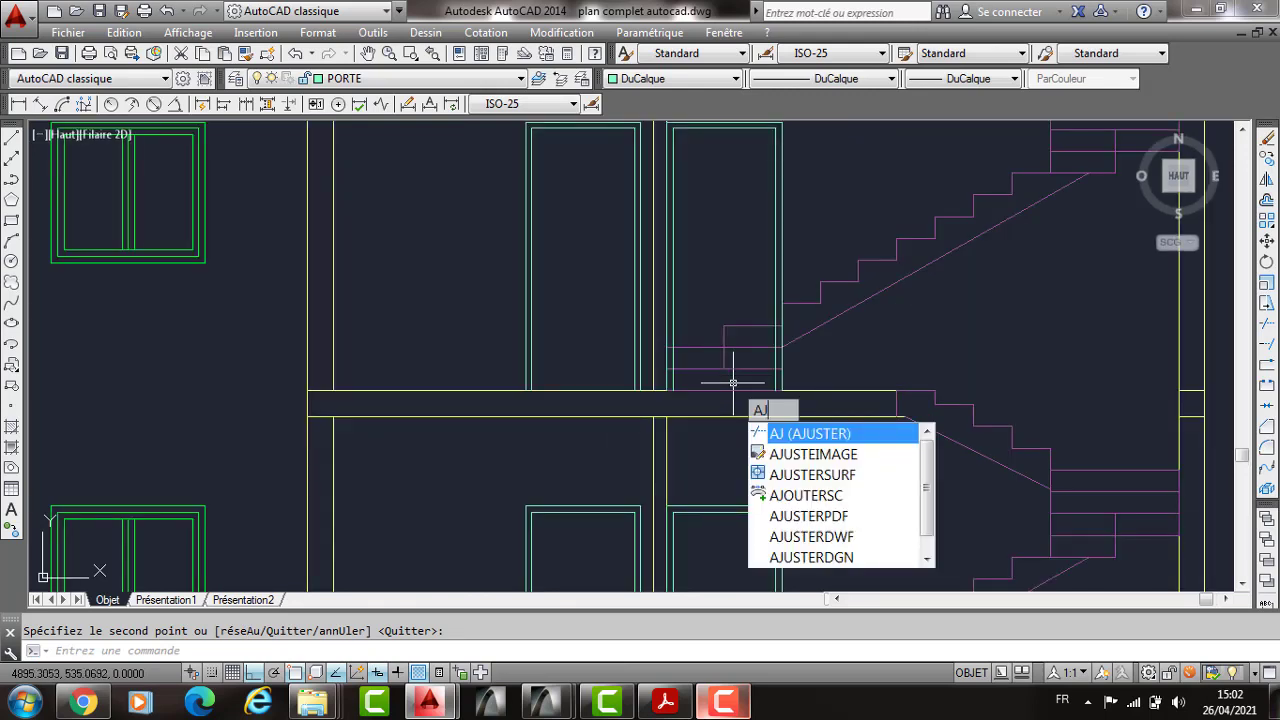
pyautogui.press('Return')
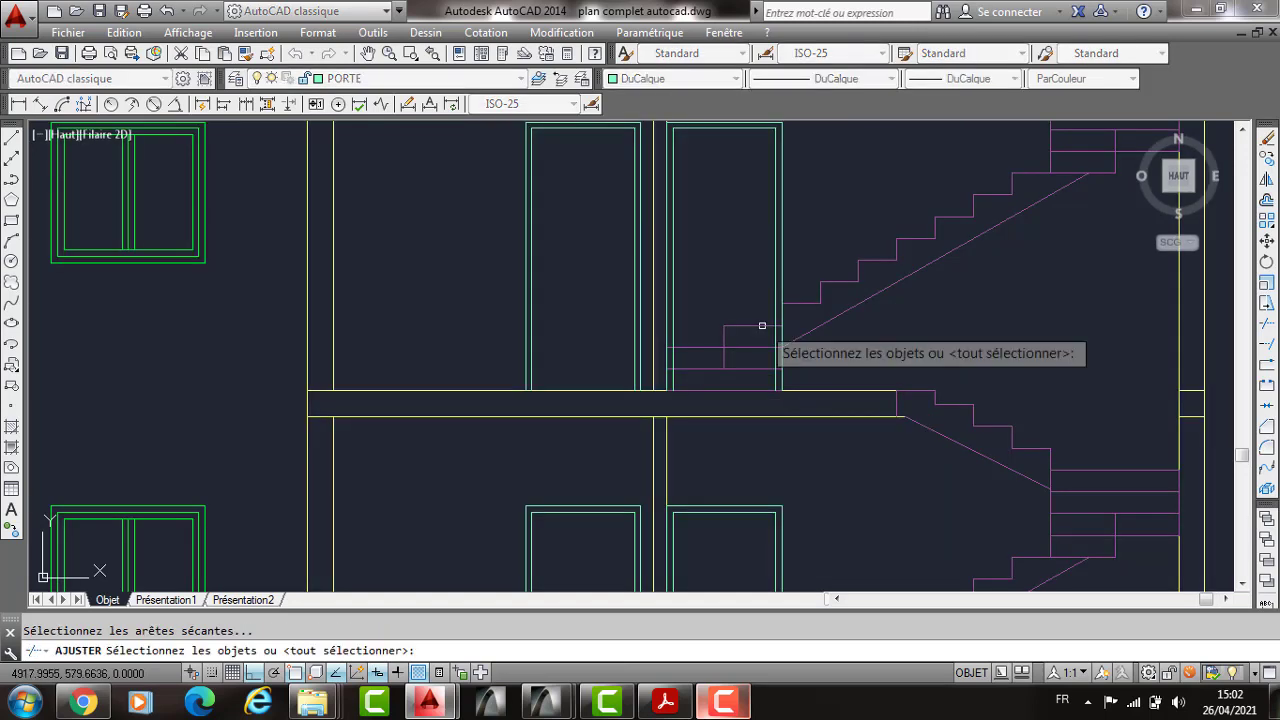
pyautogui.click(762, 326)
pyautogui.press('Return')
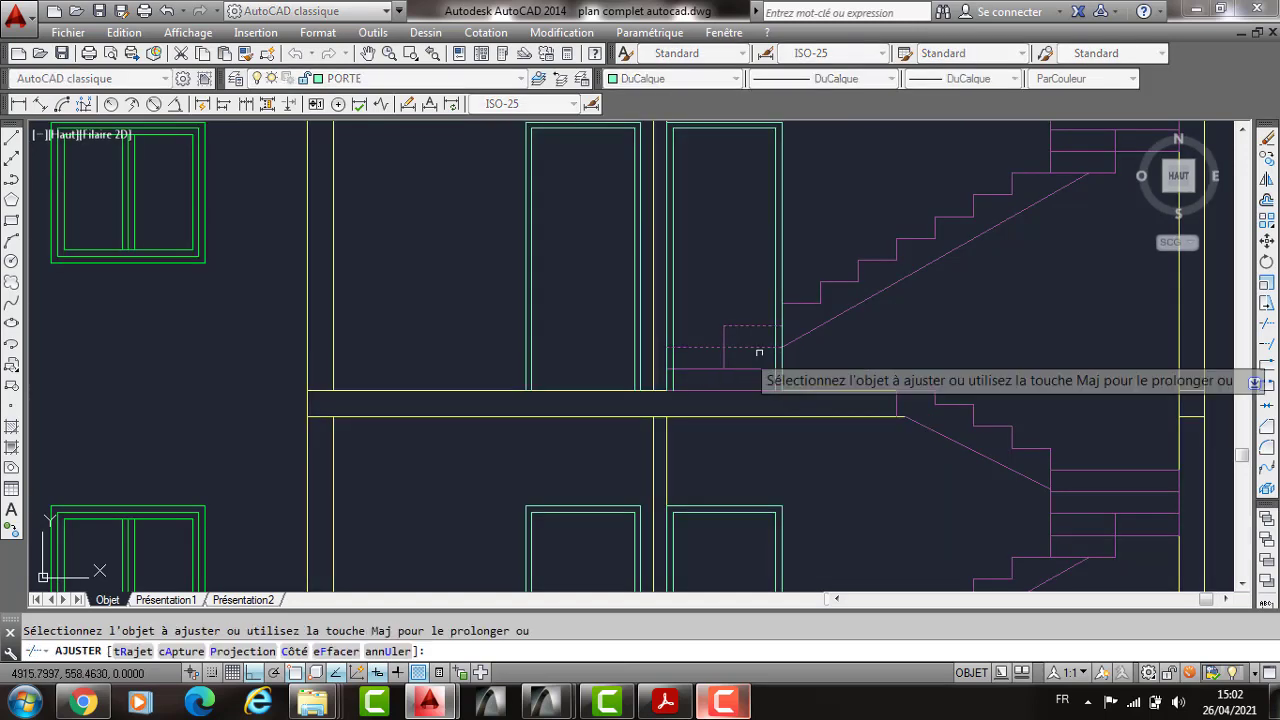
pyautogui.click(793, 357)
pyautogui.click(672, 359)
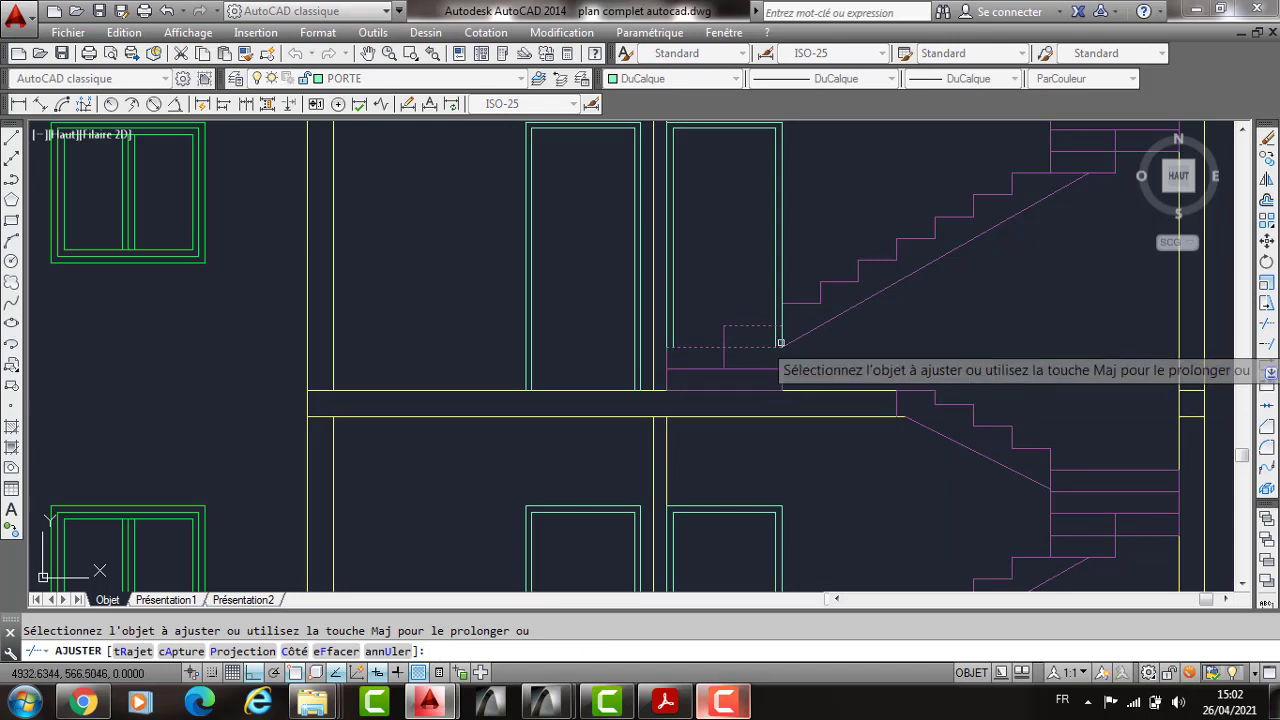
pyautogui.press('Escape')
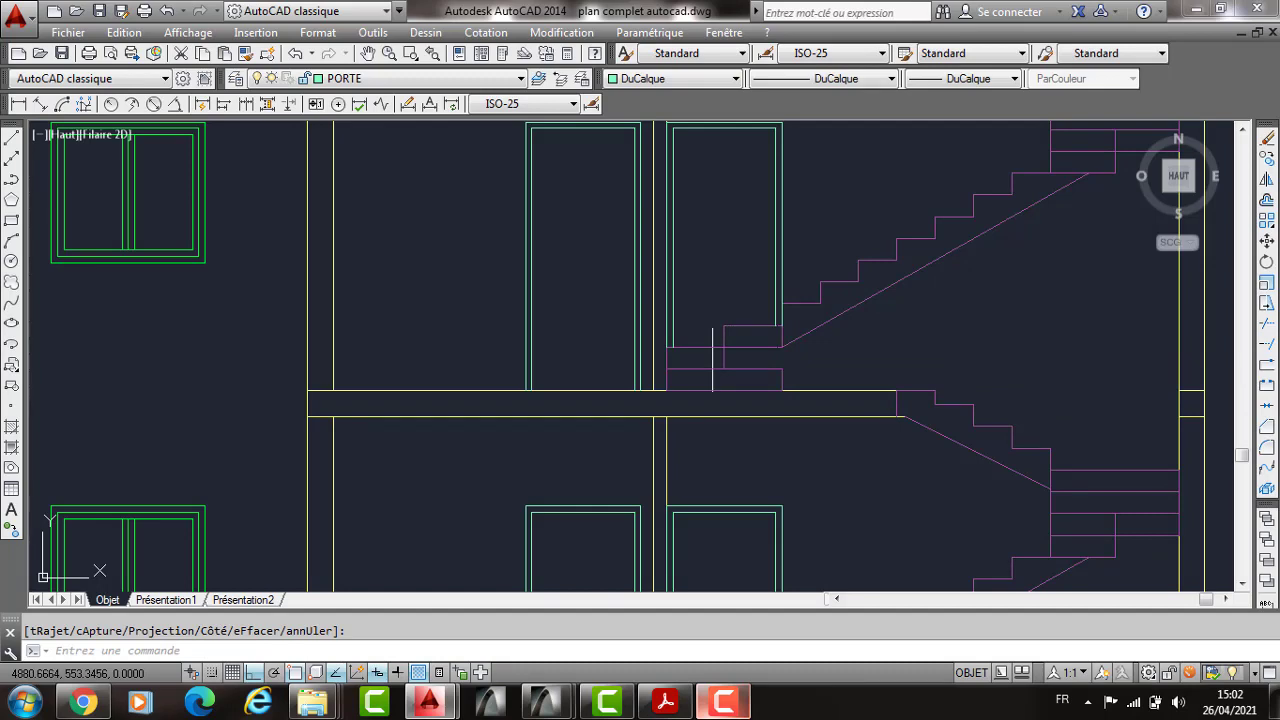
# Step: Extend the vertical line beside the top floor's stair-side door frame to the adjoining stair line
pyautogui.moveTo(791, 414); pyautogui.dragTo(781, 297, button='middle')
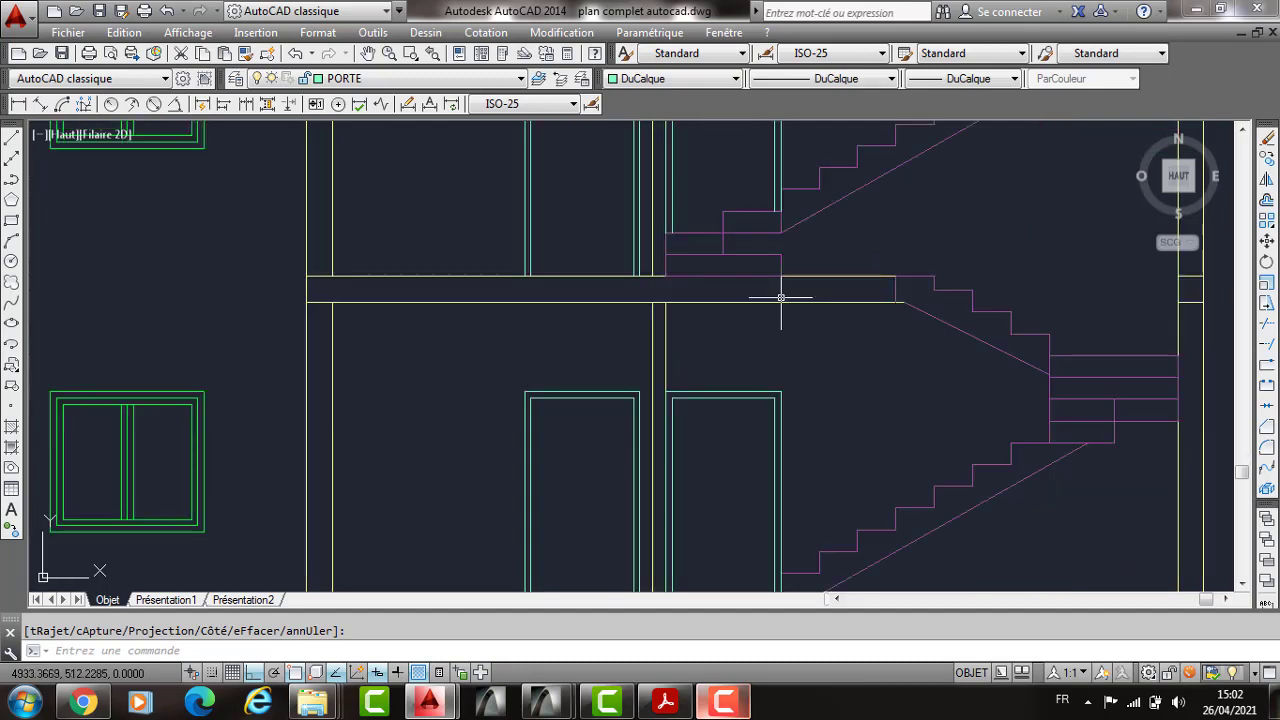
pyautogui.write('pr')
pyautogui.press('Return')
pyautogui.press('Return')
pyautogui.click(783, 224)
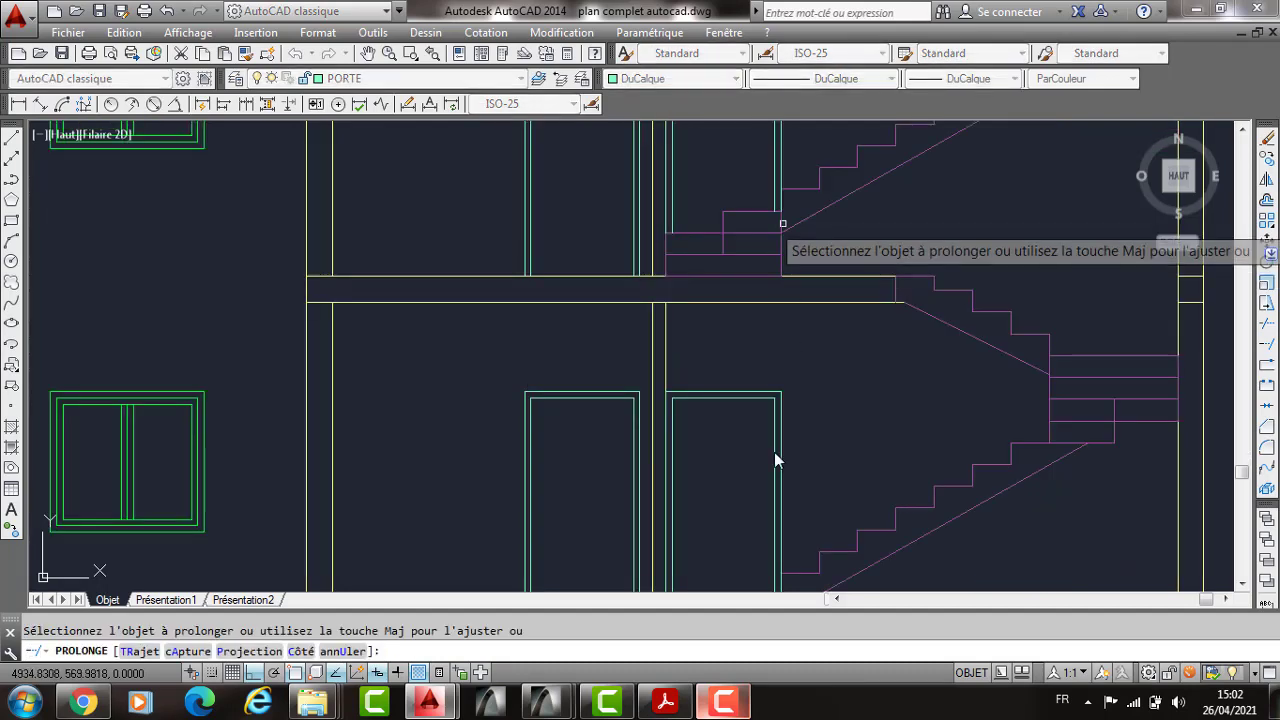
pyautogui.press('Return')
# Step: Trim the middle floor's stair-side door frame against the lines of the lowest stair steps
pyautogui.scroll(-2, 776, 460)
pyautogui.scroll(2, 775, 455)
pyautogui.write('a')
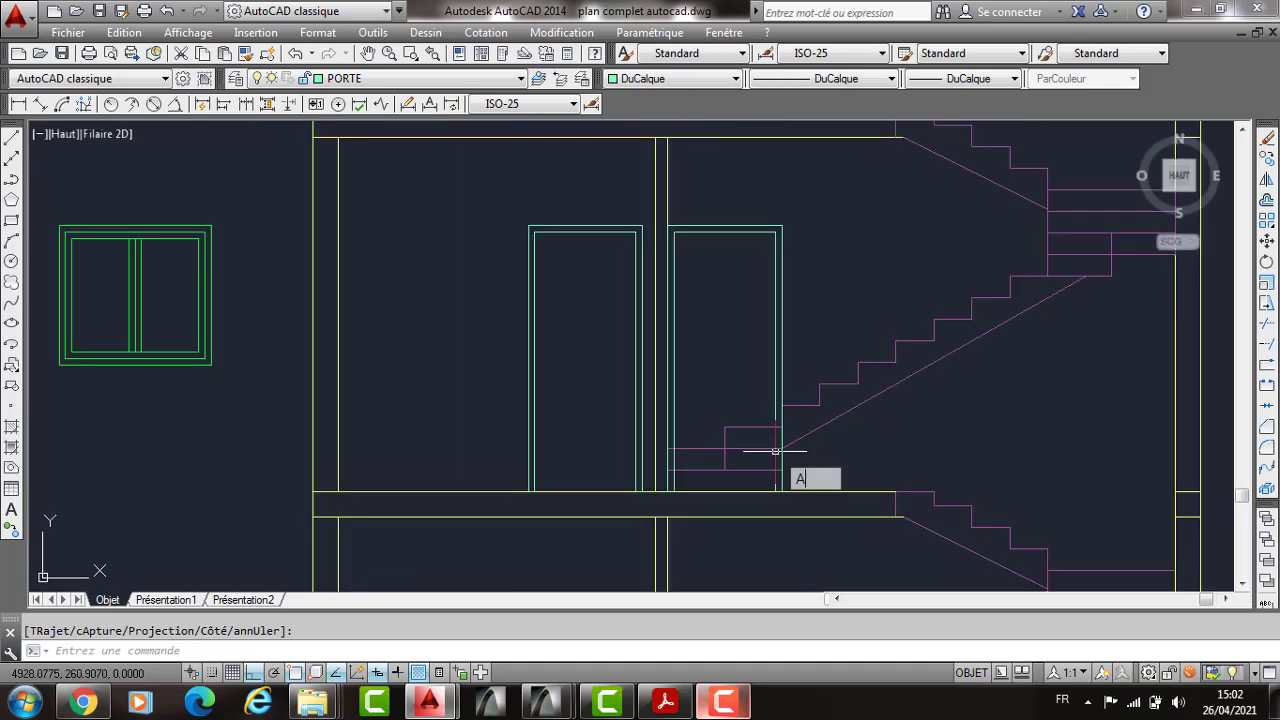
pyautogui.press('Return')
pyautogui.click(762, 428)
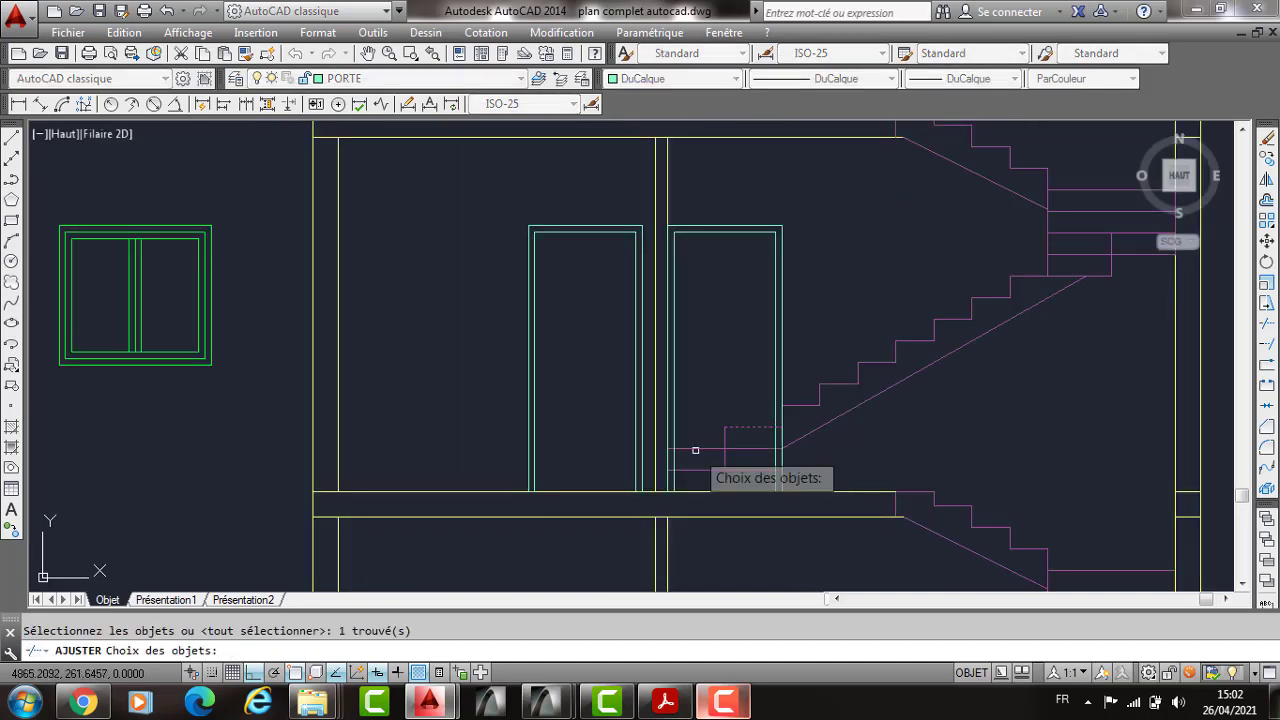
pyautogui.press('Return')
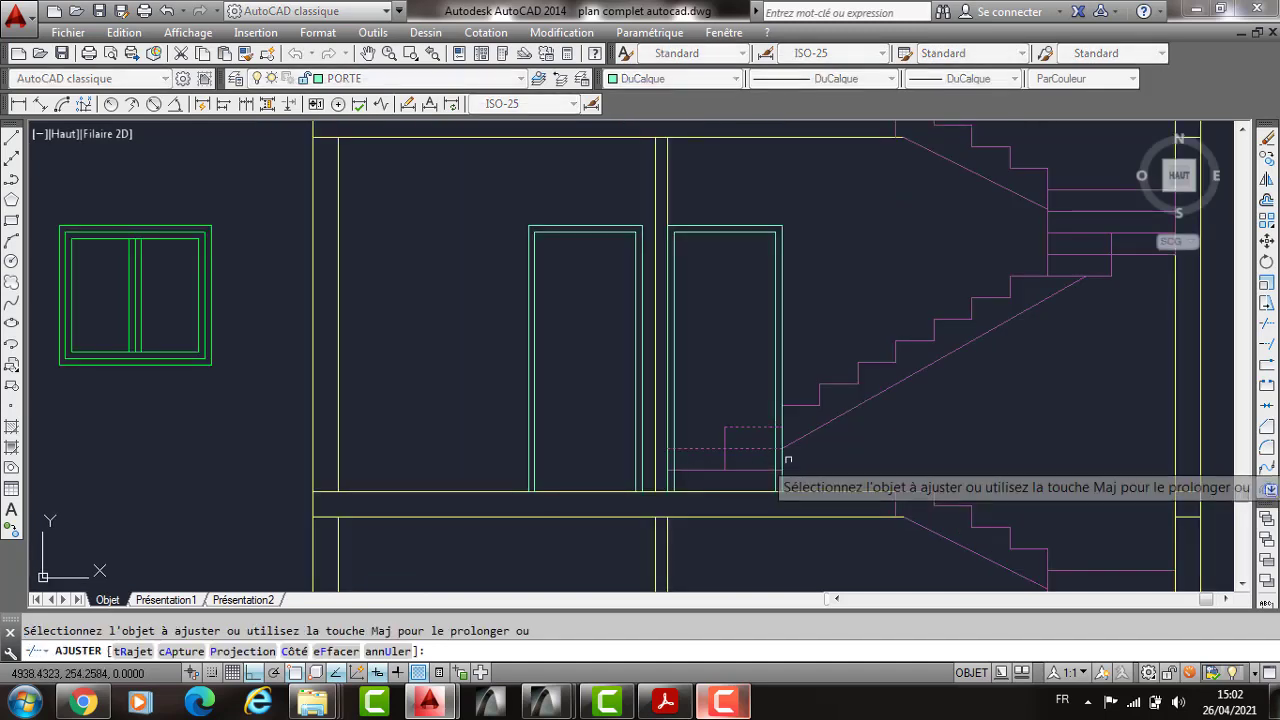
pyautogui.click(786, 461)
pyautogui.click(667, 466)
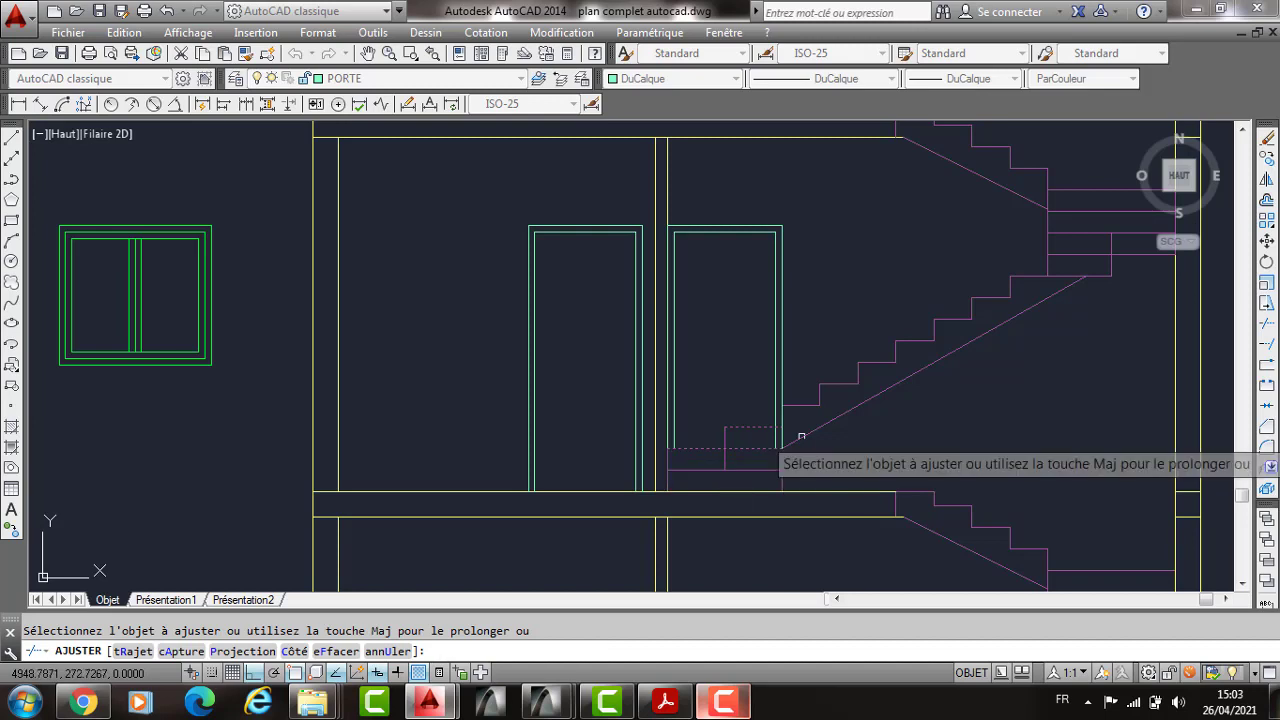
pyautogui.press('Escape')
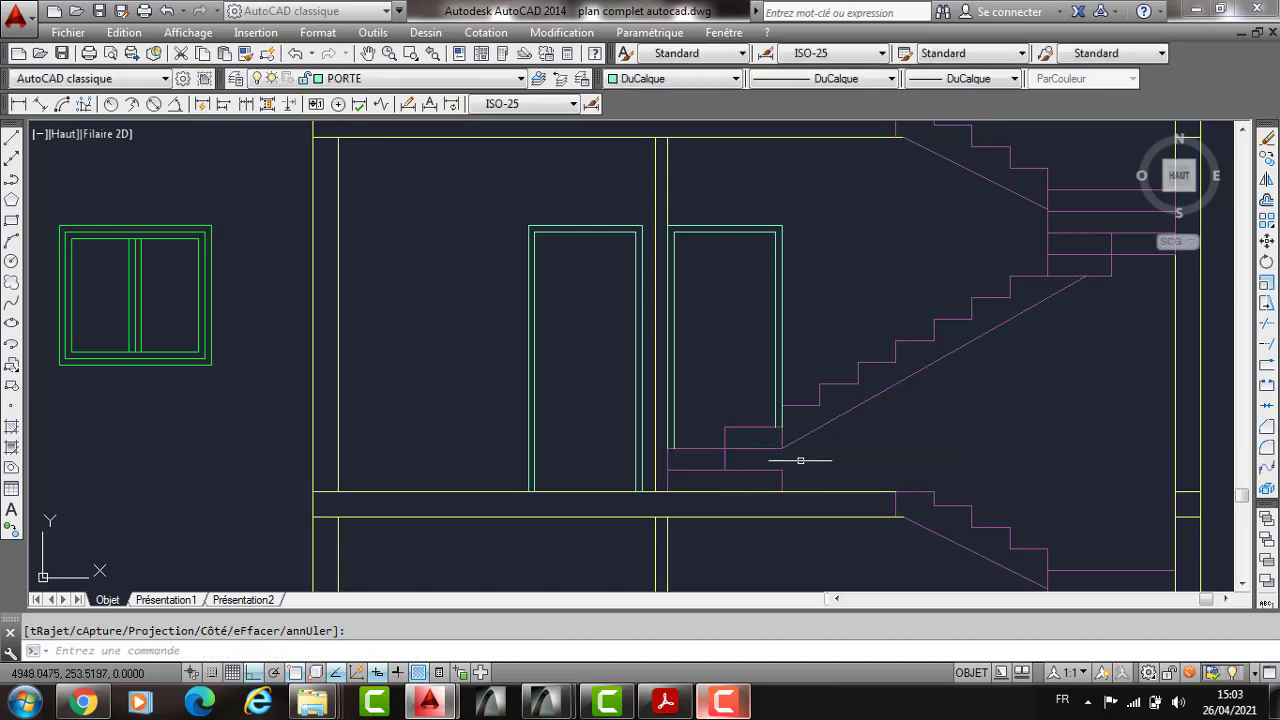
# Step: Extend the vertical line beside the middle floor's stair-side door frame to the adjoining stair line
pyautogui.write('POR')
pyautogui.press('Return')
pyautogui.press('Return')
pyautogui.click(781, 438)
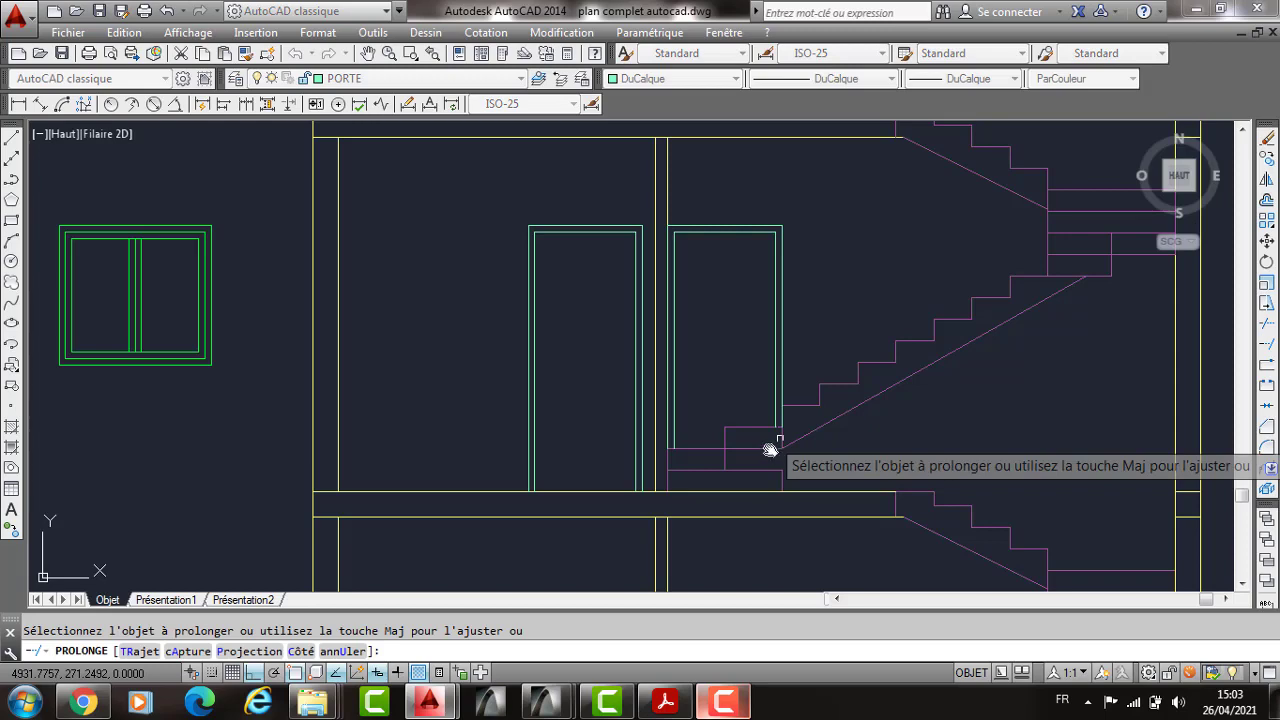
pyautogui.press('Escape')
# Step: Trim the ground-floor stair-side door frame below the second stair step, using the two step lines as cutting edges
pyautogui.scroll(-2, 760, 451)
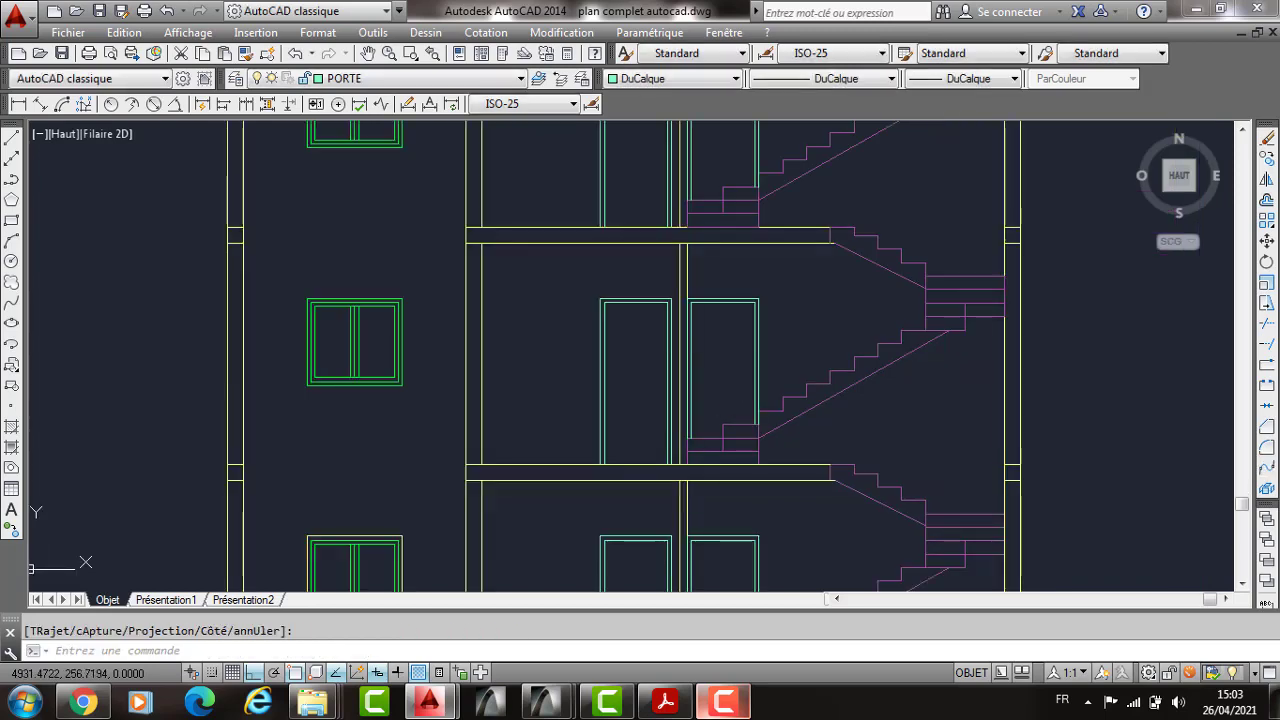
pyautogui.scroll(-1, 760, 451)
pyautogui.moveTo(717, 531); pyautogui.dragTo(717, 495, button='middle')
pyautogui.write('A')
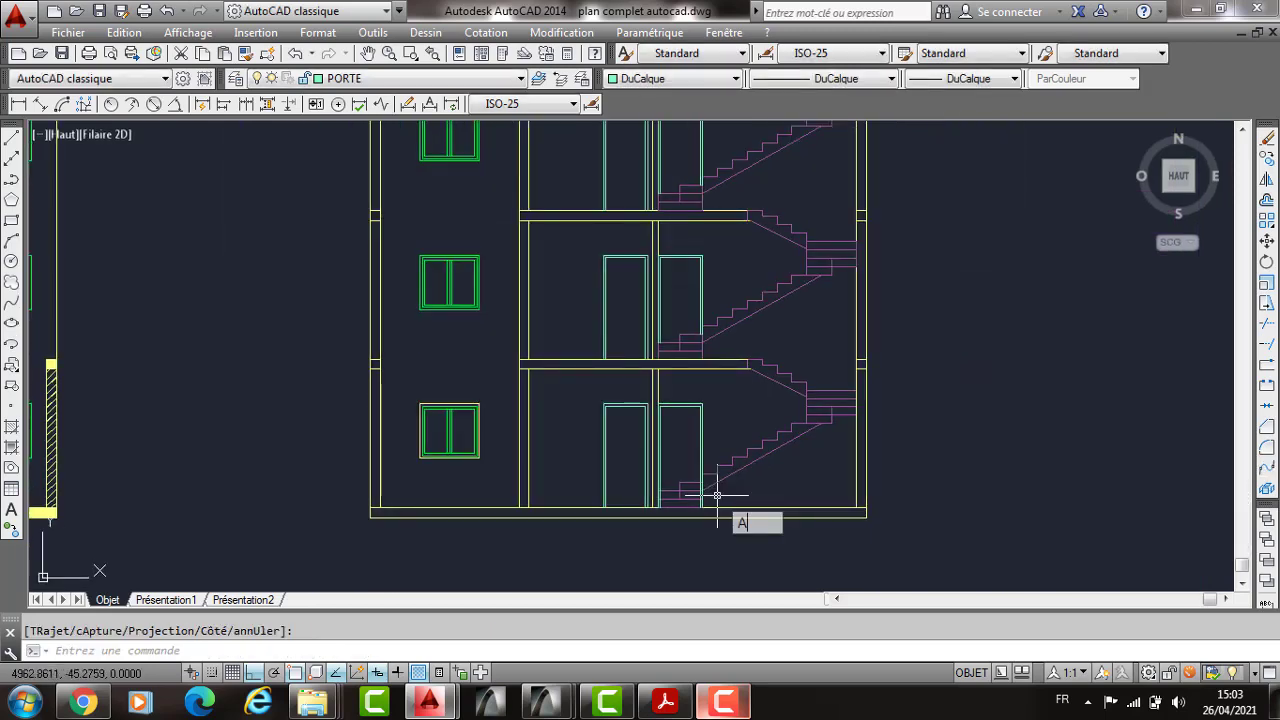
pyautogui.write('J')
pyautogui.press('Return')
pyautogui.scroll(1, 642, 505)
pyautogui.scroll(2, 640, 505)
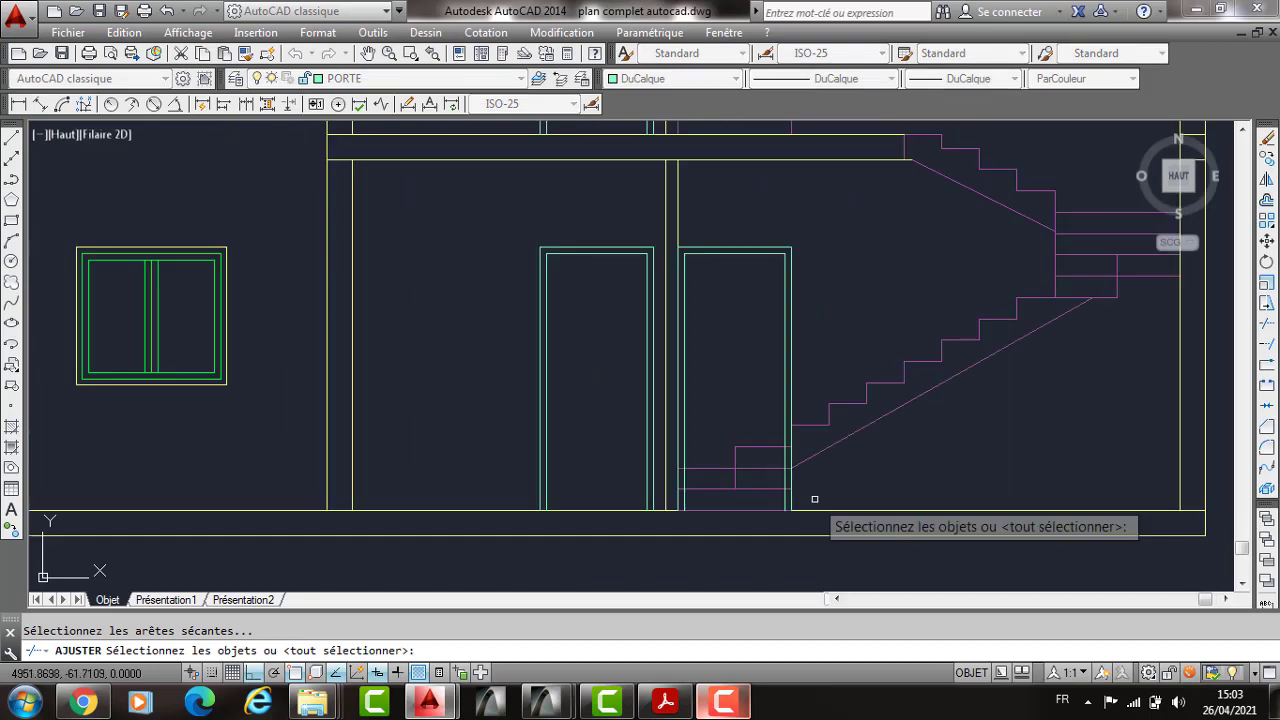
pyautogui.click(788, 459)
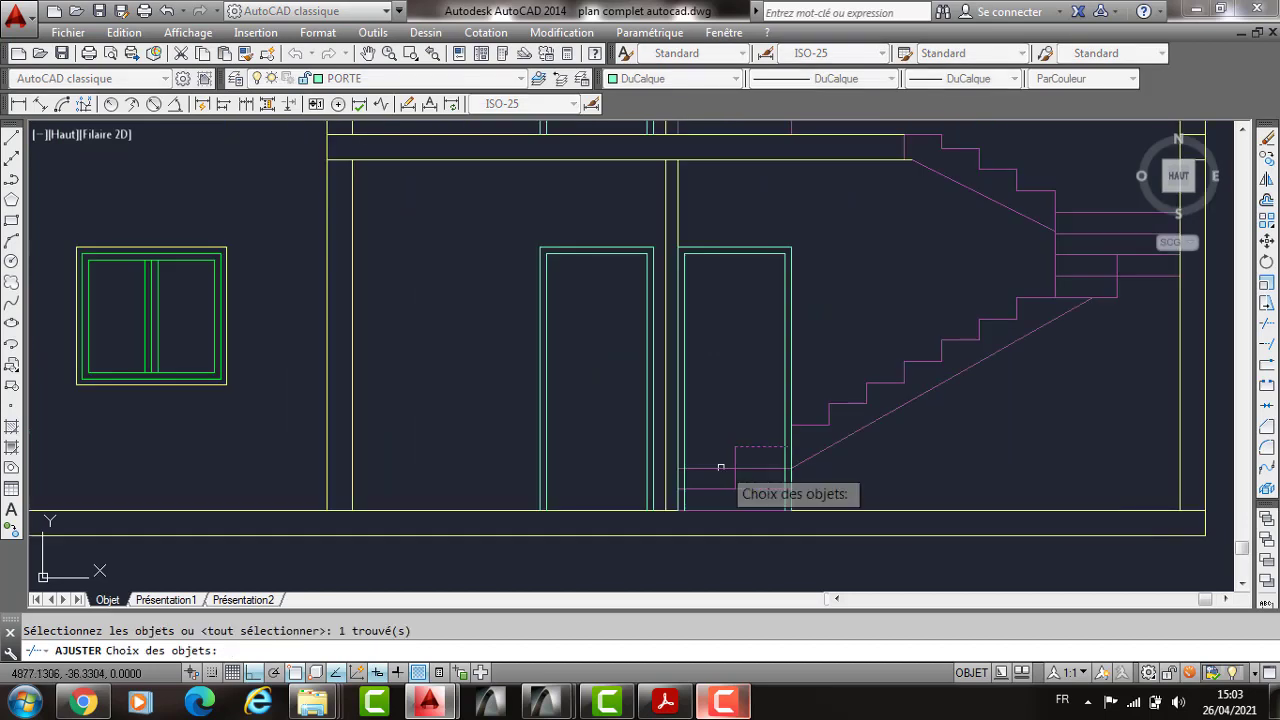
pyautogui.click(766, 470)
pyautogui.press('Return')
pyautogui.click(800, 477)
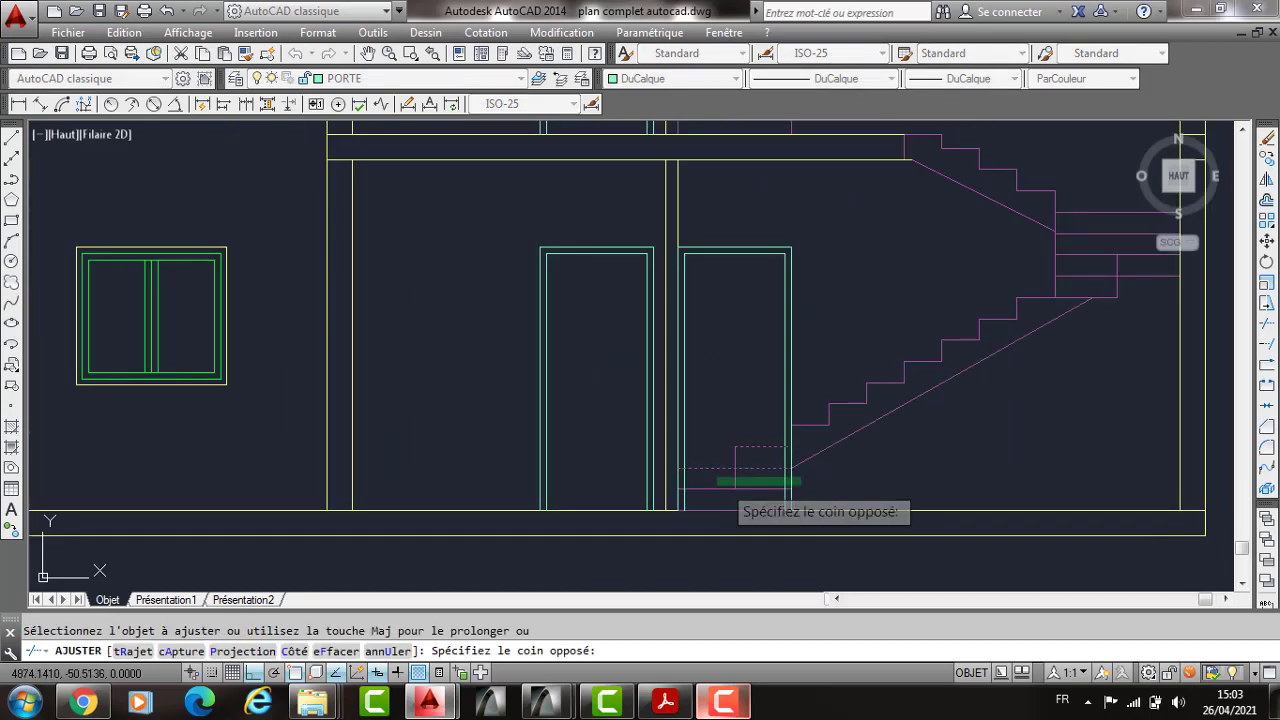
pyautogui.click(677, 488)
pyautogui.press('Return')
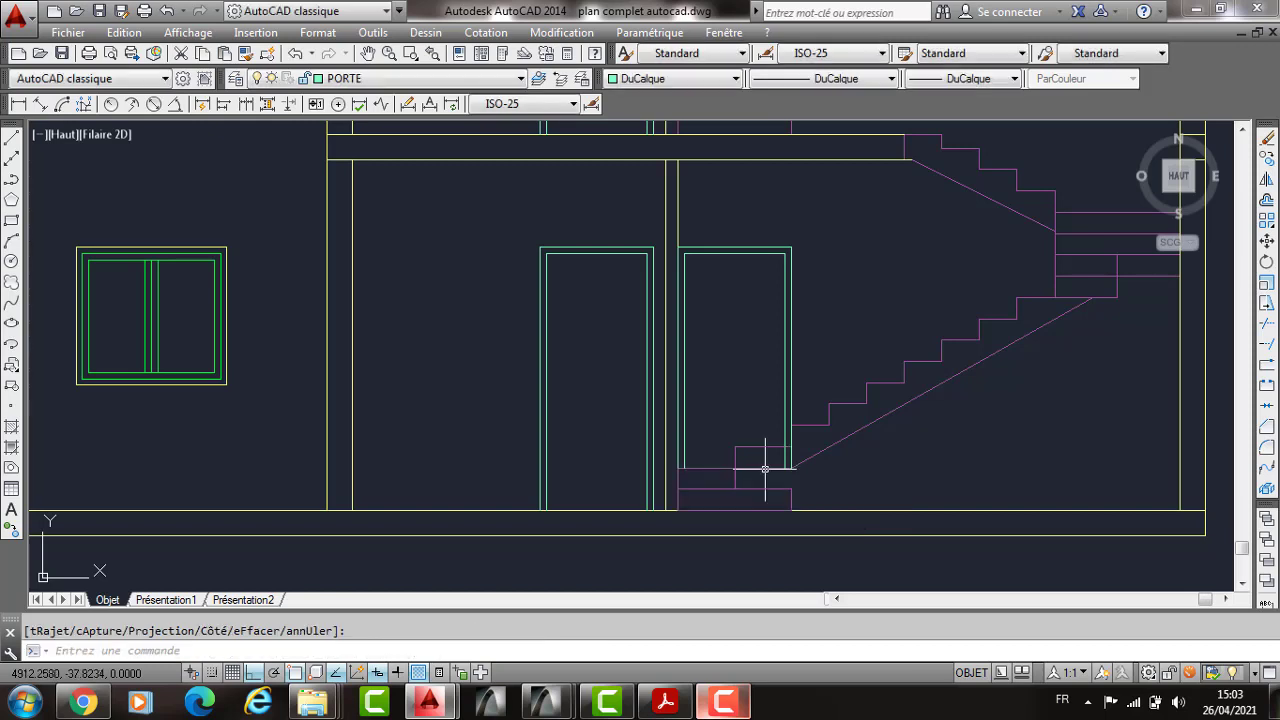
# Step: Trim the leftover piece of the ground-floor door's inner frame line between the two stair step lines
pyautogui.press('Return')
pyautogui.press('Return')
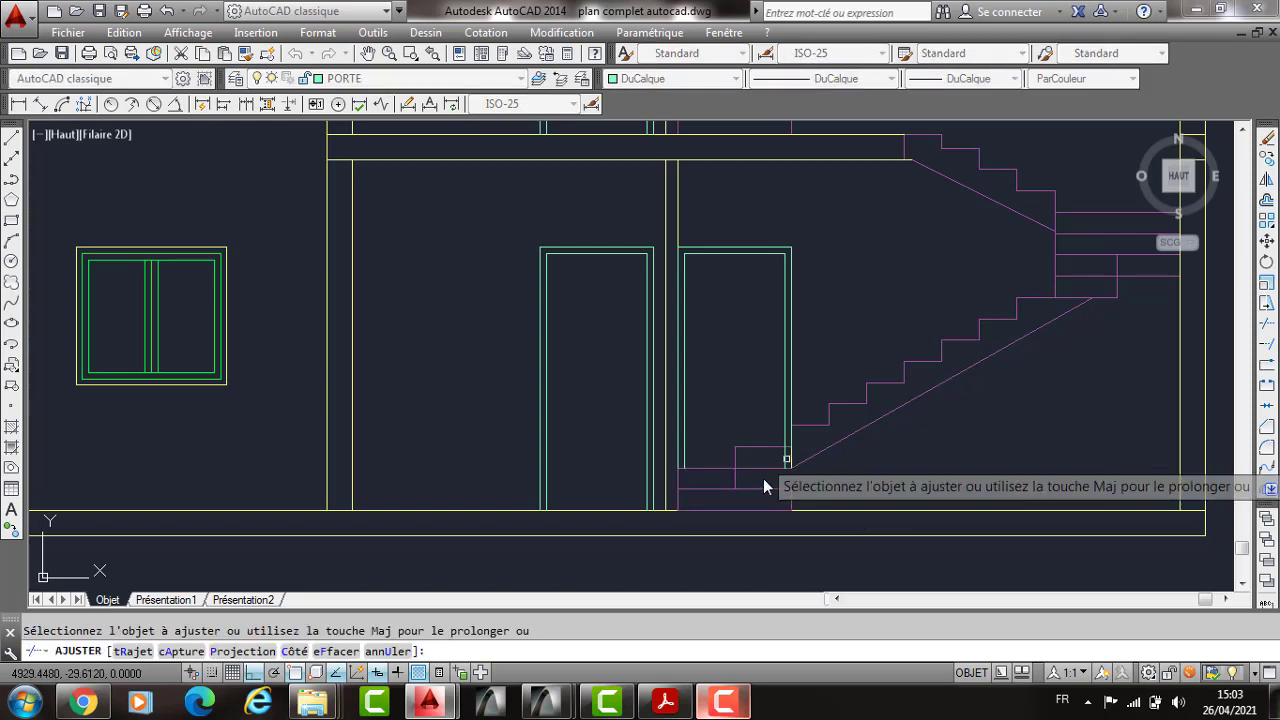
pyautogui.press('Return')
# Step: Extend the vertical line beside the ground-floor stair-side door frame to the adjoining stair line
pyautogui.write('P')
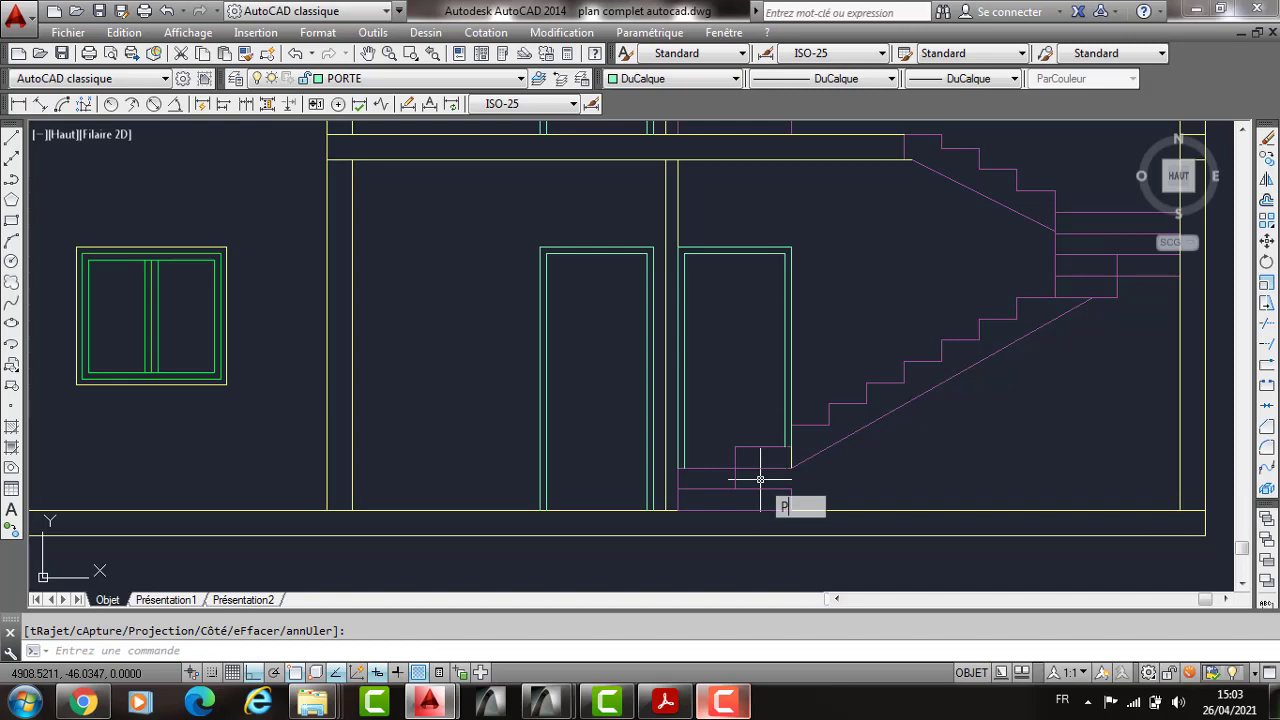
pyautogui.write('r')
pyautogui.press('Return')
pyautogui.press('Return')
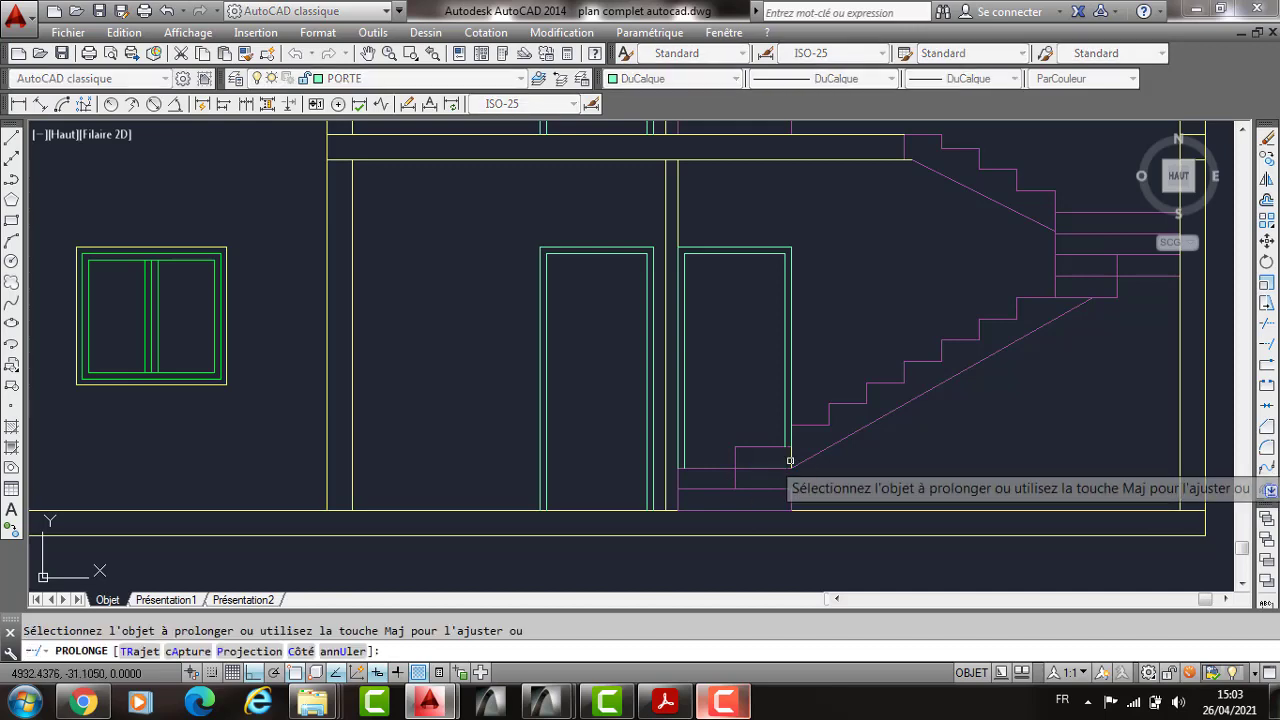
pyautogui.press('Return')
pyautogui.scroll(-2, 808, 470)
pyautogui.scroll(-1, 808, 470)
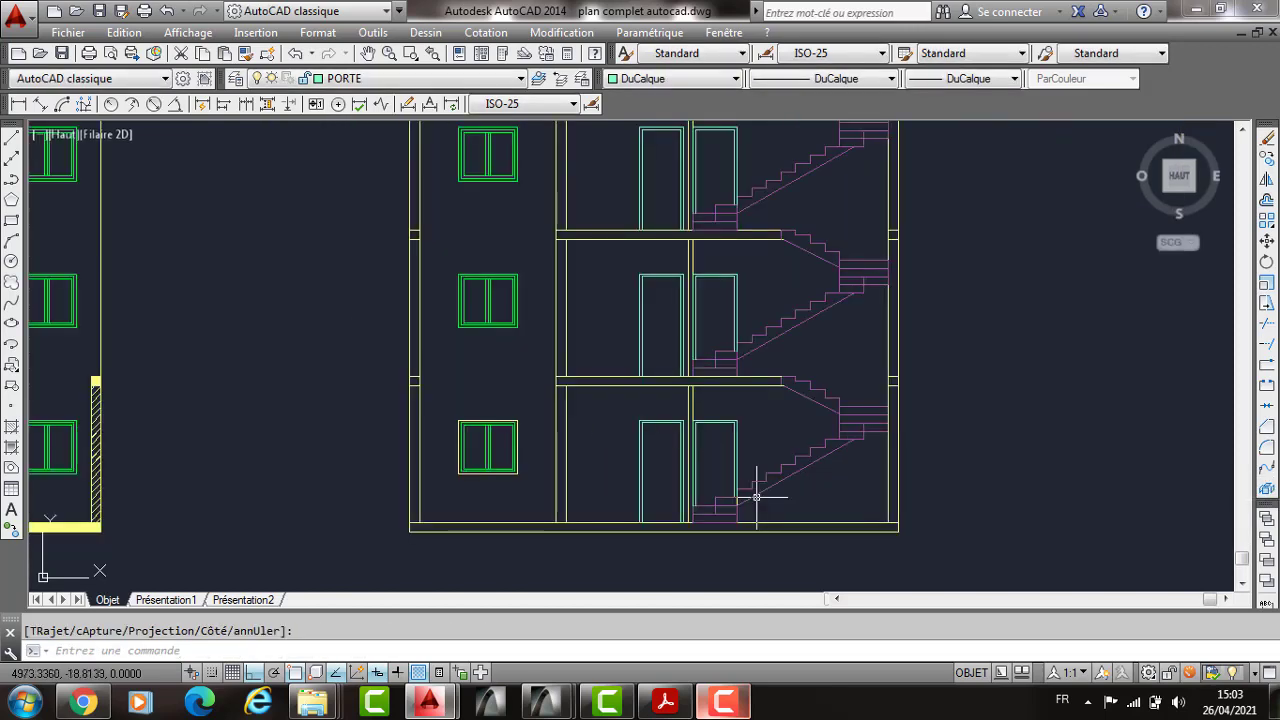
pyautogui.scroll(-1, 263, 430)
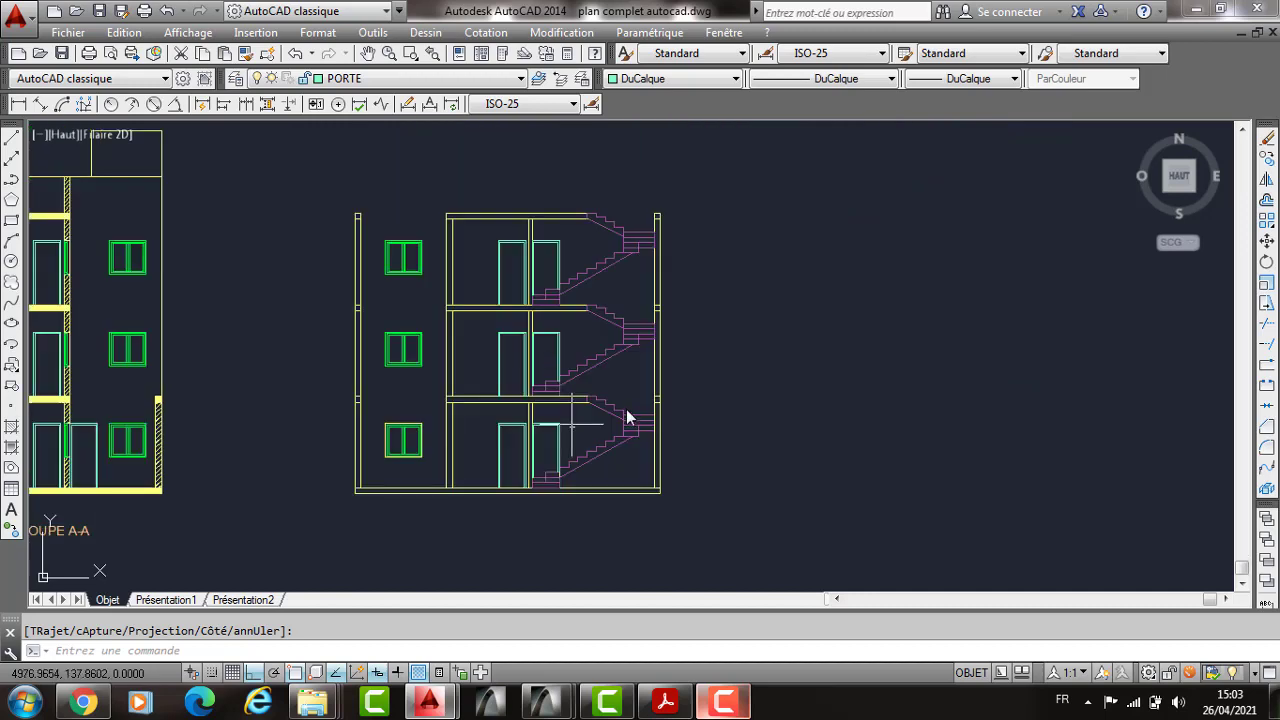
# Step: Make MUR the current layer
pyautogui.scroll(3, 628, 418)
pyautogui.write('L')
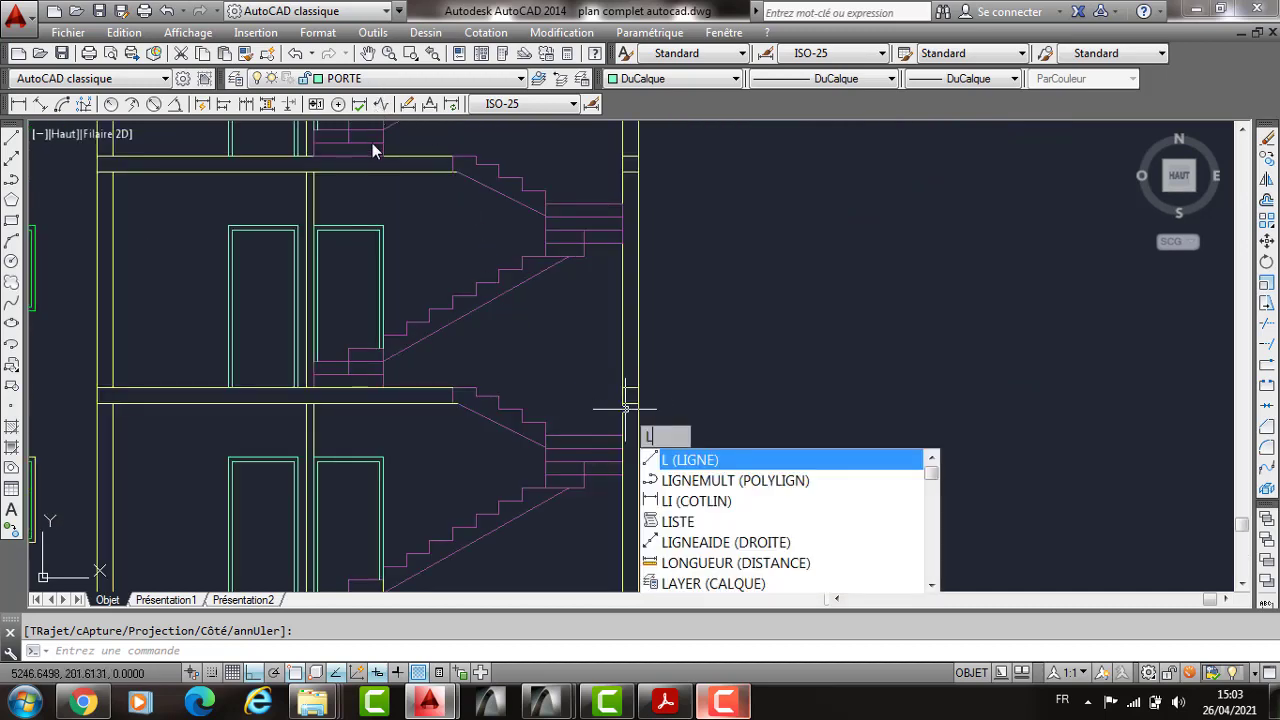
pyautogui.press('Escape')
pyautogui.click(380, 78)
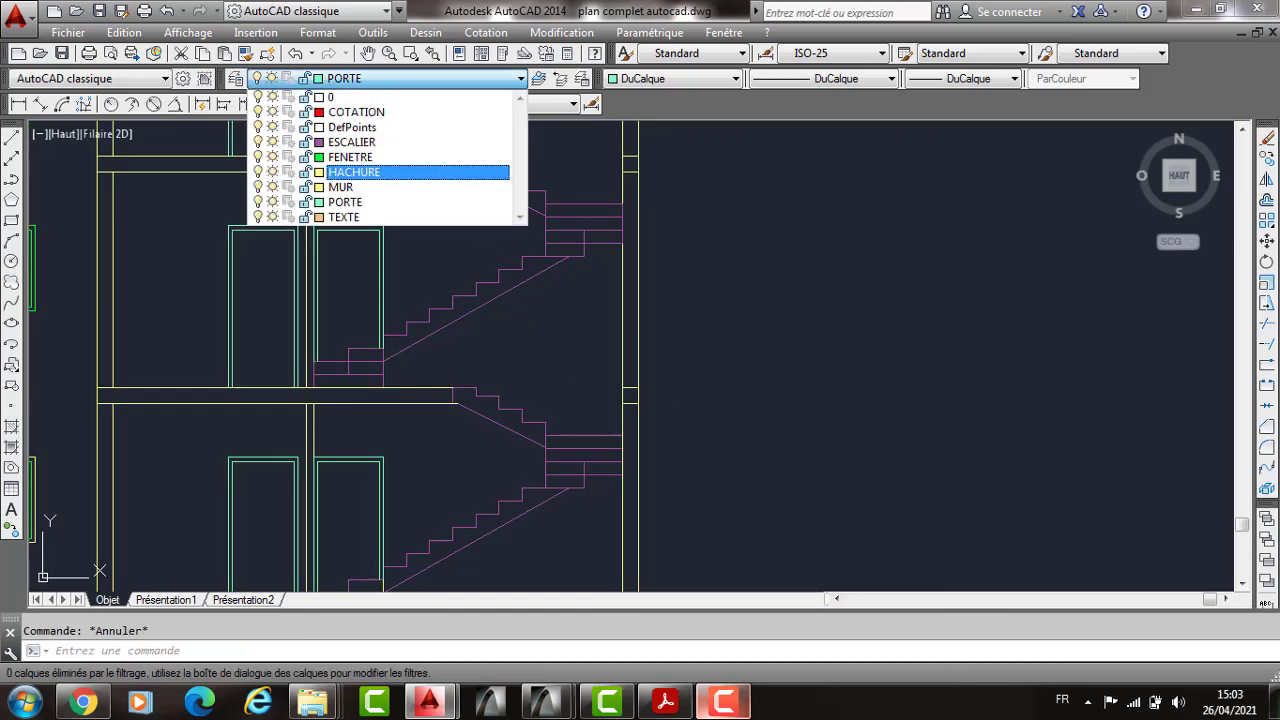
pyautogui.click(340, 187)
# Step: Draw a projection on the stair-side outer wall: 50 outward from the underside of the slab above ground floor, up to roof-slab level and back
pyautogui.write('L')
pyautogui.press('Return')
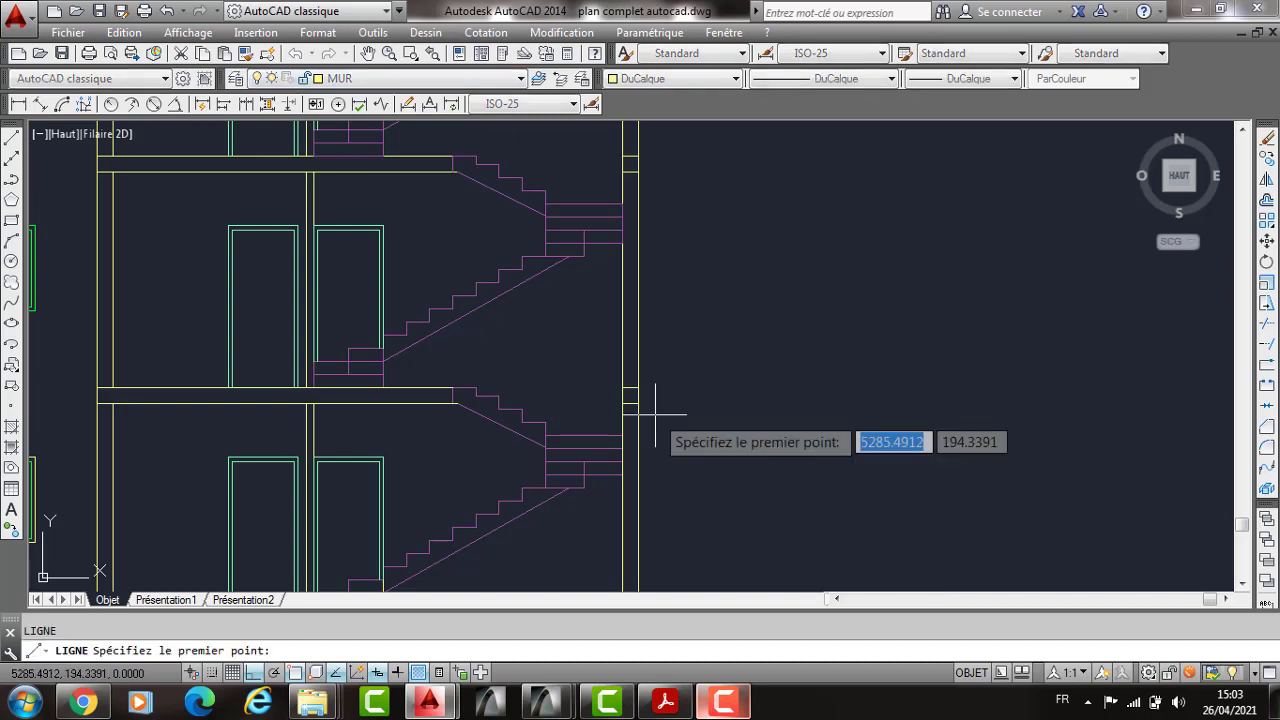
pyautogui.click(637, 404)
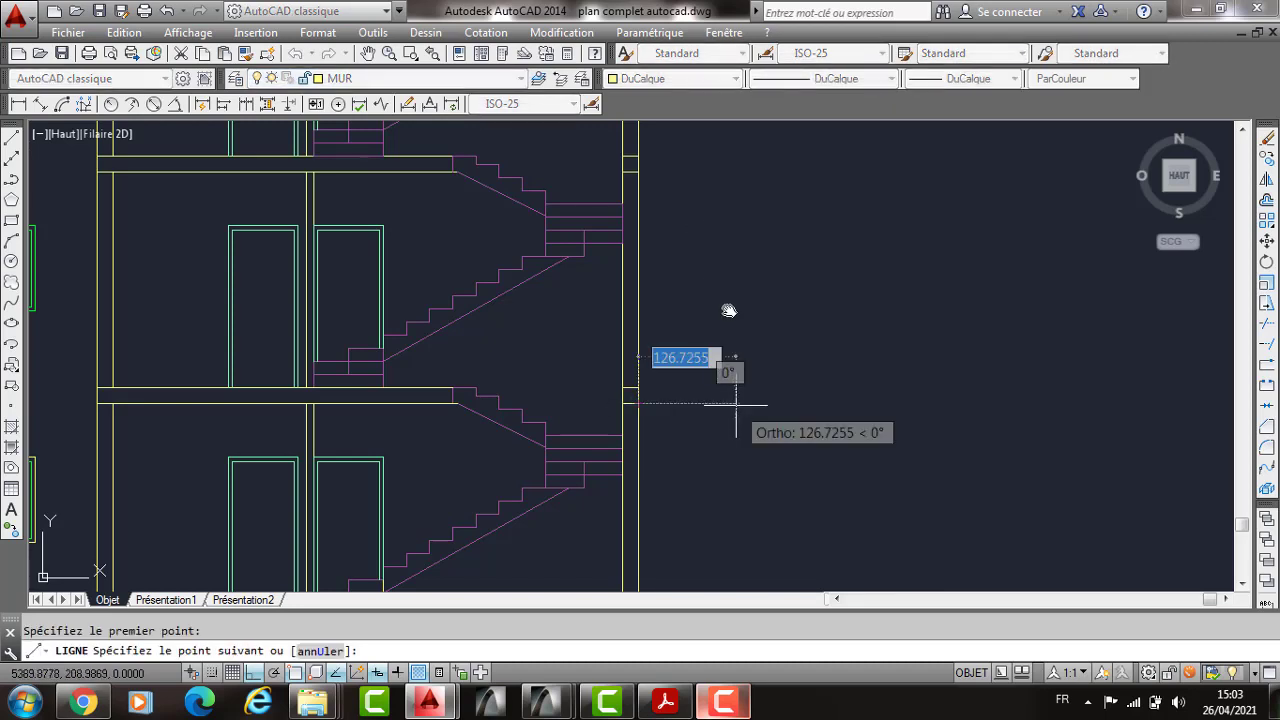
pyautogui.write('50')
pyautogui.press('Return')
pyautogui.moveTo(709, 371); pyautogui.dragTo(743, 466, button='middle')
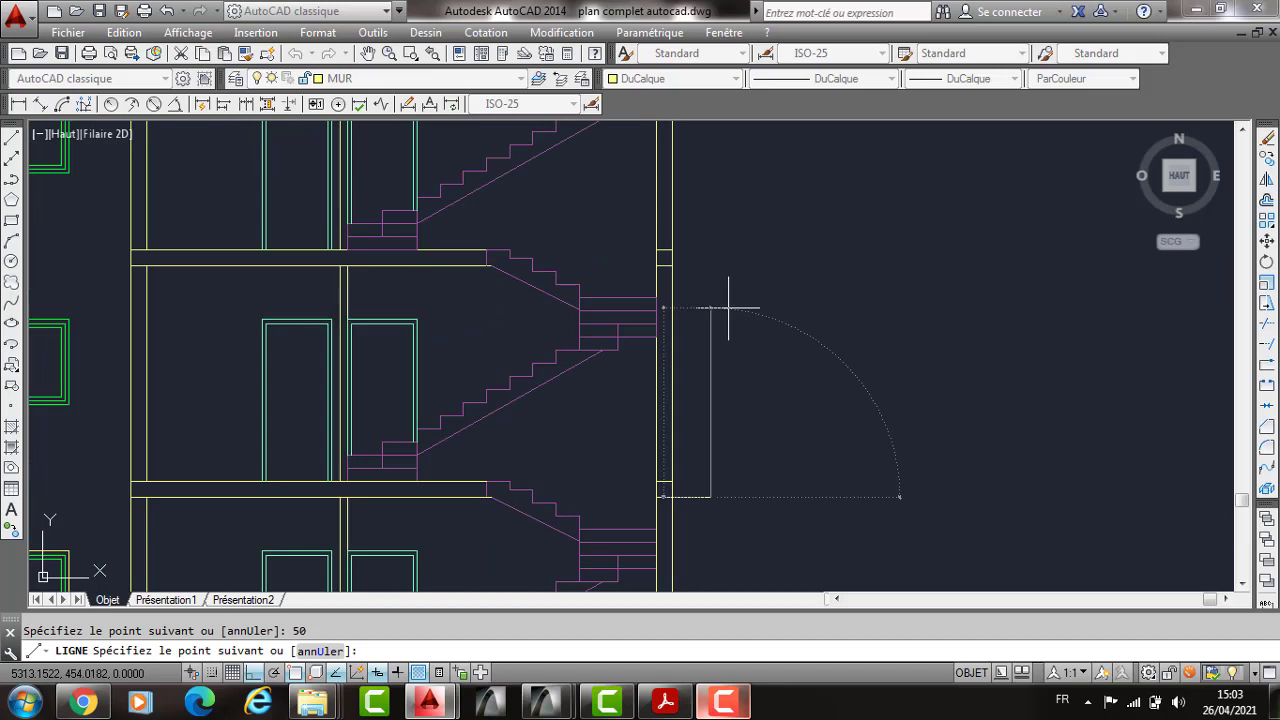
pyautogui.moveTo(728, 308); pyautogui.dragTo(718, 217, button='middle')
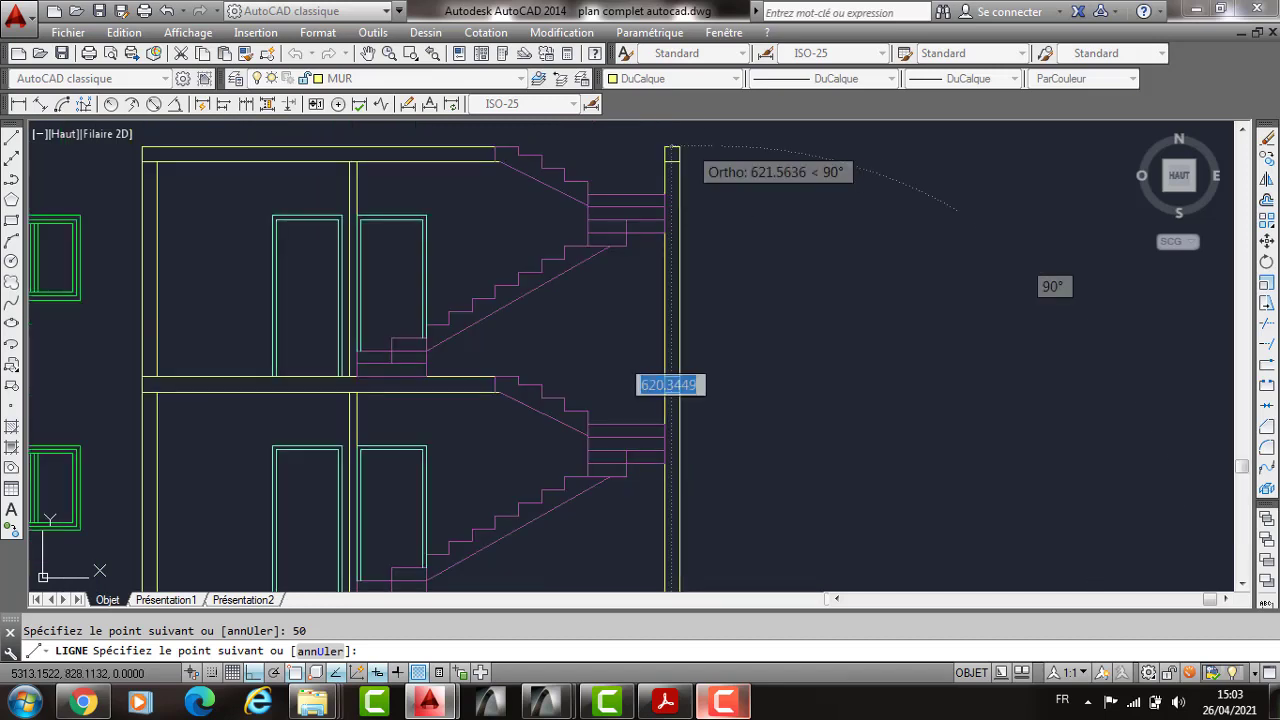
pyautogui.click(718, 147)
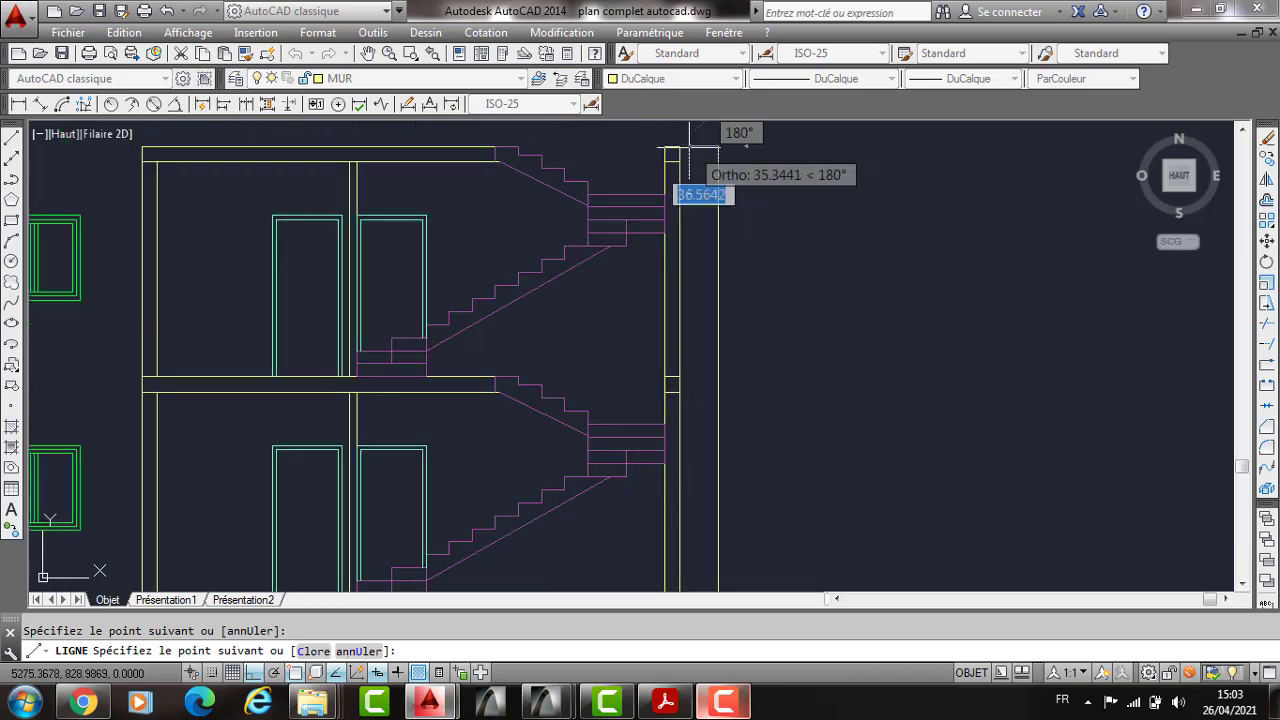
pyautogui.press('Return')
# Step: Draw a vertical line 120 upward from the upper outer corner of the wall projection
pyautogui.scroll(2, 727, 146)
pyautogui.moveTo(726, 144); pyautogui.dragTo(723, 351, button='middle')
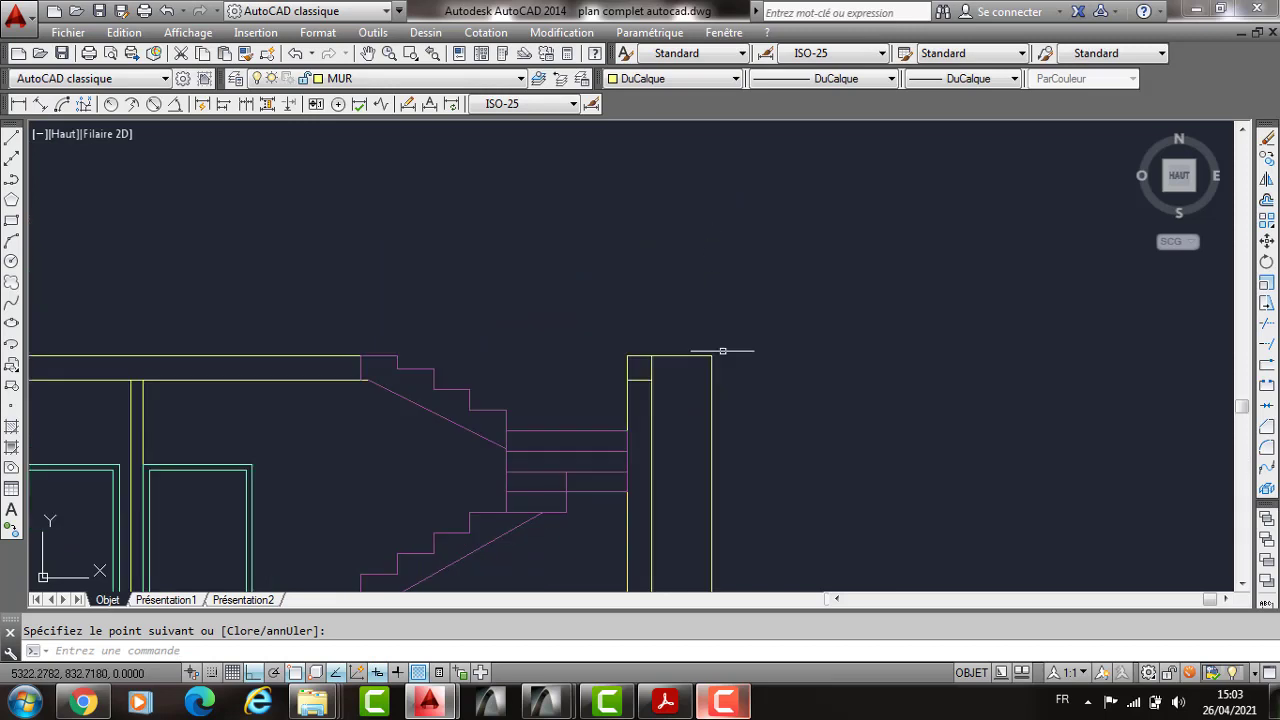
pyautogui.press('Return')
pyautogui.click(712, 355)
pyautogui.moveTo(719, 300); pyautogui.dragTo(725, 406, button='middle')
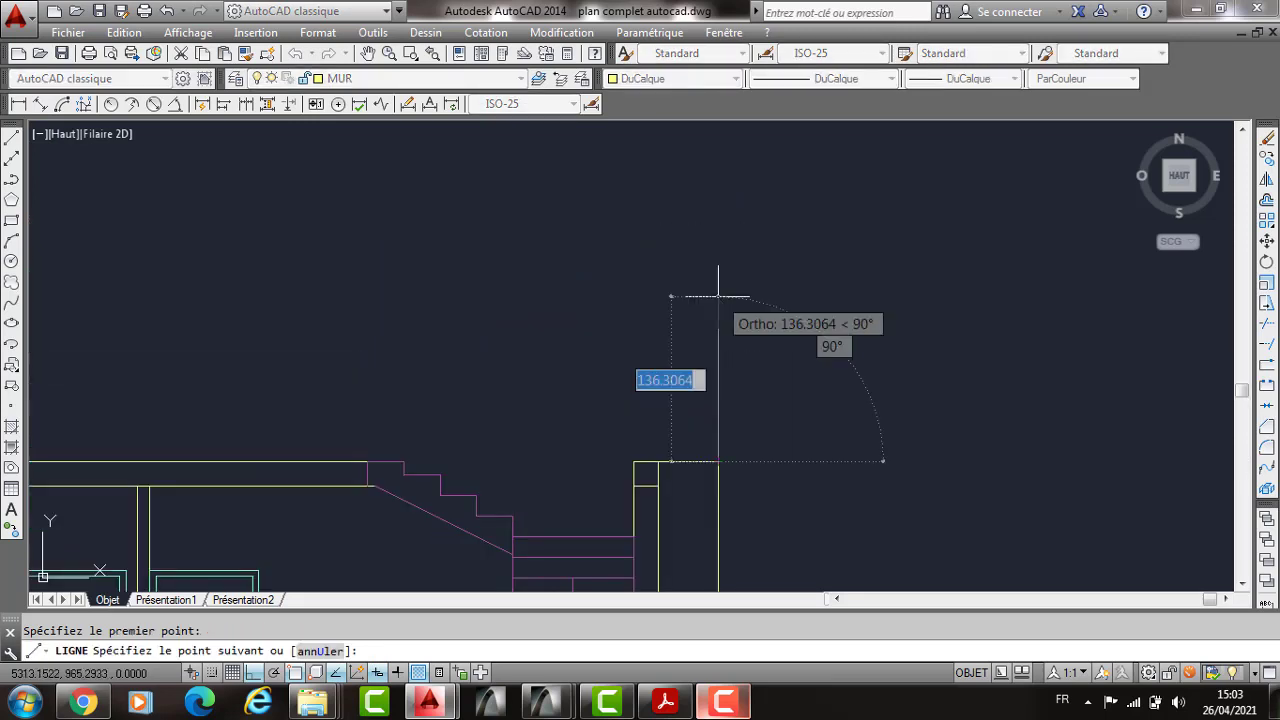
pyautogui.write('120')
pyautogui.press('Return')
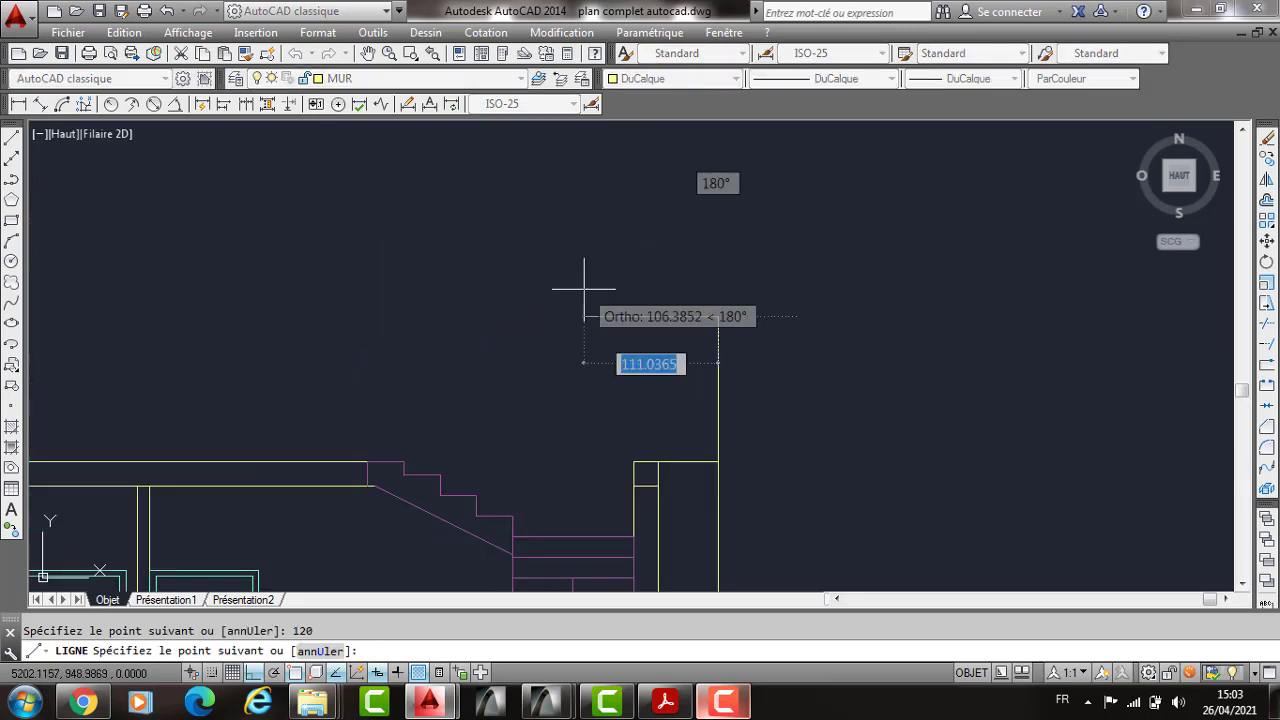
# Step: Draw a 20-long horizontal segment inward from the top of the new vertical line and erase it
pyautogui.write('20')
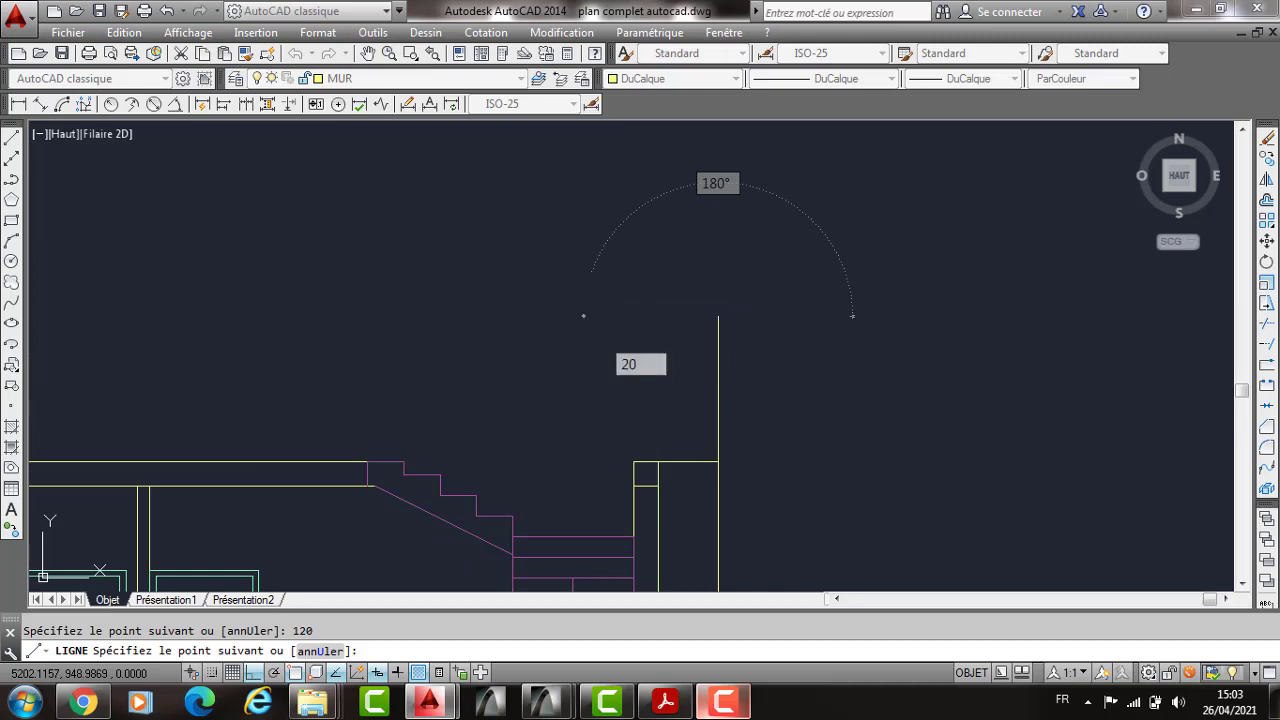
pyautogui.press('Return')
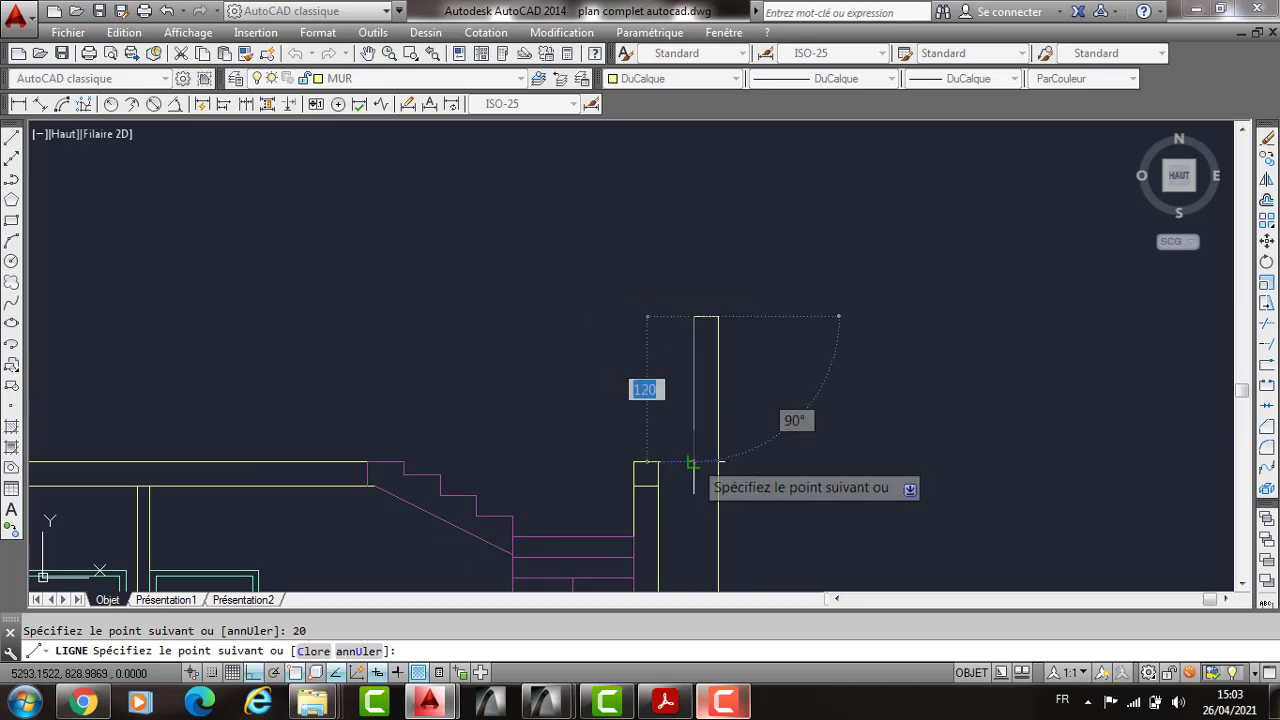
pyautogui.press('Return')
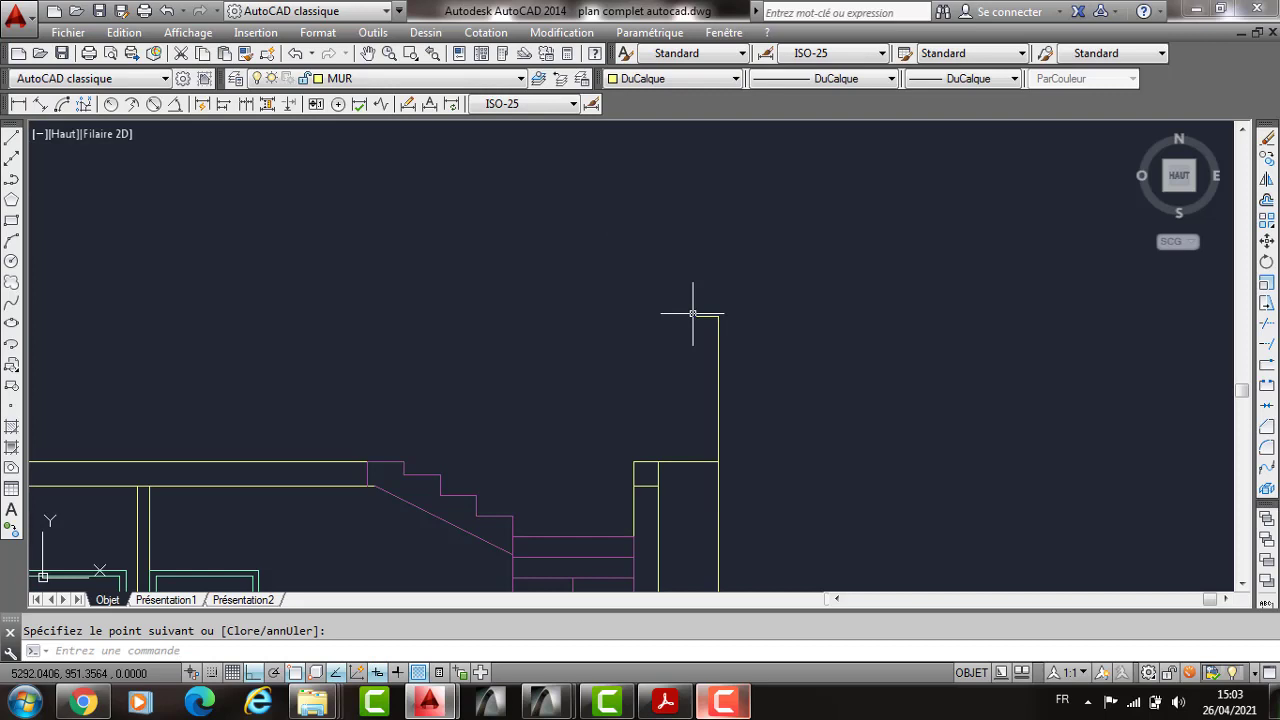
pyautogui.click(704, 310)
pyautogui.click(689, 326)
pyautogui.press('Delete')
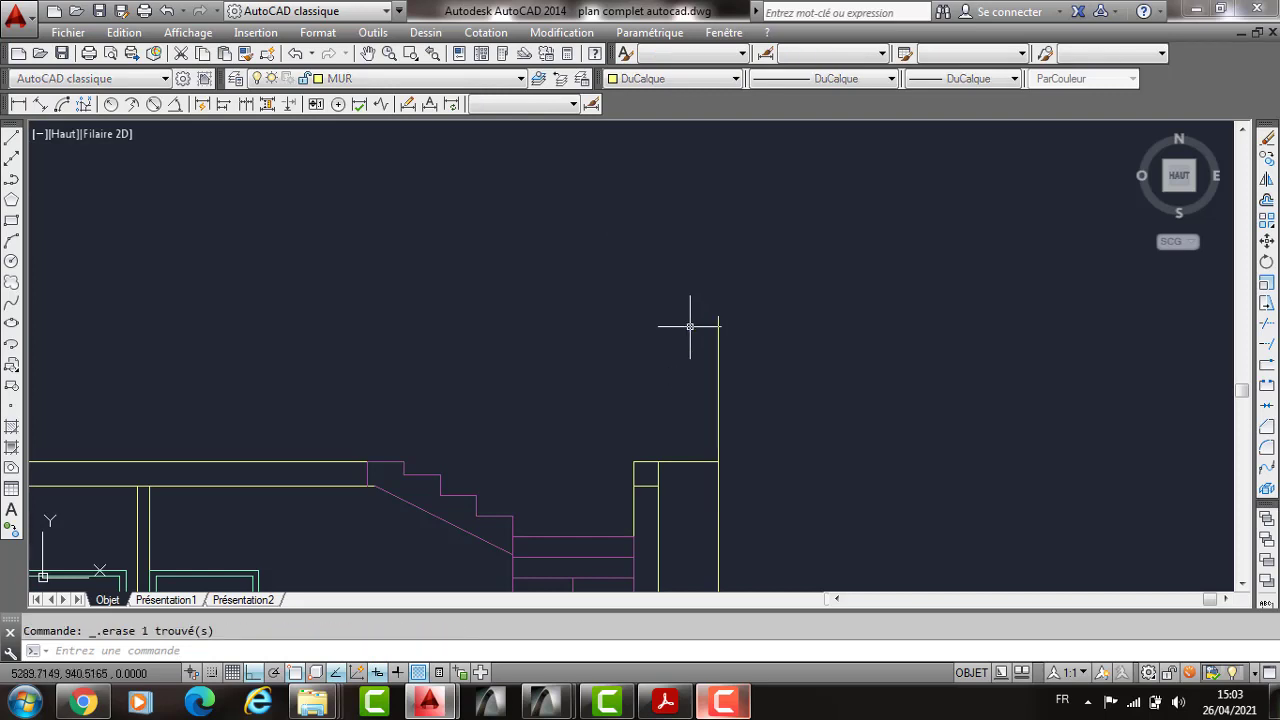
# Step: Draw a parapet outline over the stair-side wall: 120 up from its outer face, 20 inward, and down to its inner face
pyautogui.write('l')
pyautogui.press('Return')
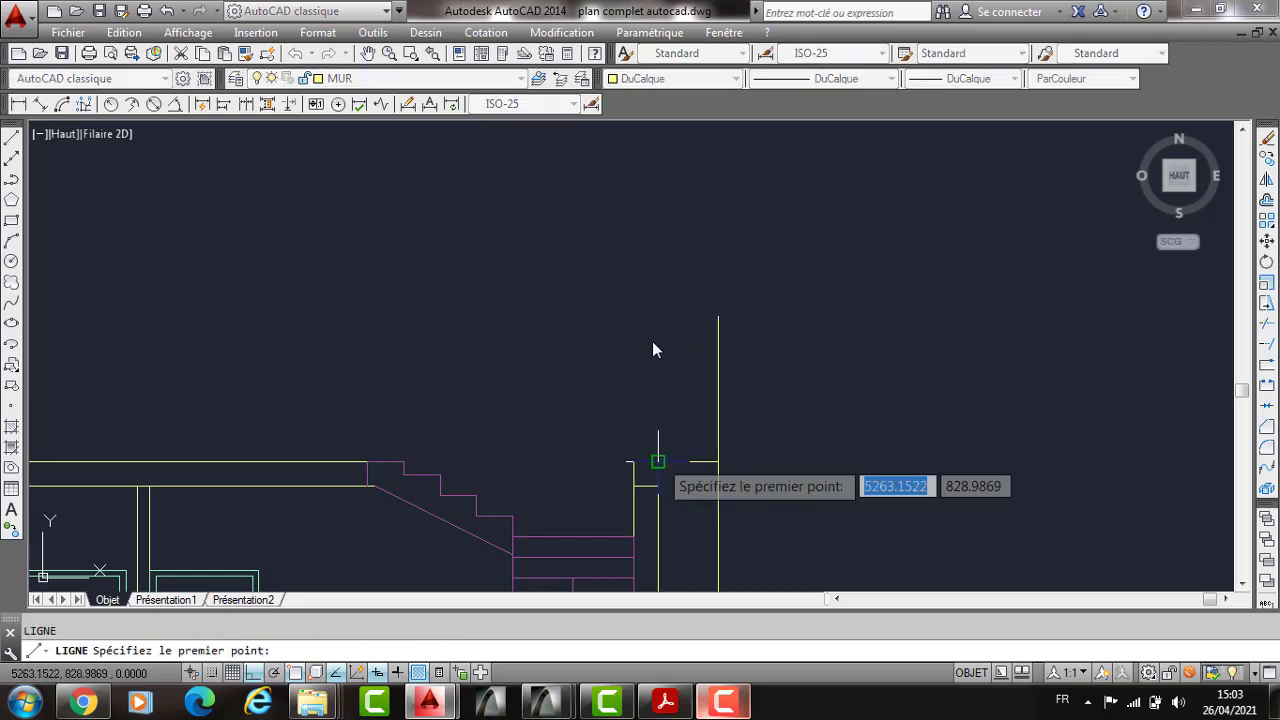
pyautogui.click(658, 461)
pyautogui.write('12')
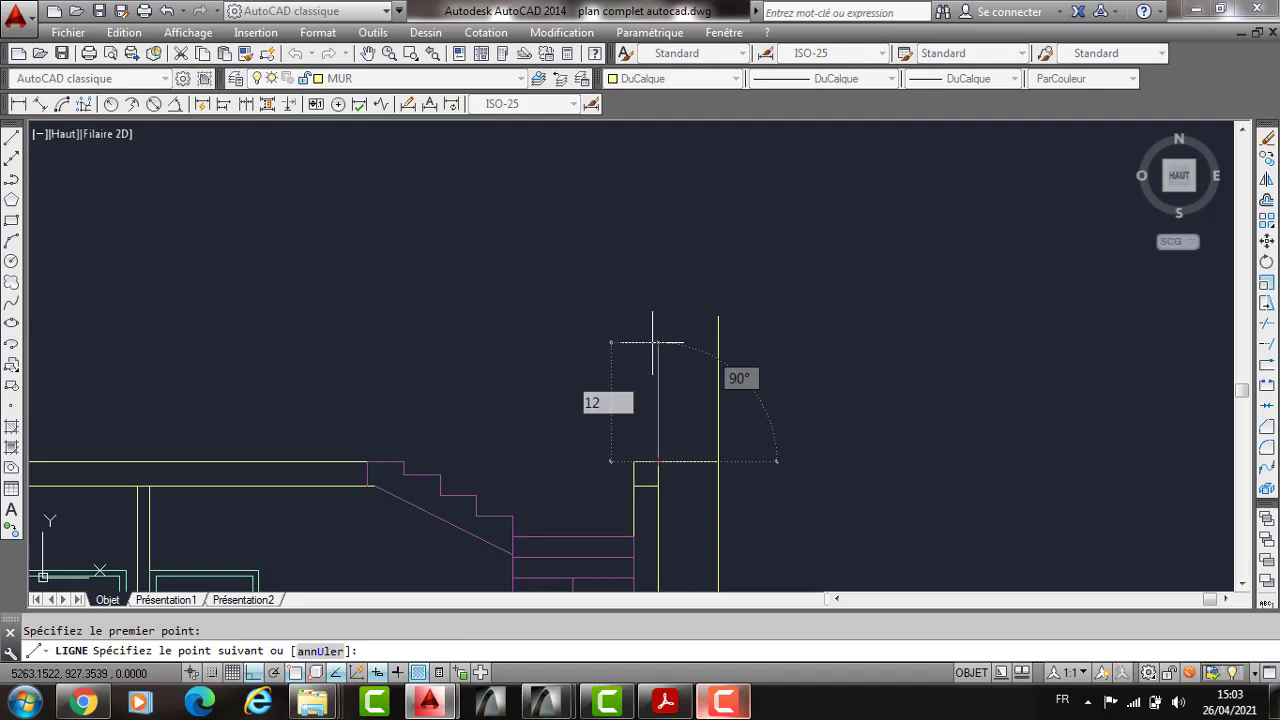
pyautogui.write('0')
pyautogui.press('Return')
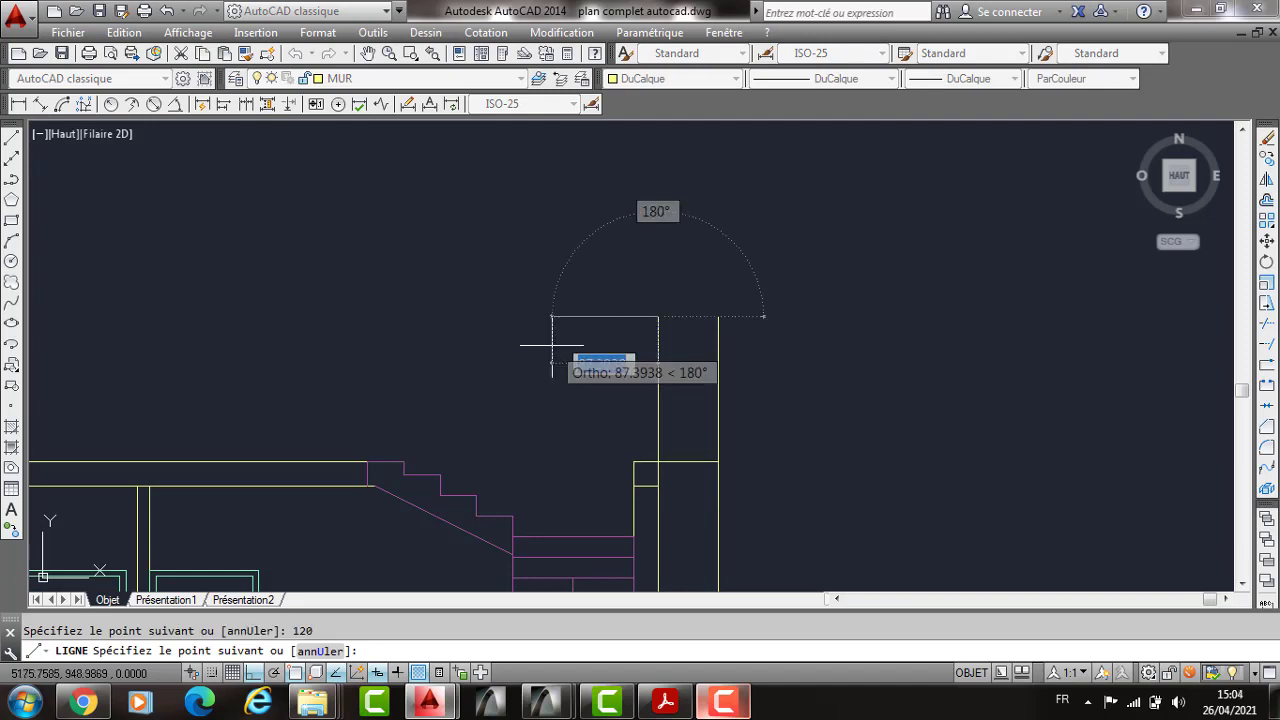
pyautogui.write('20')
pyautogui.press('Return')
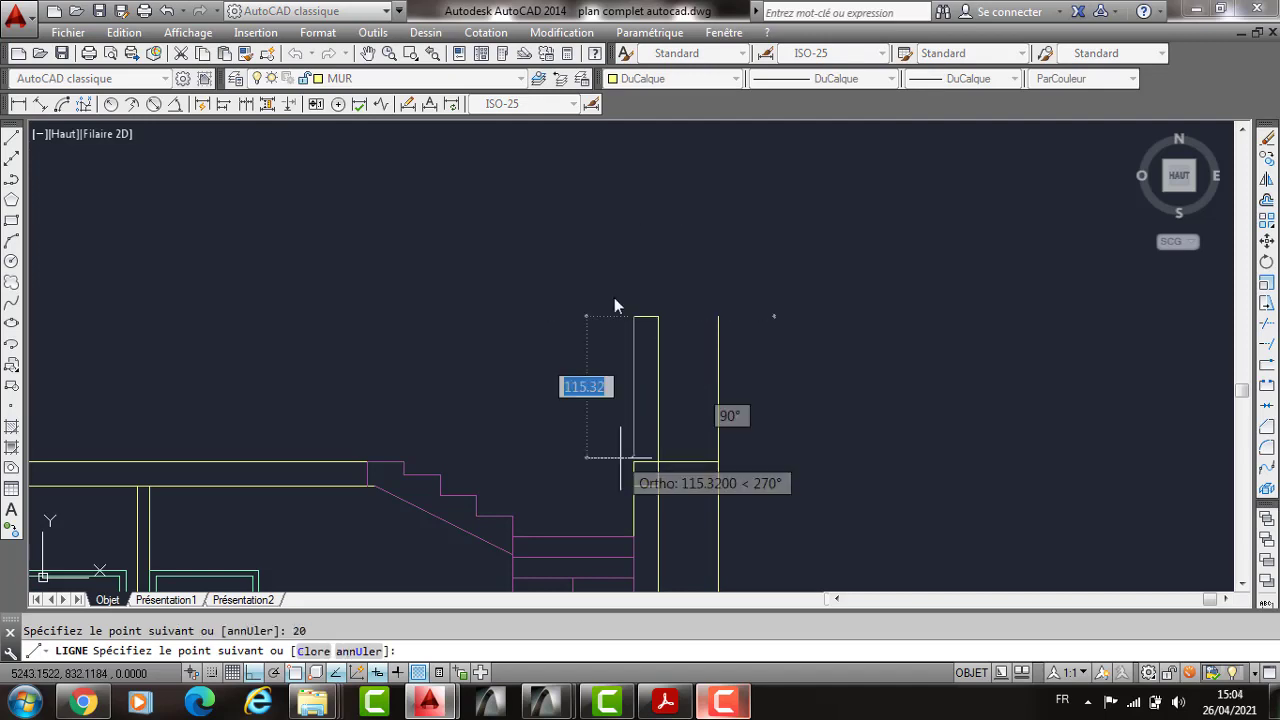
pyautogui.press('Return')
# Step: Extend the parapet's top edge outward to the projection's outer vertical line
pyautogui.write('P')
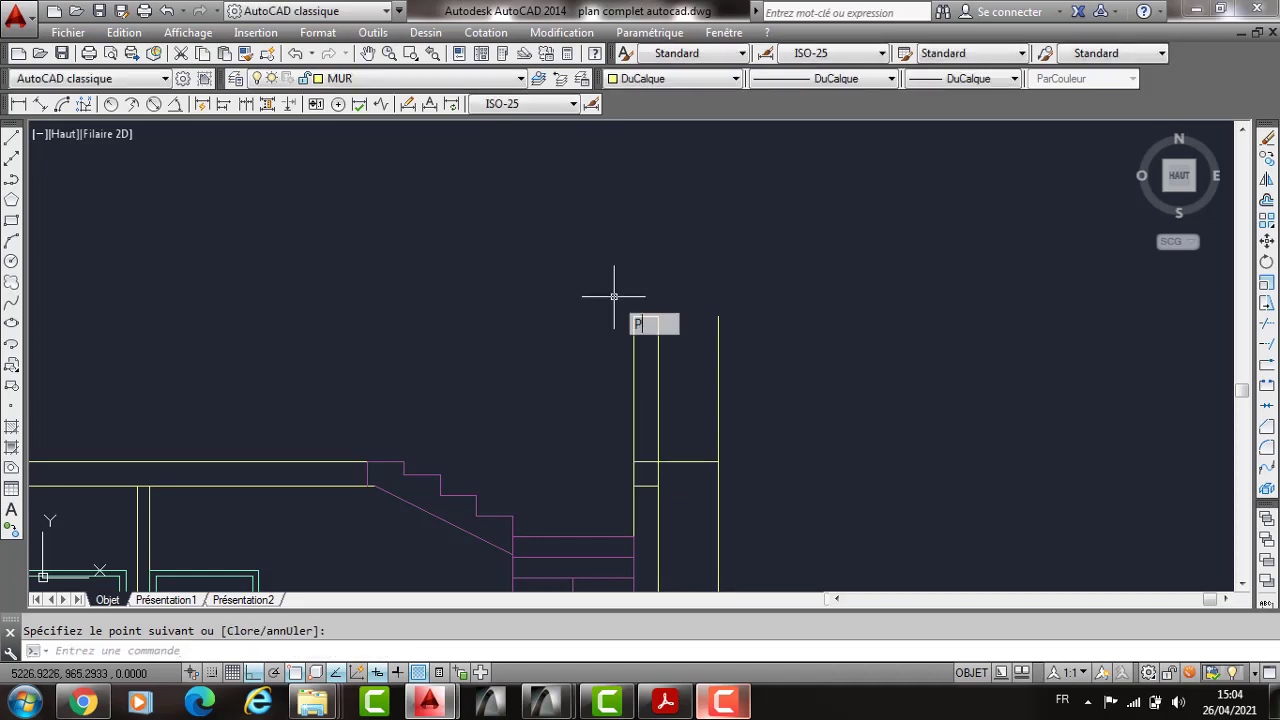
pyautogui.write('R')
pyautogui.press('Return')
pyautogui.click(647, 320)
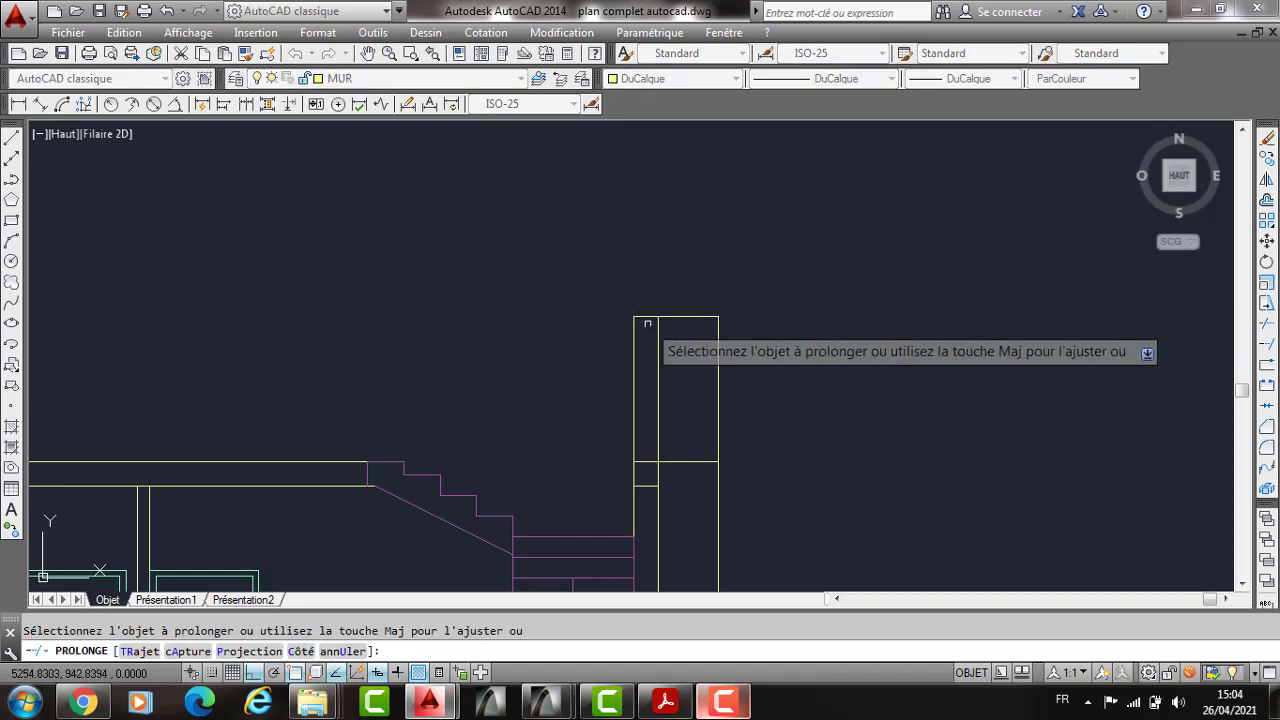
pyautogui.press('Return')
# Step: Erase the horizontal line crossing the wall projection at roof-slab level
pyautogui.click(705, 457)
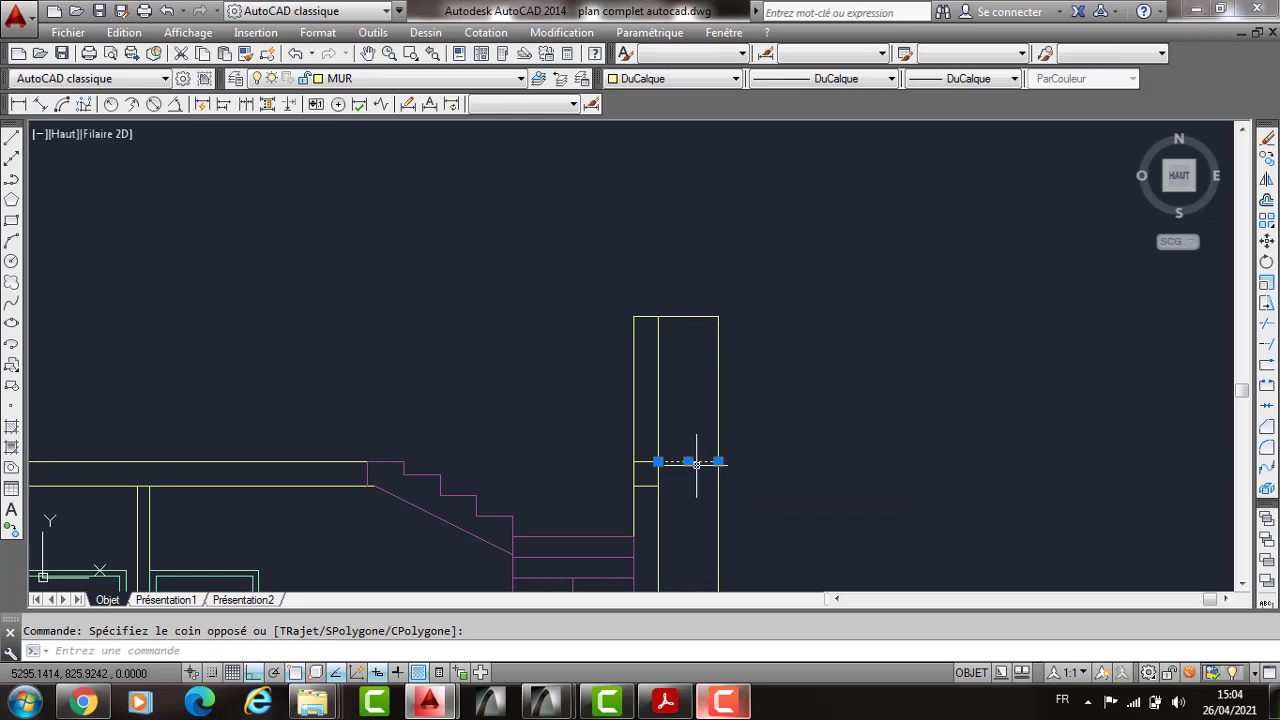
pyautogui.click(686, 465)
pyautogui.press('Delete')
# Step: Draw a line 160 up the stair-side wall's outer face from the ground-floor level, then across the wall's thickness
pyautogui.scroll(-3, 684, 453)
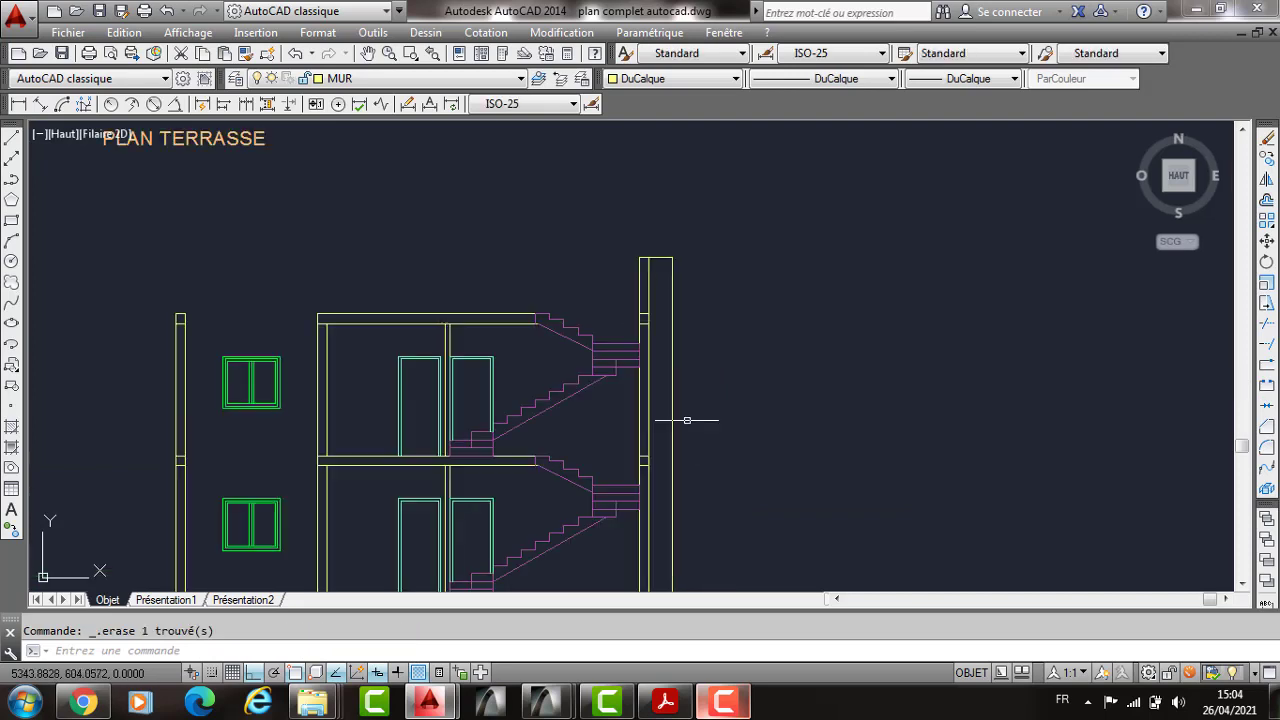
pyautogui.moveTo(686, 417); pyautogui.dragTo(669, 311, button='middle')
pyautogui.scroll(4, 686, 462)
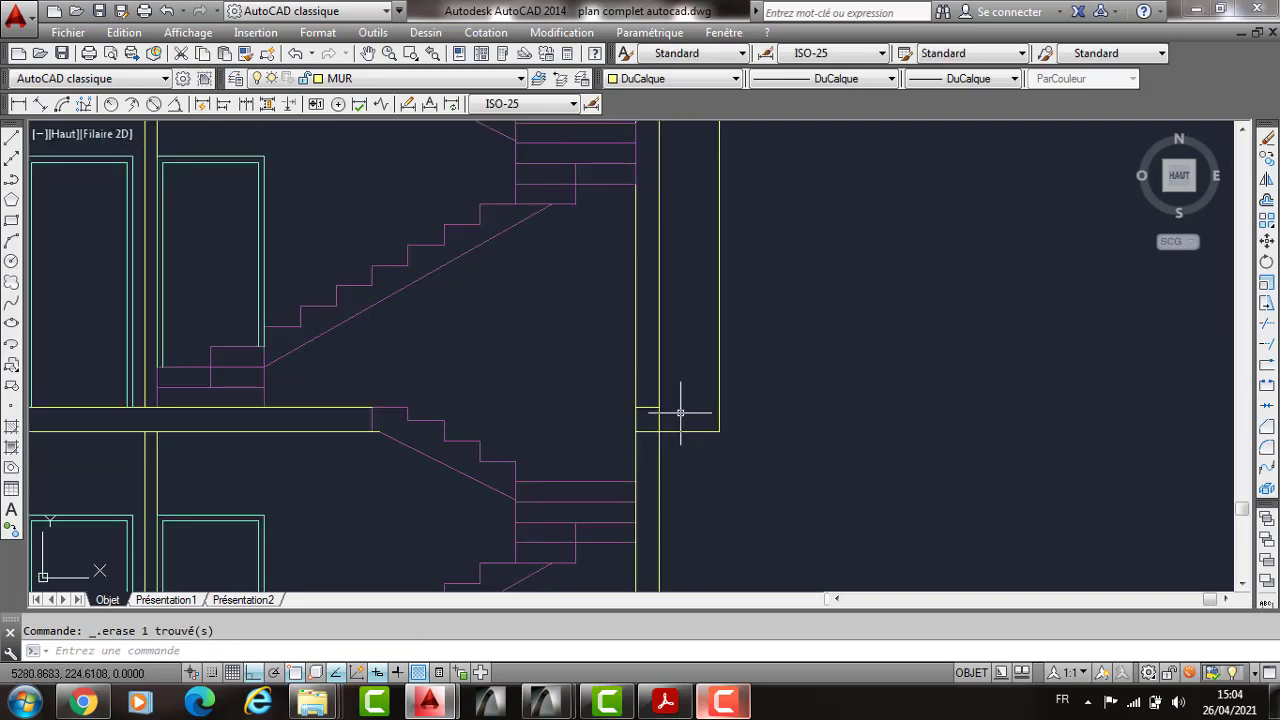
pyautogui.scroll(-3, 680, 412)
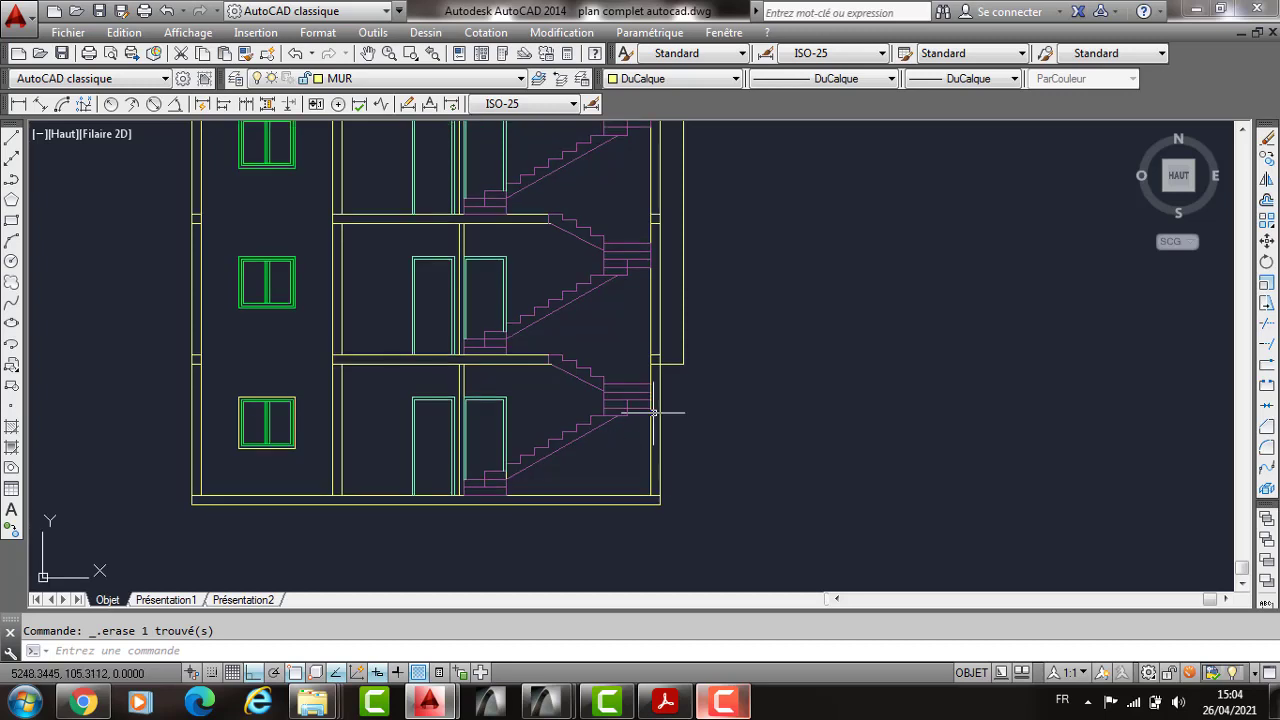
pyautogui.scroll(4, 665, 497)
pyautogui.write('l')
pyautogui.press('Return')
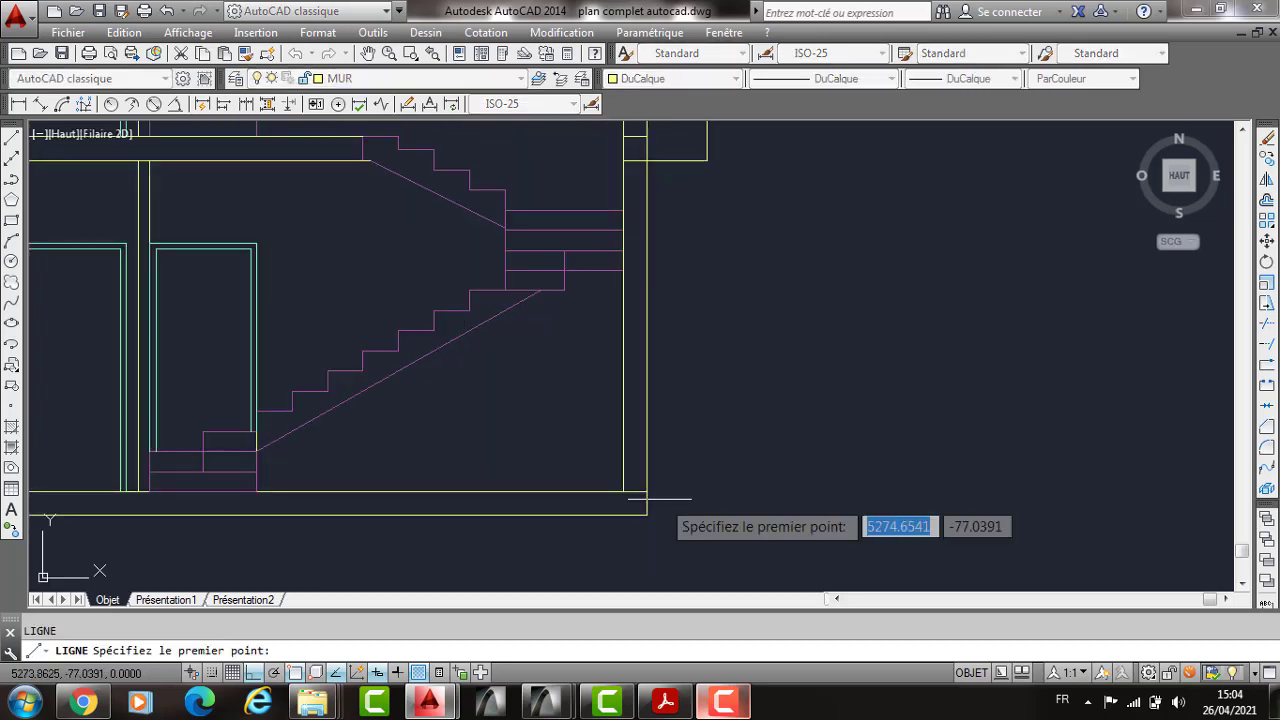
pyautogui.click(659, 498)
pyautogui.write('1')
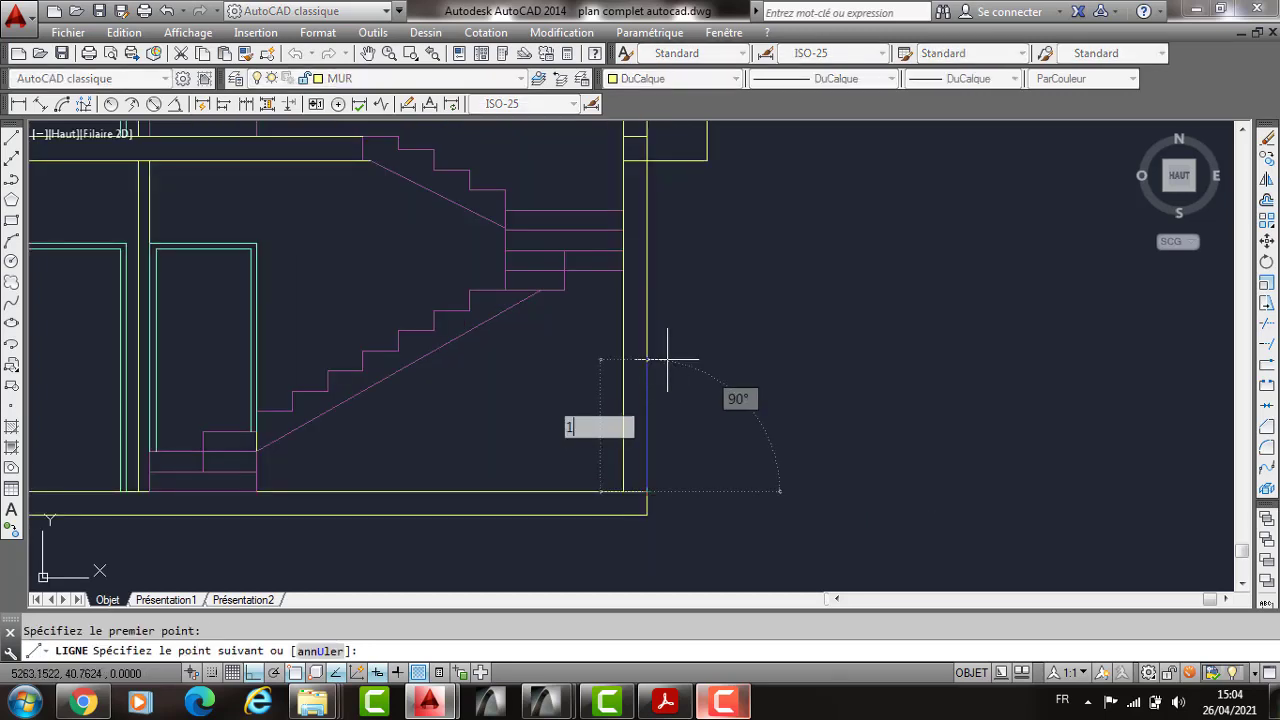
pyautogui.write('60')
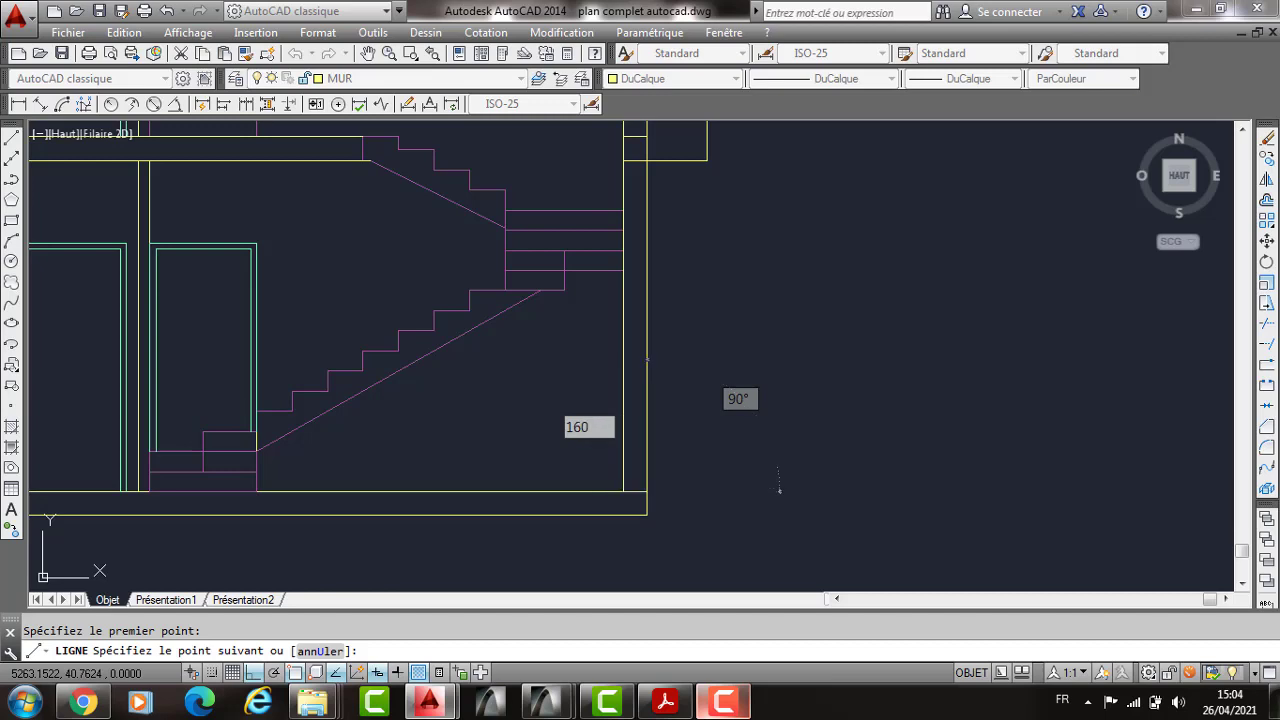
pyautogui.press('Return')
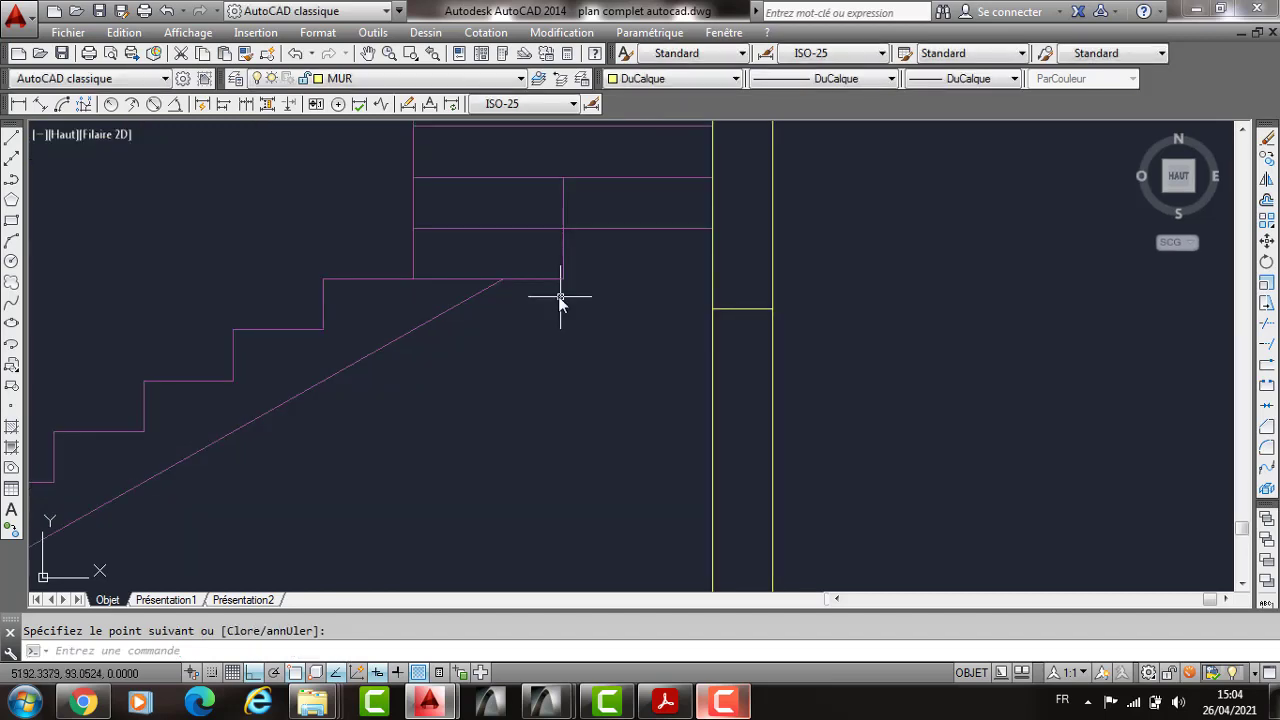
# Step: Offset the short horizontal line across the ground-floor stair wall upward by 50
pyautogui.scroll(-2, 559, 296)
pyautogui.write('D')
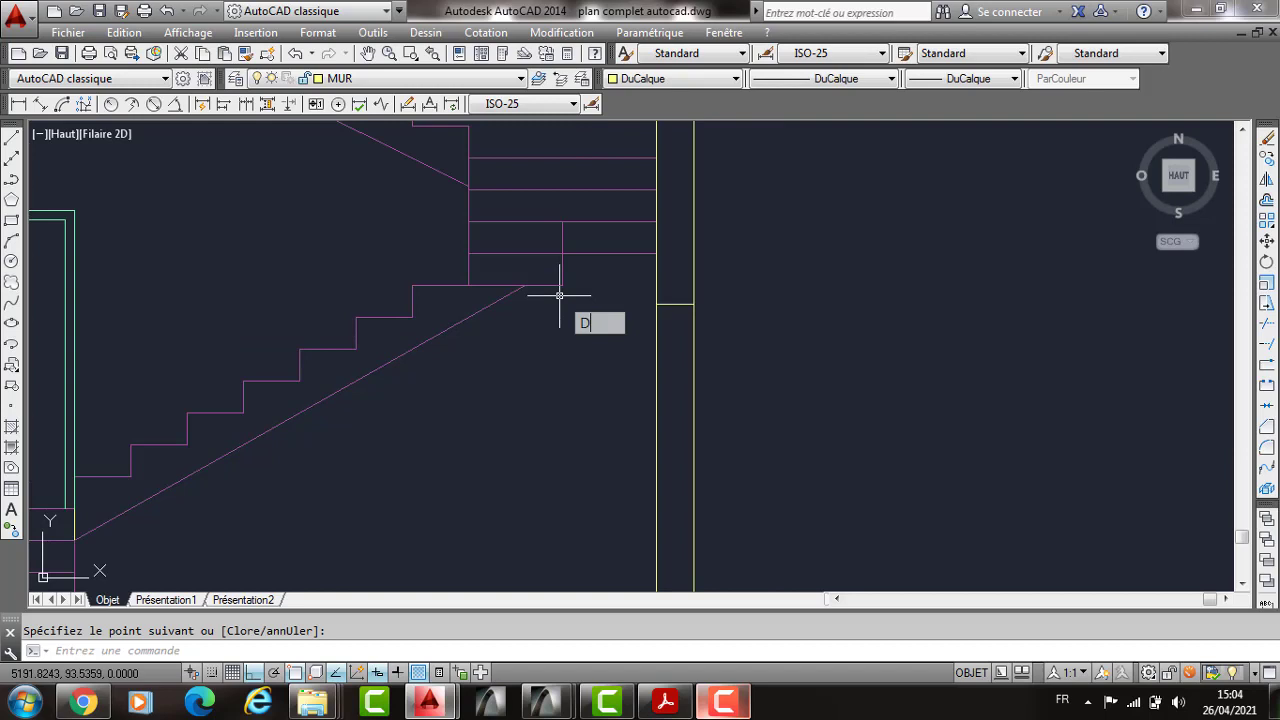
pyautogui.write('E')
pyautogui.press('Return')
pyautogui.write('50')
pyautogui.press('Return')
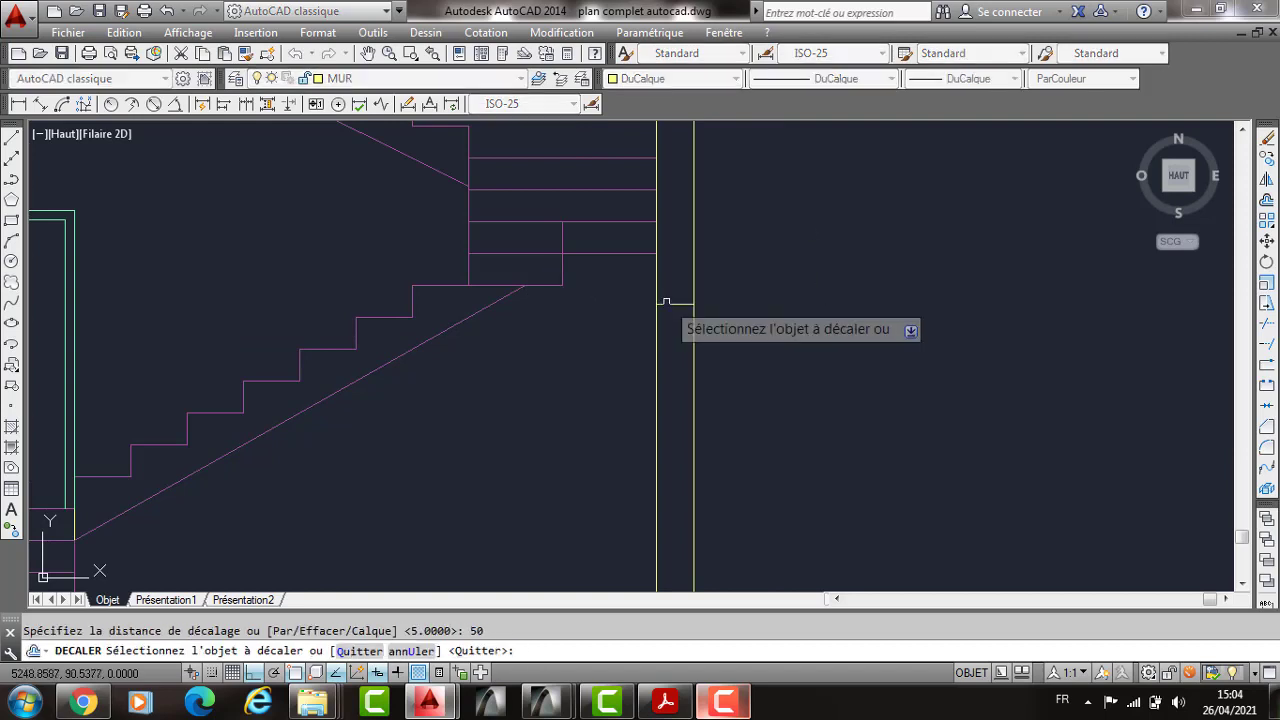
pyautogui.click(666, 301)
pyautogui.press('Return')
pyautogui.moveTo(578, 200); pyautogui.dragTo(610, 284, button='middle')
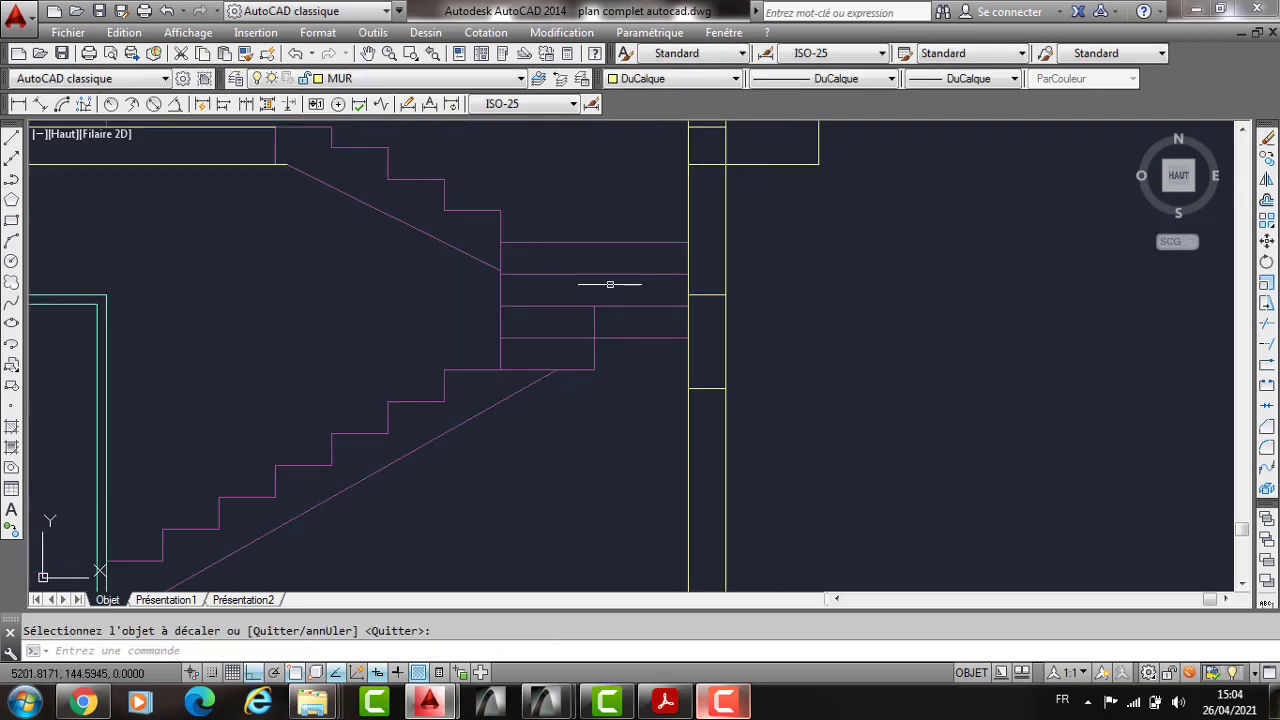
# Step: Move the two opening lines in the ground-floor stair wall down so the upper one aligns with the lowest line of the upper-flight landing steps
pyautogui.click(668, 287)
pyautogui.click(746, 407)
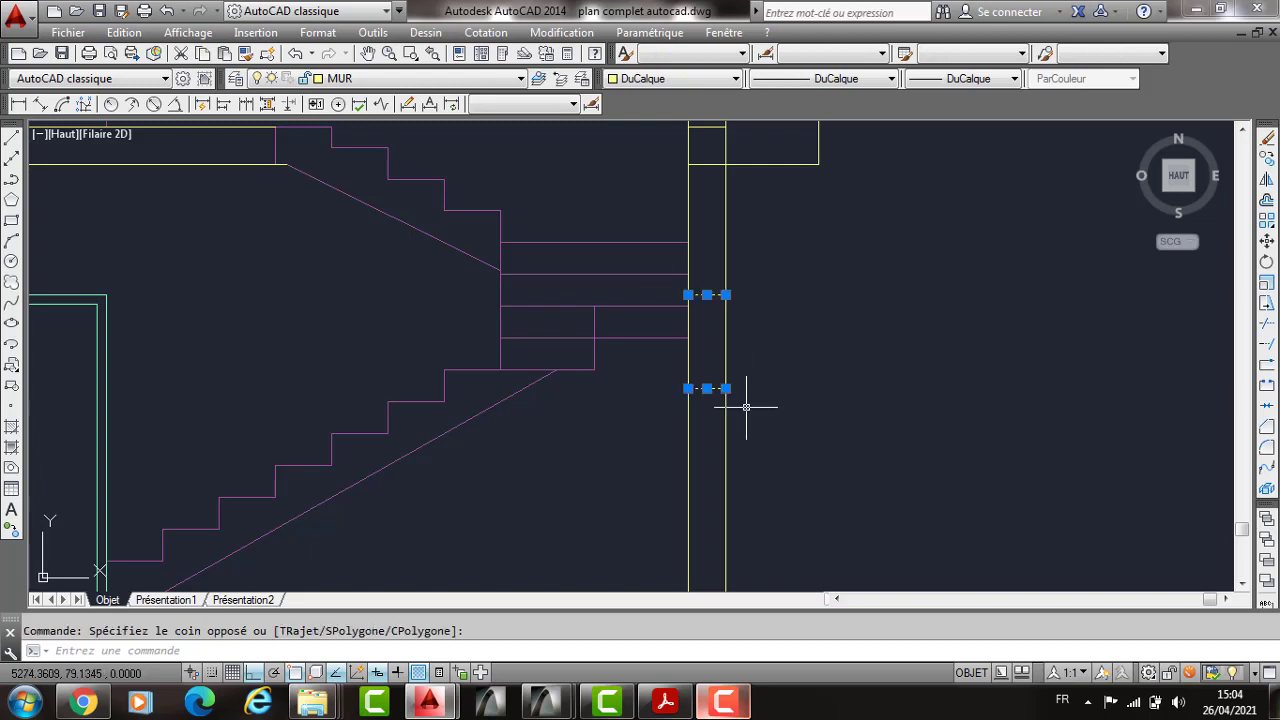
pyautogui.scroll(-2, 784, 409)
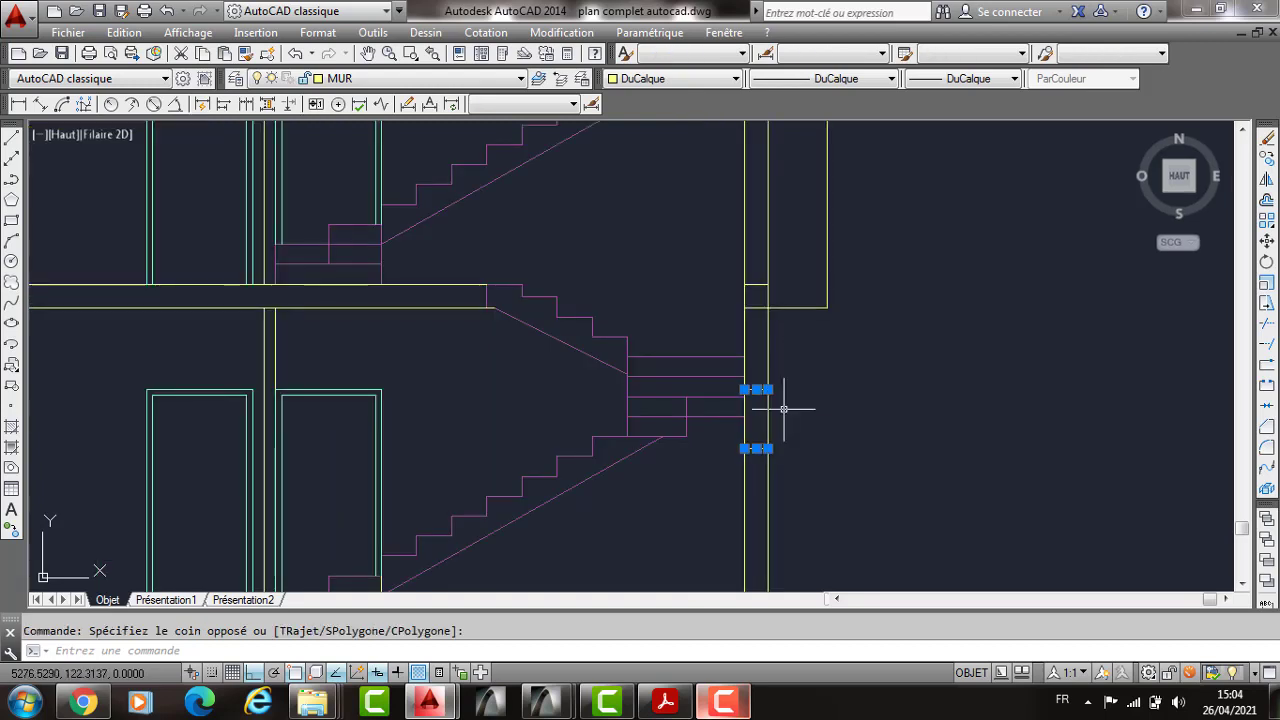
pyautogui.write('dp')
pyautogui.press('Return')
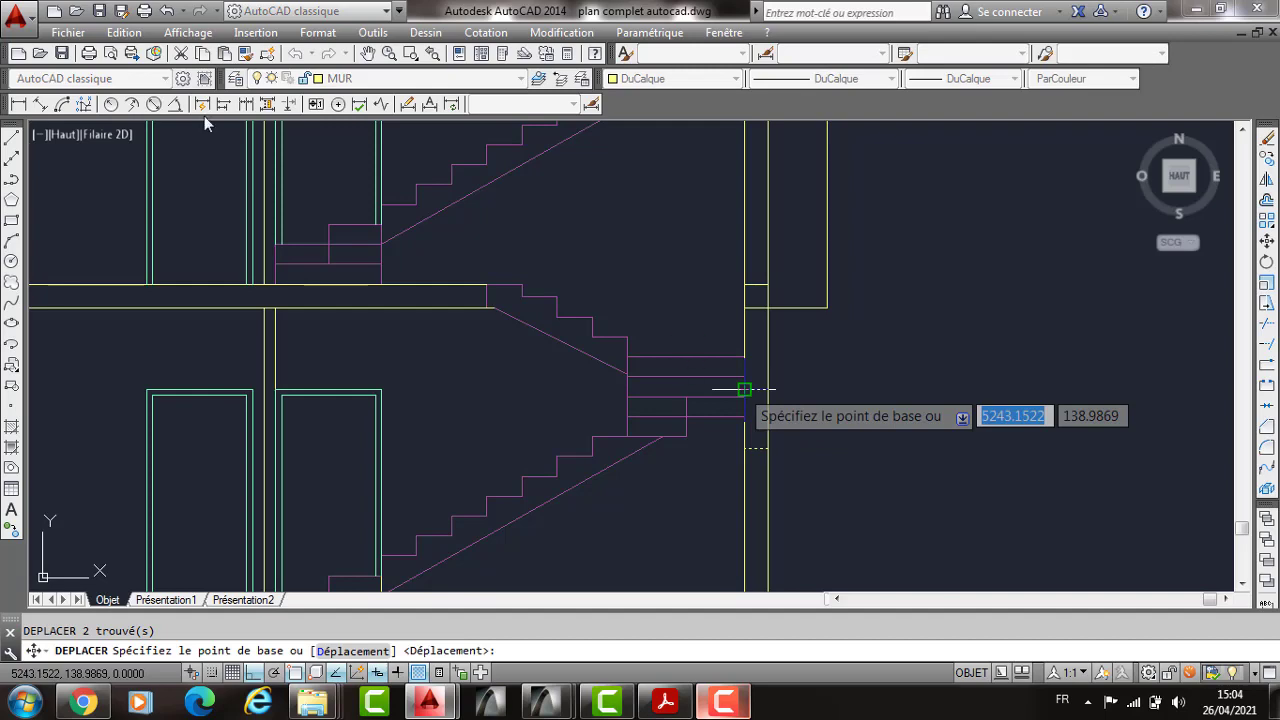
pyautogui.click(744, 389)
pyautogui.click(744, 416)
pyautogui.moveTo(744, 416); pyautogui.dragTo(732, 342, button='middle')
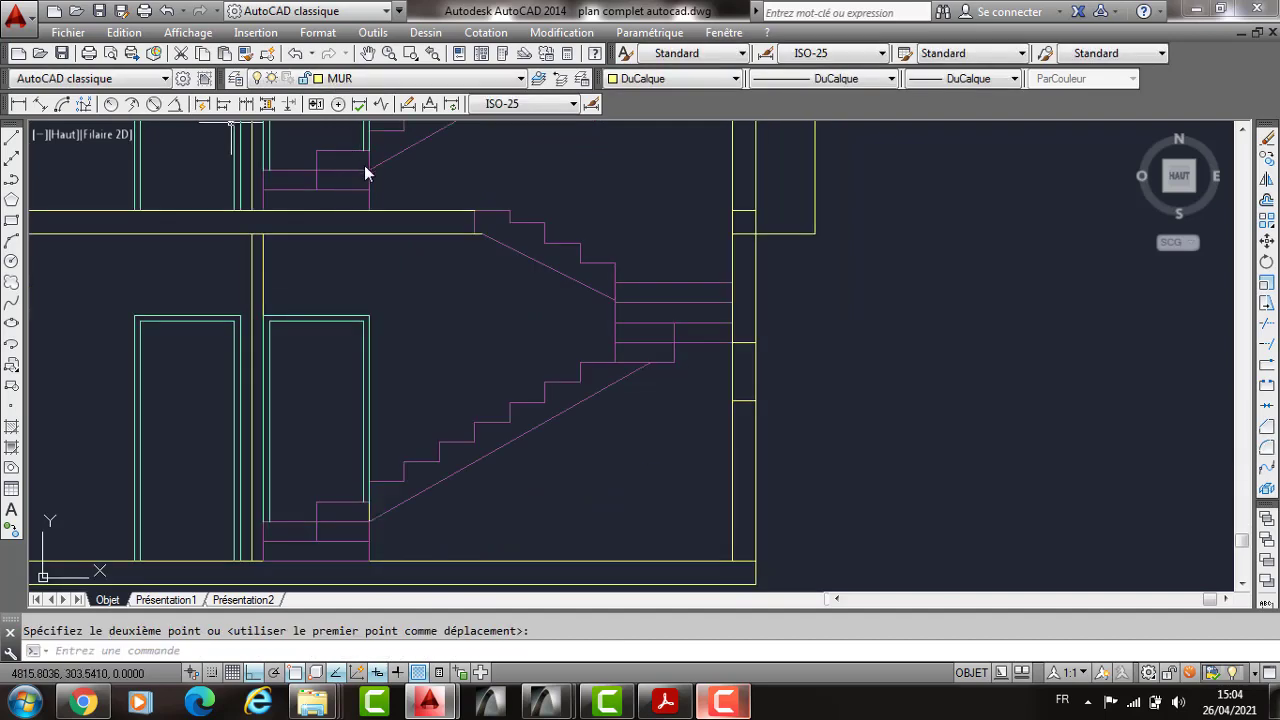
# Step: Set FENETRE as the current layer and draw the window outline in the inner half of the ground-floor stair-wall opening
pyautogui.click(380, 78)
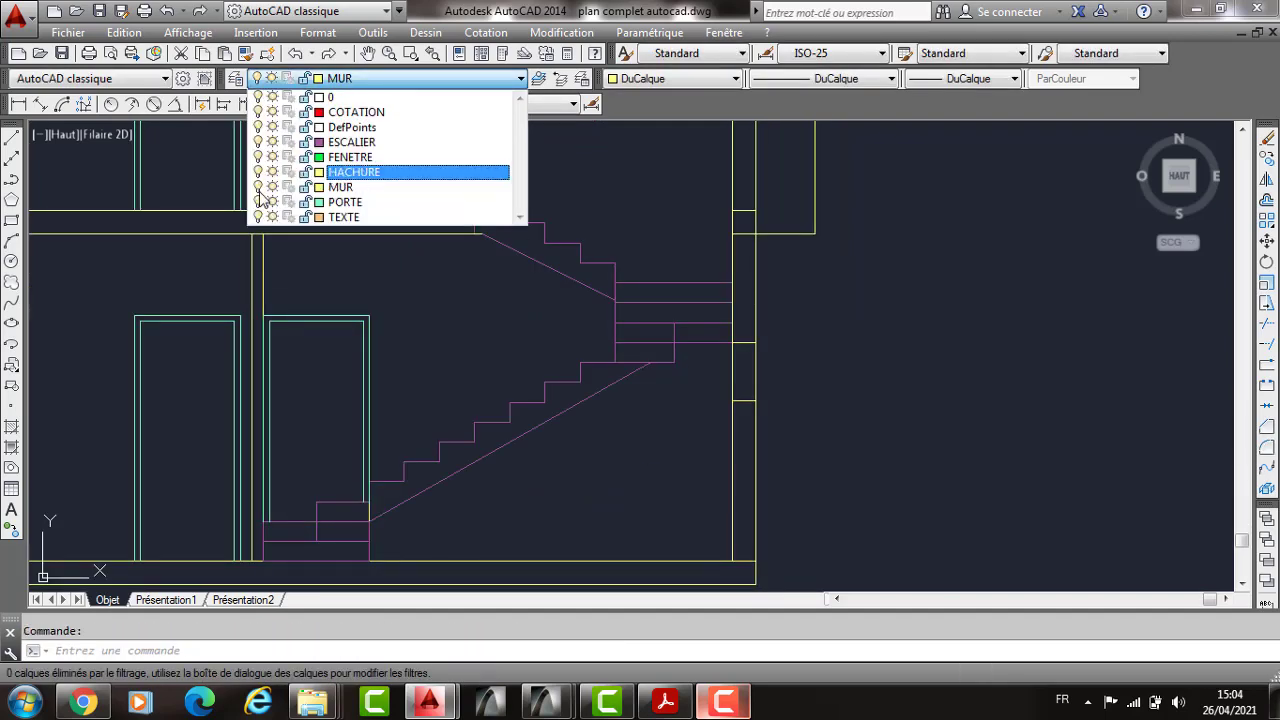
pyautogui.click(350, 157)
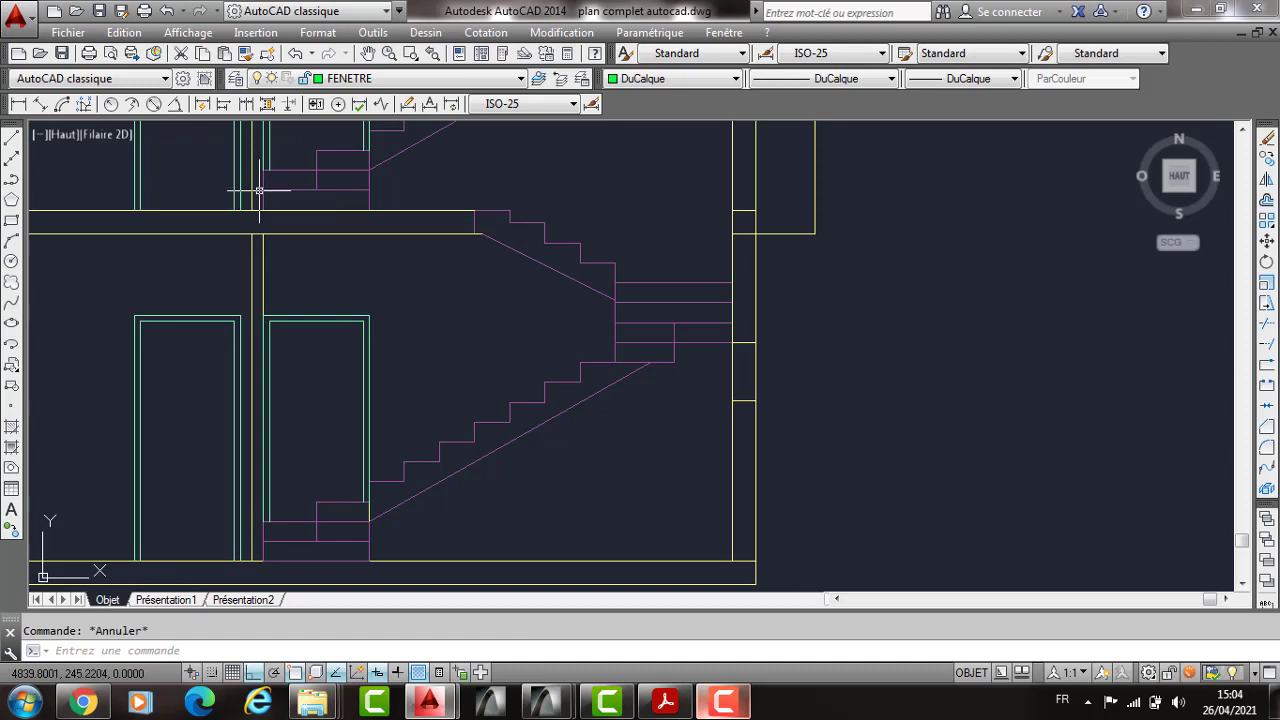
pyautogui.scroll(2, 718, 338)
pyautogui.write('l')
pyautogui.press('Return')
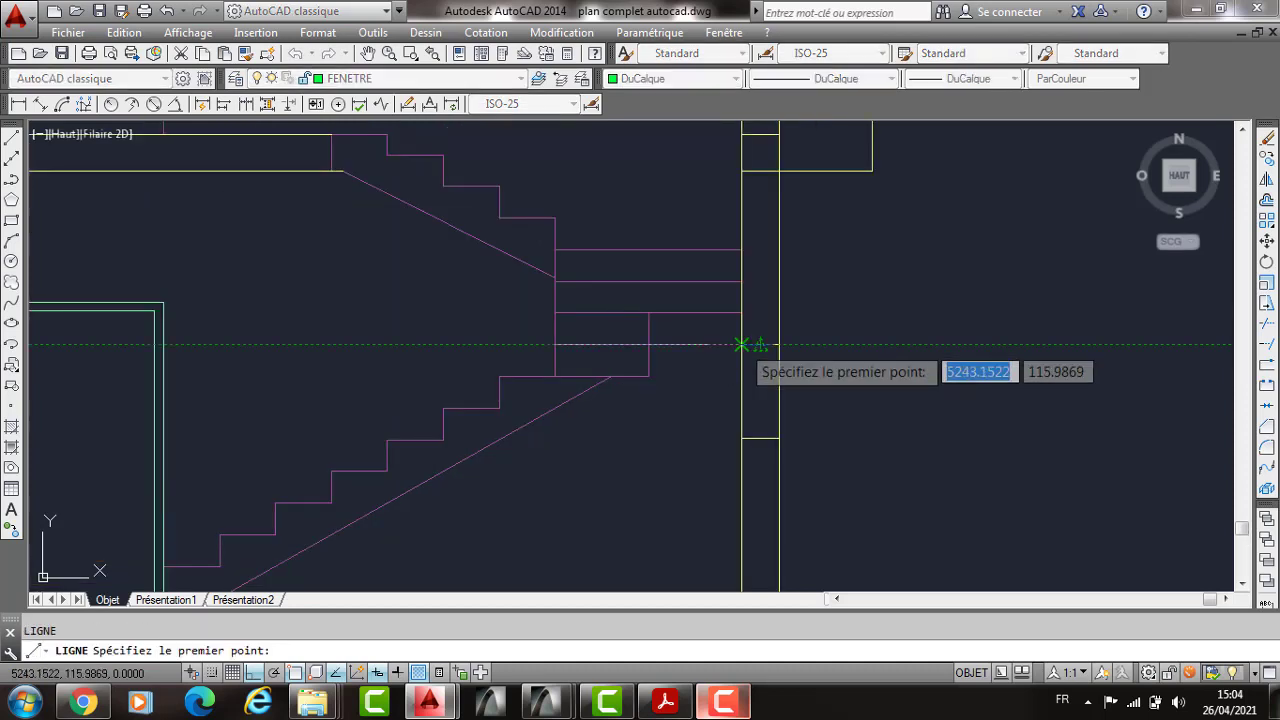
pyautogui.click(741, 344)
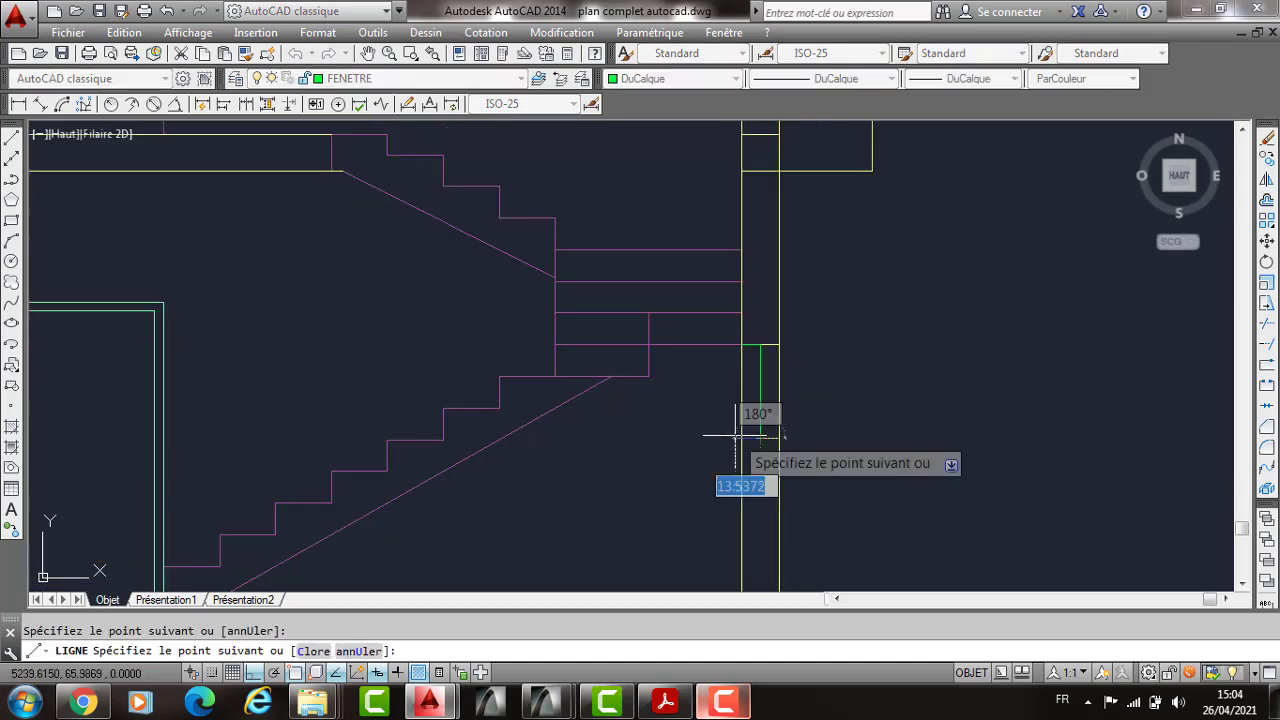
pyautogui.click(735, 436)
pyautogui.click(740, 344)
pyautogui.press('Escape')
# Step: Offset the window outline's upper and lower edges inward by 5
pyautogui.write('dc')
pyautogui.press('Return')
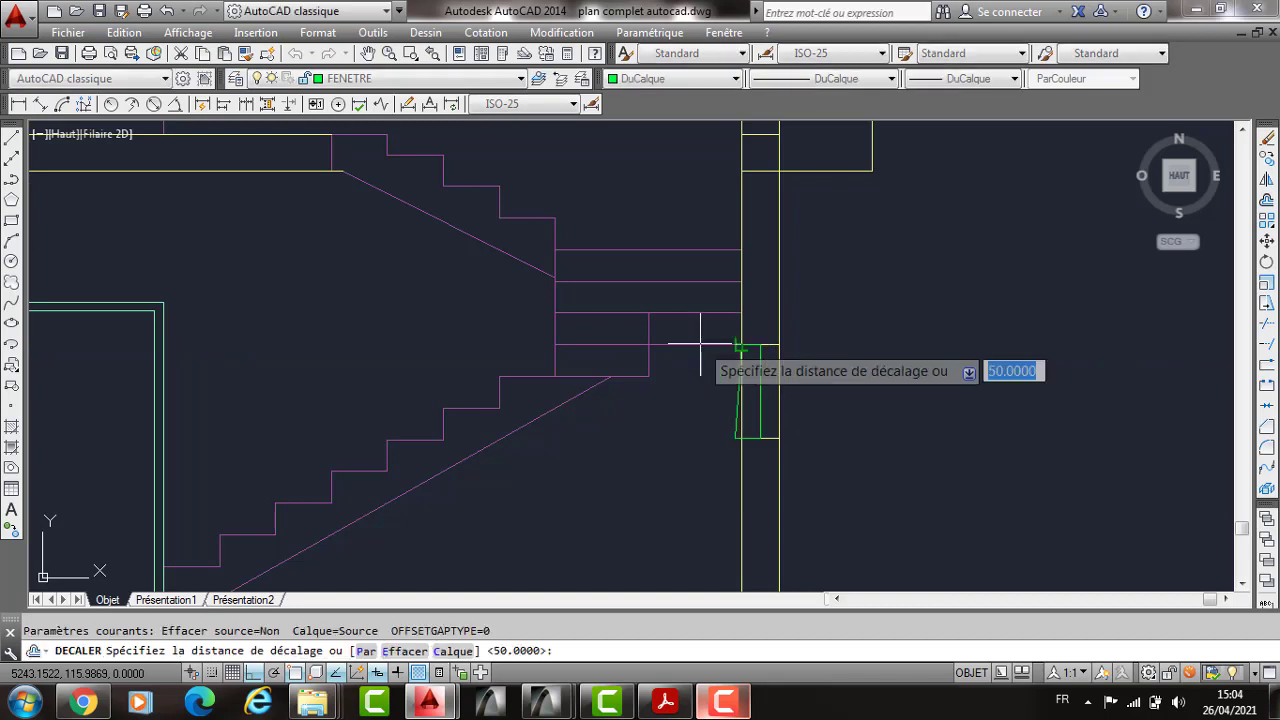
pyautogui.write('5')
pyautogui.press('Return')
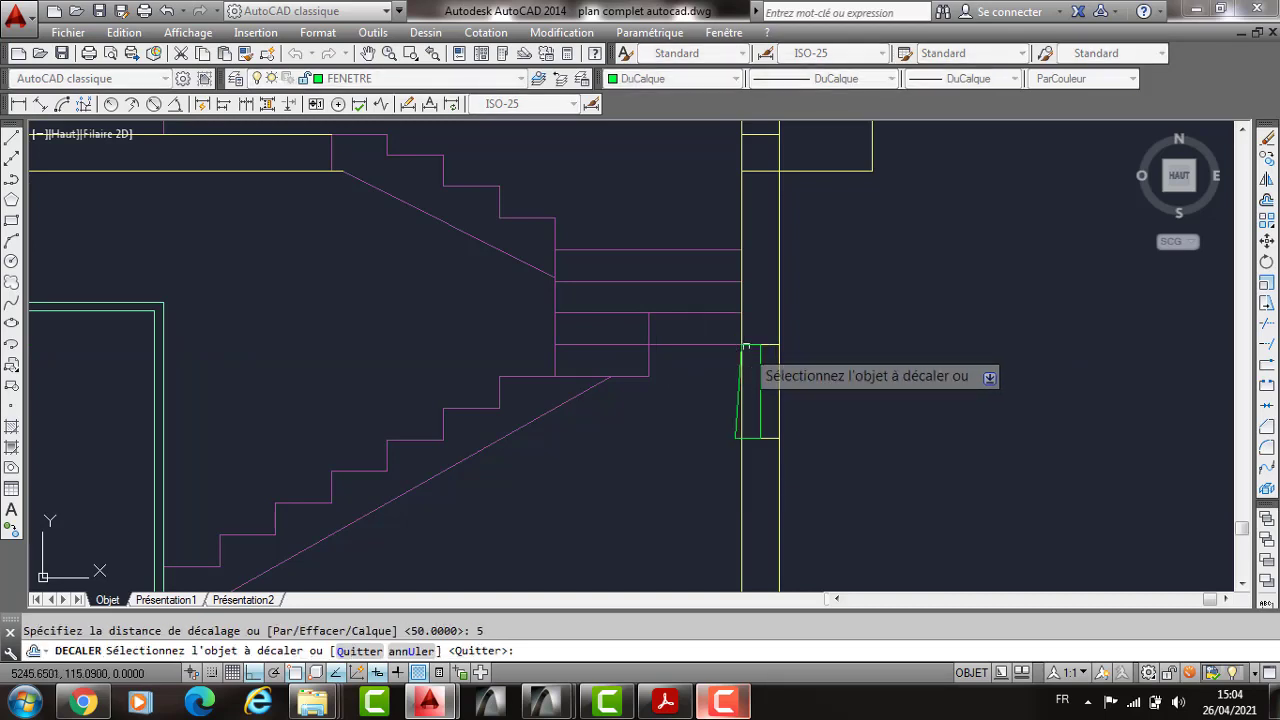
pyautogui.click(735, 346)
pyautogui.scroll(4, 750, 402)
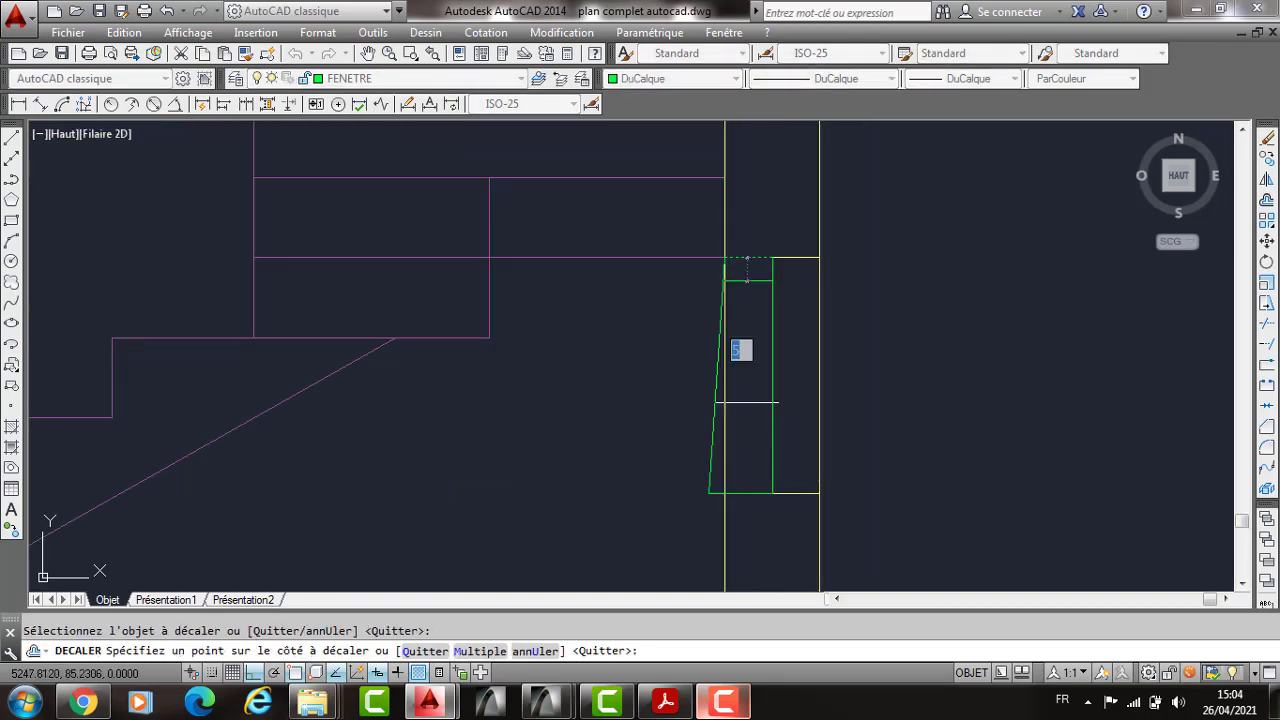
pyautogui.click(749, 482)
pyautogui.click(749, 484)
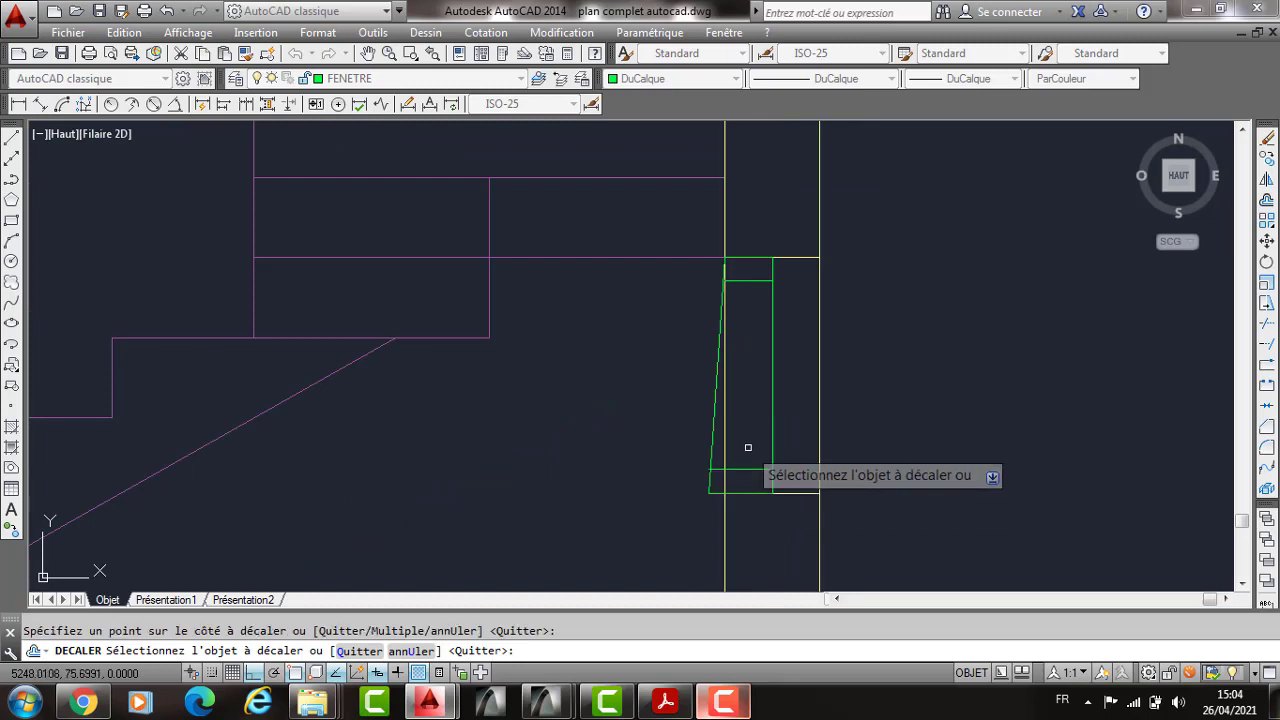
pyautogui.press('Return')
# Step: Straighten the window's slanted inner line by moving its lower endpoint onto the wall's inner face
pyautogui.scroll(4, 718, 477)
pyautogui.press('Escape')
pyautogui.click(691, 517)
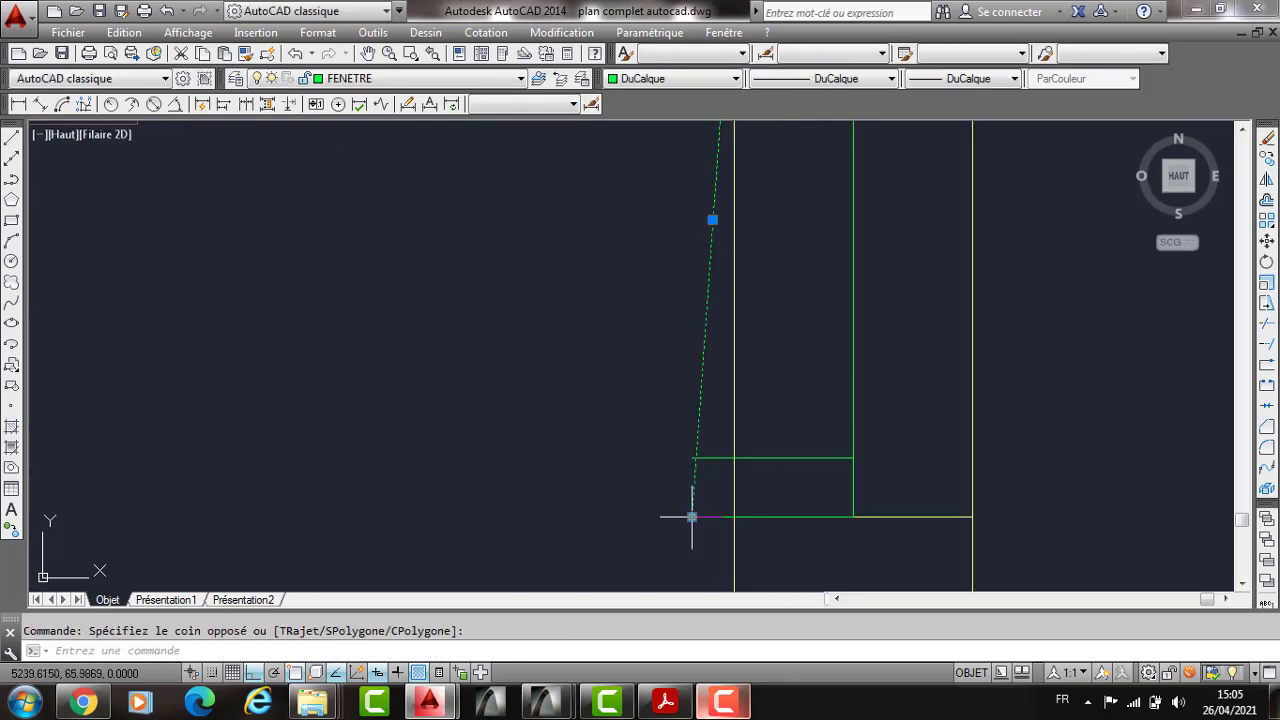
pyautogui.click(692, 517)
pyautogui.click(734, 517)
pyautogui.press('Escape')
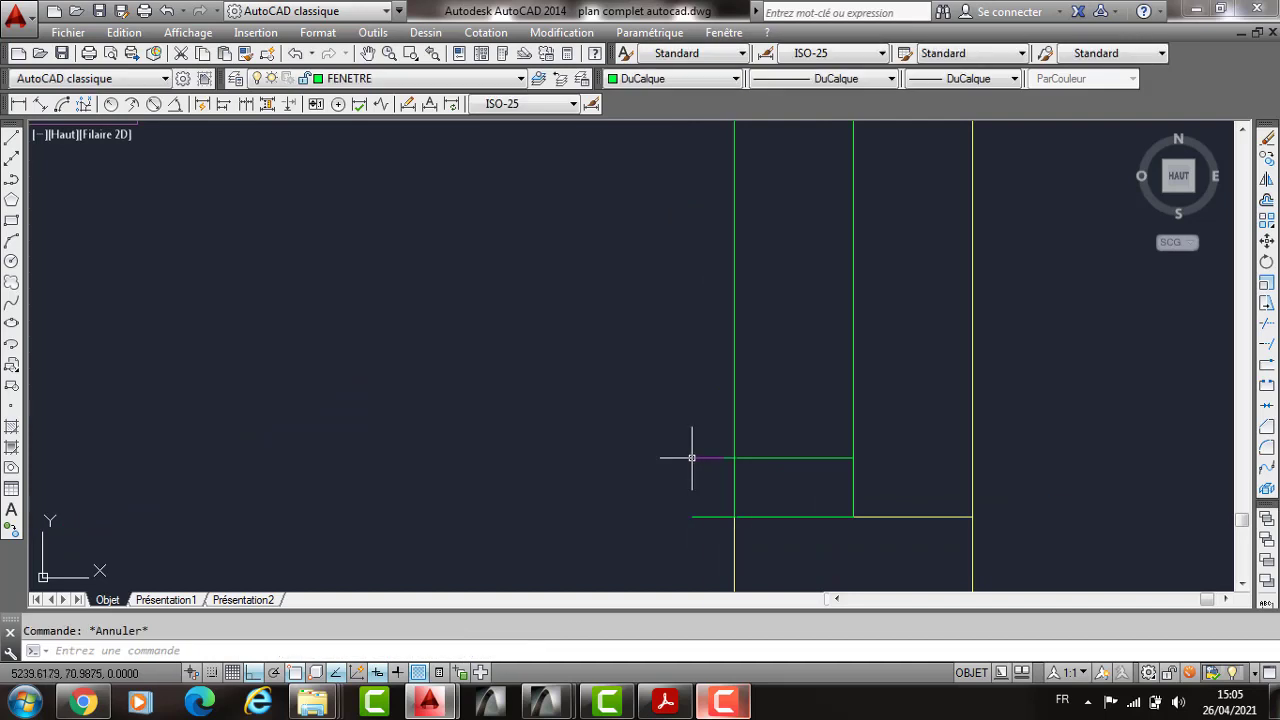
# Step: Trim the ends of the two lower window lines that project past the wall's inner face
pyautogui.write('AJ')
pyautogui.press('Return')
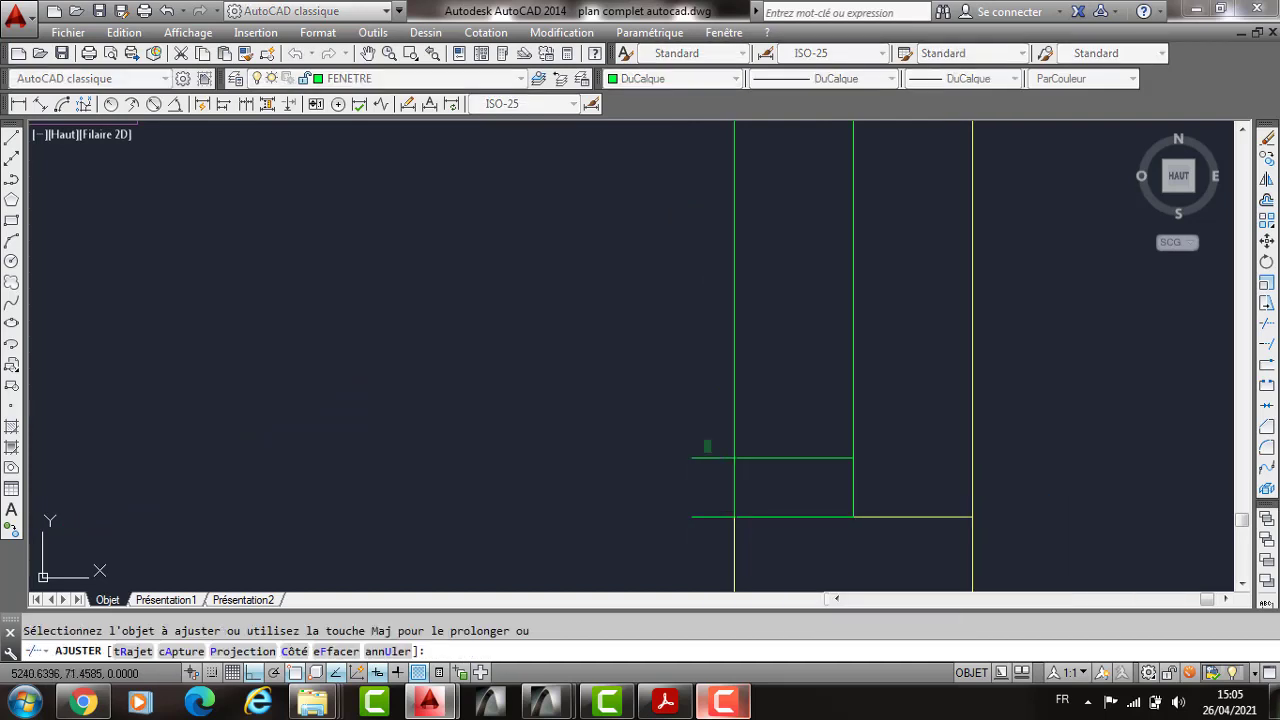
pyautogui.click(664, 531)
pyautogui.scroll(-2, 664, 434)
pyautogui.press('Return')
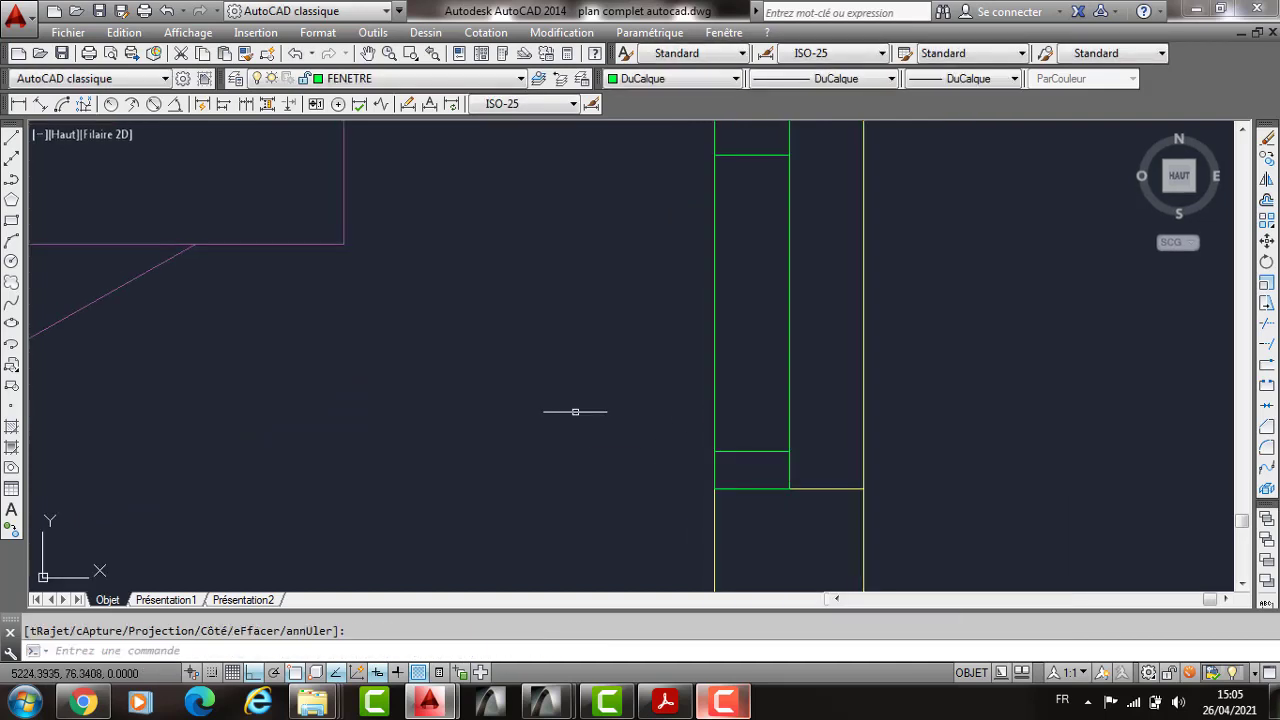
# Step: Draw the vertical glazing line between the midpoints of the window's lower and upper inner frame lines
pyautogui.press('Escape')
pyautogui.write('L')
pyautogui.press('Return')
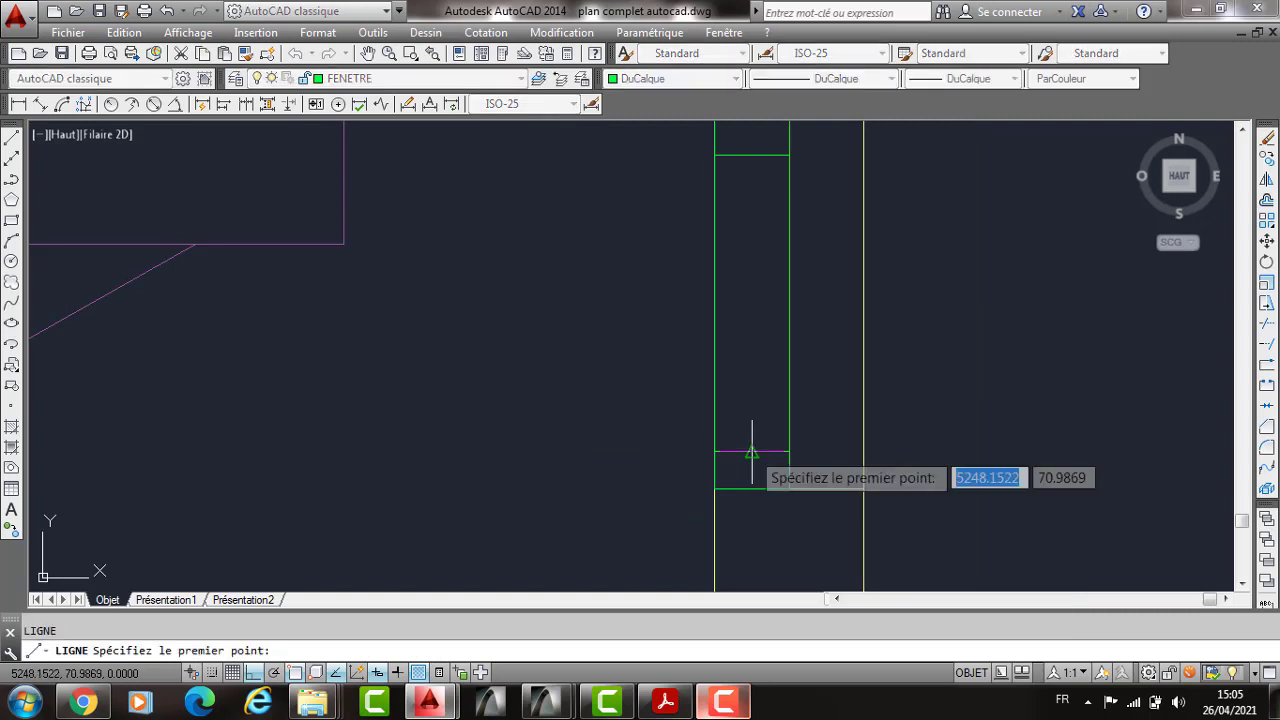
pyautogui.click(752, 452)
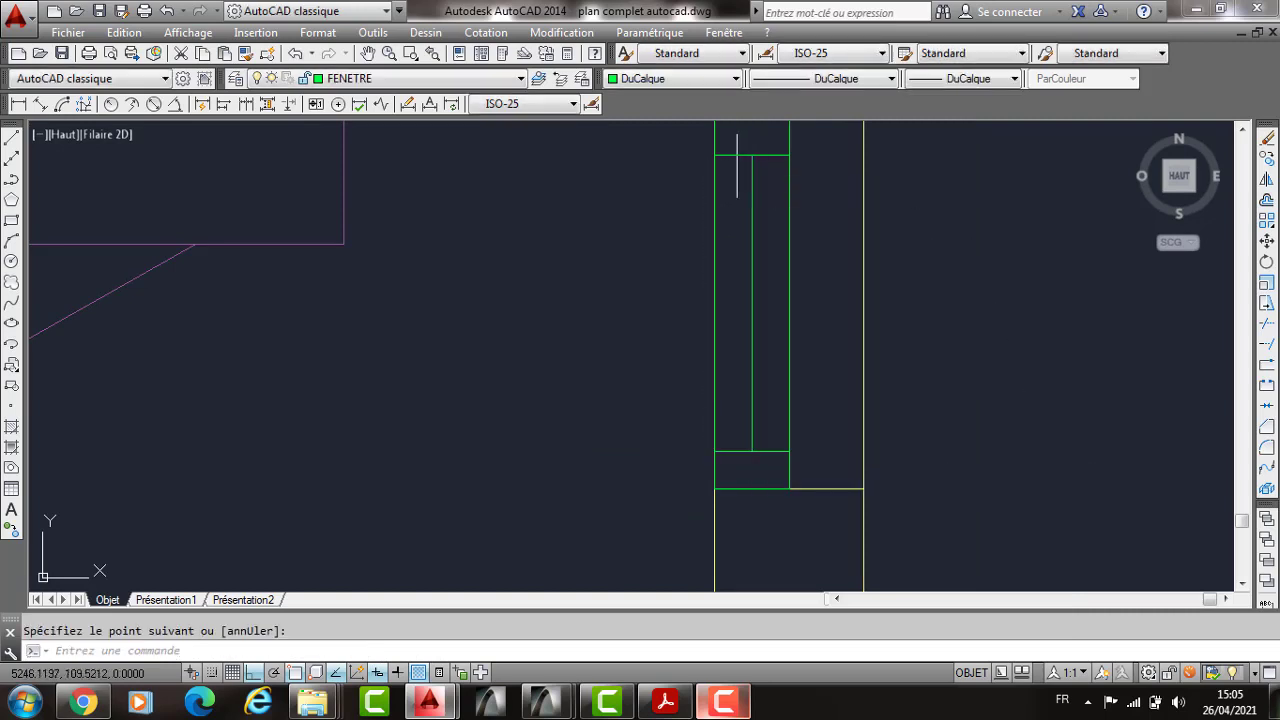
pyautogui.scroll(-3, 737, 157)
pyautogui.press('Escape')
# Step: Copy the ground-floor stair window with its opening lines to the two floors above, using the floor levels as reference points
pyautogui.click(863, 449)
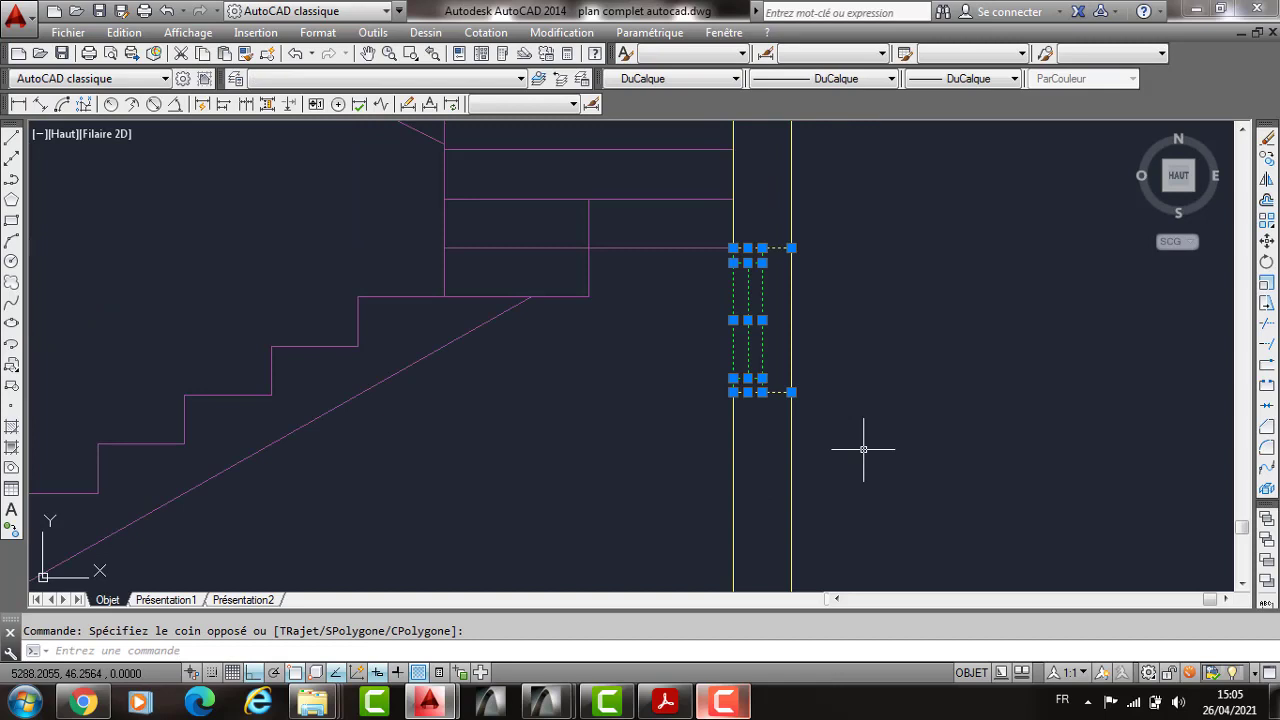
pyautogui.scroll(-4, 863, 449)
pyautogui.press('Escape')
pyautogui.write('co')
pyautogui.press('Return')
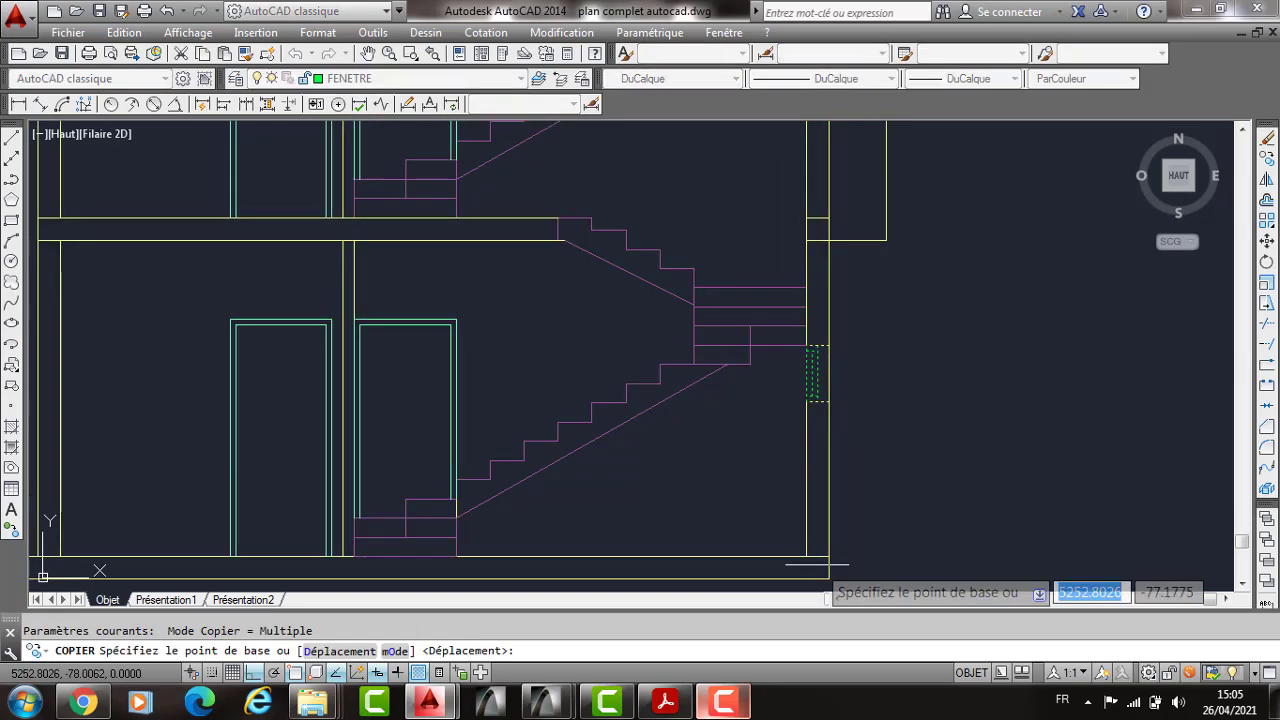
pyautogui.click(810, 558)
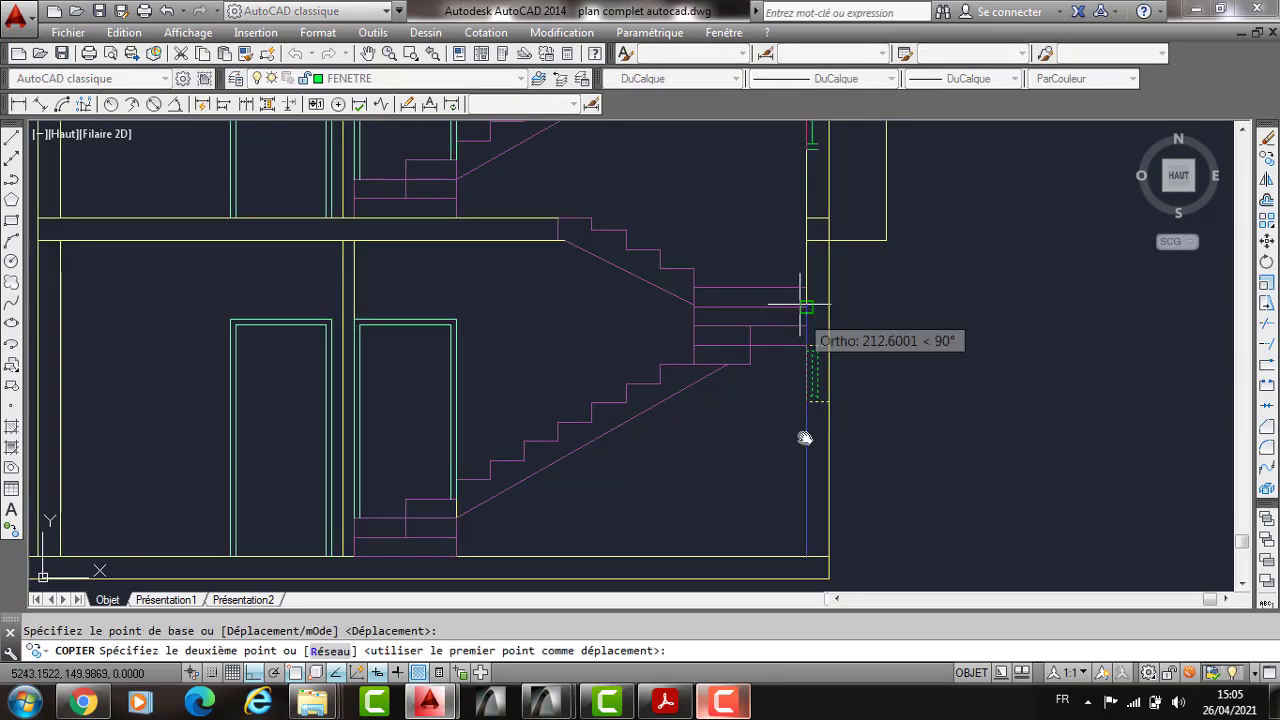
pyautogui.moveTo(806, 217); pyautogui.dragTo(835, 210, button='middle')
pyautogui.click(826, 206)
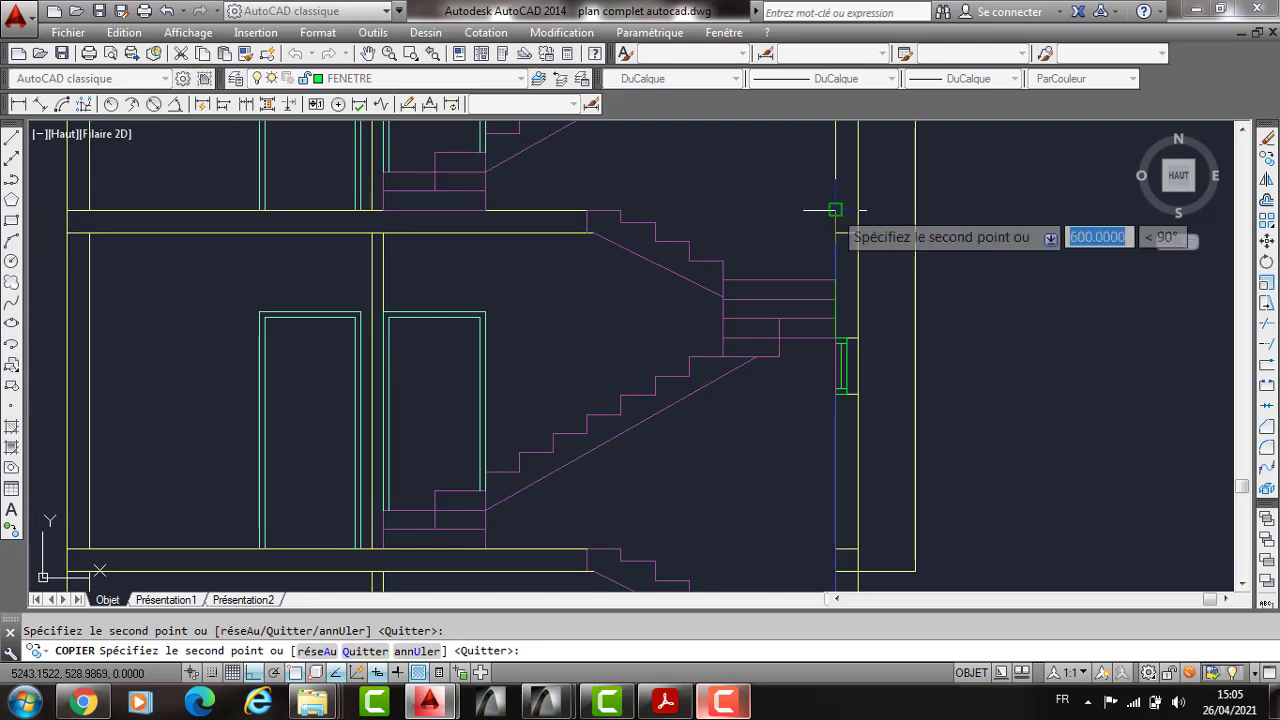
pyautogui.press('Return')
# Step: Set MUR as the current layer and draw a vertical line 250 up from the roof slab's top, above the interior wall's stair-side face
pyautogui.scroll(-4, 835, 210)
pyautogui.moveTo(676, 312)
pyautogui.mouseDown(button='middle')
pyautogui.moveTo(690, 322)
pyautogui.moveTo(686, 410)
pyautogui.mouseUp(button='middle')
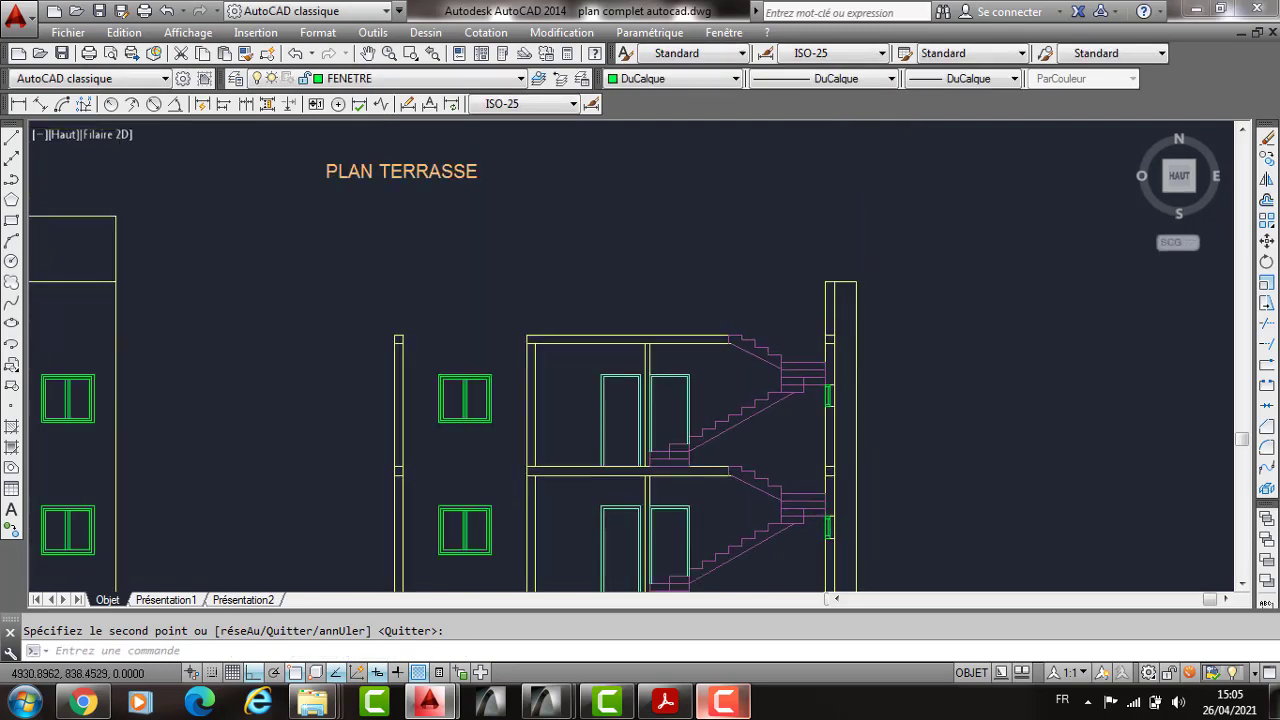
pyautogui.scroll(1, 634, 363)
pyautogui.scroll(-1, 694, 366)
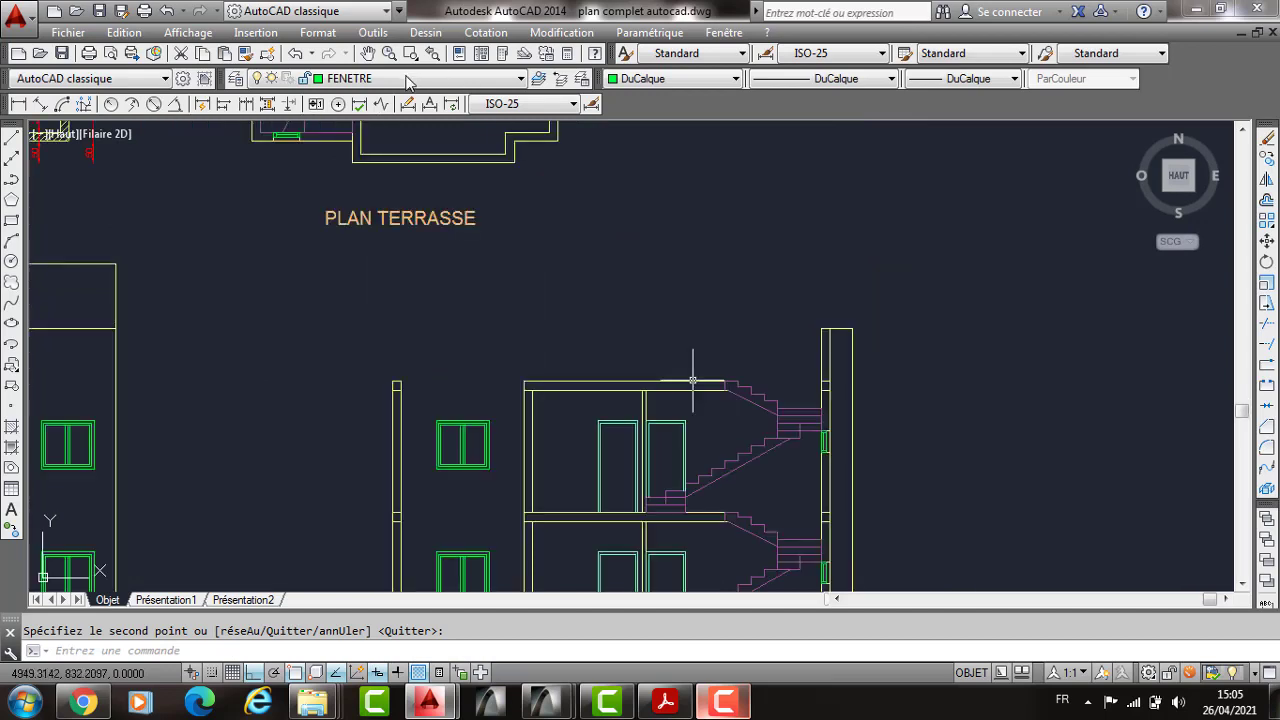
pyautogui.click(407, 80)
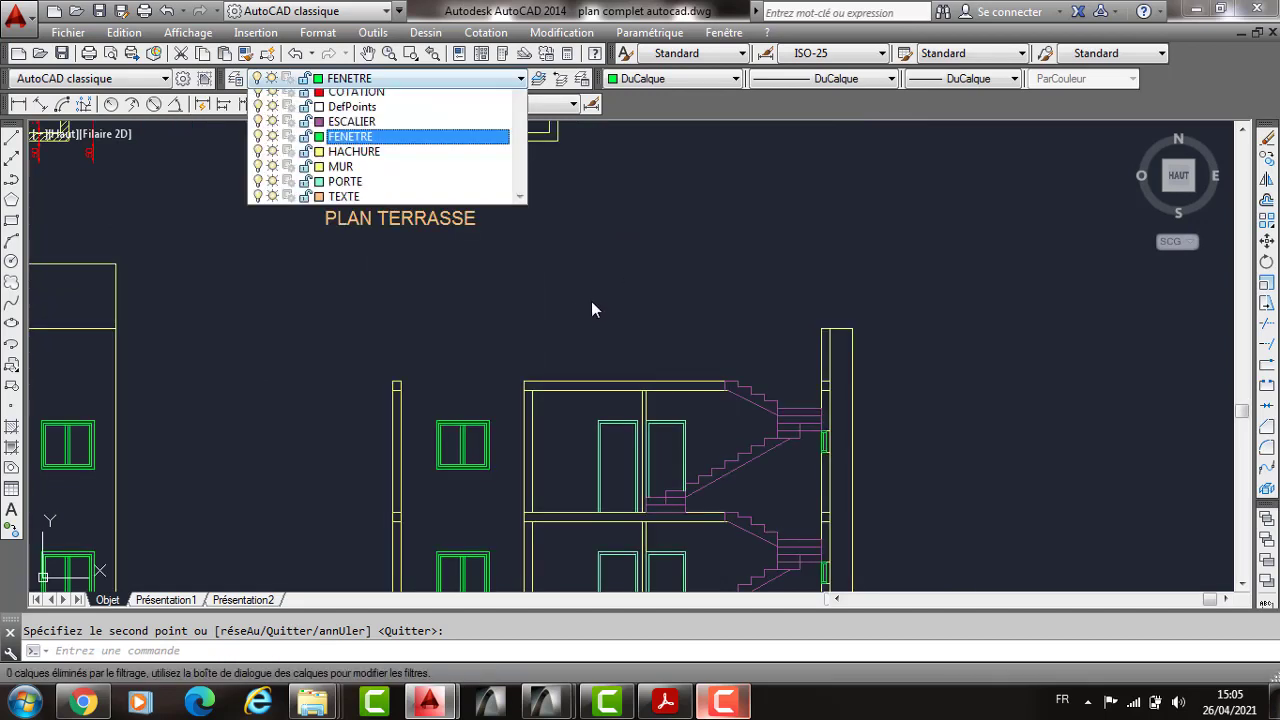
pyautogui.click(377, 186)
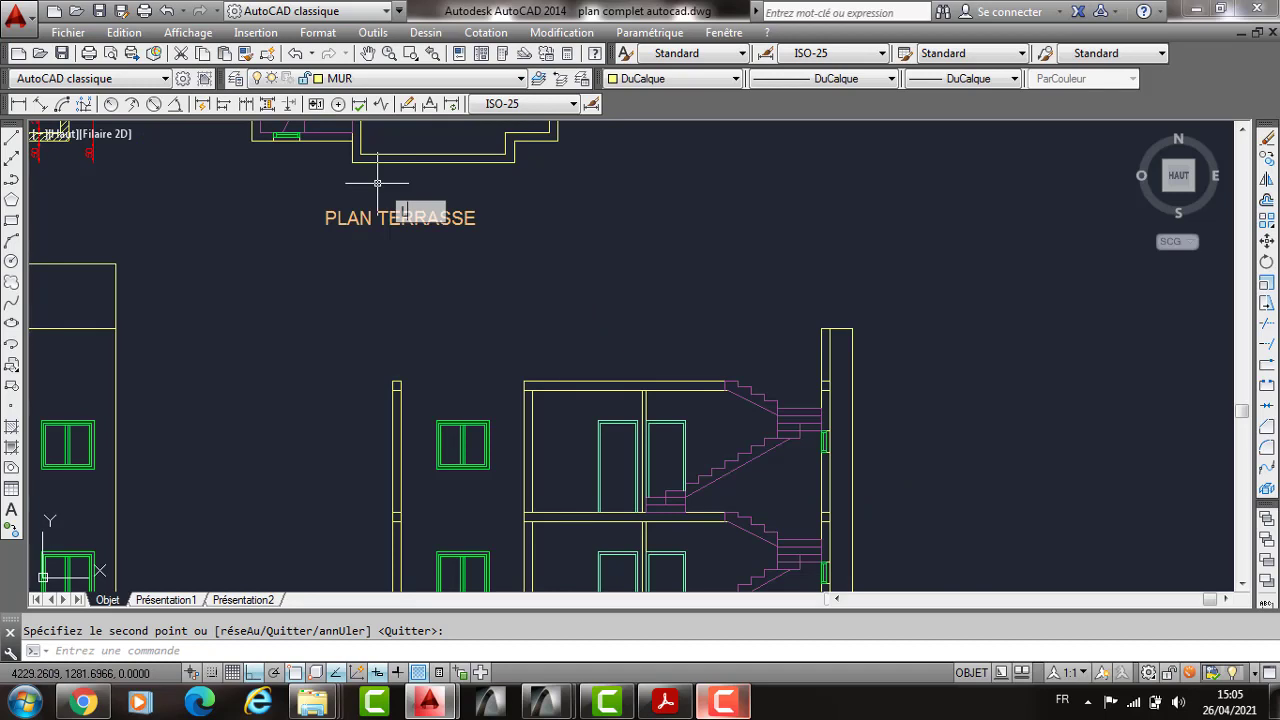
pyautogui.write('l')
pyautogui.press('Return')
pyautogui.click(646, 389)
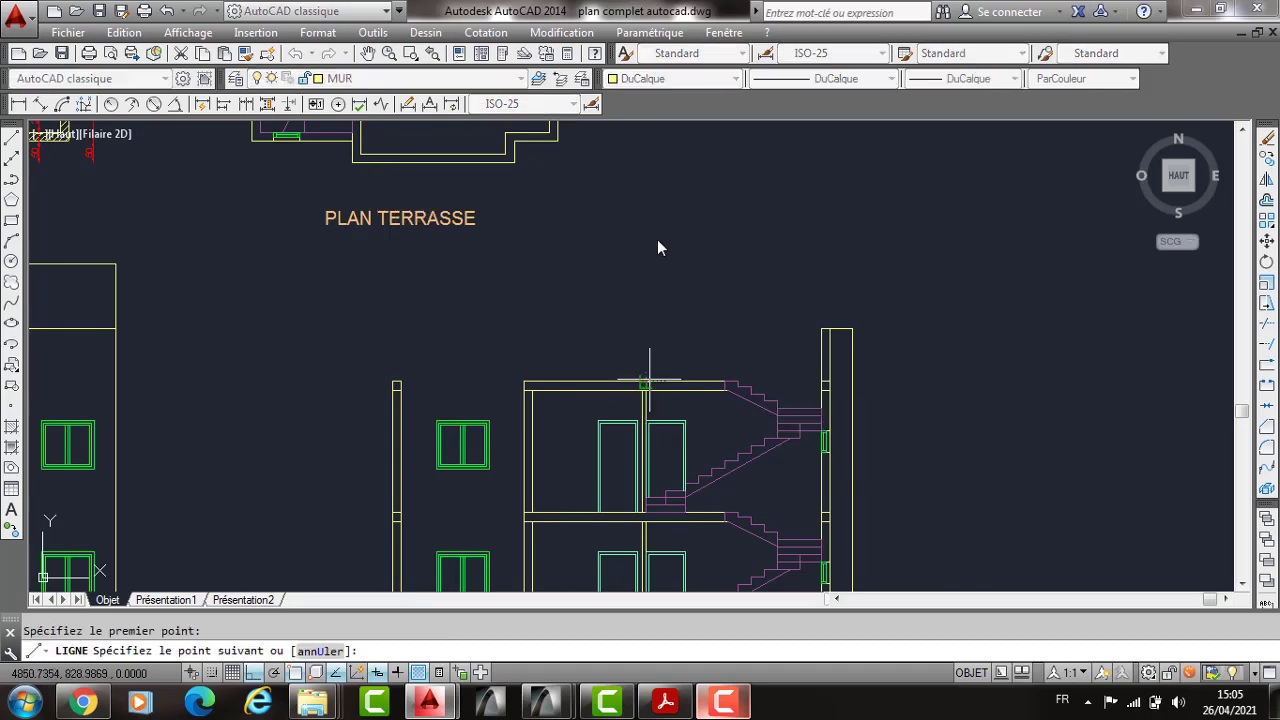
pyautogui.write('250')
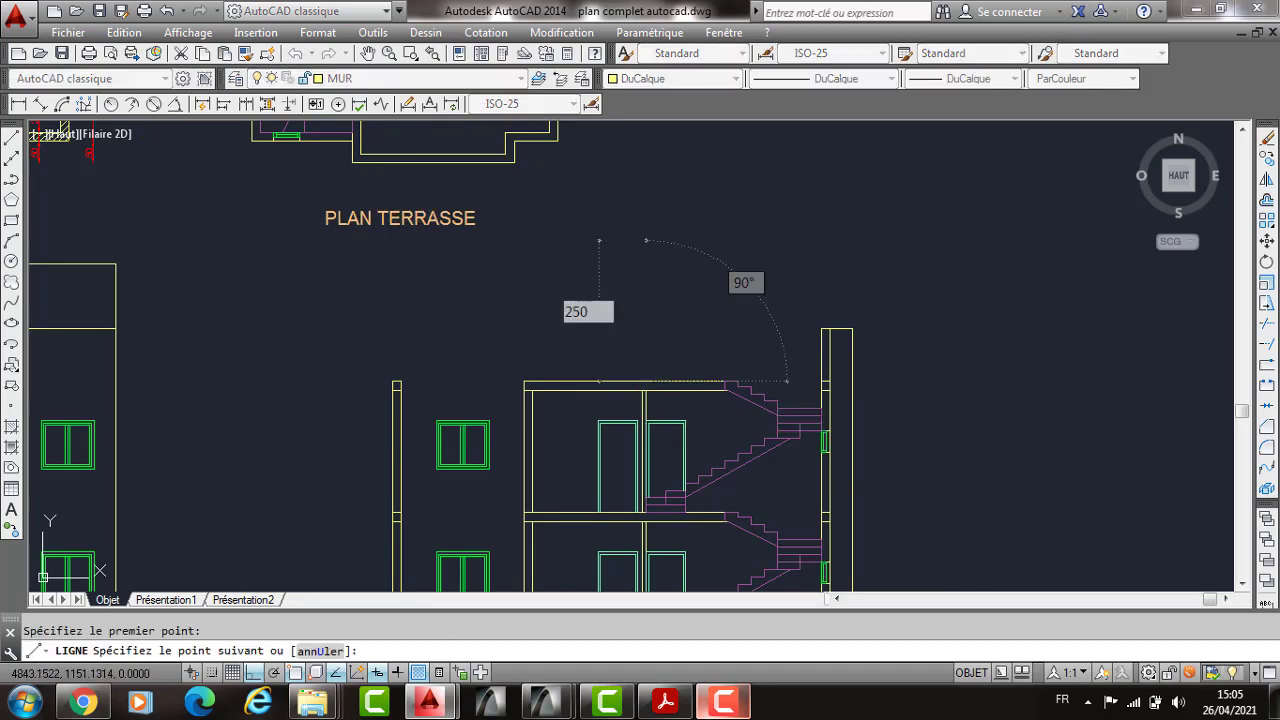
pyautogui.press('Return')
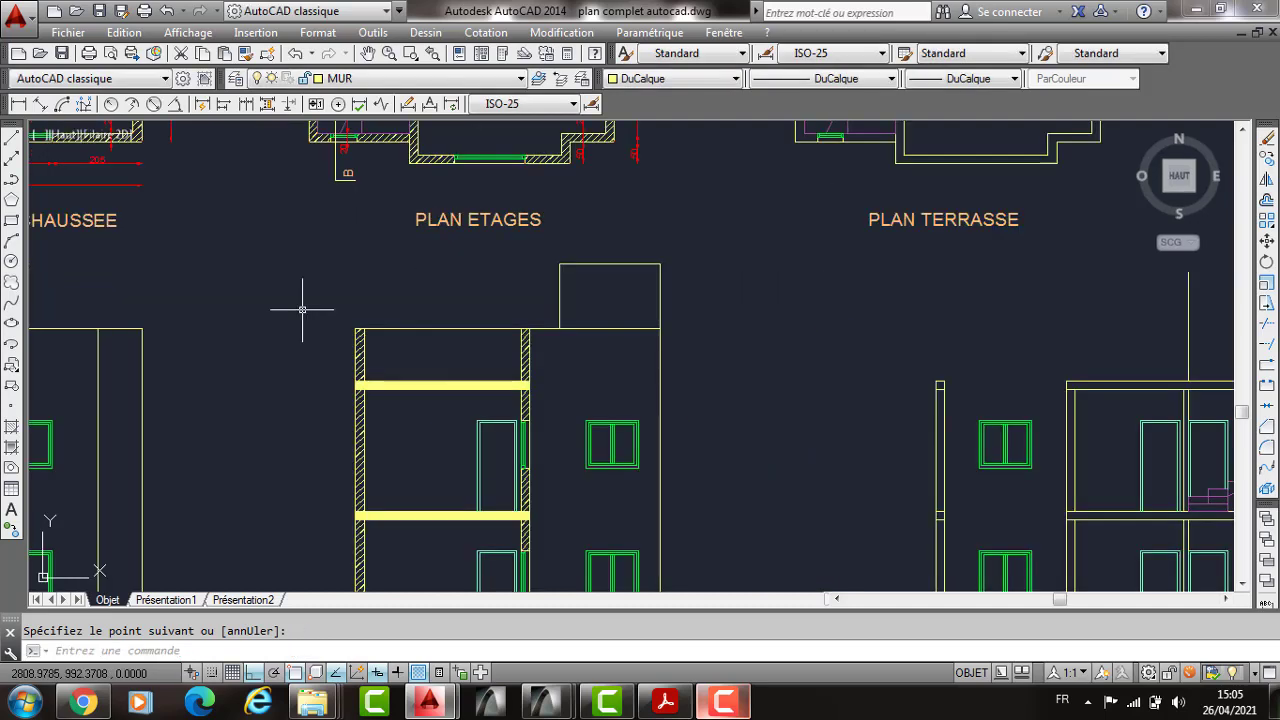
pyautogui.moveTo(302, 310); pyautogui.dragTo(458, 301, button='middle')
pyautogui.press('Return')
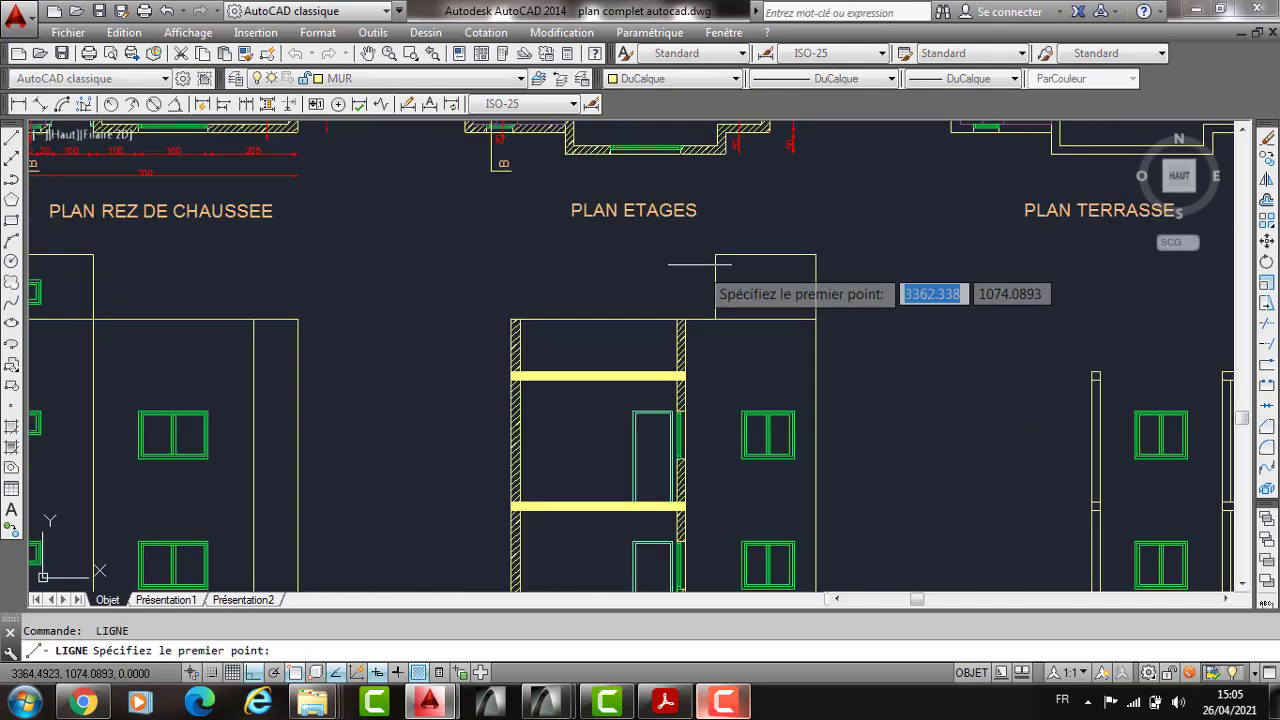
pyautogui.click(716, 316)
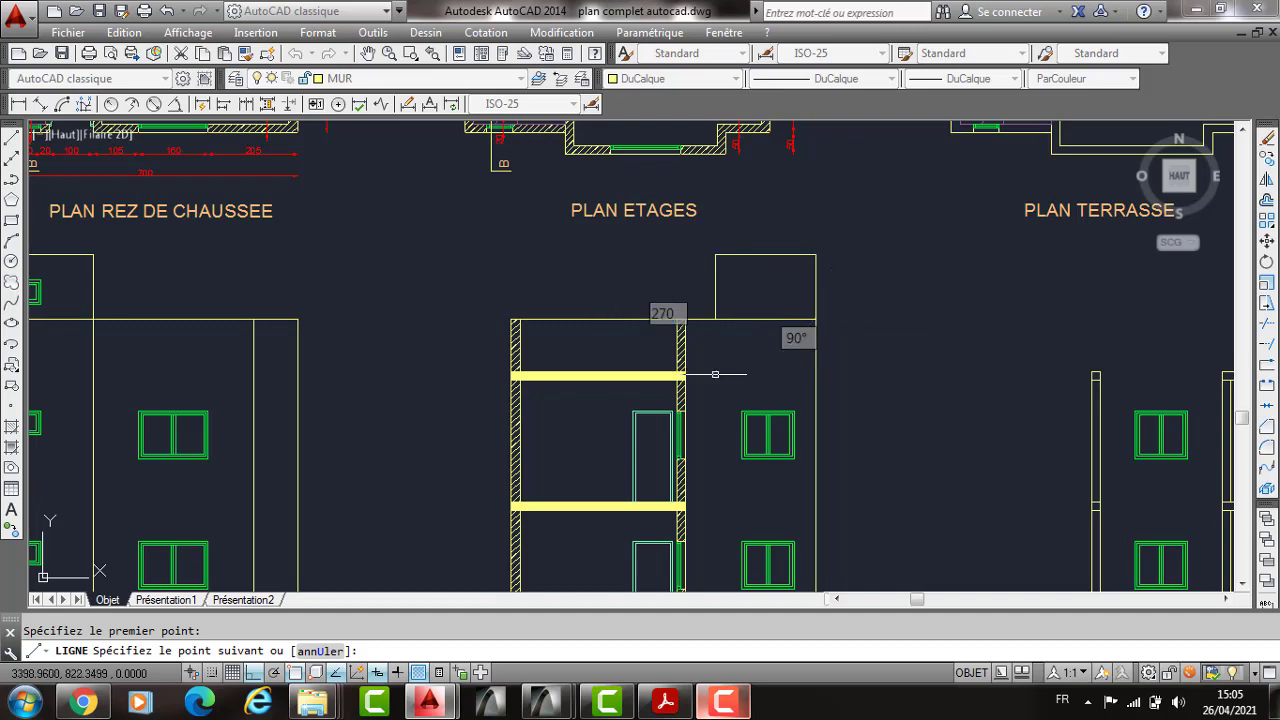
pyautogui.press('Escape')
pyautogui.scroll(-4, 740, 340)
pyautogui.scroll(4, 760, 304)
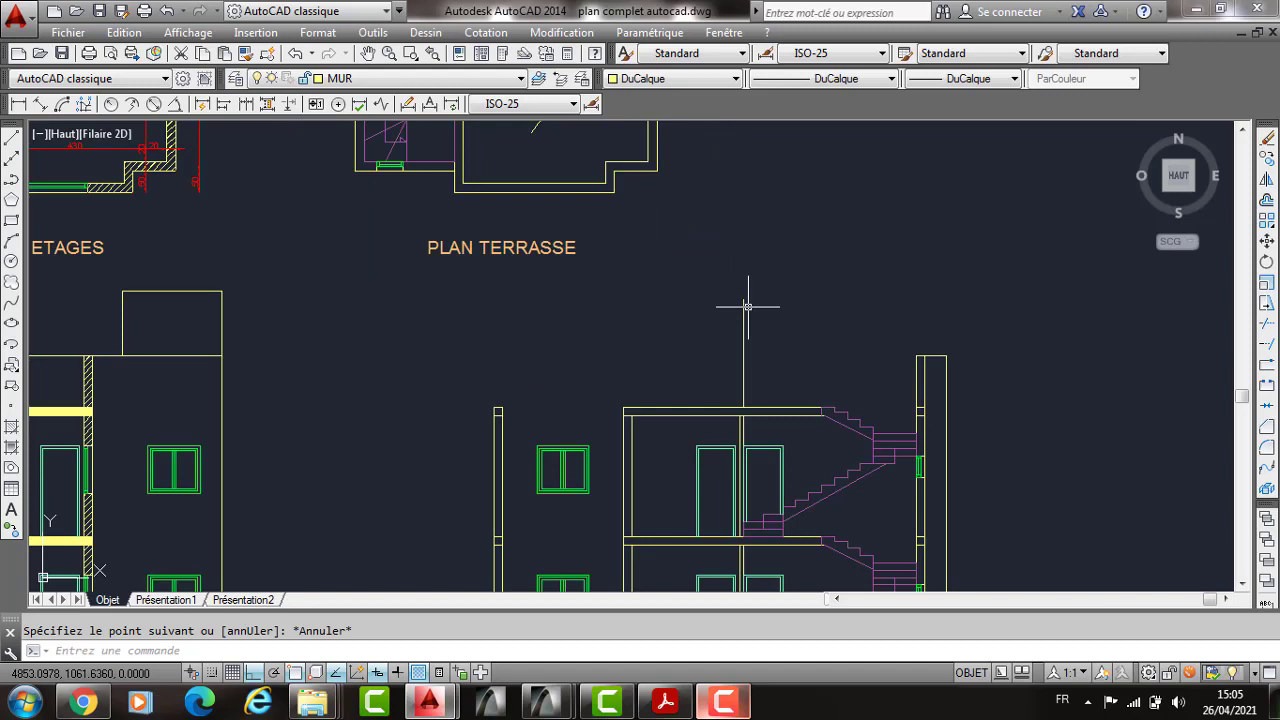
# Step: Draw the stair enclosure's horizontal roof line from the top of the 250 vertical line to above the exterior wall's outer face
pyautogui.scroll(4, 747, 306)
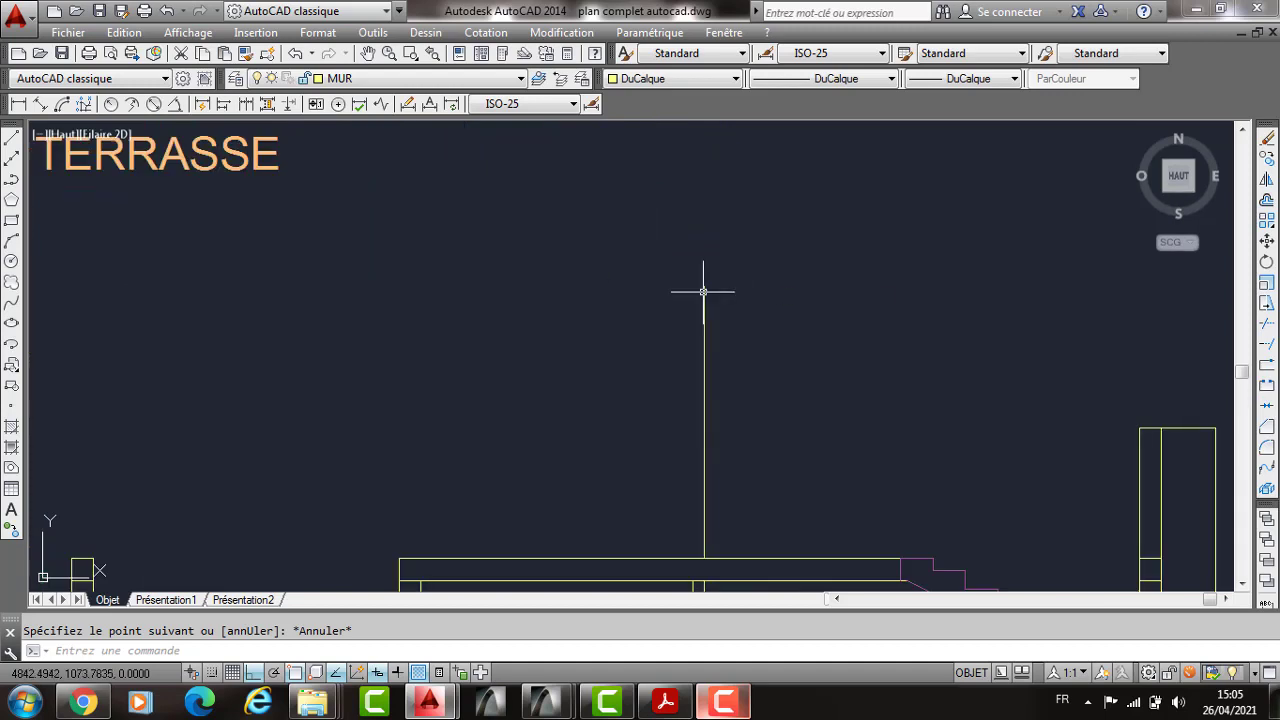
pyautogui.press('Return')
pyautogui.click(704, 287)
pyautogui.moveTo(971, 420); pyautogui.dragTo(526, 387, button='middle')
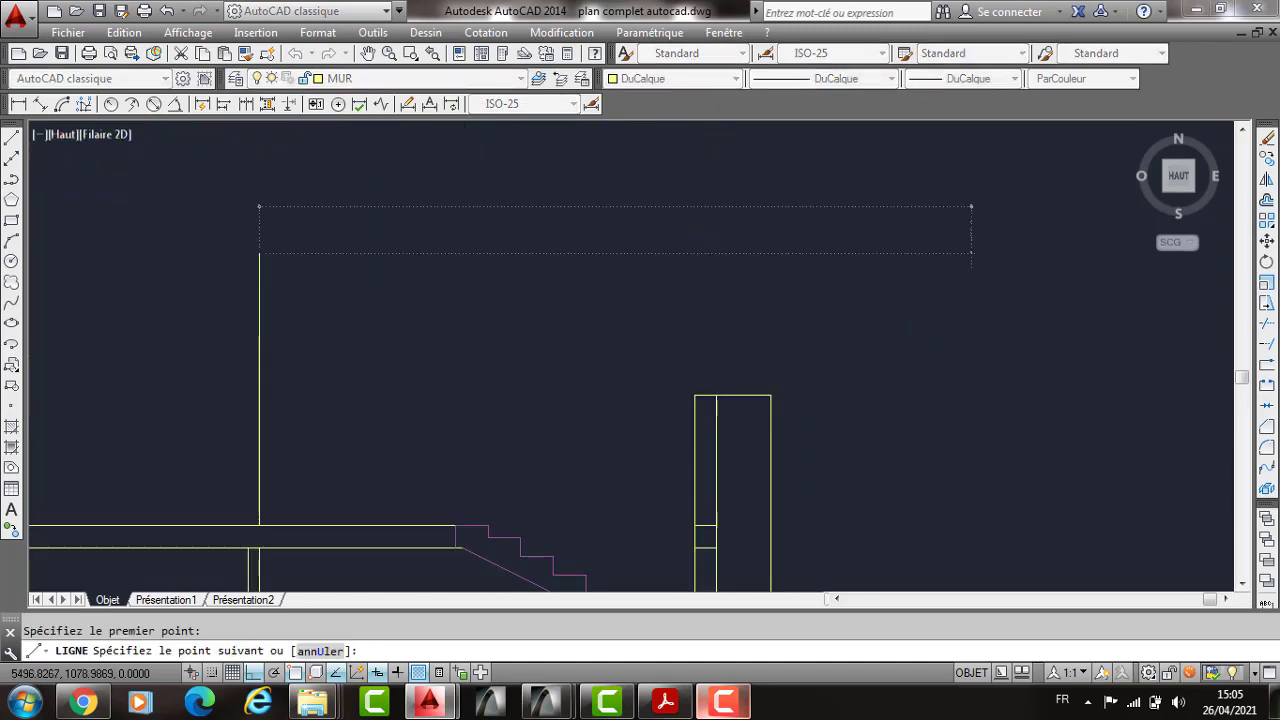
pyautogui.click(712, 366)
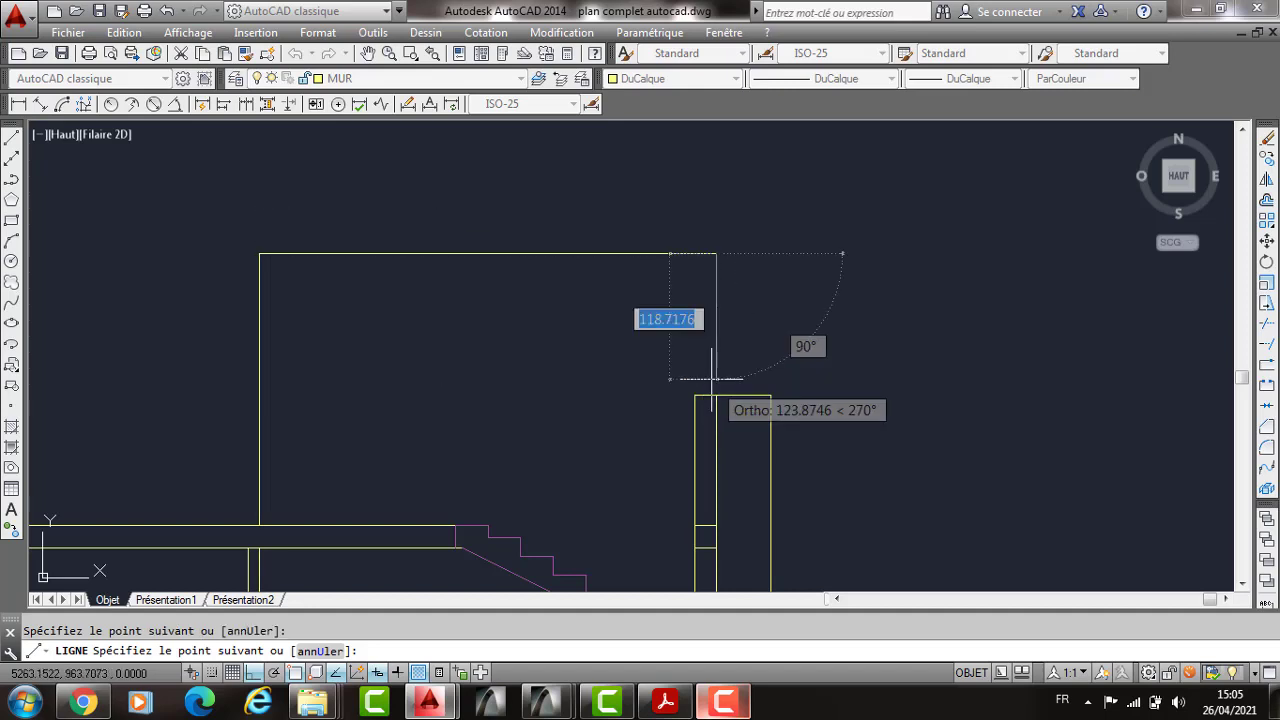
pyautogui.press('Return')
# Step: Extend both faces of the exterior stair wall up to the enclosure's horizontal roof line
pyautogui.write('ptur')
pyautogui.press('Return')
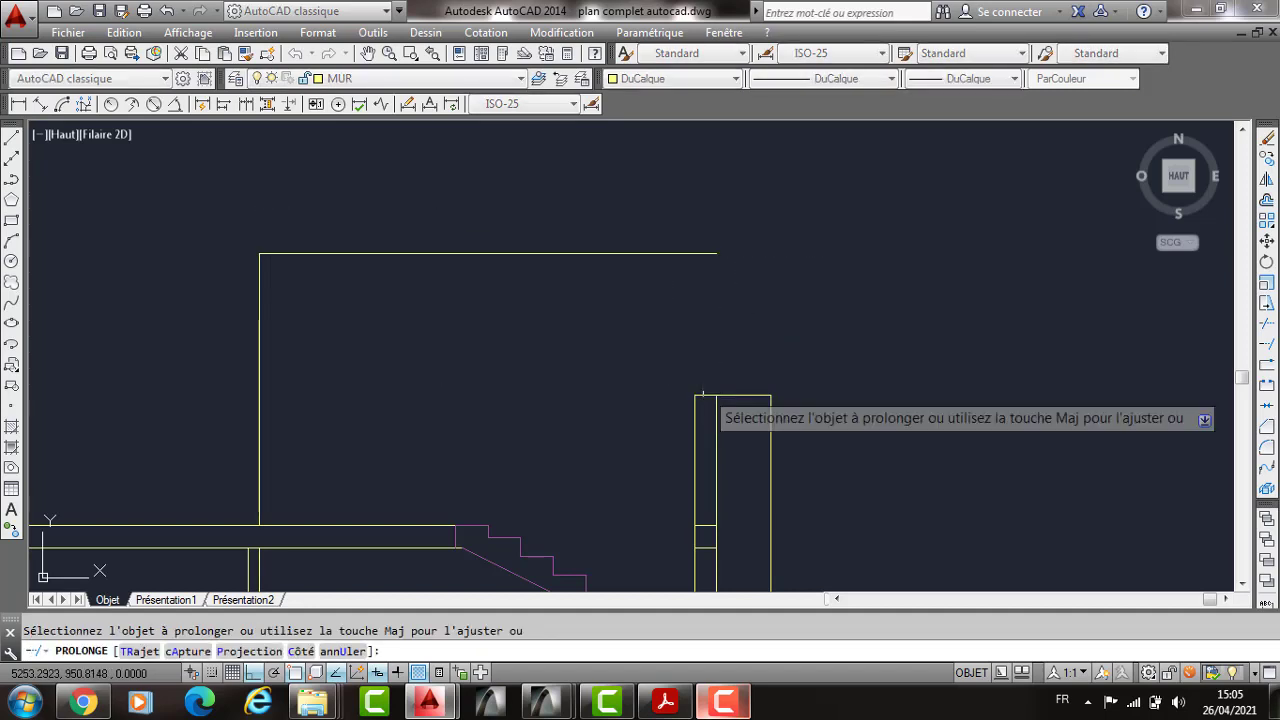
pyautogui.click(716, 407)
pyautogui.click(696, 407)
pyautogui.press('Return')
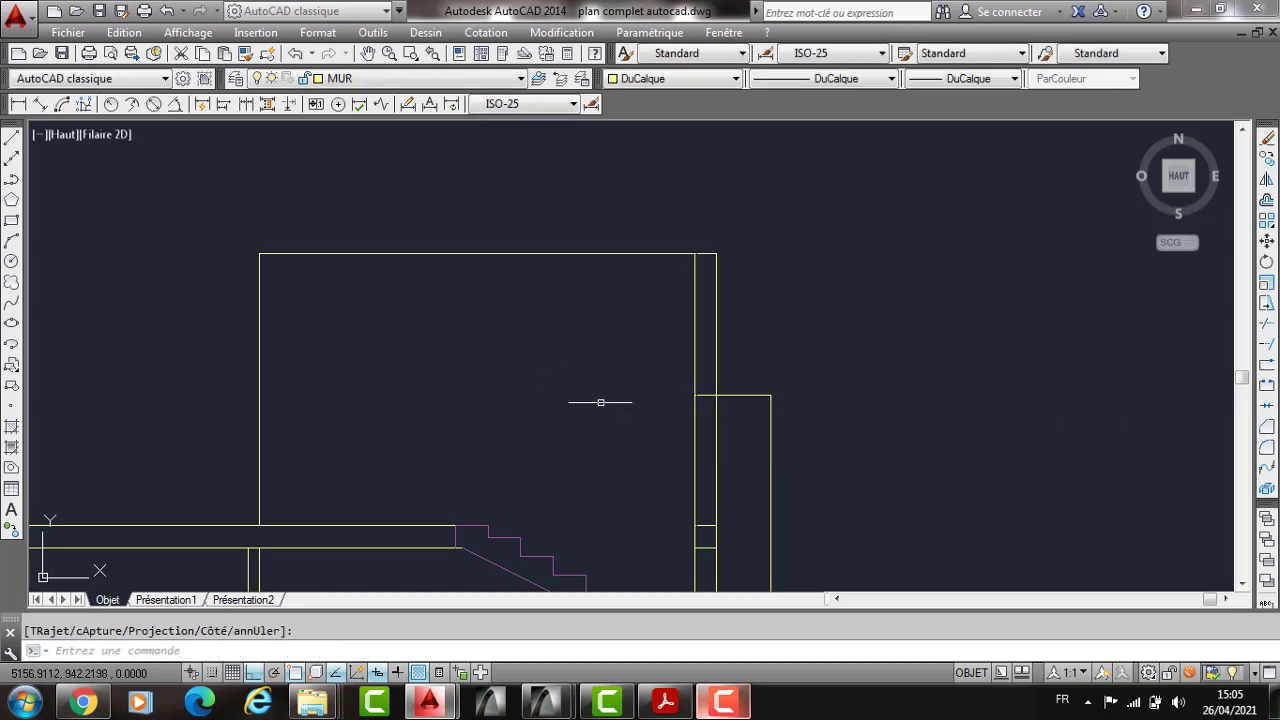
# Step: Offset the enclosure's vertical wall line by 10 away from the stair to form the wall thickness
pyautogui.moveTo(423, 387); pyautogui.dragTo(503, 373, button='middle')
pyautogui.write('dc')
pyautogui.press('Return')
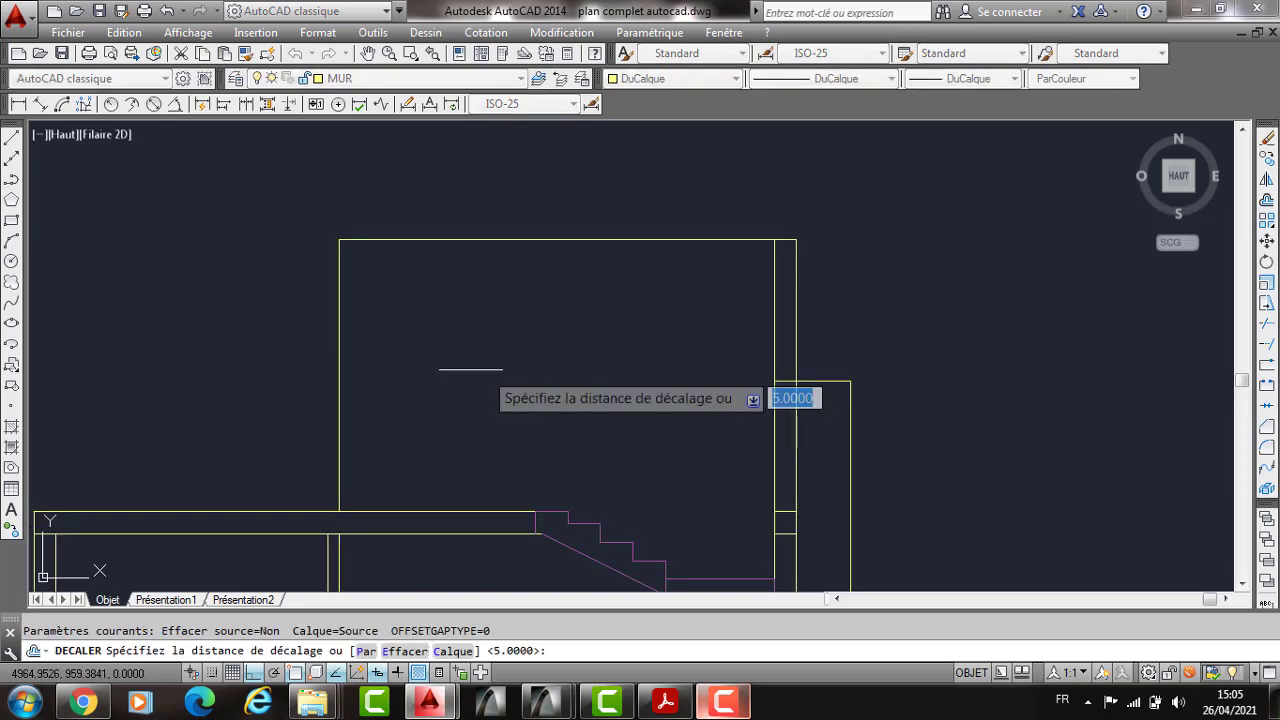
pyautogui.write('10')
pyautogui.press('Return')
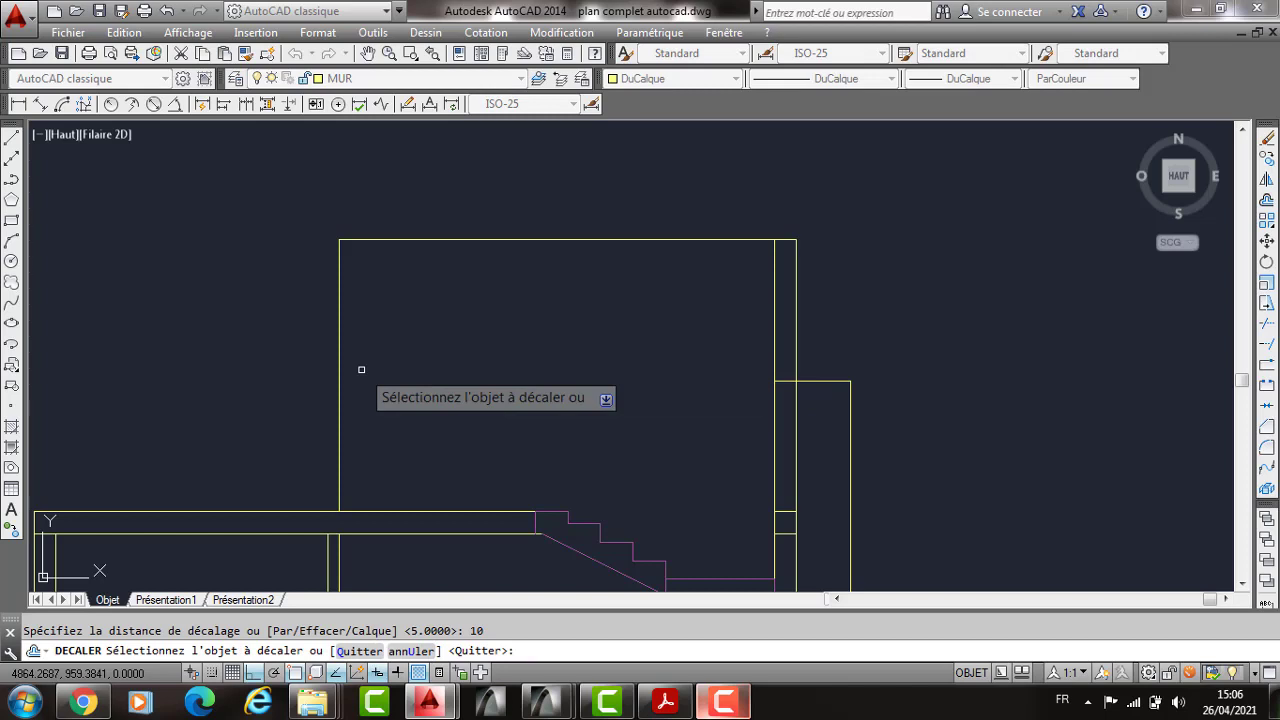
pyautogui.click(340, 367)
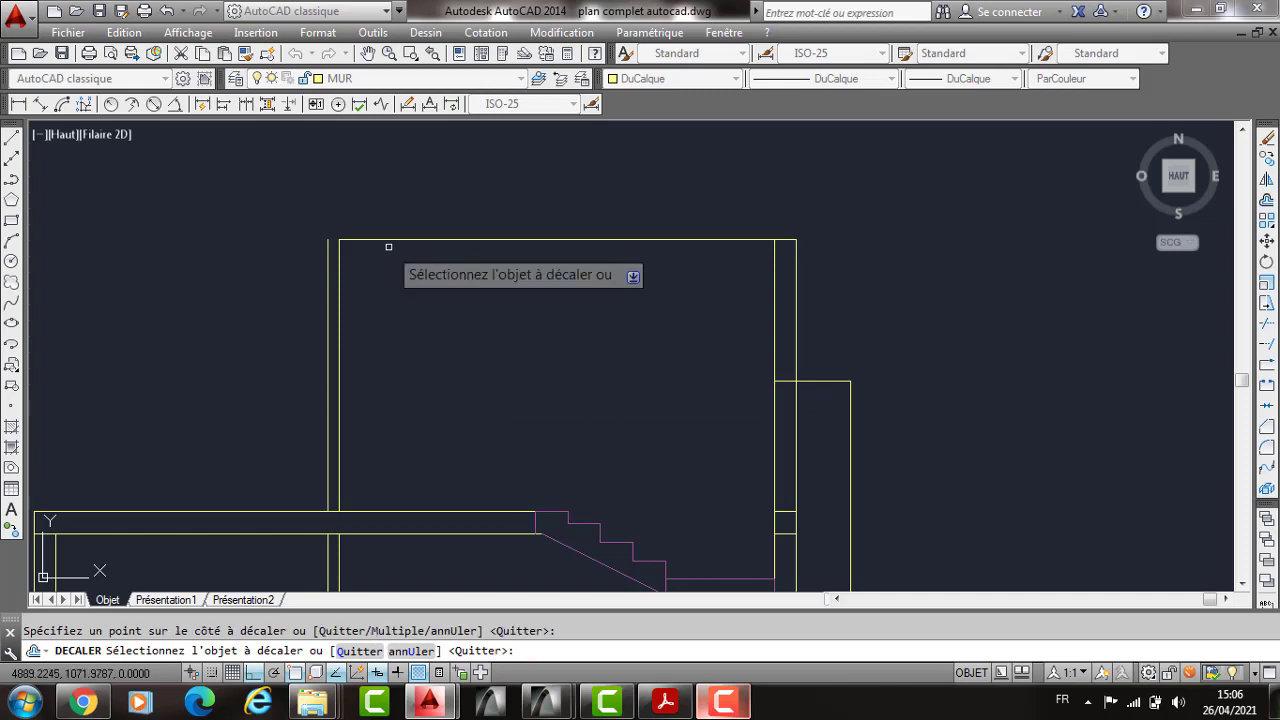
pyautogui.press('Escape')
pyautogui.click(340, 278)
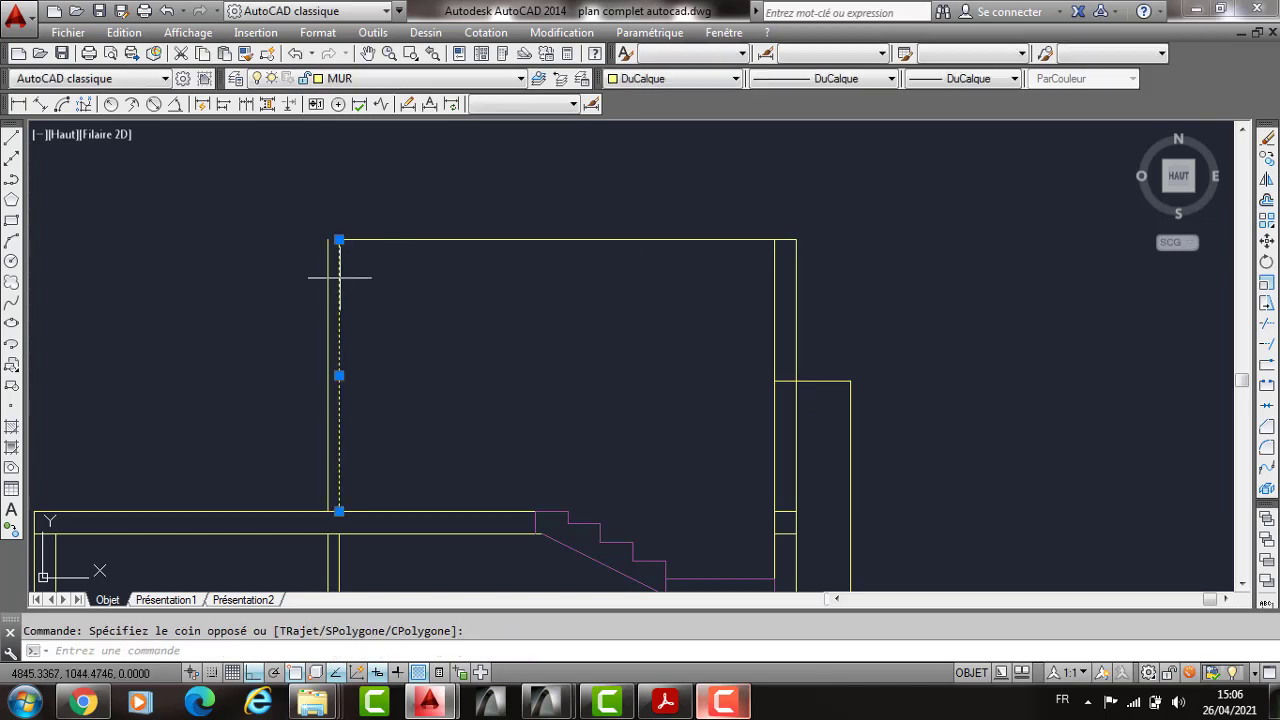
pyautogui.moveTo(339, 240)
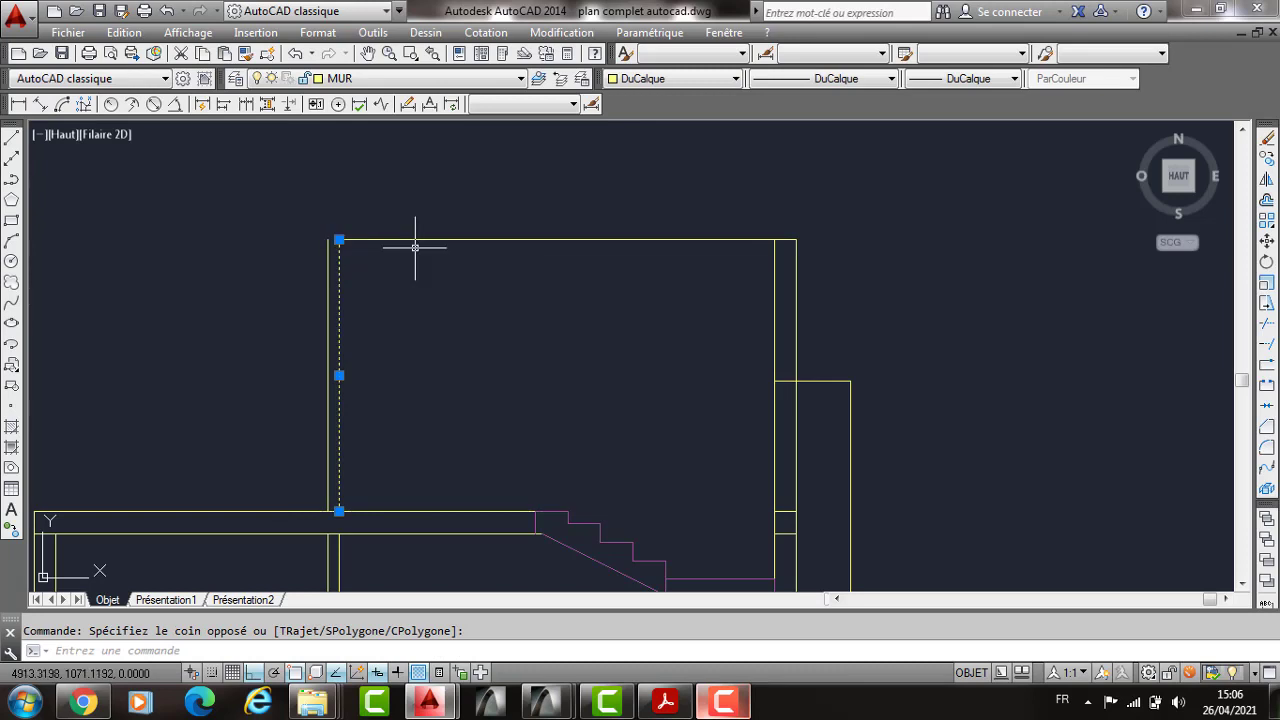
pyautogui.press('Escape')
# Step: Offset the enclosure's roof line upward twice at a spacing of 10
pyautogui.write('dec')
pyautogui.press('Return')
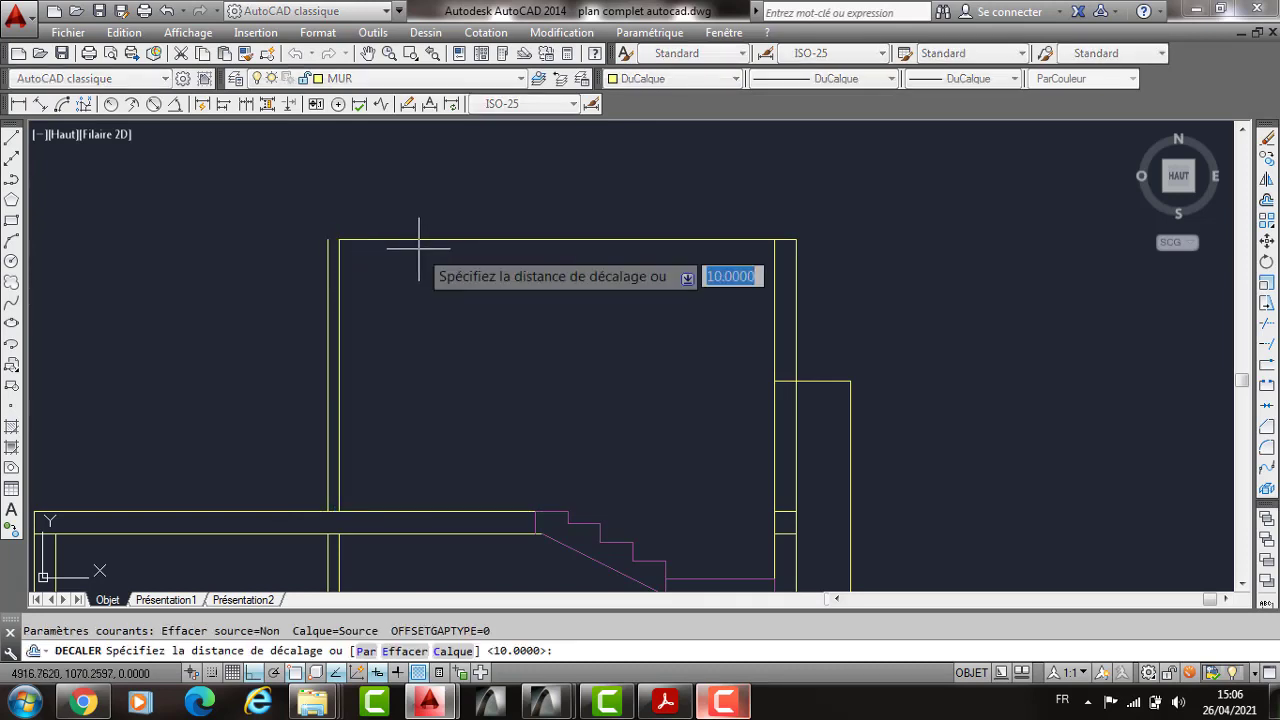
pyautogui.press('Return')
pyautogui.click(399, 241)
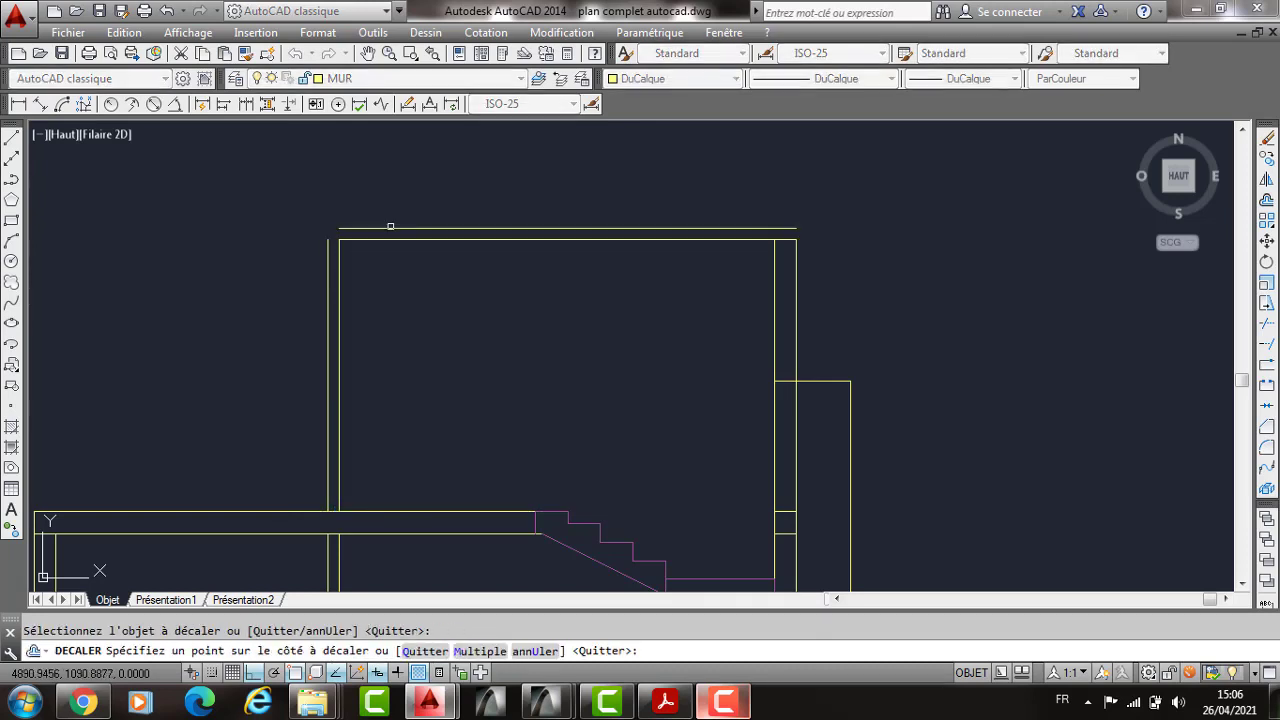
pyautogui.click(390, 226)
pyautogui.press('Return')
pyautogui.write('L')
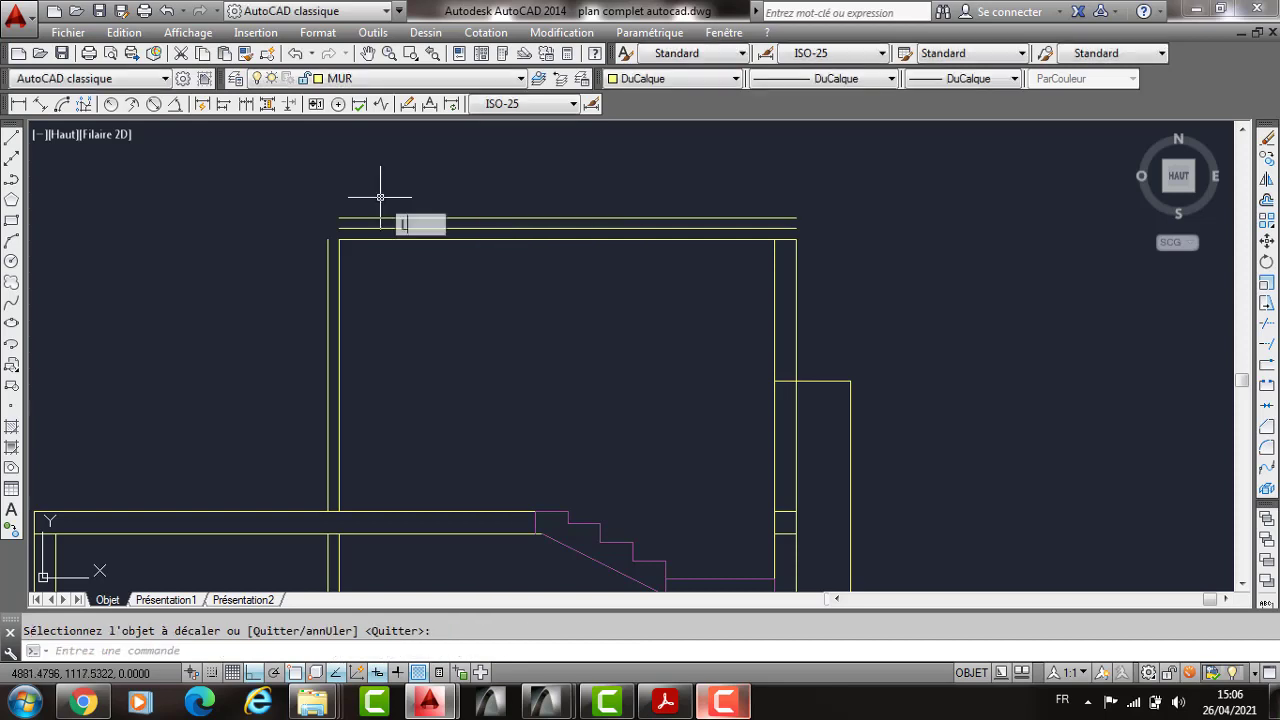
pyautogui.press('Return')
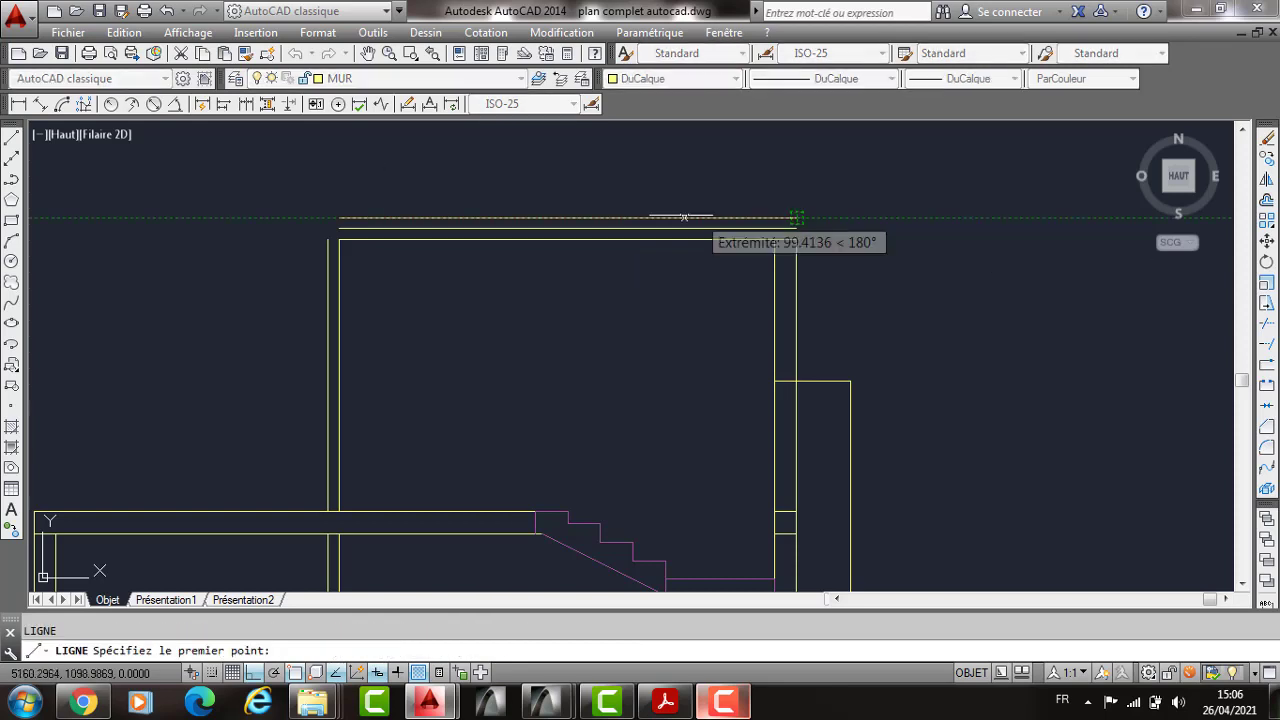
pyautogui.press('Escape')
# Step: Extend both faces of the exterior stair wall up to the topmost roof line
pyautogui.write('P')
pyautogui.press('Return')
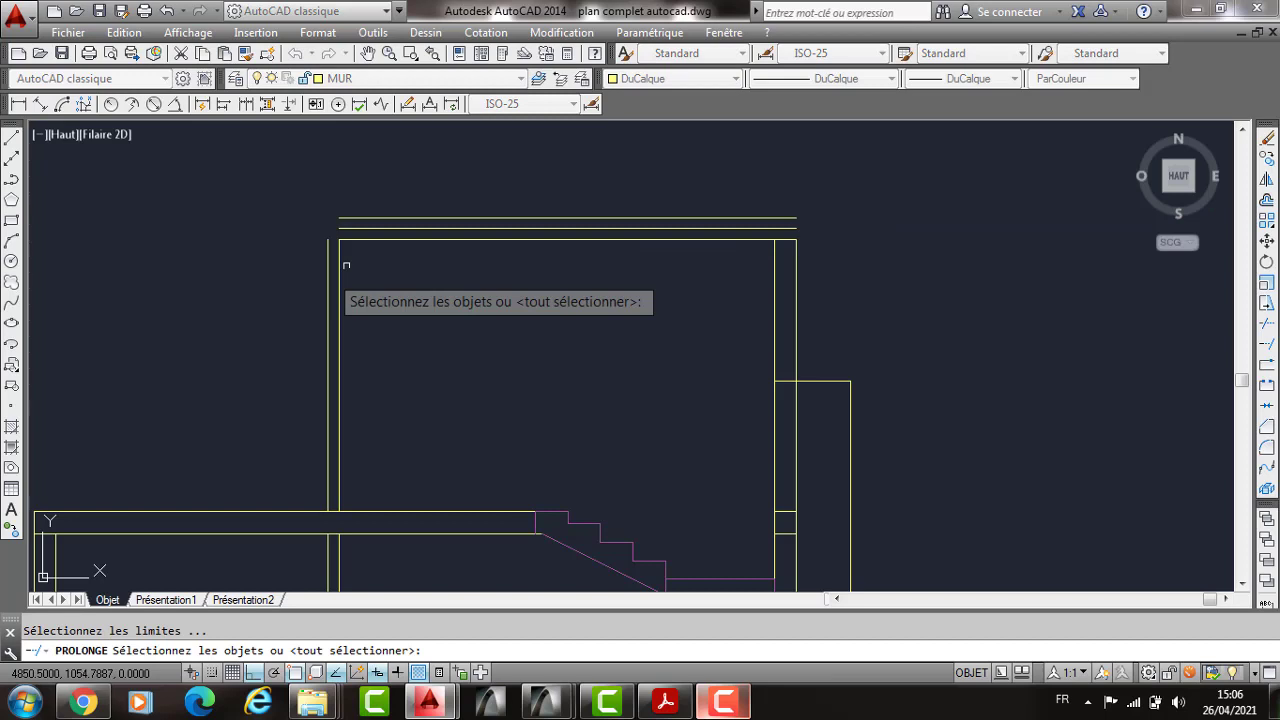
pyautogui.click(346, 265)
pyautogui.click(797, 252)
pyautogui.press('Return')
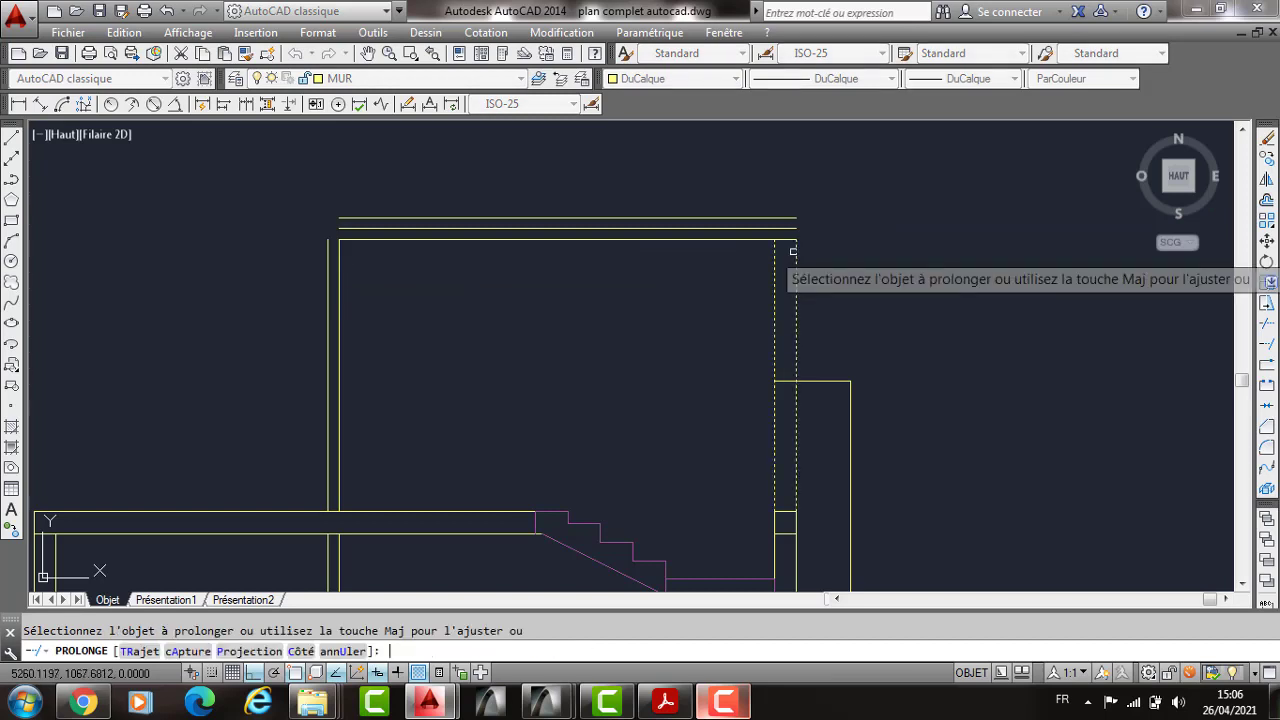
pyautogui.click(800, 255)
pyautogui.click(737, 256)
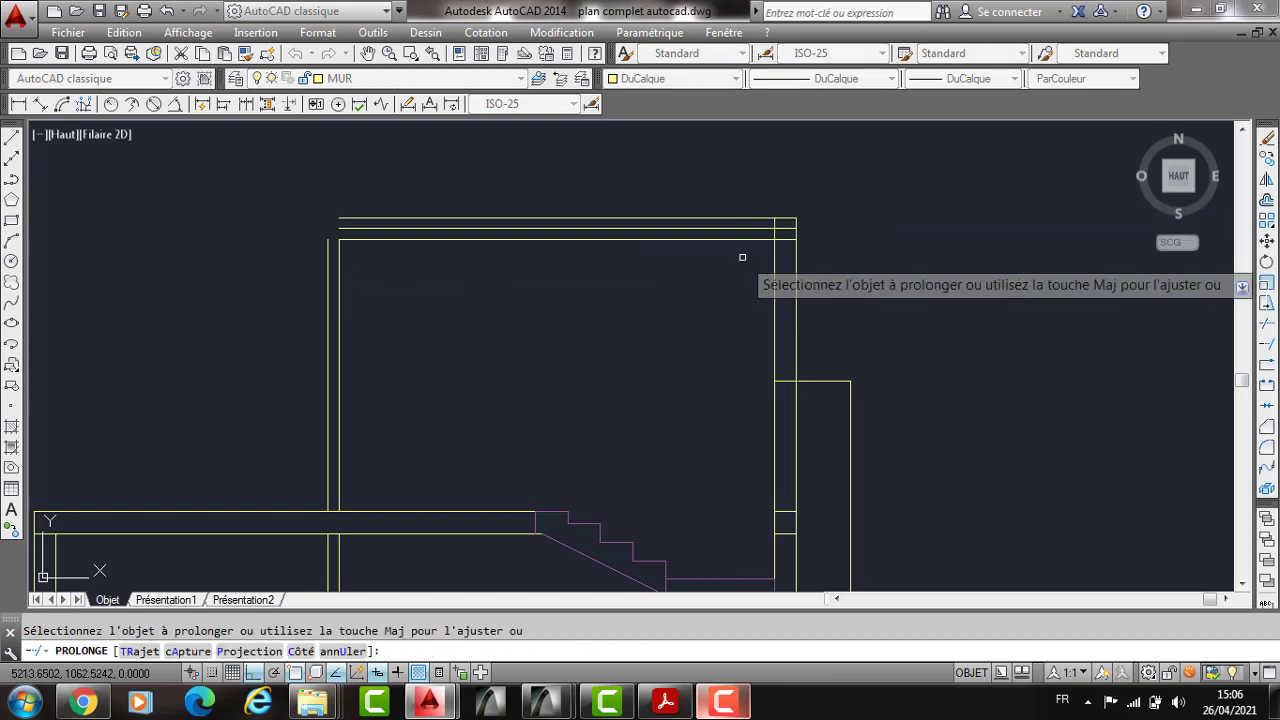
pyautogui.press('Return')
# Step: Trim the end of the middle roof line between the exterior wall's two faces
pyautogui.write('aj')
pyautogui.press('Return')
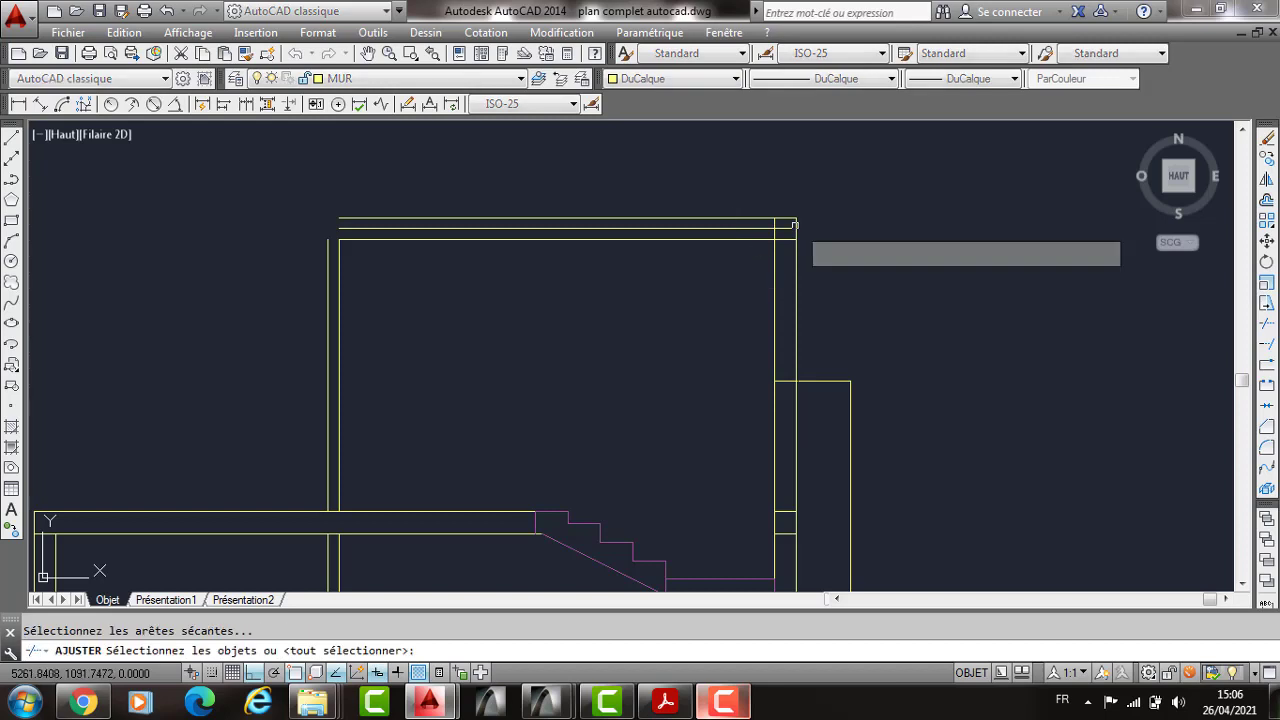
pyautogui.press('Return')
pyautogui.scroll(2, 783, 227)
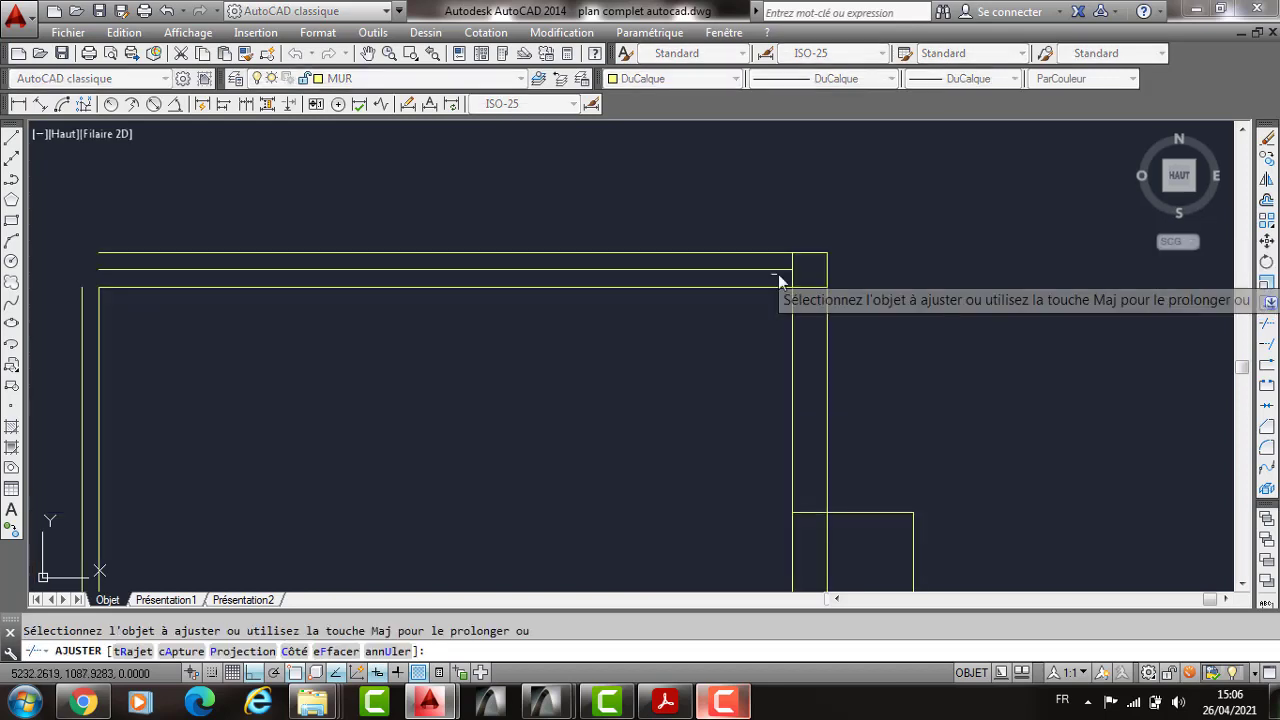
pyautogui.press('Return')
pyautogui.scroll(1, 778, 272)
# Step: Extend the middle roof line back to the exterior wall's outer face
pyautogui.write('pr')
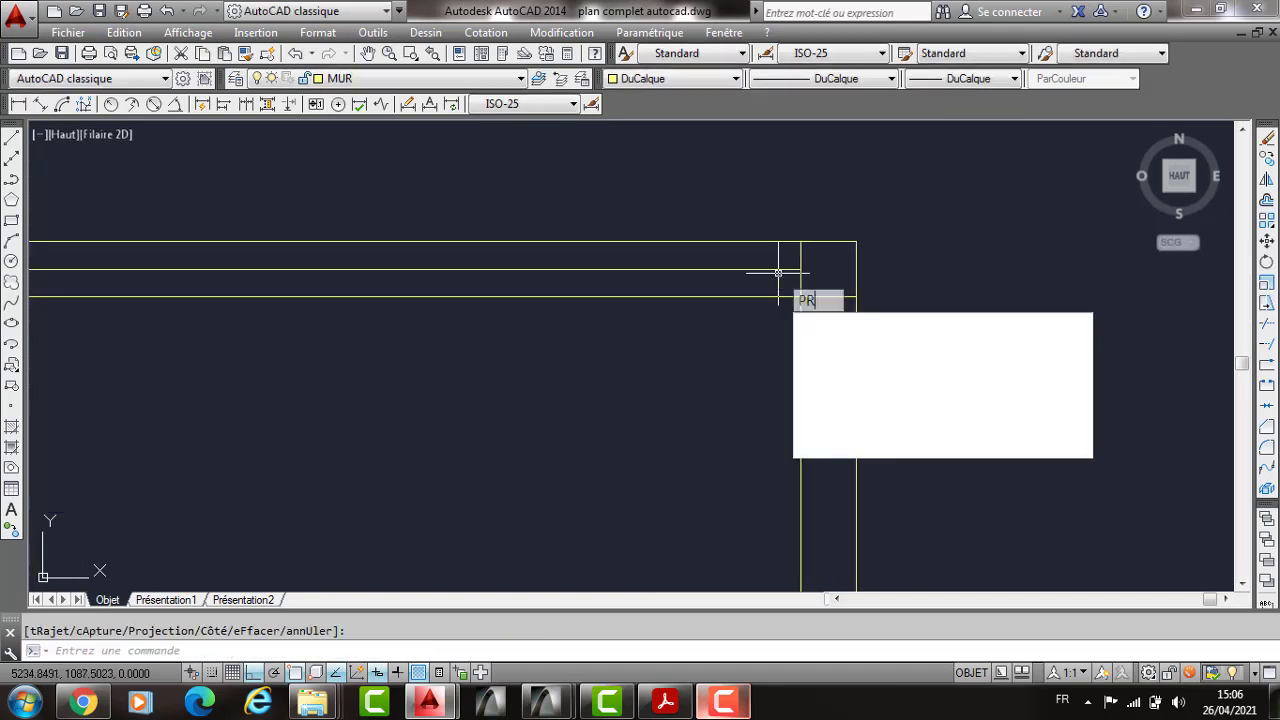
pyautogui.press('Return')
pyautogui.press('Return')
pyautogui.click(775, 268)
pyautogui.press('Return')
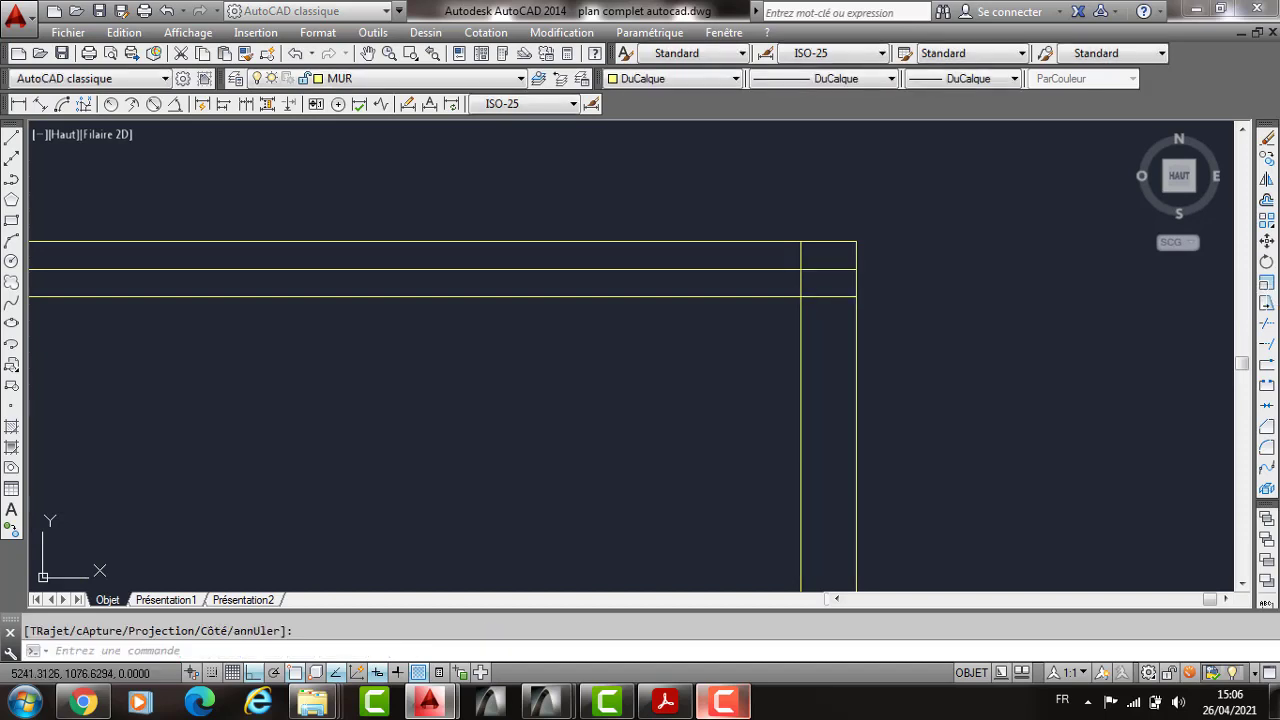
# Step: Trim the exterior wall's inner face line where it crosses the slab between the lower and middle roof lines
pyautogui.write('aj')
pyautogui.press('Return')
pyautogui.press('Return')
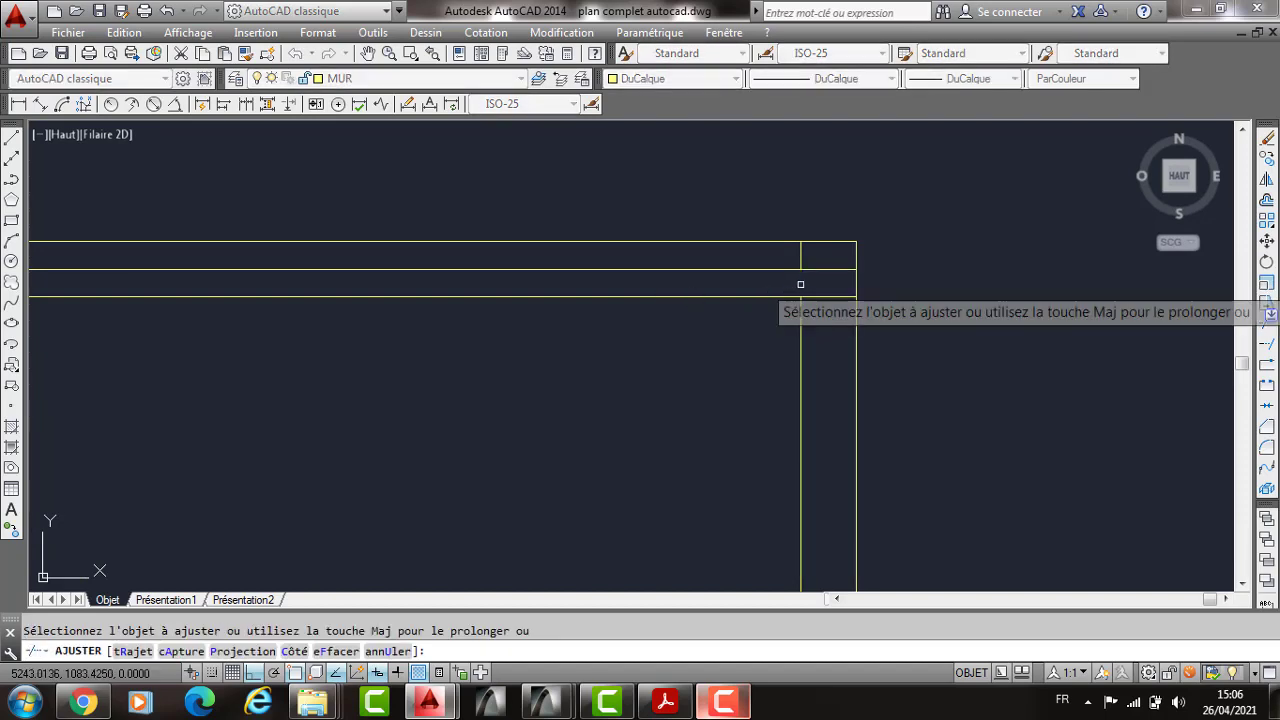
pyautogui.scroll(-4, 800, 284)
pyautogui.scroll(2, 437, 305)
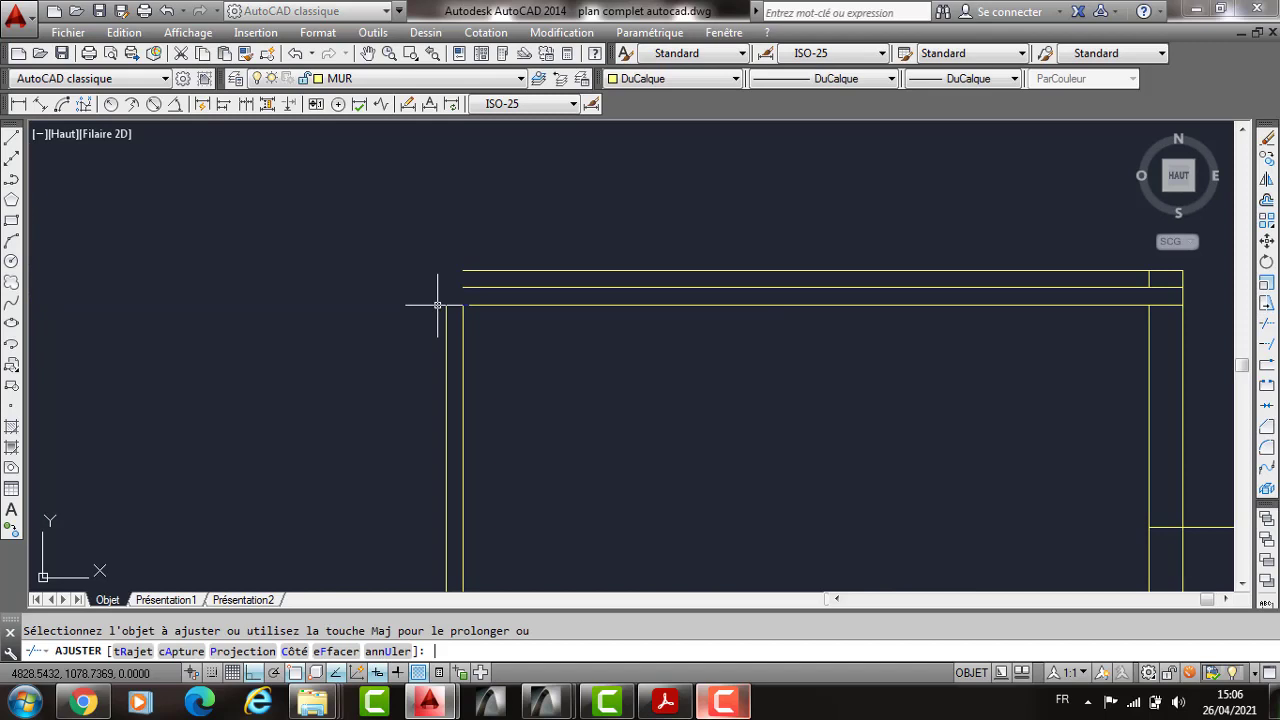
pyautogui.press('Return')
# Step: Join the interior-side wall's outer line and the topmost roof line into a square corner with Chamfer
pyautogui.write('ch')
pyautogui.press('Return')
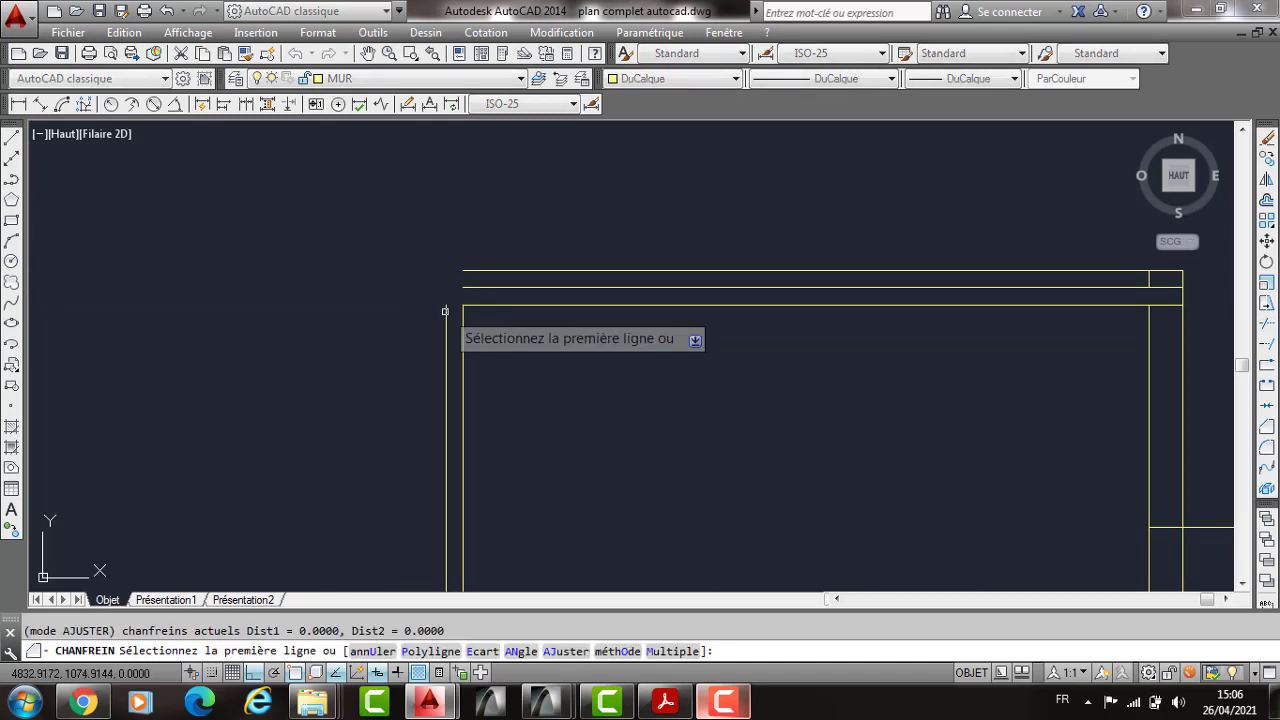
pyautogui.click(445, 311)
pyautogui.click(460, 273)
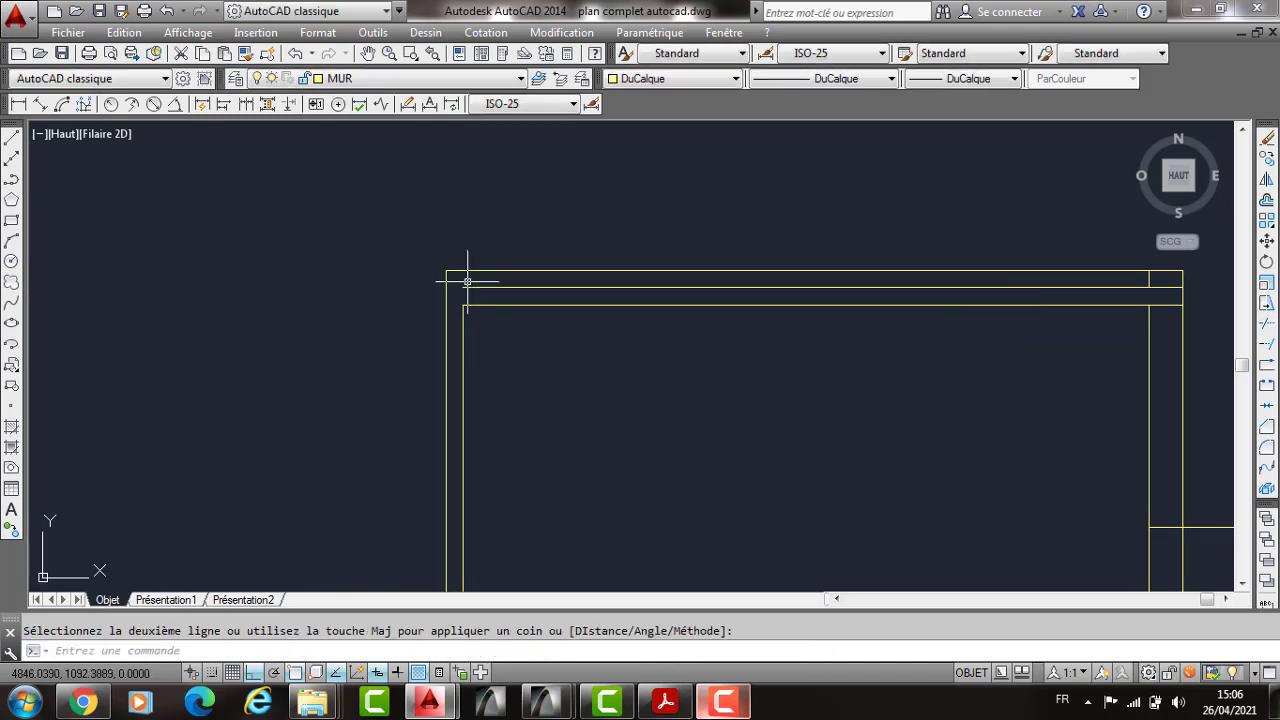
# Step: Extend the middle and lower roof lines to the outer line of the enclosure's thinner wall
pyautogui.write('pr')
pyautogui.press('Return')
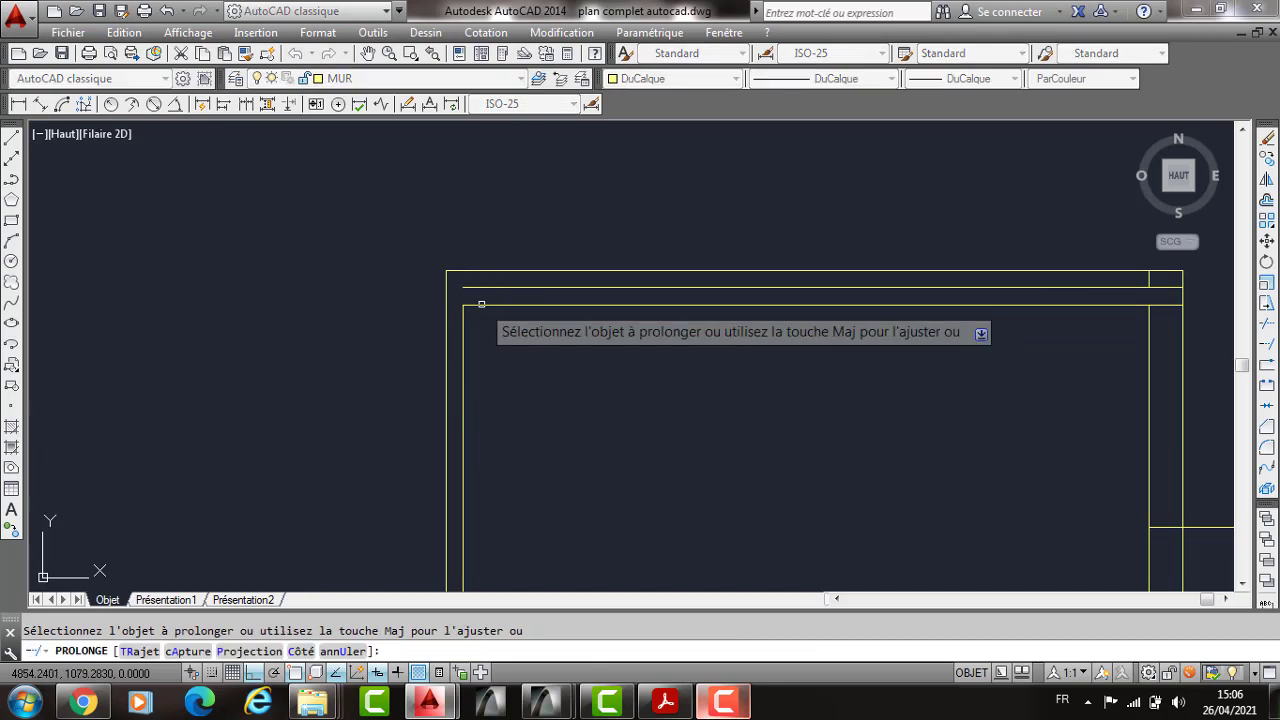
pyautogui.press('Return')
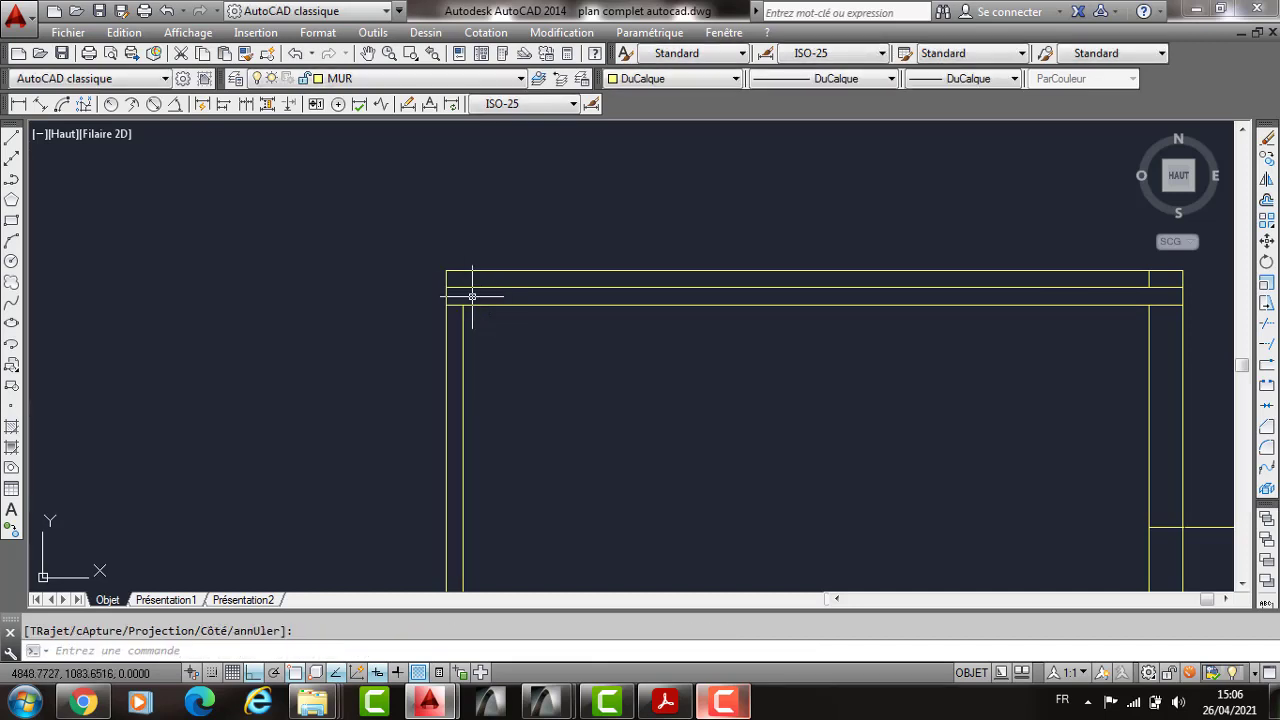
# Step: Draw the short vertical parapet line between the middle and topmost roof lines, aligned with the thinner wall's stair-side face
pyautogui.write('l')
pyautogui.press('Return')
pyautogui.click(463, 294)
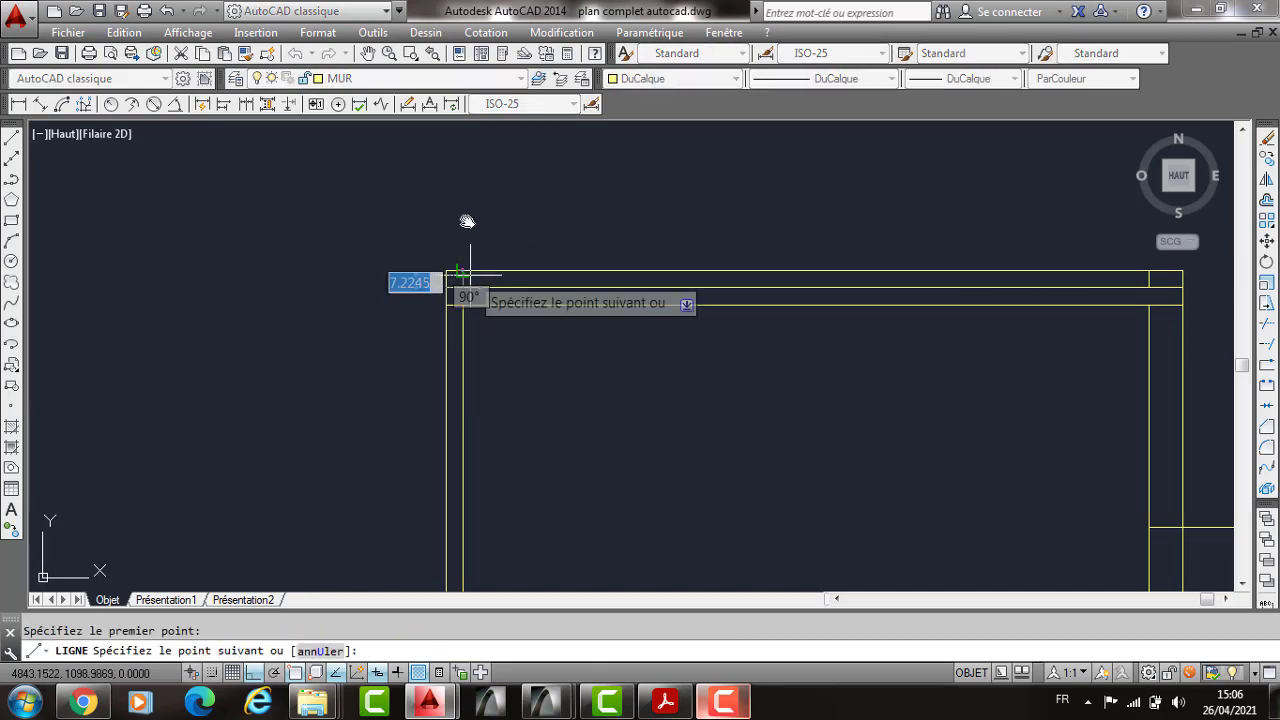
pyautogui.press('Return')
pyautogui.scroll(-2, 466, 214)
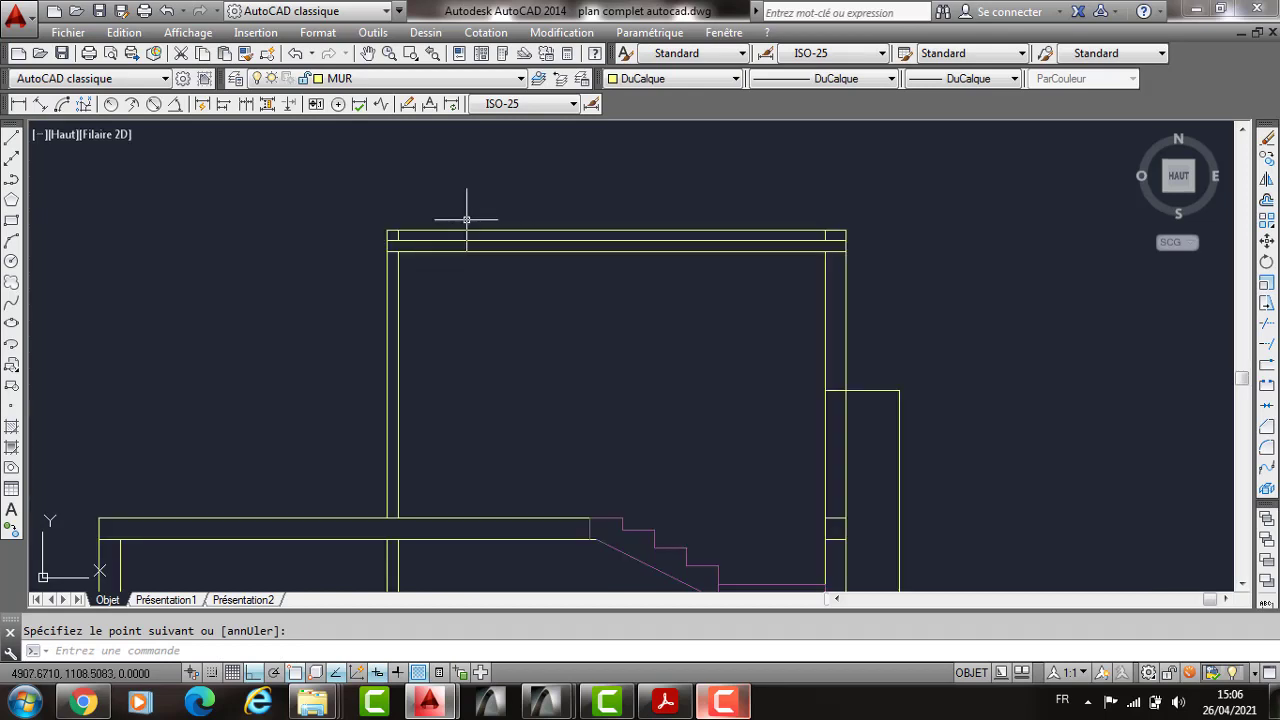
# Step: Copy the top-floor door outside the stairwell from its lower corner to the roof slab's top at the enclosure wall's stair-side face
pyautogui.scroll(-2, 597, 272)
pyautogui.moveTo(535, 498); pyautogui.dragTo(542, 302, button='middle')
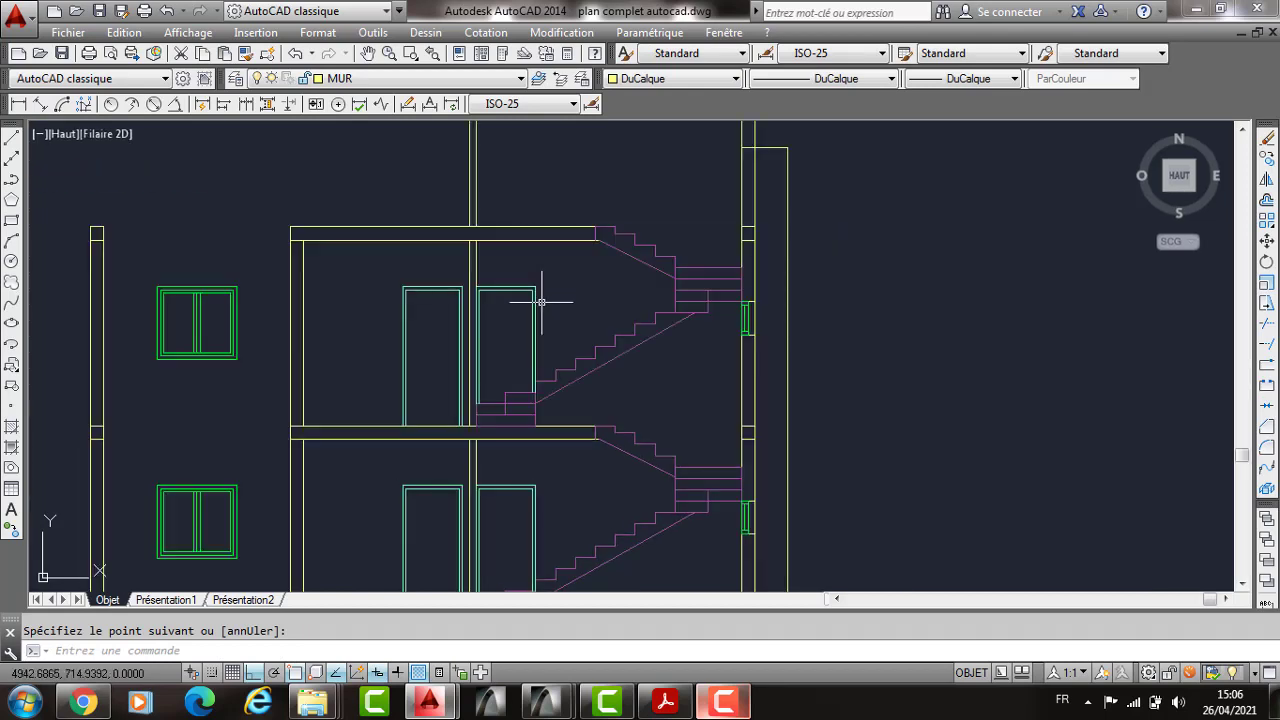
pyautogui.click(425, 303)
pyautogui.click(380, 333)
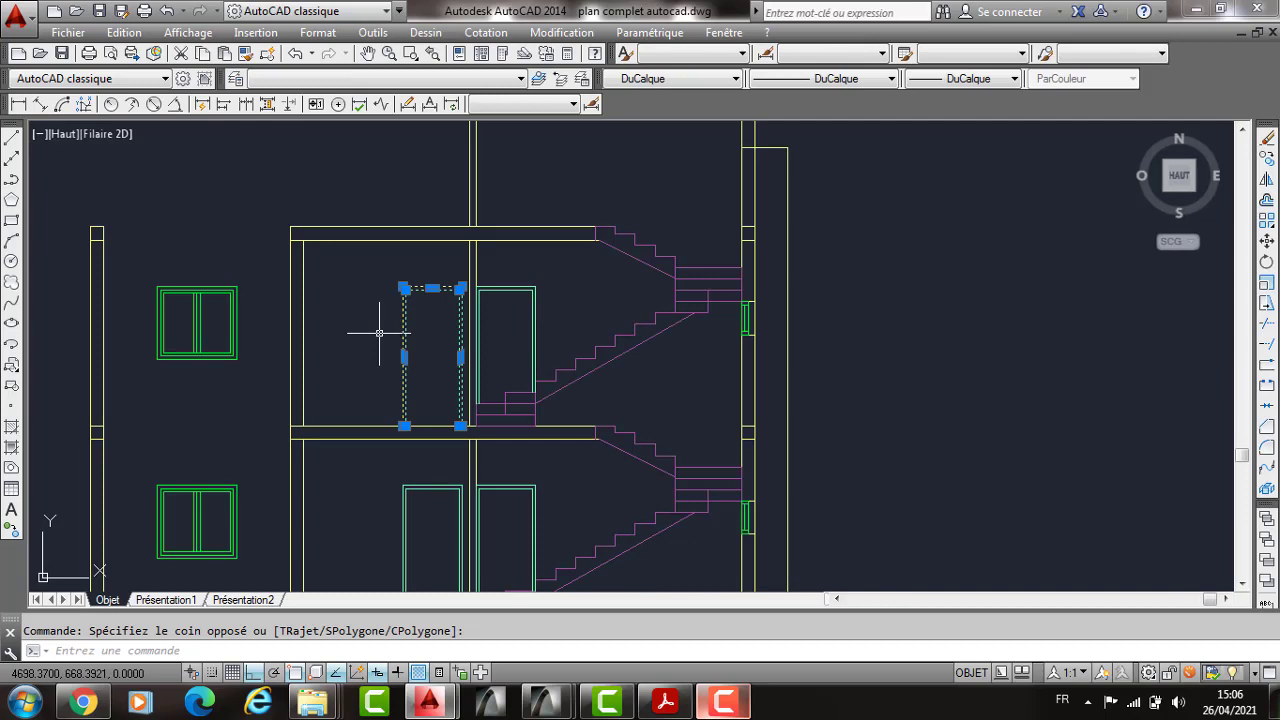
pyautogui.write('CP')
pyautogui.press('Return')
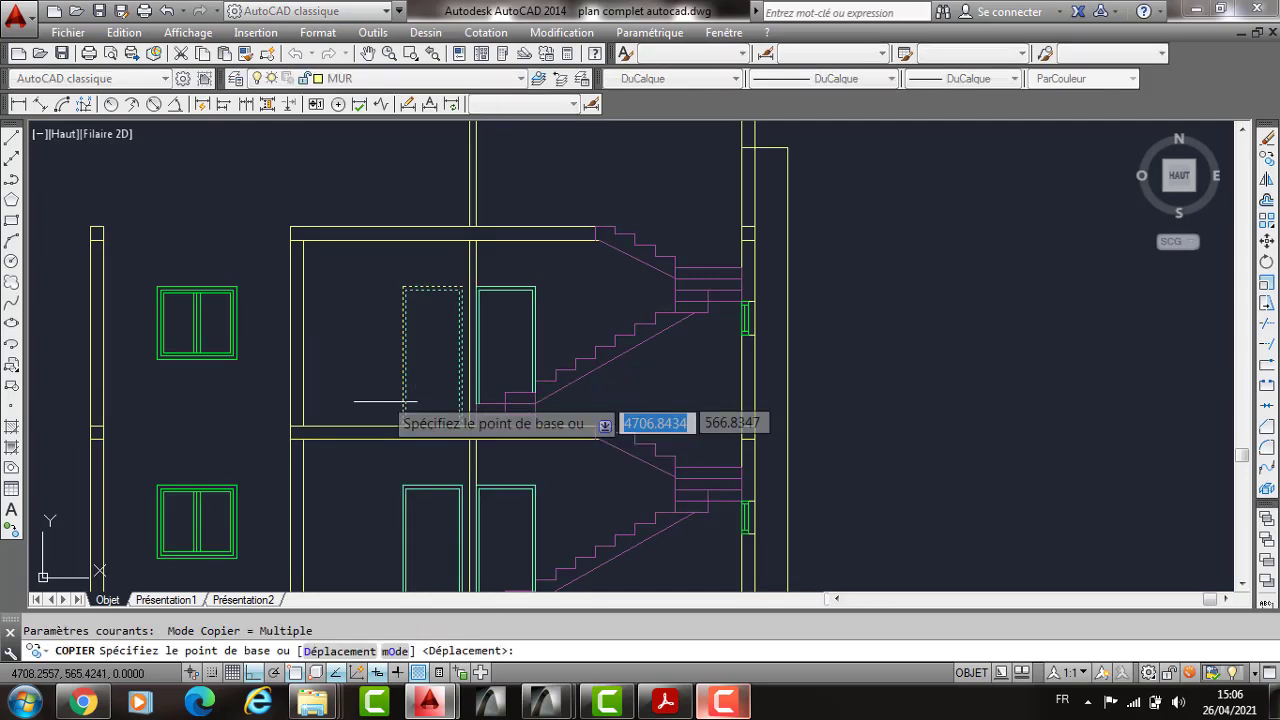
pyautogui.click(402, 426)
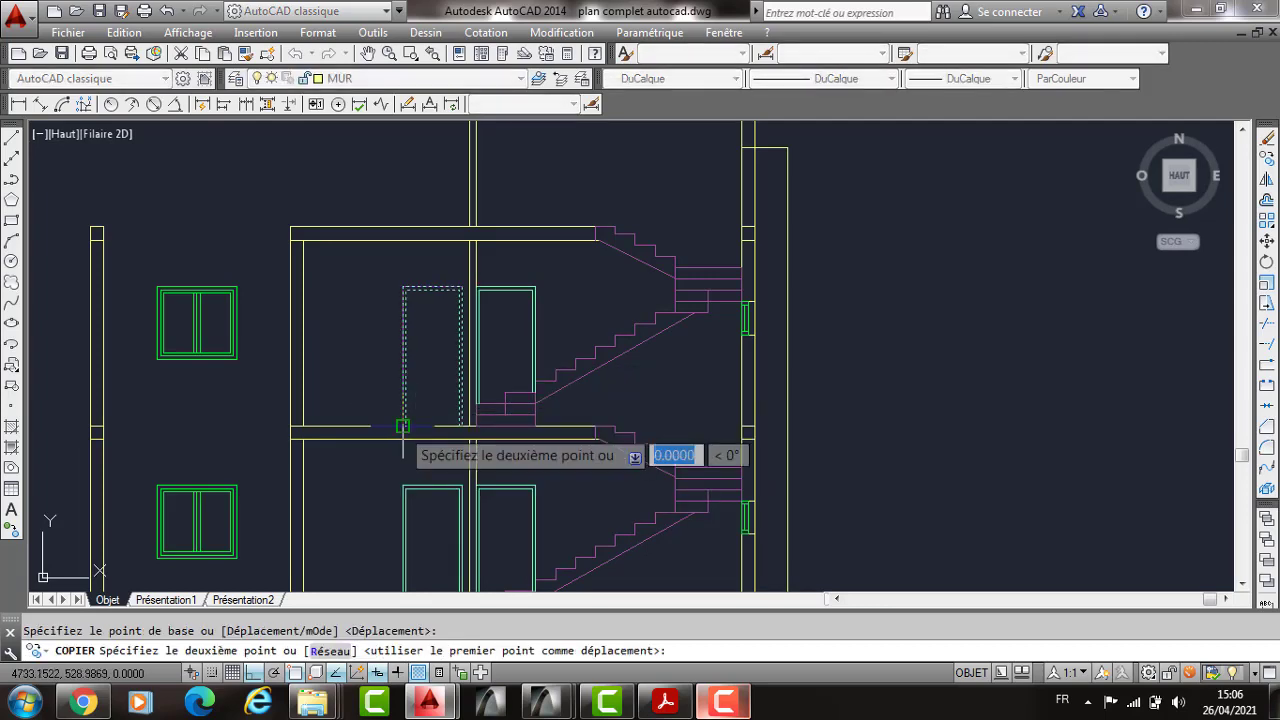
pyautogui.click(476, 226)
pyautogui.press('Return')
pyautogui.scroll(-2, 536, 219)
pyautogui.moveTo(543, 217); pyautogui.dragTo(562, 266, button='middle')
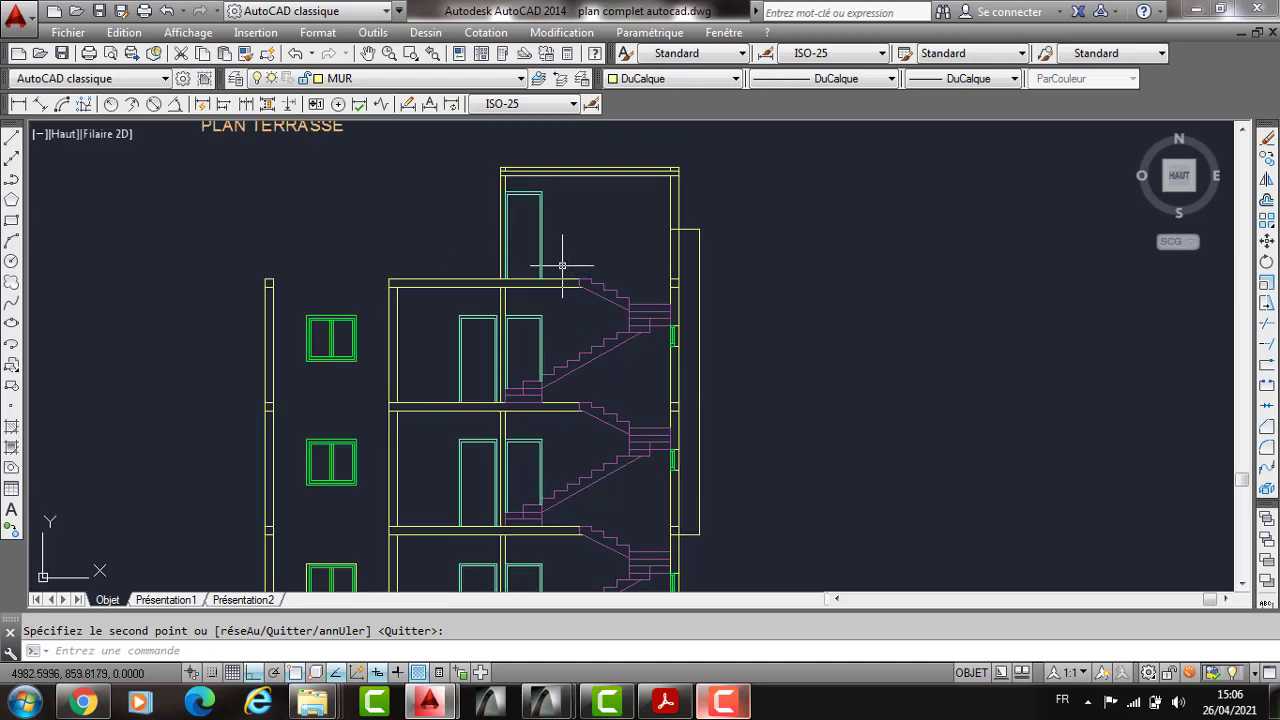
# Step: Draw the guard wall at the roof slab's edge beside the top stair flight, 120 high and 10 wide, down to the slab's top
pyautogui.scroll(2, 580, 268)
pyautogui.press('l')
pyautogui.press('Return')
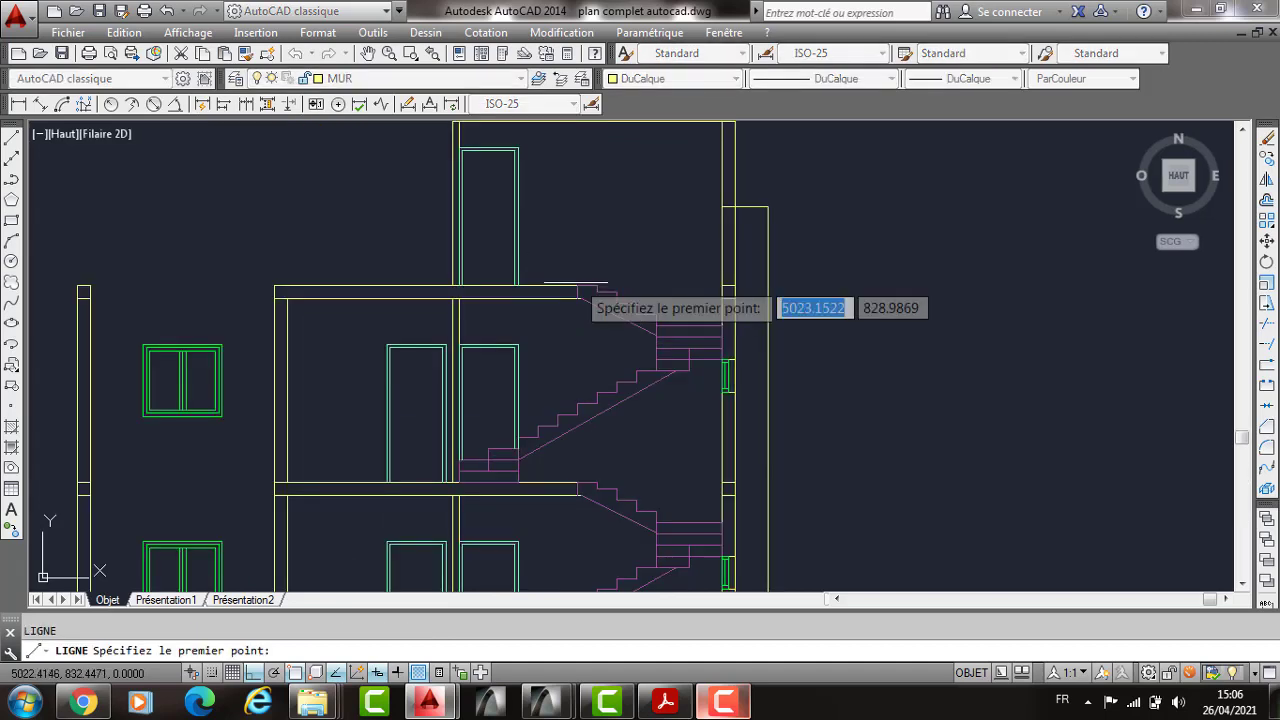
pyautogui.click(580, 285)
pyautogui.write('12')
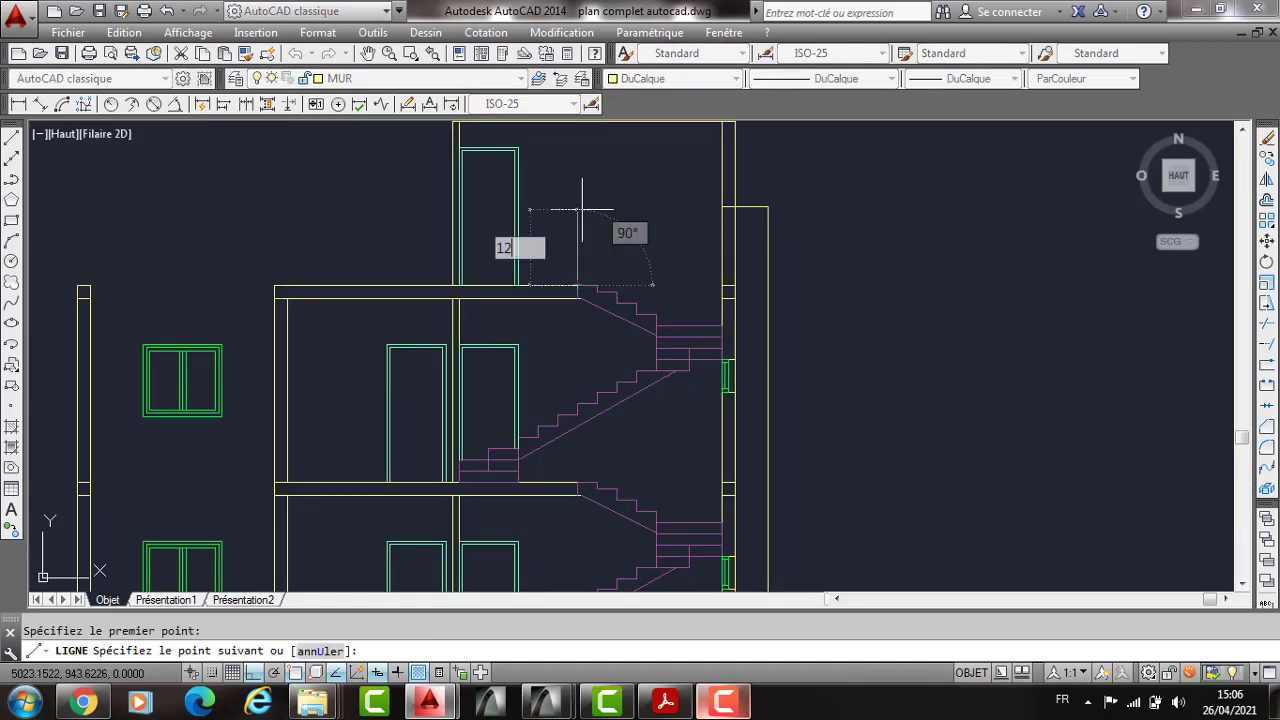
pyautogui.write('0')
pyautogui.press('Return')
pyautogui.write('1')
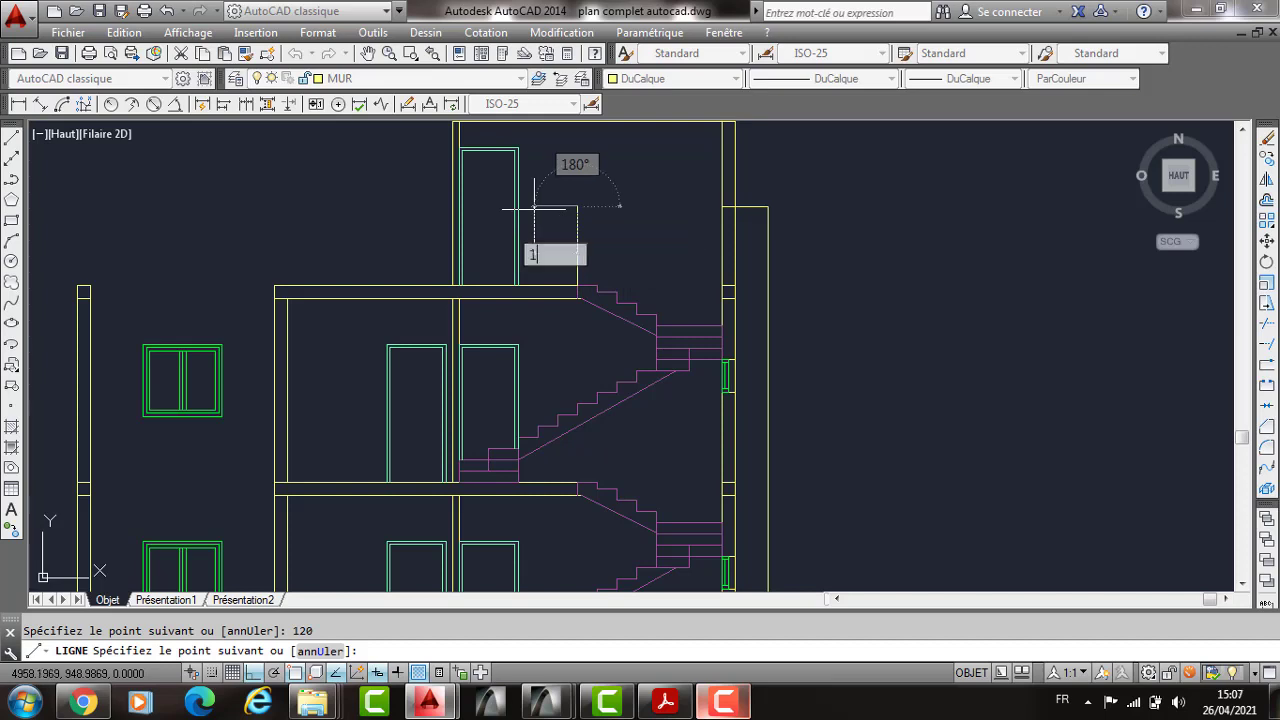
pyautogui.write('0')
pyautogui.press('Return')
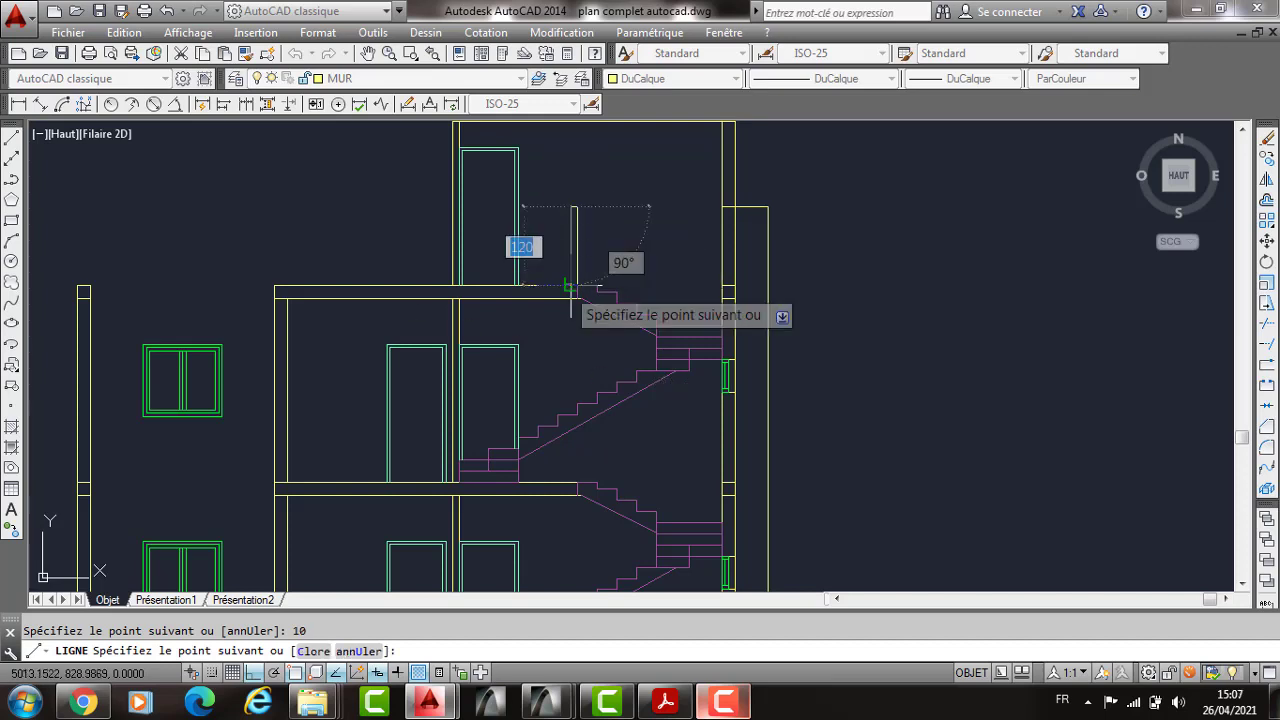
pyautogui.click(571, 285)
pyautogui.press('Return')
# Step: Draw the terrace parapet outline 120 up from the far wall's outer top corner and across to the stair enclosure wall
pyautogui.moveTo(365, 288); pyautogui.dragTo(676, 380, button='middle')
pyautogui.press('Return')
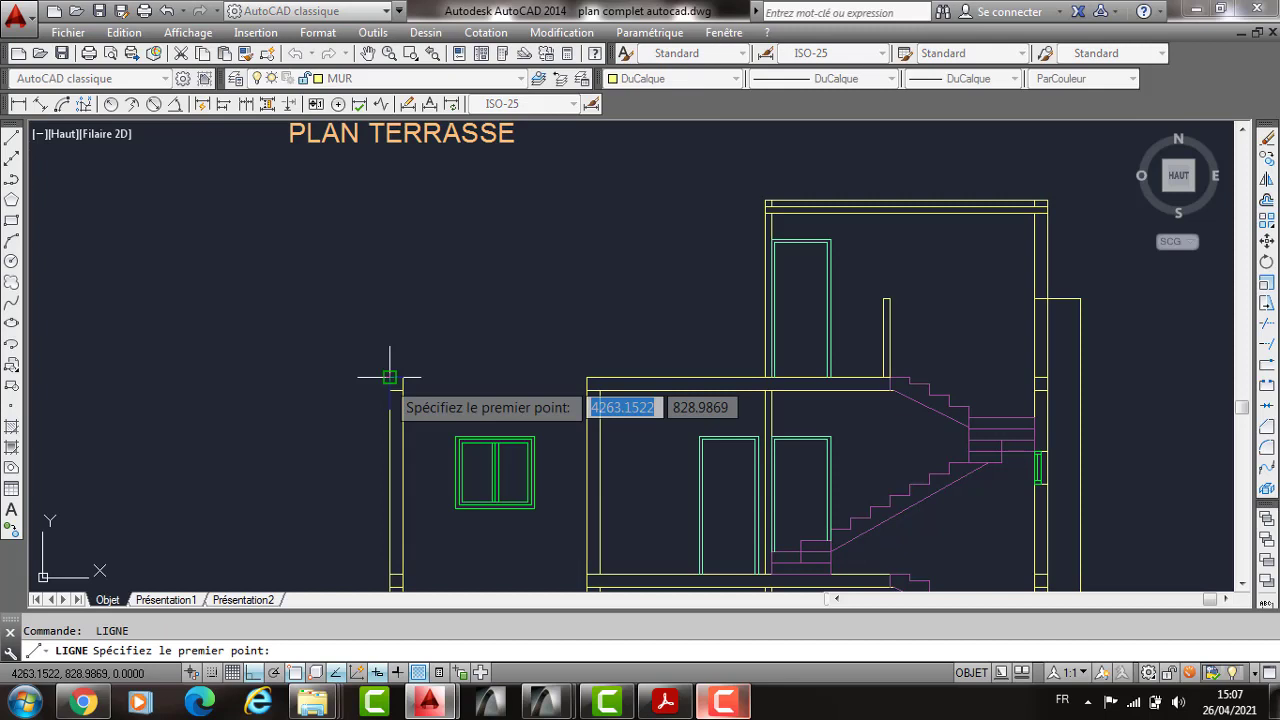
pyautogui.click(389, 377)
pyautogui.write('1')
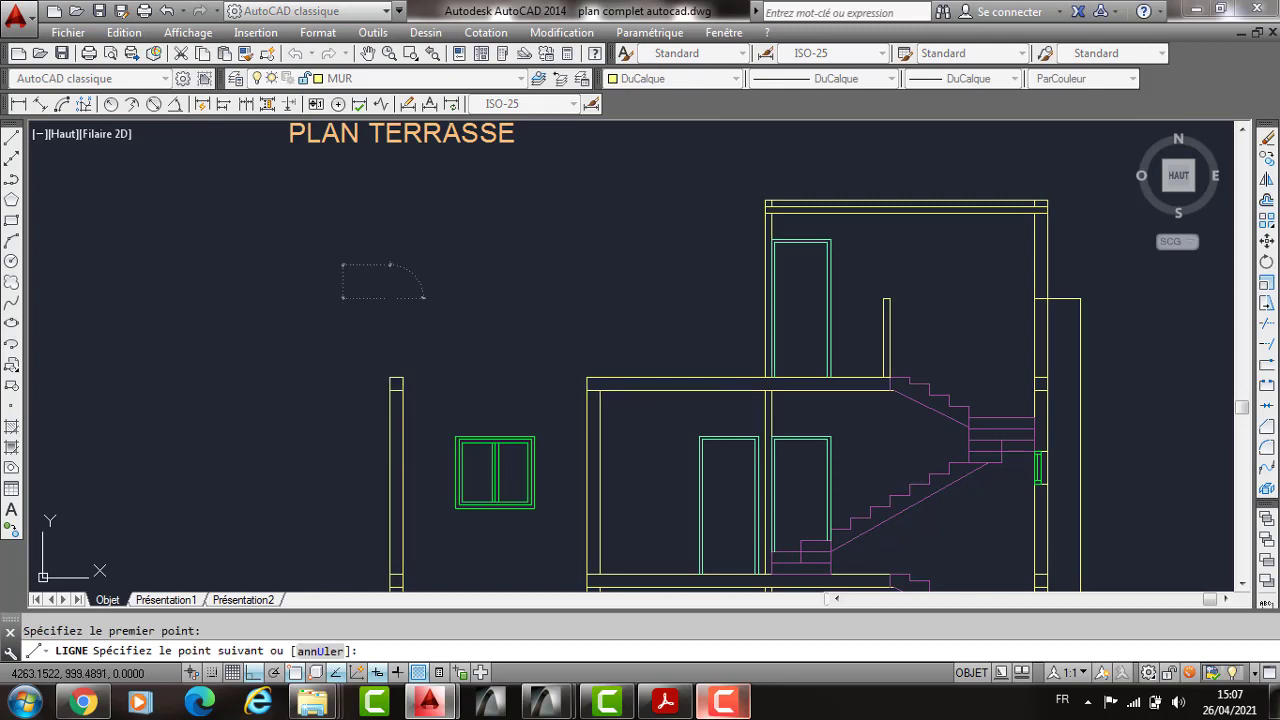
pyautogui.write('20')
pyautogui.press('Return')
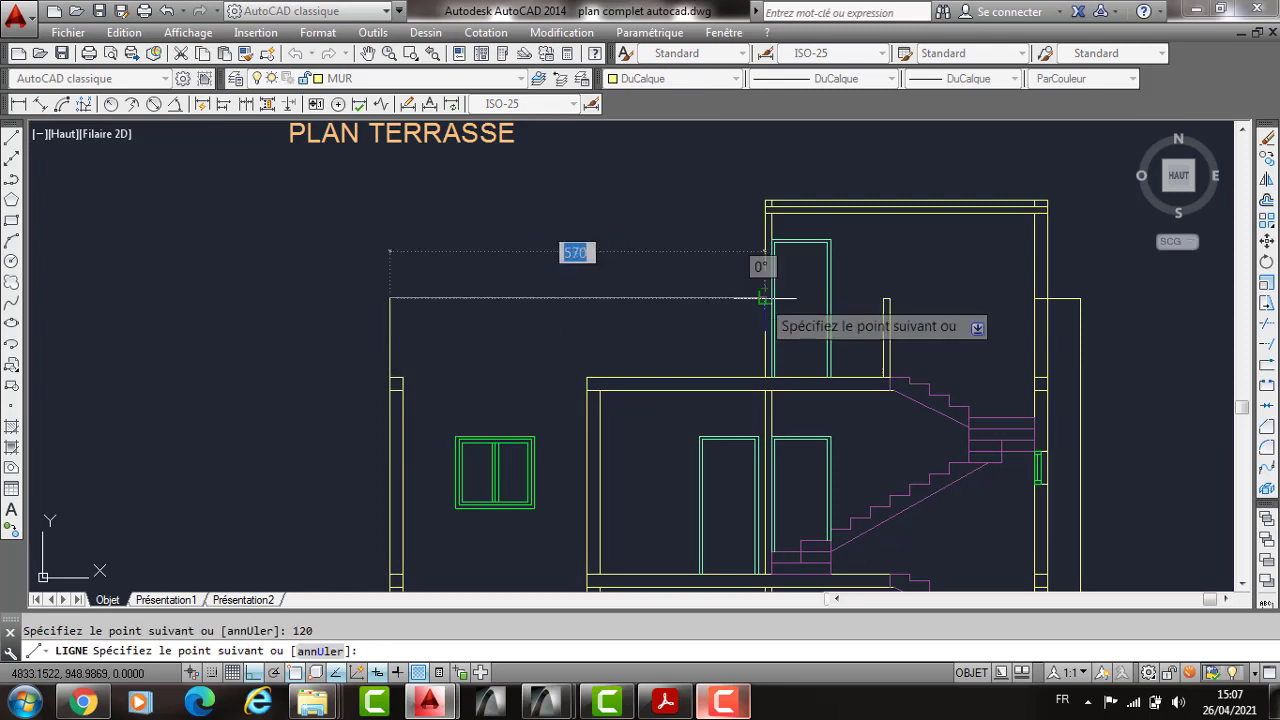
pyautogui.click(763, 298)
pyautogui.press('Return')
# Step: Draw a vertical line from the roof slab's outer corner up to the horizontal parapet line
pyautogui.press('Return')
pyautogui.moveTo(580, 374); pyautogui.dragTo(646, 258, button='middle')
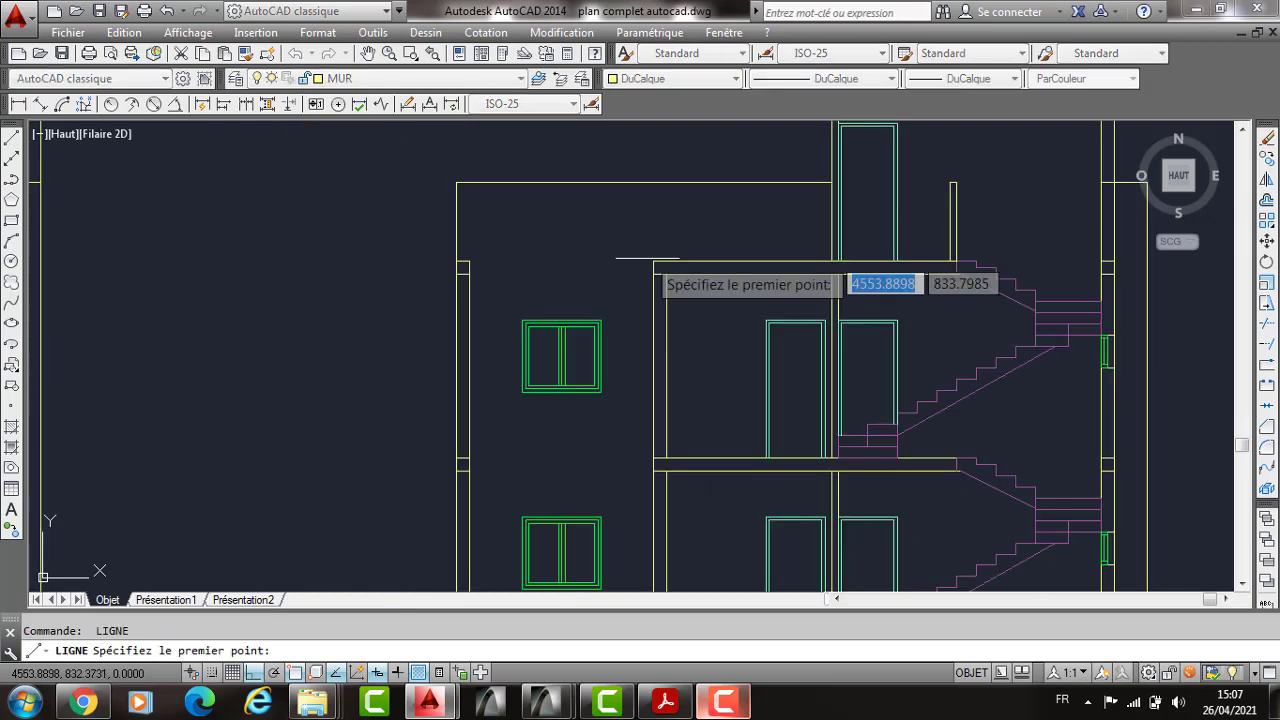
pyautogui.click(651, 261)
pyautogui.click(653, 182)
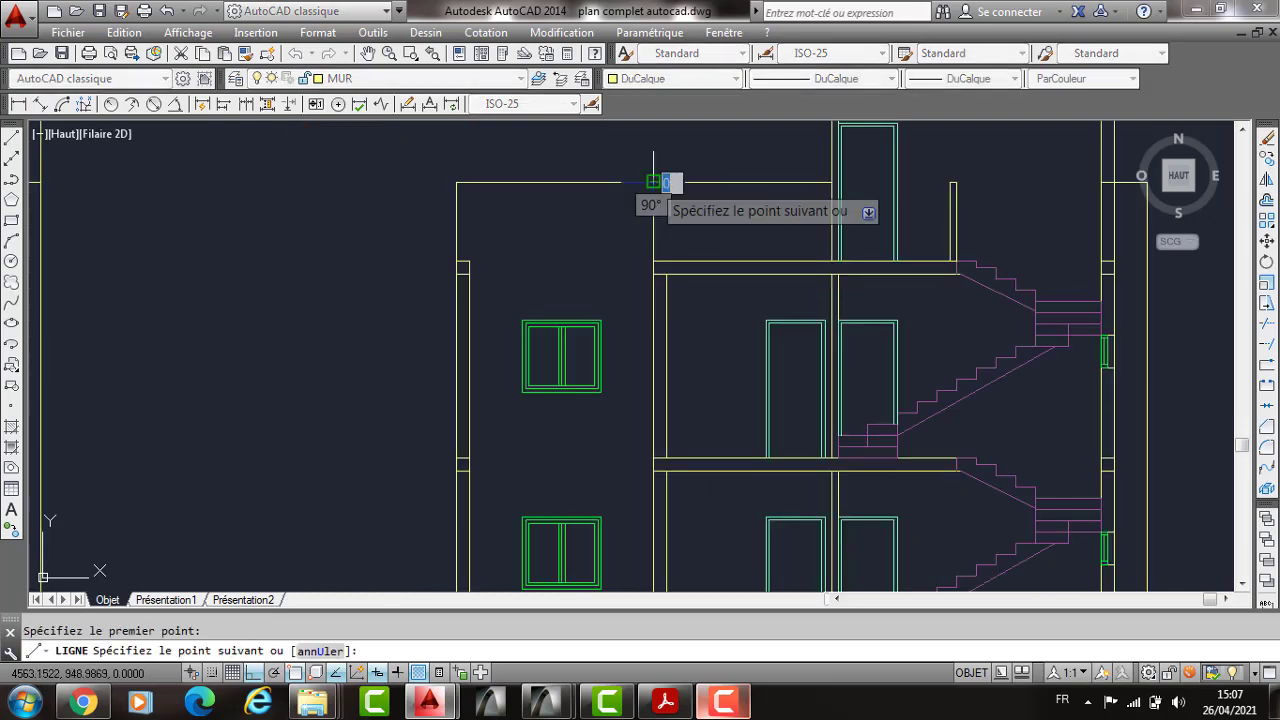
pyautogui.press('Return')
pyautogui.press('Return')
pyautogui.press('Escape')
# Step: Offset the new vertical parapet line by 20 towards the stair enclosure
pyautogui.write('D')
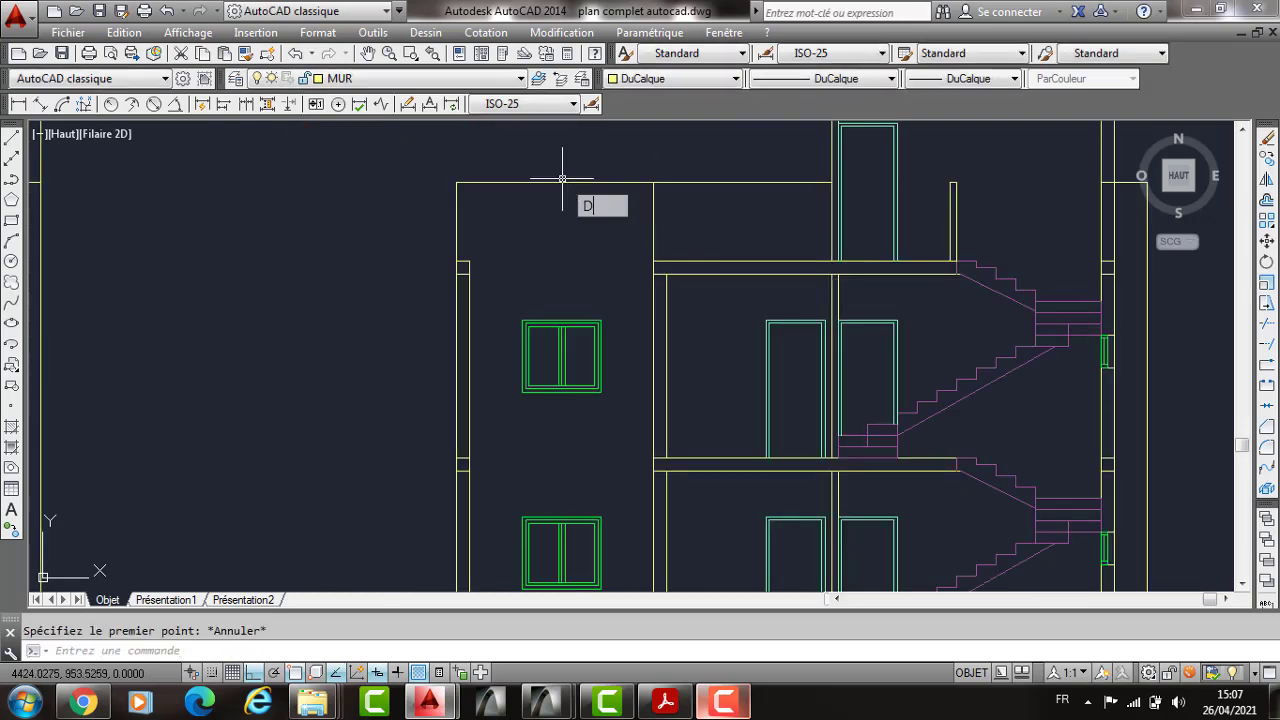
pyautogui.write('EC')
pyautogui.press('Return')
pyautogui.write('20')
pyautogui.press('Return')
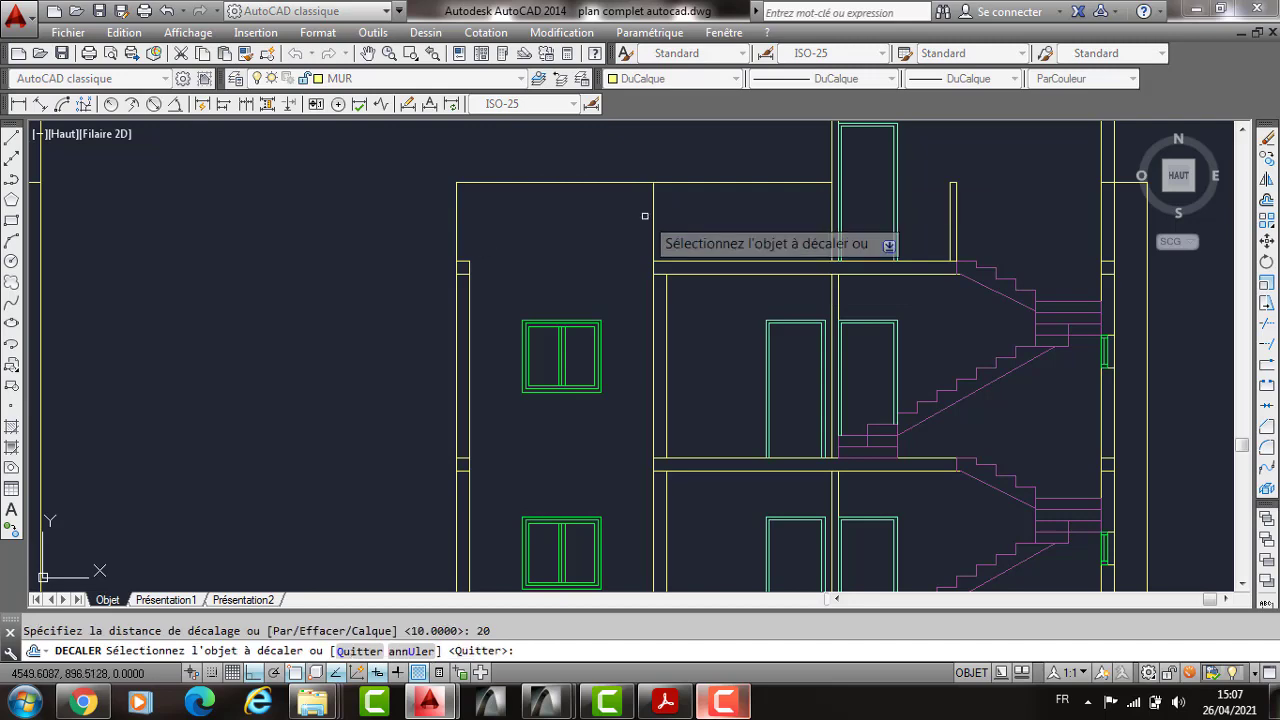
pyautogui.click(653, 213)
pyautogui.click(680, 209)
pyautogui.press('Return')
# Step: Erase the inner-face line and slab-end lines of the far wall on the two upper floors
pyautogui.moveTo(521, 228)
pyautogui.mouseDown(button='middle')
pyautogui.moveTo(551, 175)
pyautogui.moveTo(547, 103)
pyautogui.mouseUp(button='middle')
pyautogui.click(519, 243)
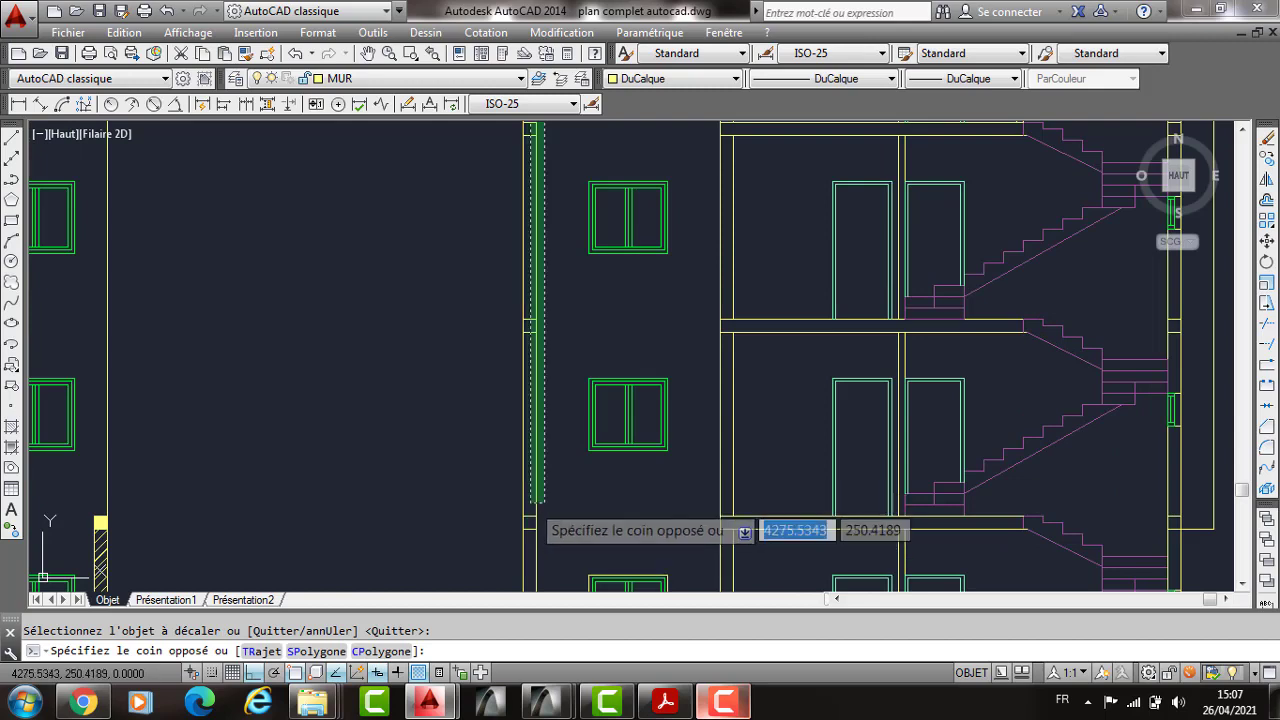
pyautogui.click(540, 505)
pyautogui.press('Delete')
# Step: Start a JIS_LC_20 hatch at scale 1 and pick the enclosure walls, the guard wall and the parapet wall above the roof slab
pyautogui.scroll(-4, 543, 413)
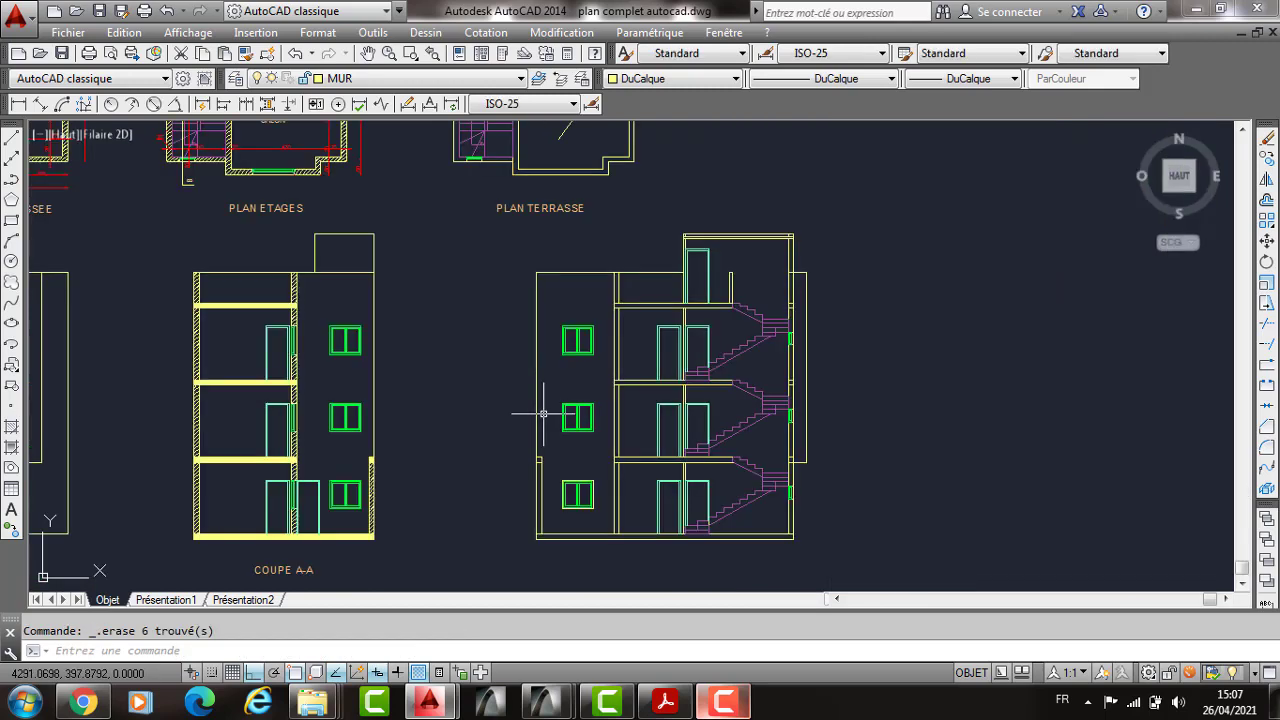
pyautogui.moveTo(602, 386); pyautogui.dragTo(577, 329, button='middle')
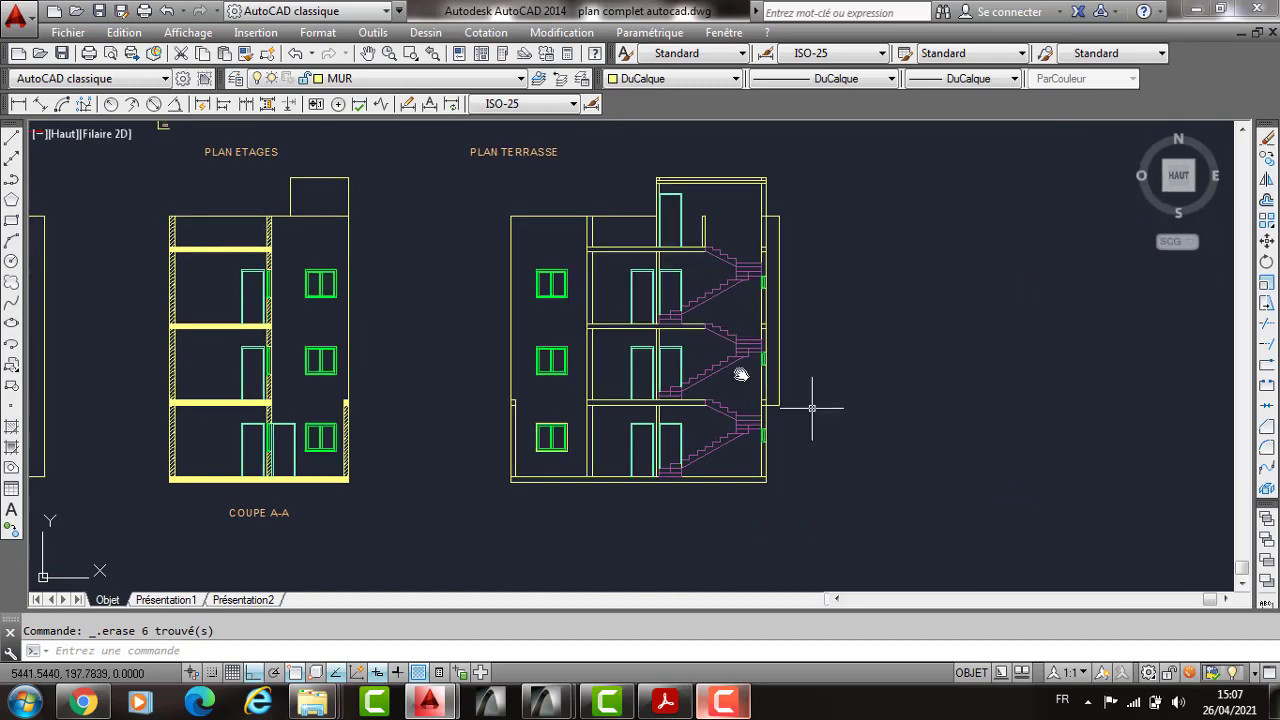
pyautogui.scroll(2, 815, 408)
pyautogui.moveTo(770, 365); pyautogui.dragTo(767, 415, button='middle')
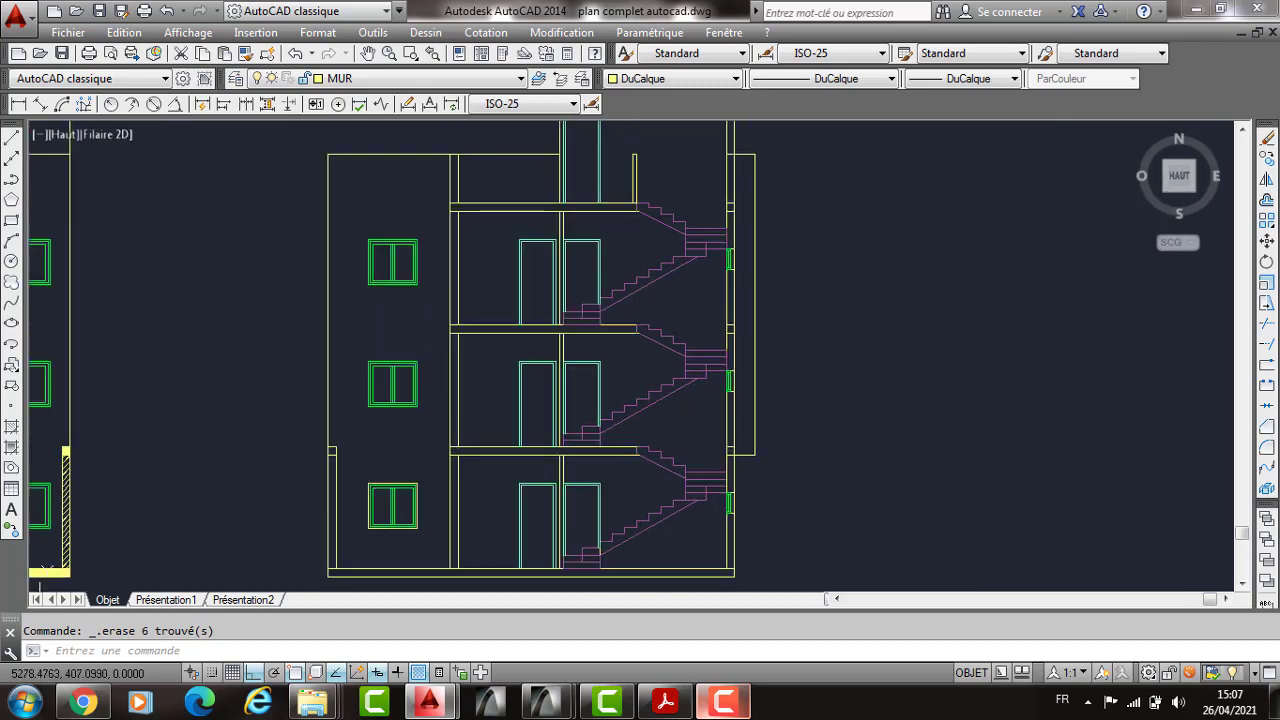
pyautogui.scroll(-2, 717, 380)
pyautogui.scroll(2, 717, 380)
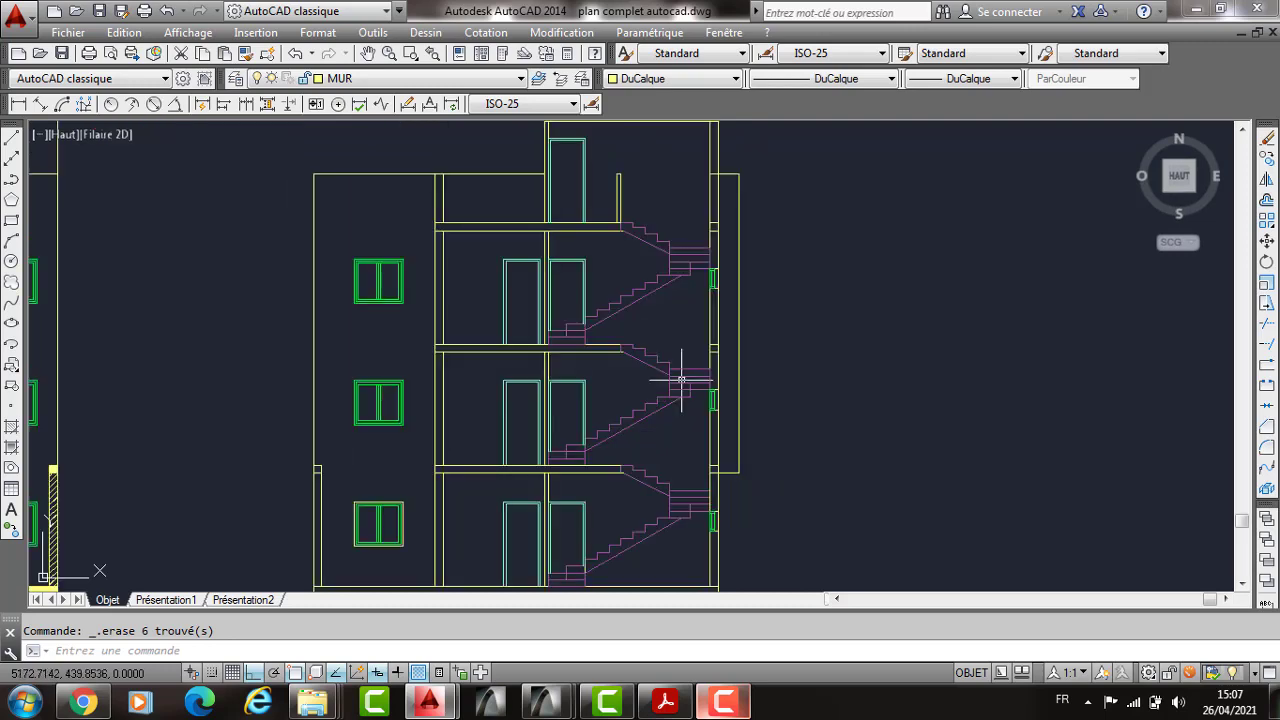
pyautogui.write('H')
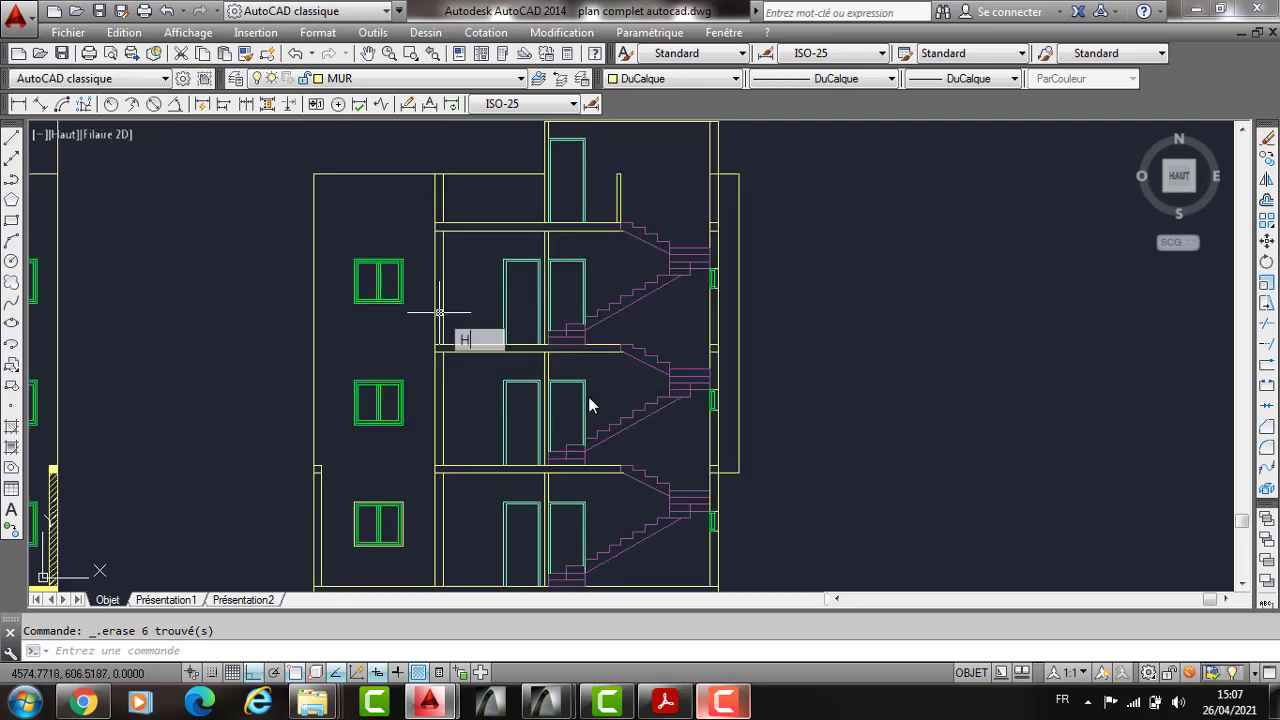
pyautogui.press('Return')
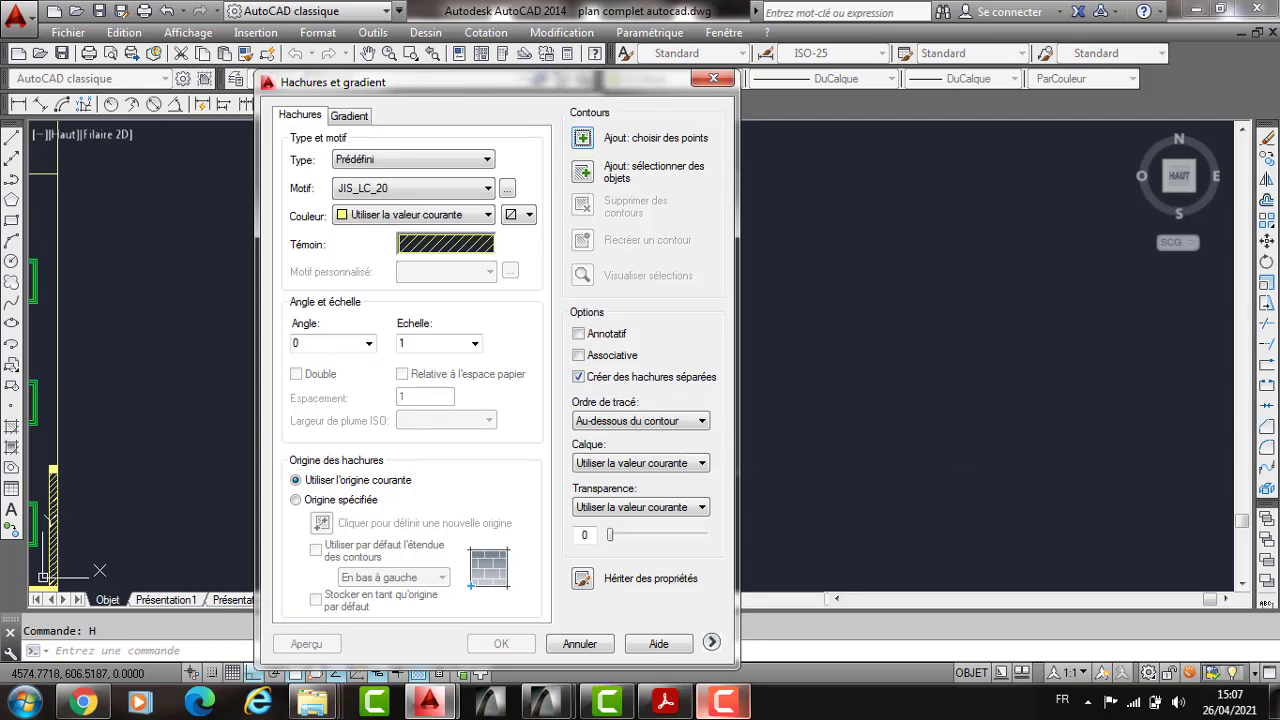
pyautogui.click(585, 138)
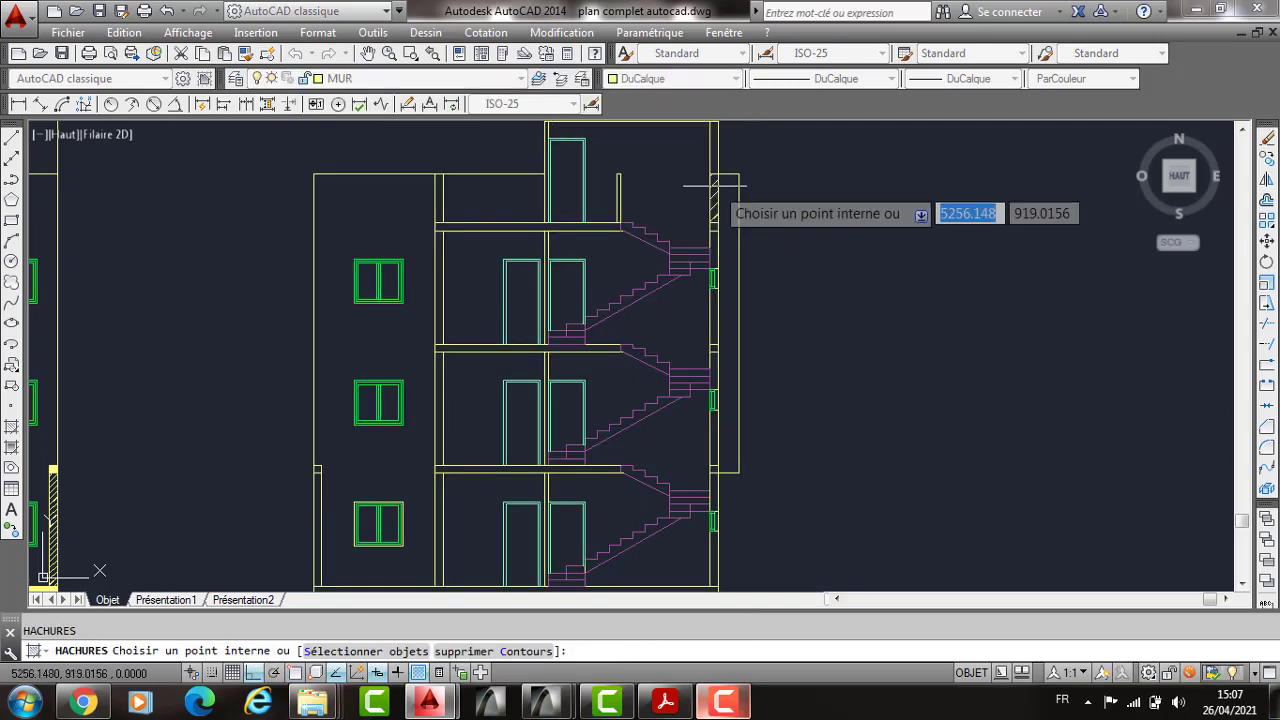
pyautogui.click(714, 185)
pyautogui.moveTo(714, 185); pyautogui.dragTo(730, 235, button='middle')
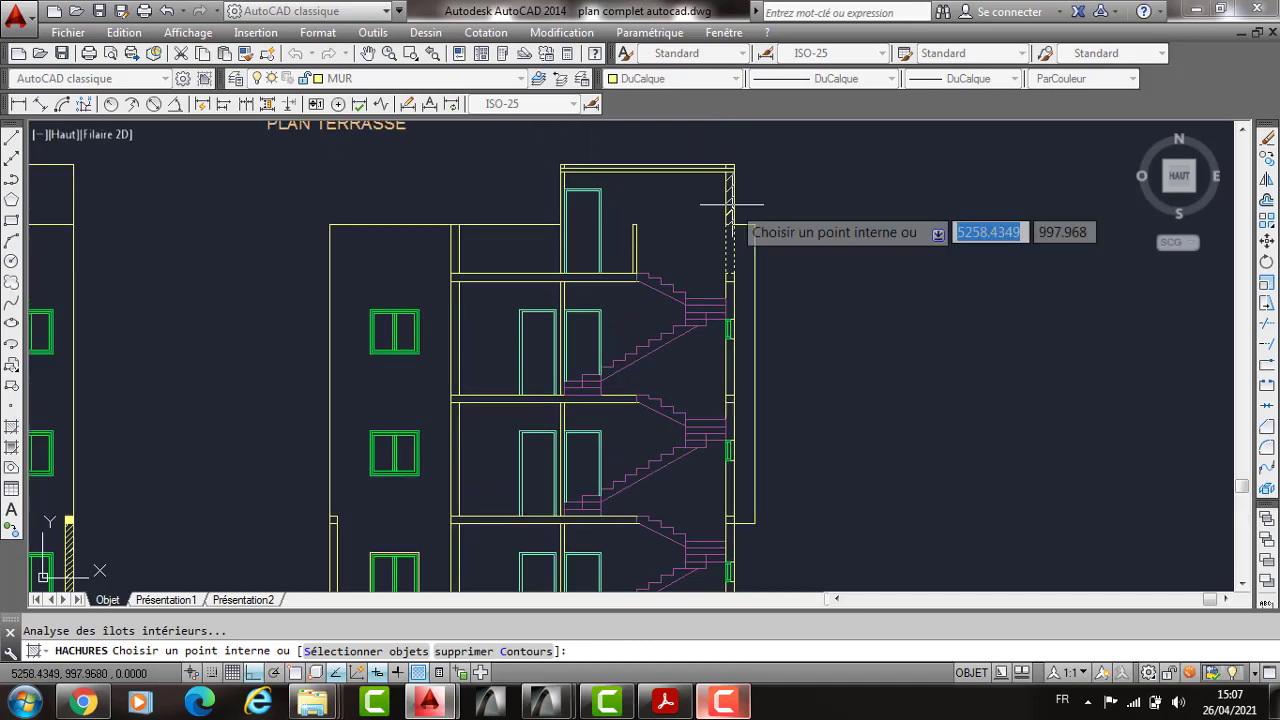
pyautogui.scroll(4, 578, 213)
pyautogui.press('Return')
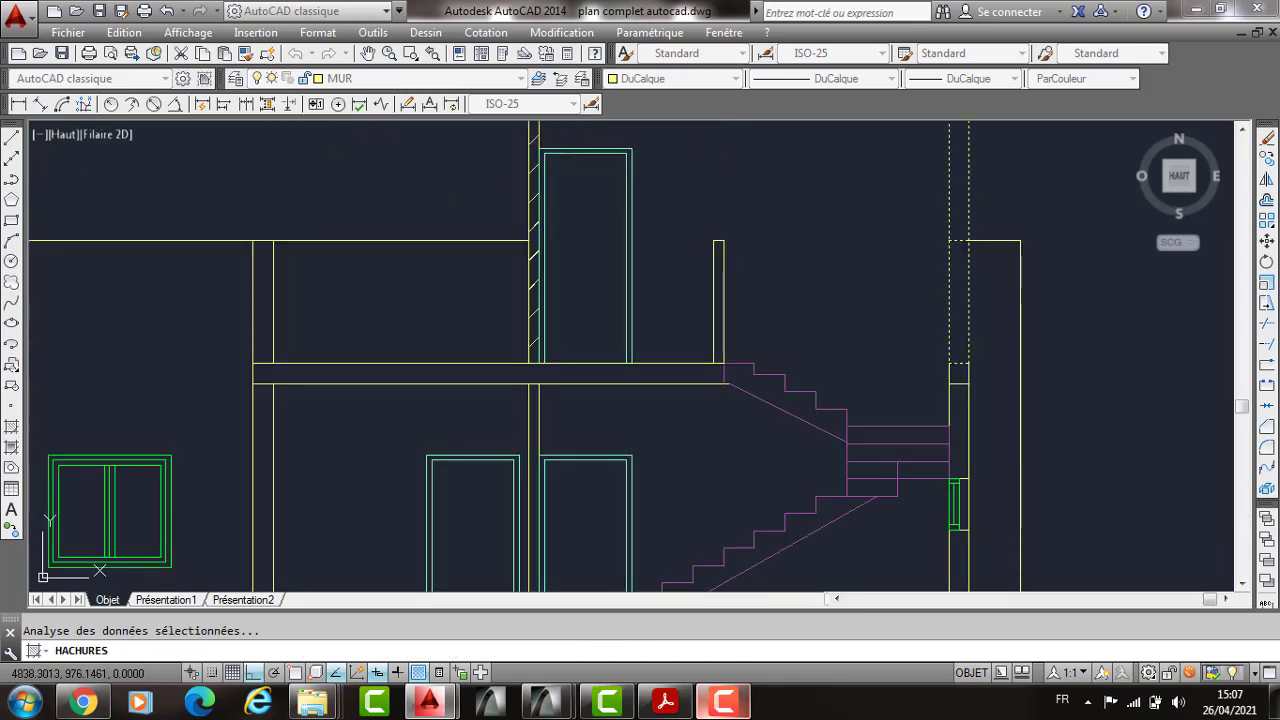
pyautogui.click(720, 274)
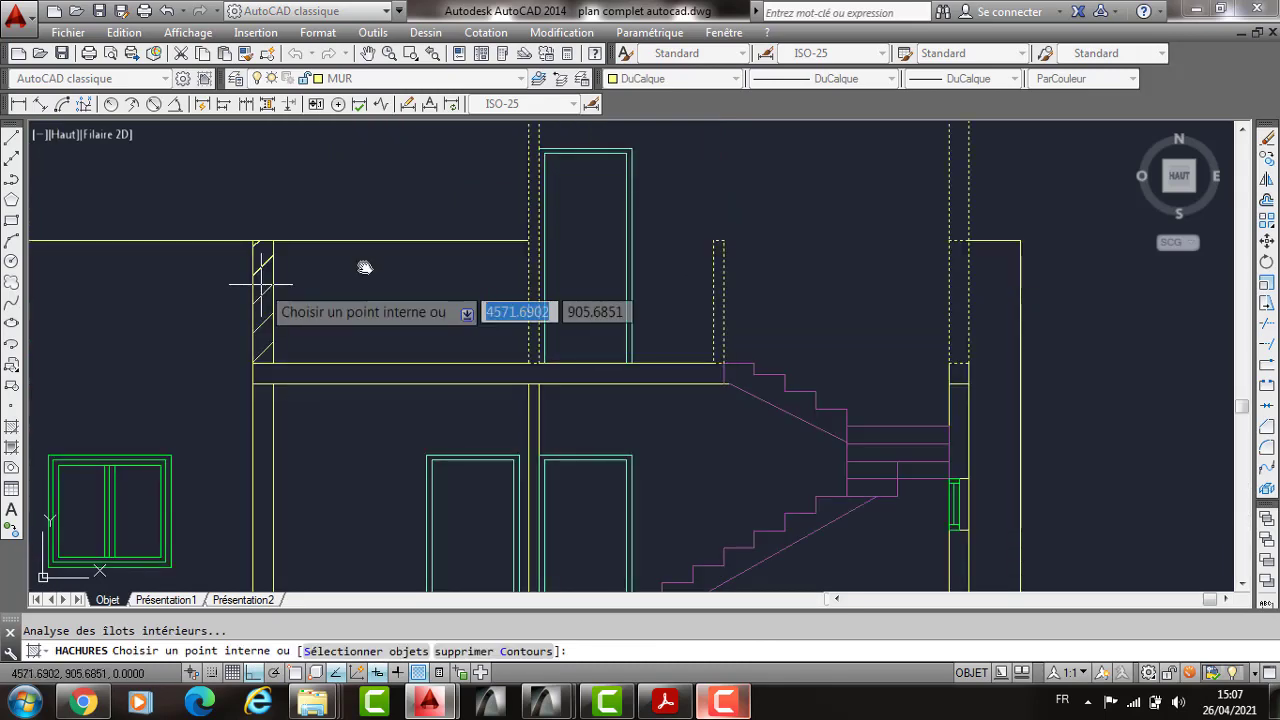
pyautogui.scroll(-2, 545, 403)
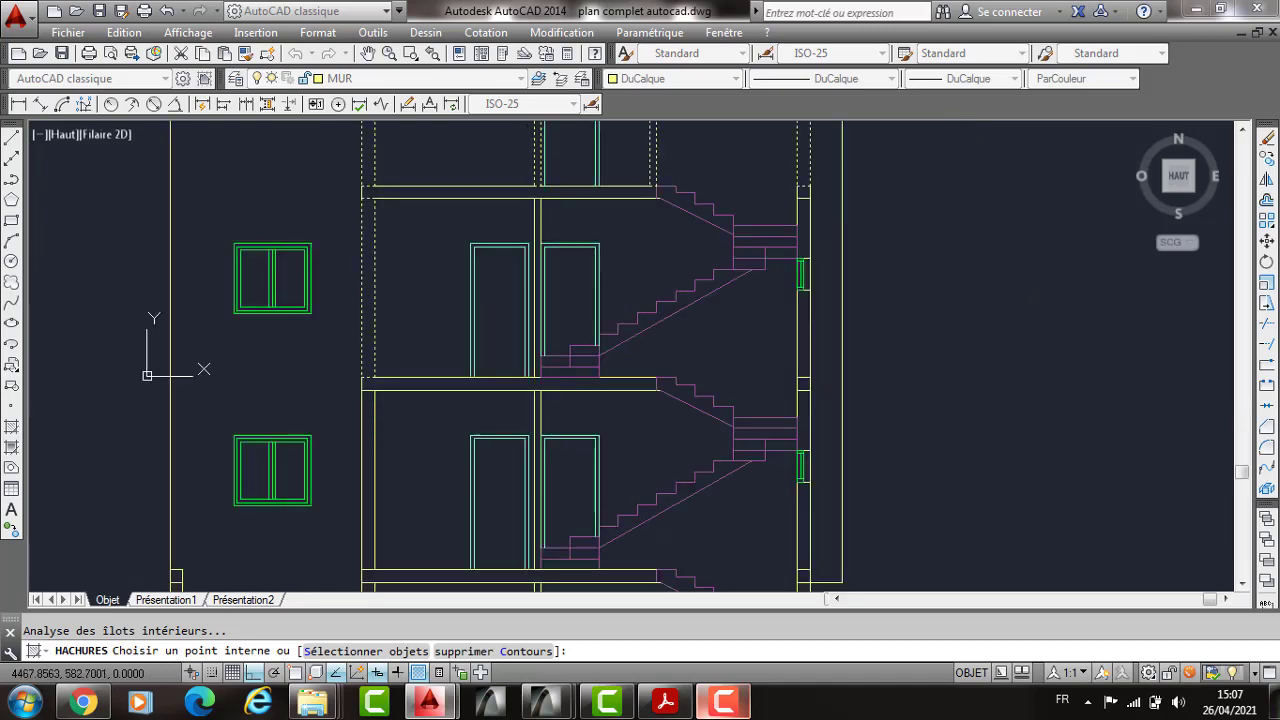
# Step: Add the top floor's wall beside the doors and the exterior stair wall segments around the windows on every floor to the hatch areas
pyautogui.scroll(2, 390, 250)
pyautogui.click(632, 212)
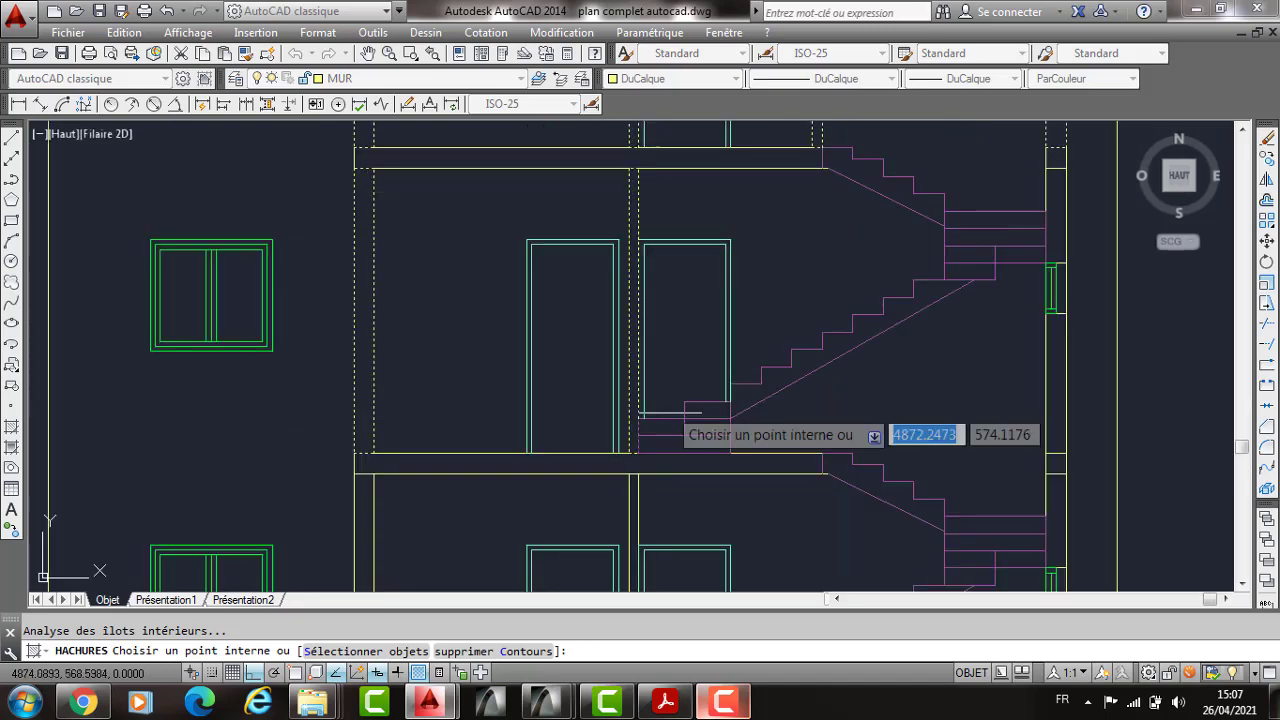
pyautogui.click(1060, 237)
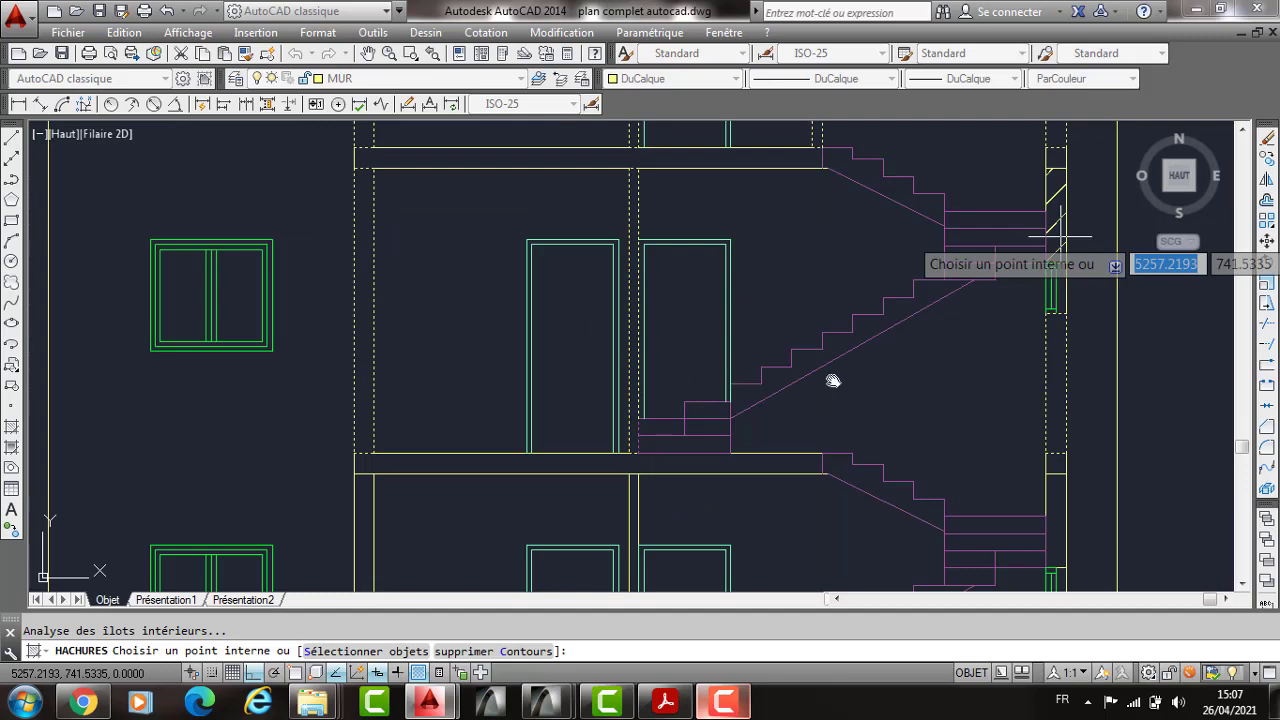
pyautogui.moveTo(833, 381); pyautogui.dragTo(668, 231, button='middle')
pyautogui.click(895, 346)
pyautogui.moveTo(974, 571)
pyautogui.mouseDown(button='middle')
pyautogui.moveTo(875, 440)
pyautogui.moveTo(706, 356)
pyautogui.moveTo(646, 496)
pyautogui.moveTo(623, 480)
pyautogui.moveTo(612, 373)
pyautogui.mouseUp(button='middle')
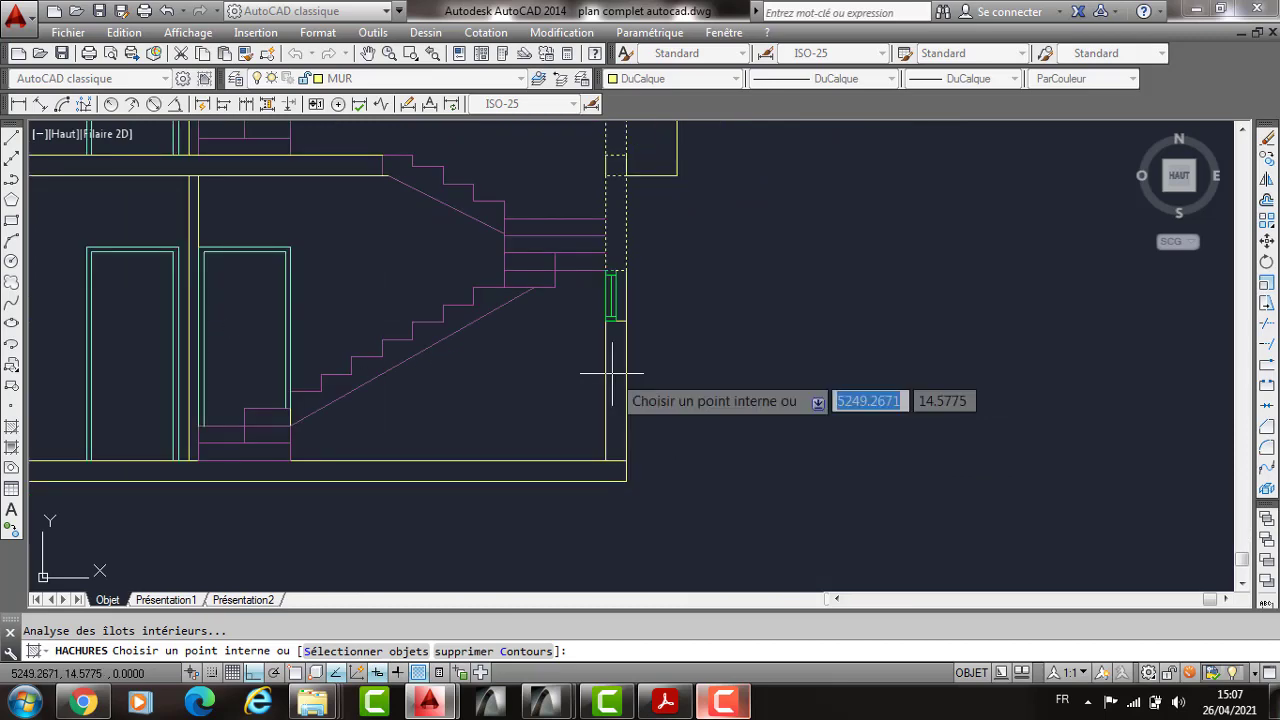
pyautogui.click(612, 373)
# Step: Add the ground floor's two interior-side walls, the middle floor's wall facing the windows and the low far wall to the hatch areas
pyautogui.moveTo(172, 293); pyautogui.dragTo(427, 358, button='middle')
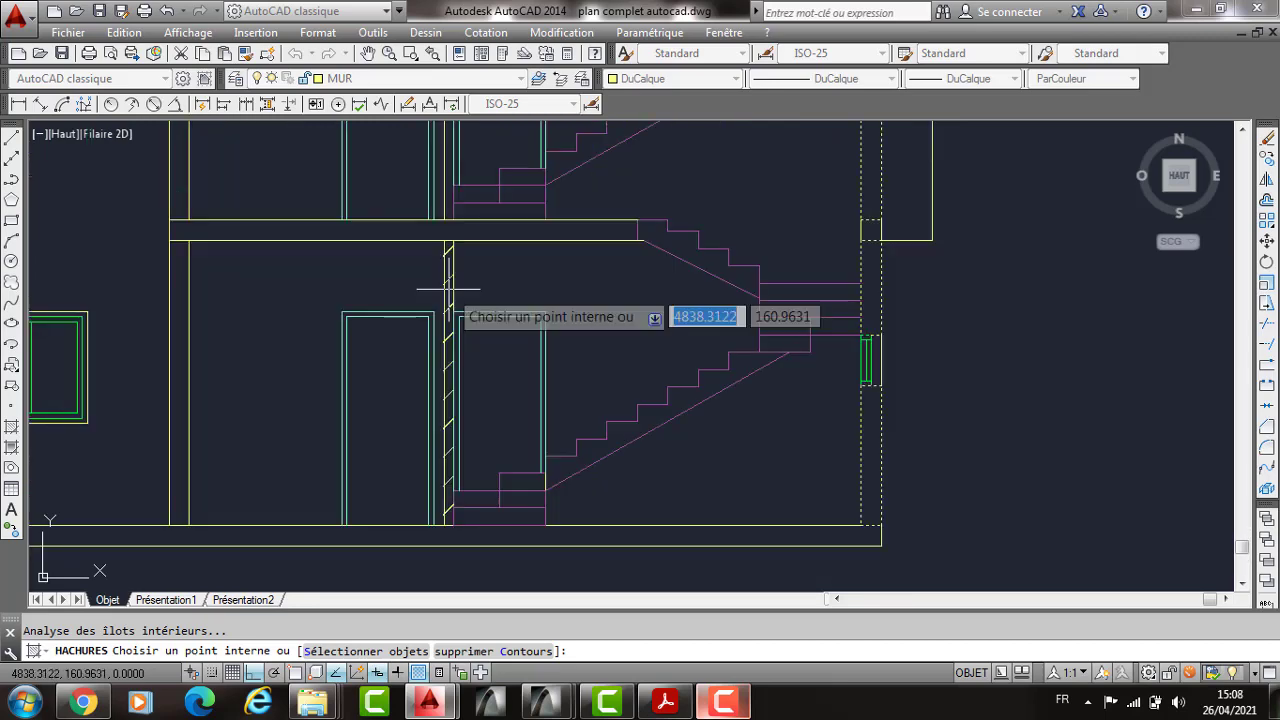
pyautogui.click(448, 289)
pyautogui.click(182, 282)
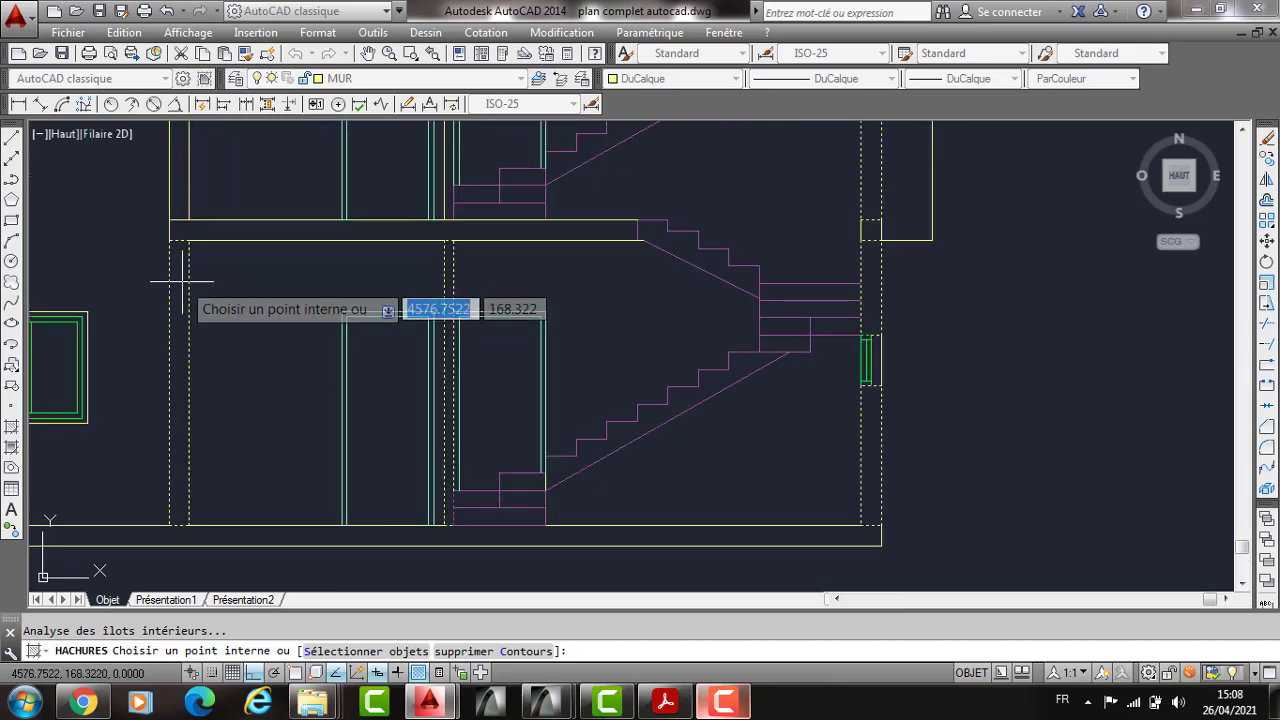
pyautogui.moveTo(182, 282)
pyautogui.mouseDown(button='middle')
pyautogui.moveTo(277, 286)
pyautogui.moveTo(350, 395)
pyautogui.mouseUp(button='middle')
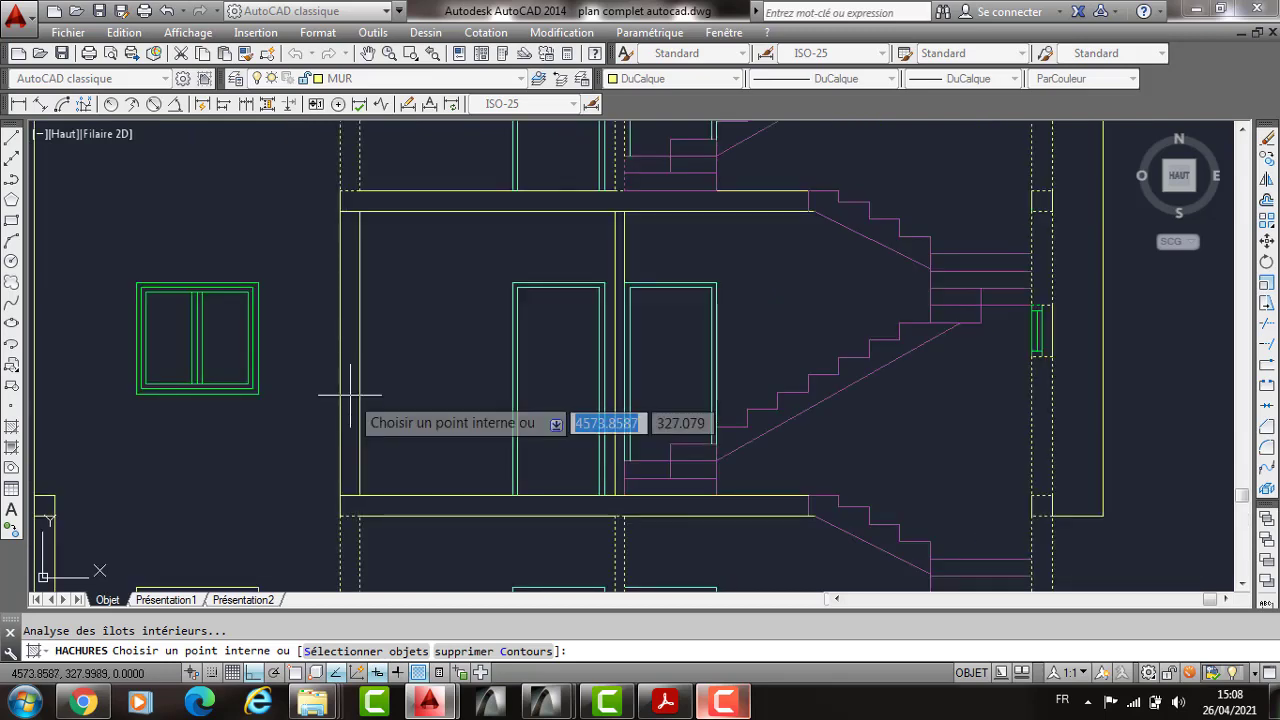
pyautogui.scroll(-4, 490, 369)
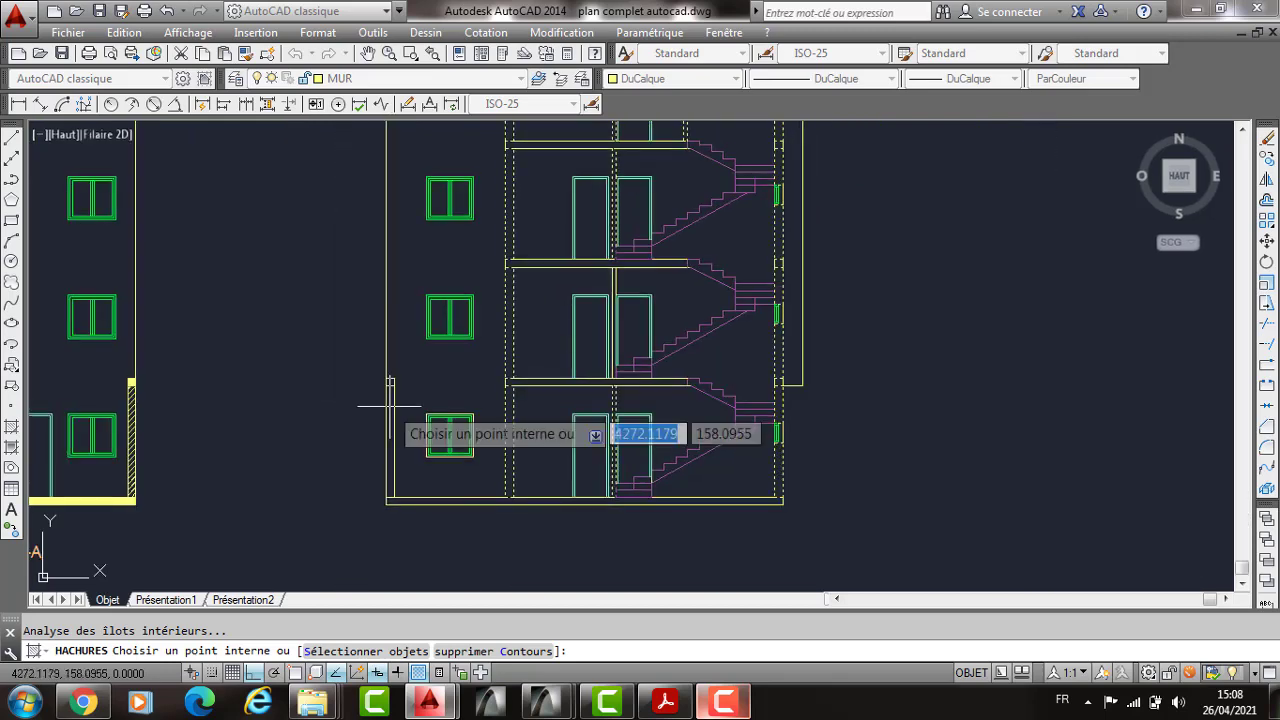
pyautogui.click(550, 285)
# Step: Add the middle floor's wall between the two doors and the small parapet above the roof slab to the hatch areas
pyautogui.scroll(2, 575, 310)
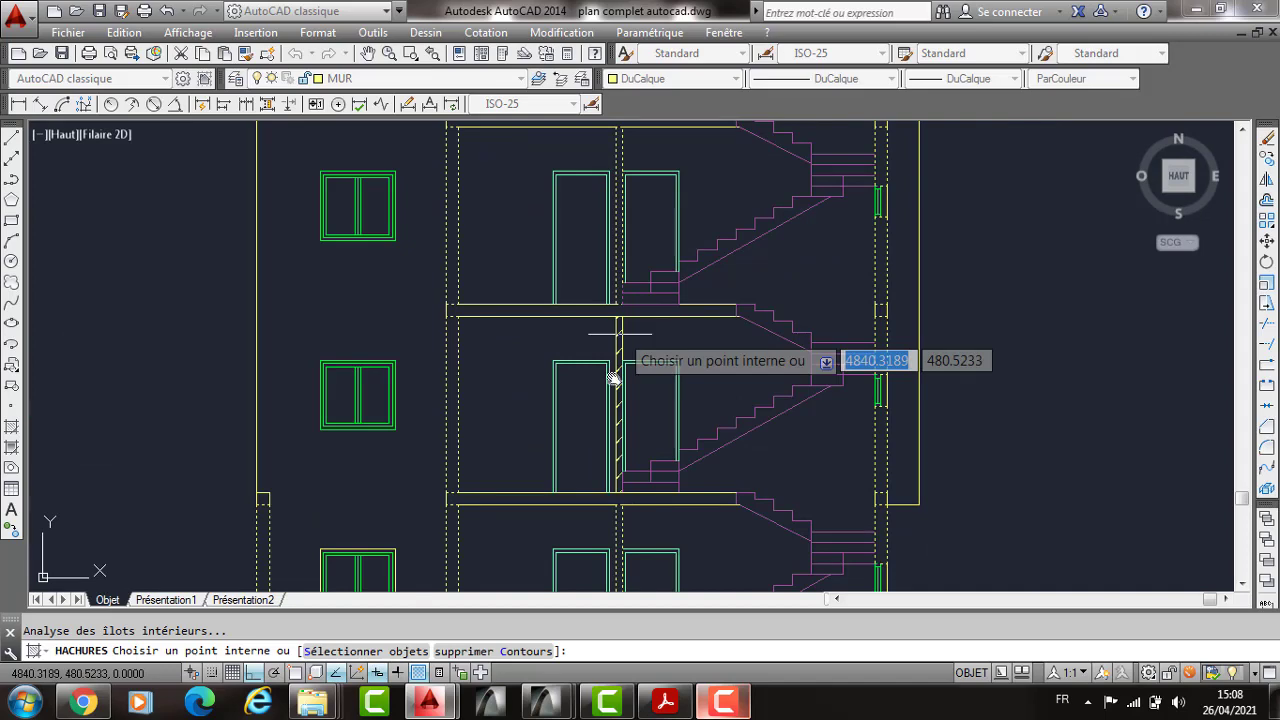
pyautogui.scroll(2, 621, 340)
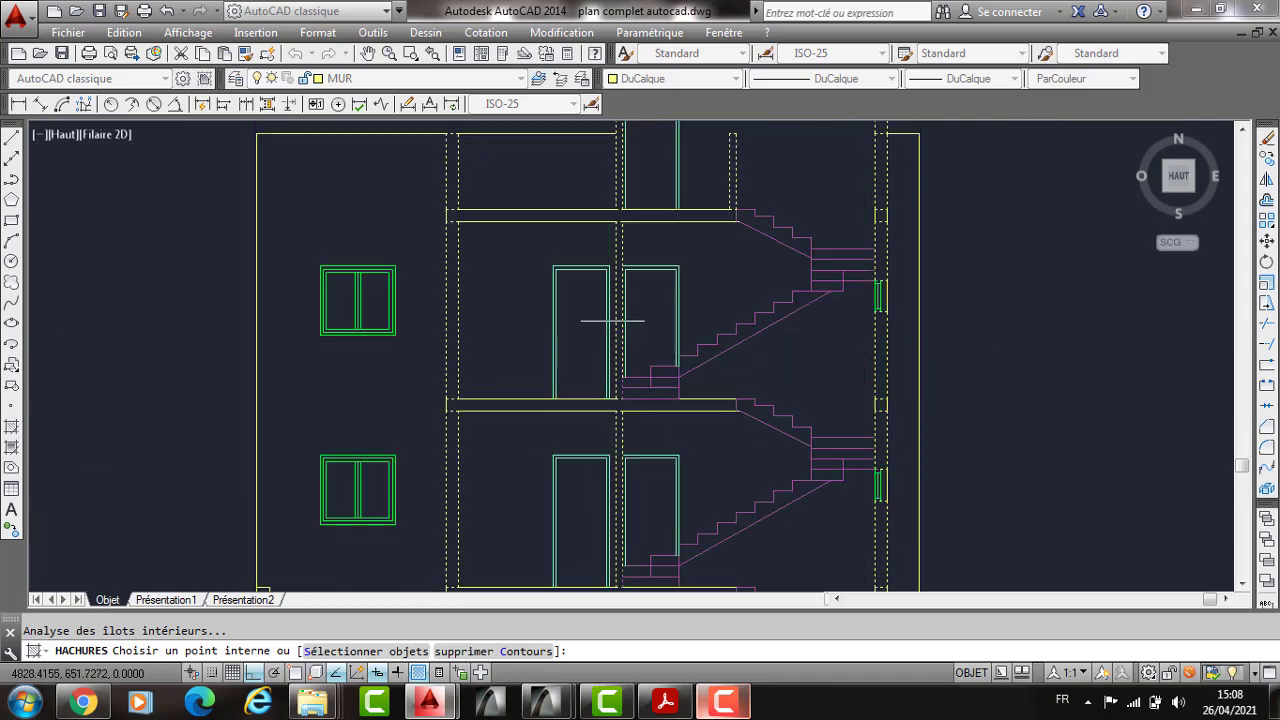
pyautogui.scroll(-2, 612, 321)
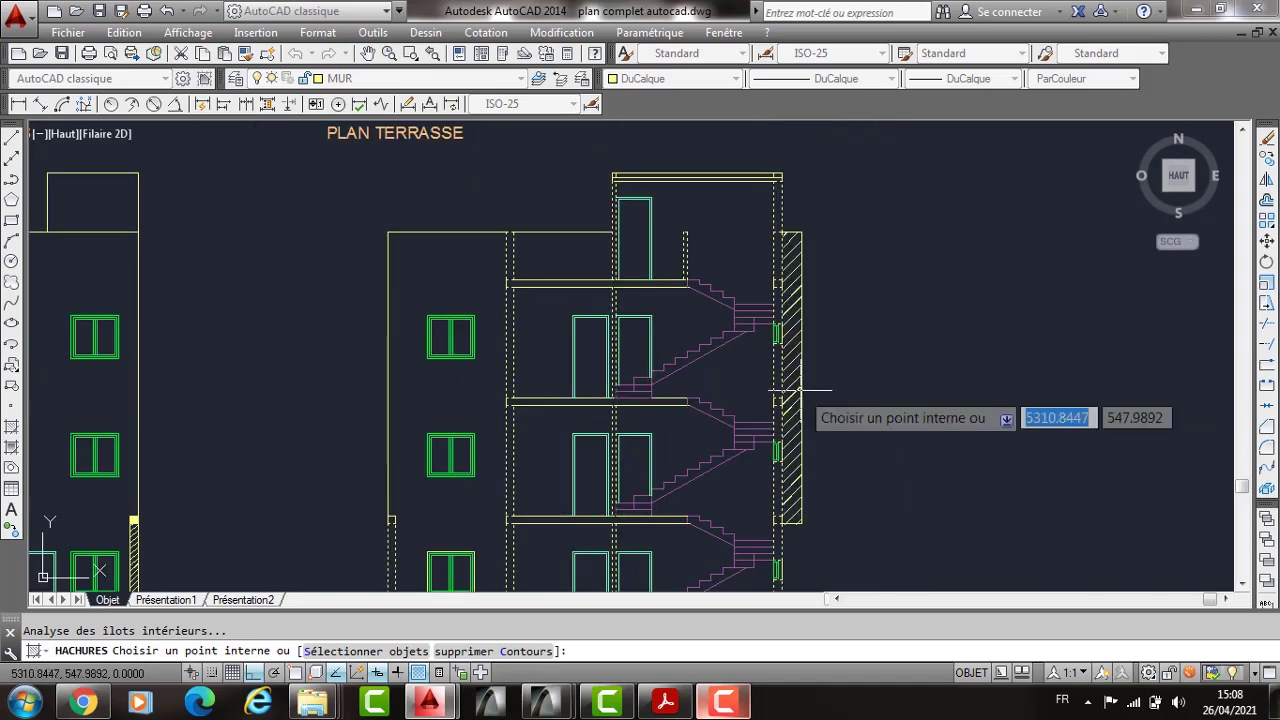
pyautogui.scroll(6, 780, 200)
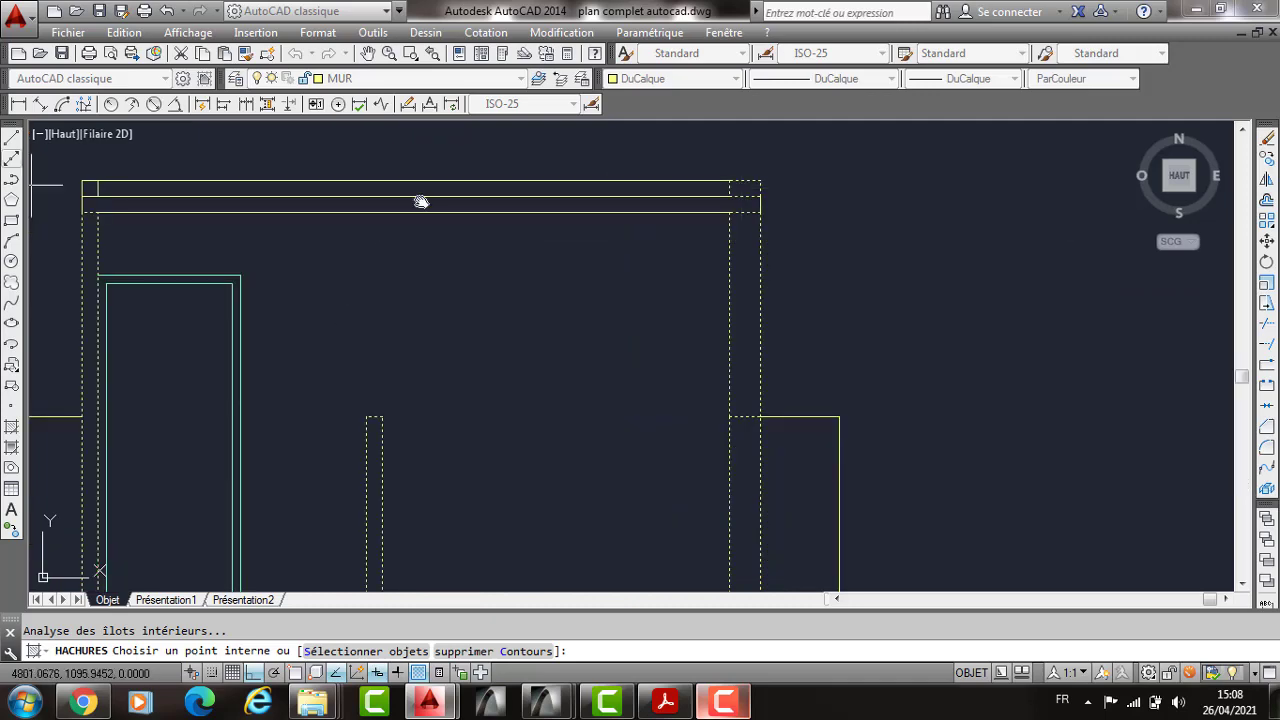
pyautogui.scroll(-5, 90, 188)
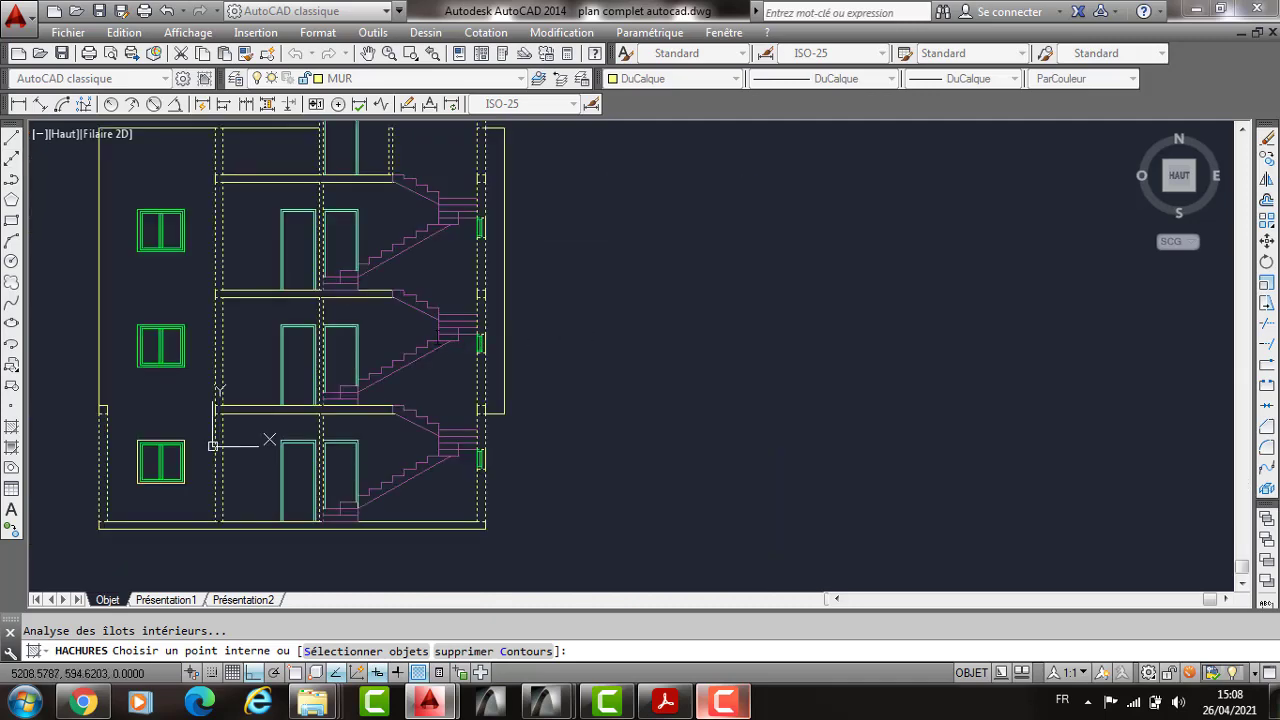
# Step: Set the JIS_LC_20 hatch scale to 0.5 and apply it to the picked wall areas
pyautogui.press('Return')
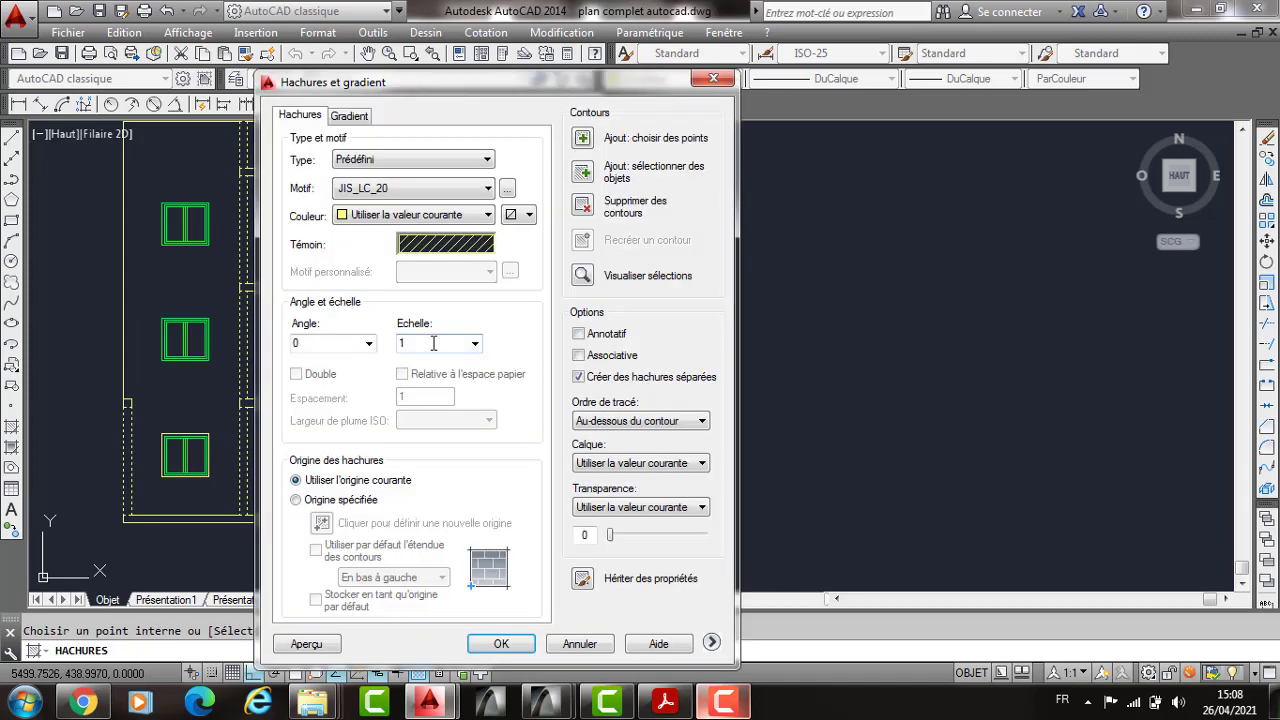
pyautogui.doubleClick(433, 343)
pyautogui.write('0,')
pyautogui.write('5')
pyautogui.press('Return')
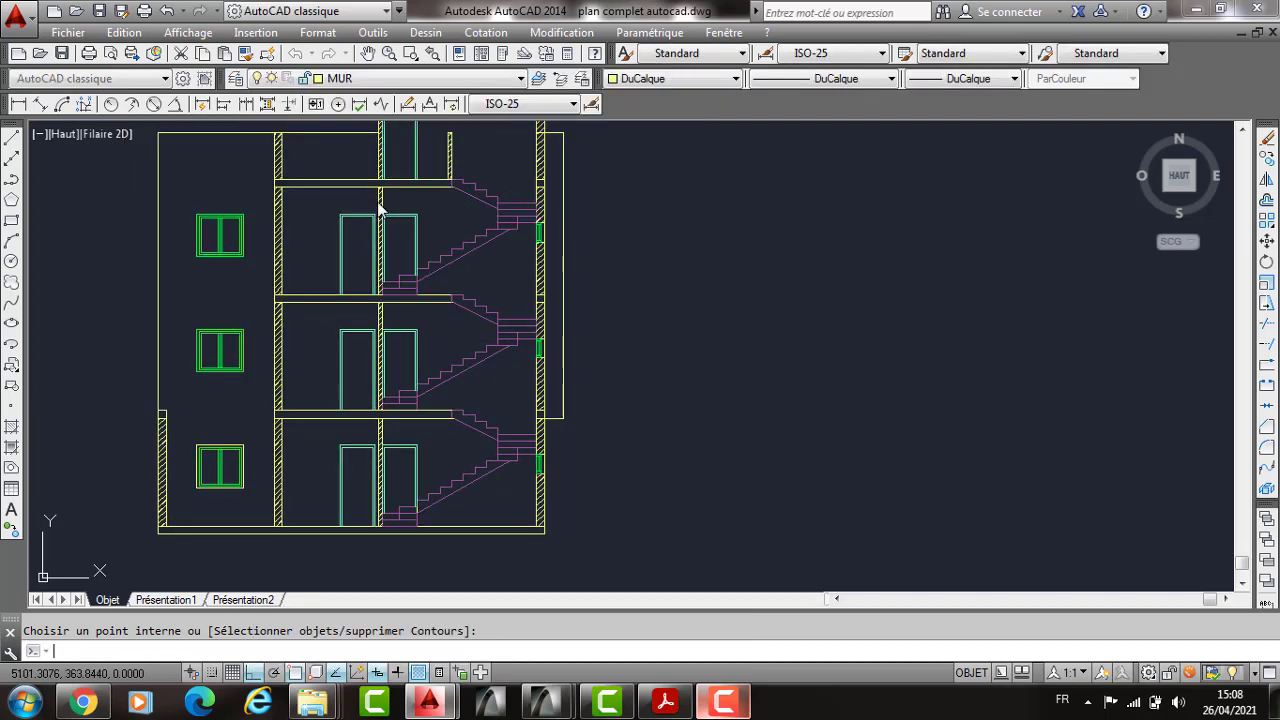
# Step: Start a SOLID hatch and pick the terrace slab, the slab below it and their bands in the exterior stair wall
pyautogui.press('Return')
pyautogui.click(486, 243)
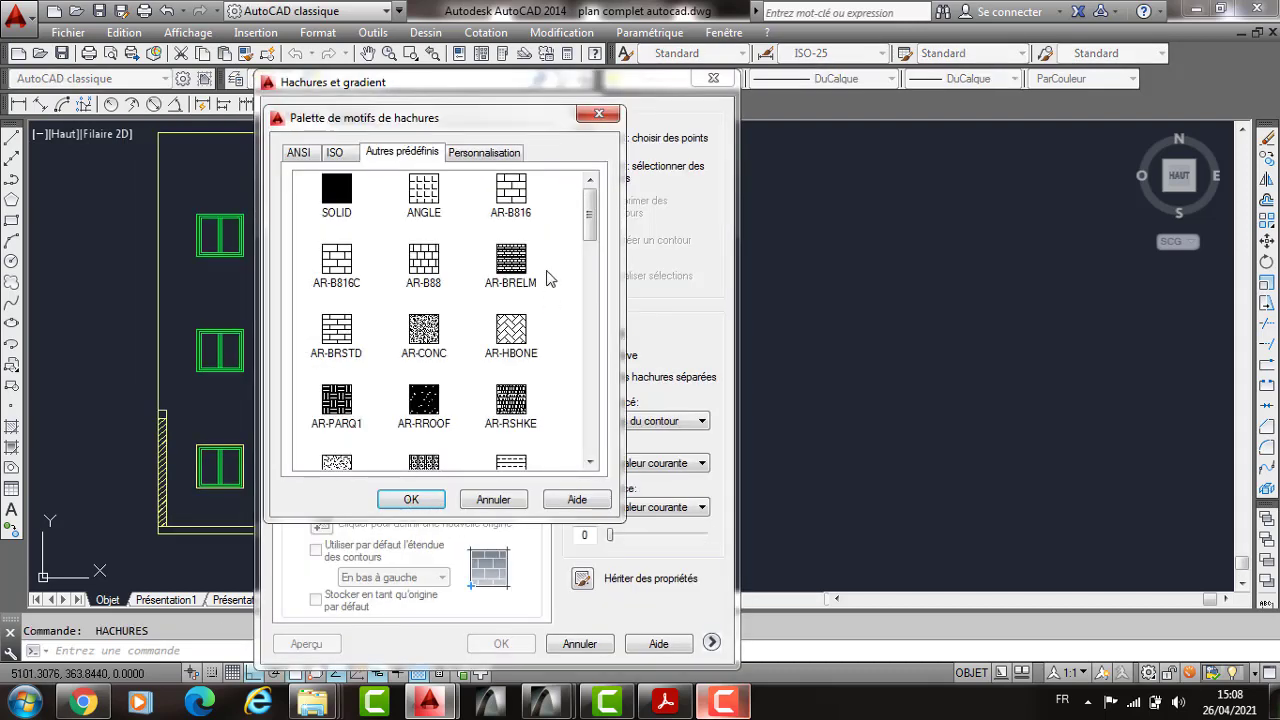
pyautogui.press('Return')
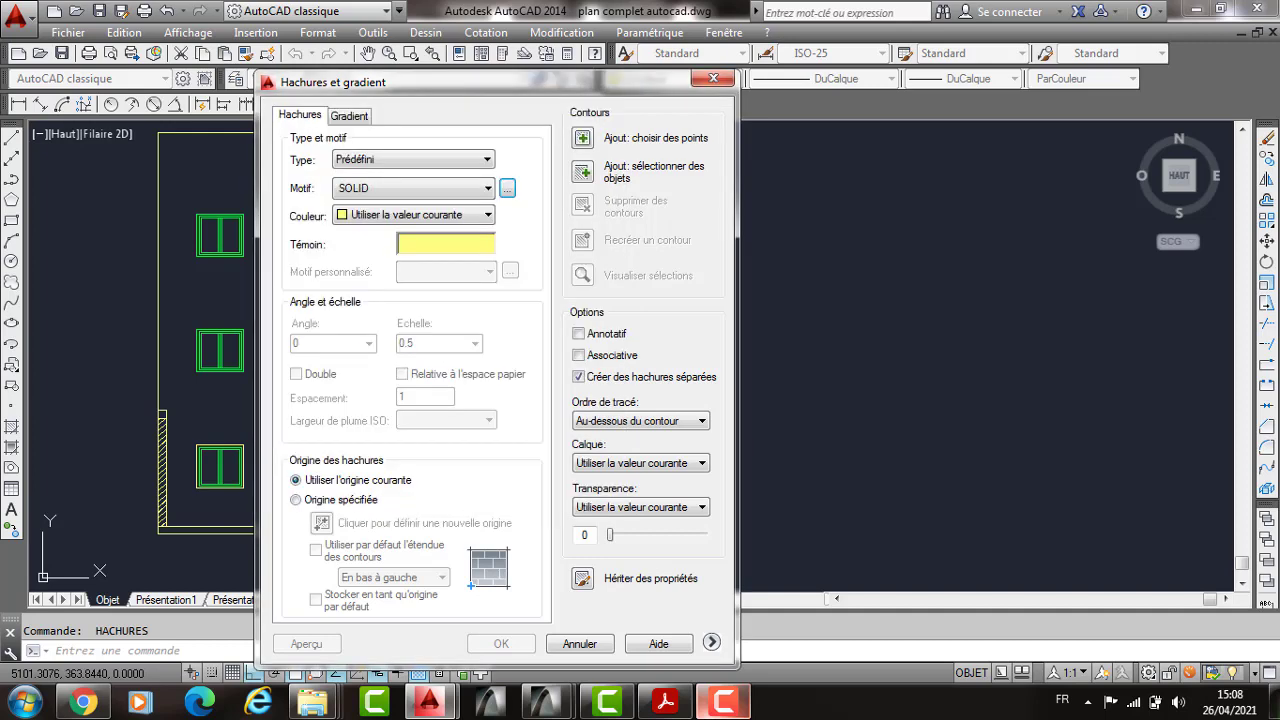
pyautogui.click(582, 138)
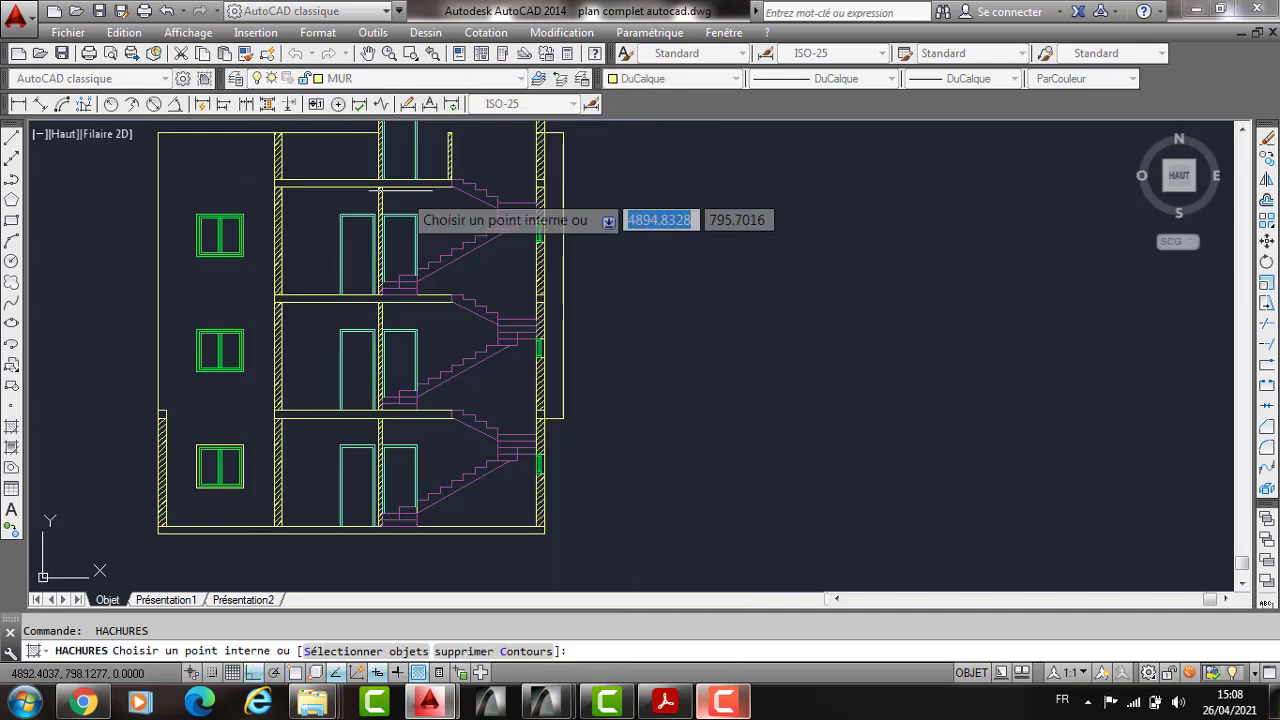
pyautogui.click(408, 184)
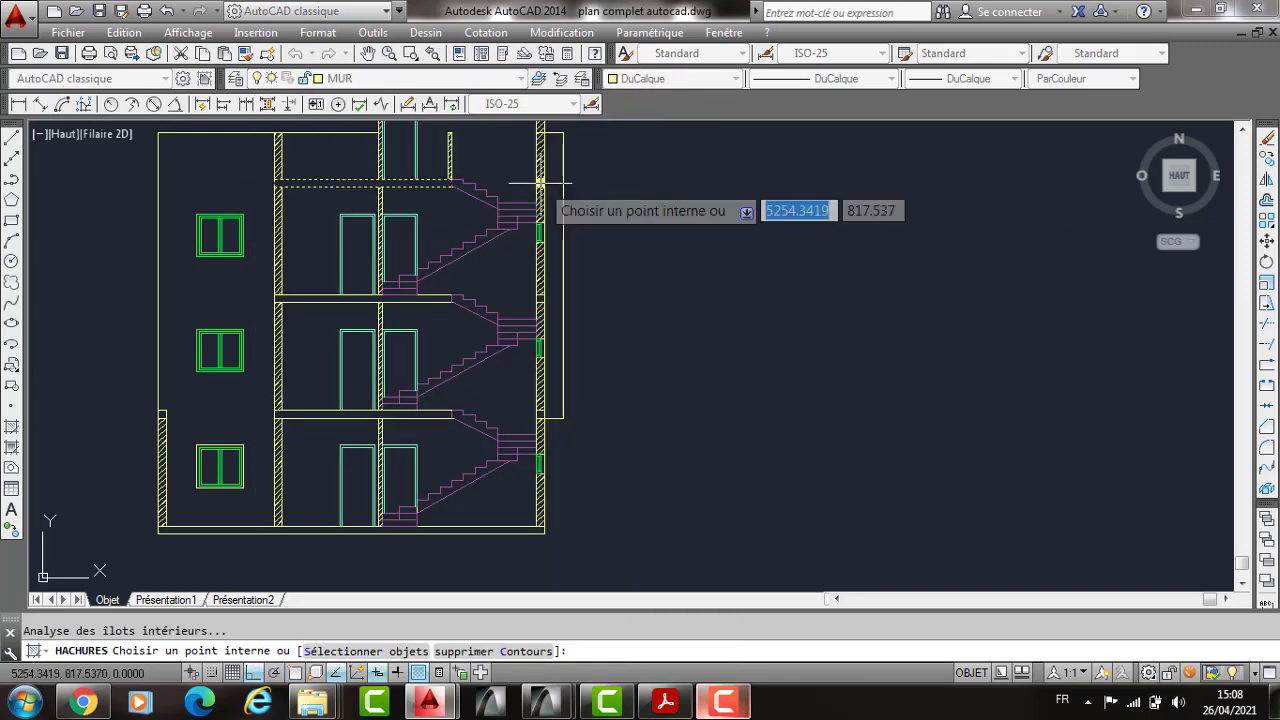
pyautogui.scroll(2, 540, 184)
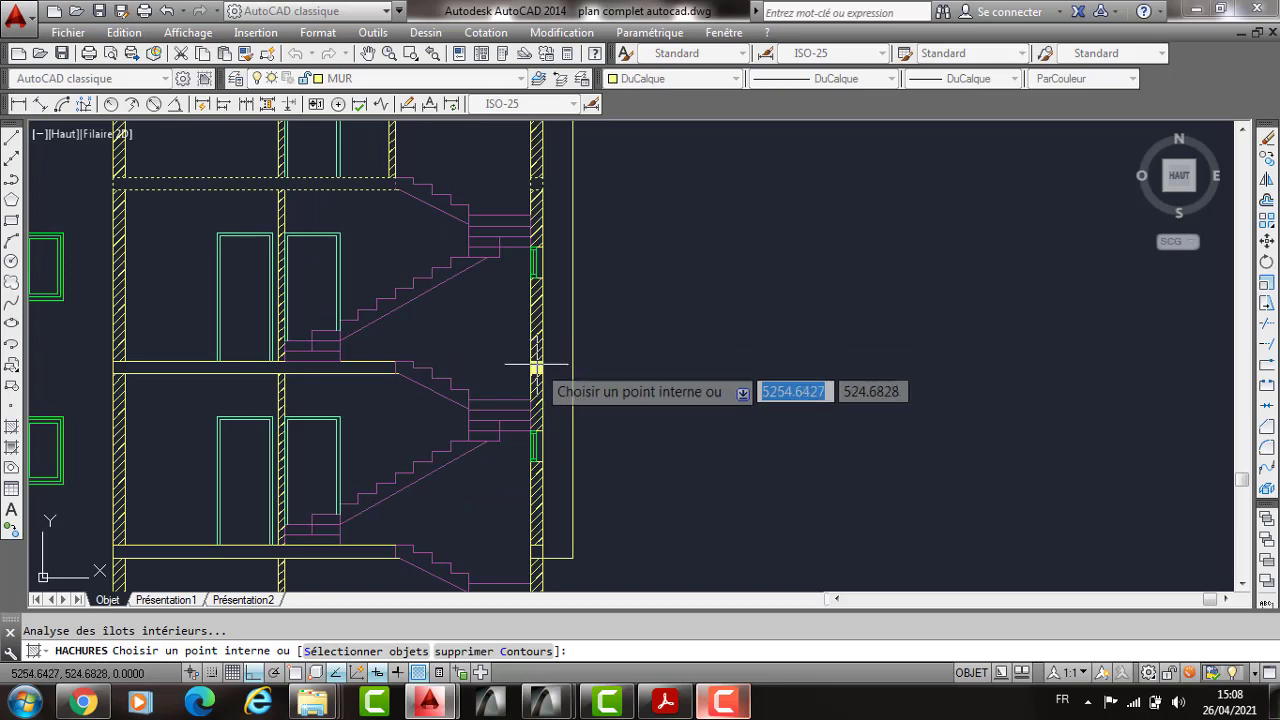
pyautogui.click(354, 368)
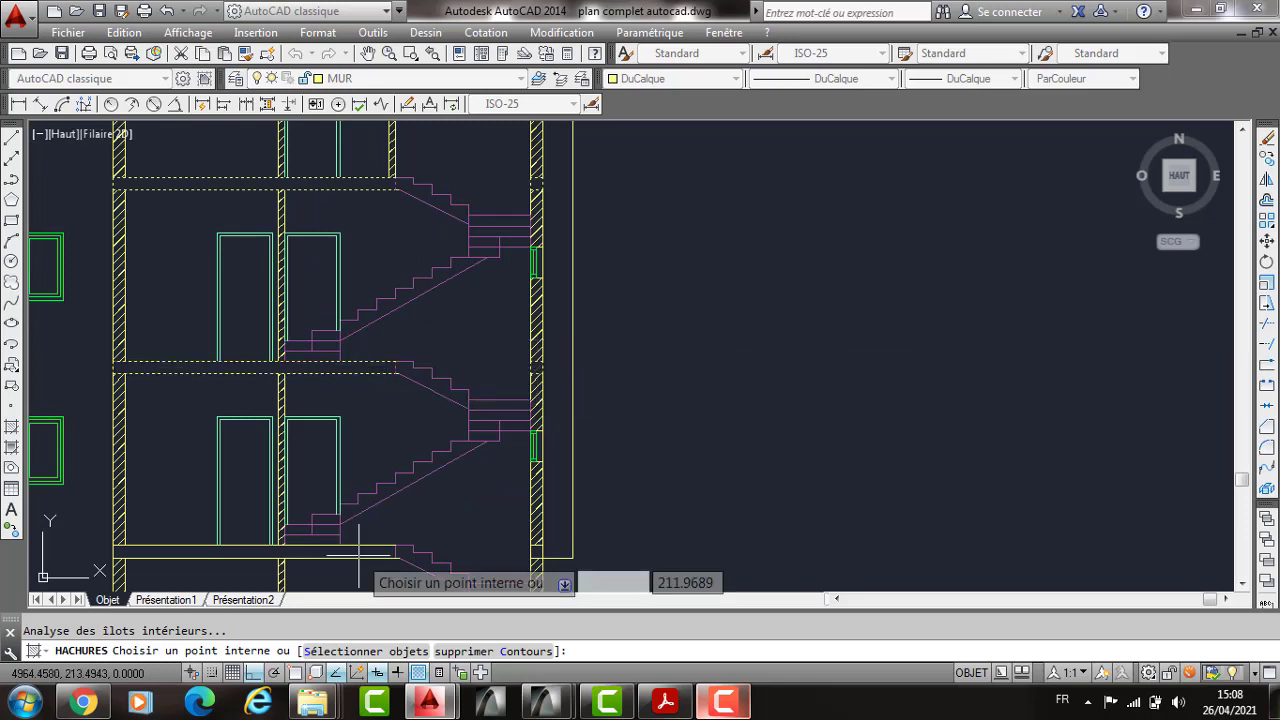
# Step: Add the lowest upper-floor slab, its stair wall band, the ground slab, the low wall's cap and the roof slab, and apply the solid hatch
pyautogui.moveTo(358, 552); pyautogui.dragTo(354, 609, button='middle')
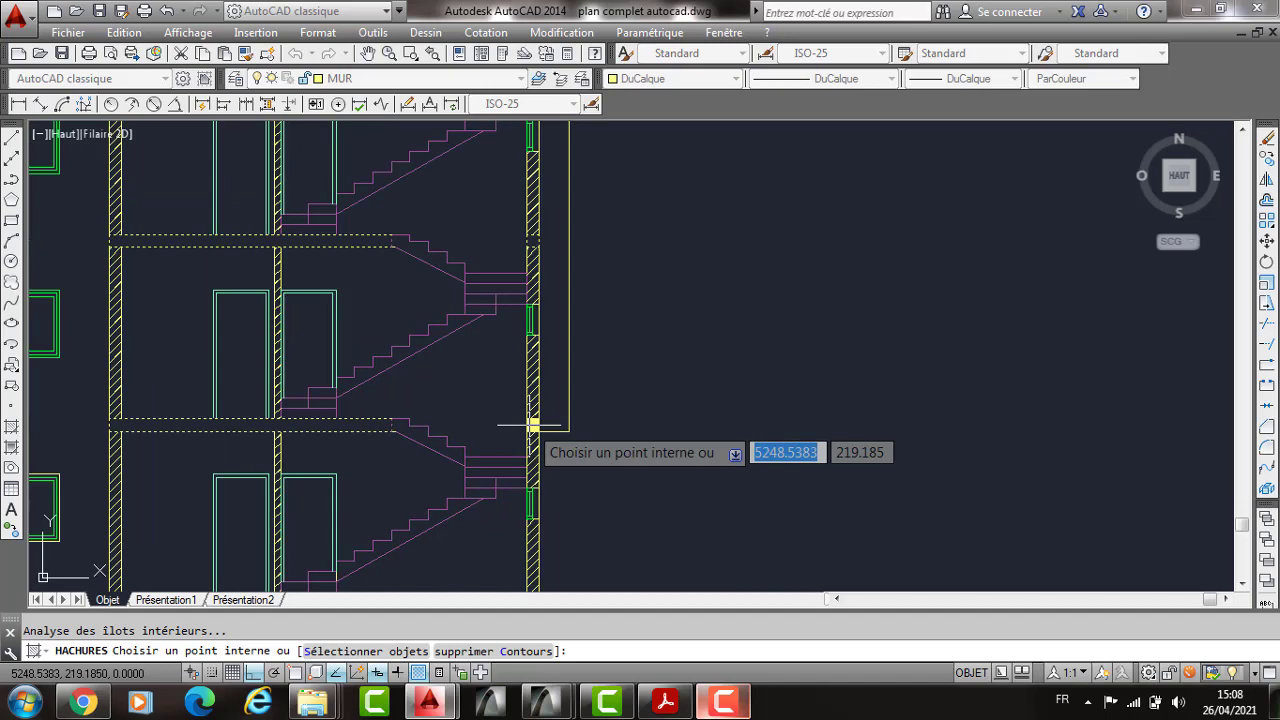
pyautogui.moveTo(336, 481); pyautogui.dragTo(697, 313, button='middle')
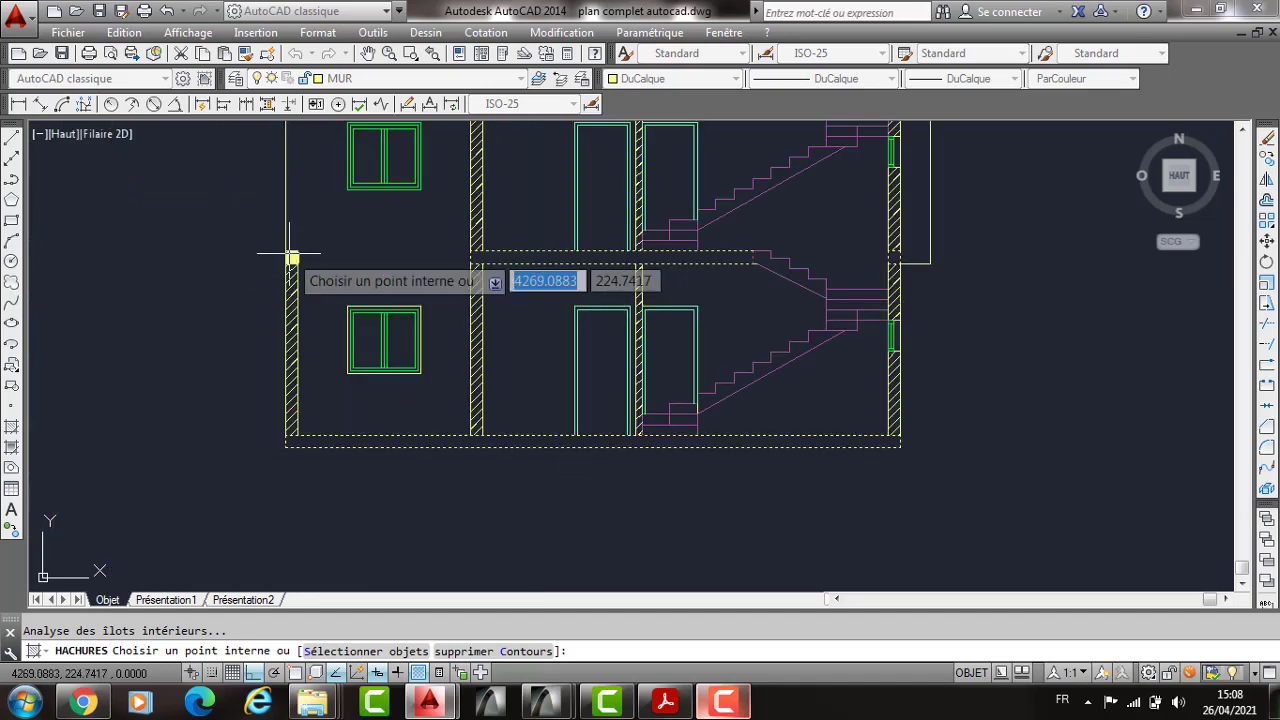
pyautogui.scroll(-3, 291, 258)
pyautogui.scroll(6, 610, 288)
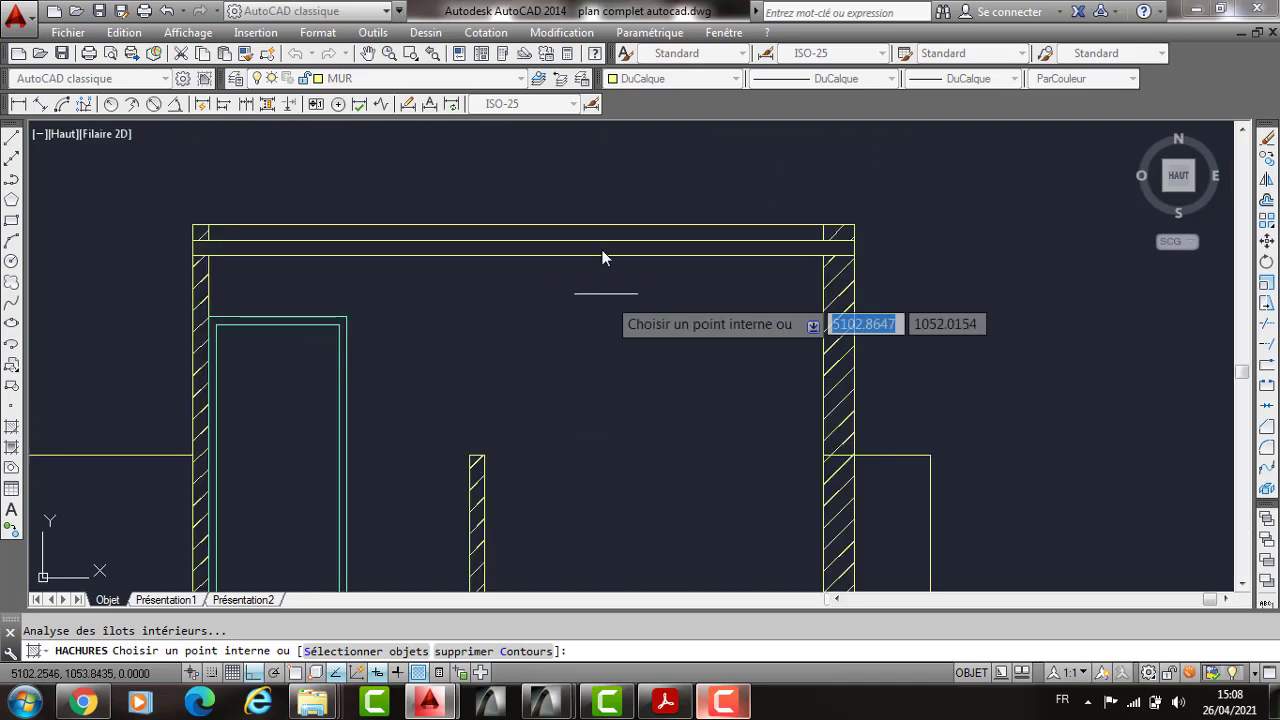
pyautogui.press('Return')
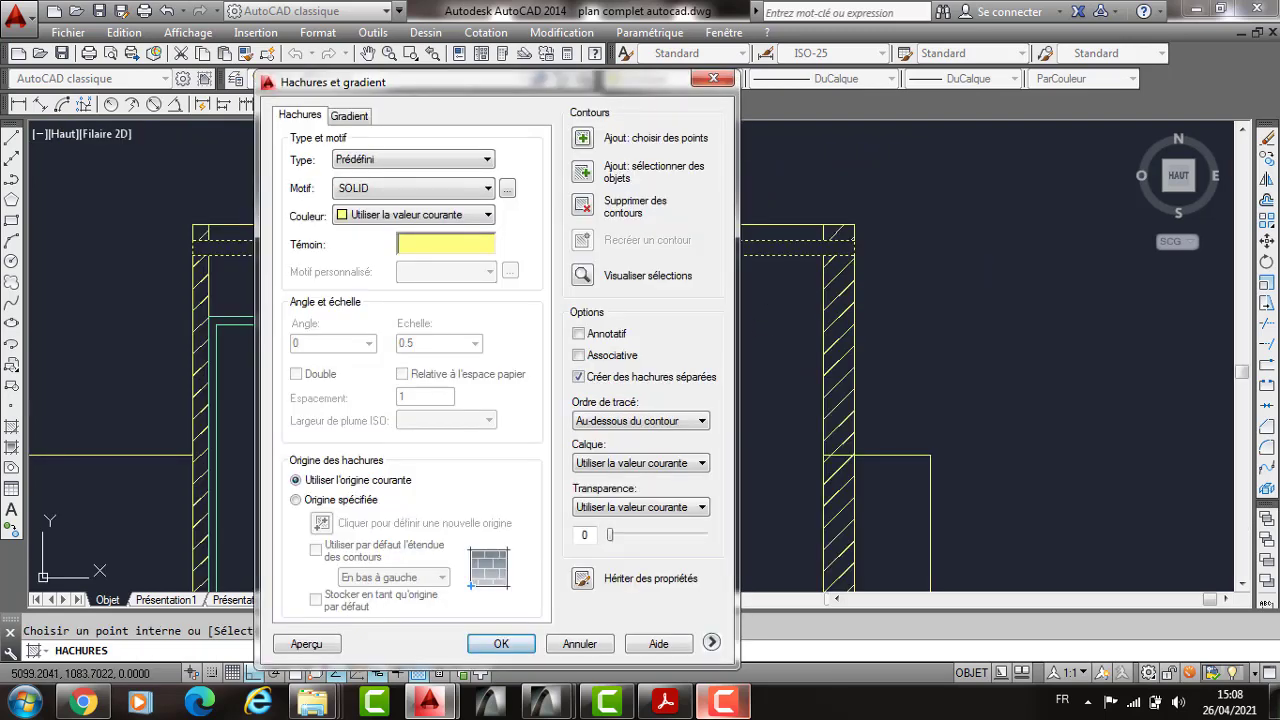
pyautogui.press('Return')
pyautogui.scroll(-5, 600, 242)
pyautogui.scroll(-2, 804, 173)
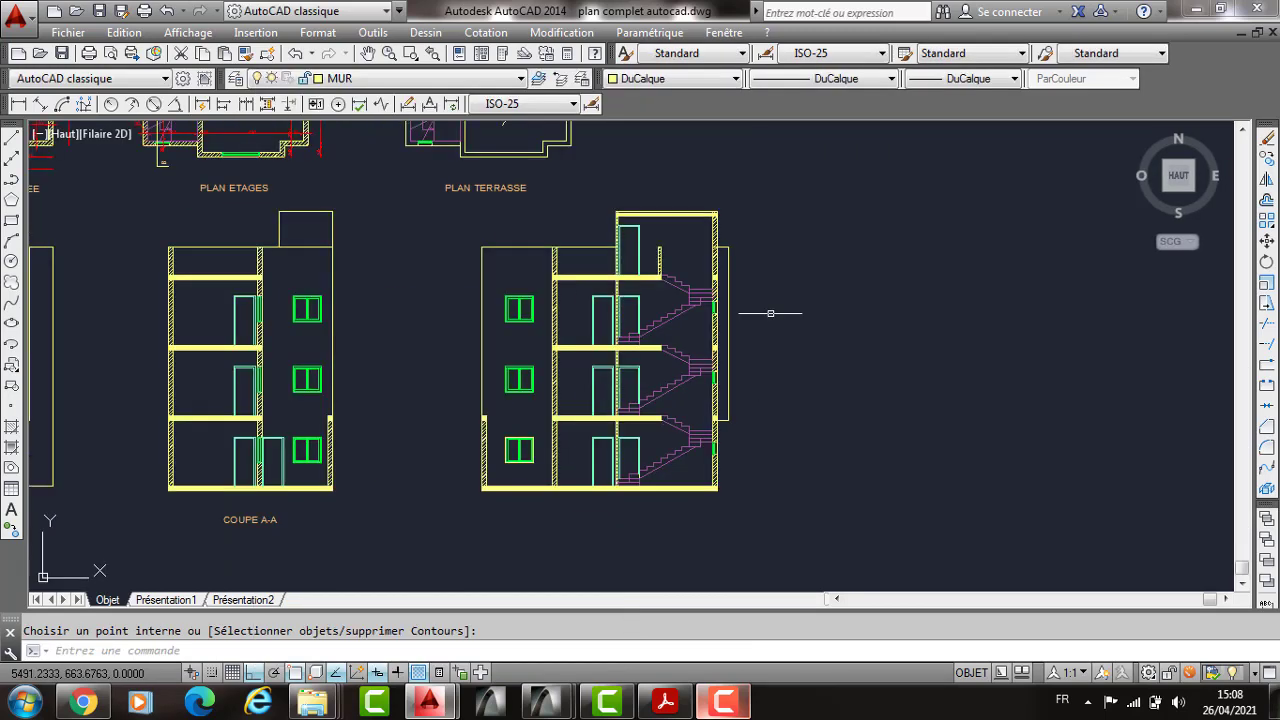
# Step: Copy the COUPE A-A title horizontally to below the newly hatched section
pyautogui.moveTo(777, 337); pyautogui.dragTo(788, 313, button='middle')
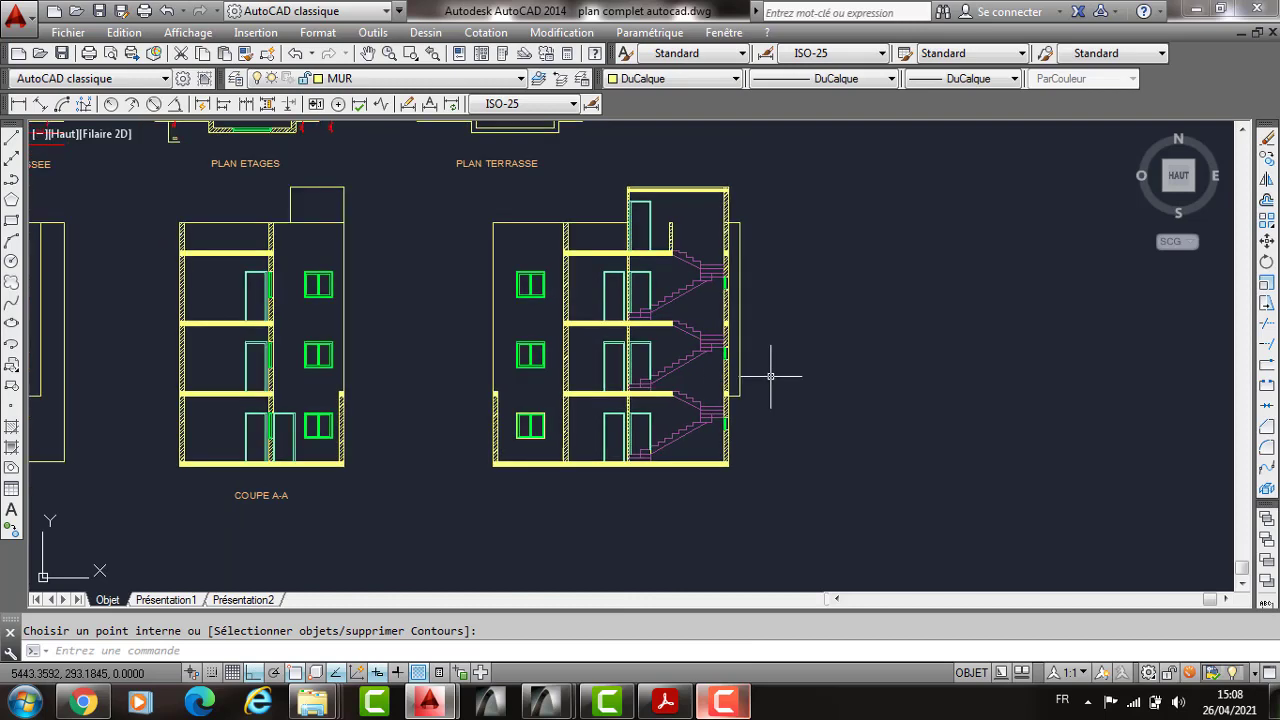
pyautogui.moveTo(738, 375); pyautogui.dragTo(658, 321, button='middle')
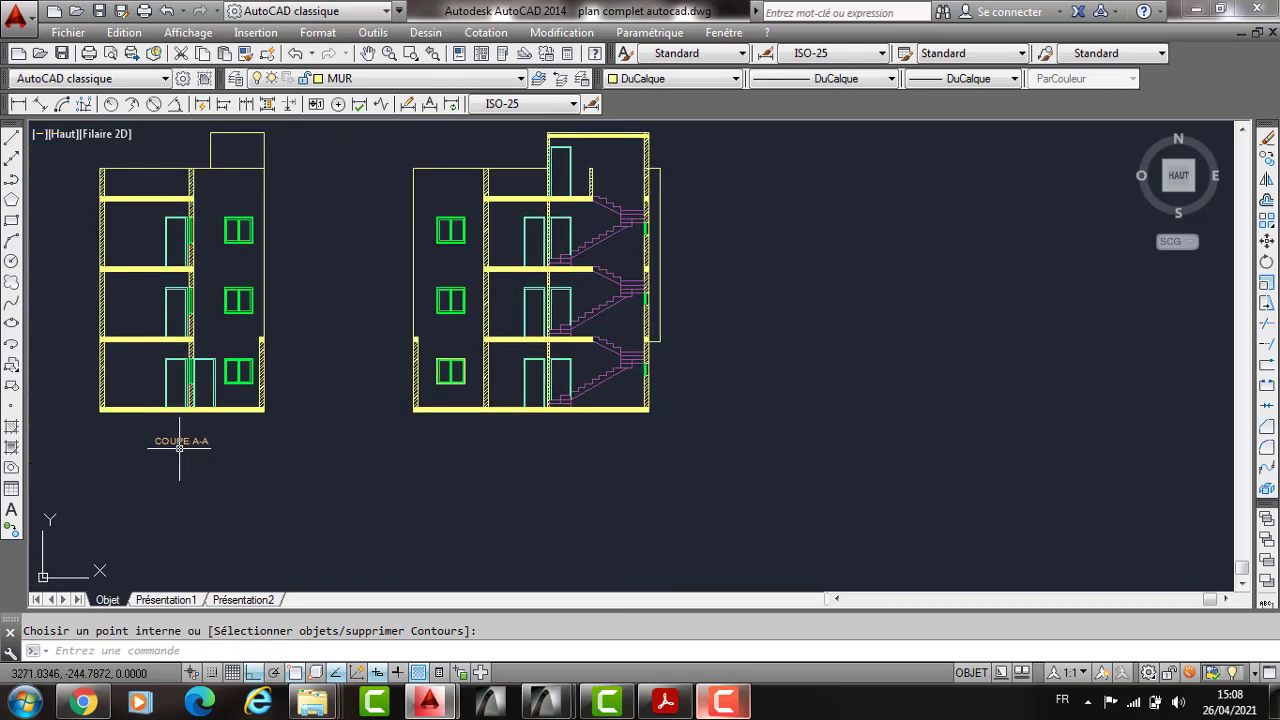
pyautogui.press('Escape')
pyautogui.click(172, 446)
pyautogui.write('co')
pyautogui.press('Return')
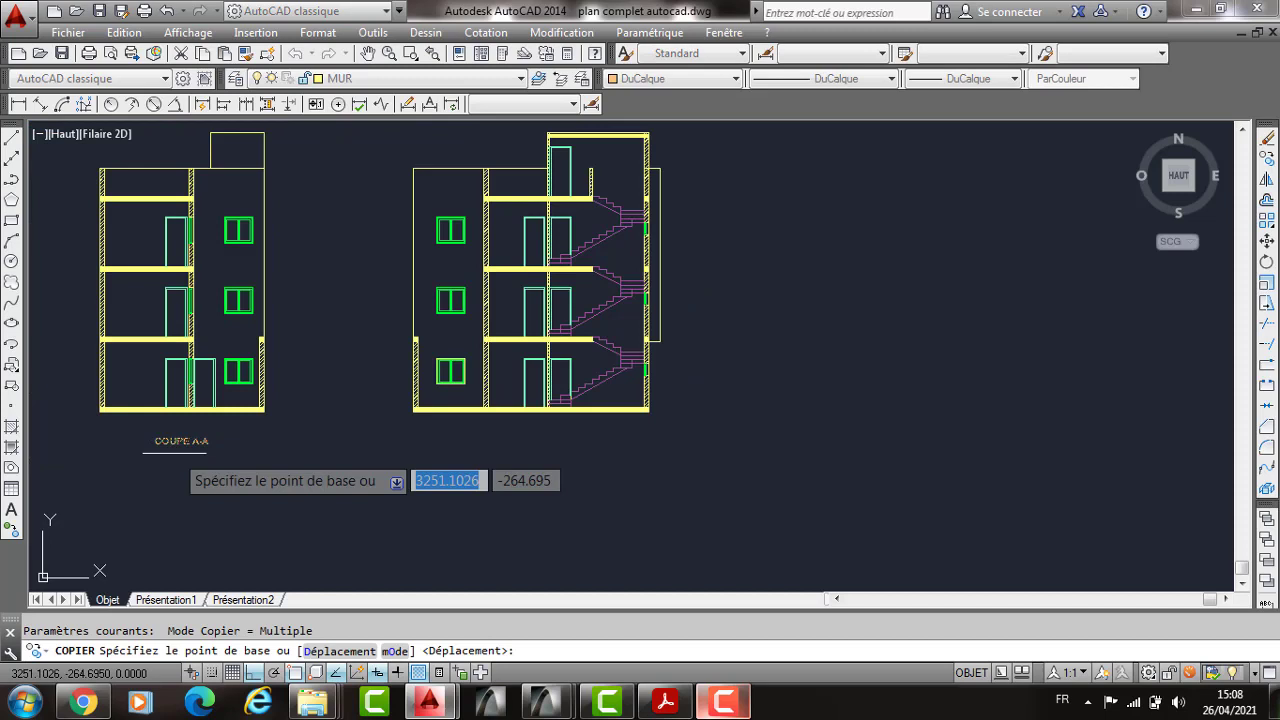
pyautogui.click(209, 442)
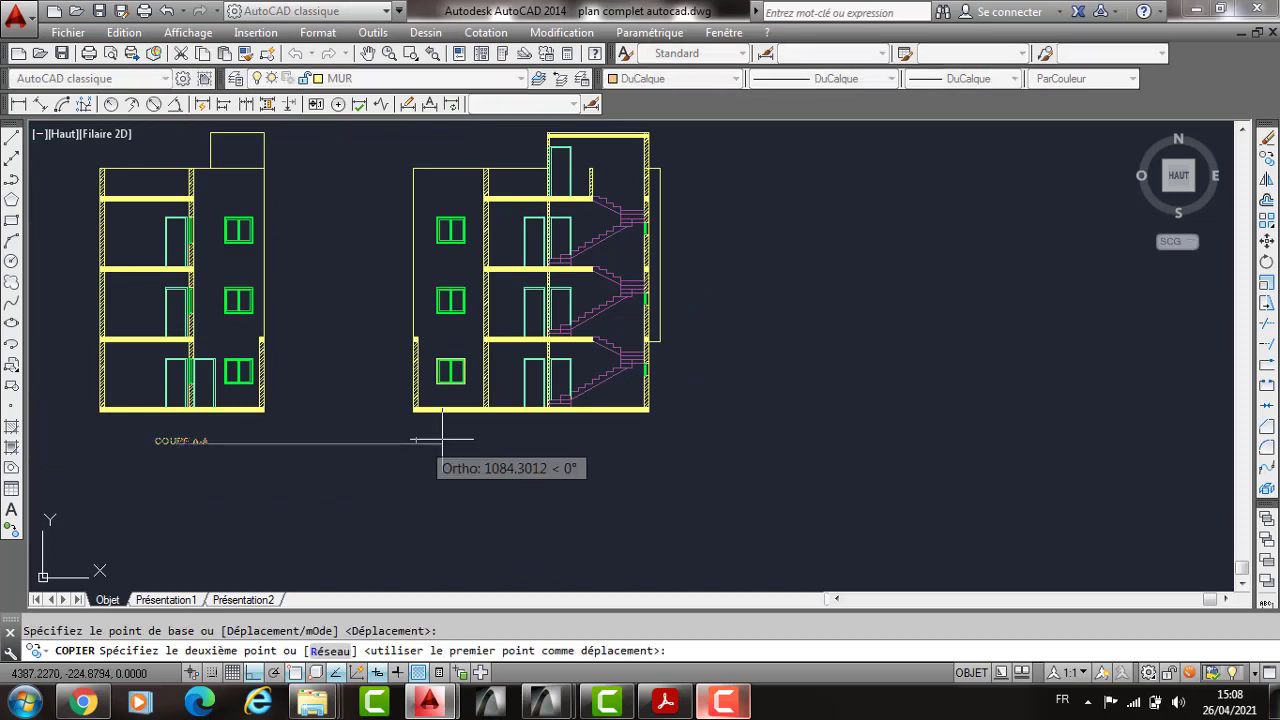
pyautogui.click(519, 440)
pyautogui.press('Escape')
# Step: Change the copied title's text to COUPE B-B
pyautogui.click(536, 442)
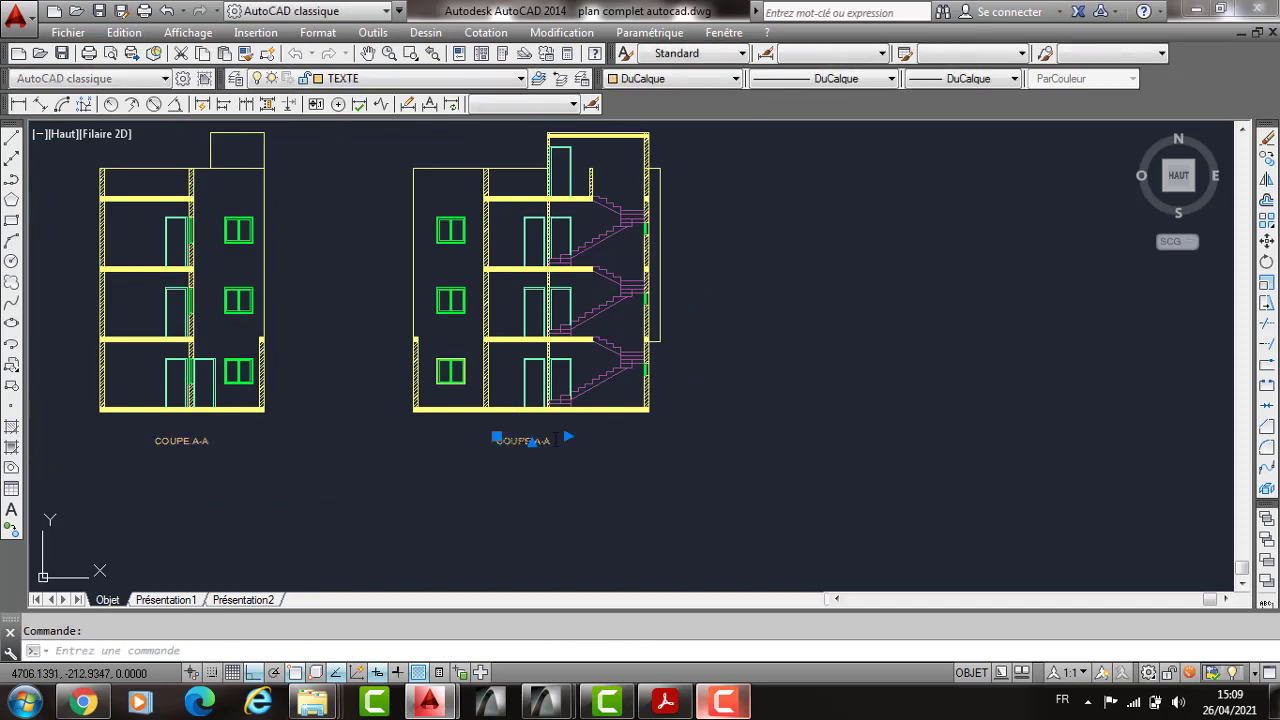
pyautogui.doubleClick(545, 441)
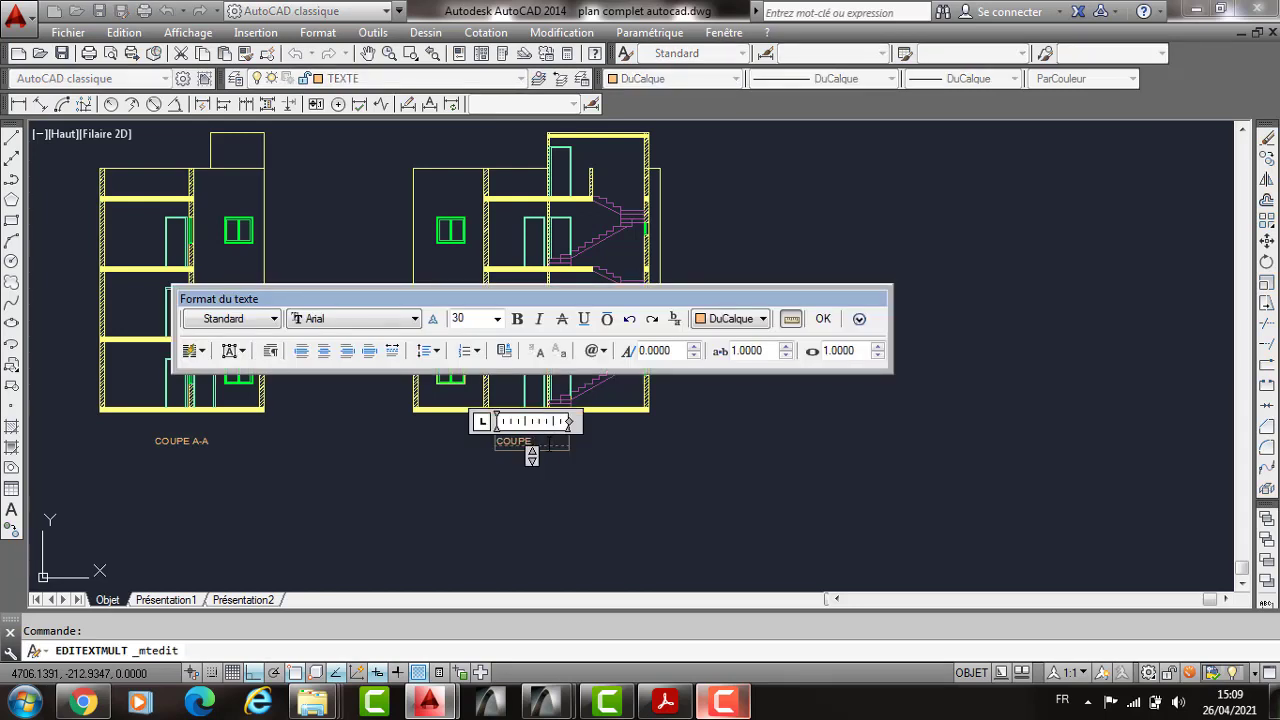
pyautogui.write('B-B')
pyautogui.hotkey('ctrl', 'Return')
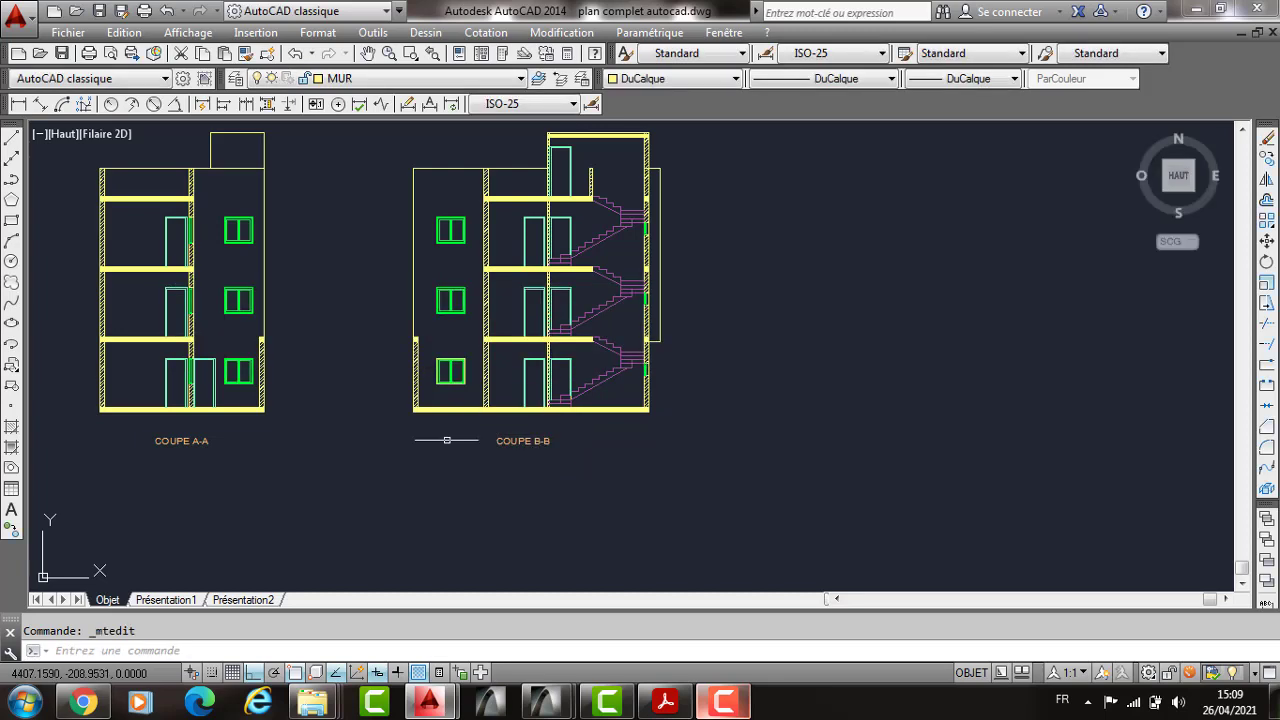
# Step: Draw a 2970 by 2100 rectangle in the empty space beside the plans and sections
pyautogui.scroll(-4, 493, 425)
pyautogui.scroll(2, 477, 280)
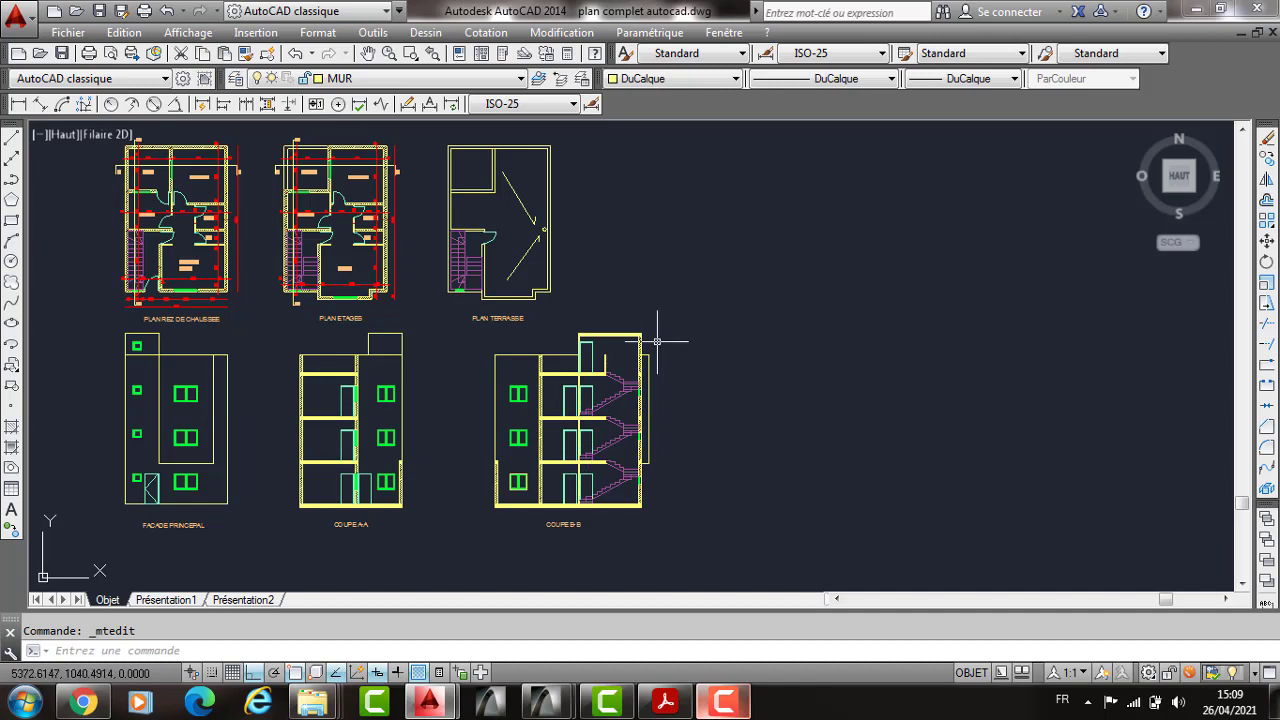
pyautogui.moveTo(657, 341); pyautogui.dragTo(612, 354, button='middle')
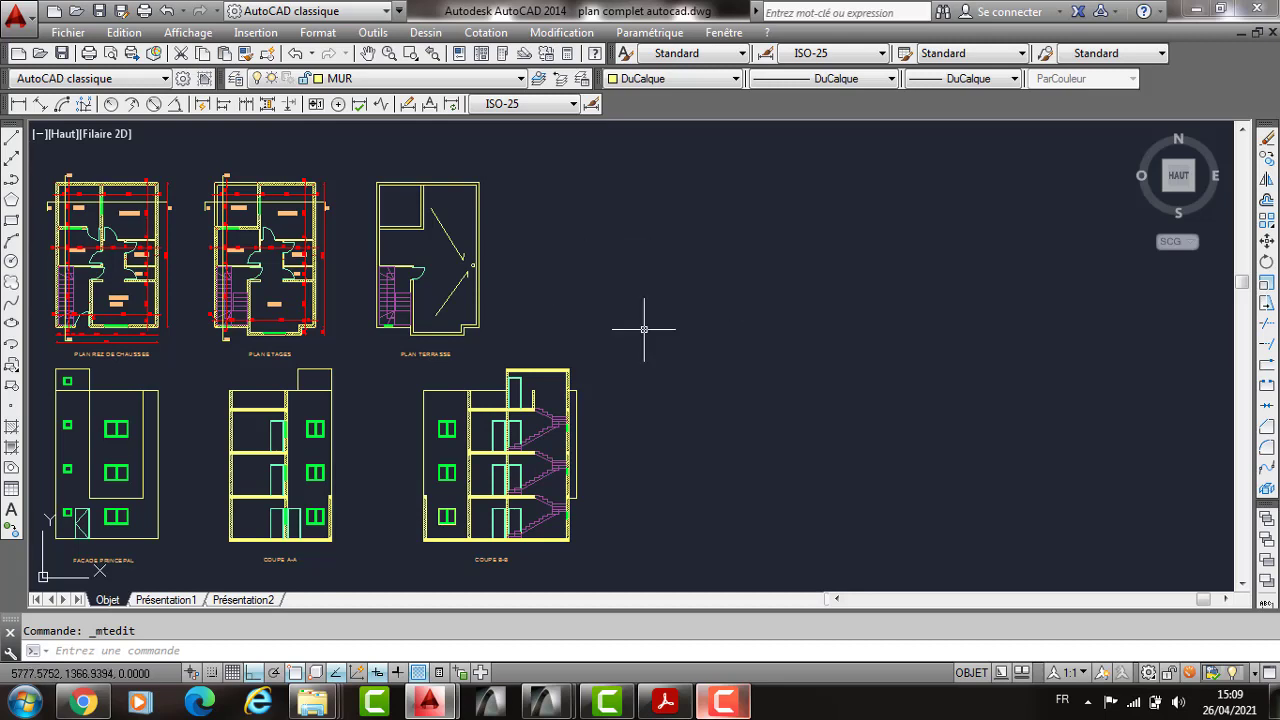
pyautogui.moveTo(644, 328); pyautogui.dragTo(718, 321, button='middle')
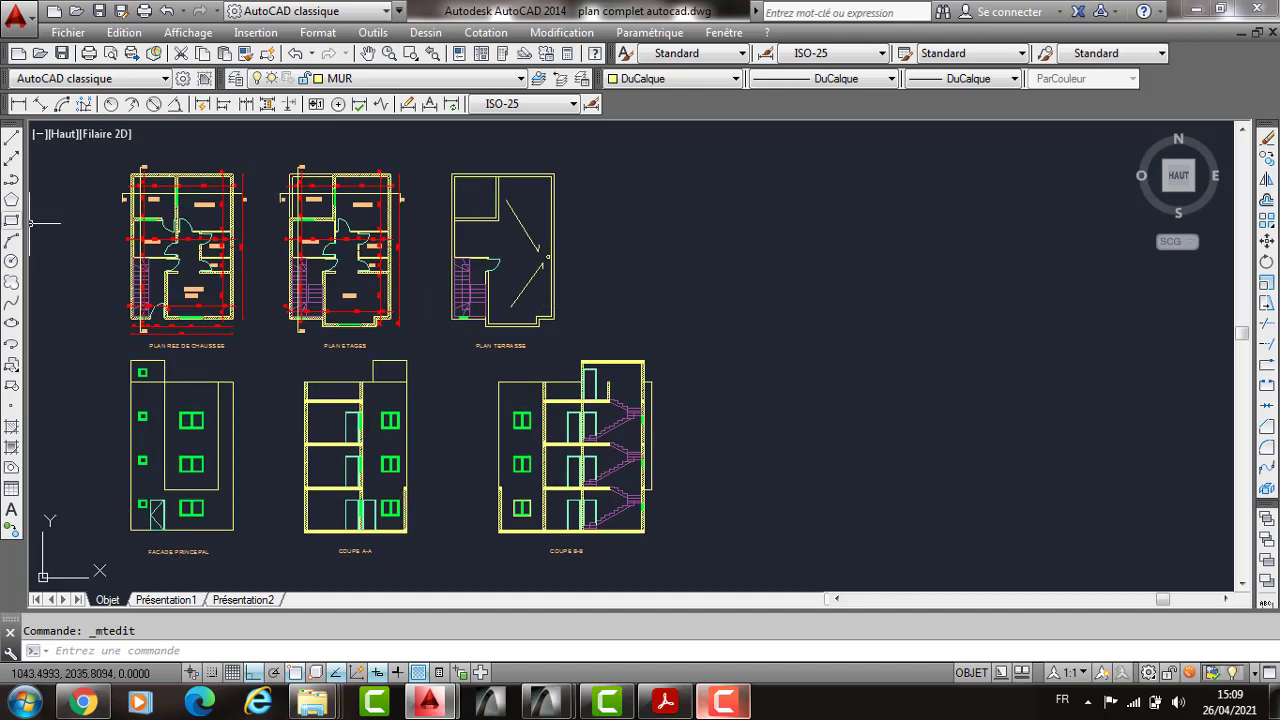
pyautogui.click(12, 220)
pyautogui.moveTo(797, 261); pyautogui.dragTo(748, 275, button='middle')
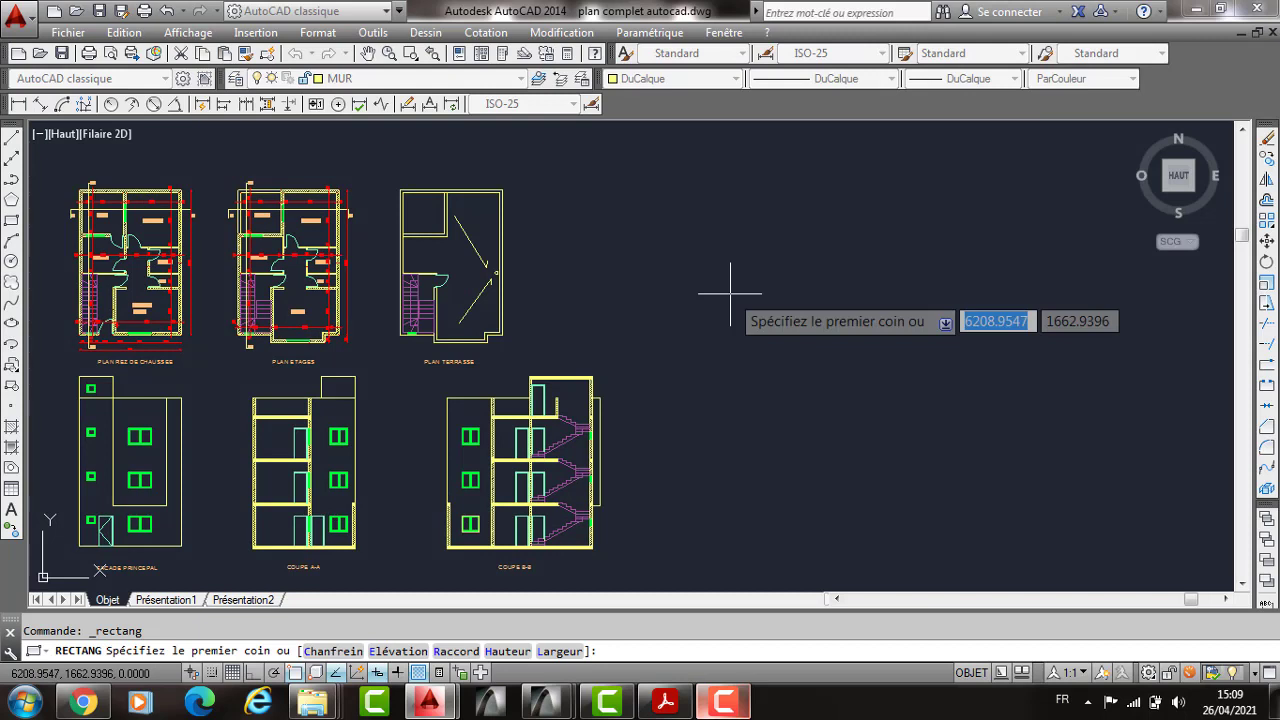
pyautogui.click(730, 294)
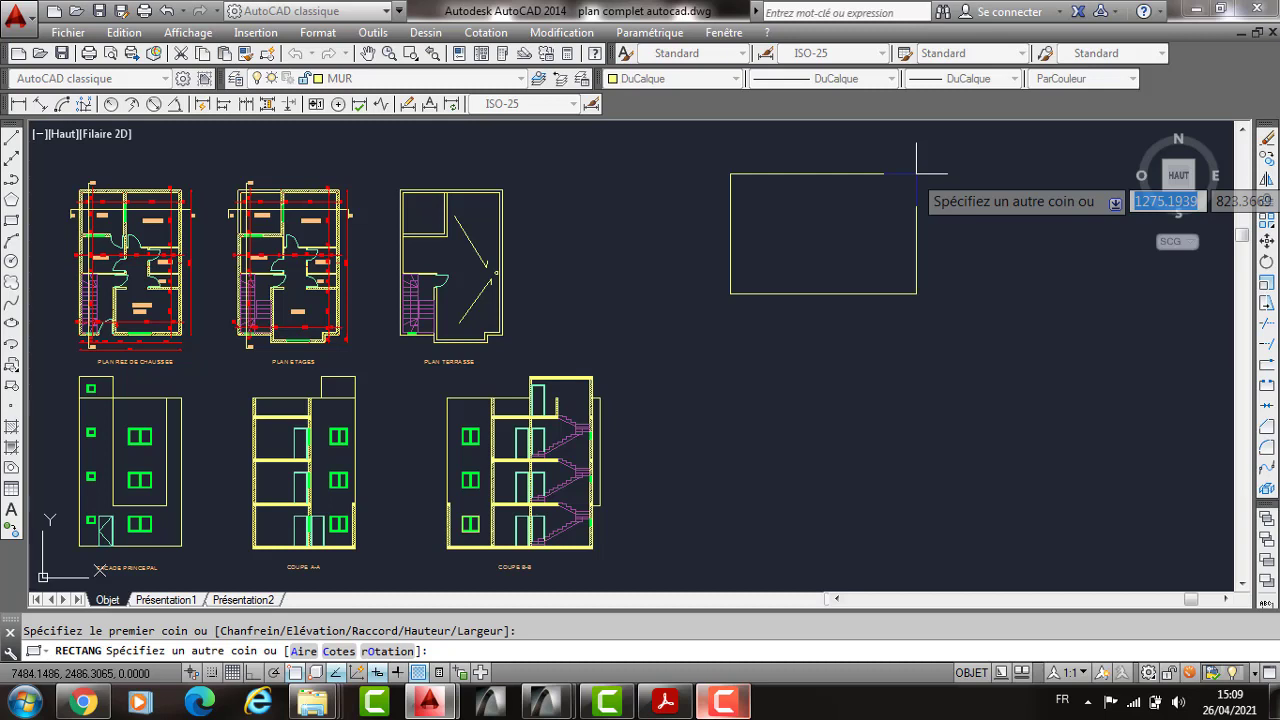
pyautogui.write('2')
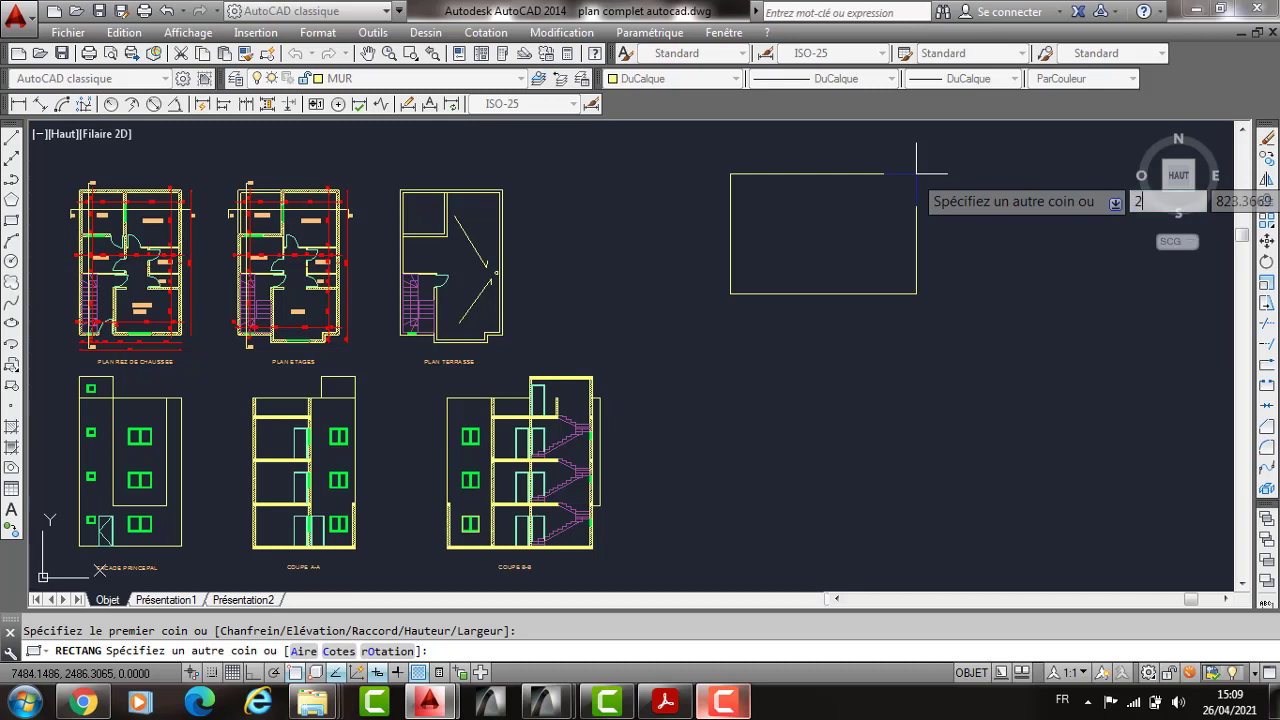
pyautogui.write('97')
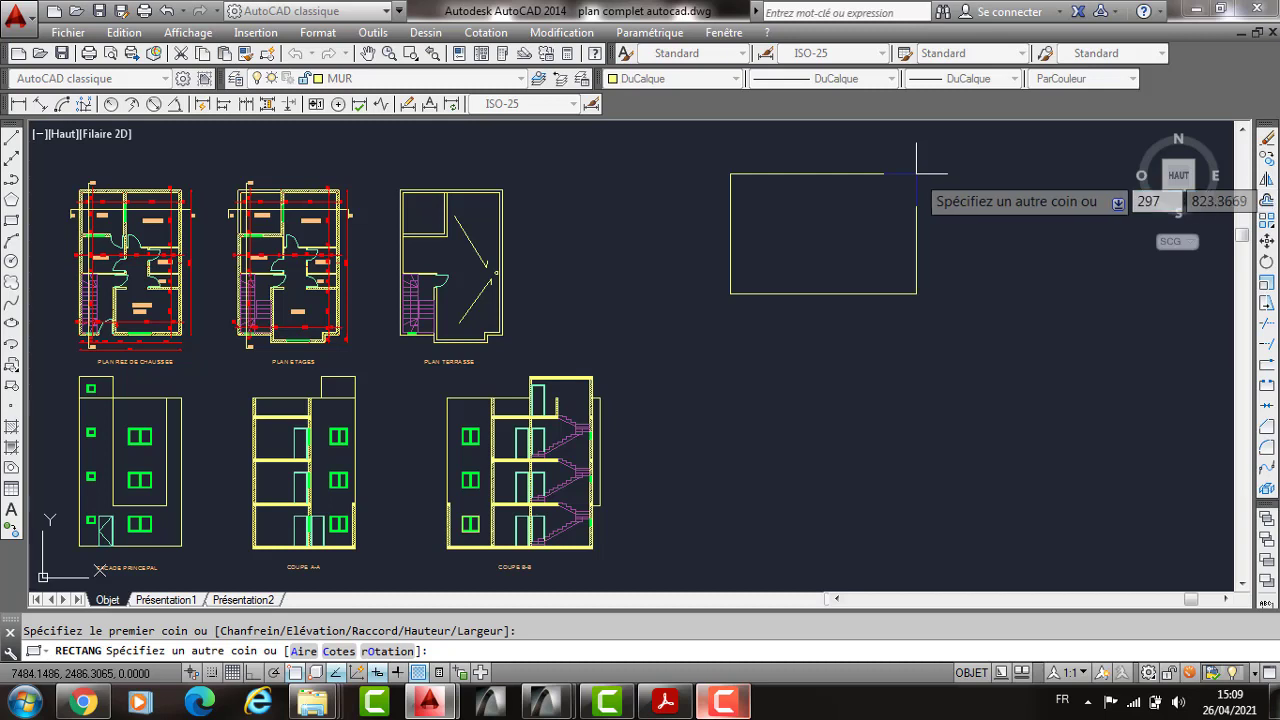
pyautogui.write('0')
pyautogui.press('Tab')
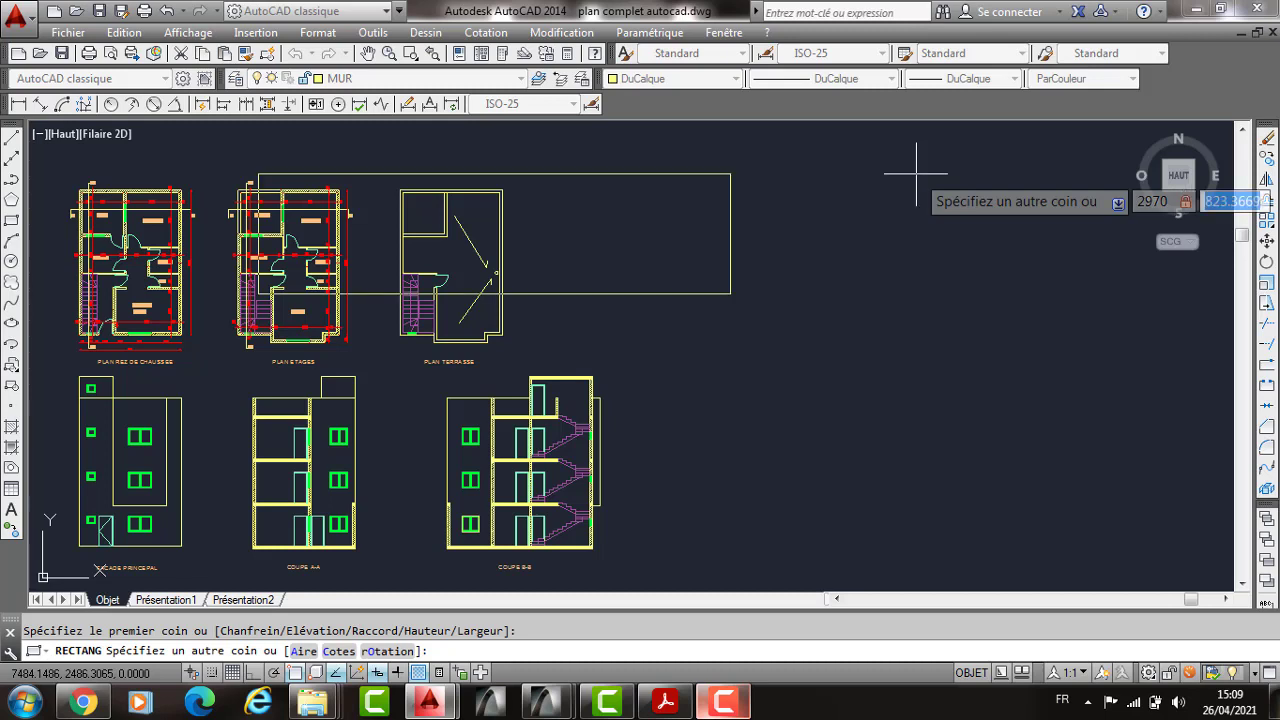
pyautogui.write('2100')
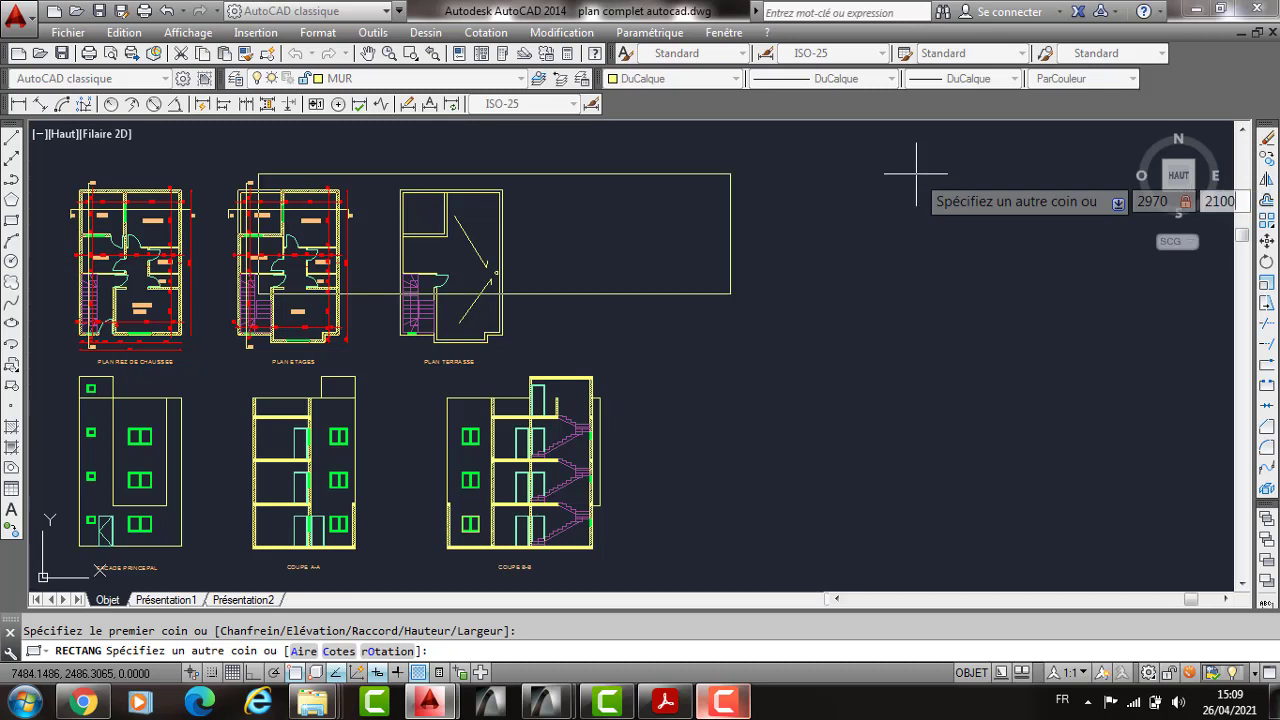
pyautogui.press('Return')
pyautogui.click(795, 276)
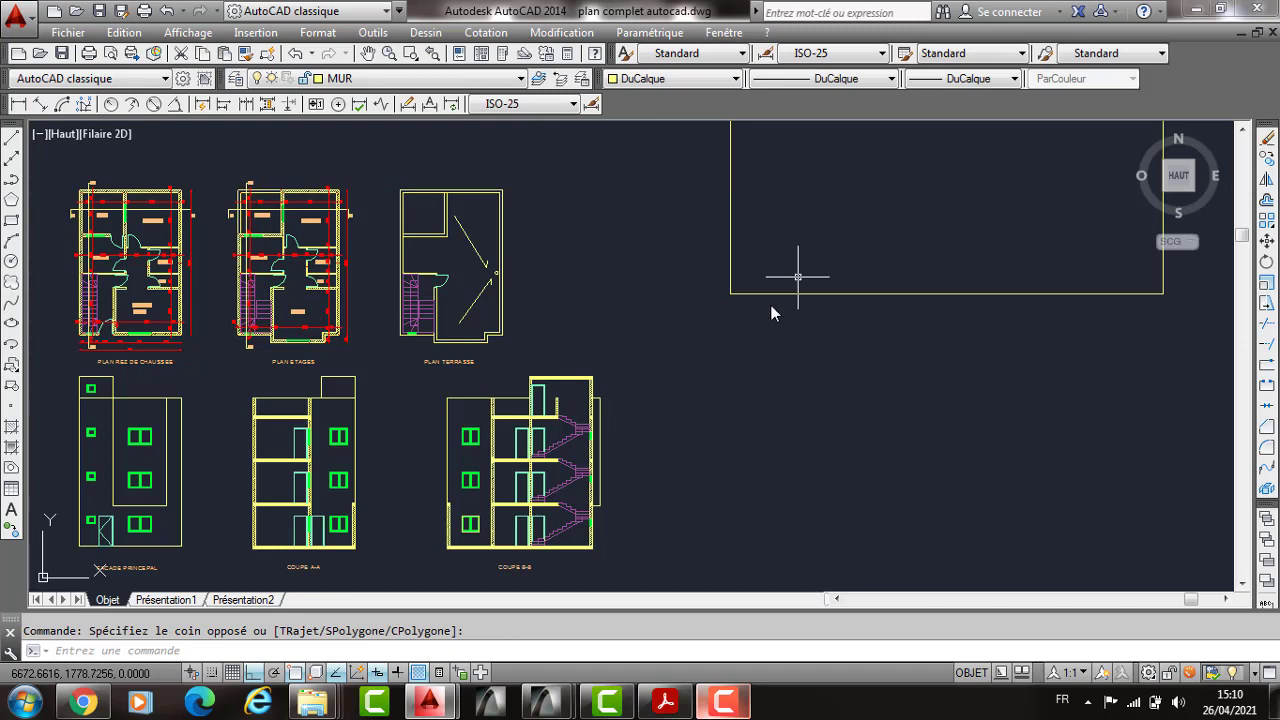
# Step: Move the large sheet frame over the floor plans, placing its lower-left corner just below and left of the ground-floor plan
pyautogui.click(766, 310)
pyautogui.write('DP')
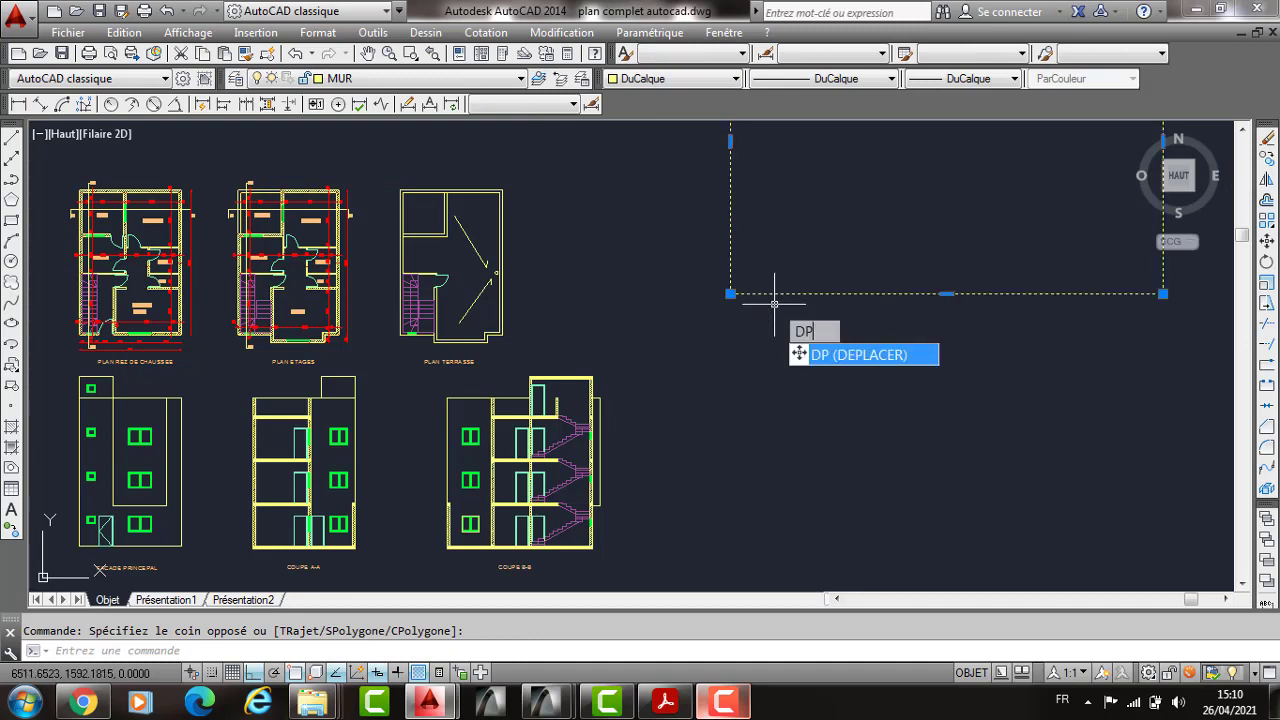
pyautogui.press('Return')
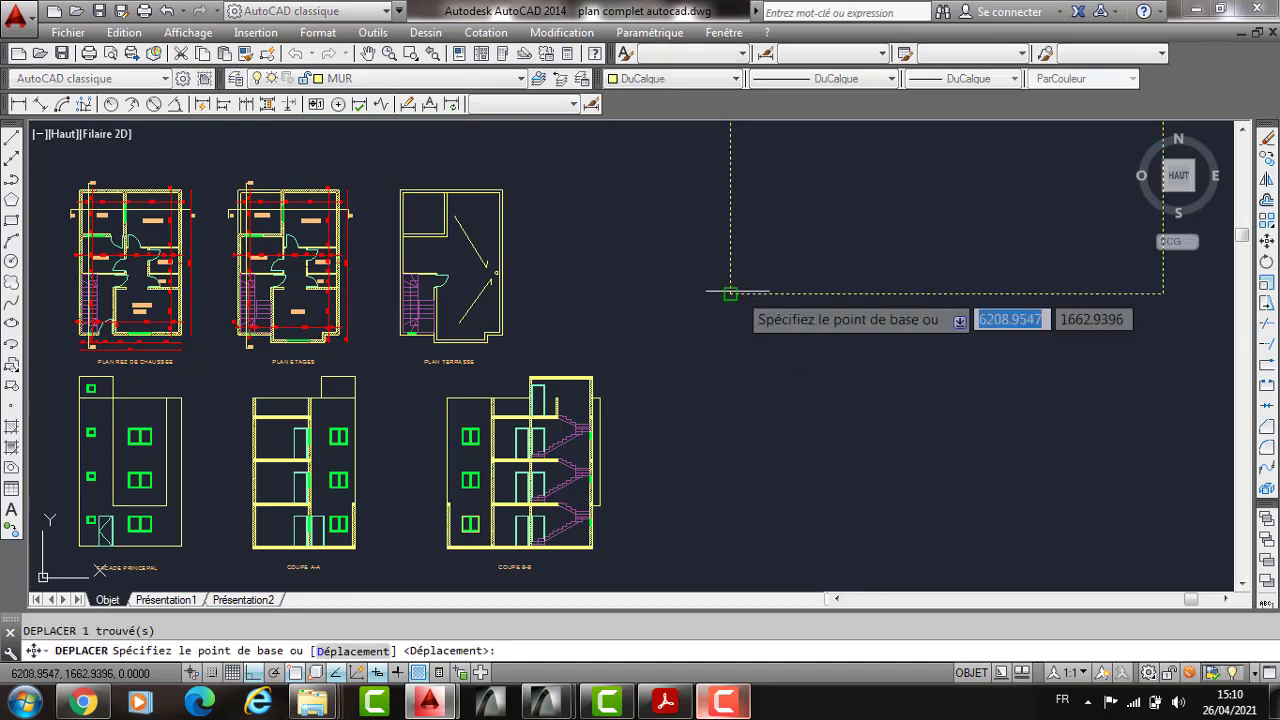
pyautogui.click(730, 293)
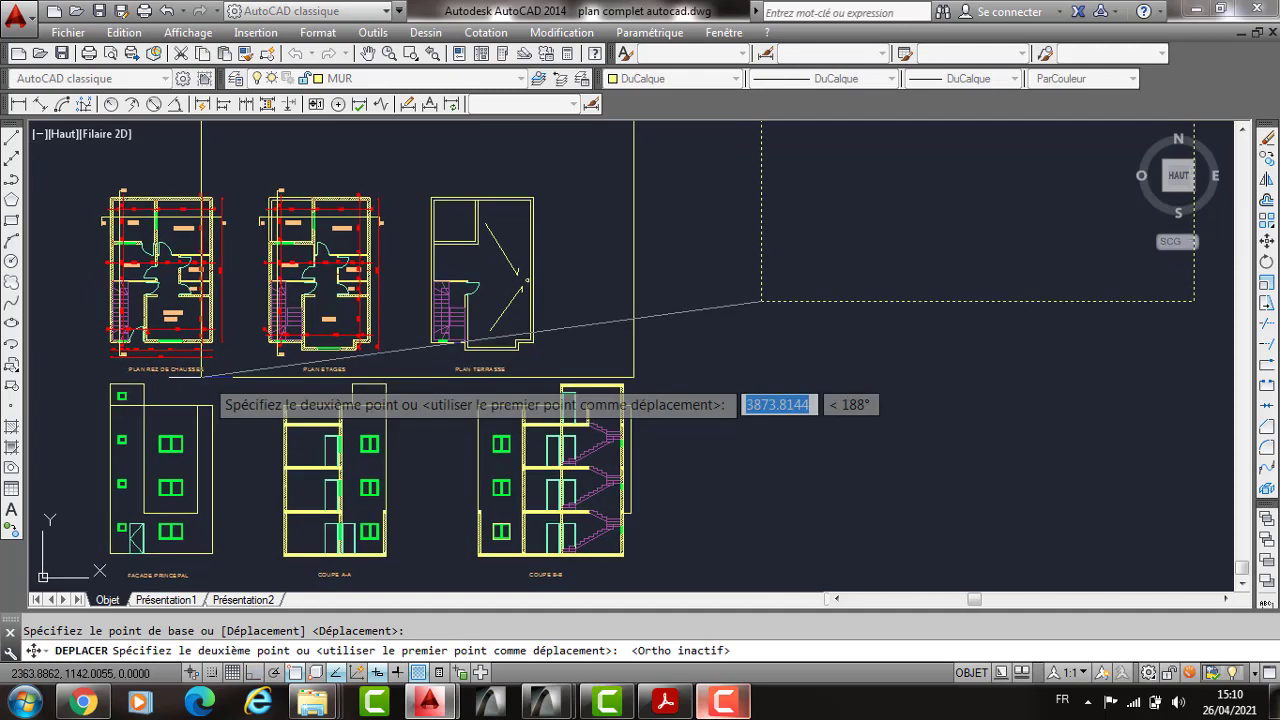
pyautogui.moveTo(84, 377); pyautogui.dragTo(295, 313, button='middle')
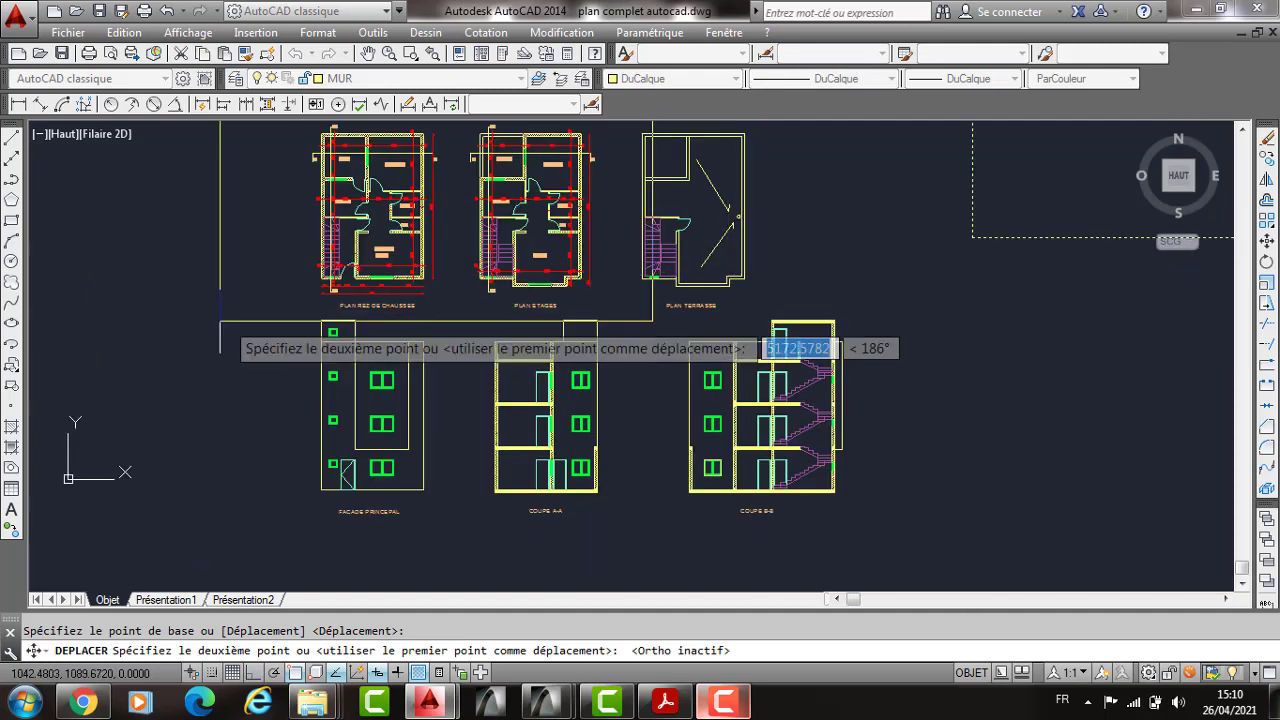
pyautogui.click(285, 321)
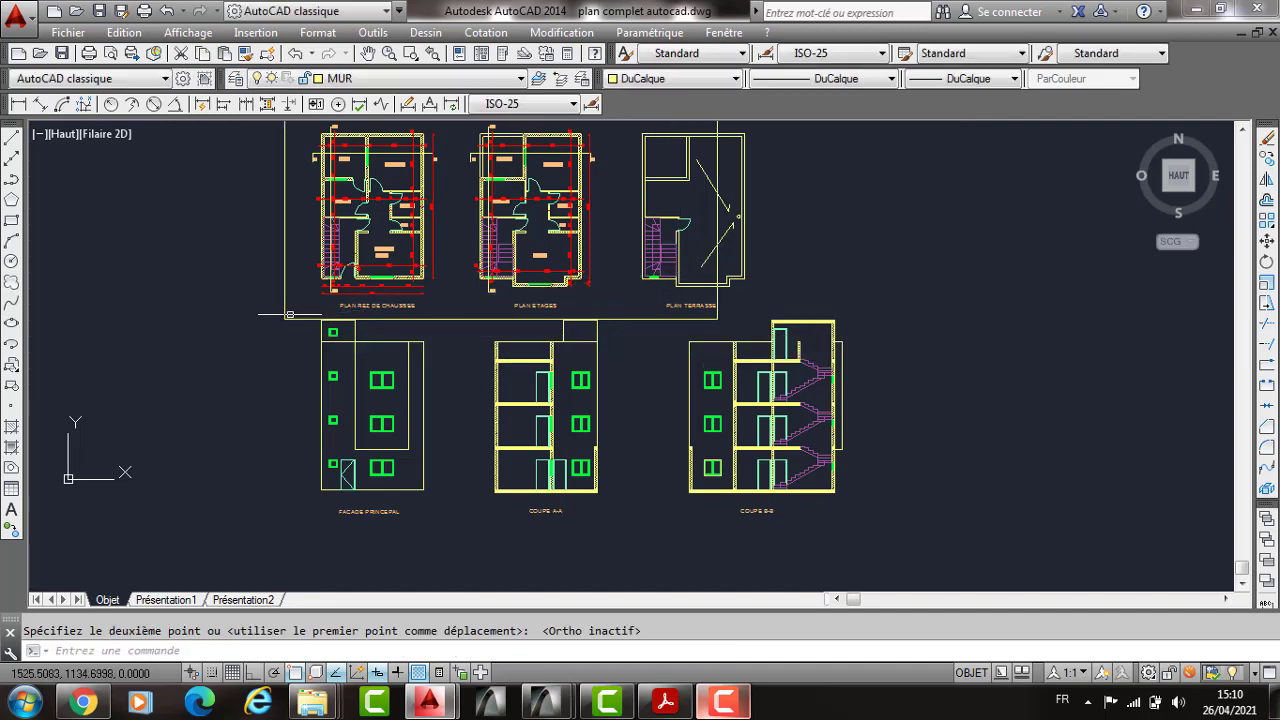
# Step: Copy the sheet frame edge to edge below, beside and diagonally, forming a two-by-two grid over the plans and sections
pyautogui.click(263, 326)
pyautogui.write('co')
pyautogui.press('Return')
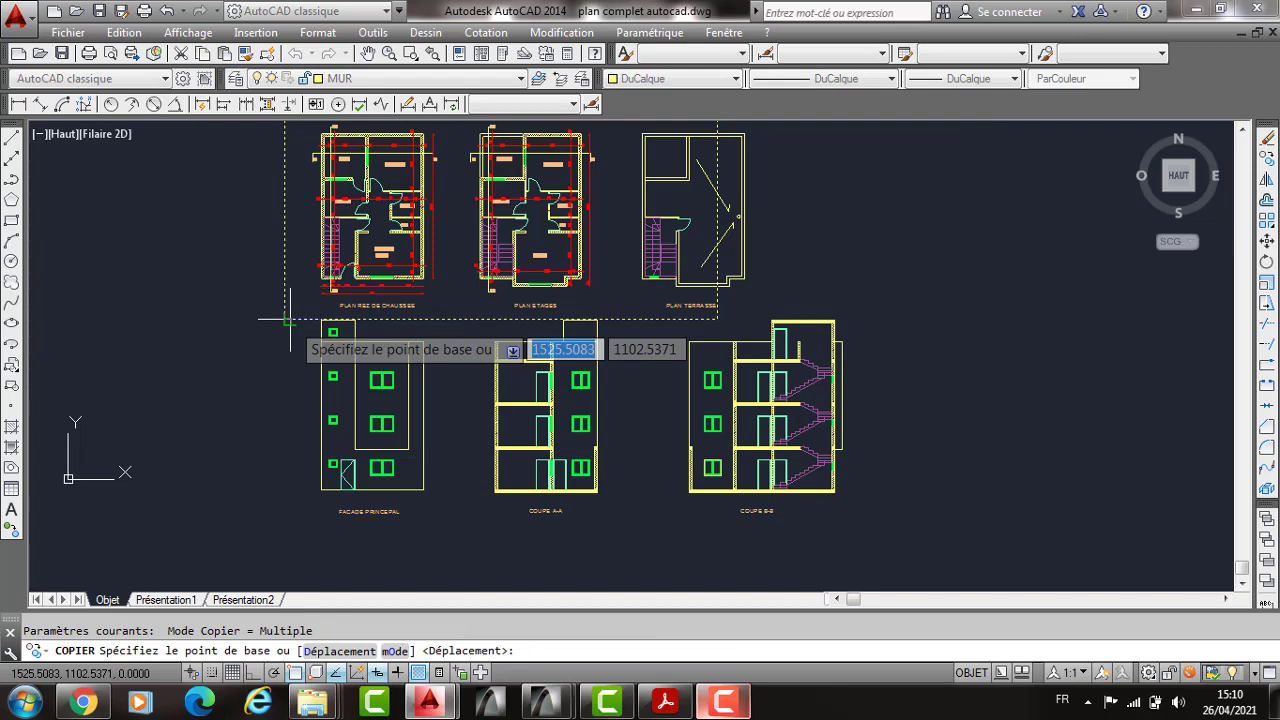
pyautogui.scroll(-3, 289, 317)
pyautogui.scroll(3, 280, 210)
pyautogui.moveTo(280, 210); pyautogui.dragTo(303, 293, button='middle')
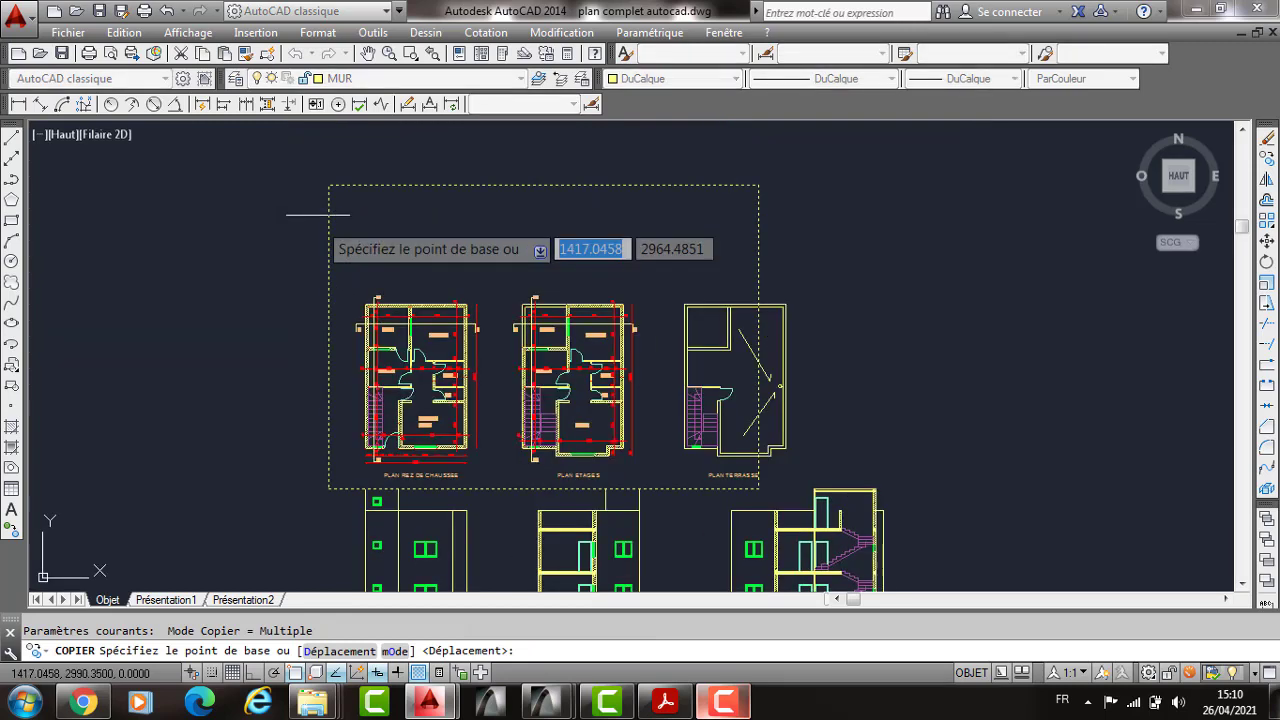
pyautogui.click(329, 185)
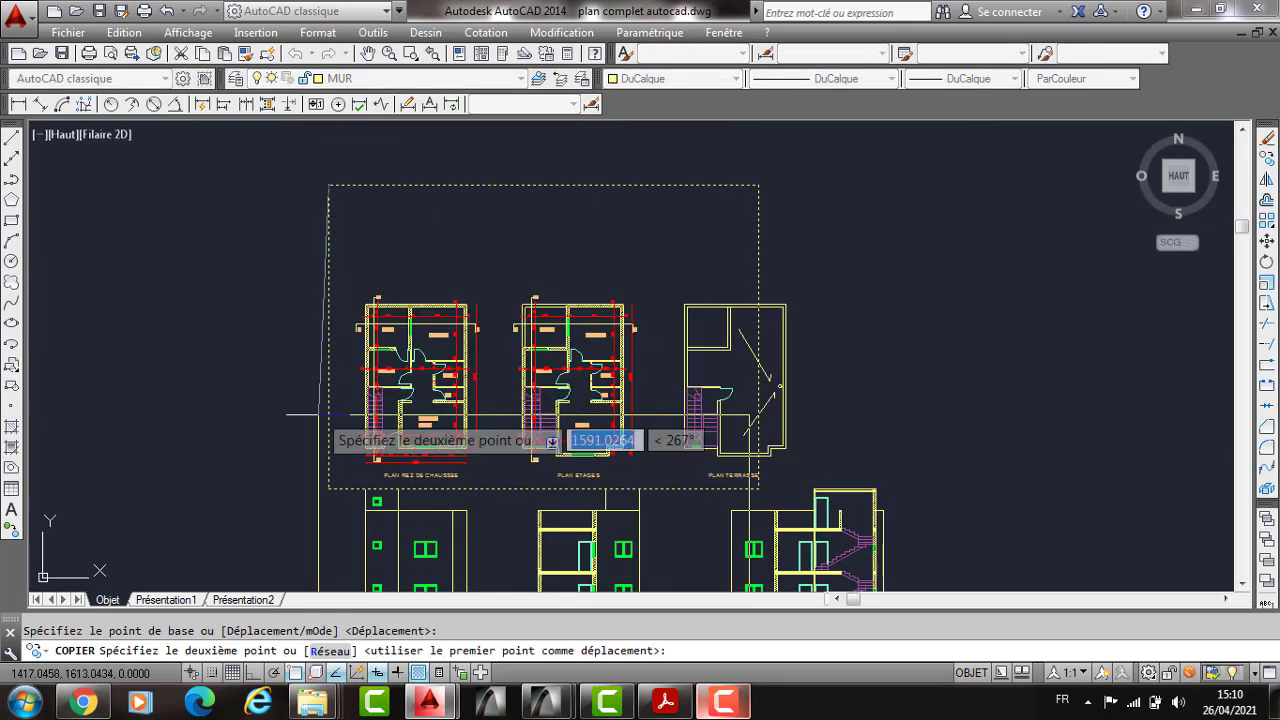
pyautogui.click(329, 490)
pyautogui.moveTo(329, 490); pyautogui.dragTo(310, 383, button='middle')
pyautogui.scroll(-2, 396, 263)
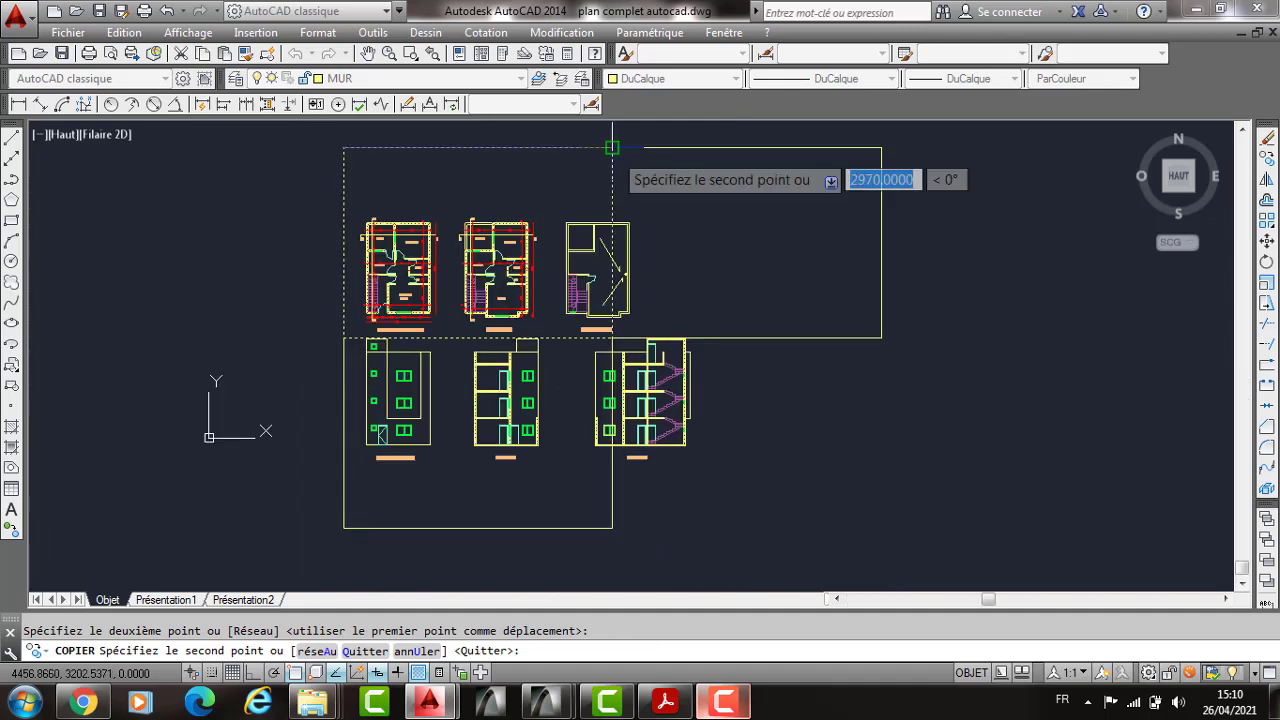
pyautogui.click(612, 147)
pyautogui.click(612, 331)
pyautogui.press('Return')
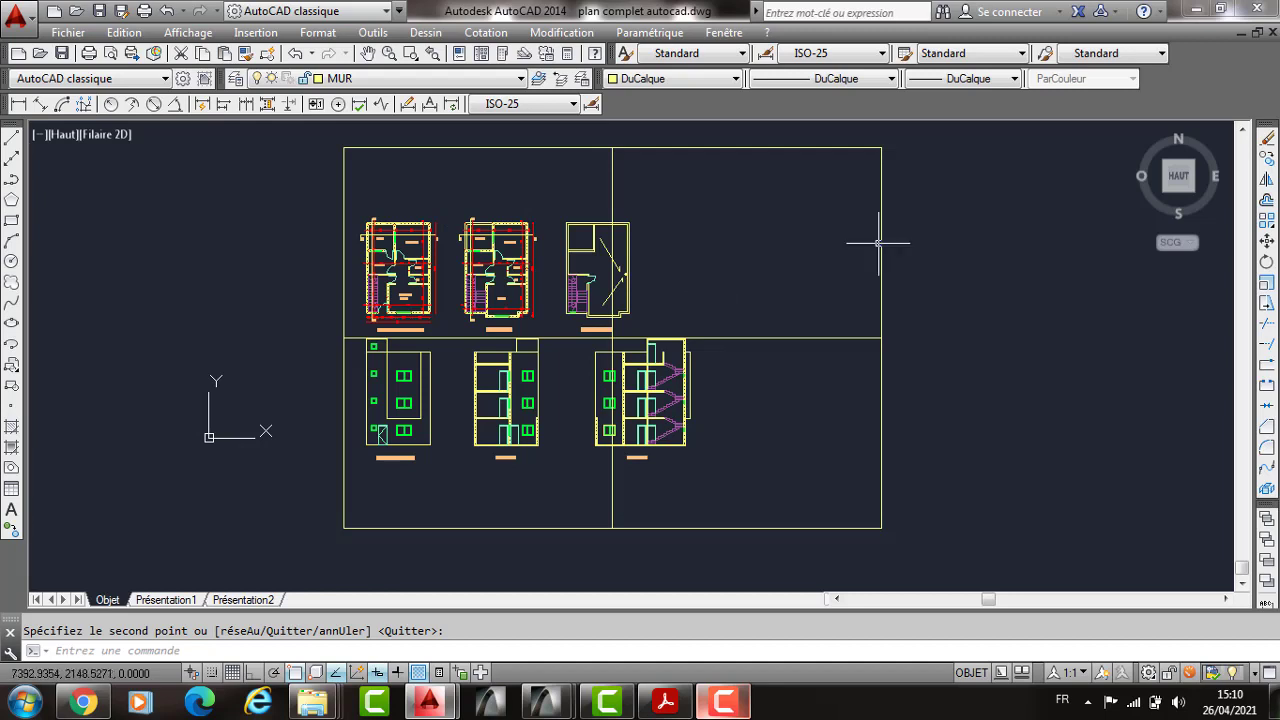
# Step: Delete all four sheet frames surrounding the plans, façade and sections
pyautogui.click(943, 287)
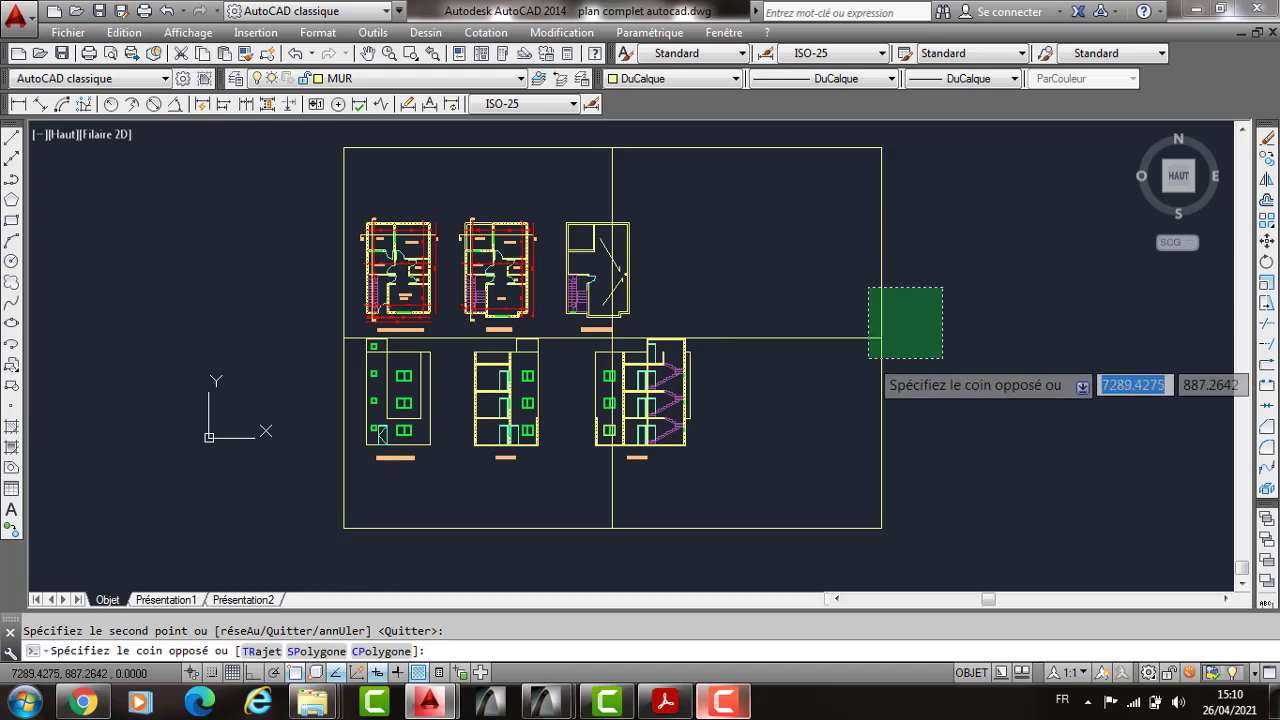
pyautogui.click(868, 358)
pyautogui.press('Delete')
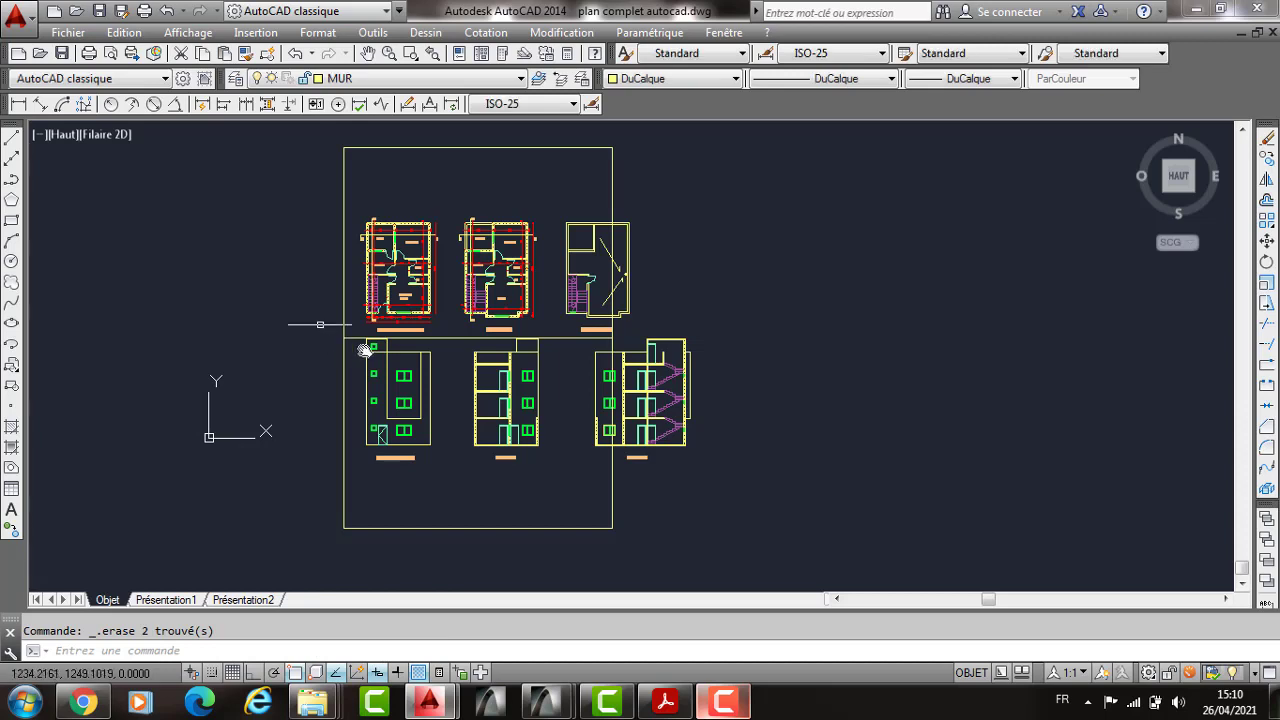
pyautogui.click(354, 330)
pyautogui.click(320, 350)
pyautogui.press('Delete')
# Step: Draw a freehand upright rectangle in the empty space to the right of the terrace plan
pyautogui.moveTo(329, 343); pyautogui.dragTo(409, 351, button='middle')
pyautogui.write('REC')
pyautogui.press('Return')
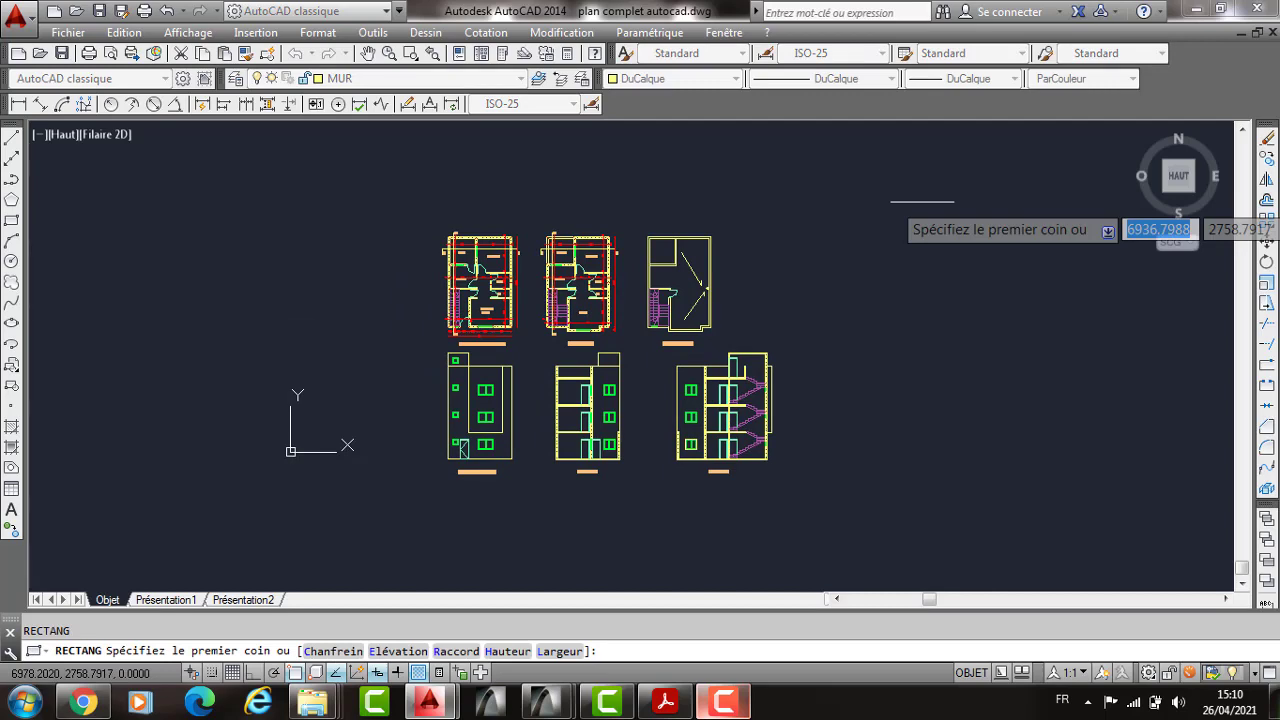
pyautogui.click(946, 173)
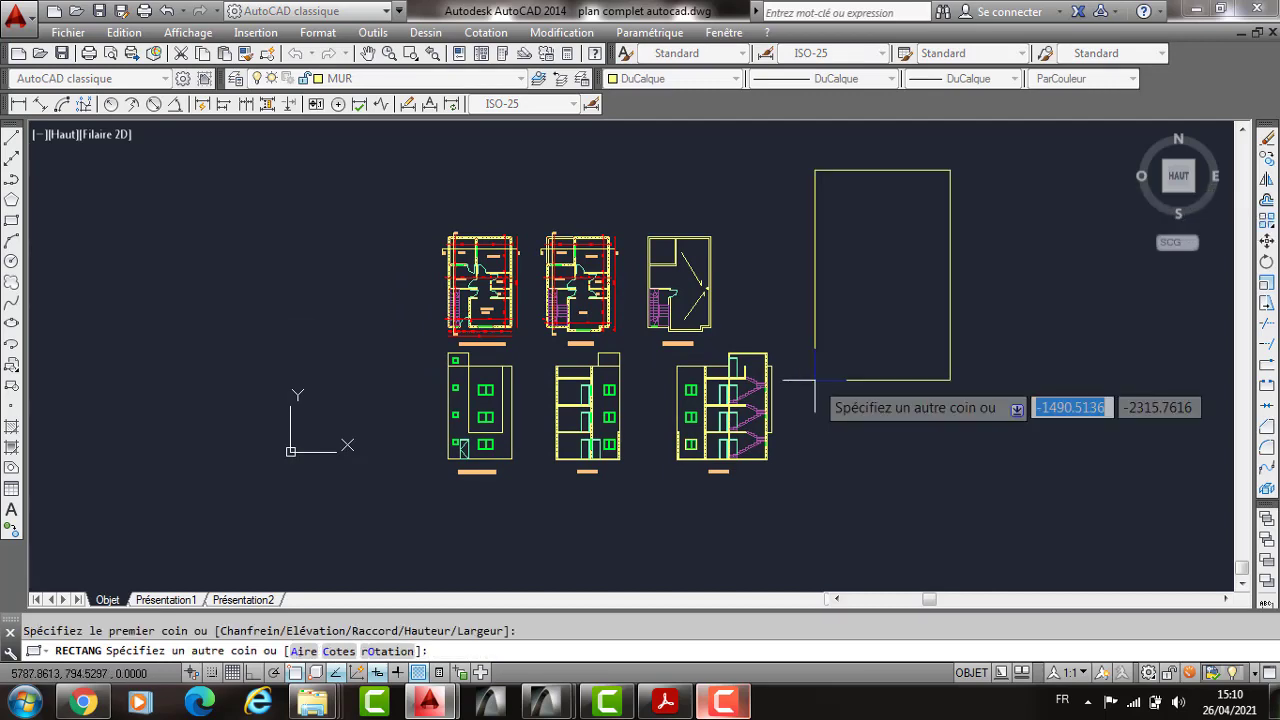
pyautogui.click(808, 346)
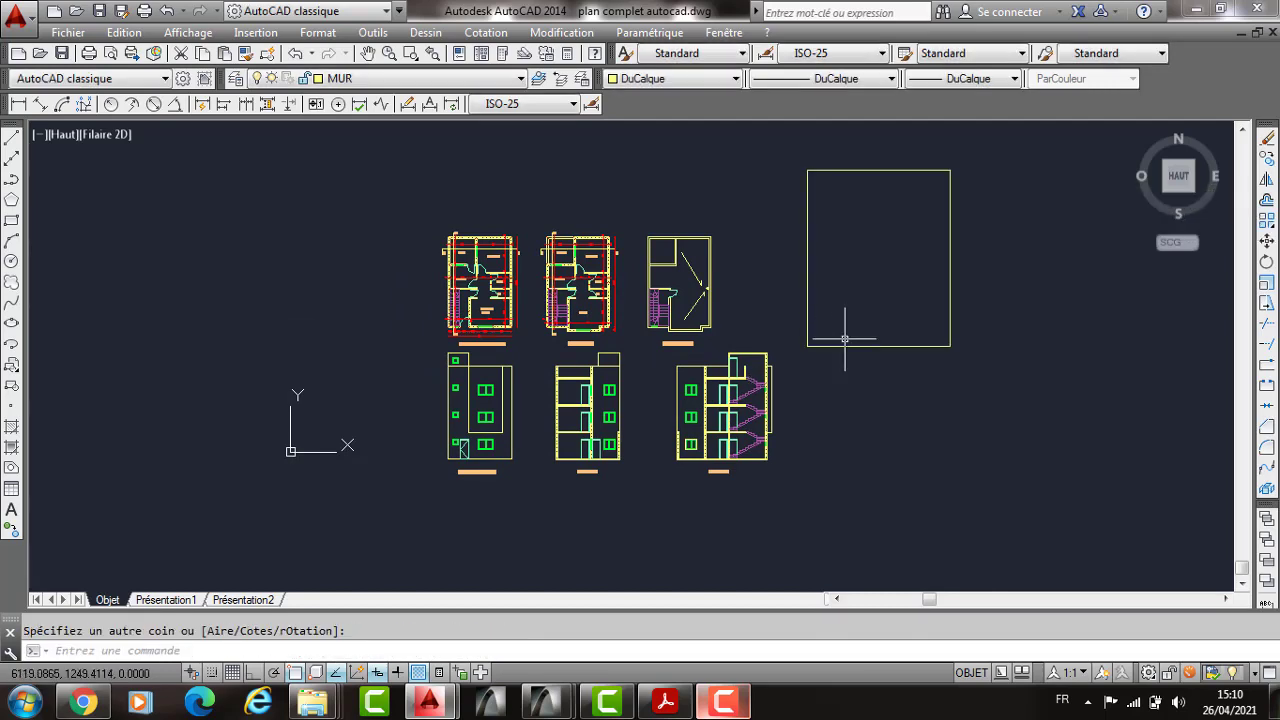
pyautogui.scroll(2, 845, 339)
pyautogui.moveTo(815, 332); pyautogui.dragTo(743, 394, button='middle')
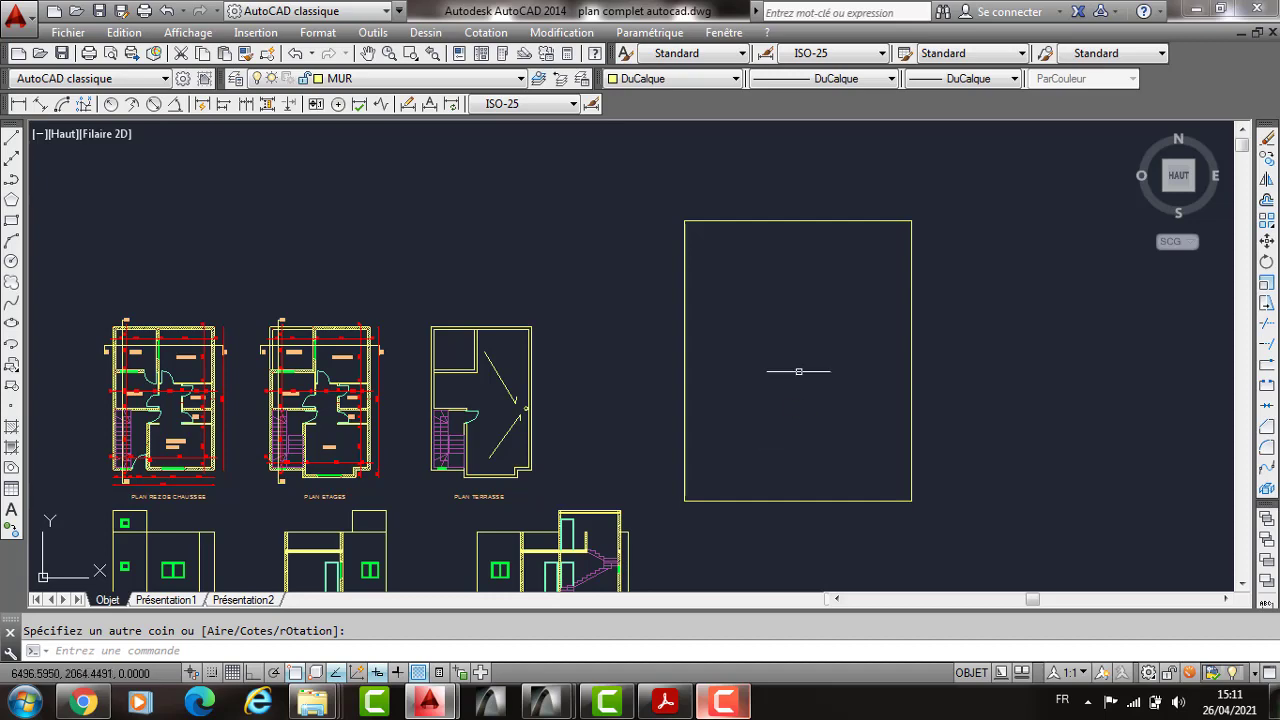
pyautogui.moveTo(799, 371); pyautogui.dragTo(795, 337, button='middle')
pyautogui.scroll(-2, 794, 386)
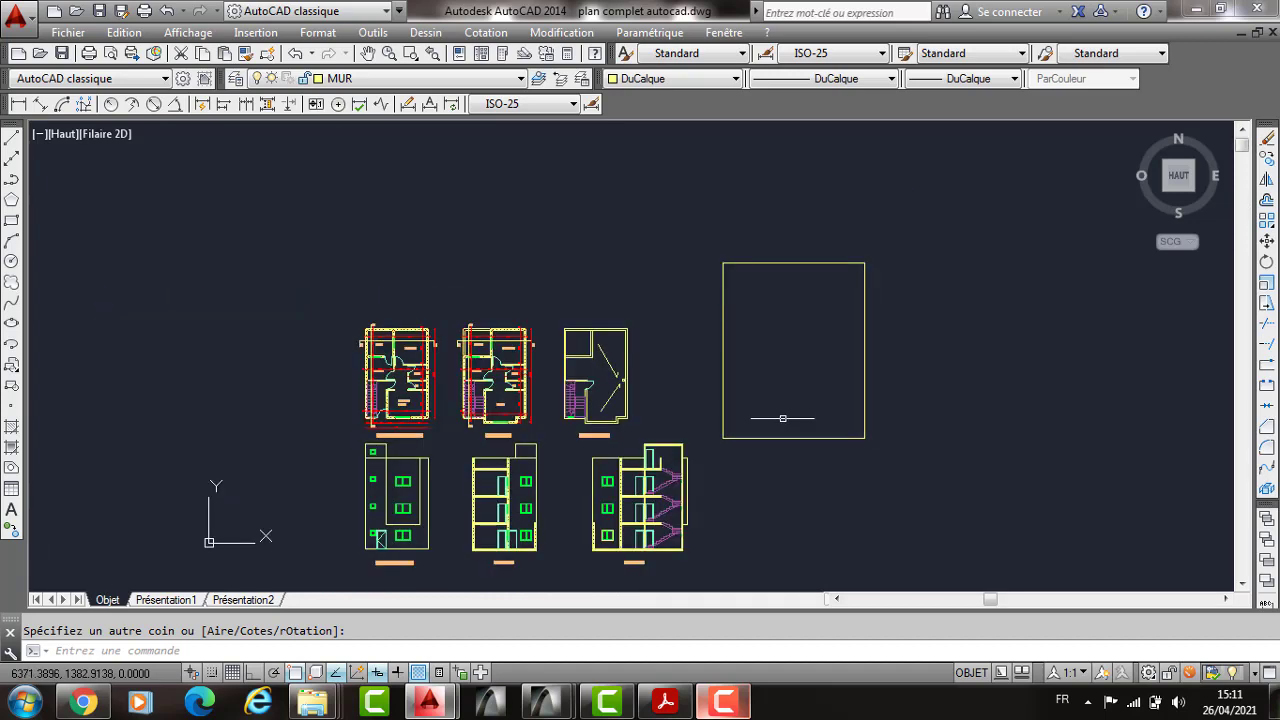
# Step: Try to copy the upright rectangle slightly down and to the left, and undo the copy
pyautogui.click(783, 418)
pyautogui.click(740, 461)
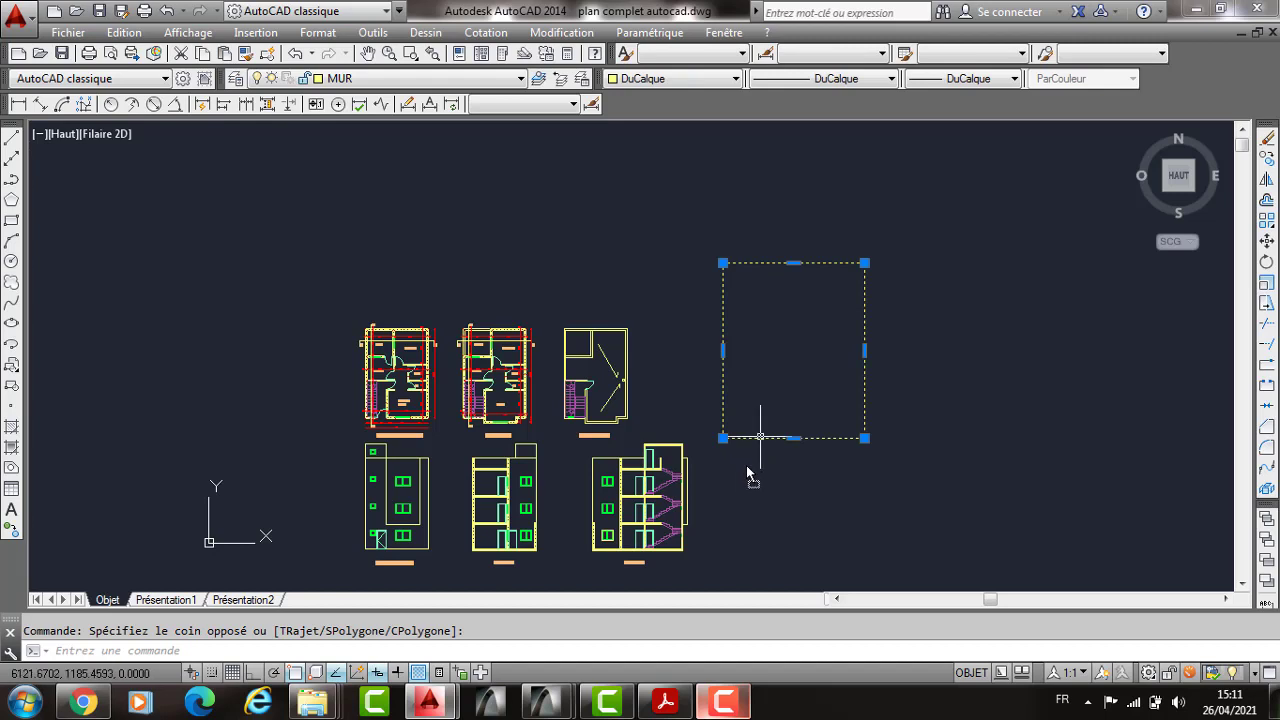
pyautogui.click(747, 476)
pyautogui.keyDown('ctrl'); pyautogui.moveTo(761, 447); pyautogui.dragTo(747, 474); pyautogui.keyUp('ctrl')
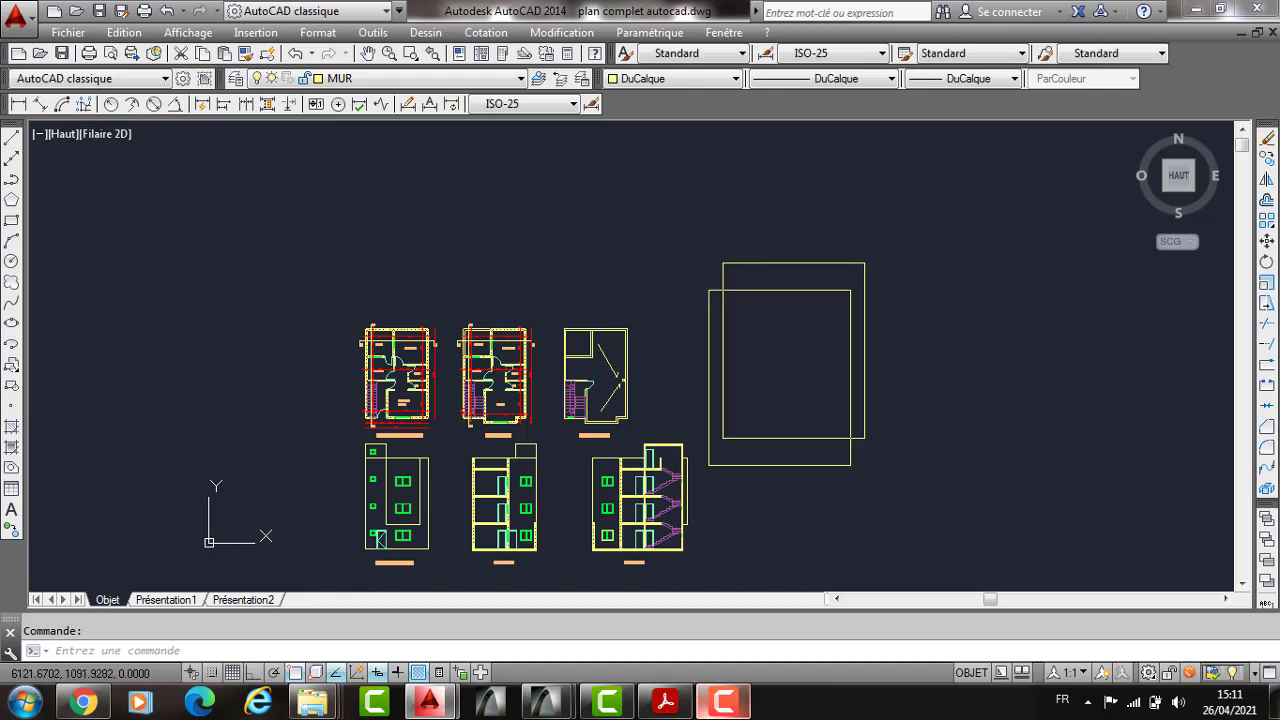
pyautogui.hotkey('ctrl', 'z')
# Step: Delete the upright rectangle beside the plans and sections
pyautogui.click(805, 437)
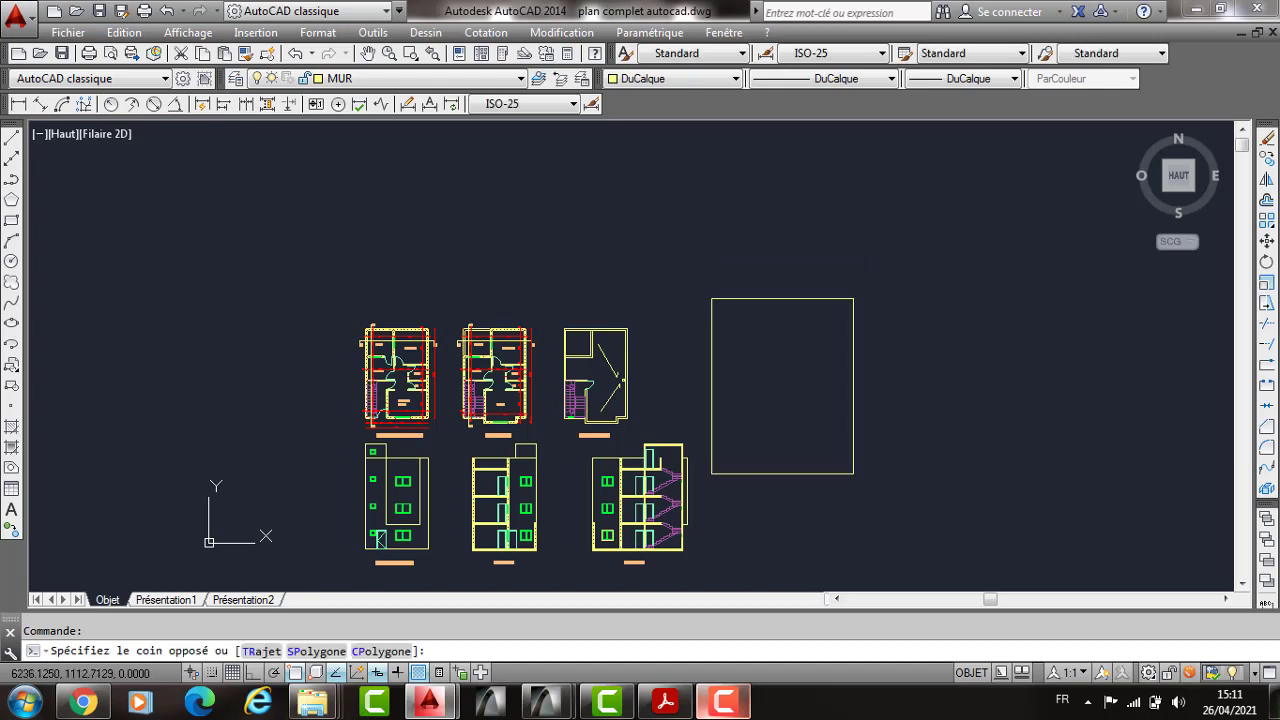
pyautogui.click(737, 466)
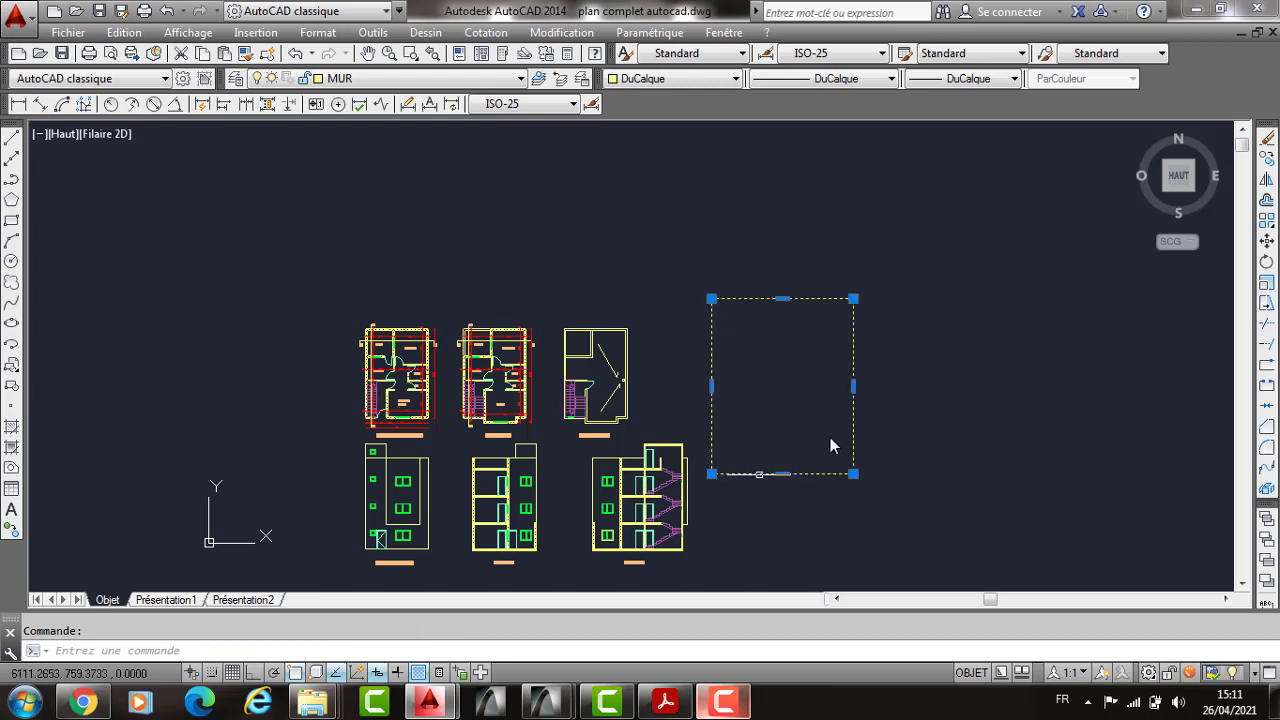
pyautogui.click(733, 487)
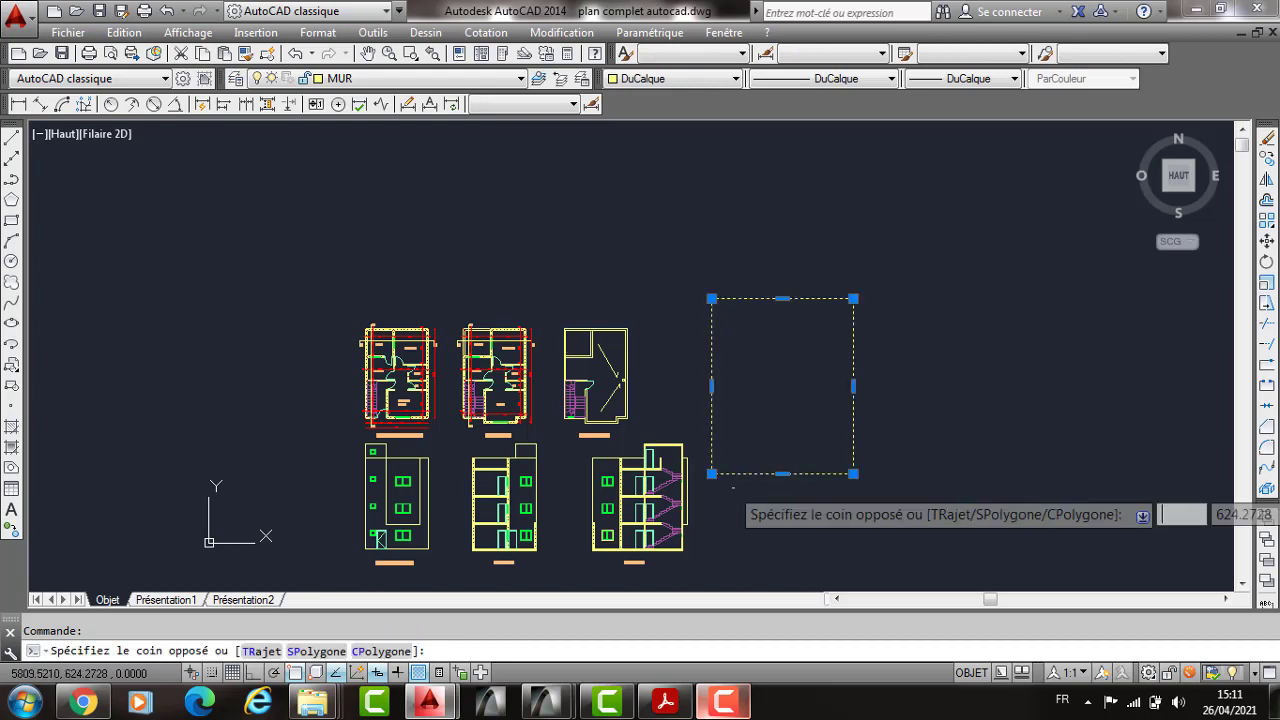
pyautogui.press('Delete')
# Step: Move the terrace plan with its PLAN TERRASSE title slightly to the right, away from the upper-floor plan
pyautogui.moveTo(665, 409); pyautogui.dragTo(670, 364, button='middle')
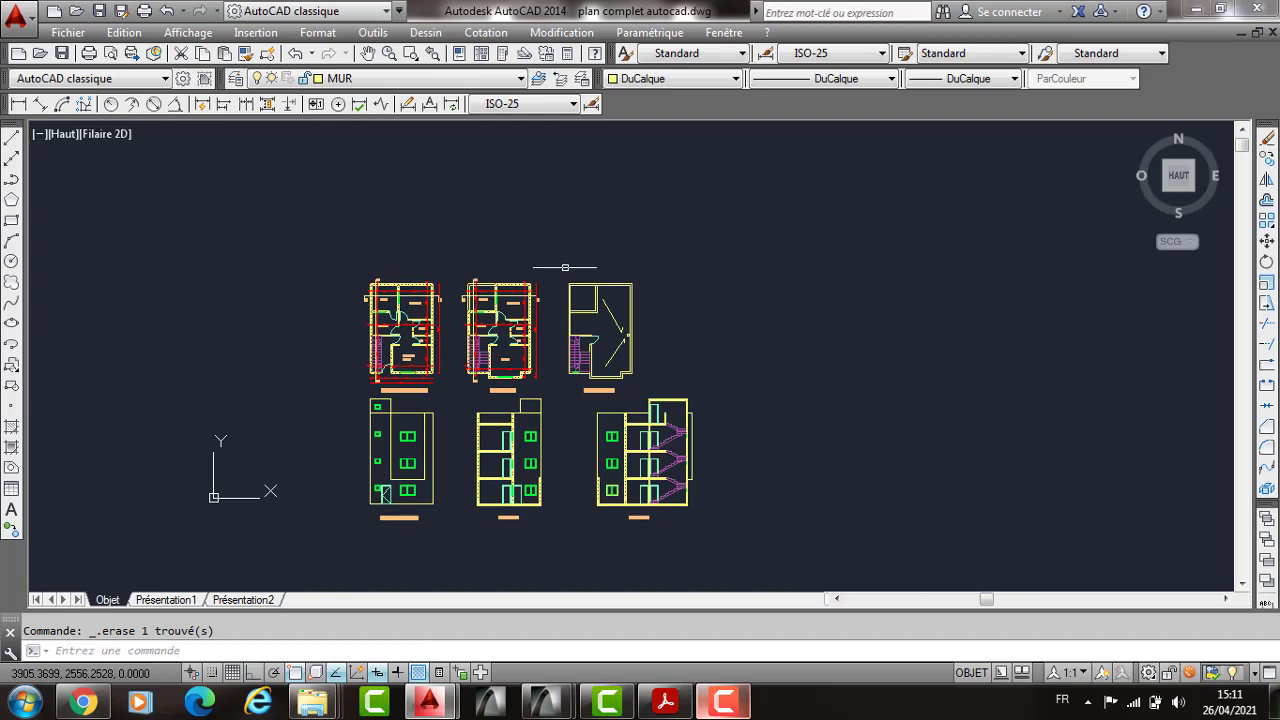
pyautogui.click(563, 266)
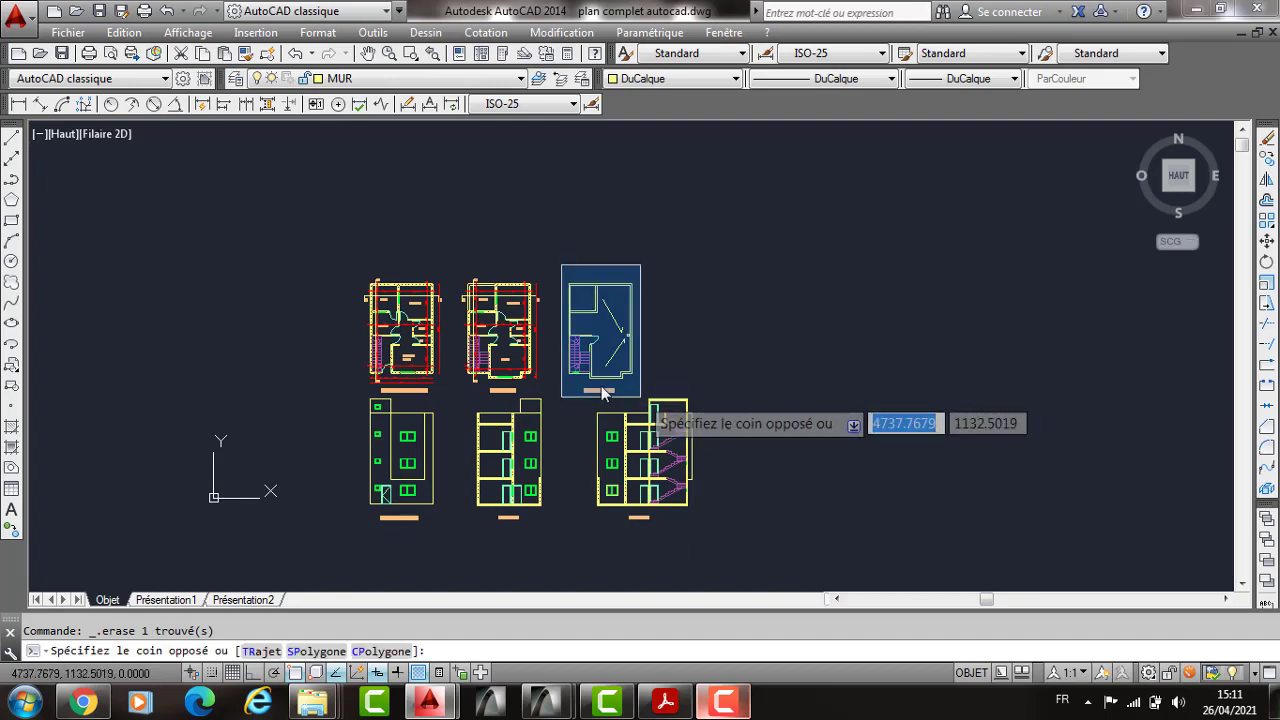
pyautogui.click(636, 395)
pyautogui.scroll(4, 616, 392)
pyautogui.write('DP')
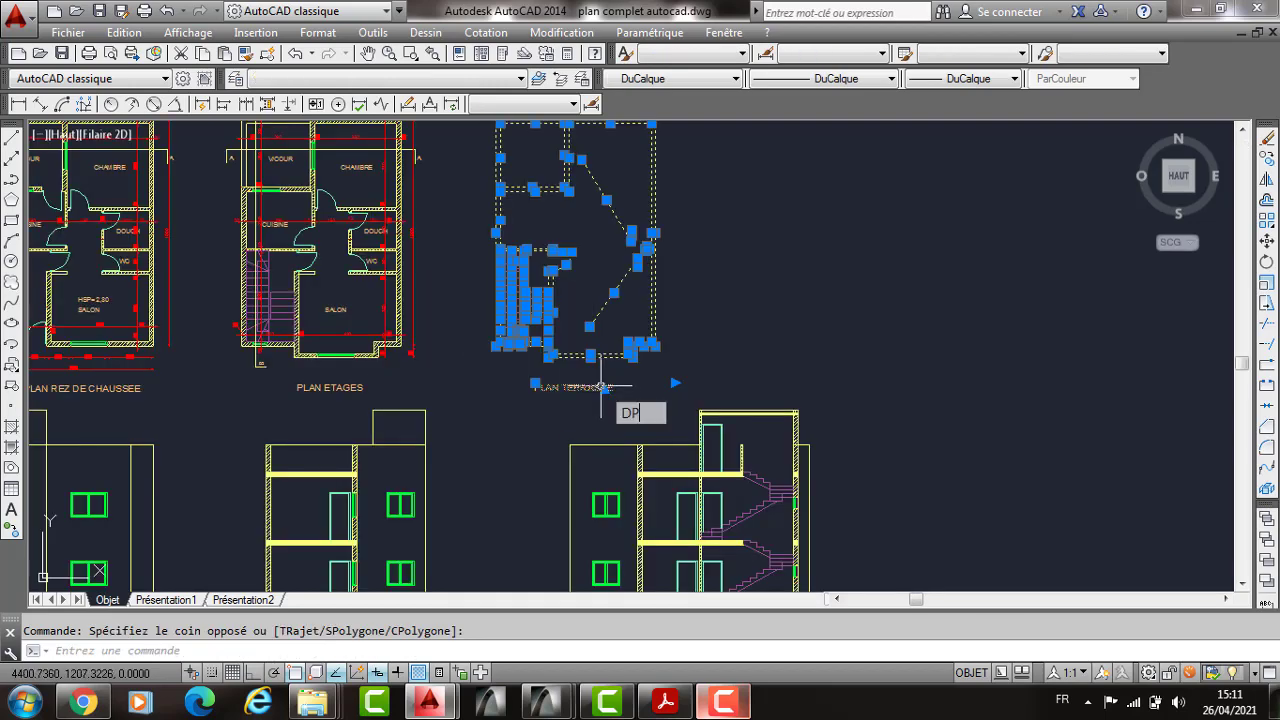
pyautogui.press('Return')
pyautogui.click(495, 346)
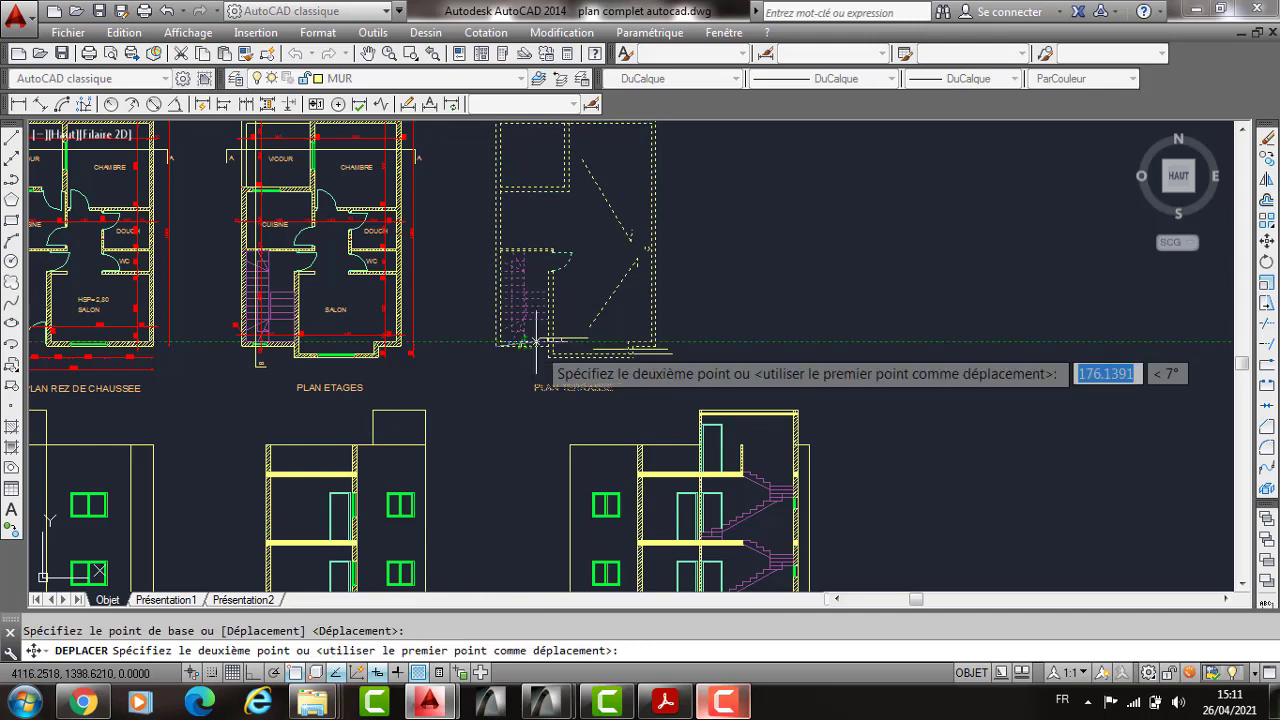
pyautogui.click(537, 342)
# Step: Move section B-B with its title about 95 units horizontally to the left, with Ortho on
pyautogui.scroll(-5, 532, 375)
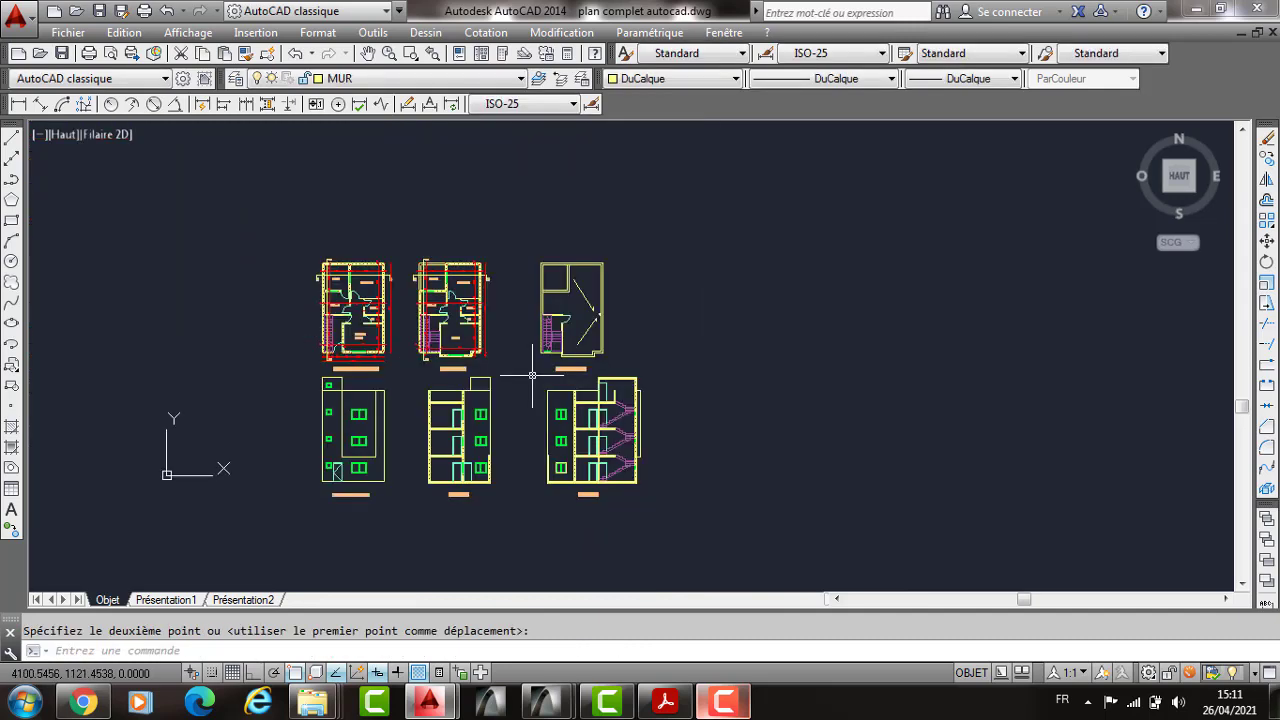
pyautogui.click(534, 377)
pyautogui.click(741, 503)
pyautogui.press('Return')
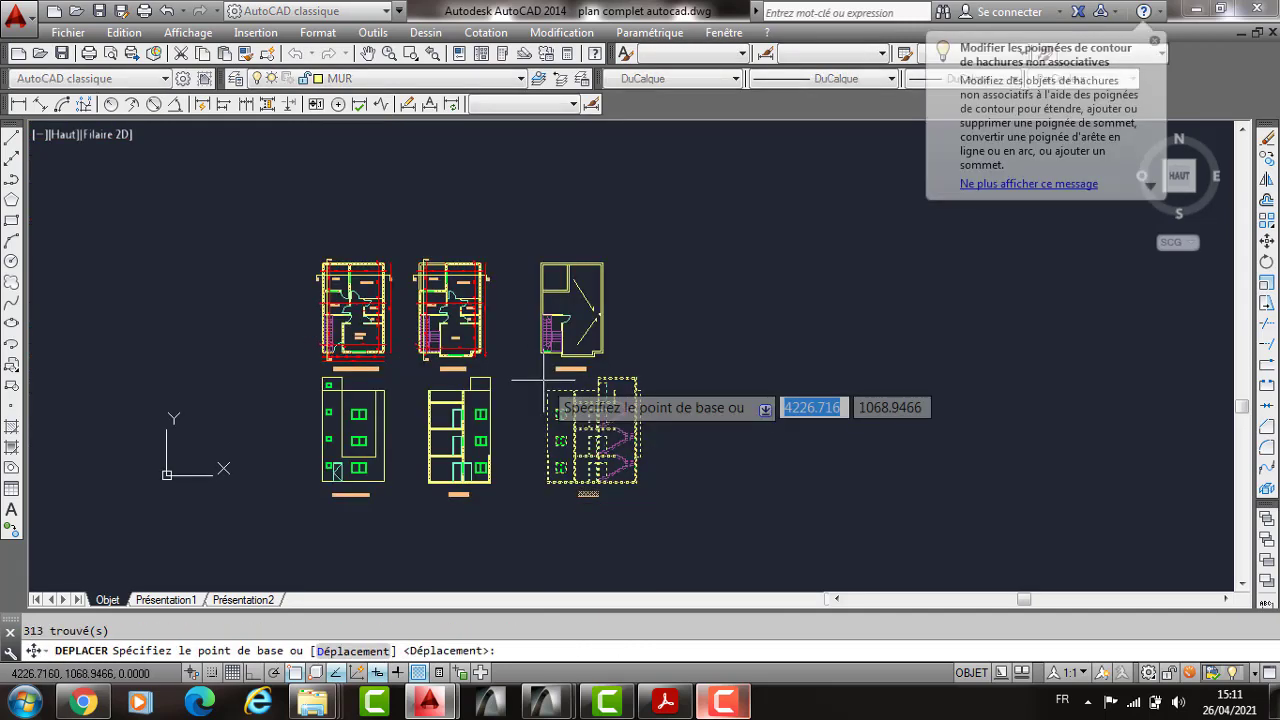
pyautogui.scroll(5, 544, 380)
pyautogui.click(544, 430)
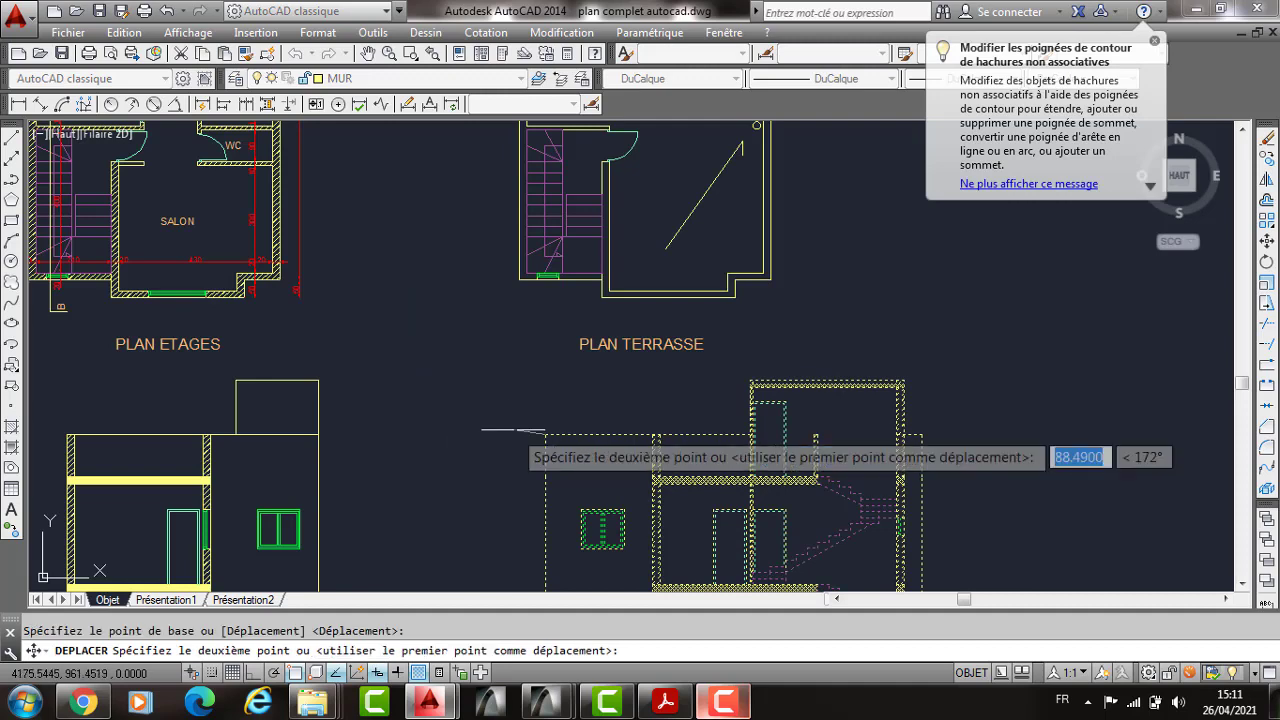
pyautogui.press('F8')
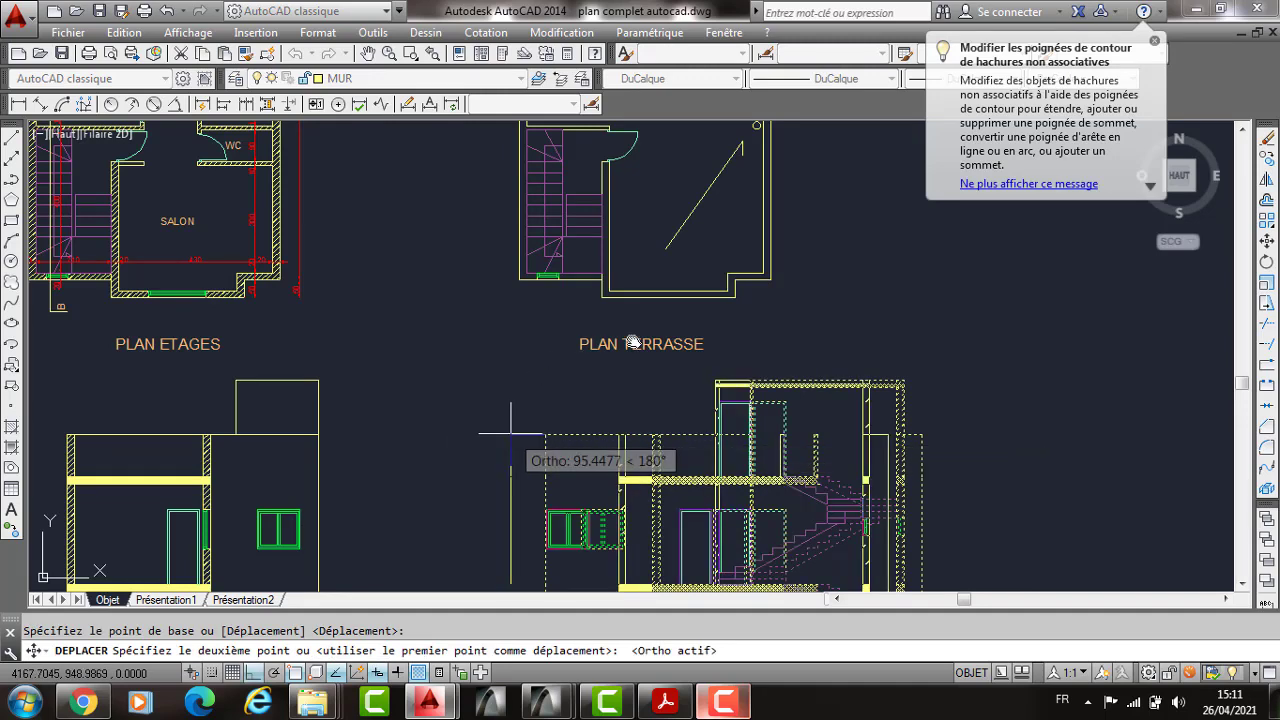
pyautogui.click(510, 432)
pyautogui.scroll(-5, 517, 383)
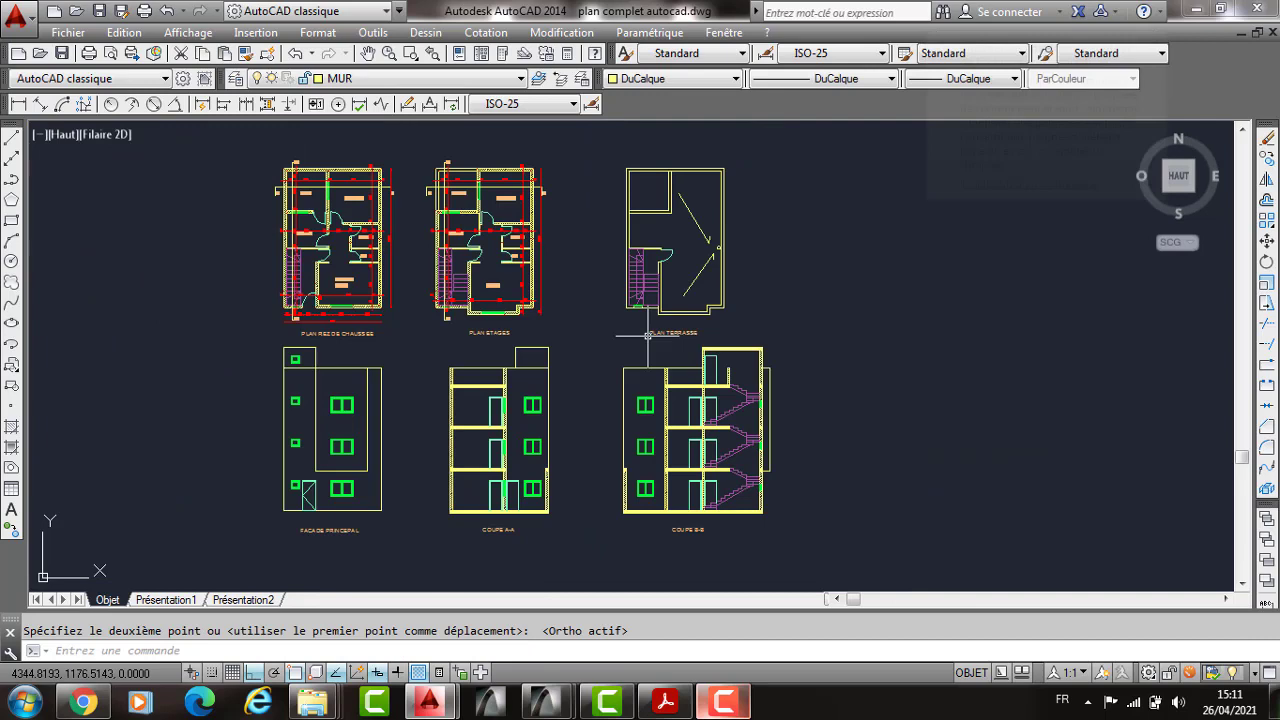
pyautogui.scroll(-2, 648, 335)
pyautogui.moveTo(480, 251); pyautogui.dragTo(473, 244, button='middle')
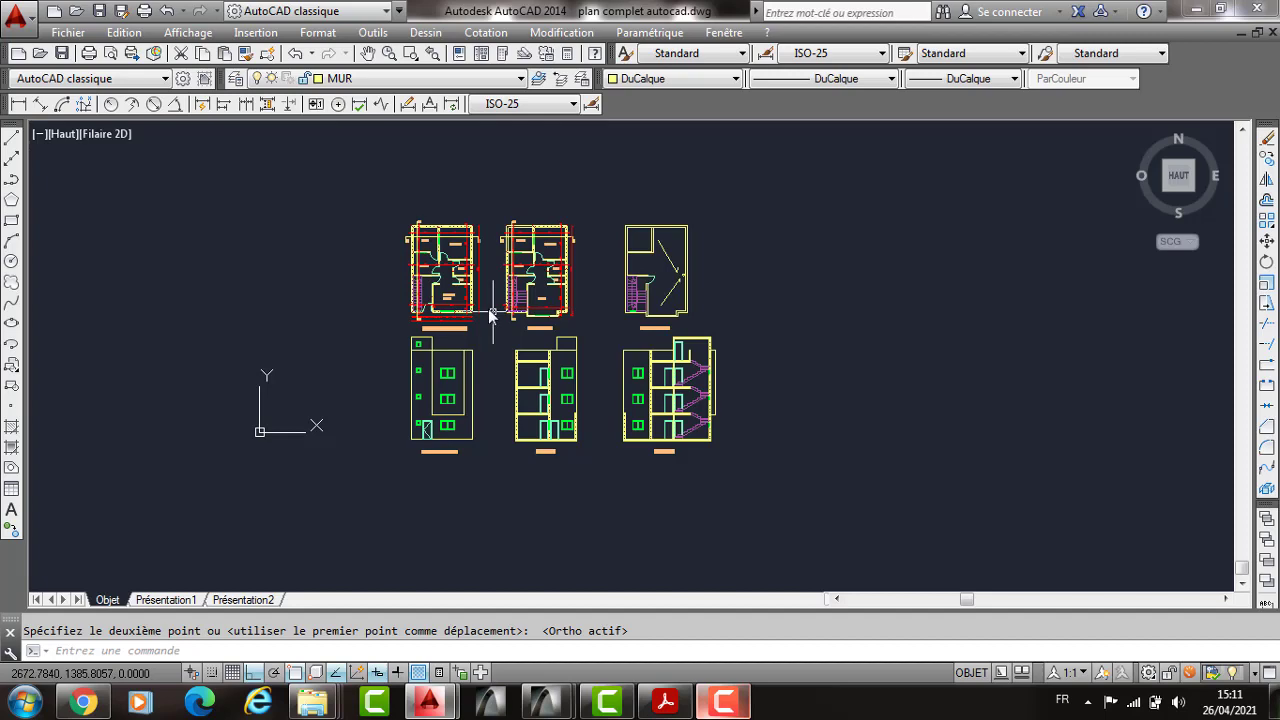
# Step: Set up a plot with the DWG To PDF.pc3 plotter and the ISO A2 (594.00 x 420.00 mm) paper format
pyautogui.hotkey('ctrl', 'p')
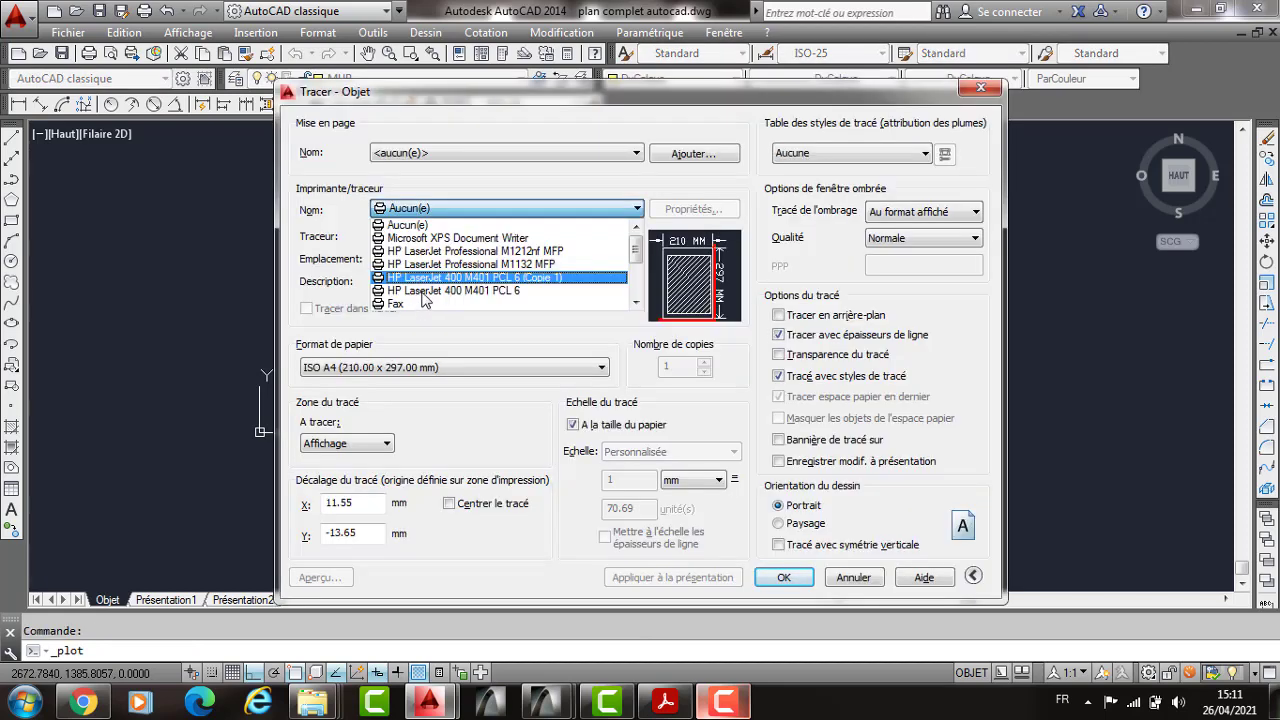
pyautogui.scroll(-3, 424, 295)
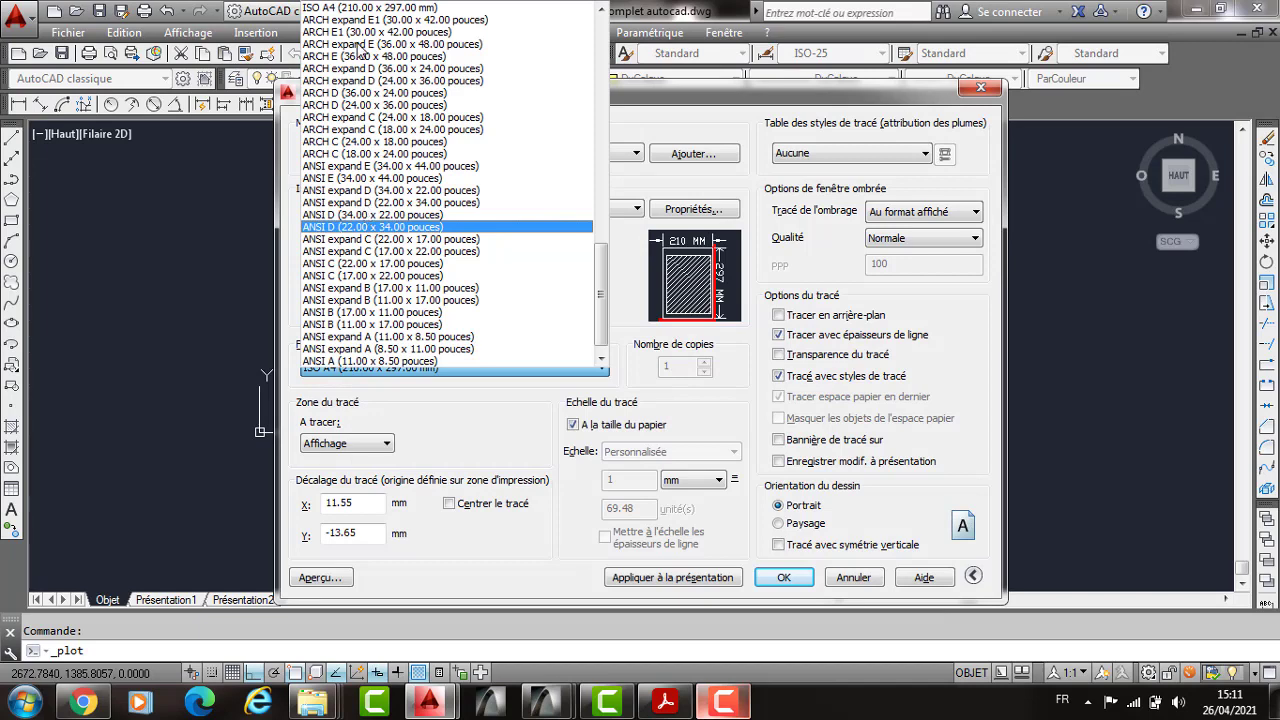
pyautogui.scroll(2, 355, 48)
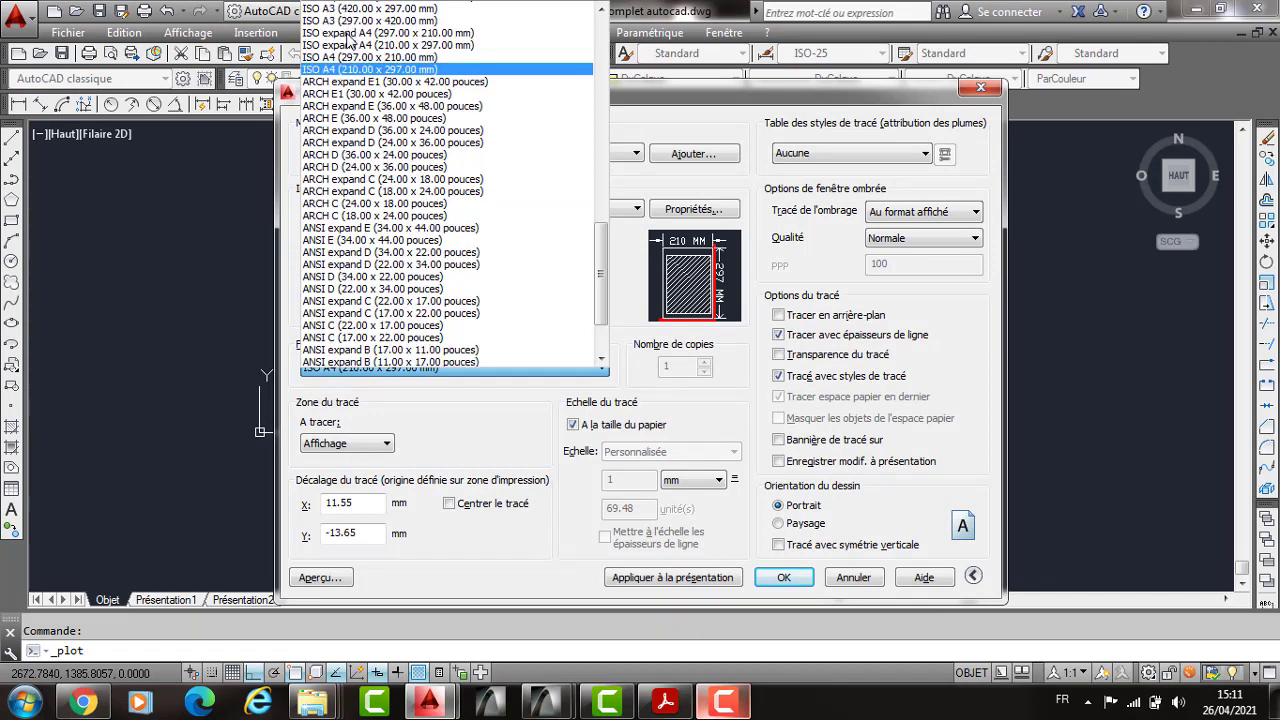
pyautogui.scroll(2, 350, 46)
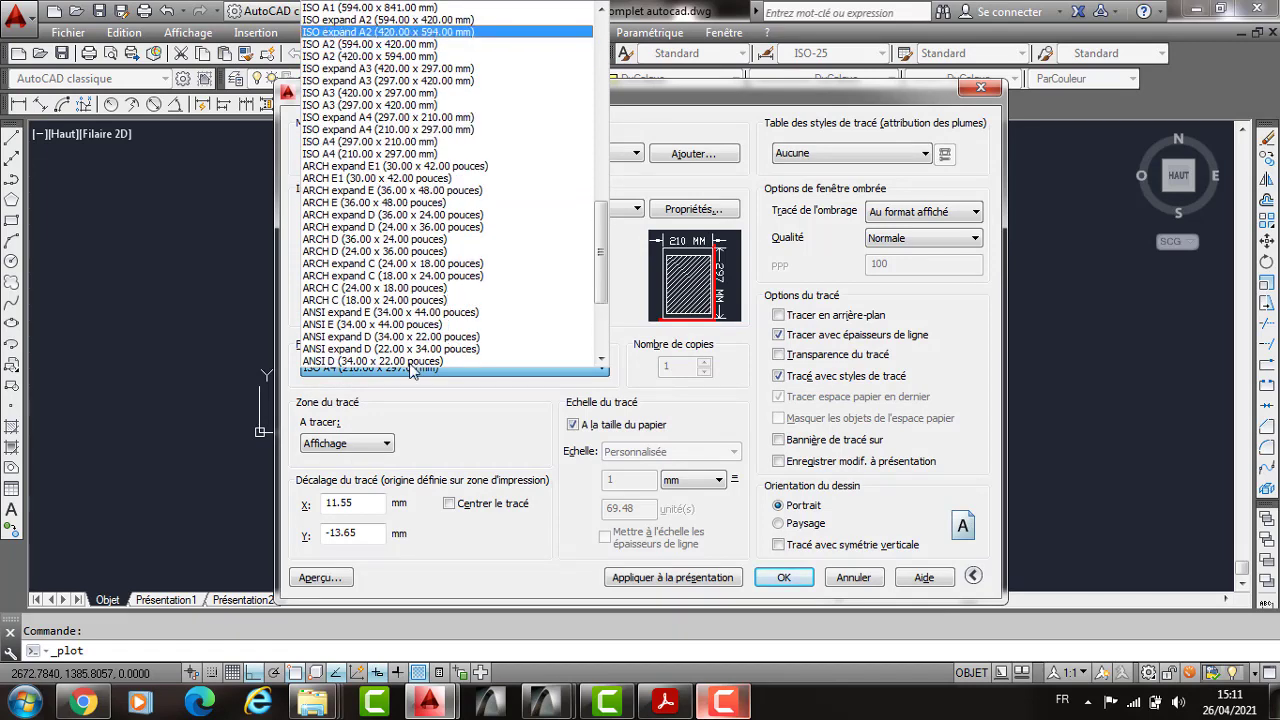
pyautogui.click(350, 44)
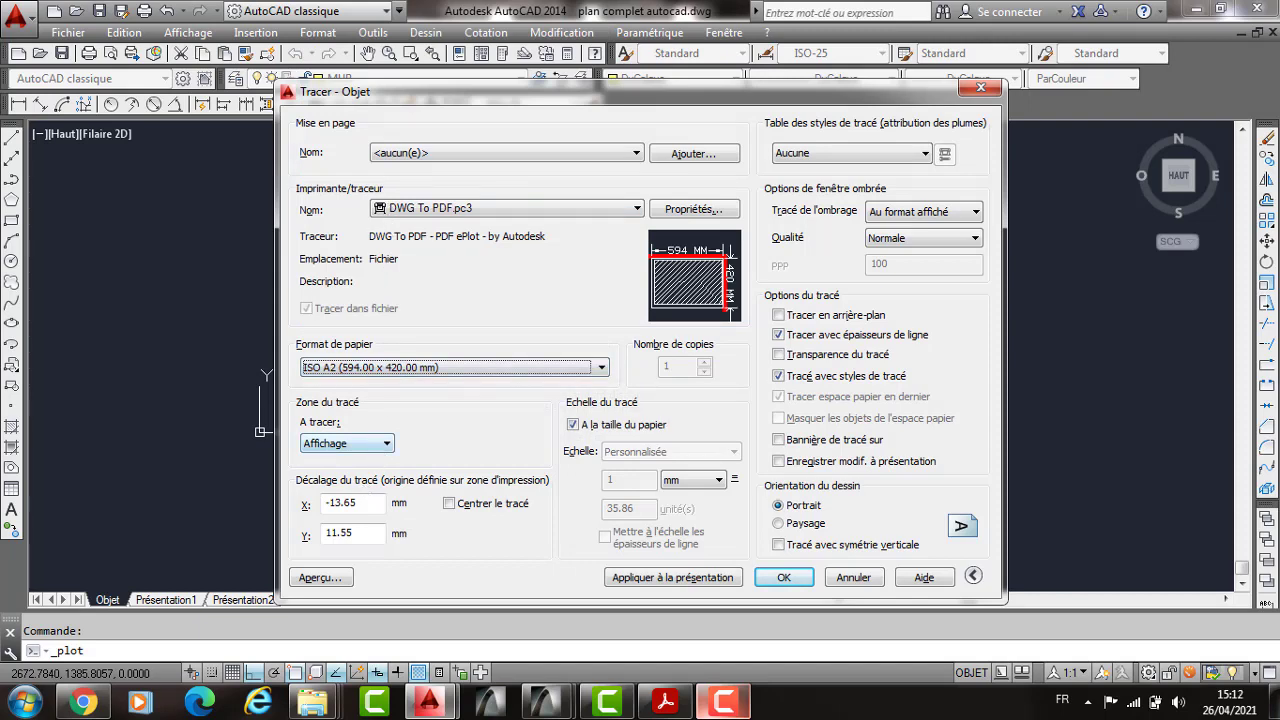
# Step: Define the plot area as a window around all plans, façade and sections, centred on the sheet in landscape (Paysage) orientation
pyautogui.click(347, 443)
pyautogui.click(320, 484)
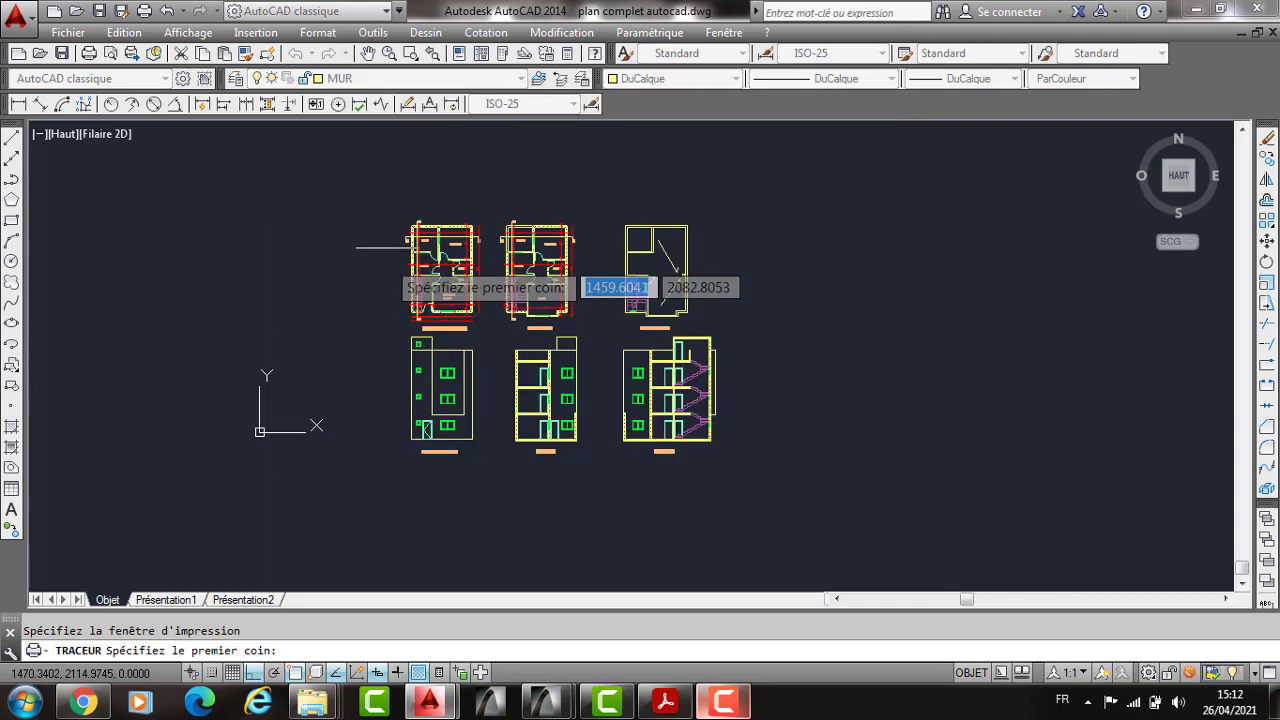
pyautogui.click(390, 210)
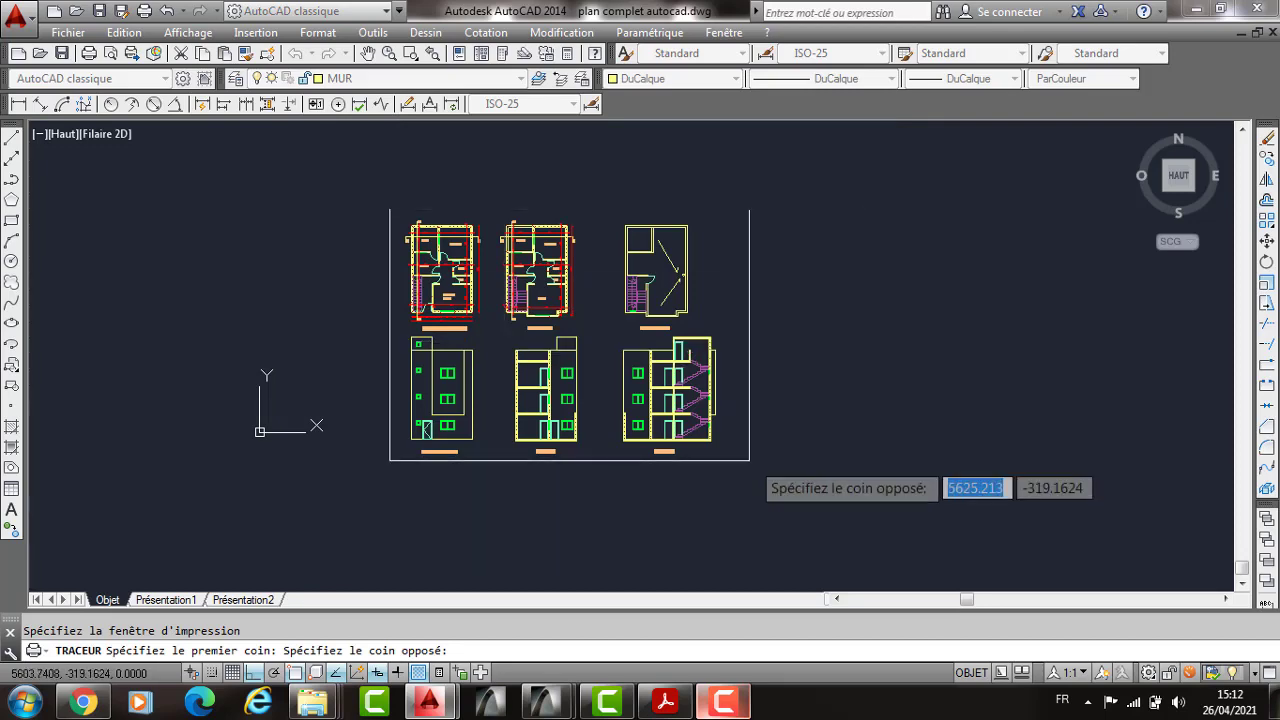
pyautogui.click(487, 532)
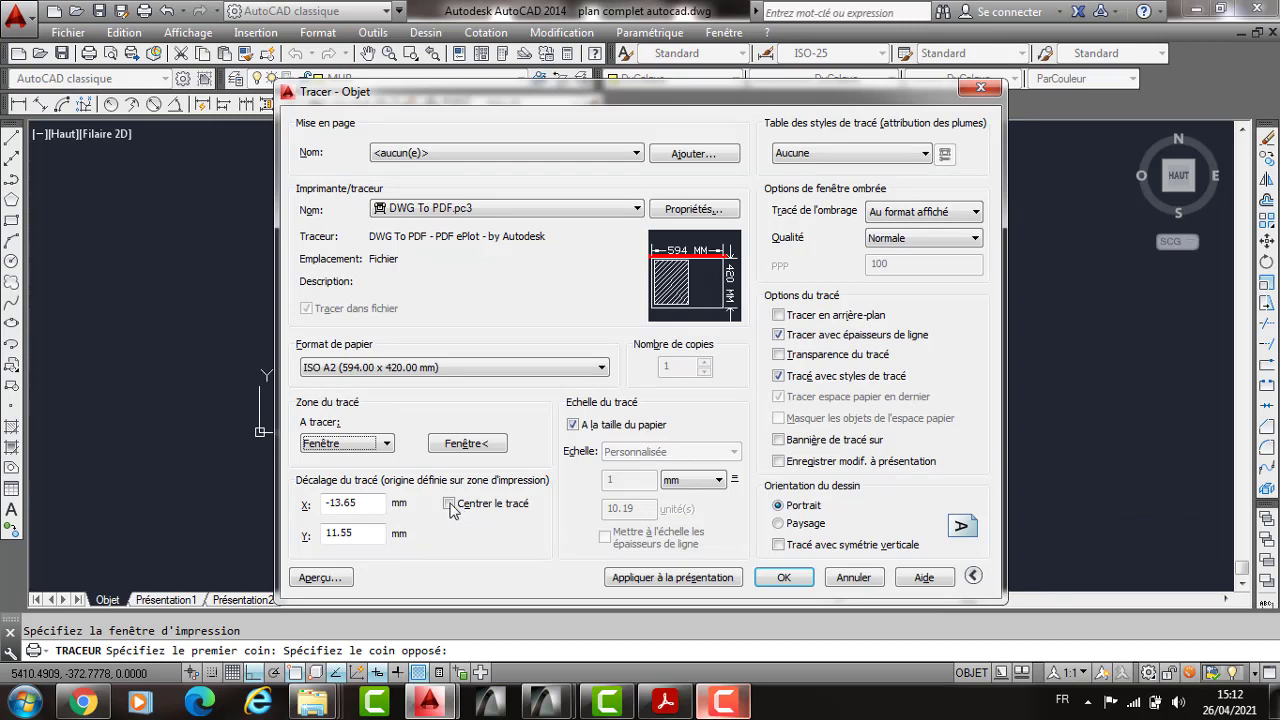
pyautogui.click(449, 504)
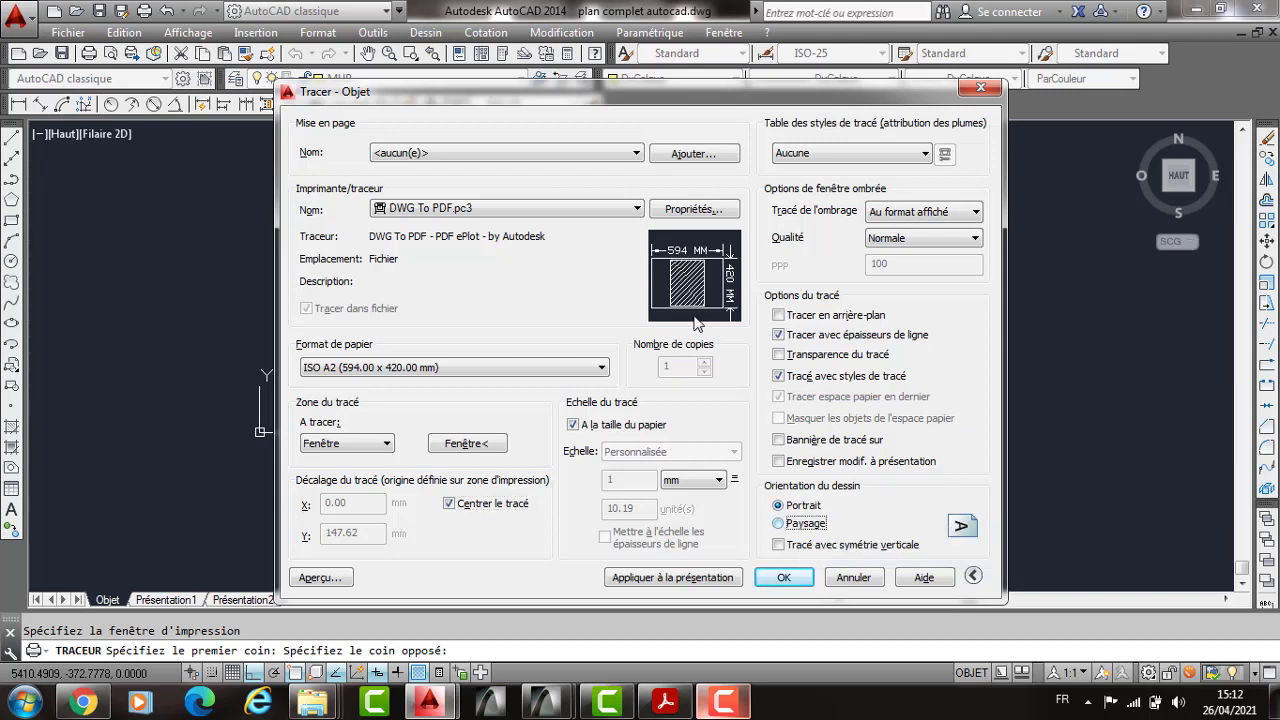
pyautogui.hotkey('alt', 'y')
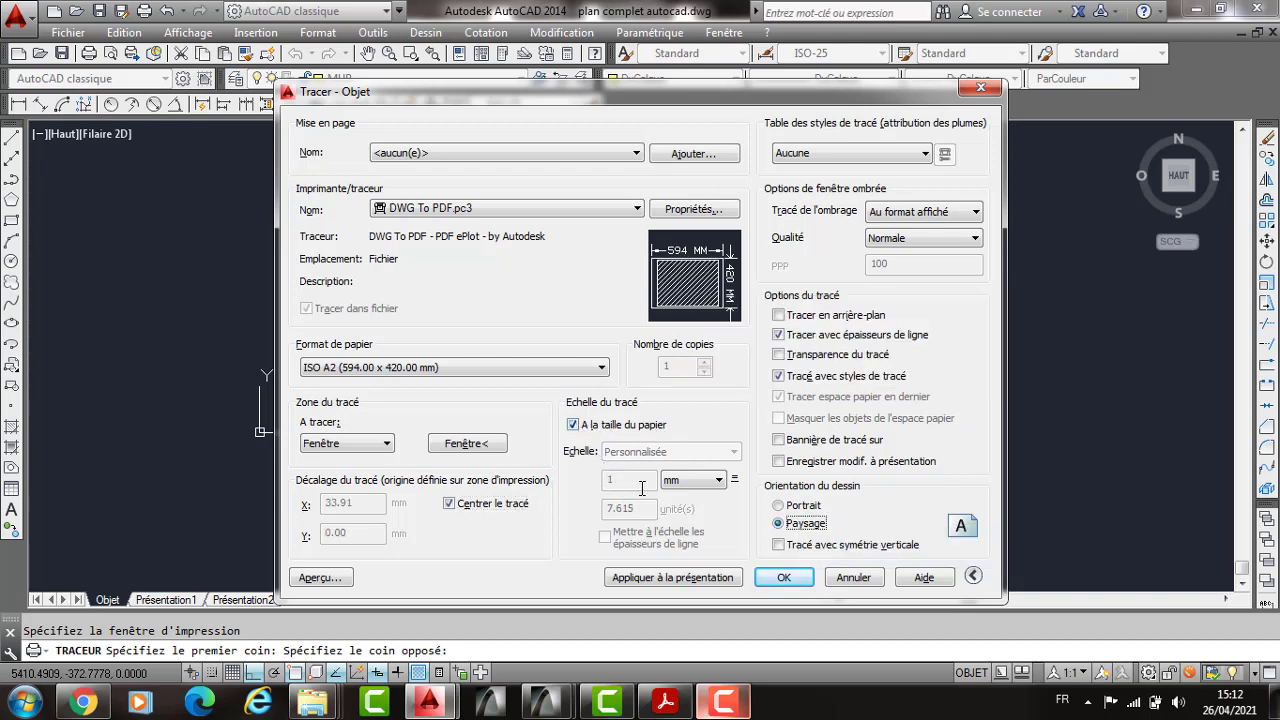
# Step: Turn off fitting to the paper size and set the plot scale to 1 mm = 10 units
pyautogui.hotkey('alt', 'i')
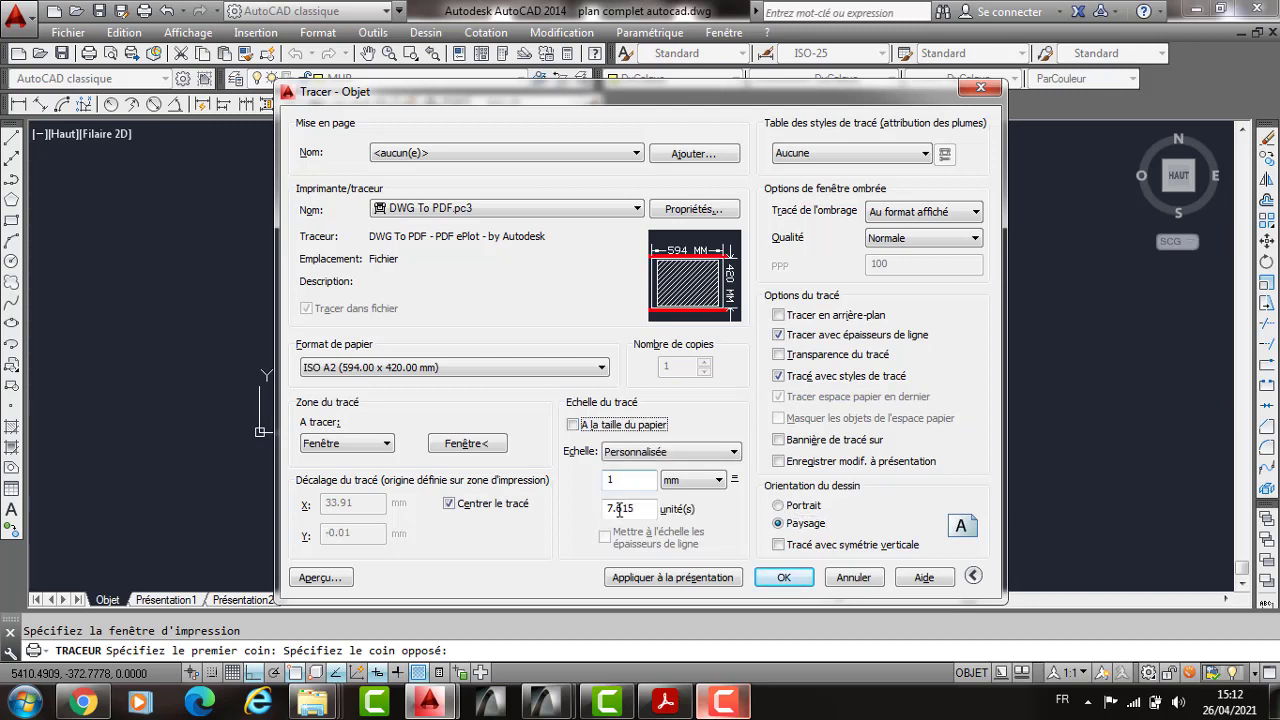
pyautogui.doubleClick(619, 509)
pyautogui.write('1')
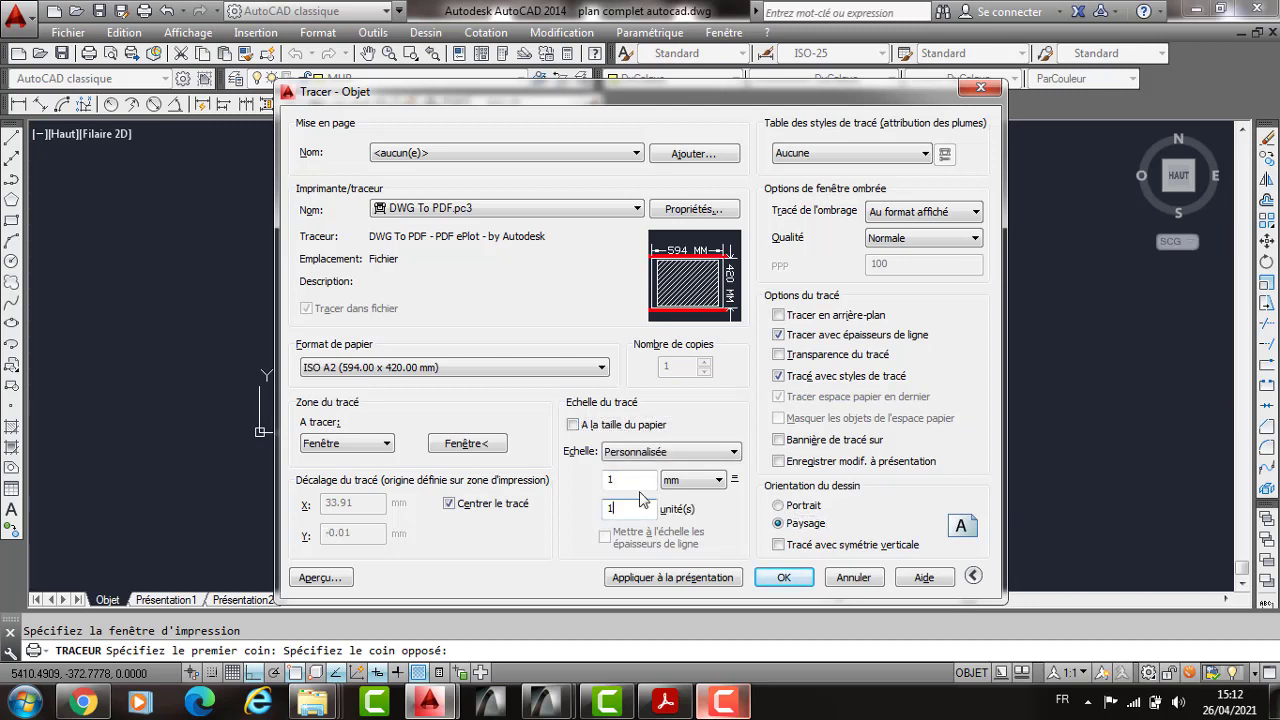
pyautogui.write('0')
pyautogui.click(641, 486)
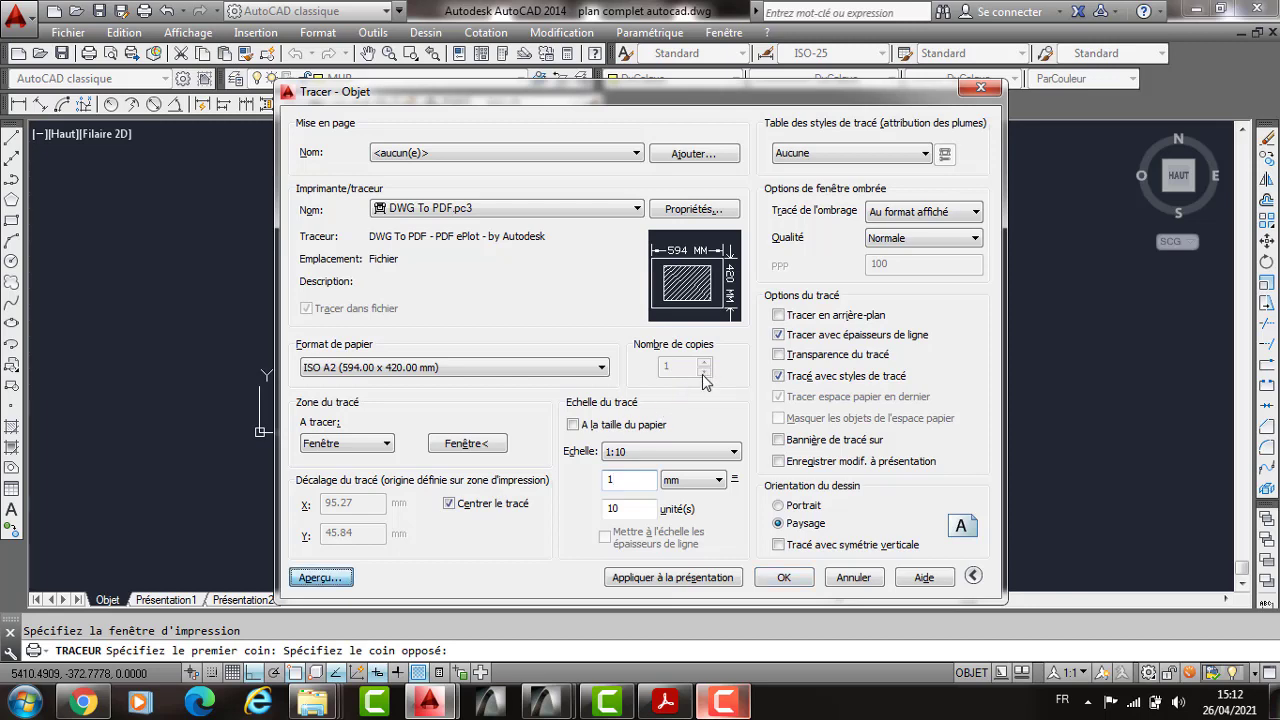
# Step: Preview the plot and examine how the plans, façade and sections sit on the sheet, and leave the preview
pyautogui.press('Return')
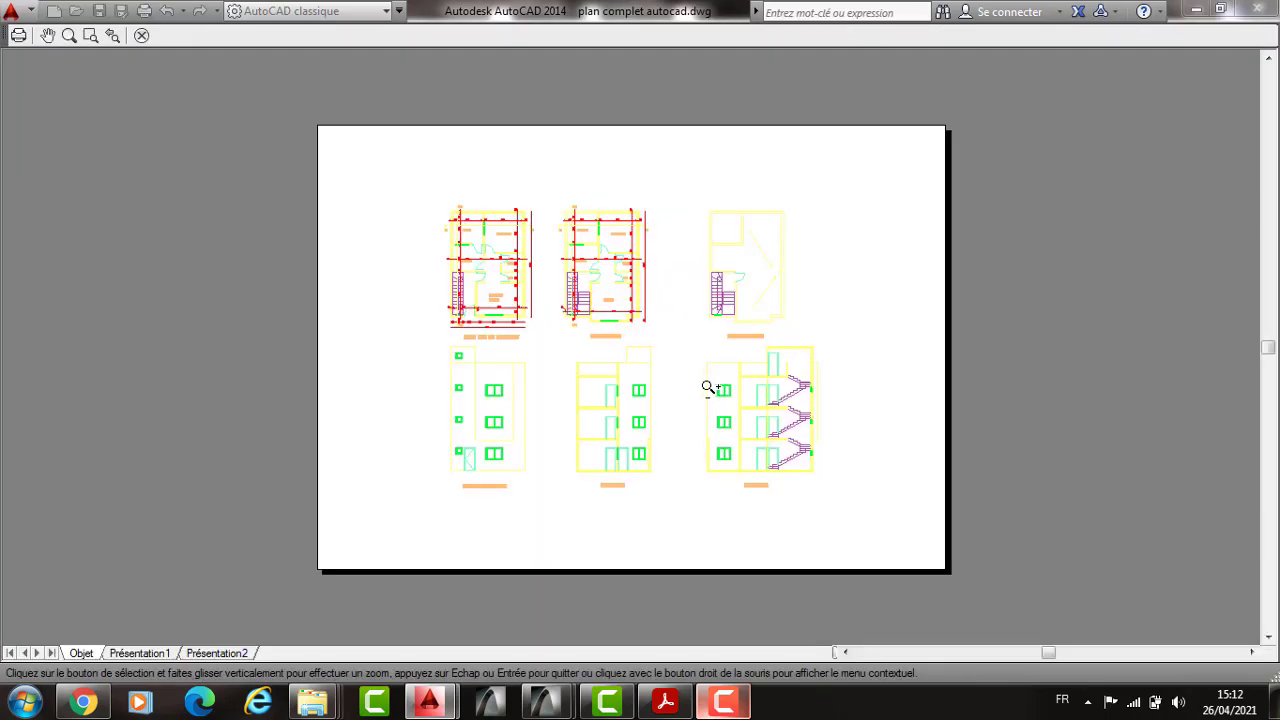
pyautogui.scroll(4, 709, 387)
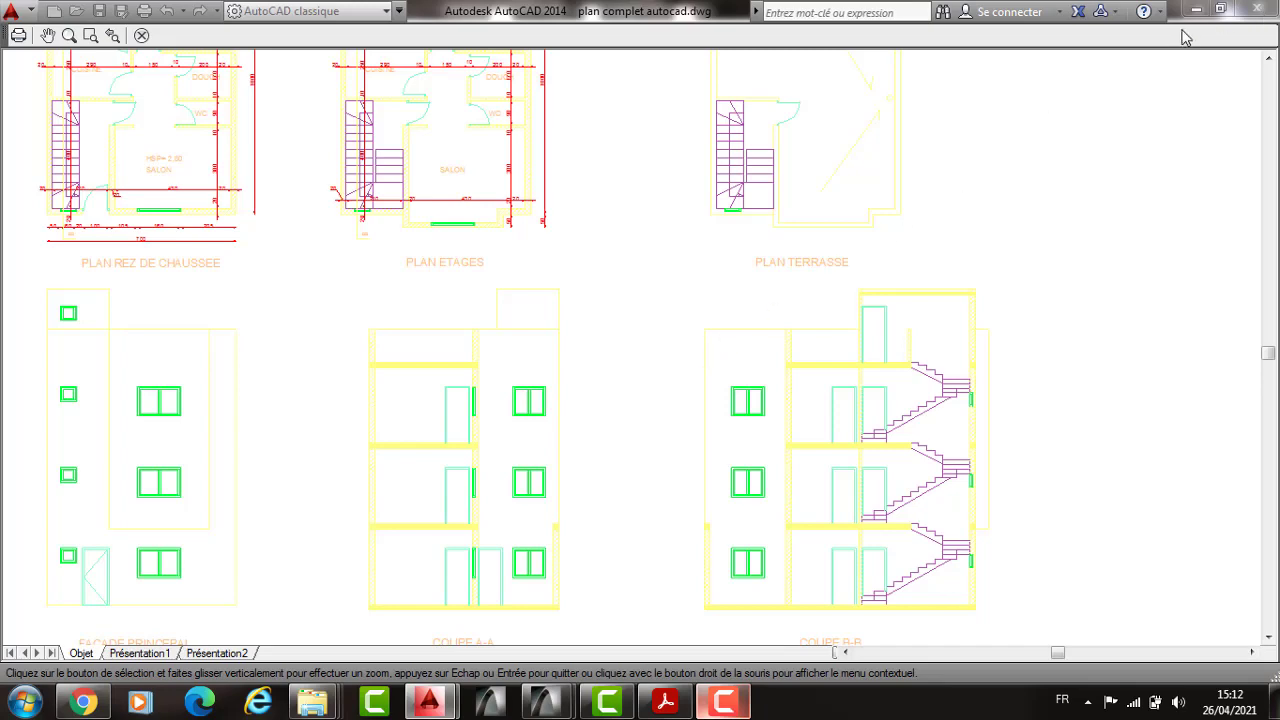
pyautogui.scroll(-2, 722, 406)
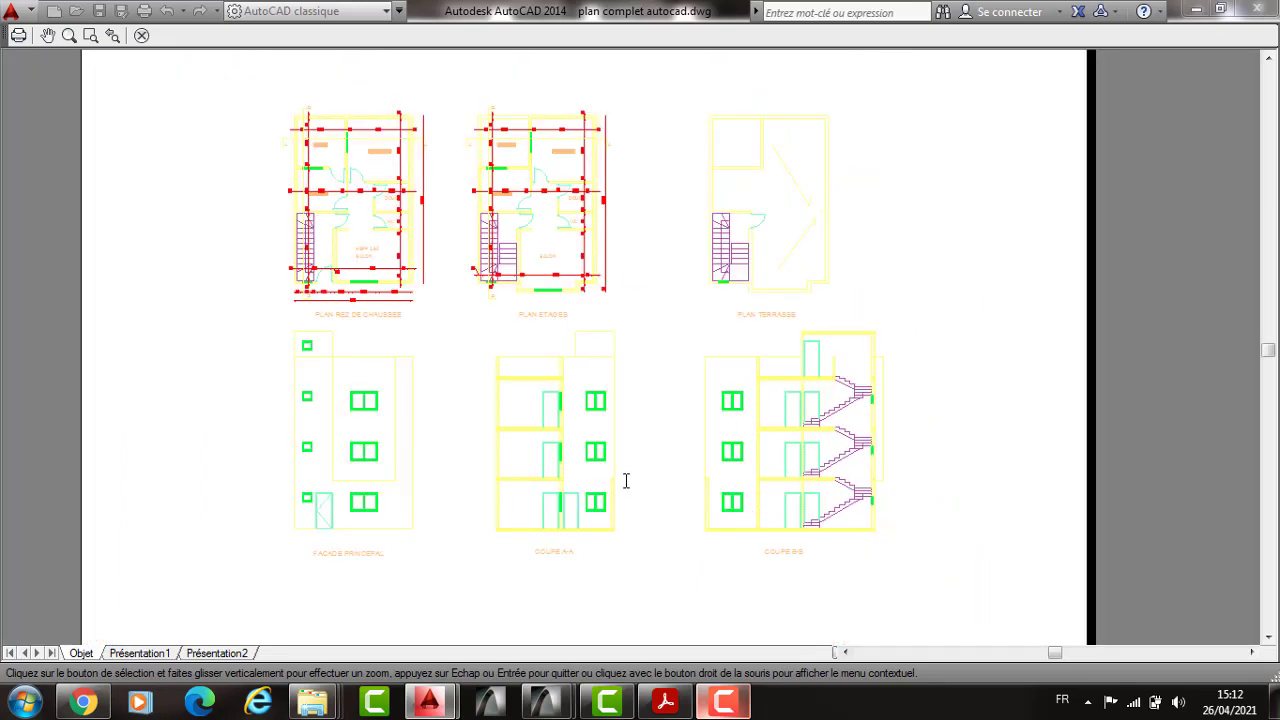
pyautogui.press('Escape')
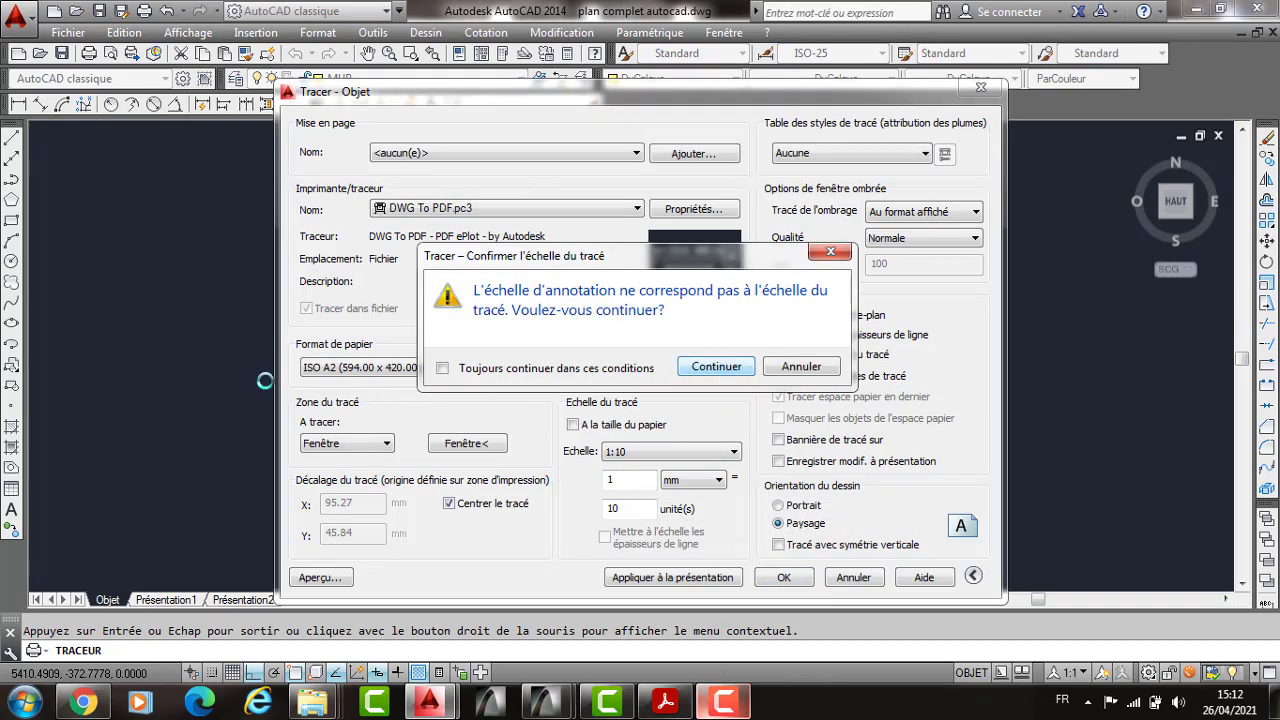
# Step: Plot despite the annotation scale mismatch and save the output as plan complet autocad-Model.pdf on the desktop (Bureau)
pyautogui.press('Return')
pyautogui.click(526, 482)
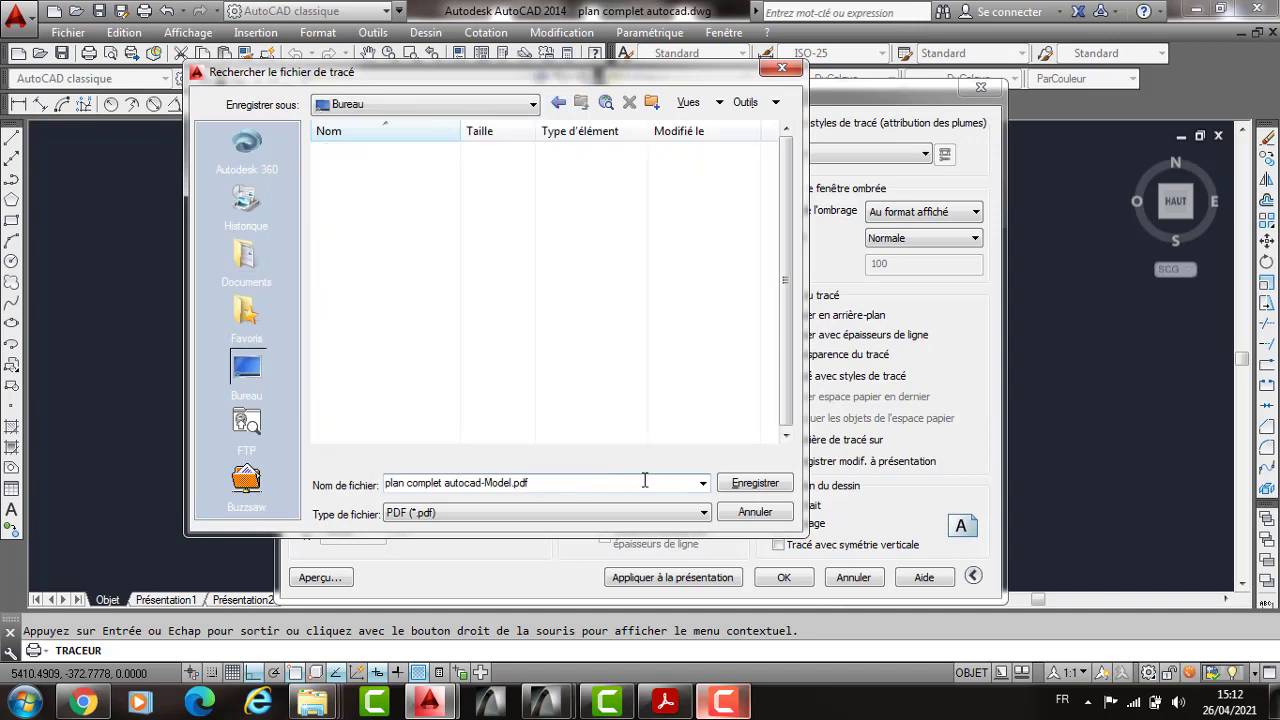
pyautogui.click(752, 484)
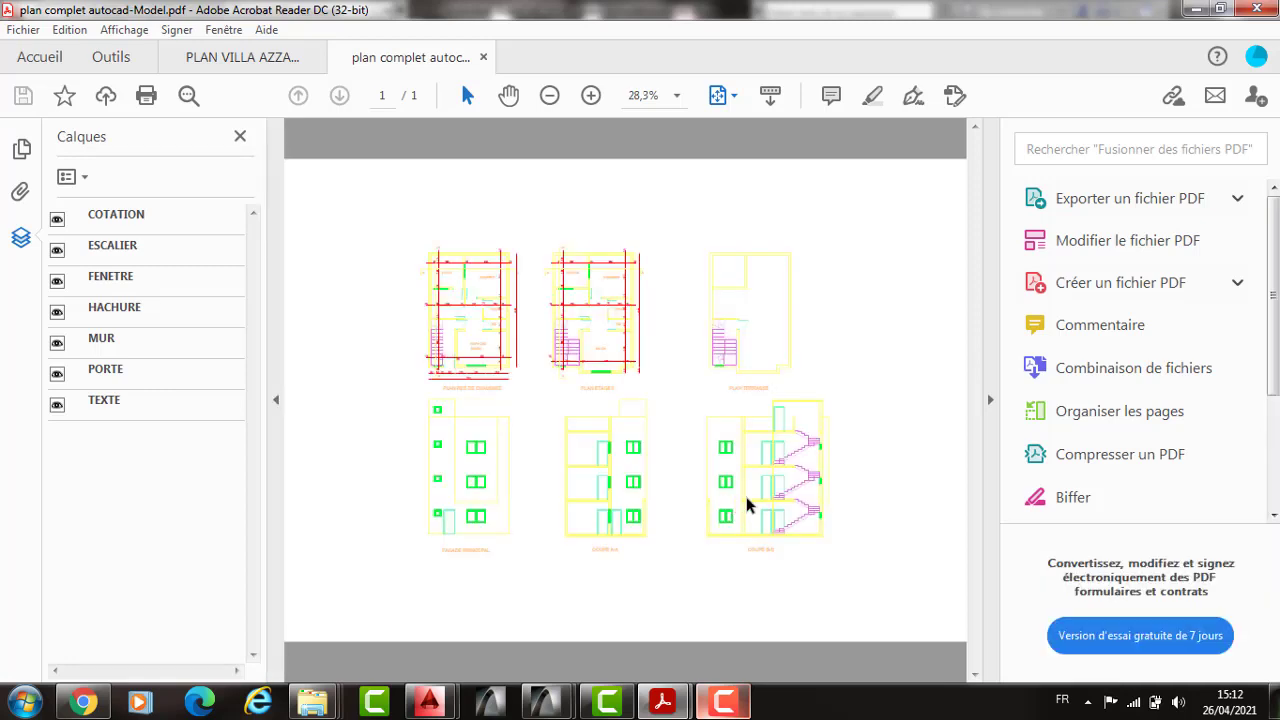
# Step: Check the PDF's layers by toggling the visibility of COTATION, ESCALIER, MUR and TEXTE, and close the other open PDF
pyautogui.click(57, 221)
pyautogui.click(58, 345)
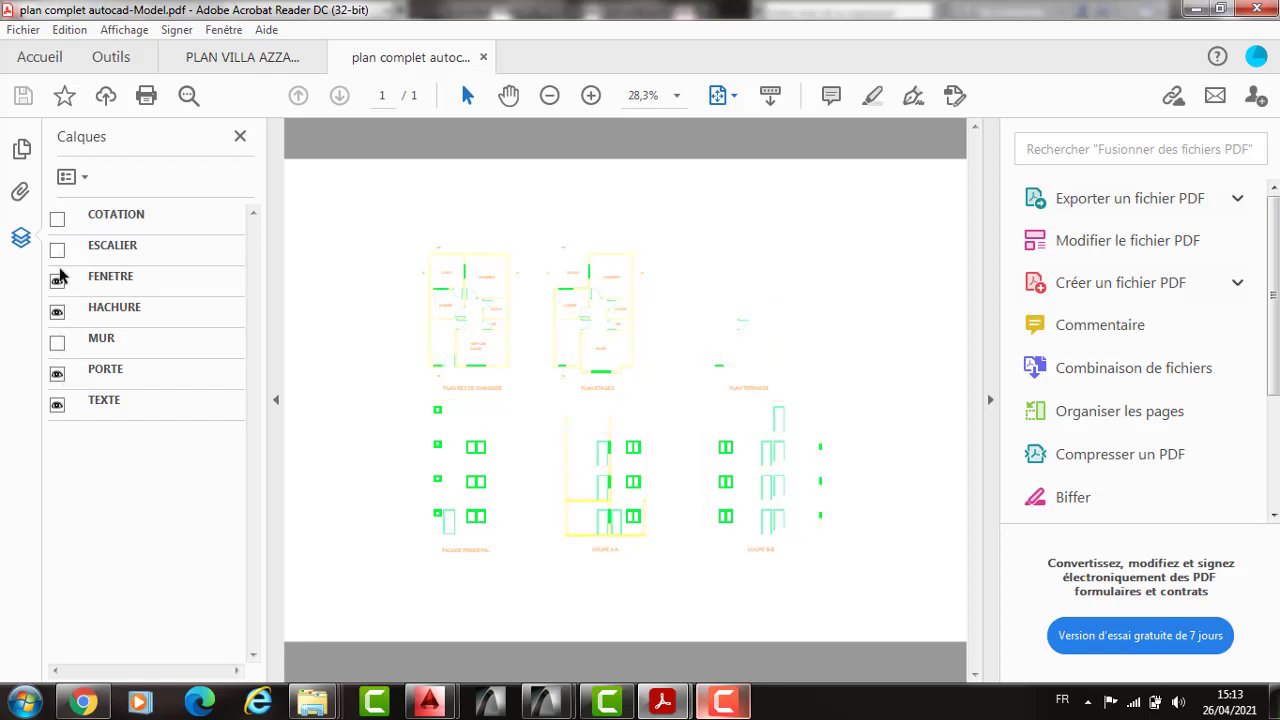
pyautogui.click(57, 408)
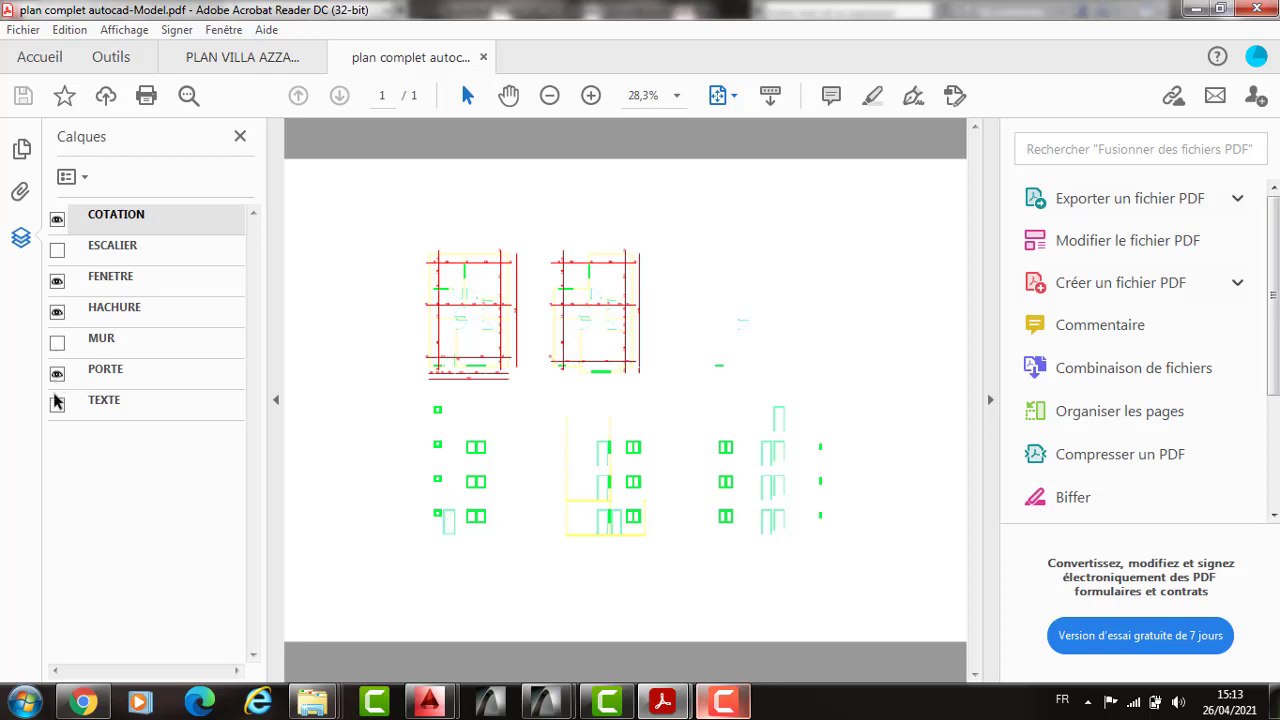
pyautogui.click(316, 62)
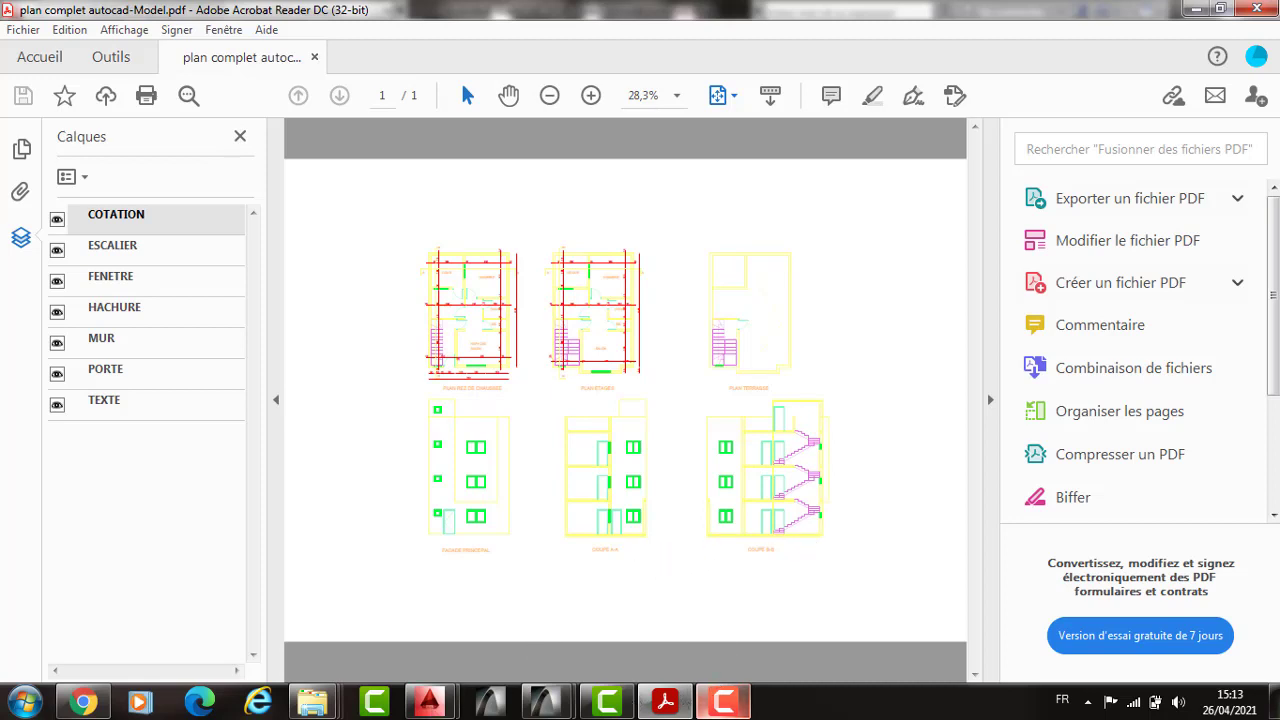
# Step: Switch back to AutoCAD and start a new plot on ISO A2 (420.00 x 594.00 mm) paper, centred on the sheet
pyautogui.click(430, 701)
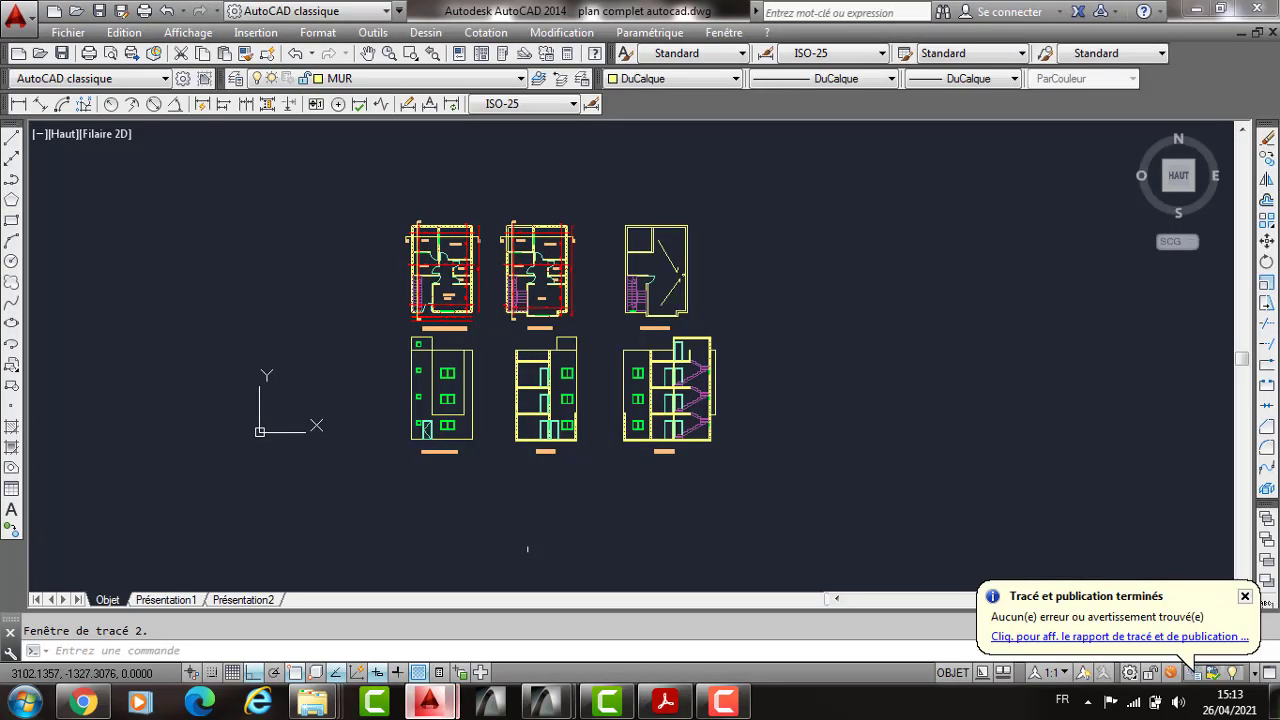
pyautogui.hotkey('ctrl', 'p')
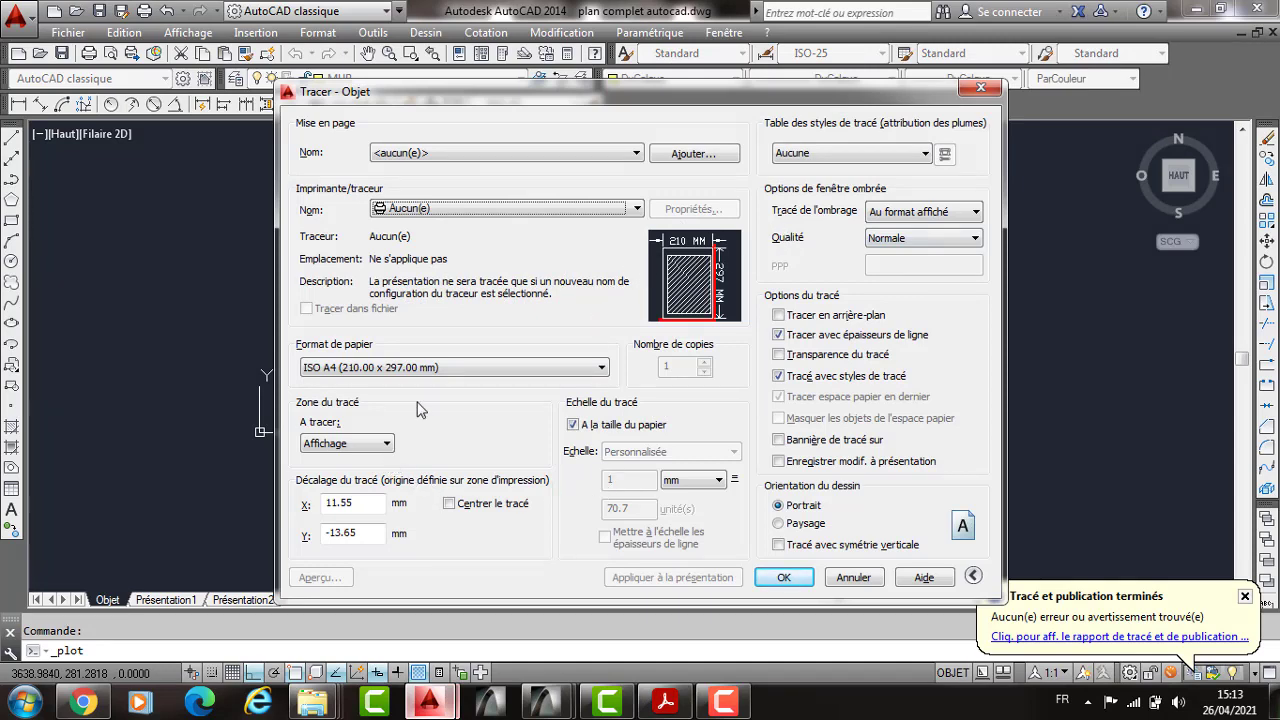
pyautogui.click(414, 367)
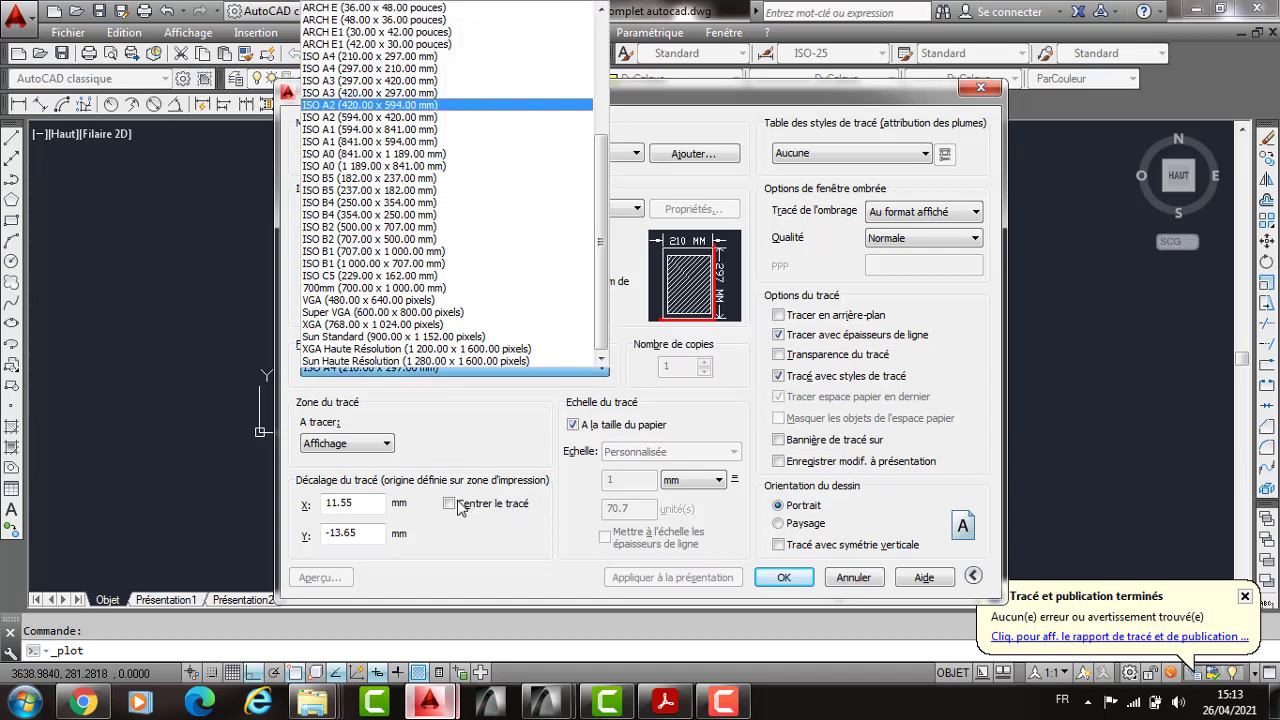
pyautogui.click(392, 106)
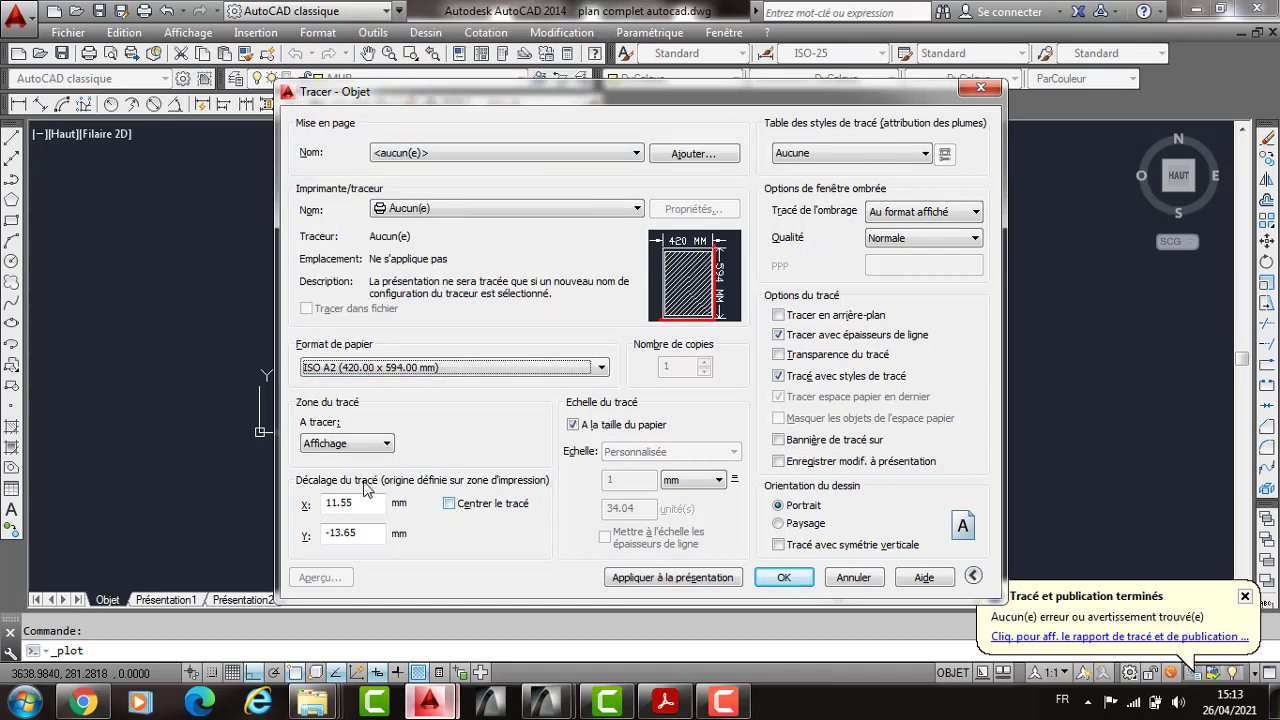
pyautogui.click(449, 503)
# Step: Set the plot area to a window around all plans, façade and sections, choose landscape (Paysage) orientation, and try to plot
pyautogui.click(346, 443)
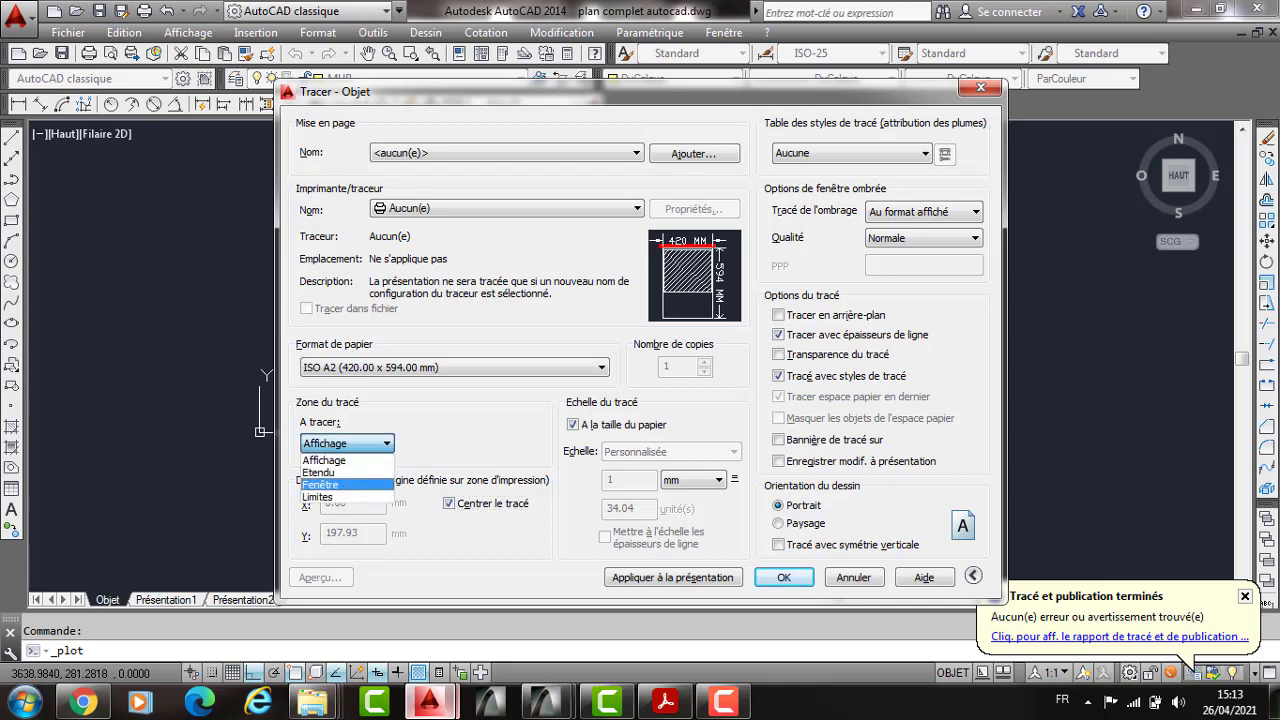
pyautogui.click(320, 484)
pyautogui.click(399, 215)
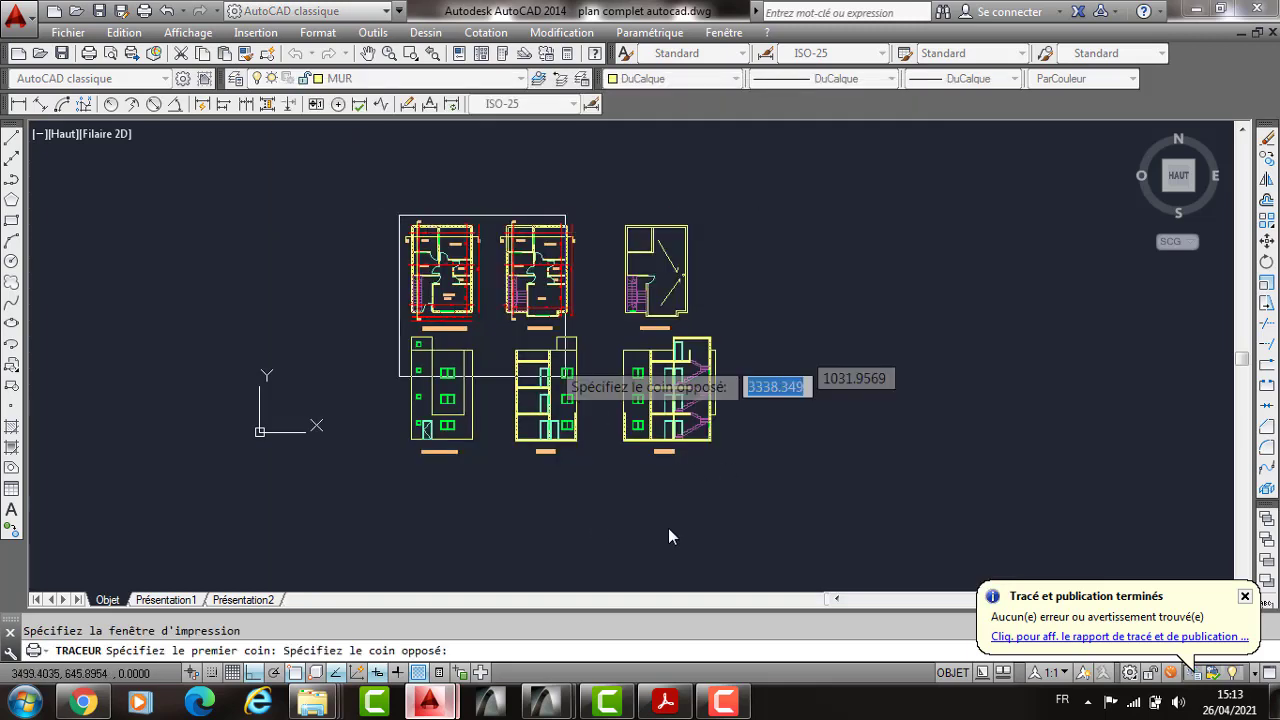
pyautogui.click(769, 522)
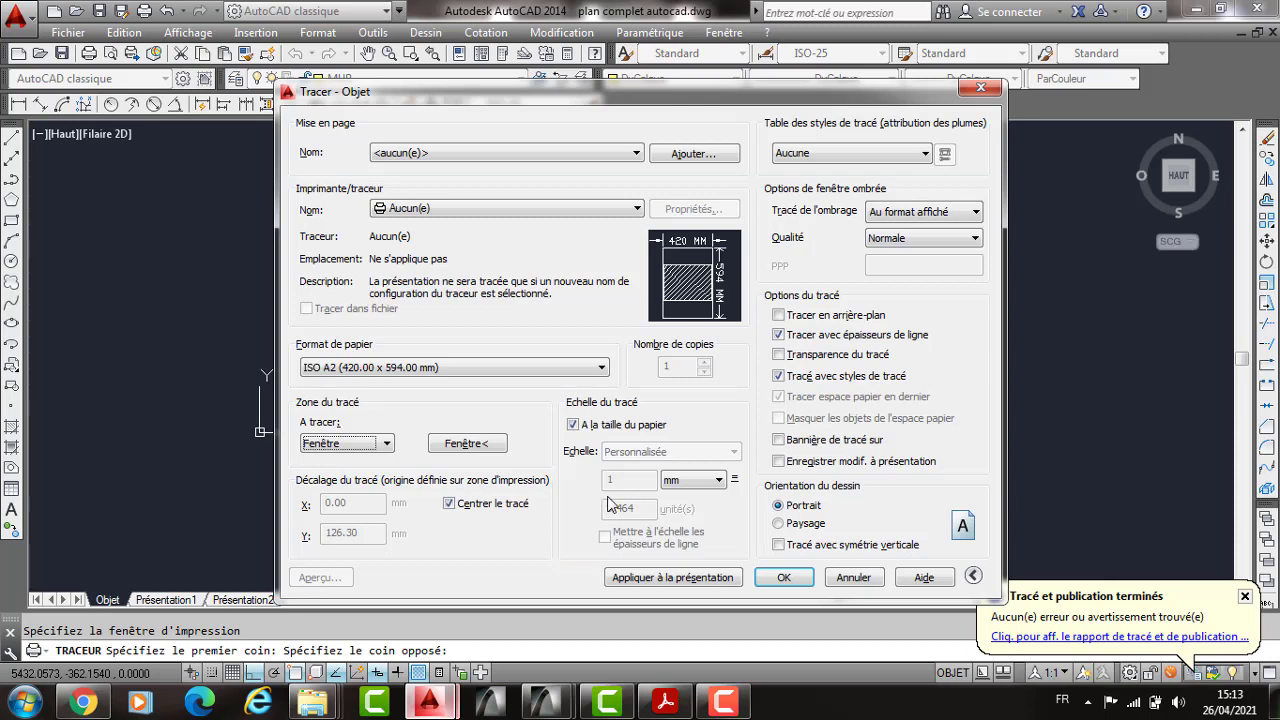
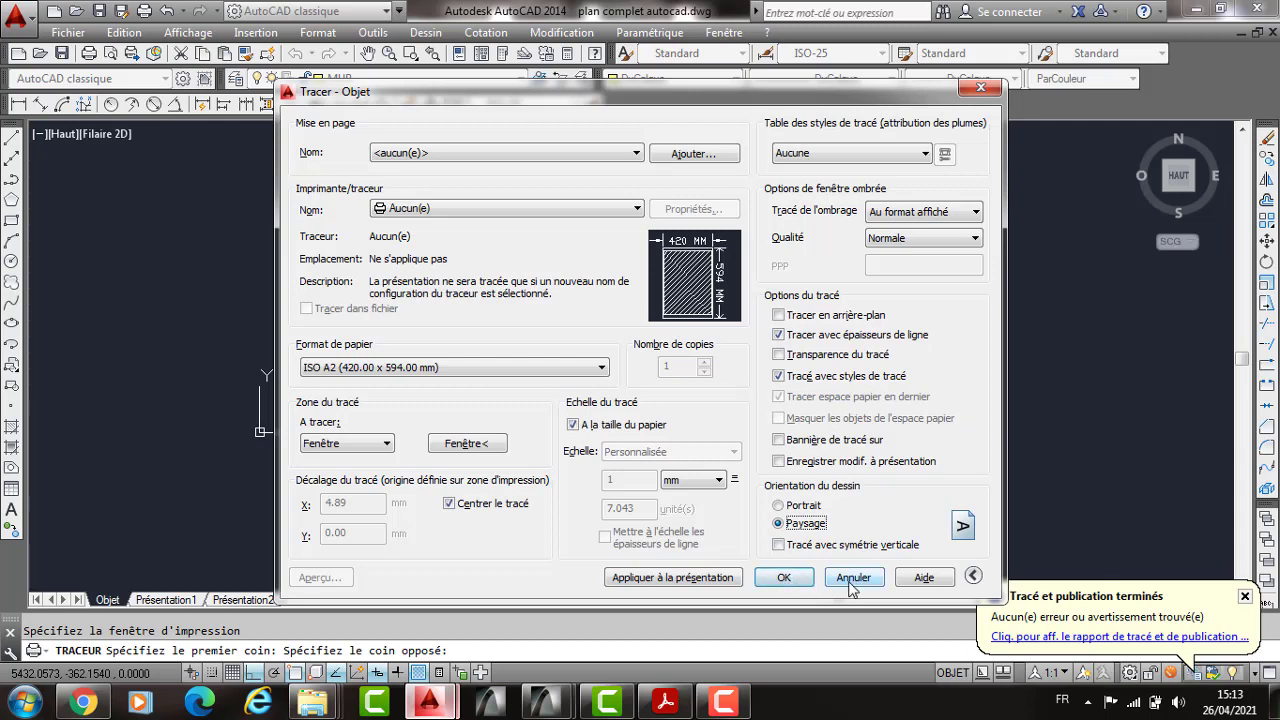
pyautogui.click(791, 578)
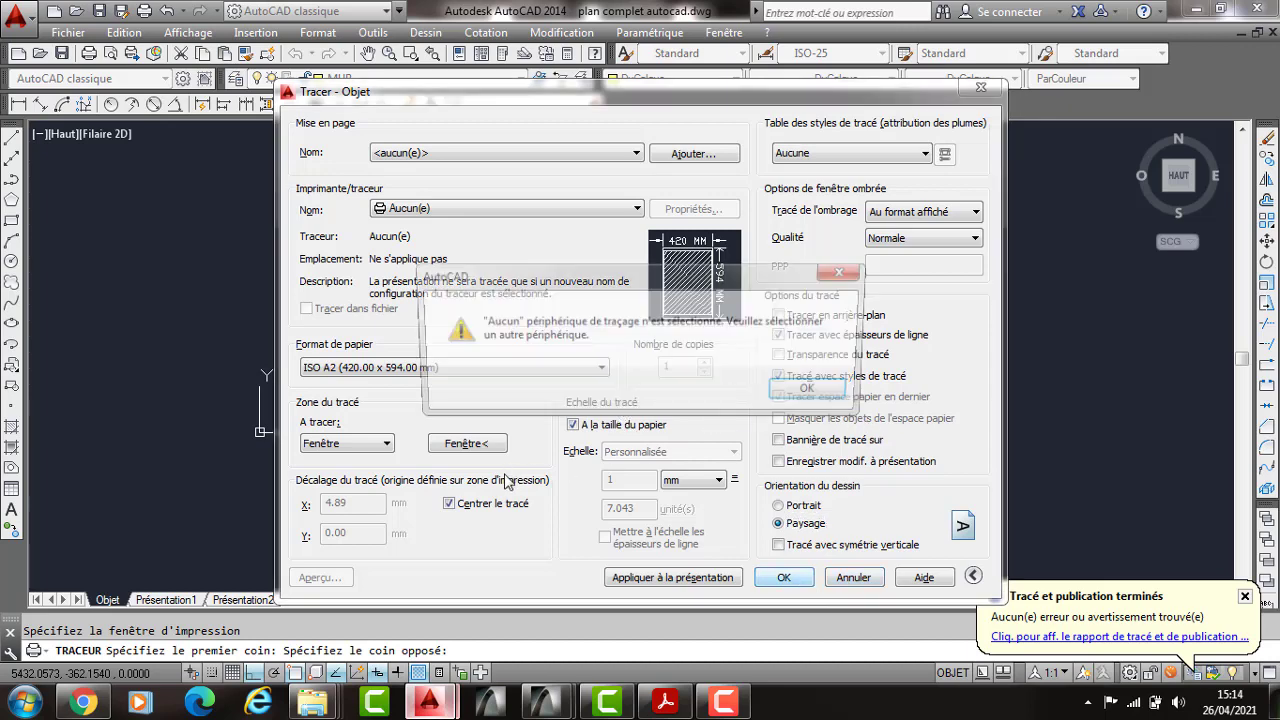
pyautogui.press('Return')
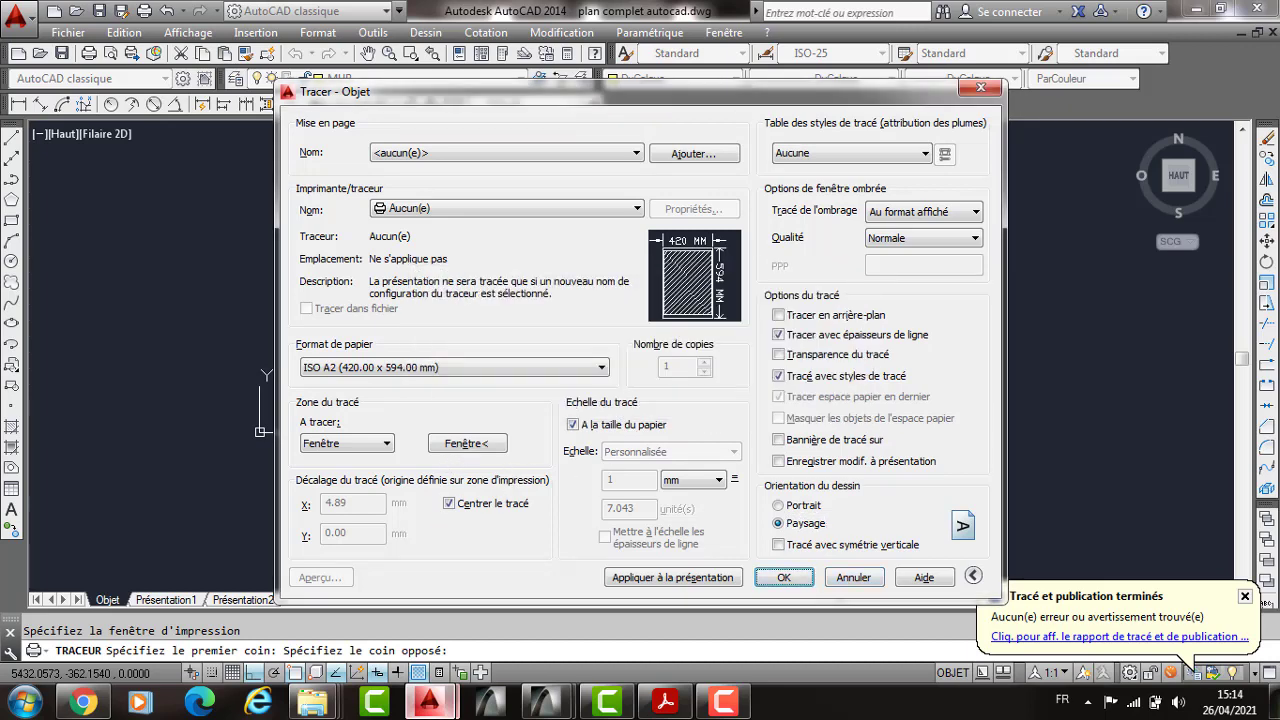
# Step: Redefine the plot window by picking two opposite corners around the plans, façade and sections
pyautogui.click(467, 443)
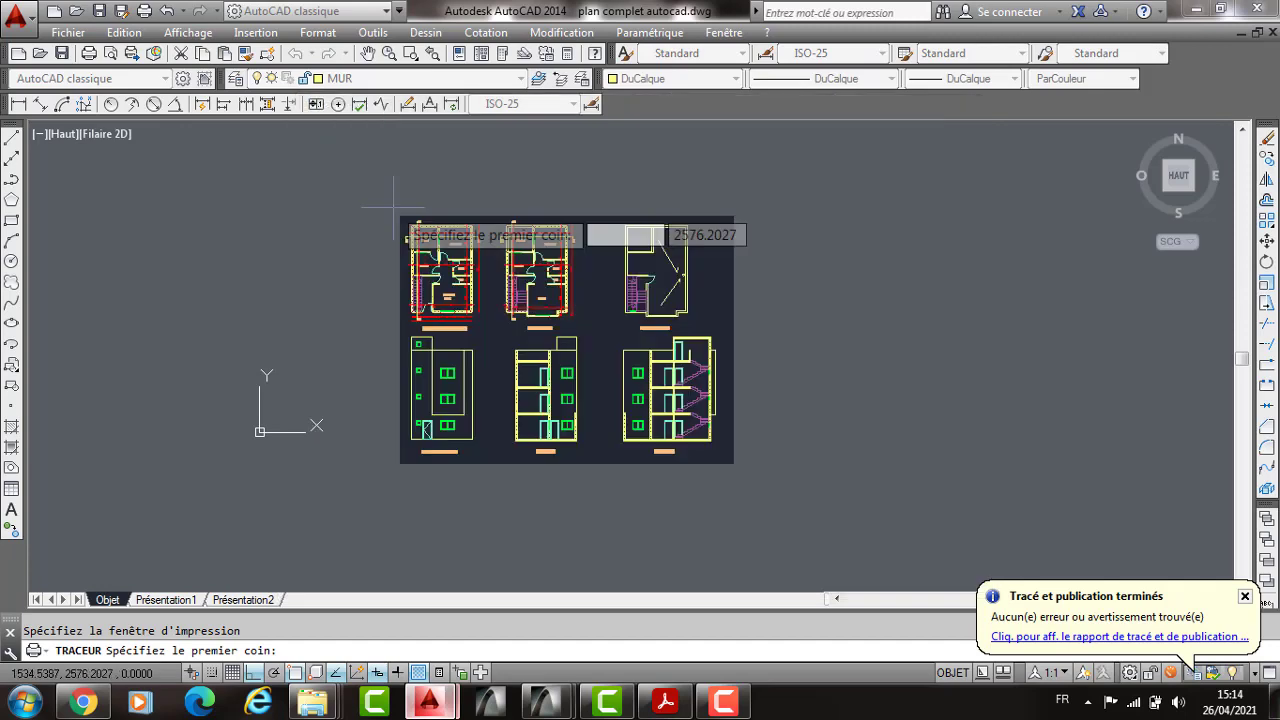
pyautogui.click(399, 215)
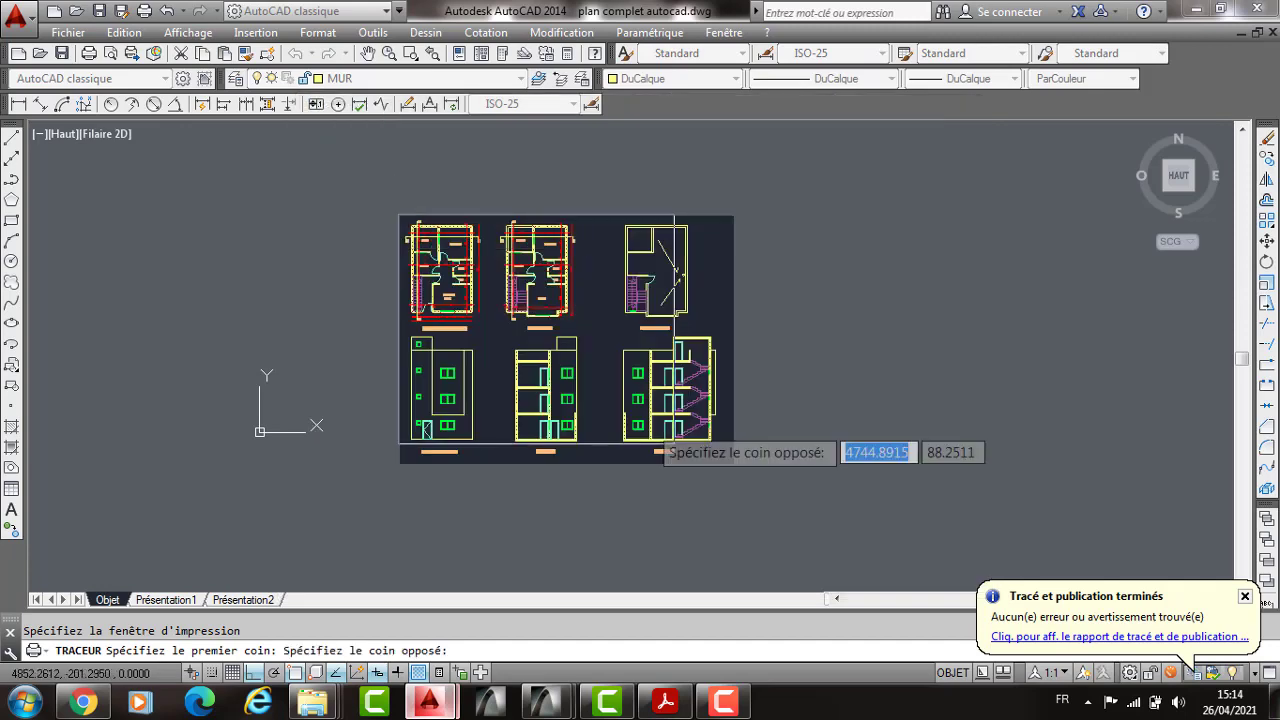
pyautogui.click(678, 495)
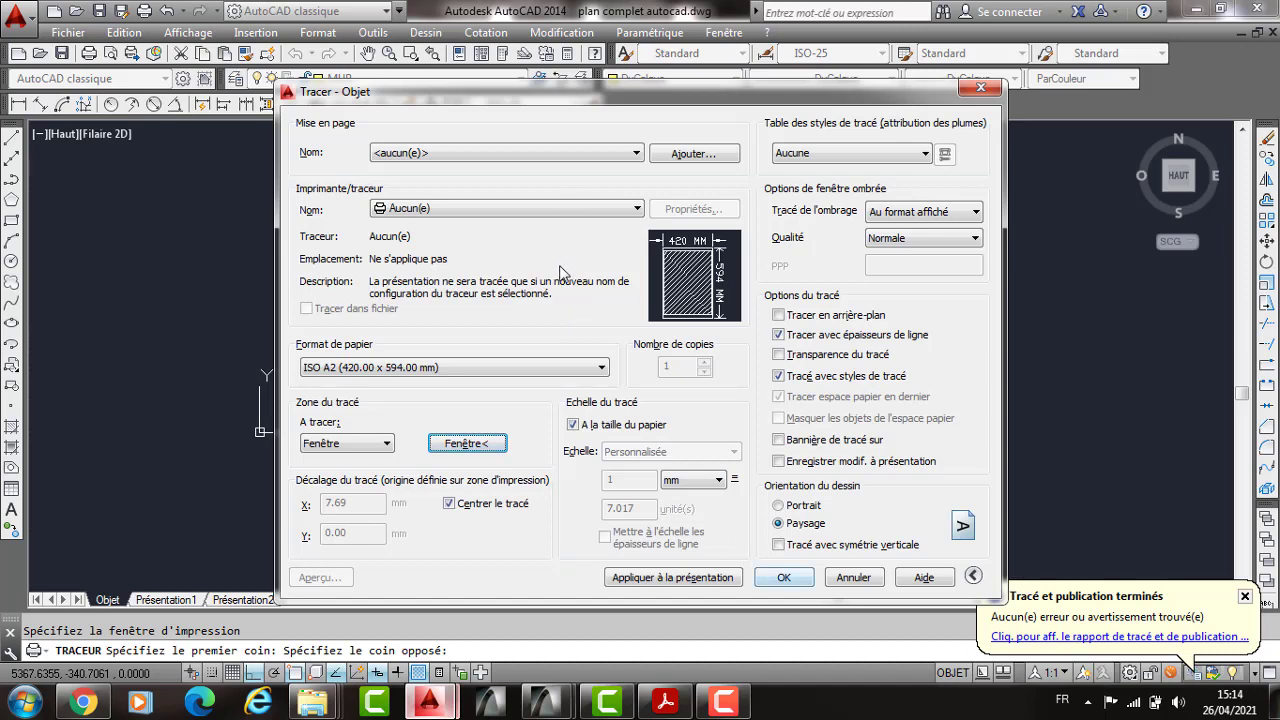
# Step: Choose the DWG To PDF.pc3 plotter, run the plot and save the file as plan complet autocad-Mode2.pdf on the Desktop
pyautogui.click(560, 209)
pyautogui.scroll(-2, 491, 288)
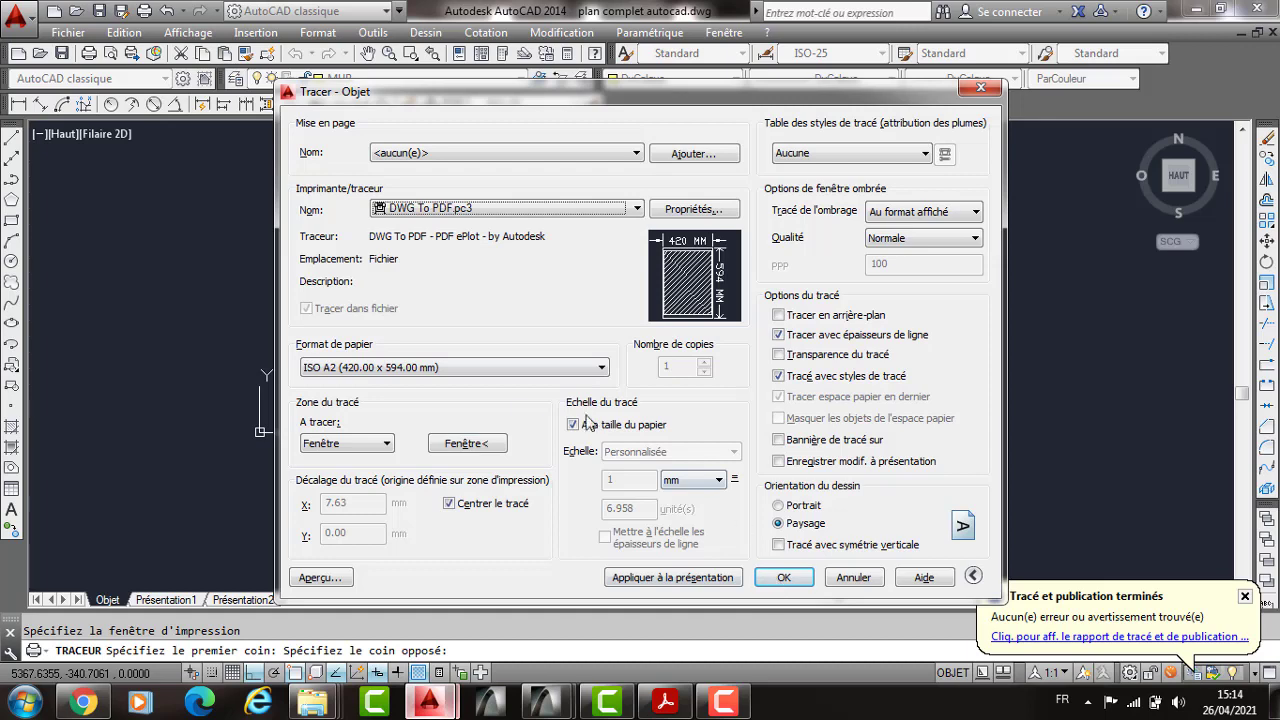
pyautogui.press('Return')
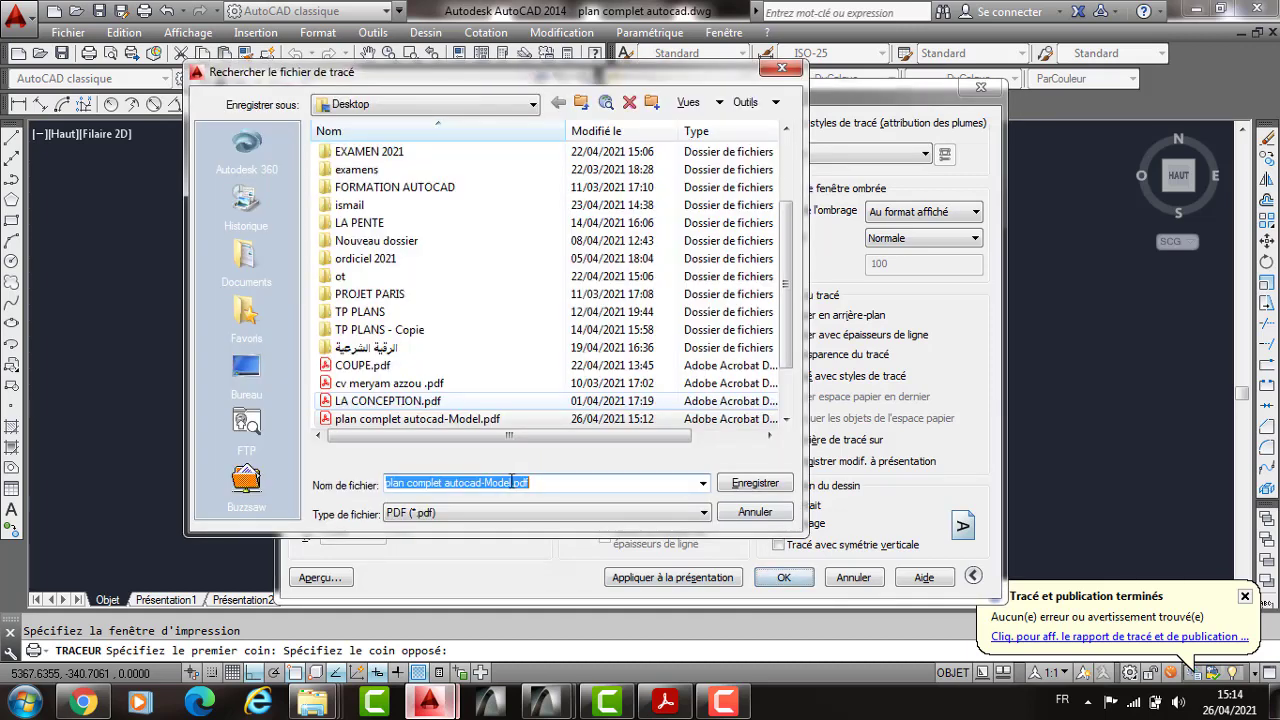
pyautogui.click(513, 485)
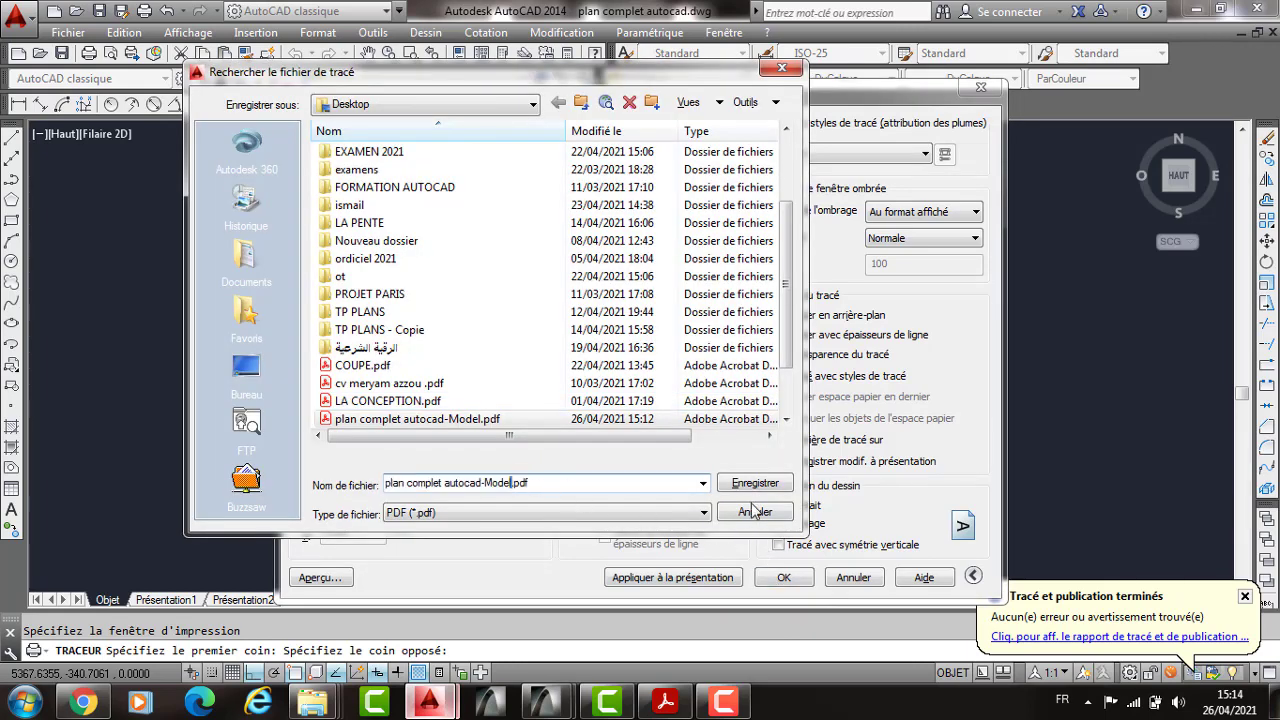
pyautogui.press('BackSpace')
pyautogui.write('2')
pyautogui.press('Return')
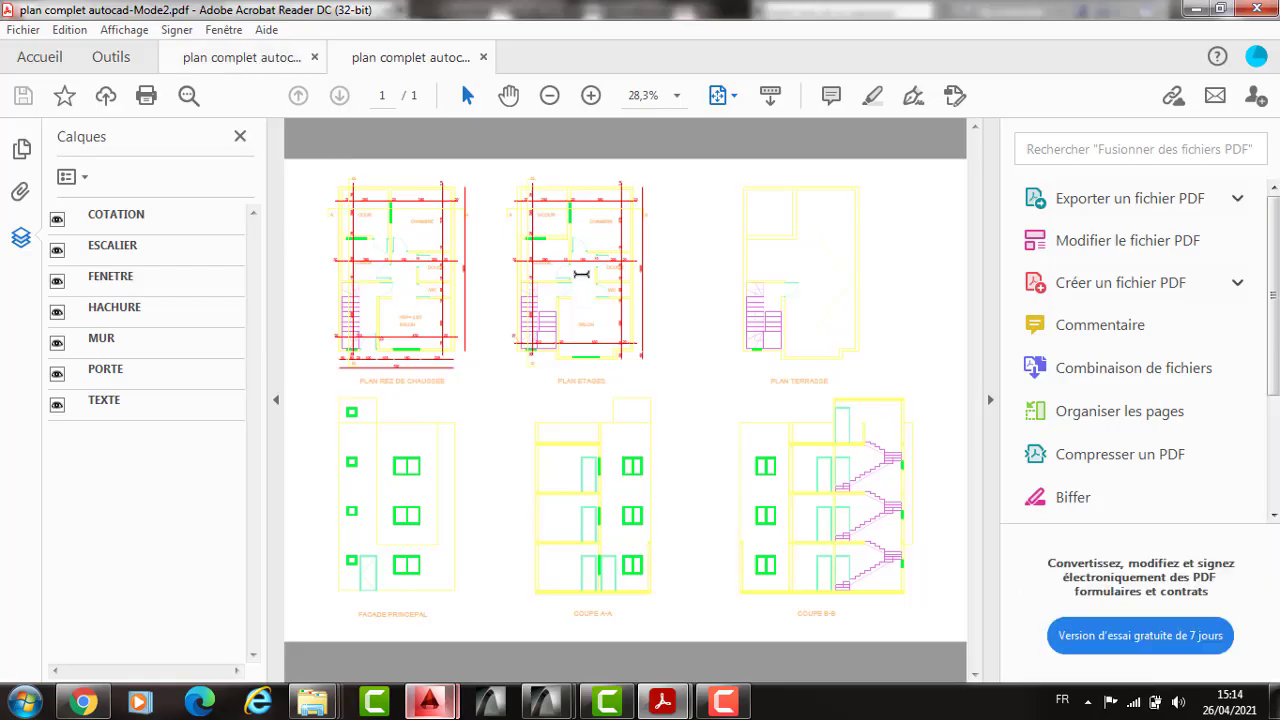
# Step: Compare the drawing layout in plan complet autocad-Model.pdf with the one in plan complet autocad-Mode2.pdf
pyautogui.click(258, 63)
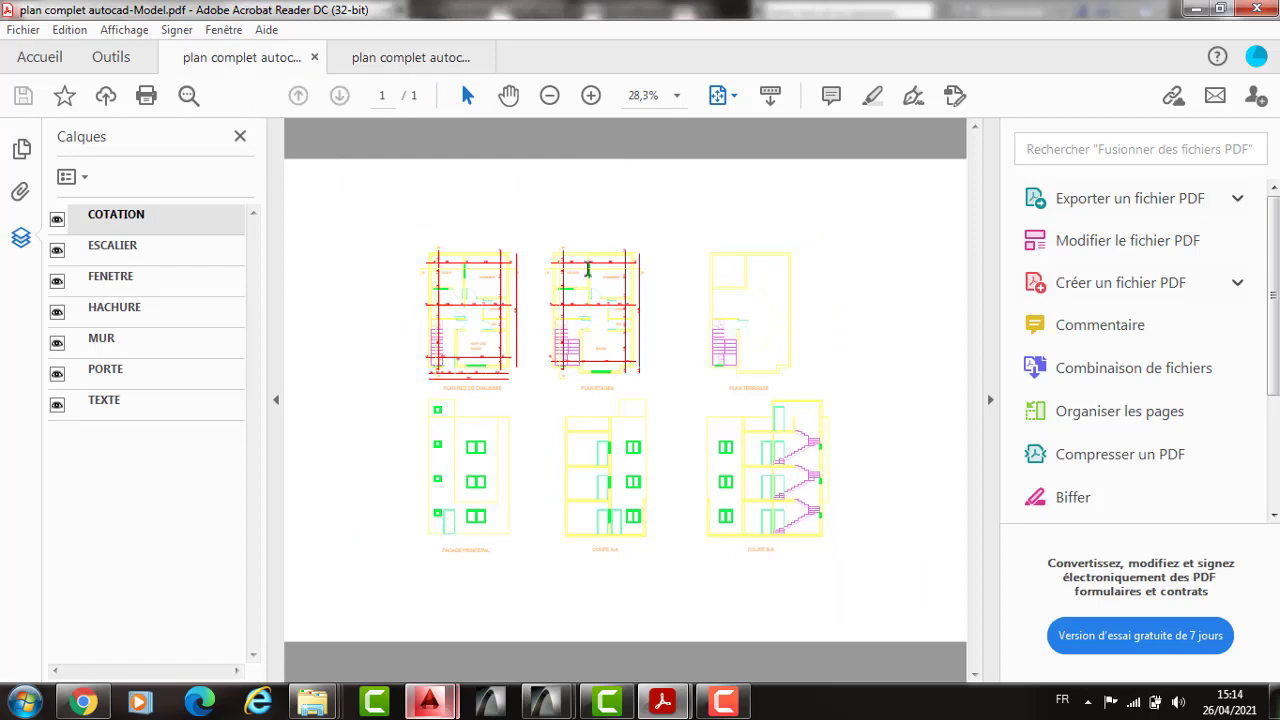
pyautogui.hotkey('ctrl', 'Tab')
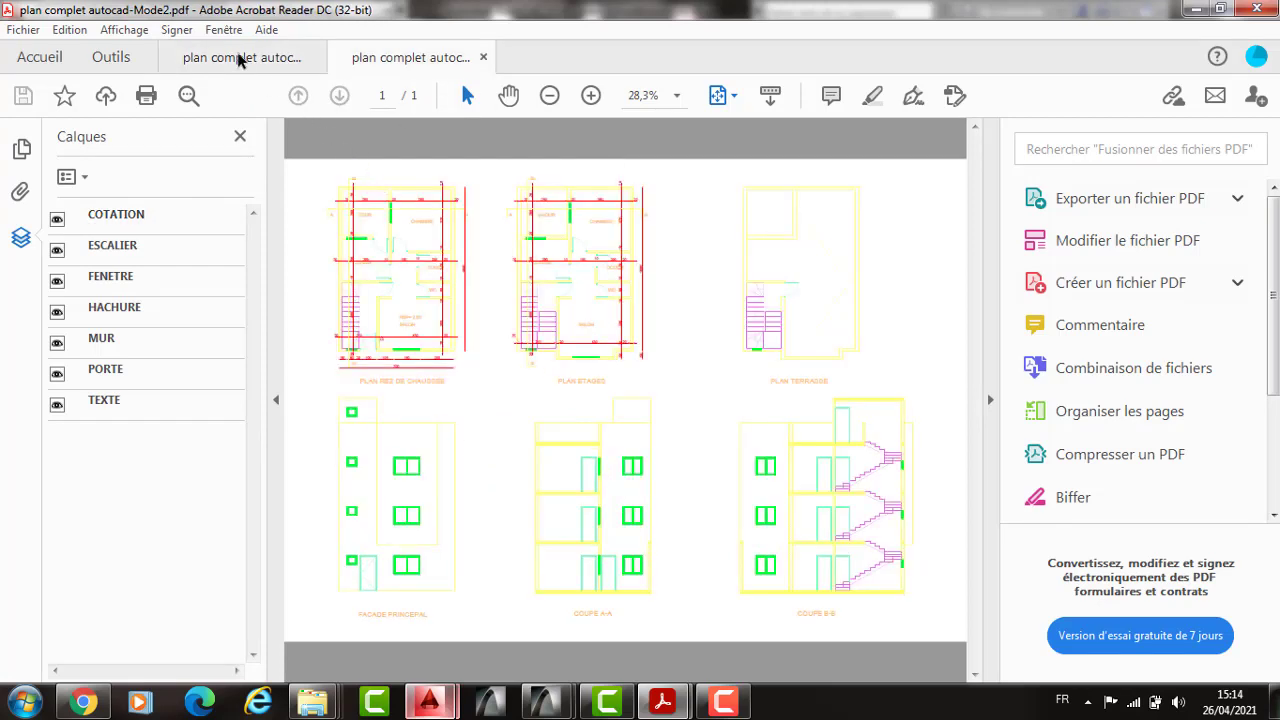
pyautogui.hotkey('ctrl', 'Tab')
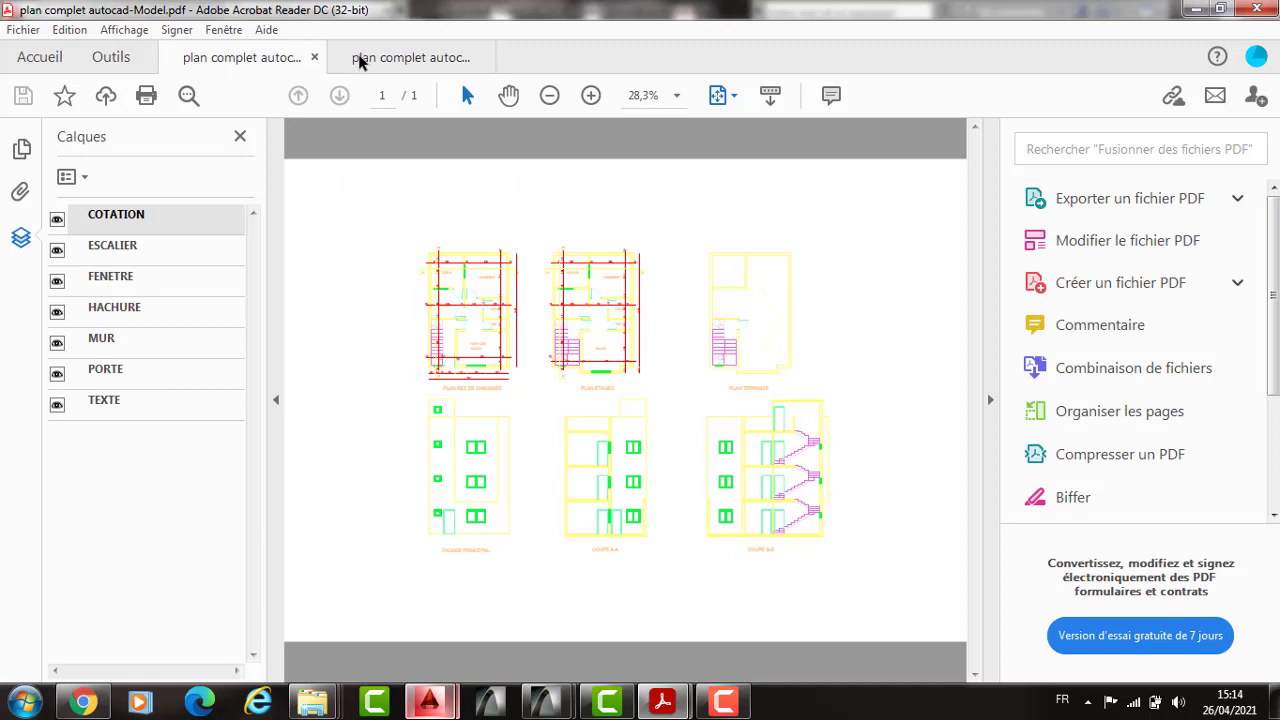